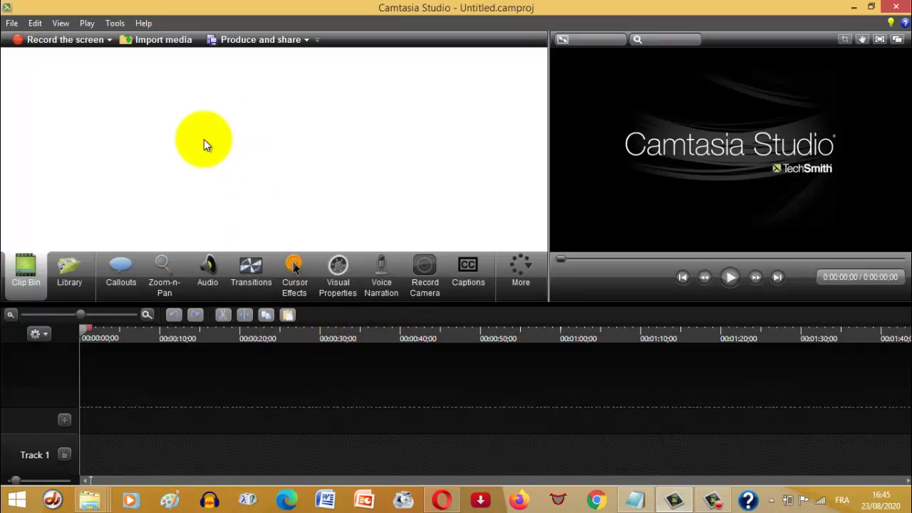
Add an arrow callout to the project and set the editing dimensions to 1280 x 720
click(115, 273)
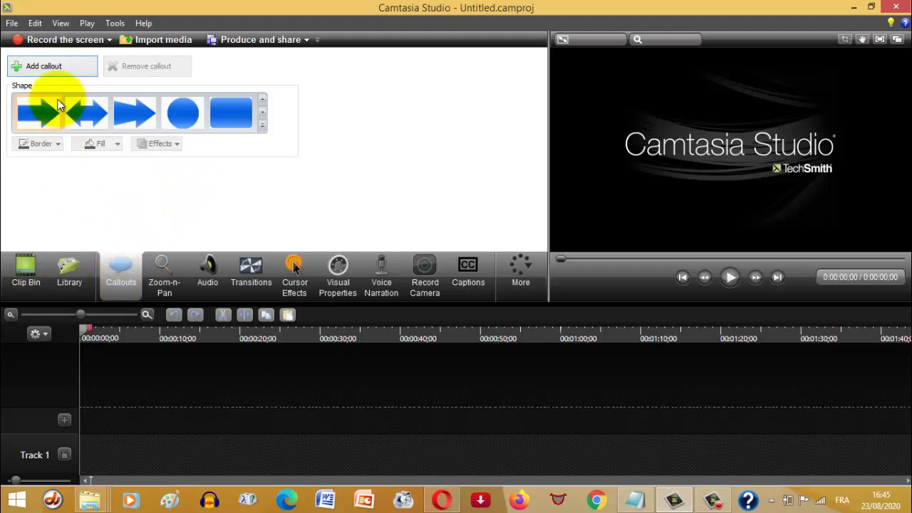
click(44, 67)
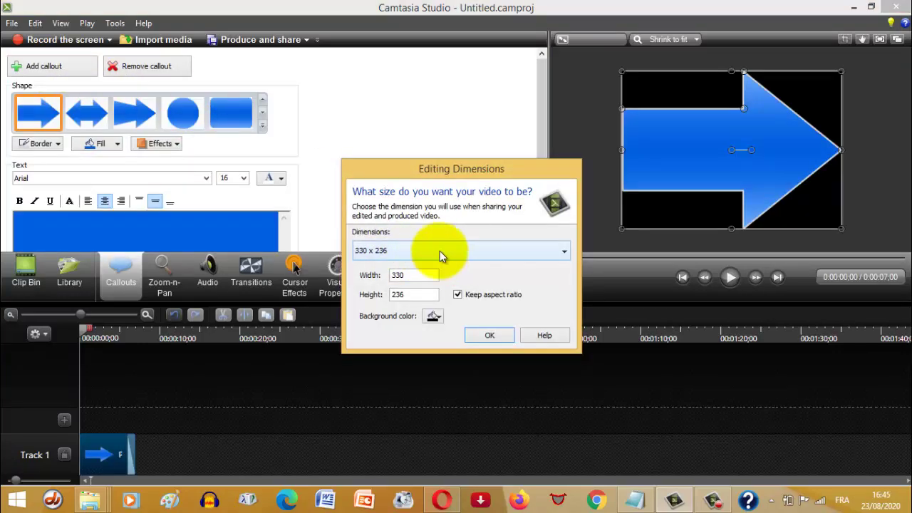
click(449, 249)
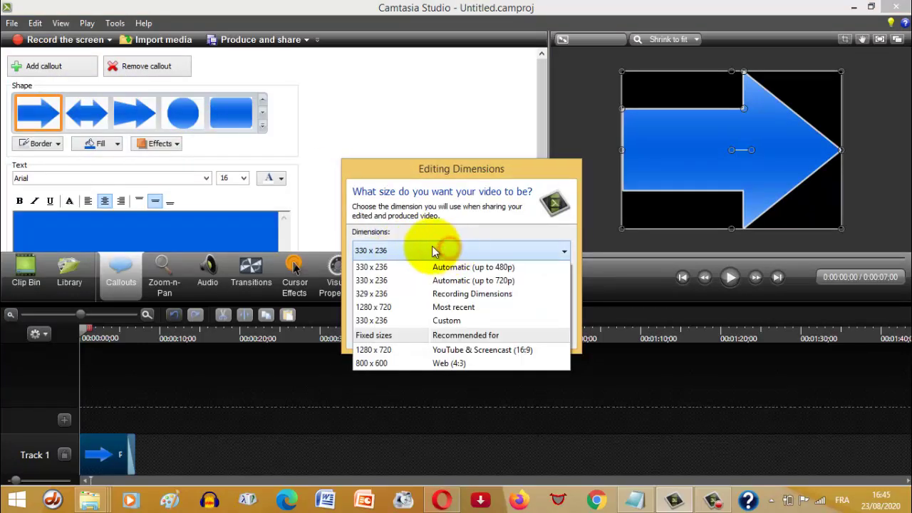
click(437, 351)
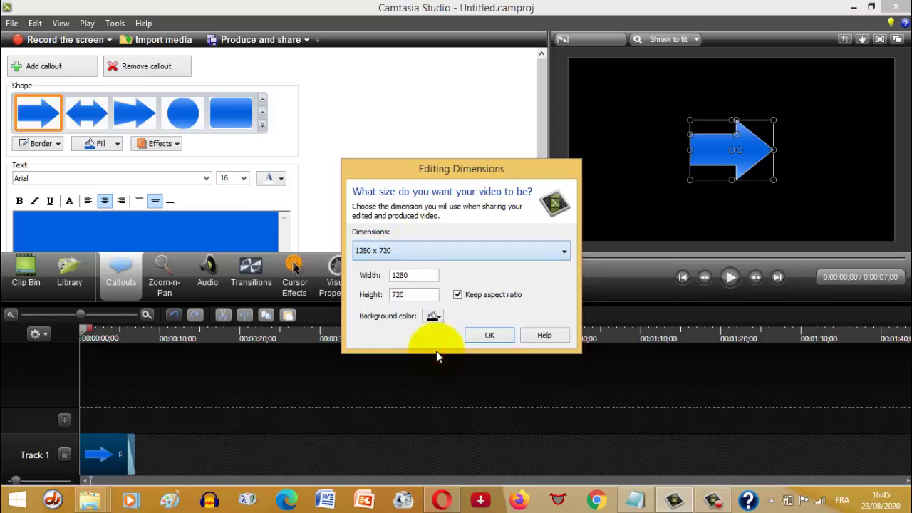
click(483, 335)
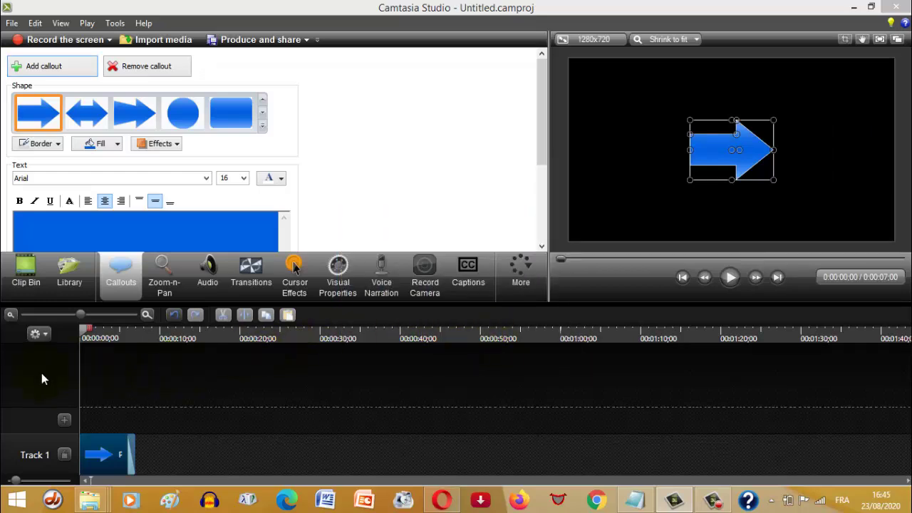
Add Track 2 and Track 3 to the timeline and reduce the height of all tracks
click(63, 419)
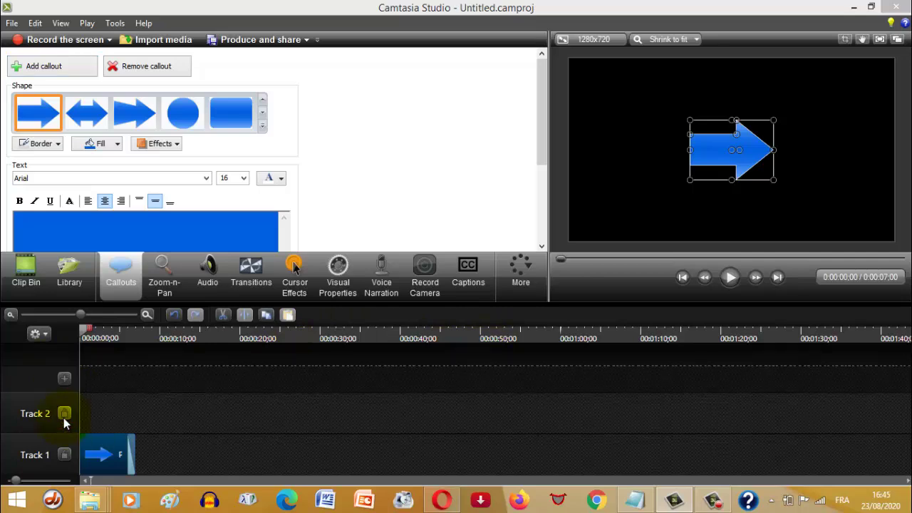
click(64, 381)
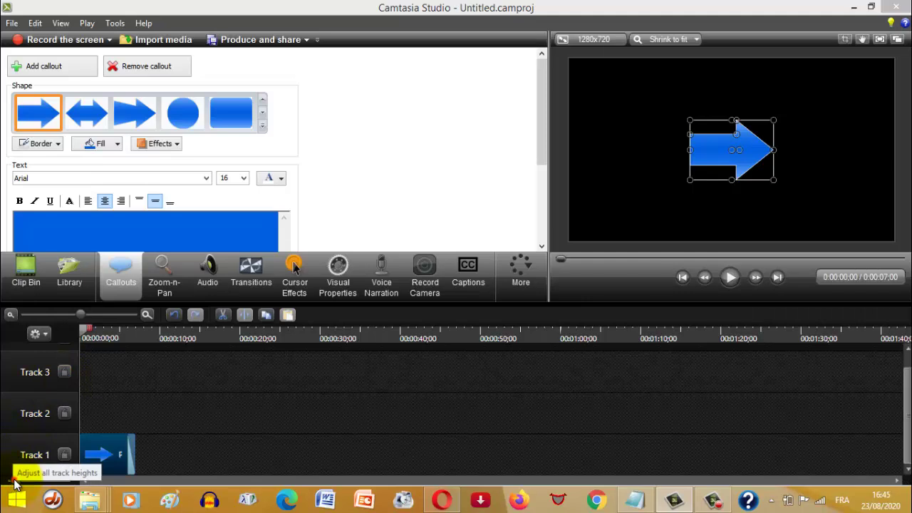
drag(14, 481, 2, 483)
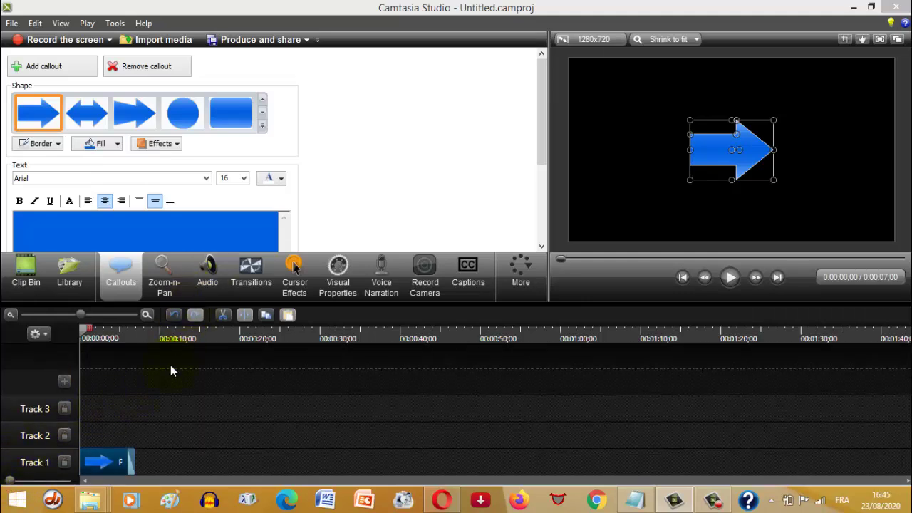
Move the arrow callout from Track 1 up to Track 3 and lock Tracks 1 and 2
drag(99, 461, 100, 421)
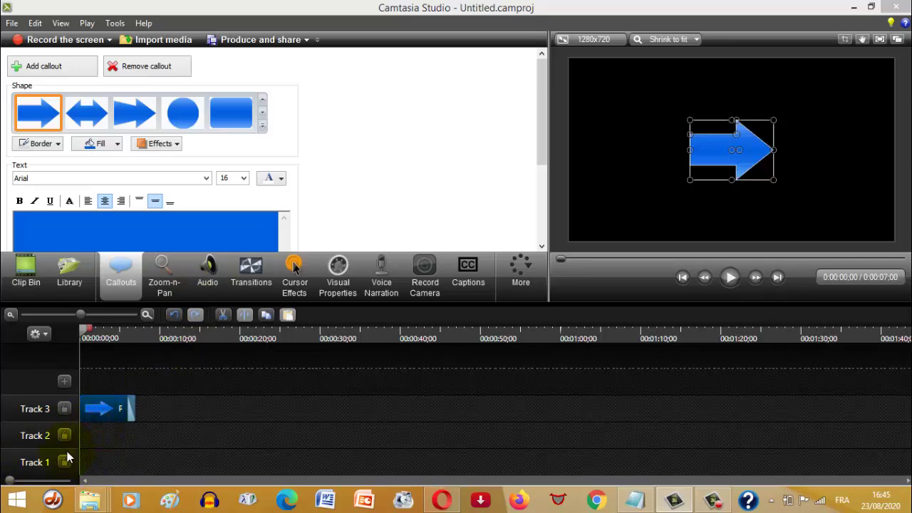
click(63, 461)
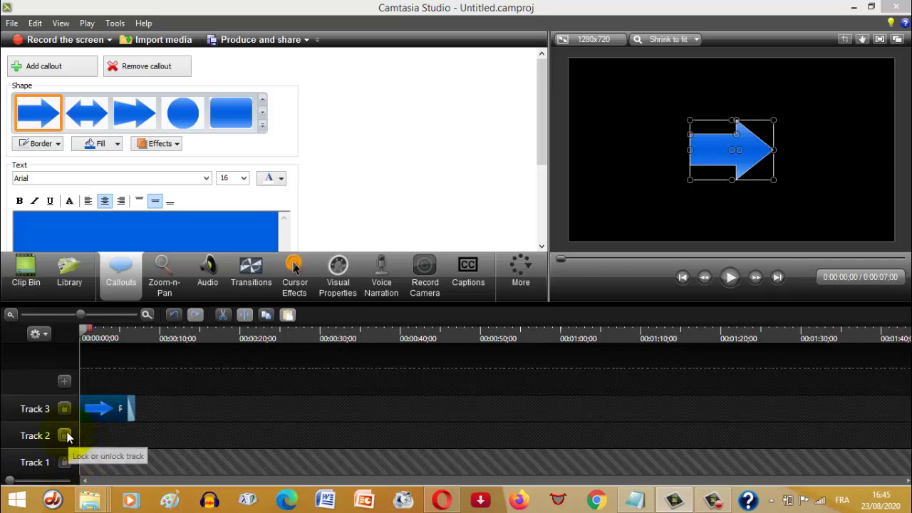
click(65, 436)
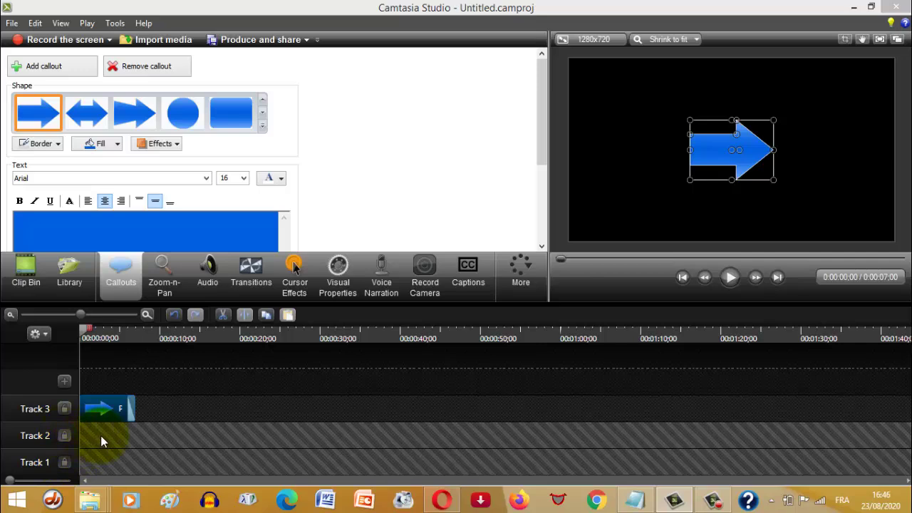
Change the callout on Track 3 from the arrow shape to the special text shape
click(104, 410)
click(262, 128)
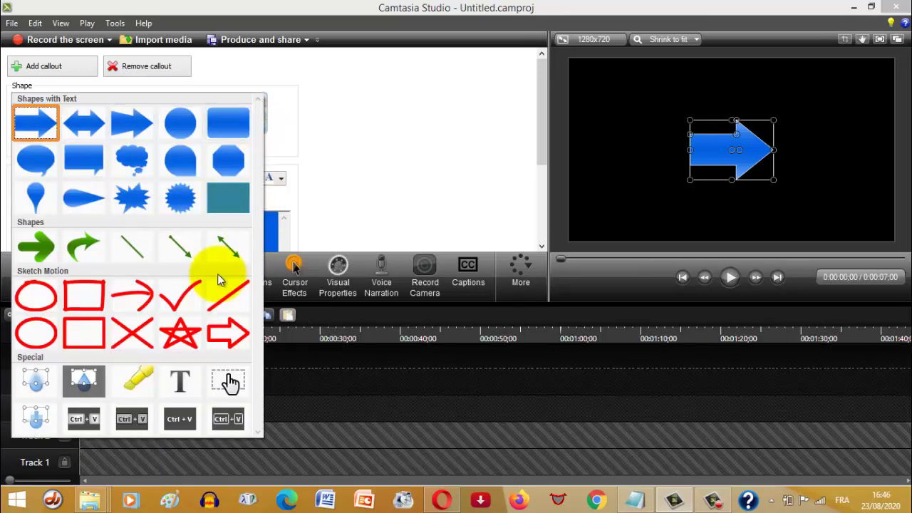
click(182, 378)
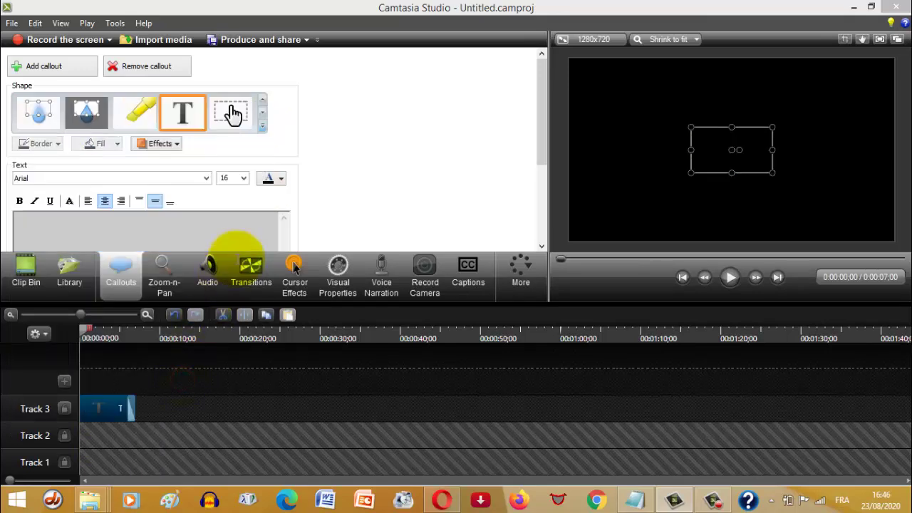
Enlarge the text callout's box on the canvas by extending all four of its sides outward
drag(543, 124, 539, 160)
drag(690, 150, 633, 152)
drag(773, 149, 816, 150)
drag(724, 126, 725, 82)
drag(725, 175, 725, 204)
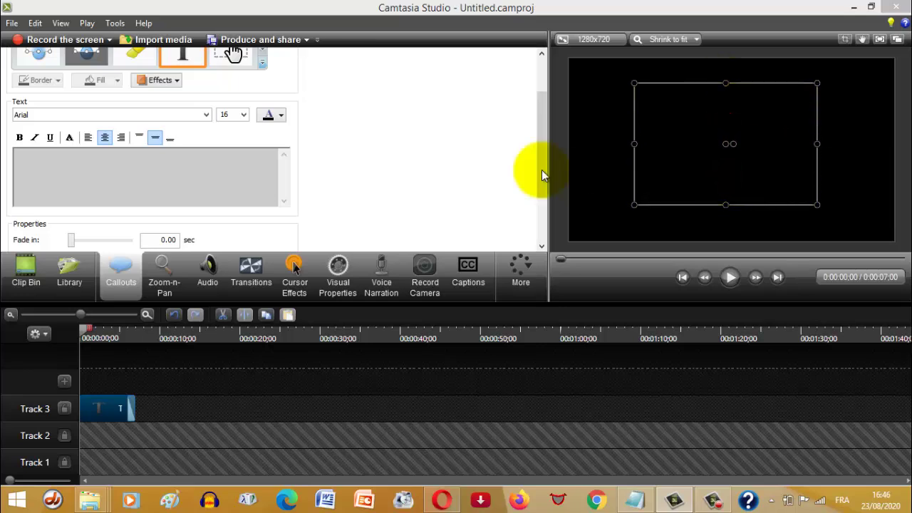
Enter "Instagram:" as the callout text and paste "Español-Créole", copied from the Notepad notes, on the line below
click(190, 177)
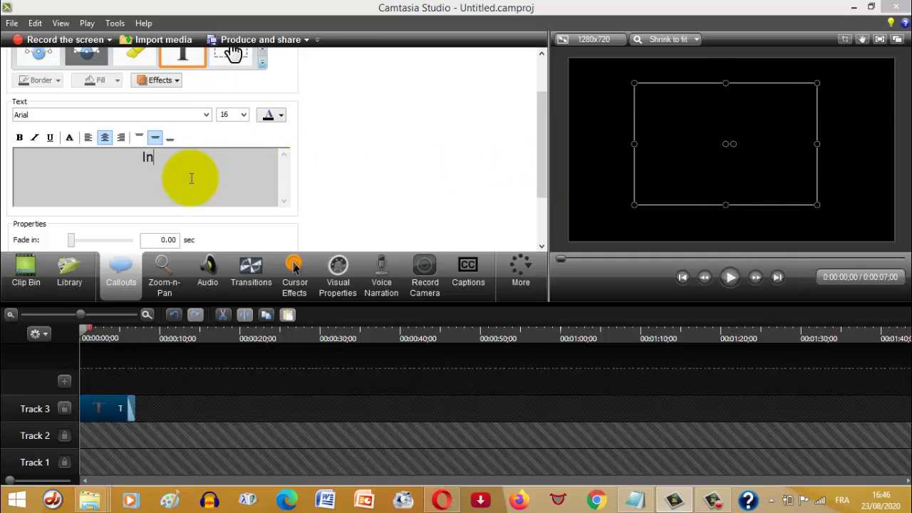
text(Instagram:)
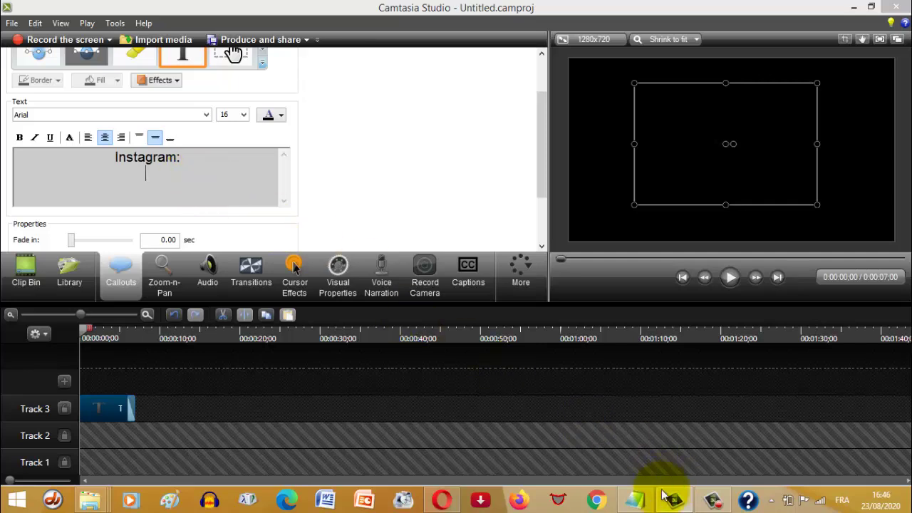
click(634, 497)
drag(186, 127, 75, 128)
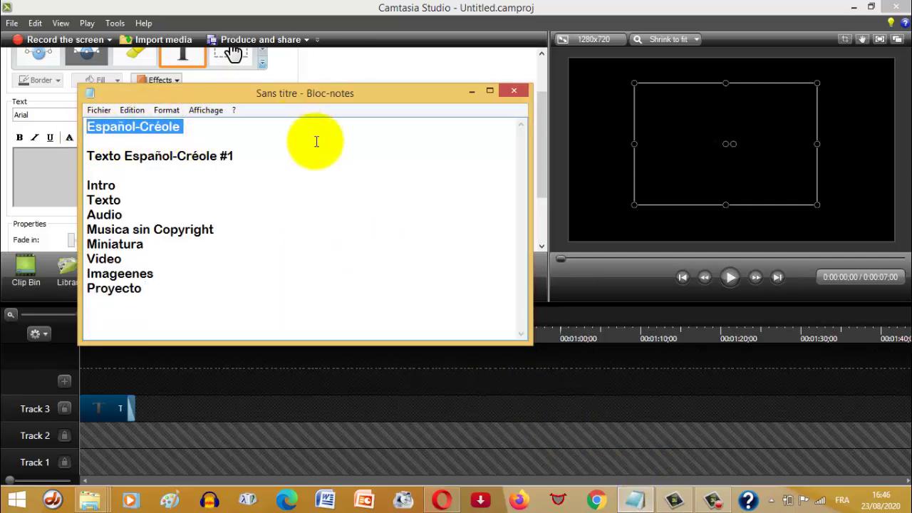
right_click(160, 129)
click(210, 174)
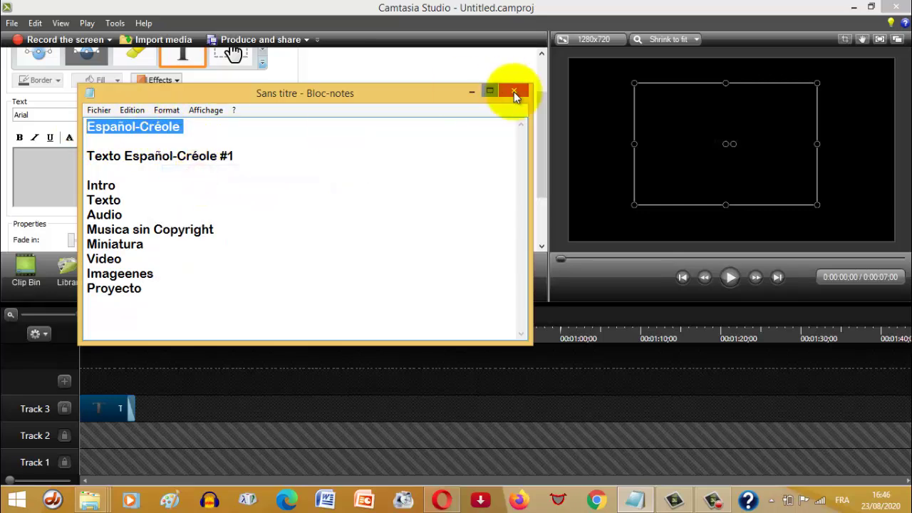
click(472, 92)
click(148, 188)
key(ctrl+v)
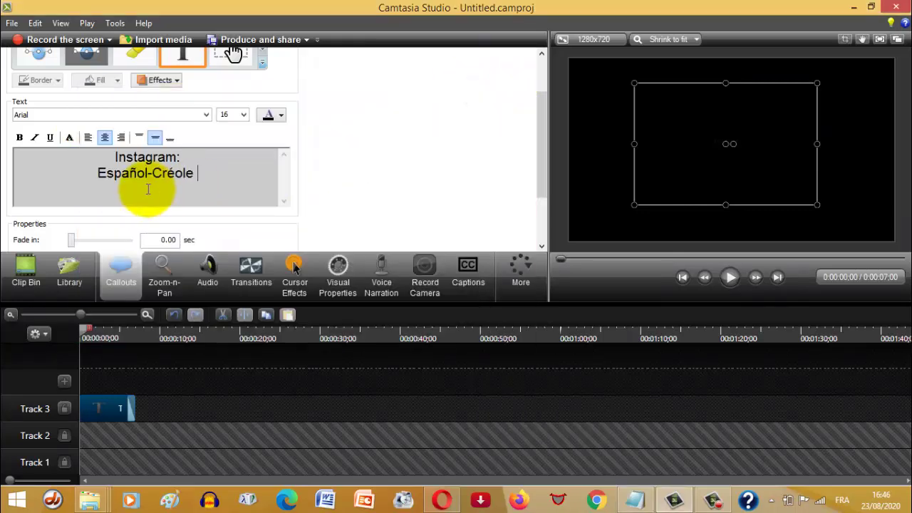
Format all the callout text in white Arial Black at size 48
drag(202, 177, 103, 161)
click(206, 114)
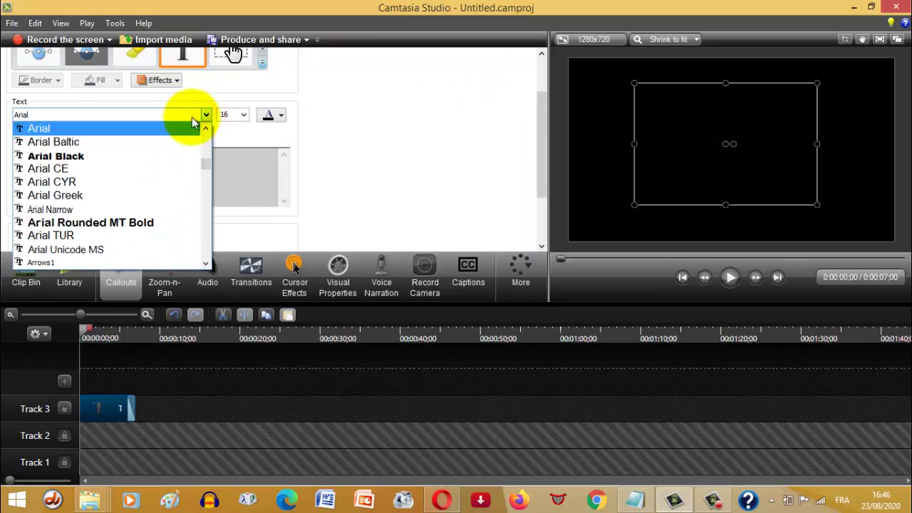
click(51, 156)
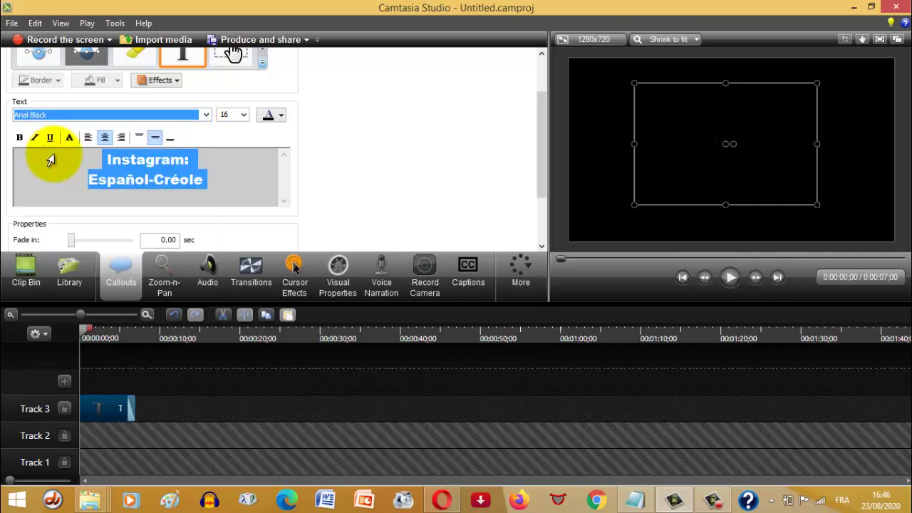
click(282, 117)
click(263, 143)
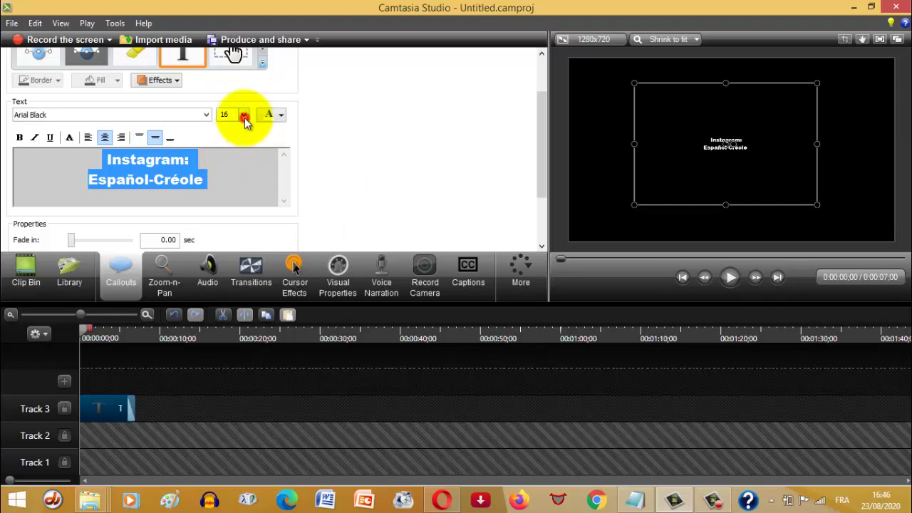
click(243, 116)
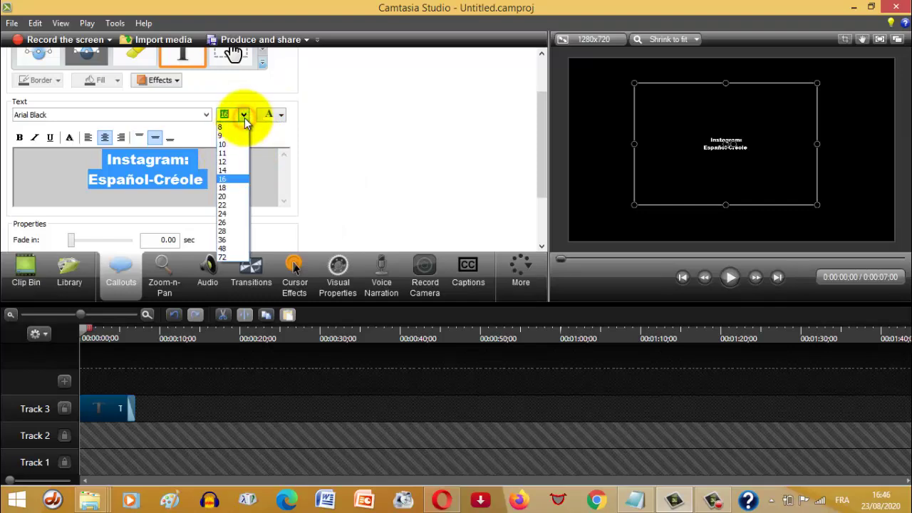
click(223, 253)
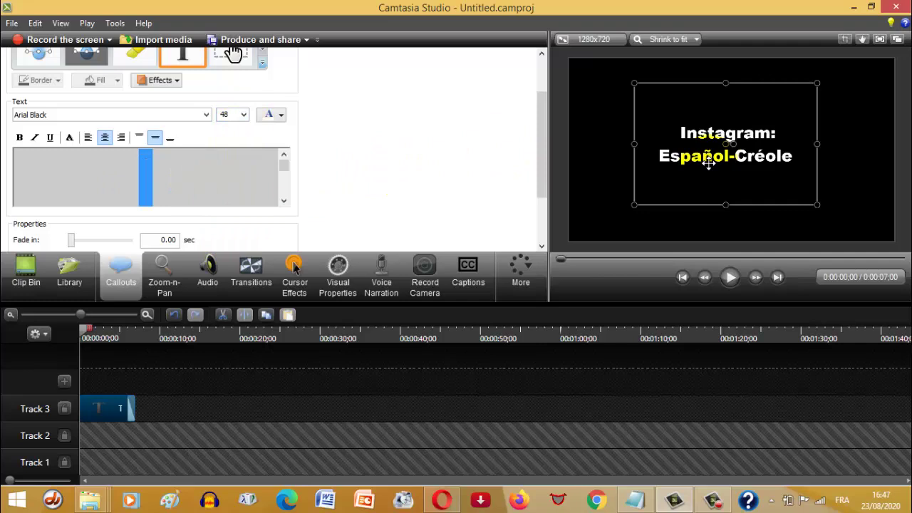
Move the text callout to the centre of the canvas and deselect it
mouse_move(705, 150)
mouse_down()
mouse_move(698, 155)
mouse_move(713, 157)
mouse_up()
click(713, 161)
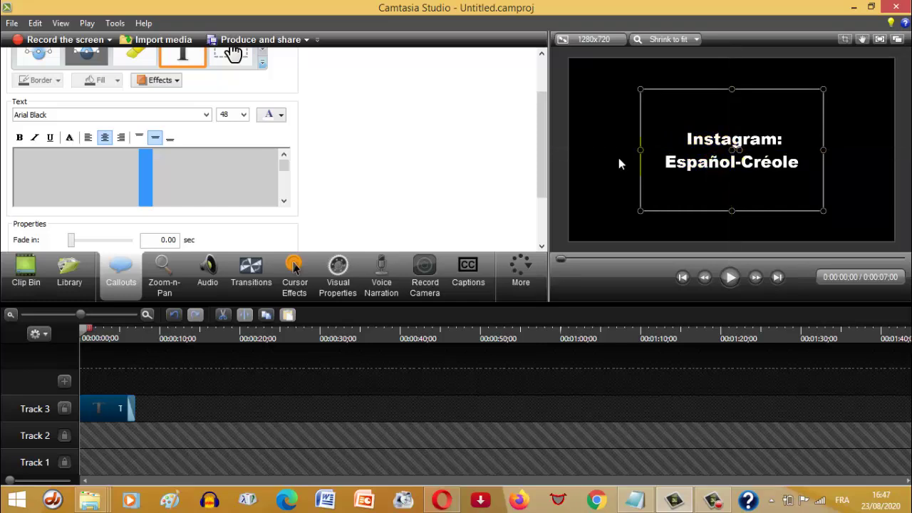
click(548, 156)
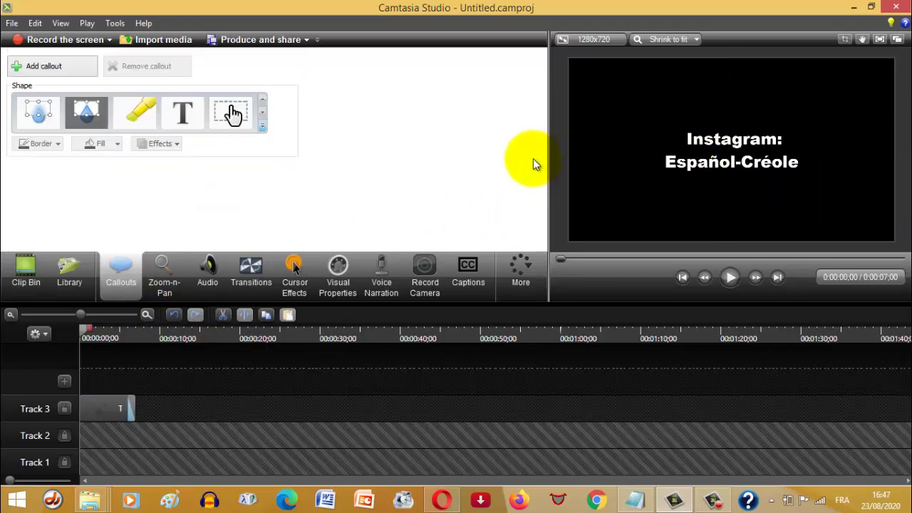
Set the fade-in of the text callout on Track 3 to 1 second
click(106, 406)
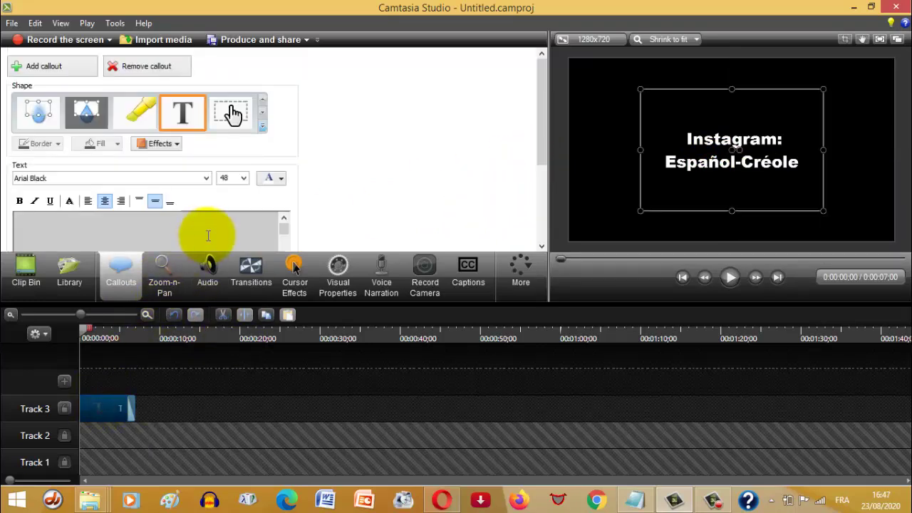
scroll(541, 144, down, 3)
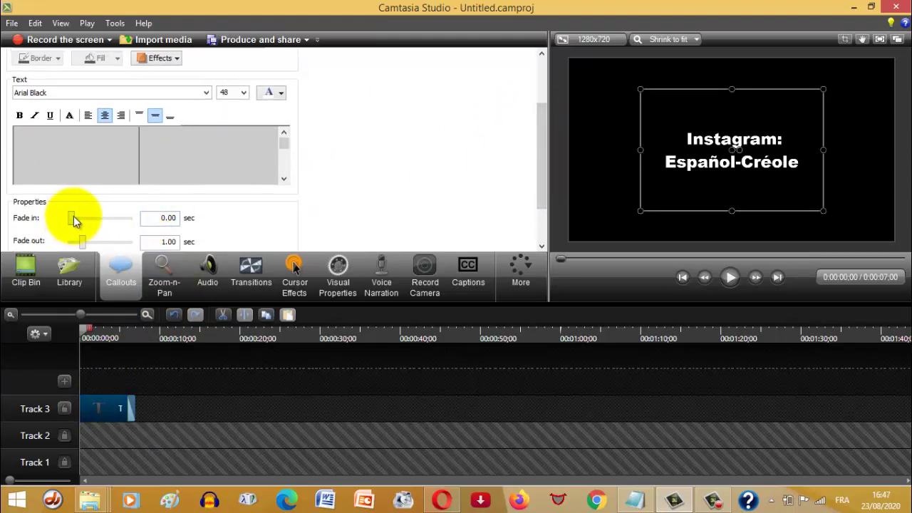
click(163, 218)
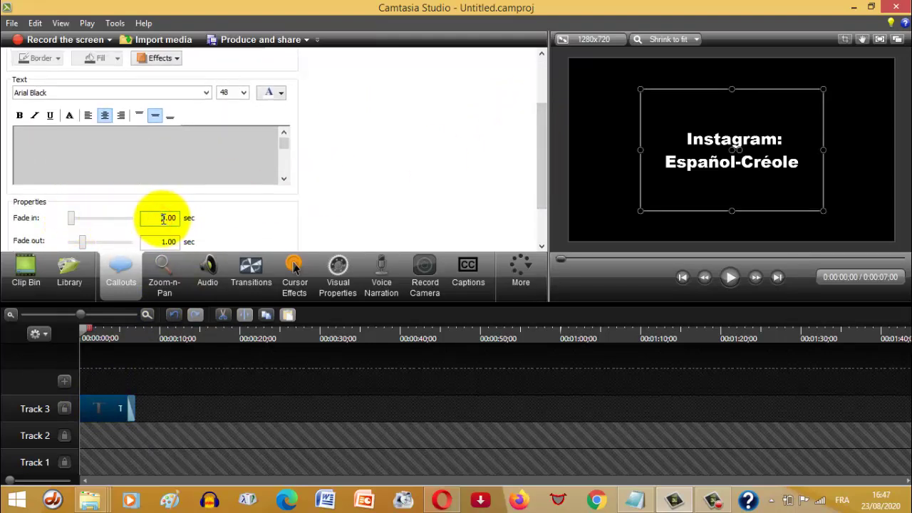
drag(162, 218, 178, 219)
text(1)
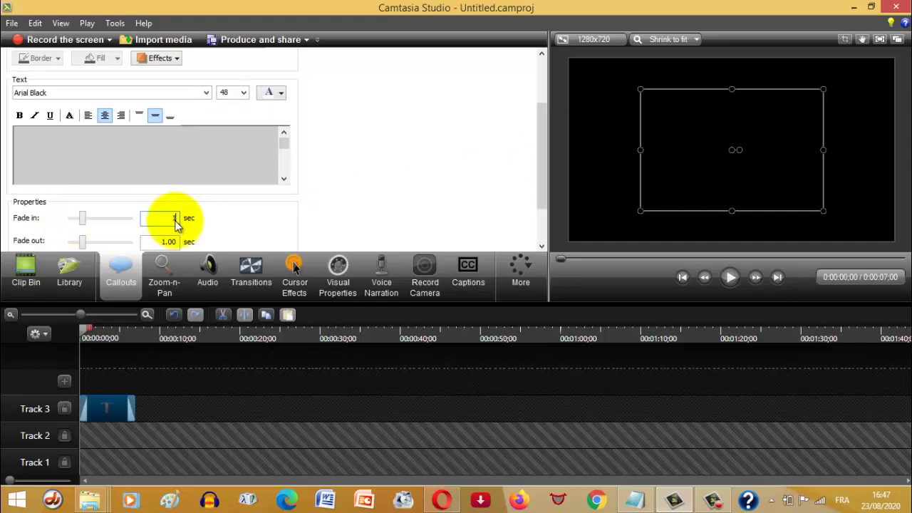
click(107, 406)
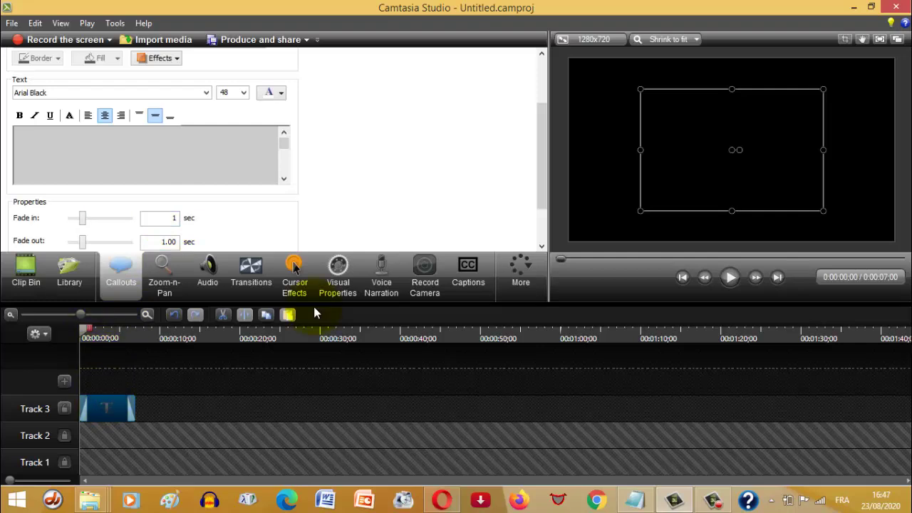
Preview the text callout and shorten its clip on Track 3 to about 6 seconds
click(730, 278)
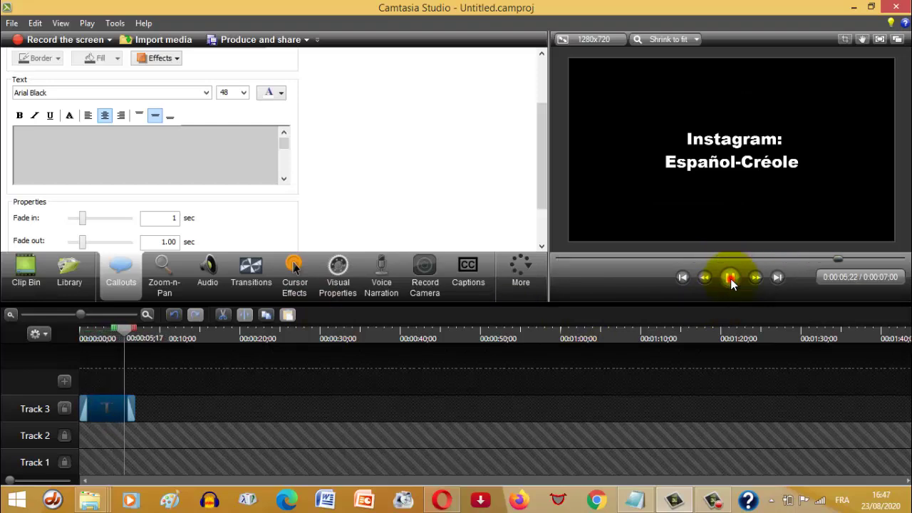
click(730, 277)
mouse_move(134, 338)
mouse_down()
mouse_move(89, 336)
mouse_move(123, 335)
mouse_up()
drag(134, 403, 127, 400)
Play the shortened text callout from the start of the timeline to check its fades and duration
drag(119, 329, 70, 338)
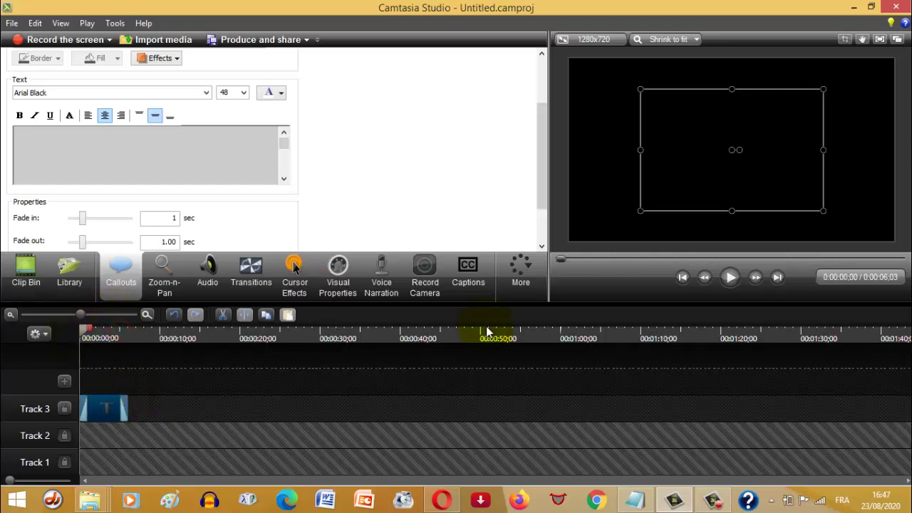
click(731, 277)
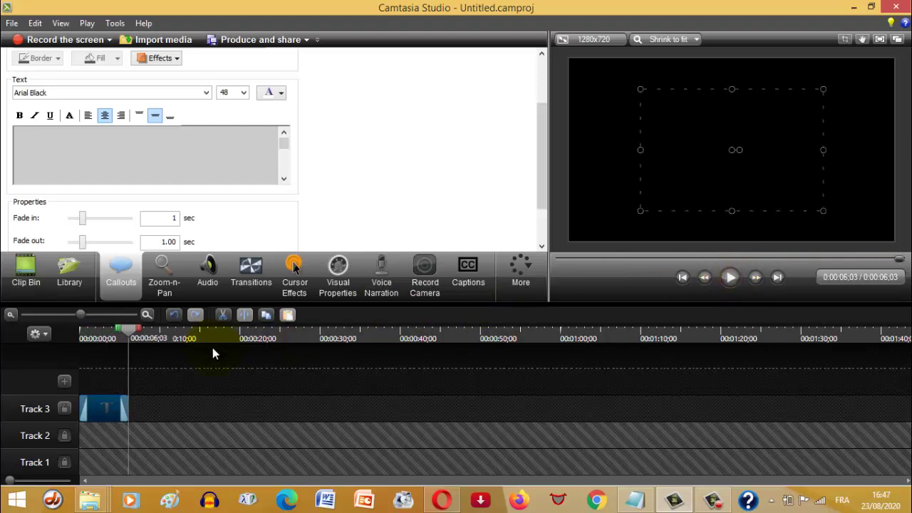
click(121, 338)
drag(121, 331, 130, 334)
click(99, 191)
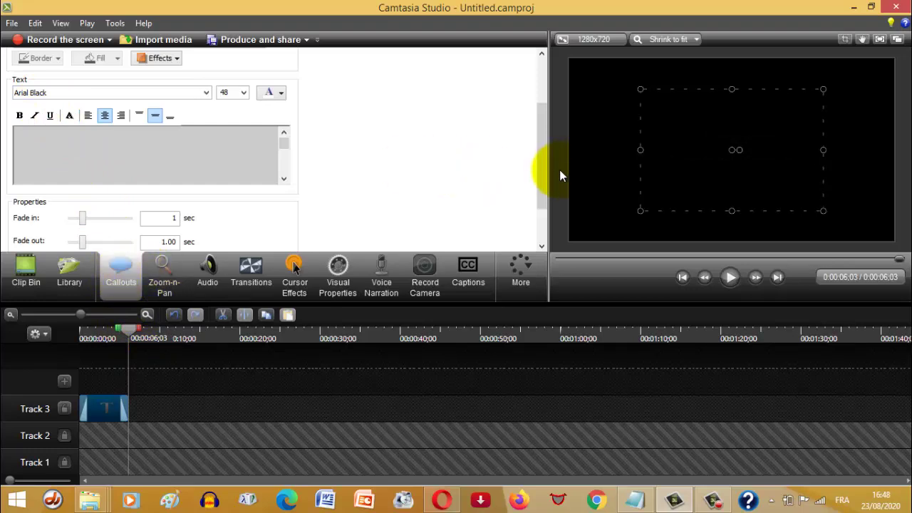
Add a callout directly after the text callout on Track 3 and change its shape to the plain rectangle
drag(540, 175, 530, 101)
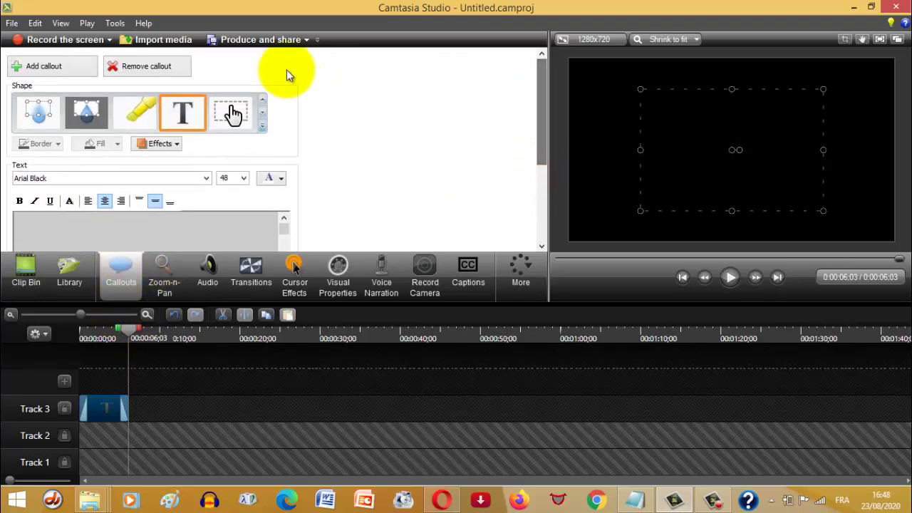
click(47, 69)
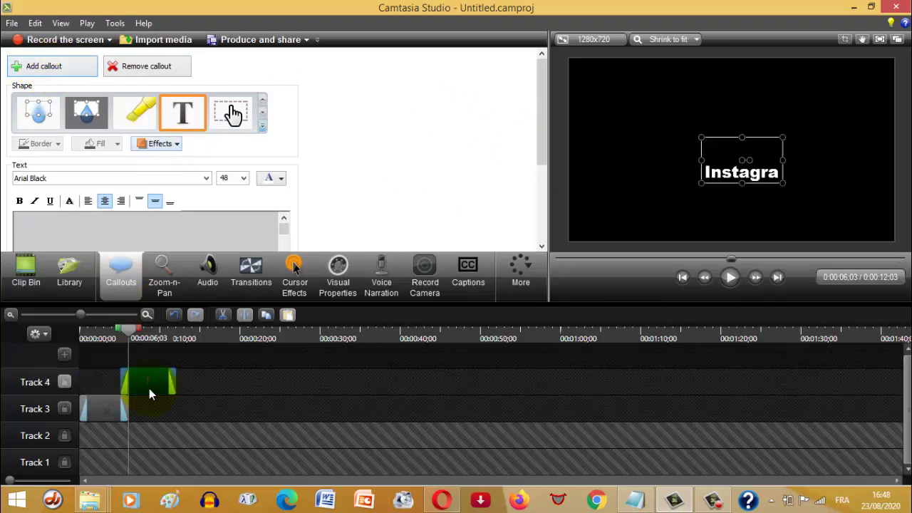
drag(141, 385, 148, 413)
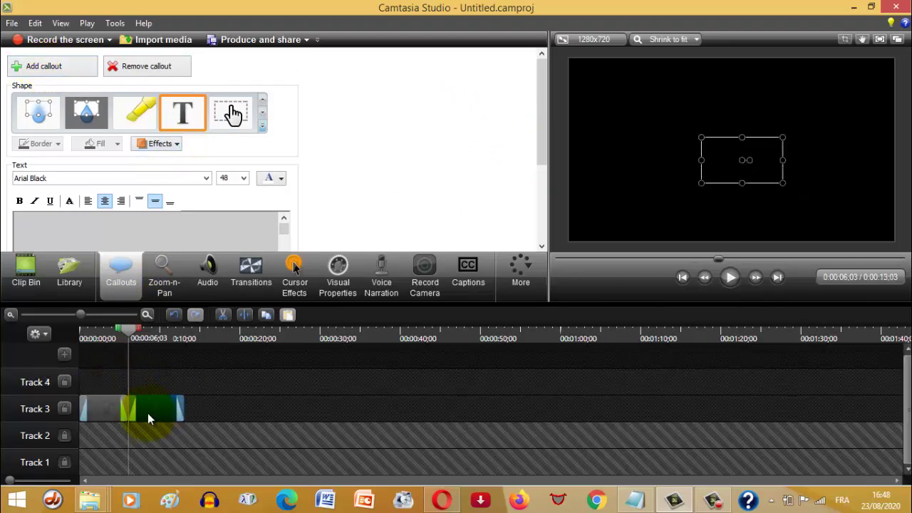
click(262, 127)
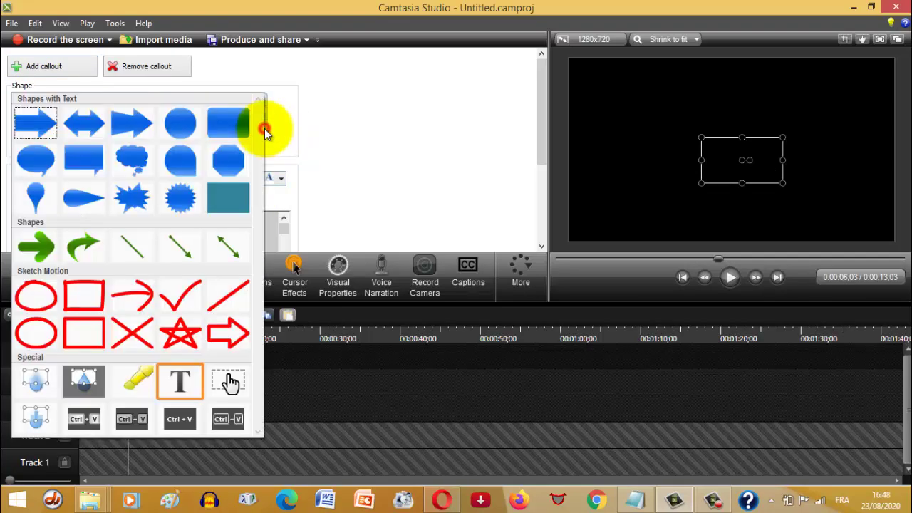
click(226, 196)
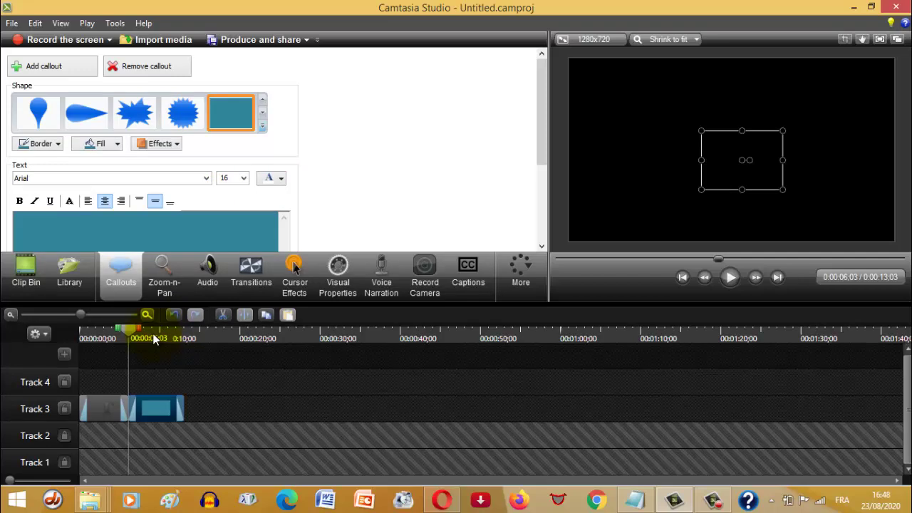
Fill the rectangle callout on Track 3 with white
click(142, 404)
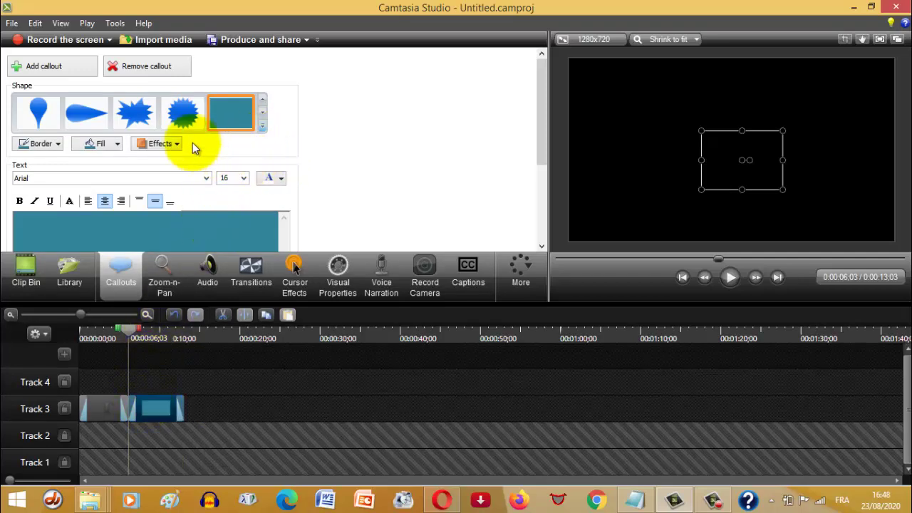
click(114, 144)
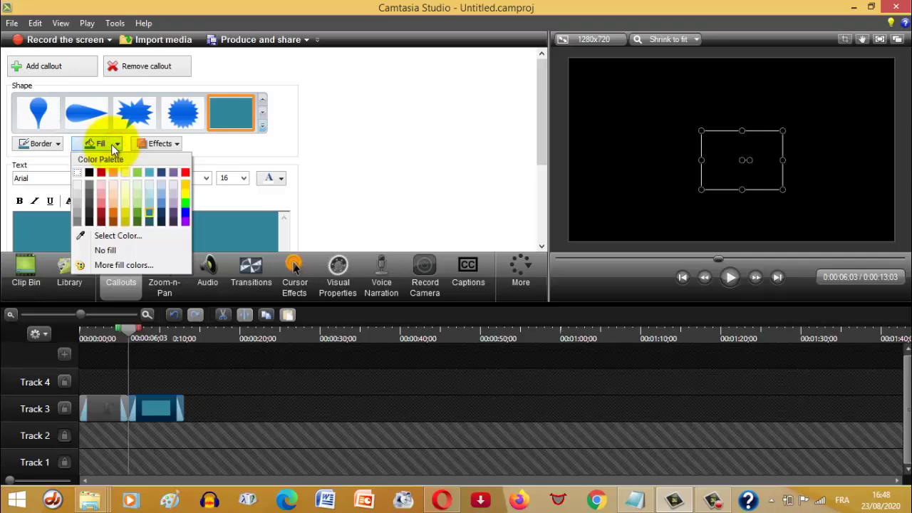
click(79, 171)
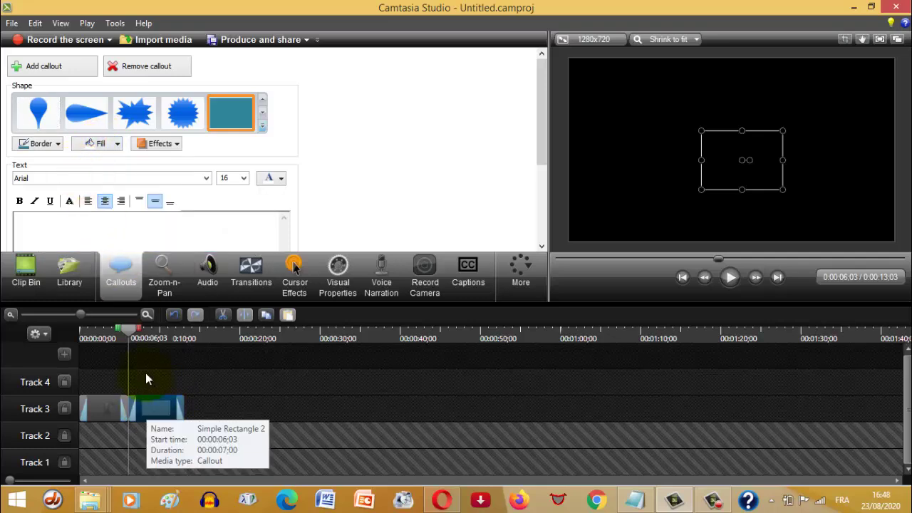
Stretch the white rectangle horizontally to cover the full width of the canvas
drag(130, 334, 150, 331)
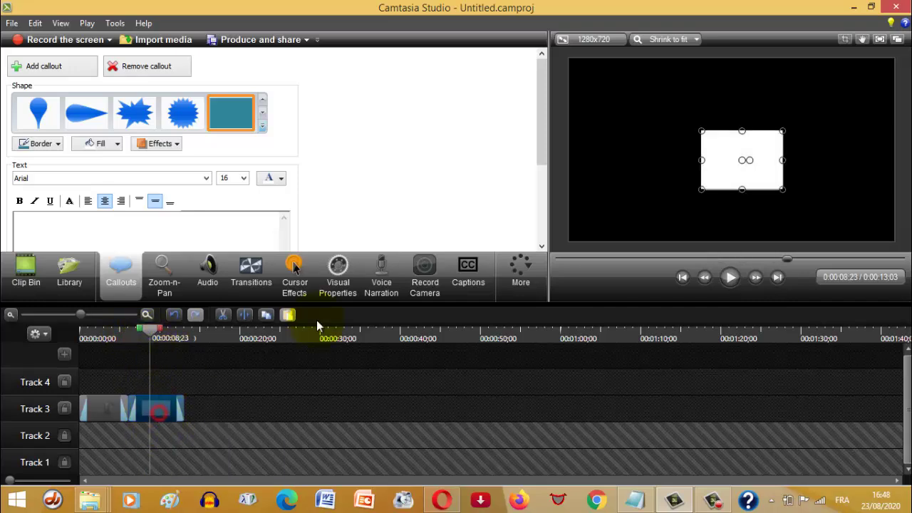
click(703, 160)
drag(703, 160, 656, 164)
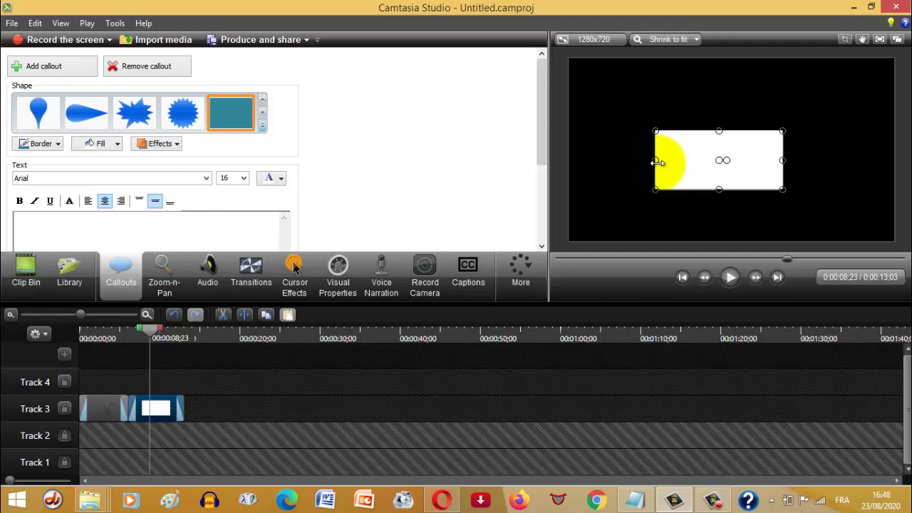
drag(656, 161, 569, 161)
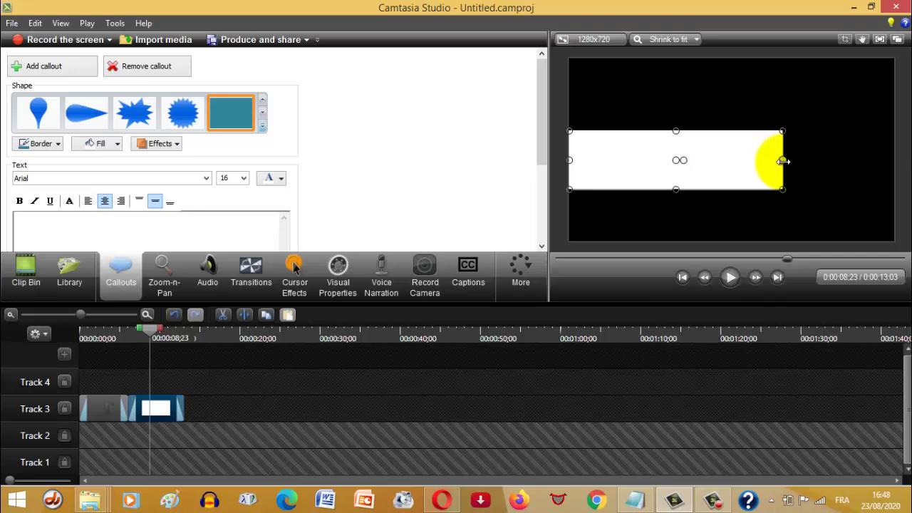
drag(782, 162, 893, 161)
Increase the rectangle's height to leave equal thin black bands above and below, and extend its clip to about 1:34
click(733, 132)
drag(732, 132, 720, 83)
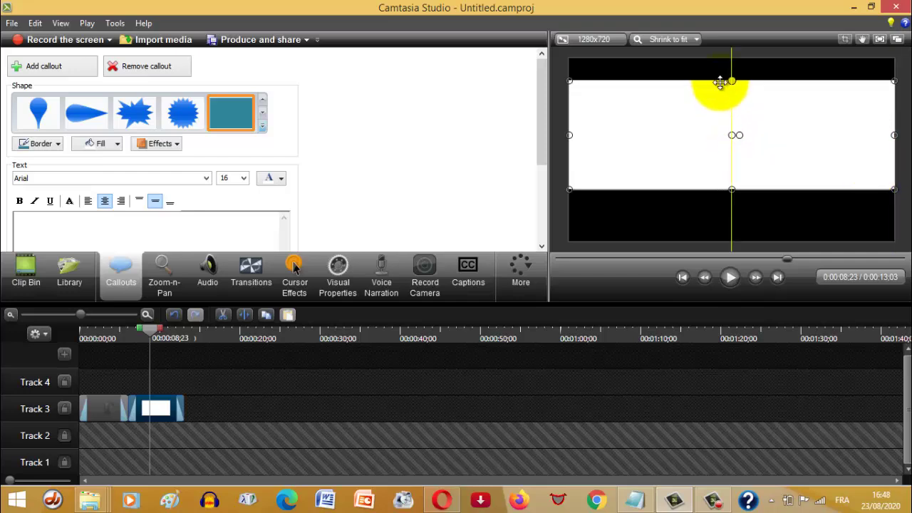
drag(732, 189, 727, 221)
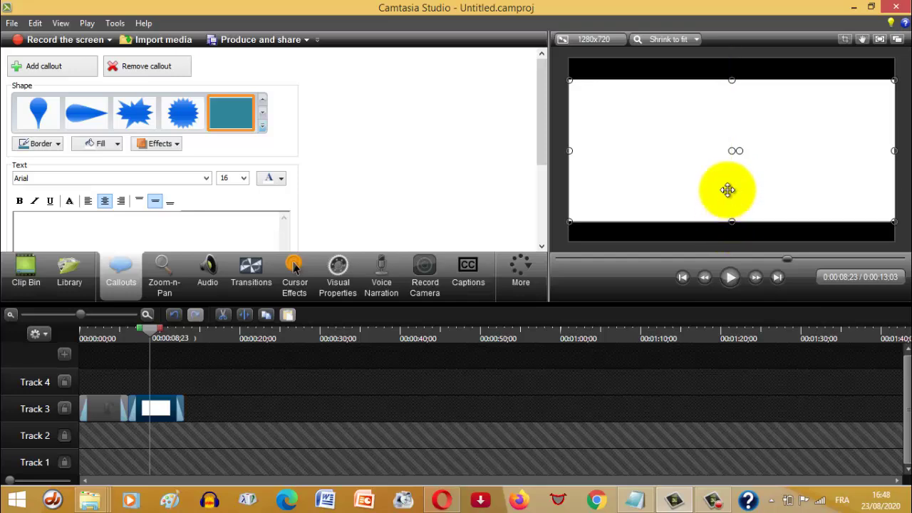
drag(730, 80, 731, 78)
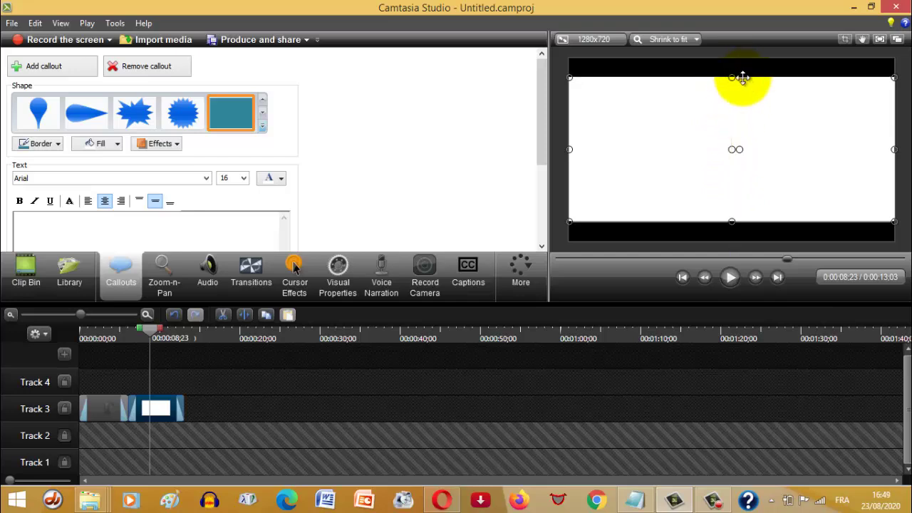
drag(733, 221, 695, 170)
click(695, 171)
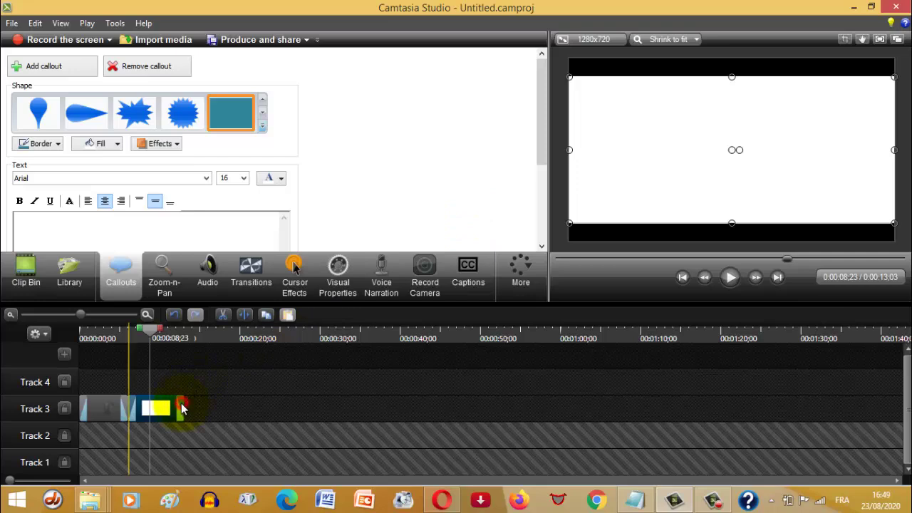
drag(253, 403, 838, 424)
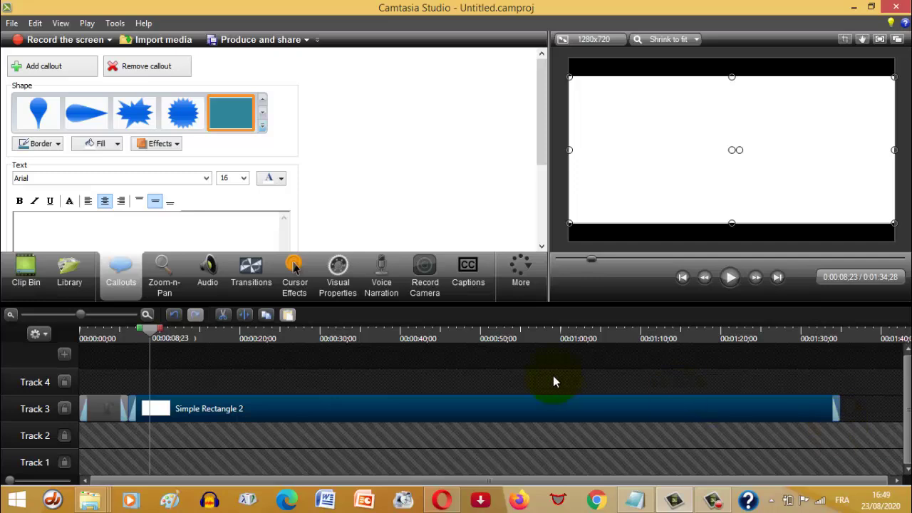
Add a callout on Track 4 at about 11 seconds and change it to the special text shape
drag(201, 343, 173, 337)
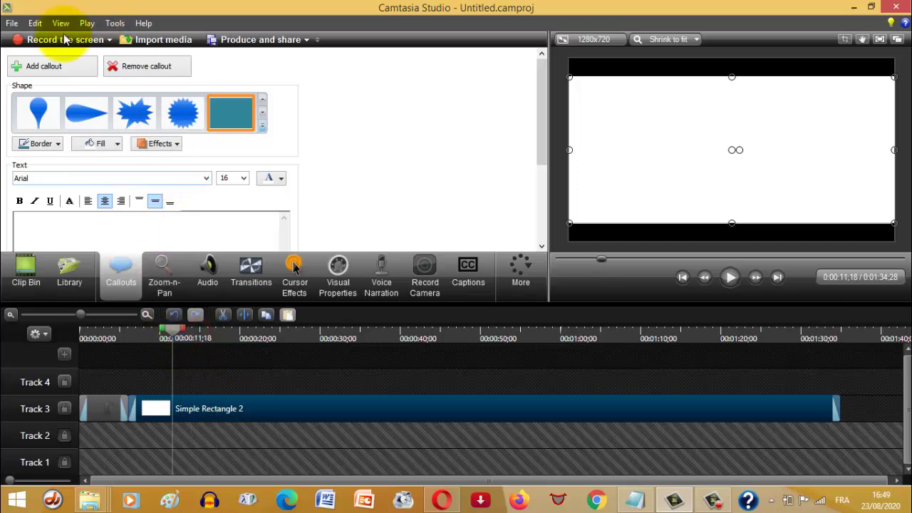
click(50, 72)
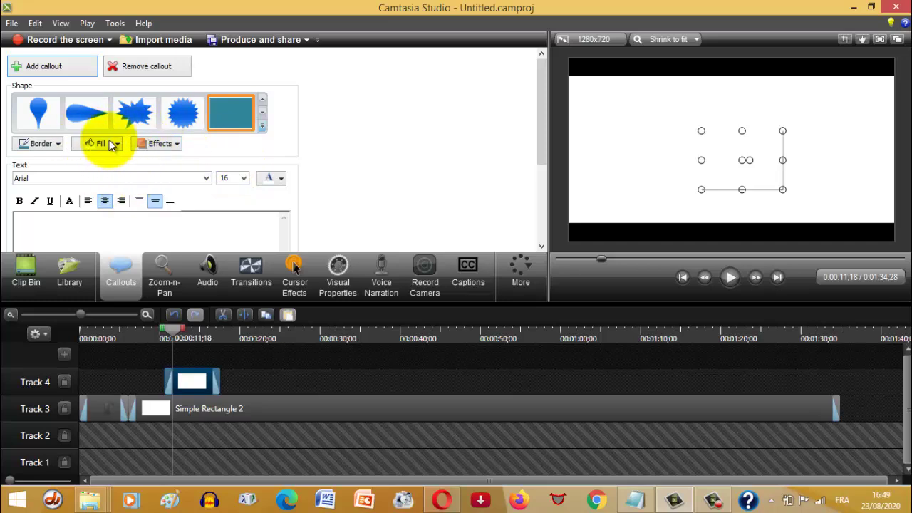
click(263, 127)
click(184, 377)
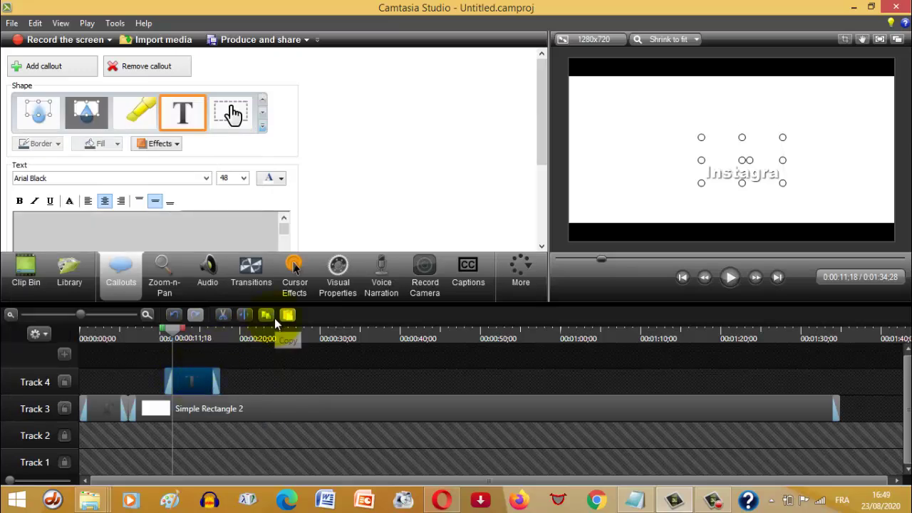
Replace the whole text of the Track 4 callout with "FB:"
click(191, 237)
text(Créole)
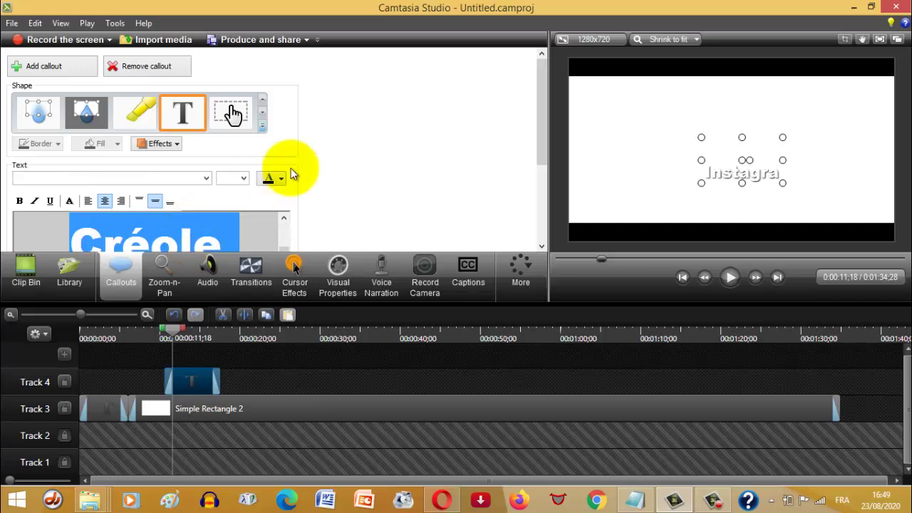
drag(544, 109, 540, 144)
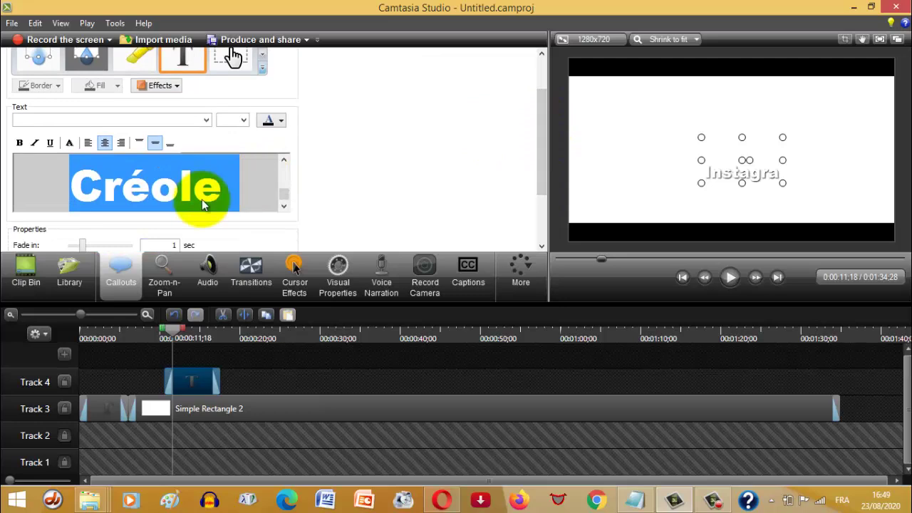
text(FB)
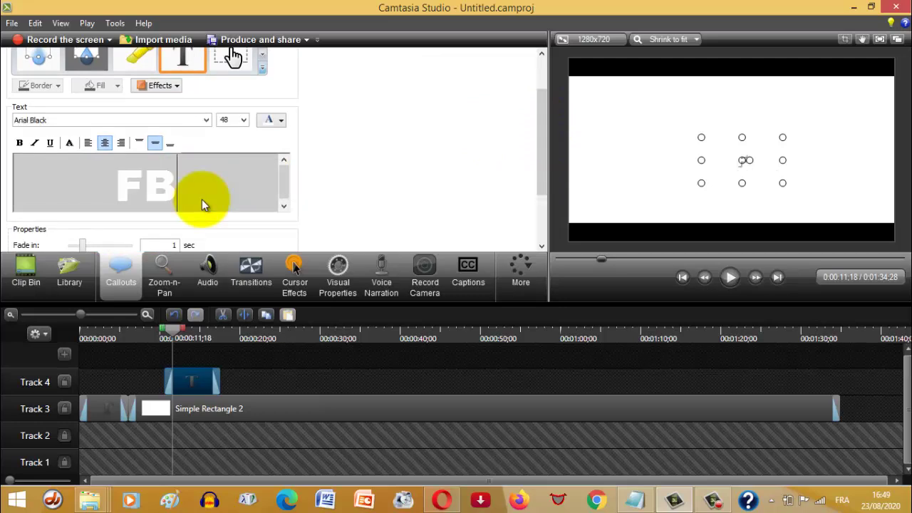
text(:)
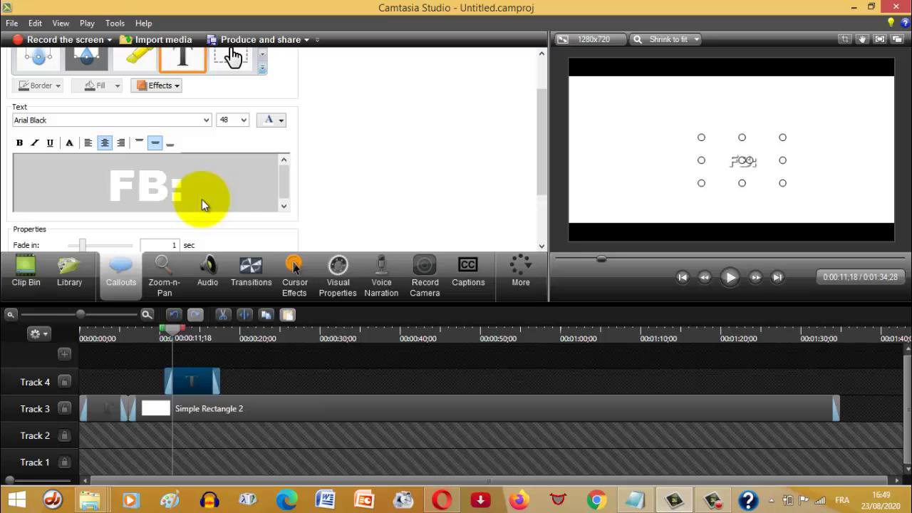
Copy "Español-Créole" from the Notepad notes and add it after "FB:" in the callout text
click(637, 500)
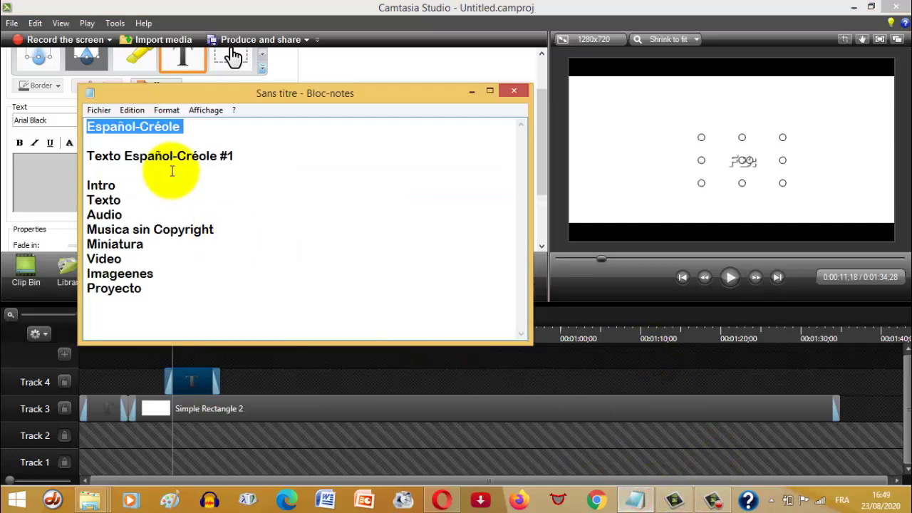
right_click(151, 130)
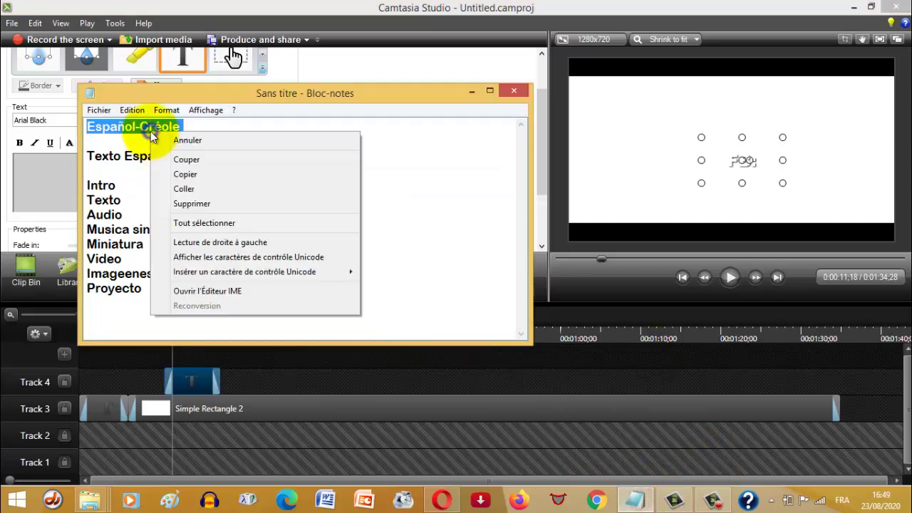
click(185, 174)
click(472, 91)
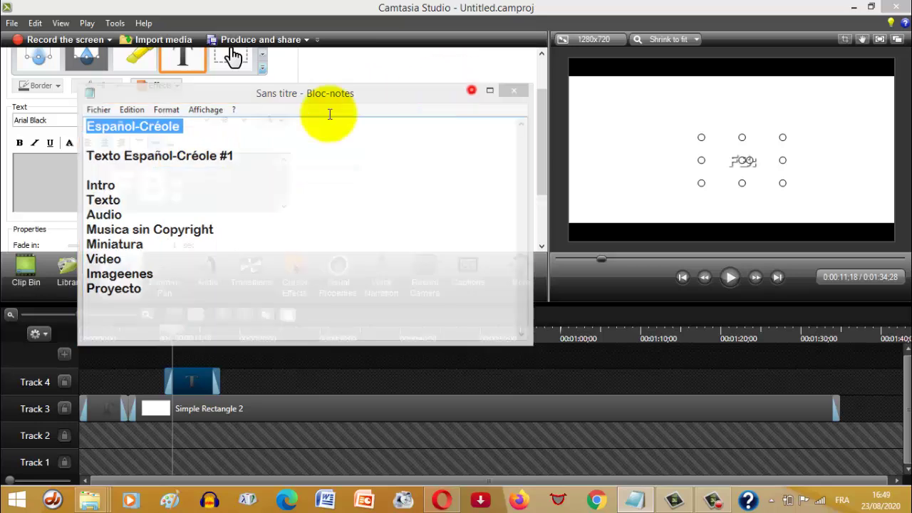
click(228, 193)
text(Español-Créole)
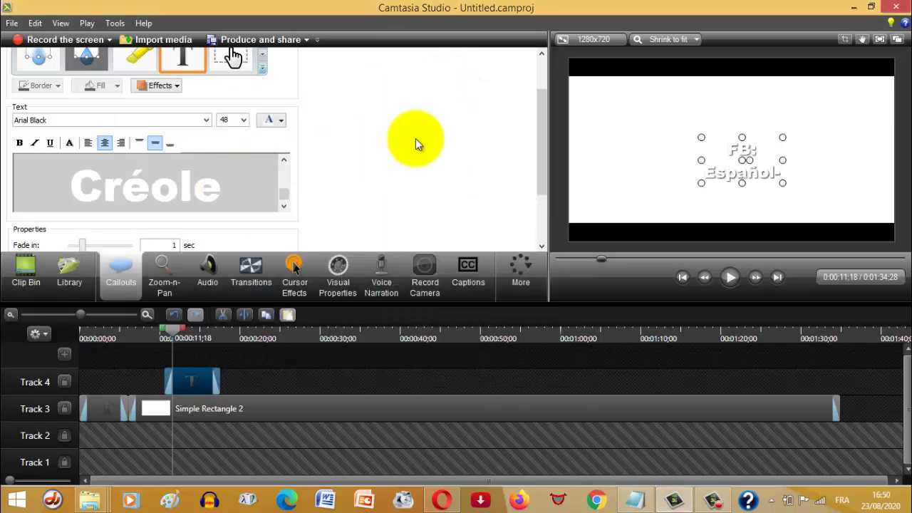
Widen the text callout to a single line in the lower black band and set its font size to 26
drag(700, 160, 617, 161)
drag(782, 161, 753, 230)
click(229, 191)
drag(230, 191, 24, 144)
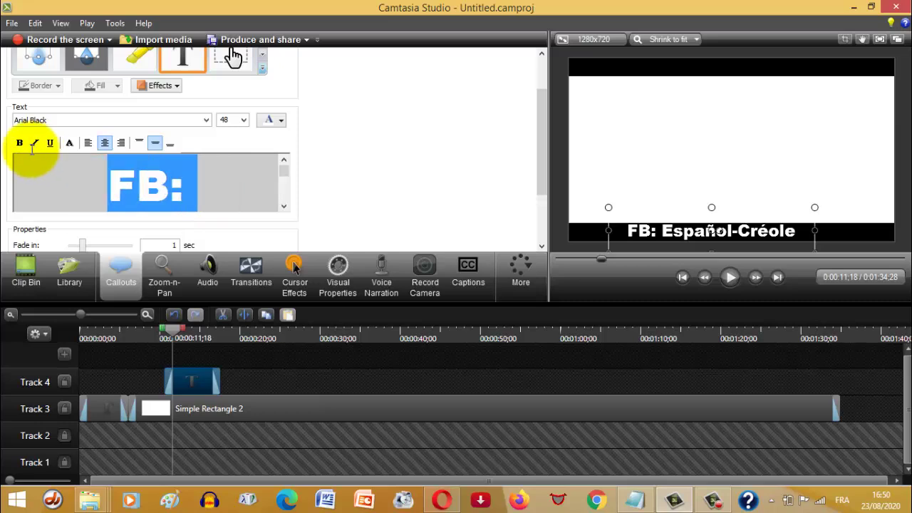
click(243, 120)
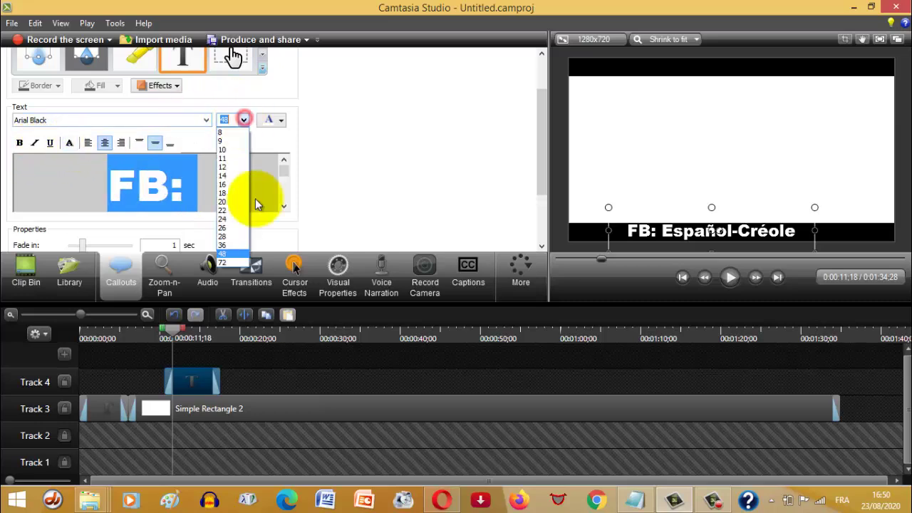
click(222, 228)
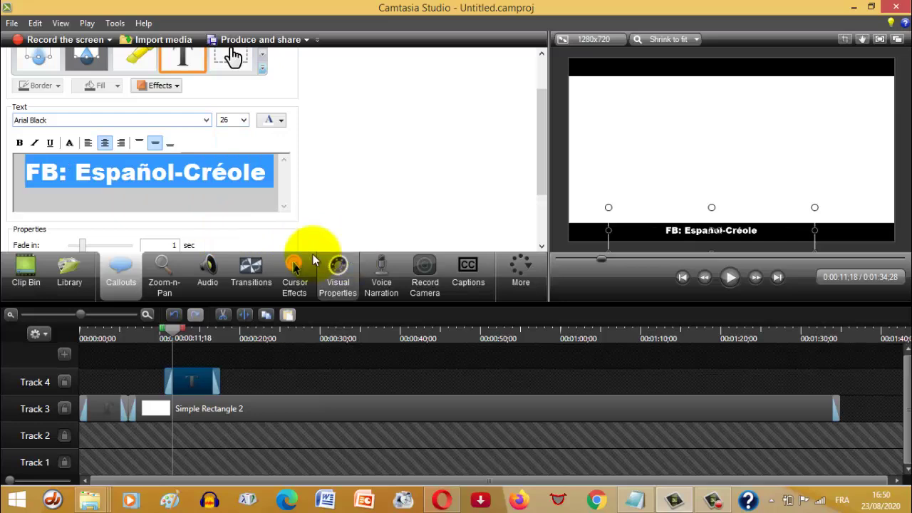
Stretch the text callout's box to the full canvas width to centre its text in the lower band
drag(607, 229, 568, 230)
drag(822, 230, 879, 234)
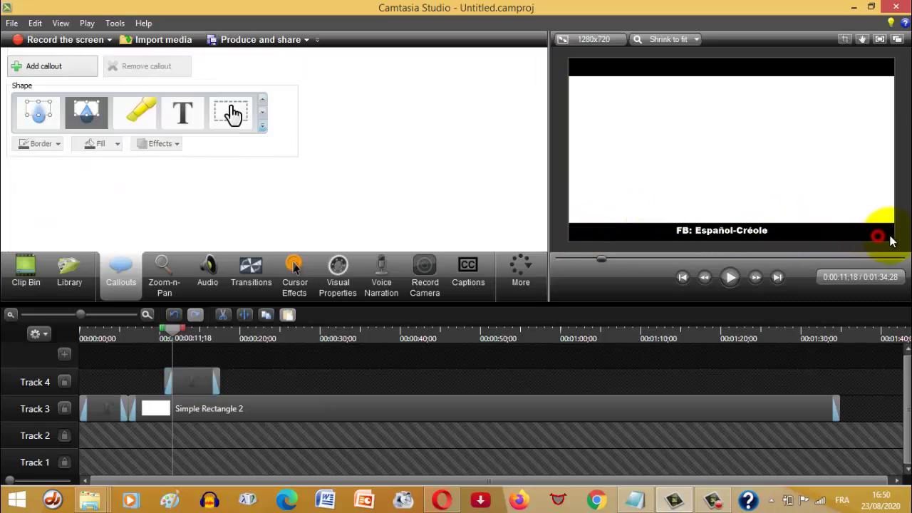
click(738, 234)
click(198, 382)
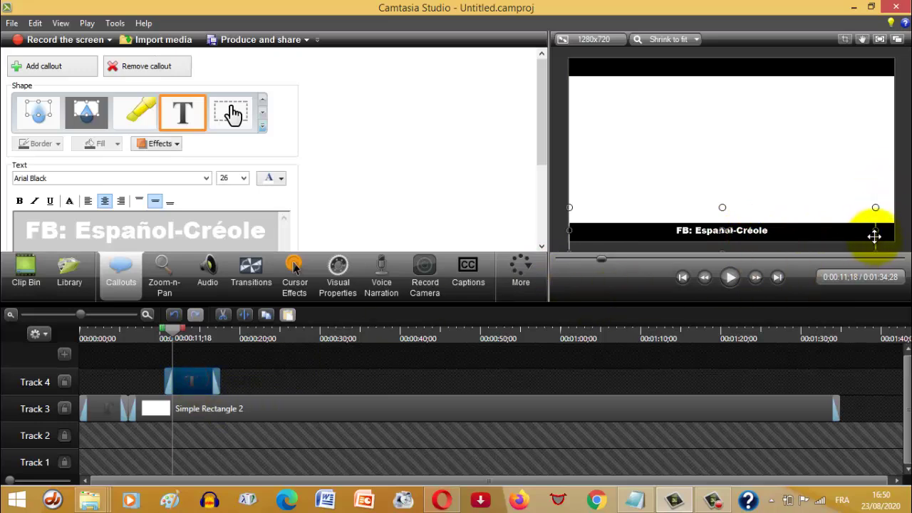
drag(875, 230, 893, 230)
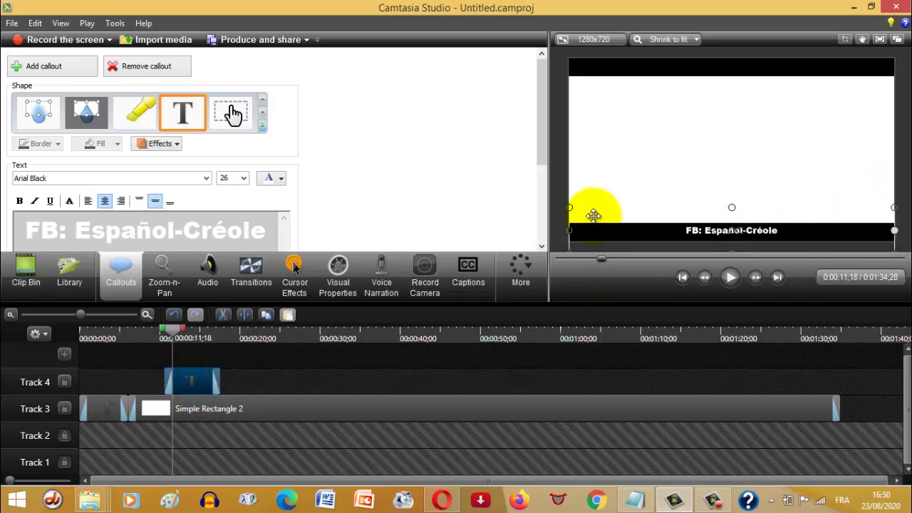
Append "IG: Español-Créole" to the text of the Track 4 callout
click(264, 231)
text(IG)
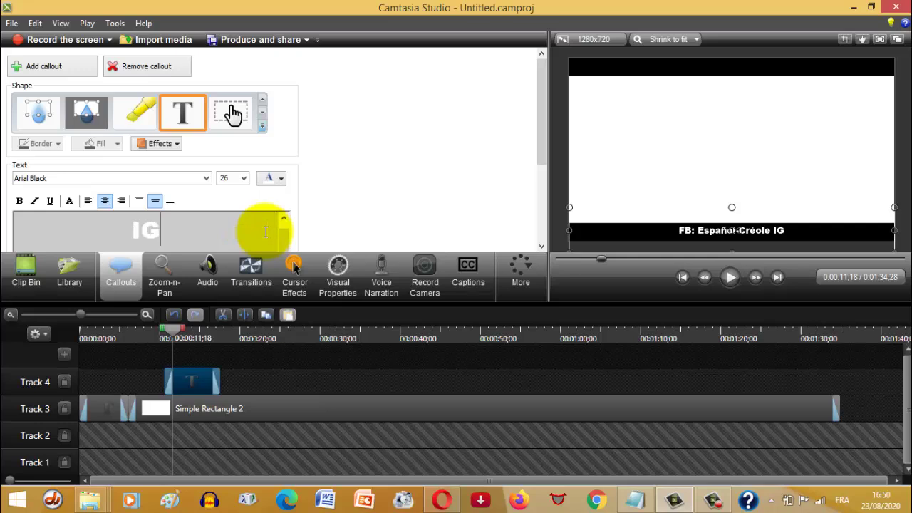
text(:)
text(Español-Créole)
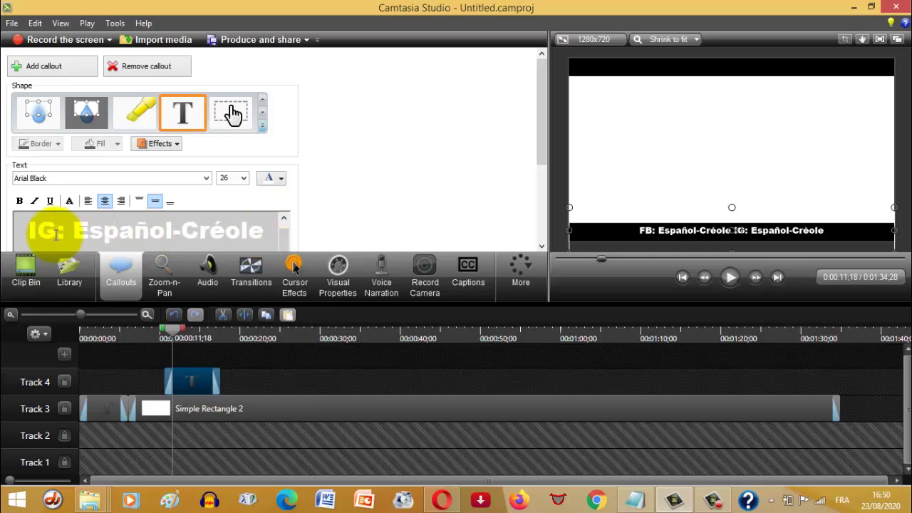
Space the "IG: Español-Créole" text apart from "FB: Español-Créole" in the callout and nudge the callout slightly lower in the black band
shift+click(23, 231)
click(31, 229)
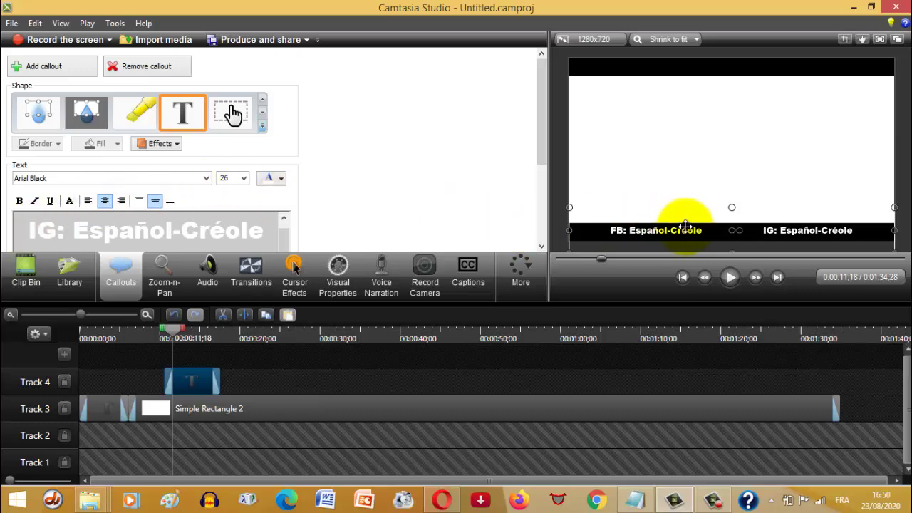
drag(686, 228, 689, 229)
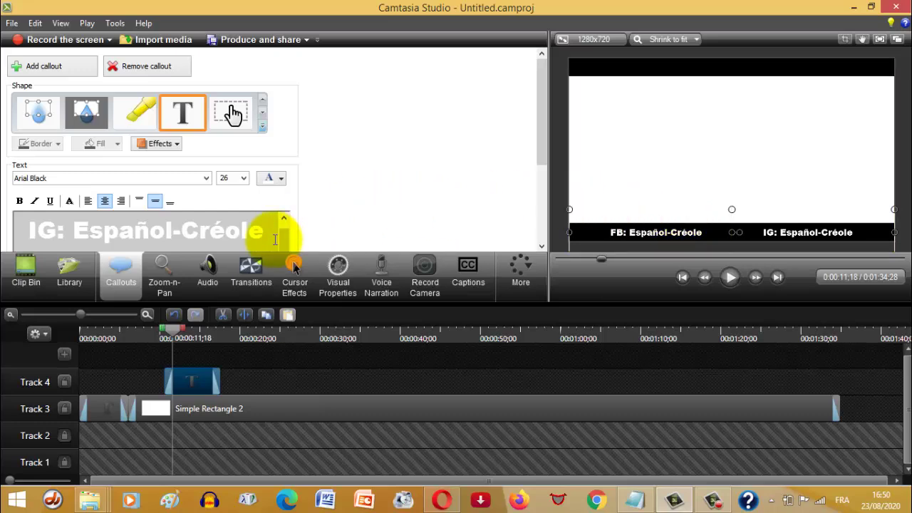
scroll(280, 238, up, 1)
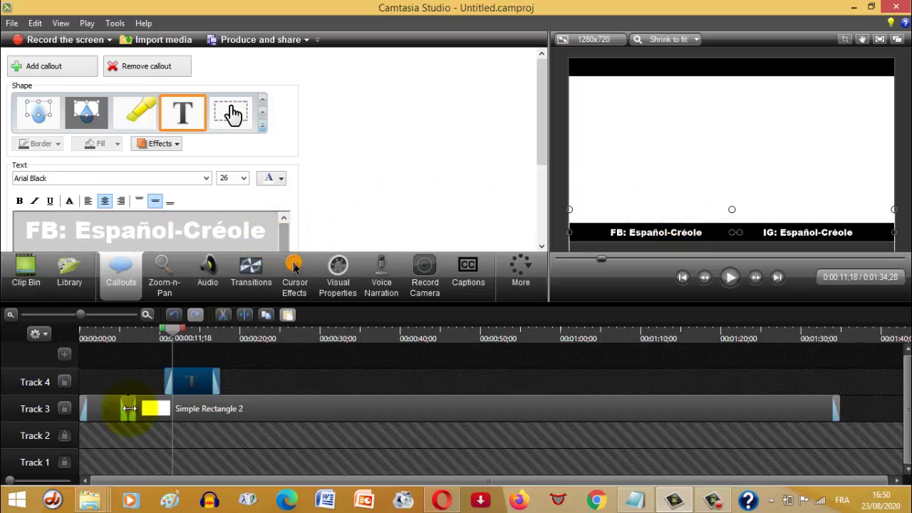
Move the Text 3 callout later on Track 4 to start at about 15 s and extend its end slightly past the white rectangle clip
drag(159, 373, 241, 380)
click(224, 338)
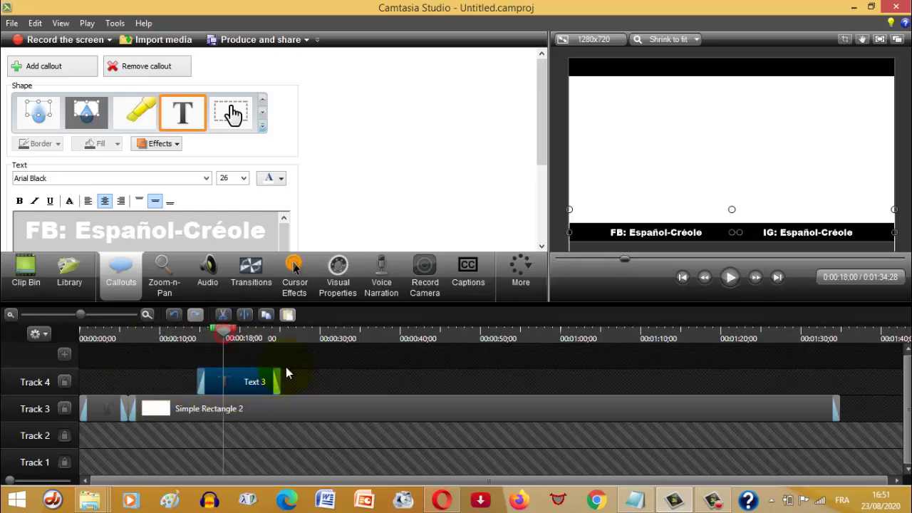
drag(279, 380, 849, 398)
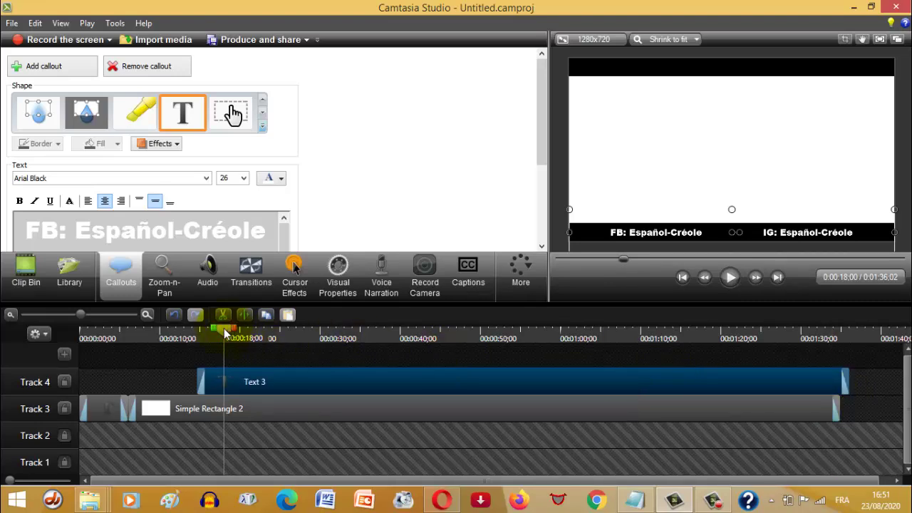
drag(253, 340, 270, 341)
drag(210, 341, 224, 350)
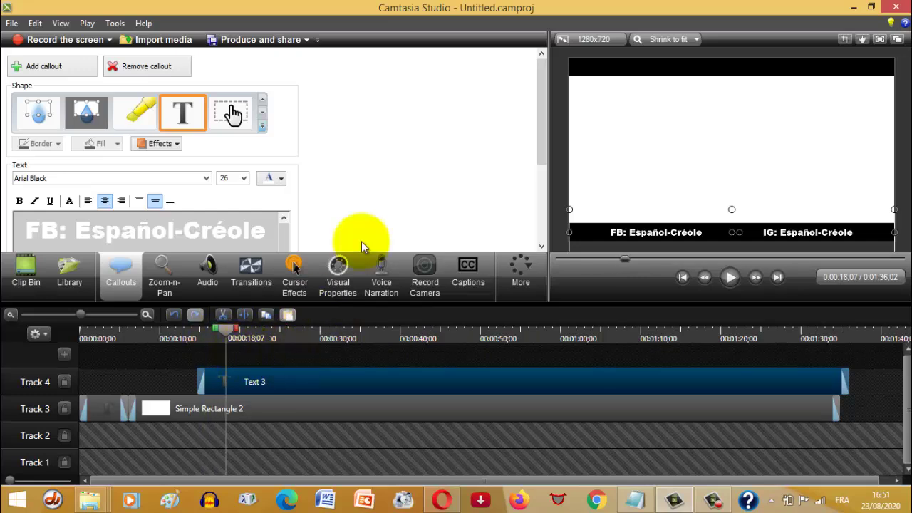
Minimise Camtasia Studio and create a new folder on the desktop
click(855, 7)
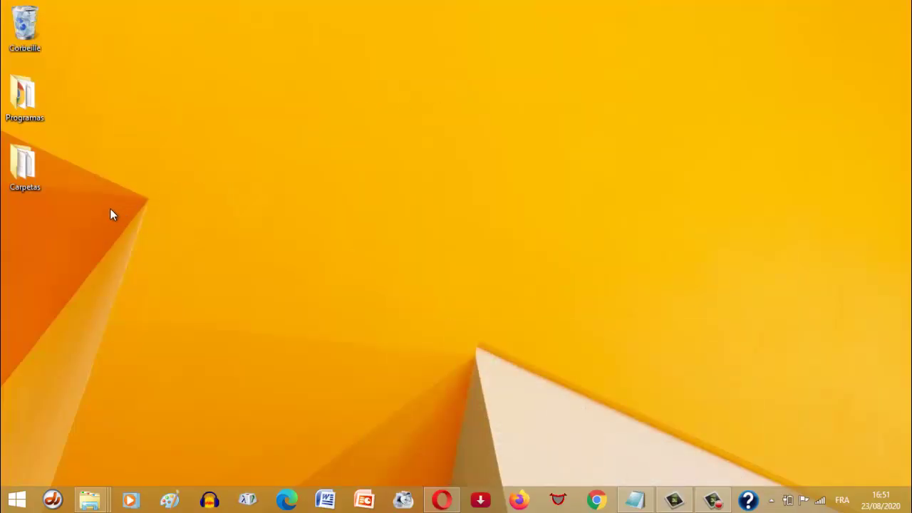
right_click(76, 252)
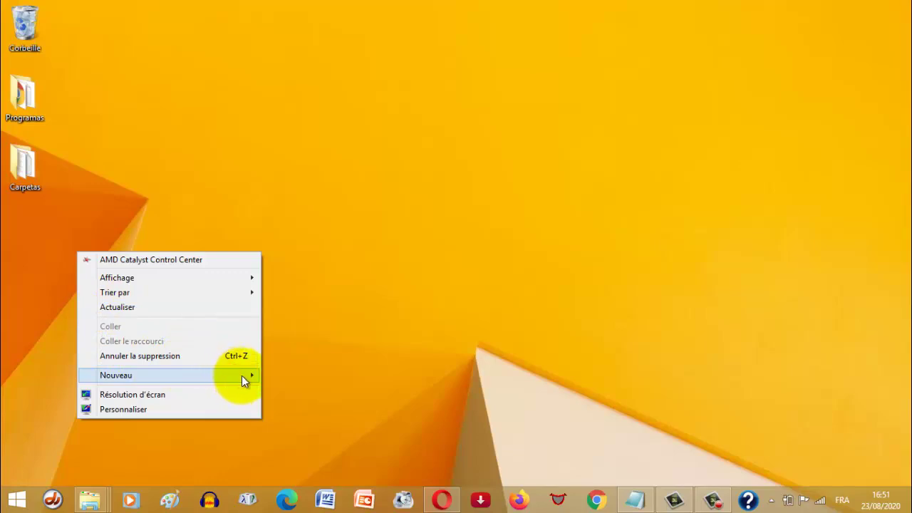
mouse_move(256, 376)
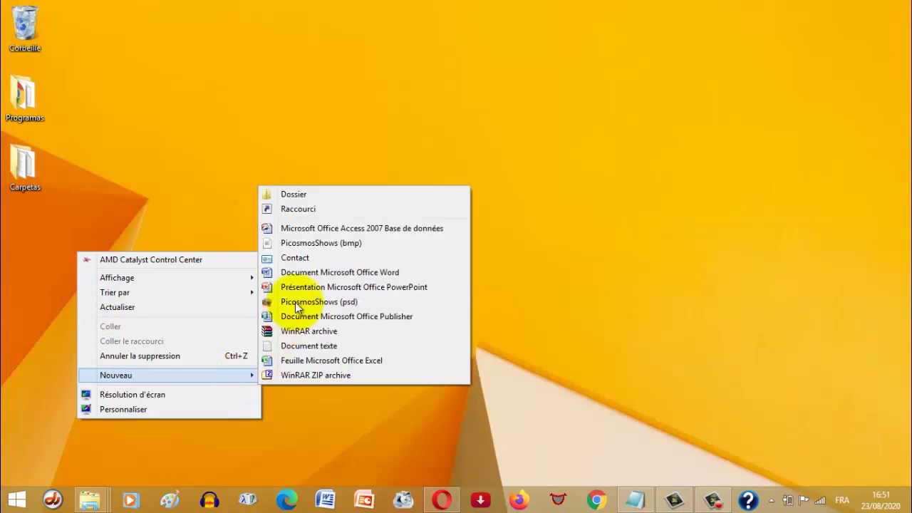
click(293, 194)
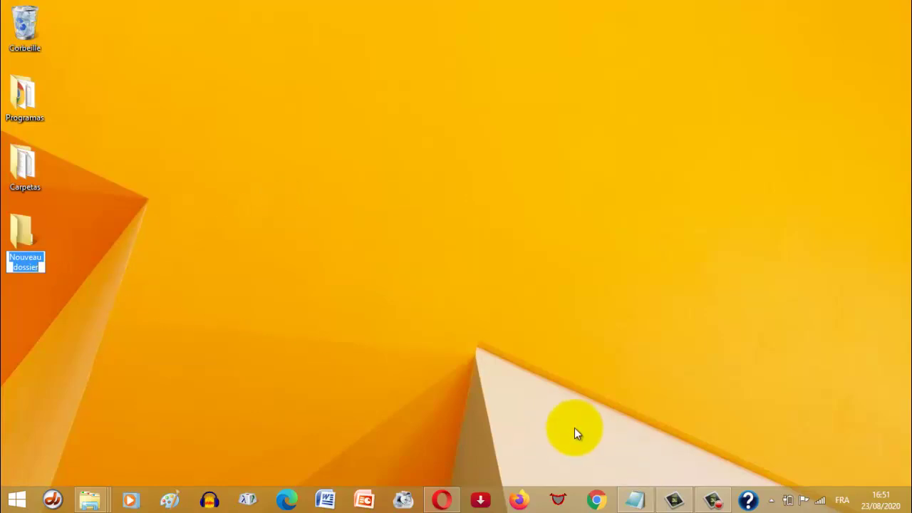
Copy "Español-Créole" from the Notepad notes and minimise Notepad
click(636, 500)
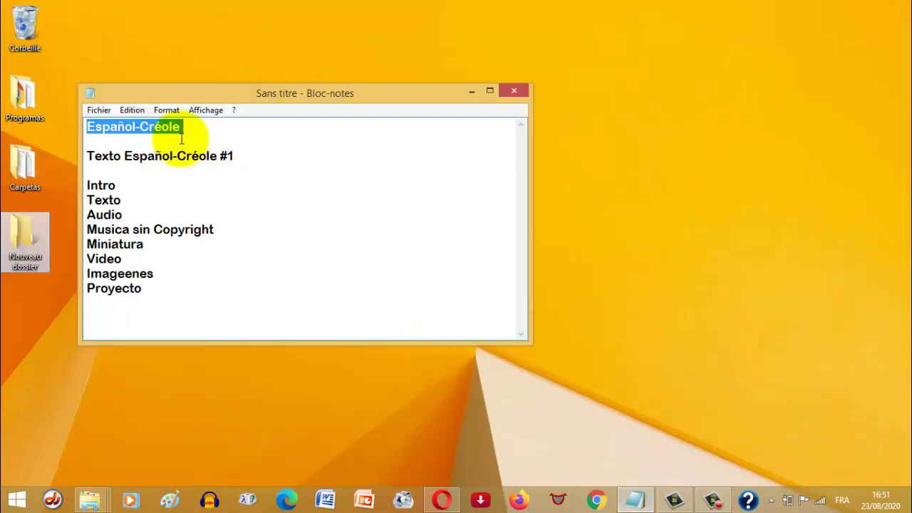
right_click(165, 132)
click(203, 172)
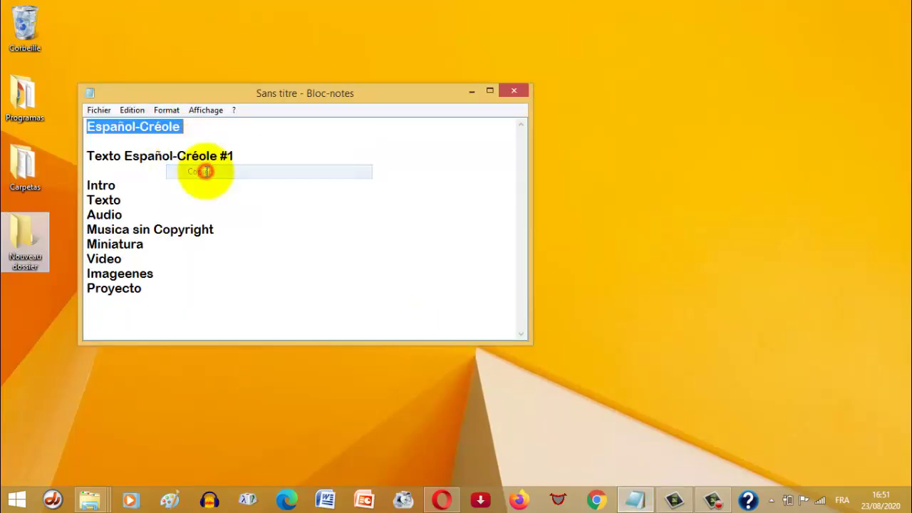
click(472, 91)
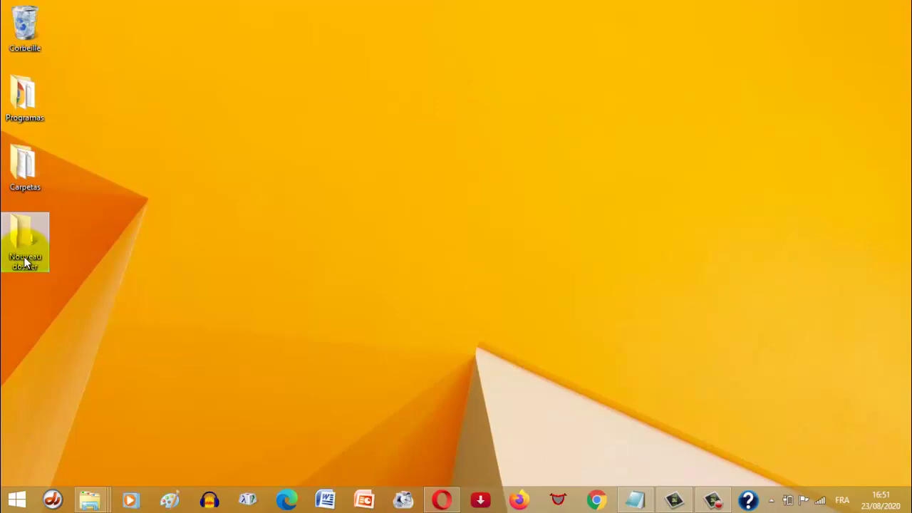
Rename the new desktop folder as "Español-Créole"
double_click(25, 253)
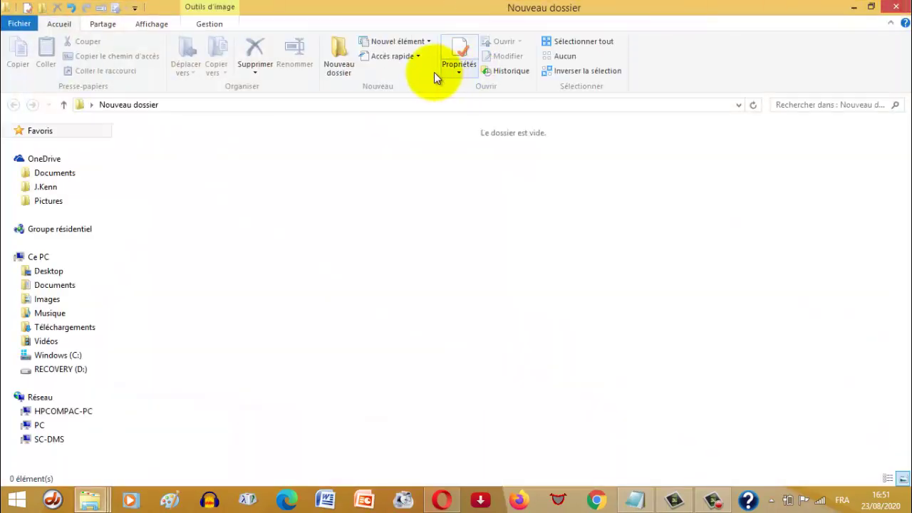
click(896, 8)
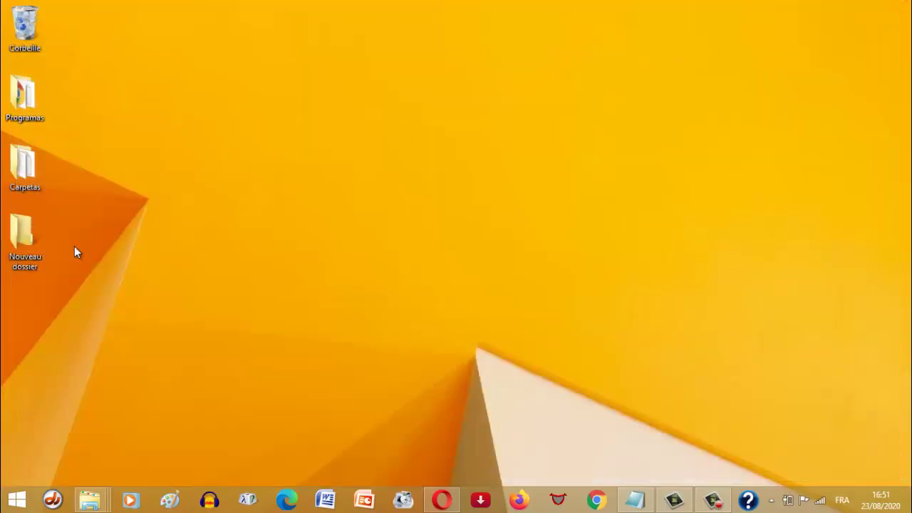
double_click(34, 249)
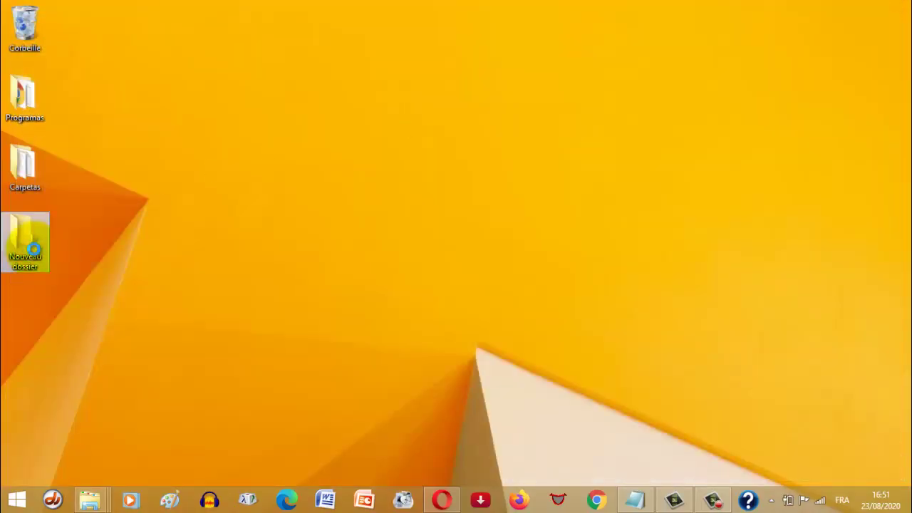
right_click(33, 249)
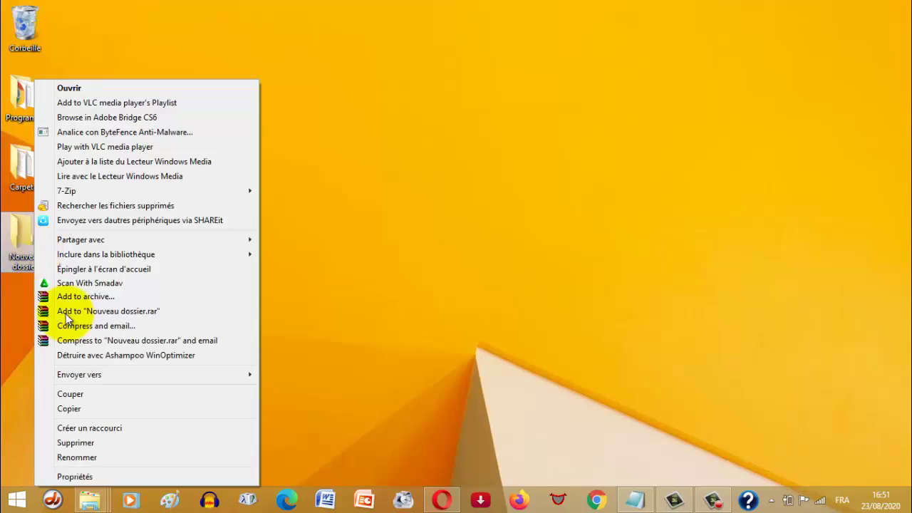
click(88, 457)
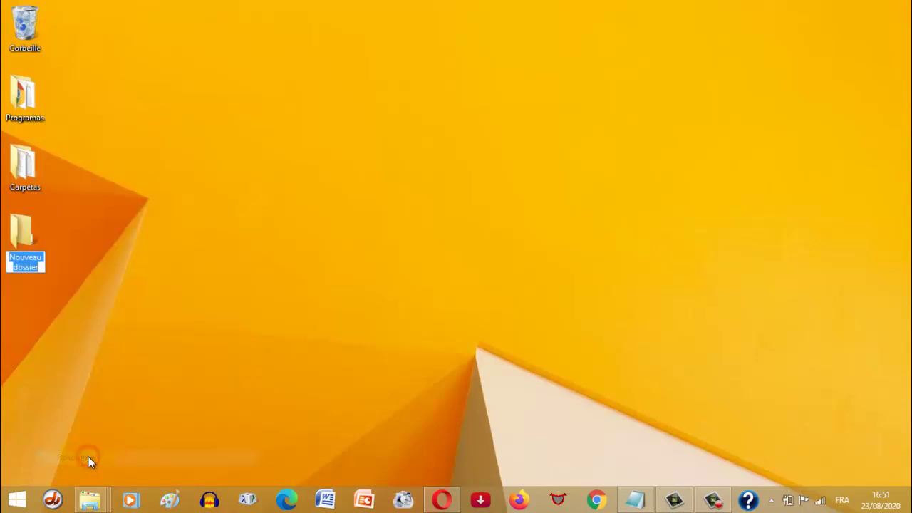
text(Español-Créole)
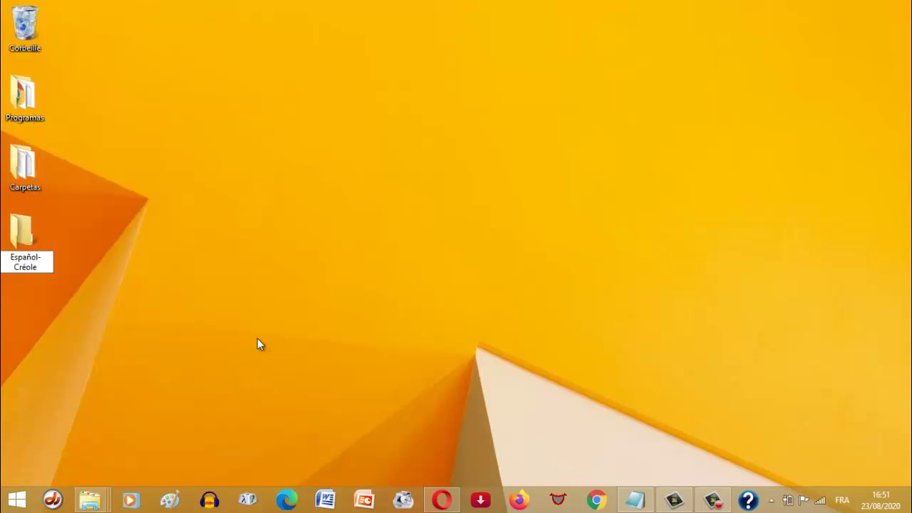
key(Return)
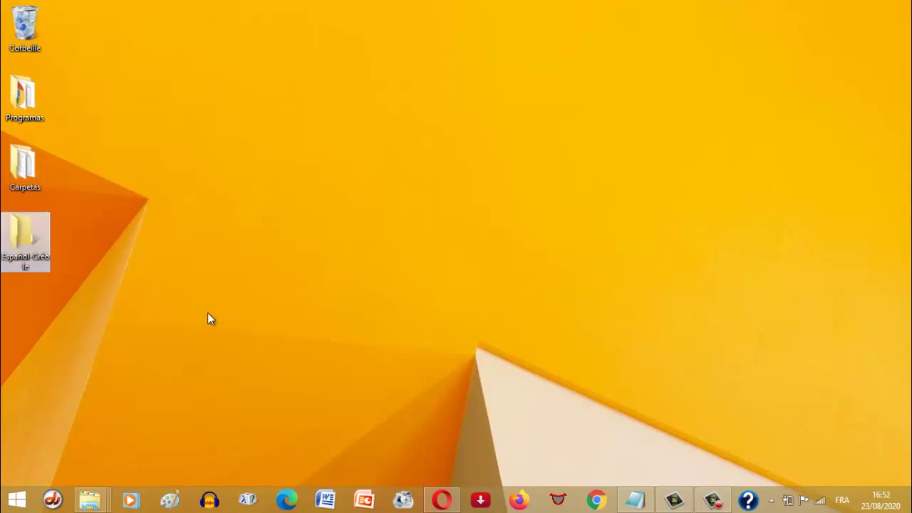
Open the Español-Créole folder and copy "Intro" from the Notepad notes
double_click(26, 245)
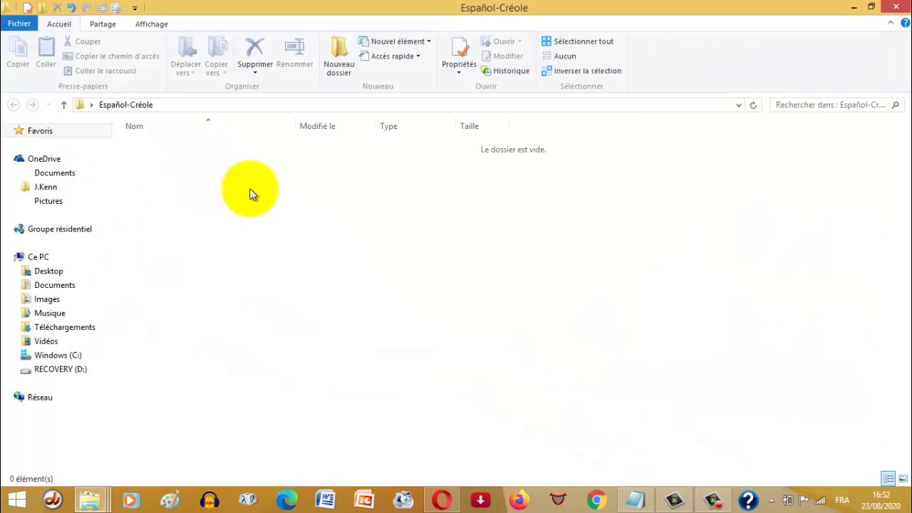
click(636, 500)
drag(121, 184, 87, 186)
right_click(104, 186)
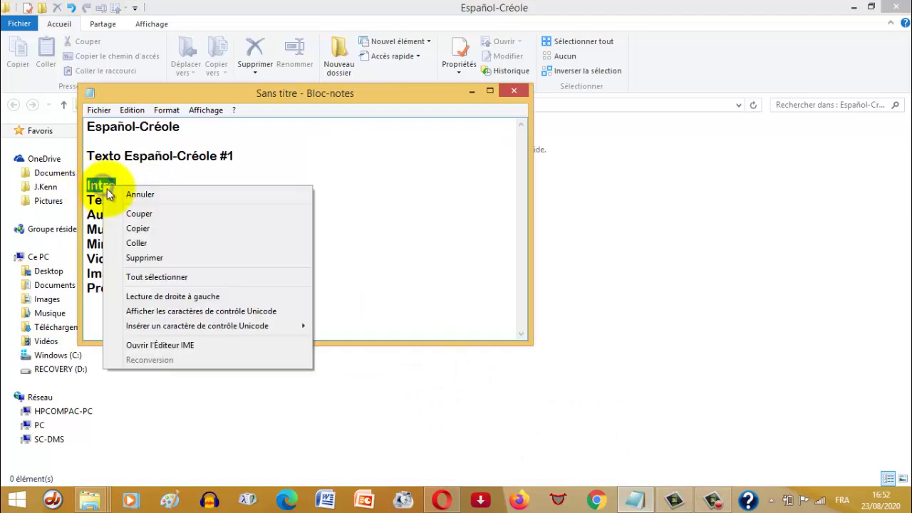
click(139, 228)
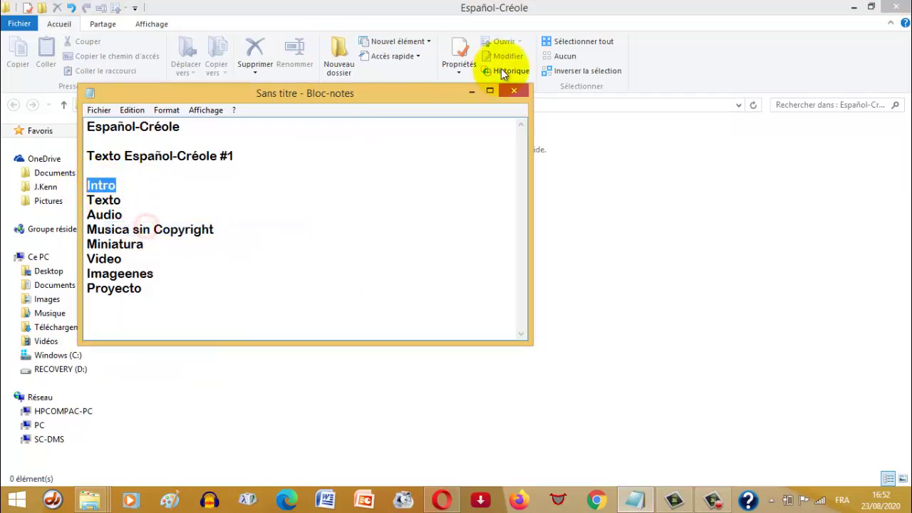
click(472, 92)
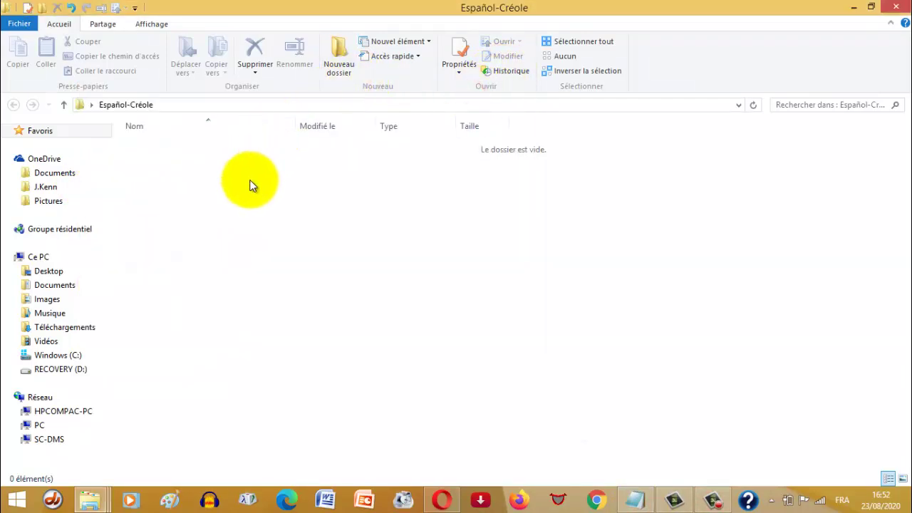
Create a subfolder named "Intro" in the Español-Créole folder and display the contents as large icons
right_click(249, 205)
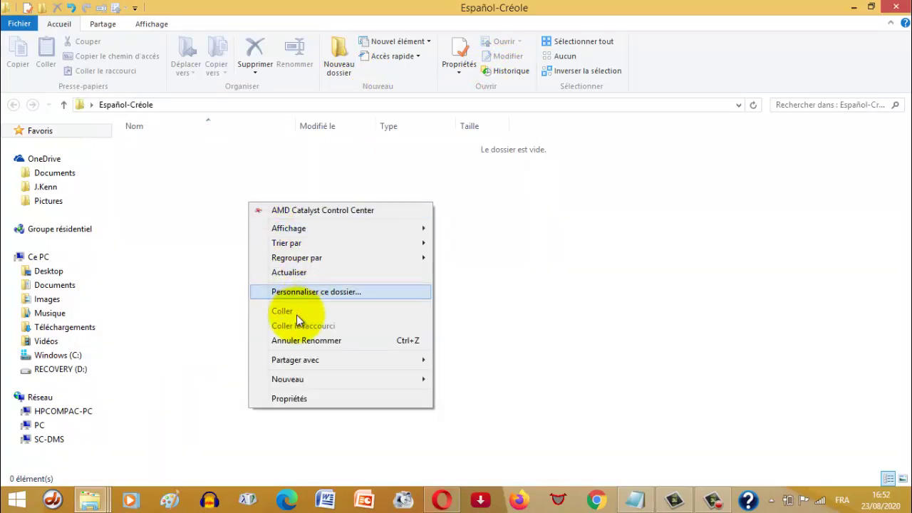
mouse_move(312, 378)
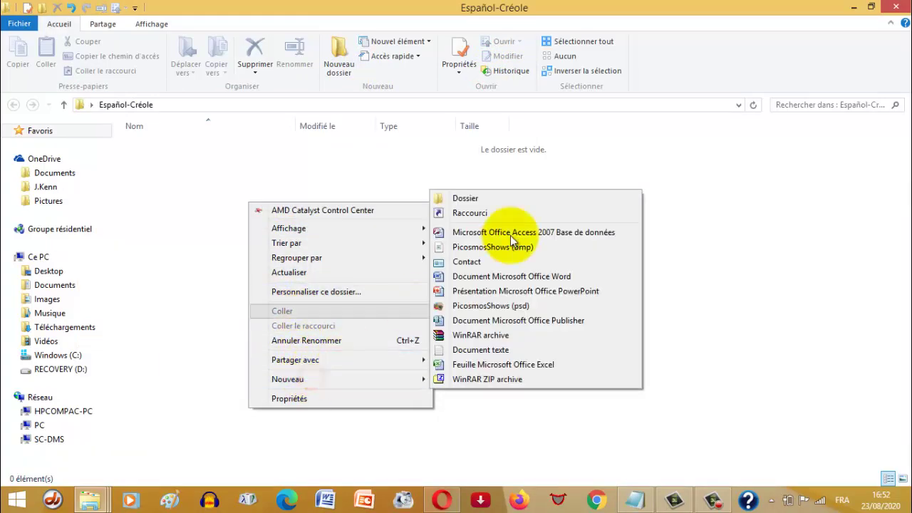
click(461, 198)
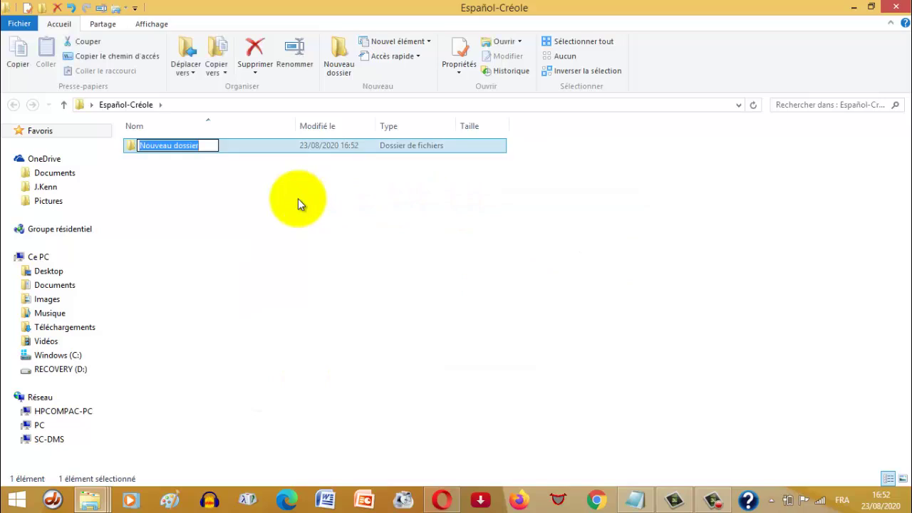
text(Intro)
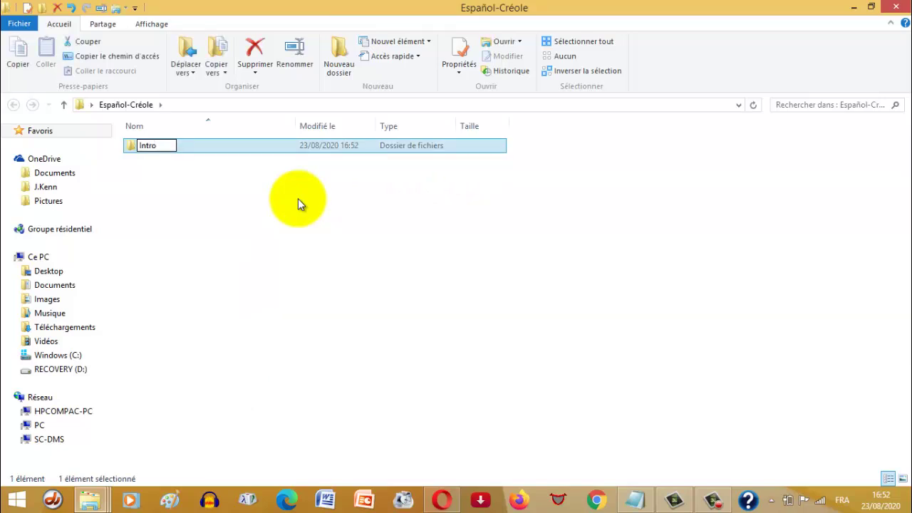
key(Return)
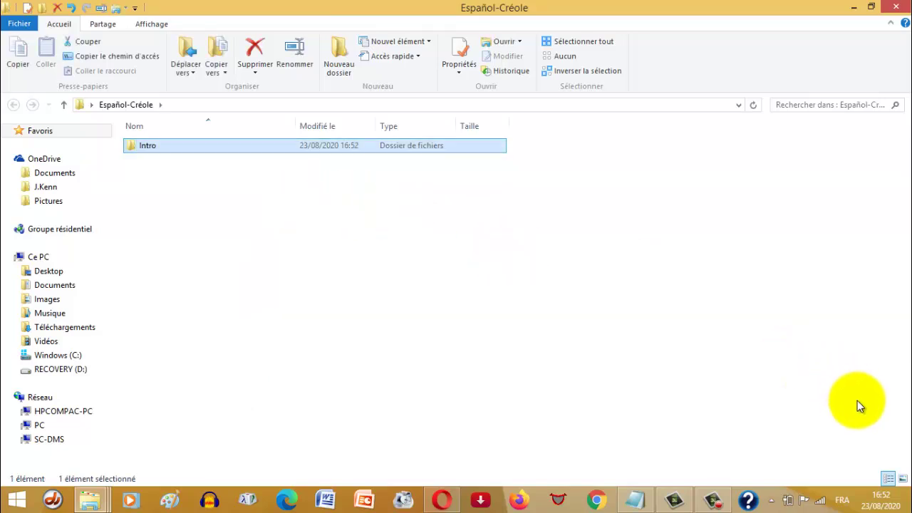
click(902, 479)
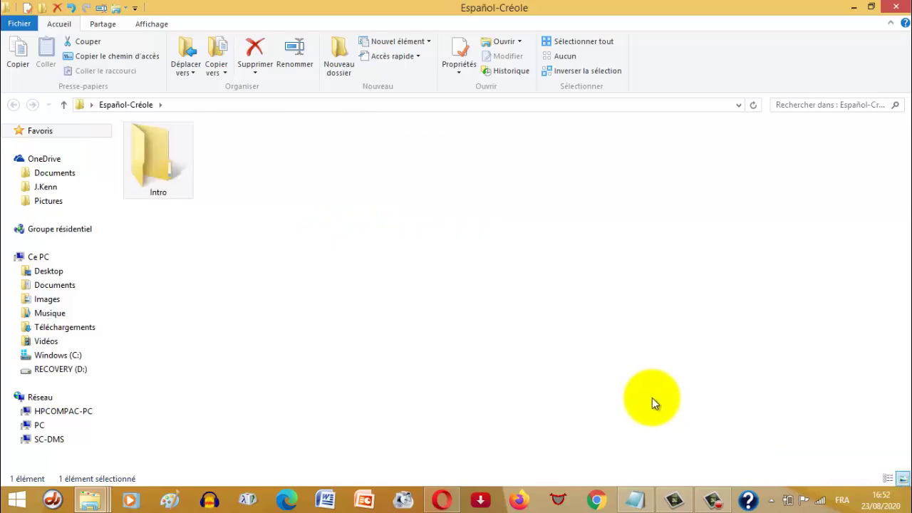
Copy "Texto" from the Notepad notes and minimise Notepad
click(634, 500)
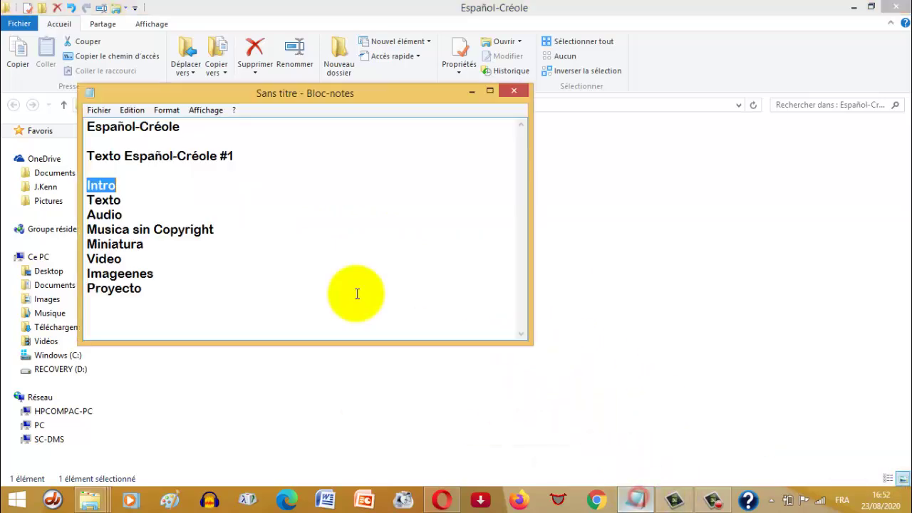
click(122, 200)
click(102, 200)
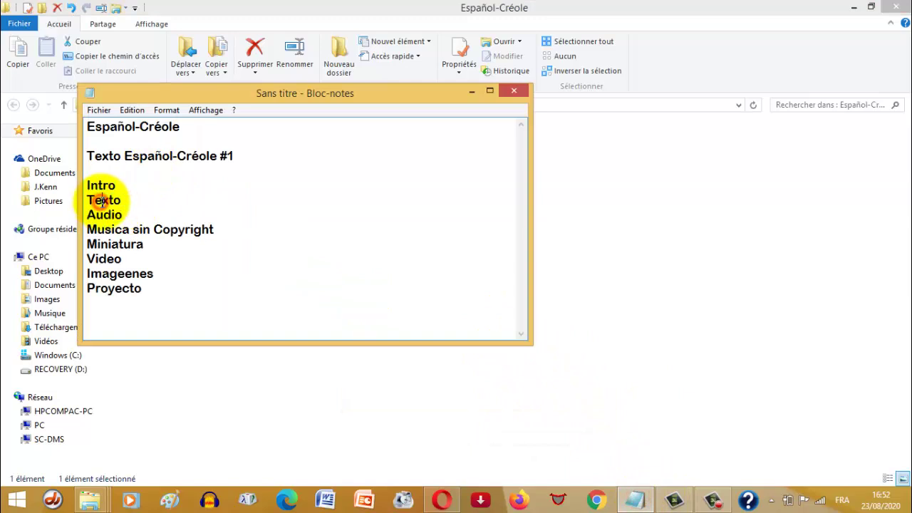
drag(120, 200, 84, 200)
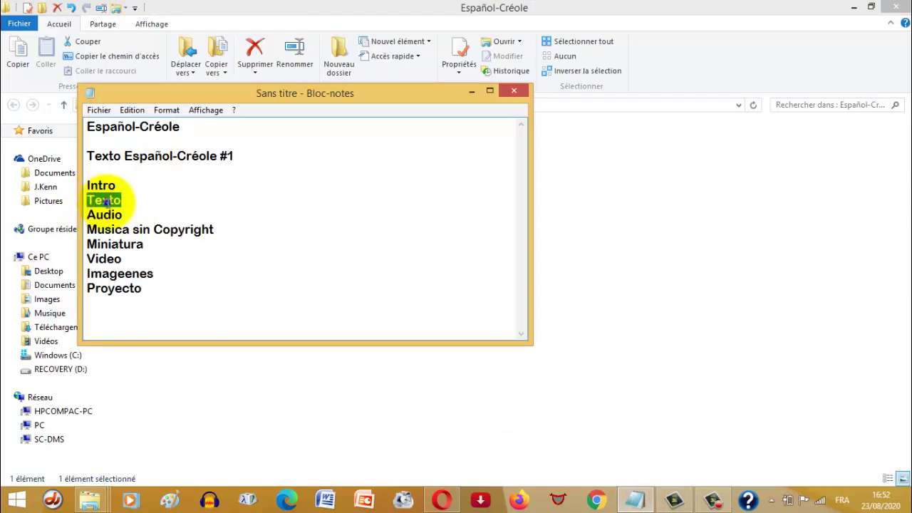
right_click(107, 206)
click(144, 245)
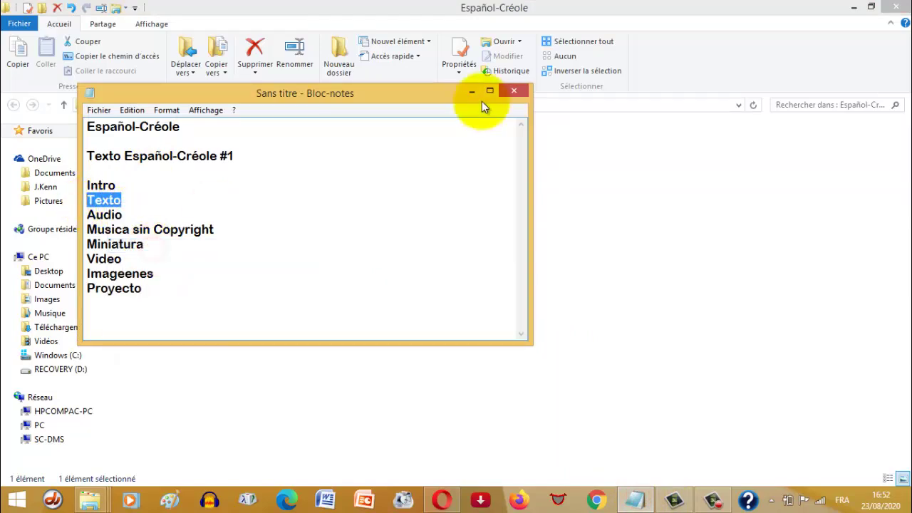
click(472, 91)
Create a subfolder in the Español-Créole folder and name it with the copied text "Texto"
click(339, 63)
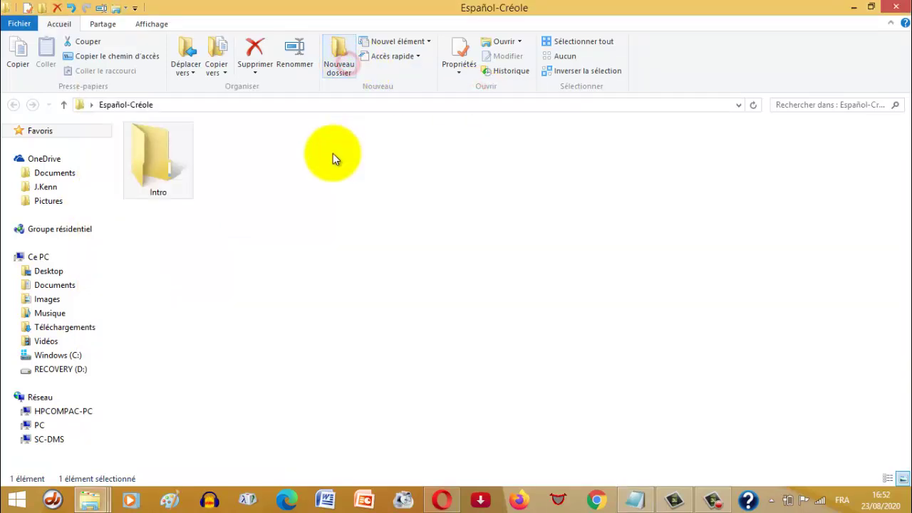
key(BackSpace)
key(ctrl+v)
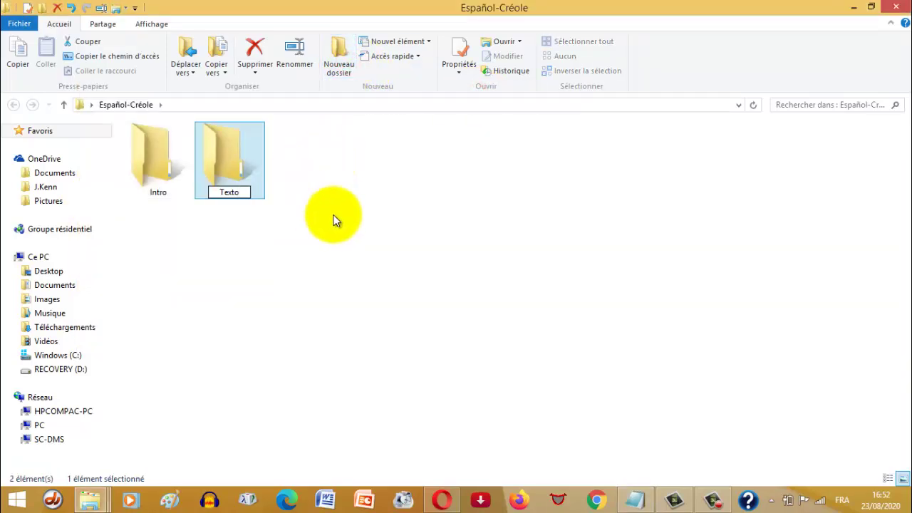
key(Return)
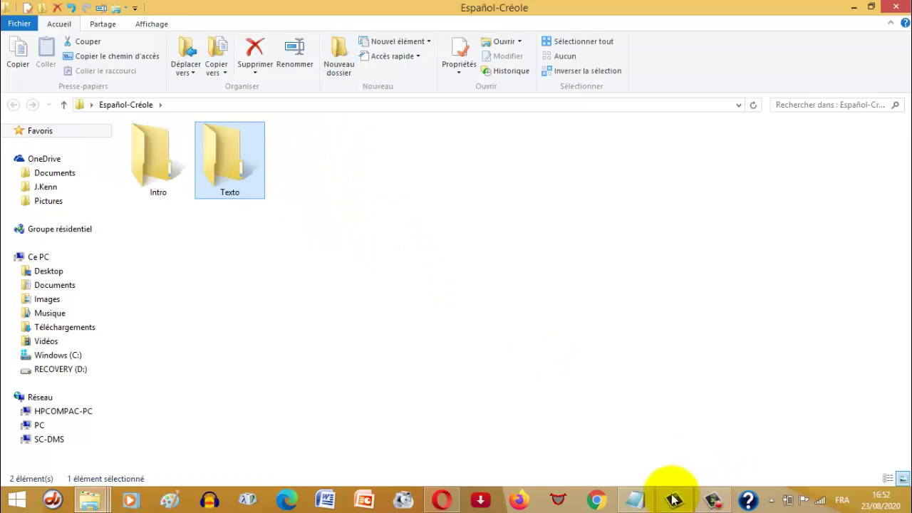
Copy "Audio" from the Notepad notes and create a subfolder with that name in the Español-Créole folder
click(638, 498)
click(124, 214)
drag(124, 214, 79, 212)
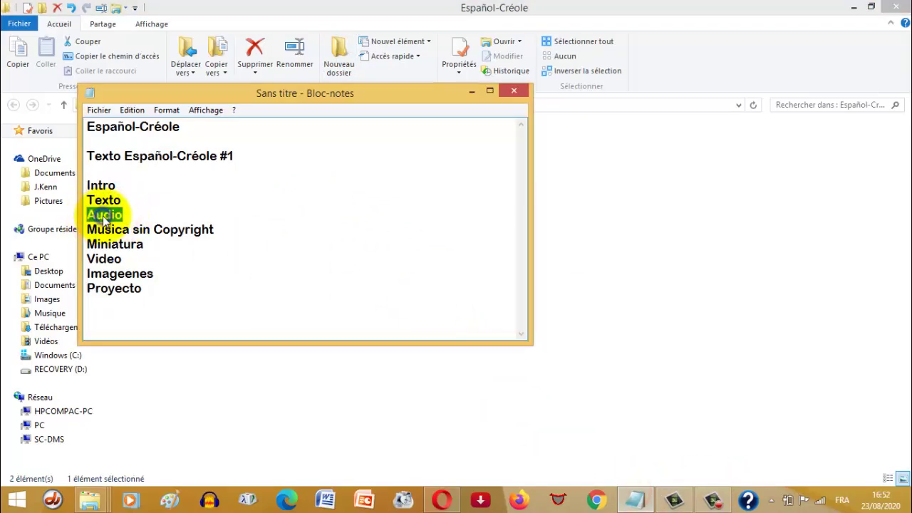
right_click(104, 218)
click(148, 257)
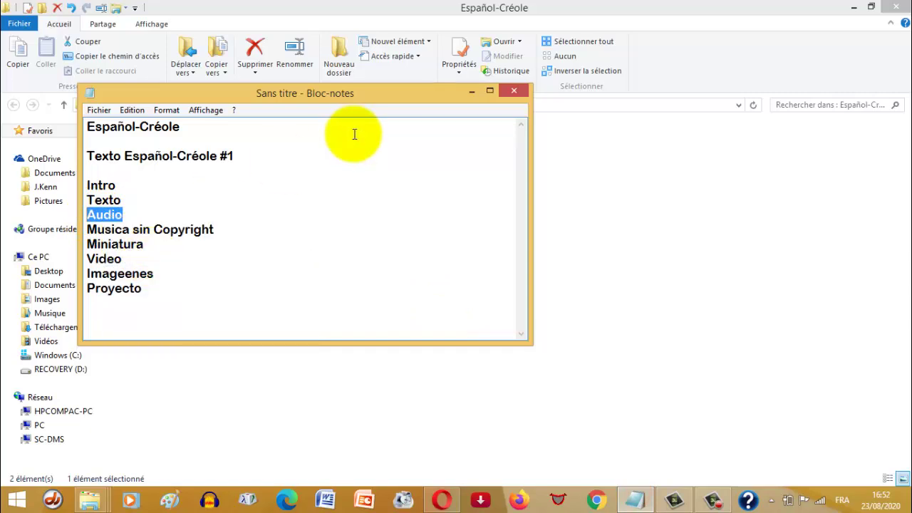
click(472, 92)
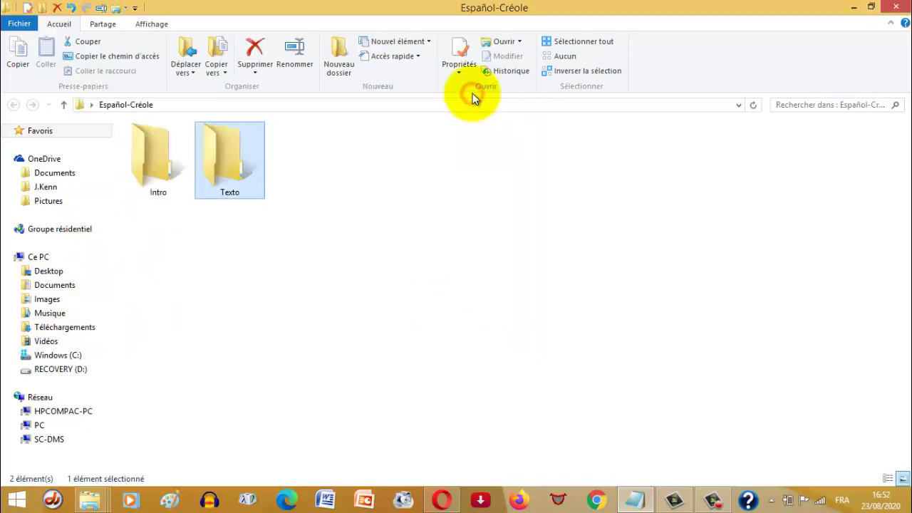
click(336, 68)
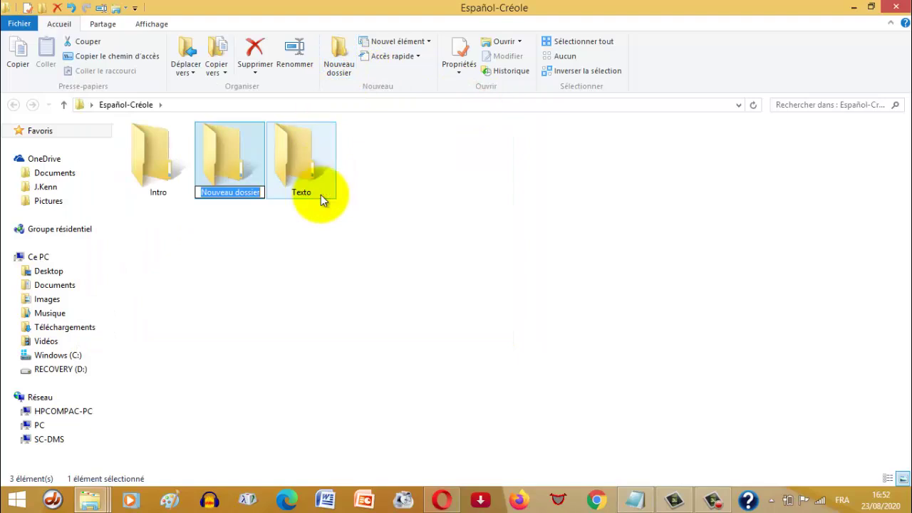
key(ctrl+v)
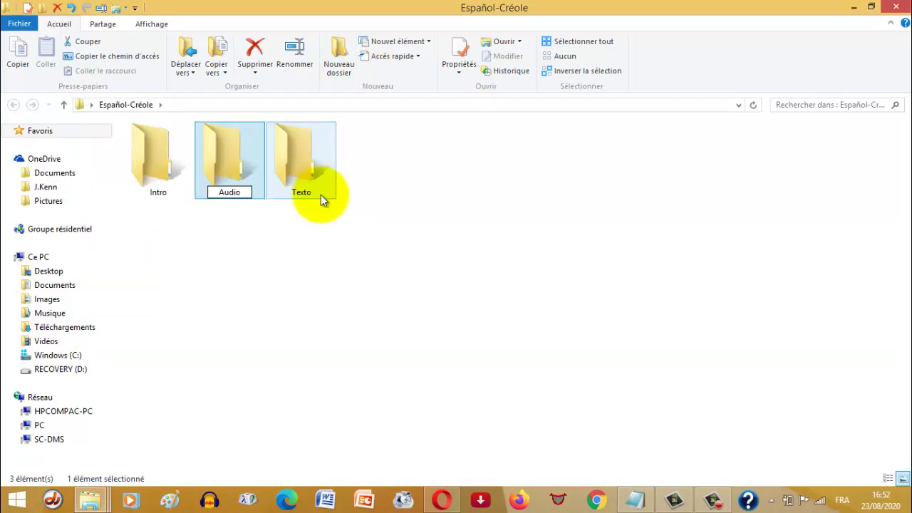
key(Return)
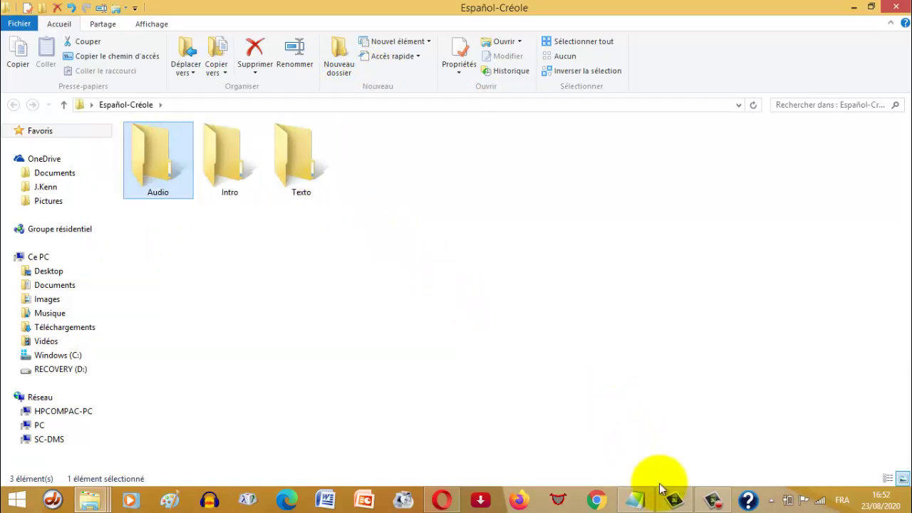
Copy "Musica sin Copyright" from the Notepad notes and create a subfolder with that name in the Español-Créole folder
click(635, 498)
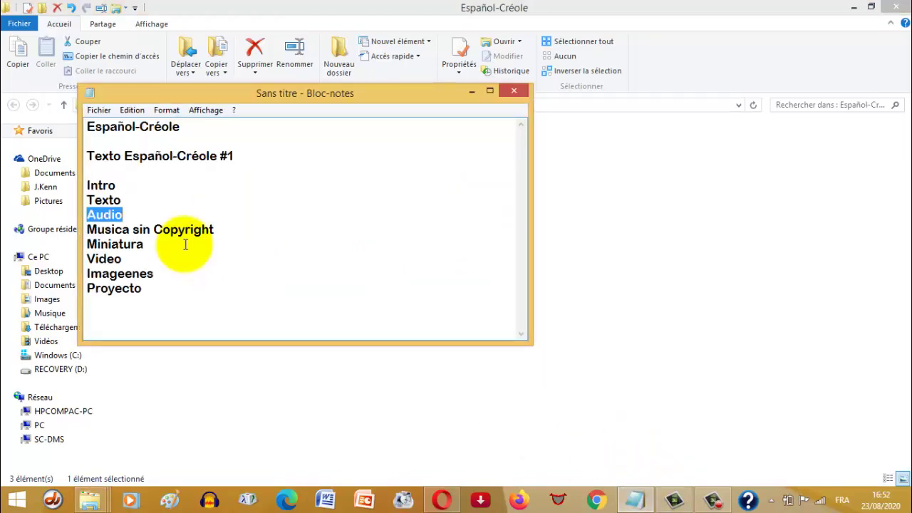
drag(215, 230, 95, 232)
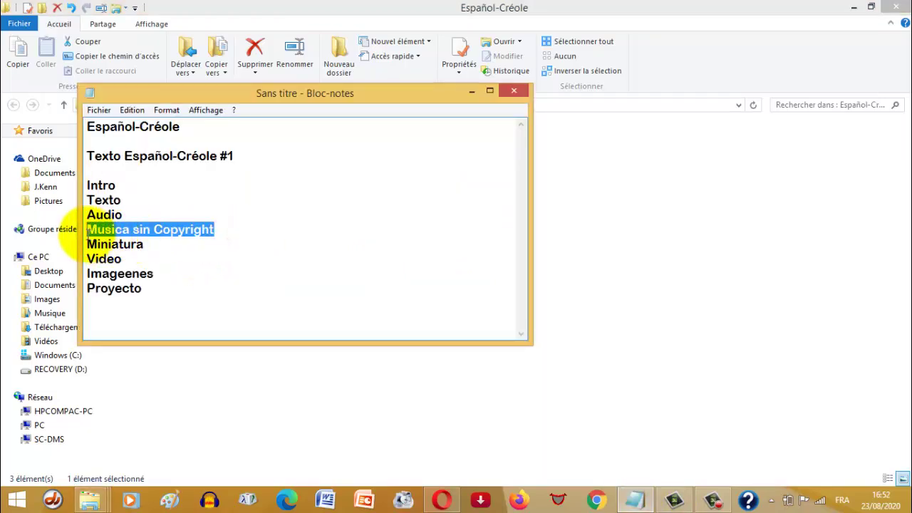
right_click(157, 230)
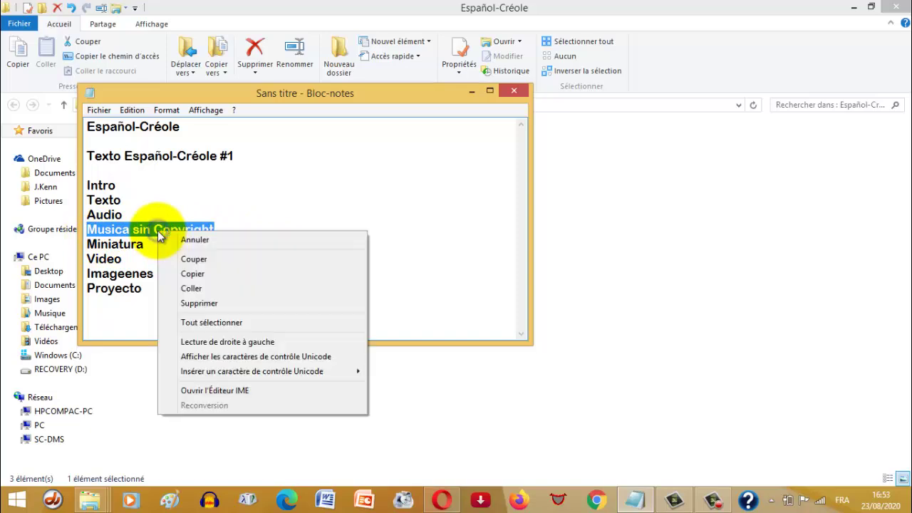
click(216, 272)
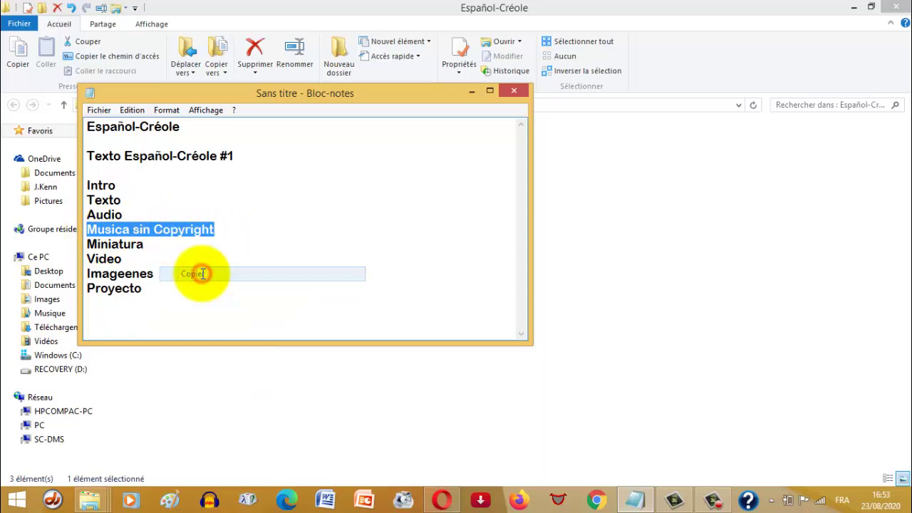
click(472, 92)
click(338, 60)
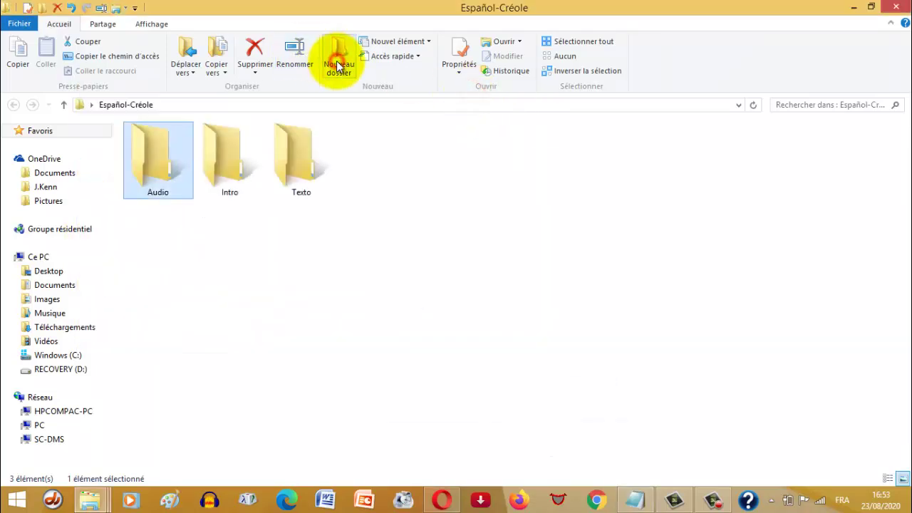
key(ctrl+v)
key(Return)
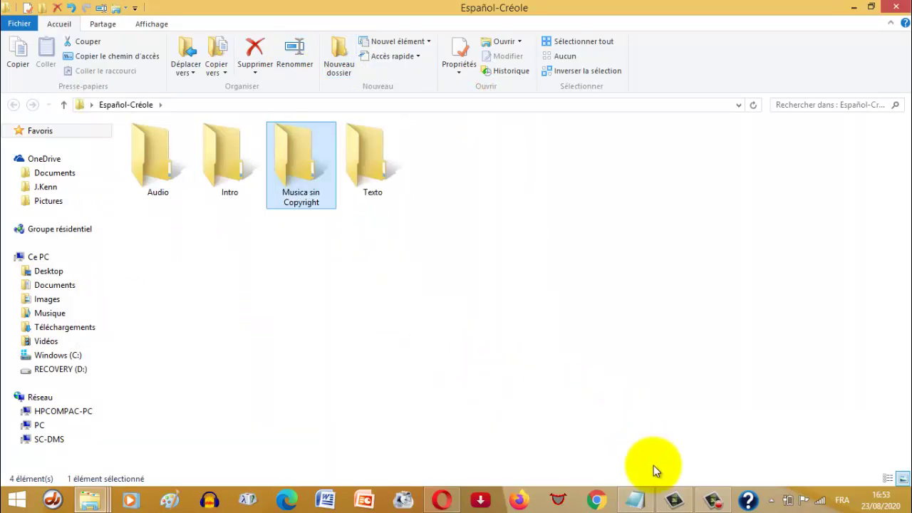
Copy "Miniatura" from the Notepad notes and create a subfolder with that name in the Español-Créole folder
click(635, 500)
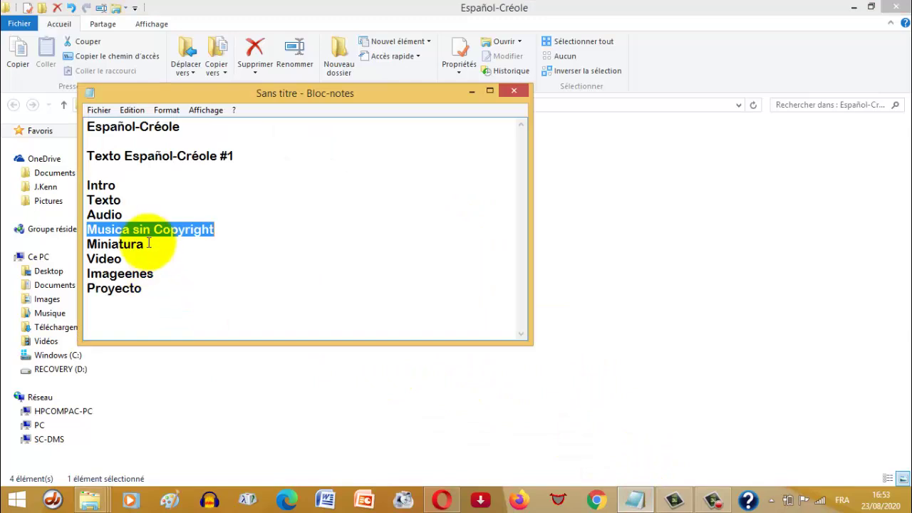
double_click(150, 245)
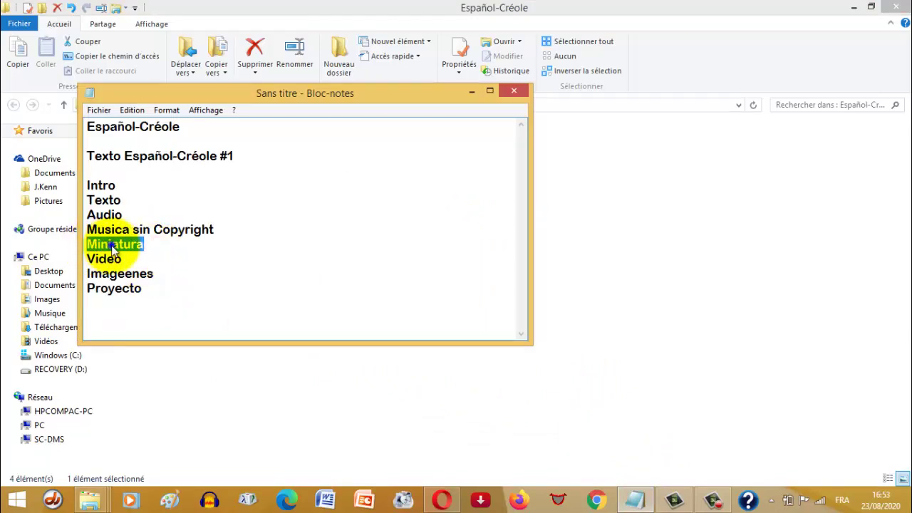
right_click(112, 245)
click(155, 288)
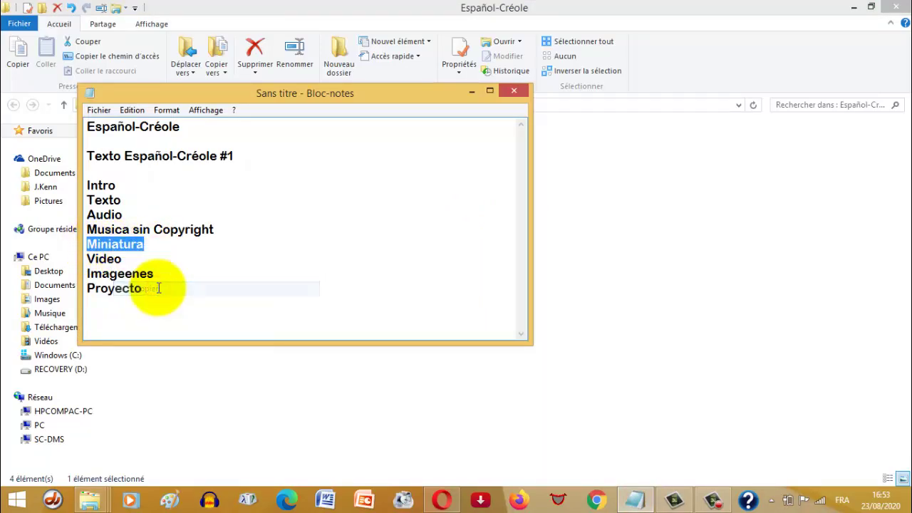
click(469, 93)
click(335, 63)
key(ctrl+v)
key(Return)
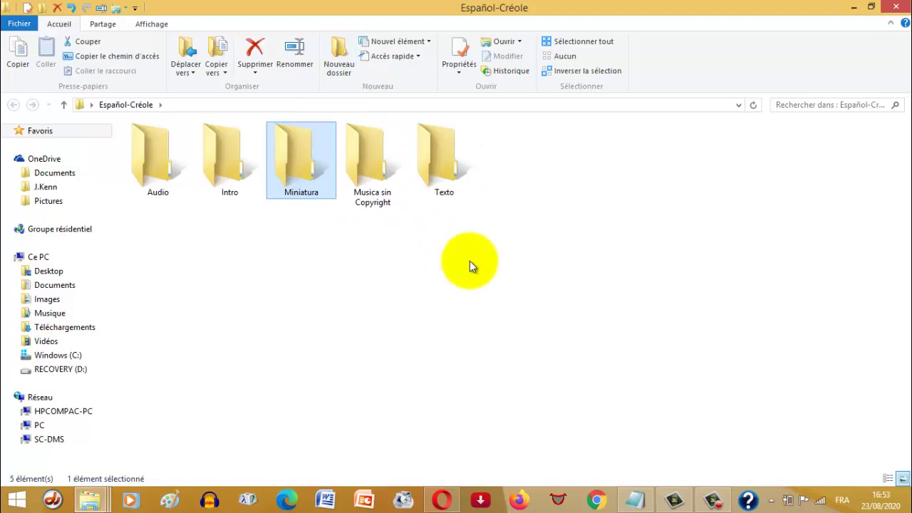
Copy "Video" from the Notepad notes and create a subfolder with that name in the Español-Créole folder
click(633, 499)
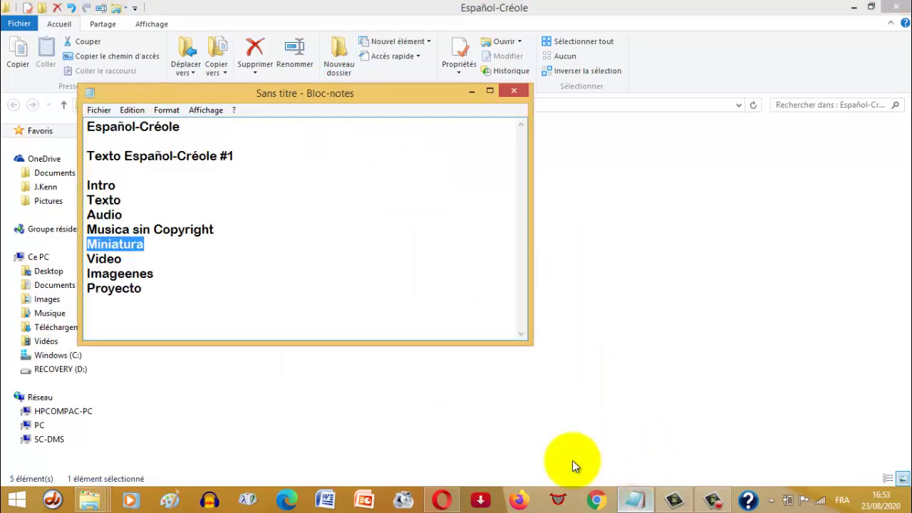
drag(123, 260, 87, 262)
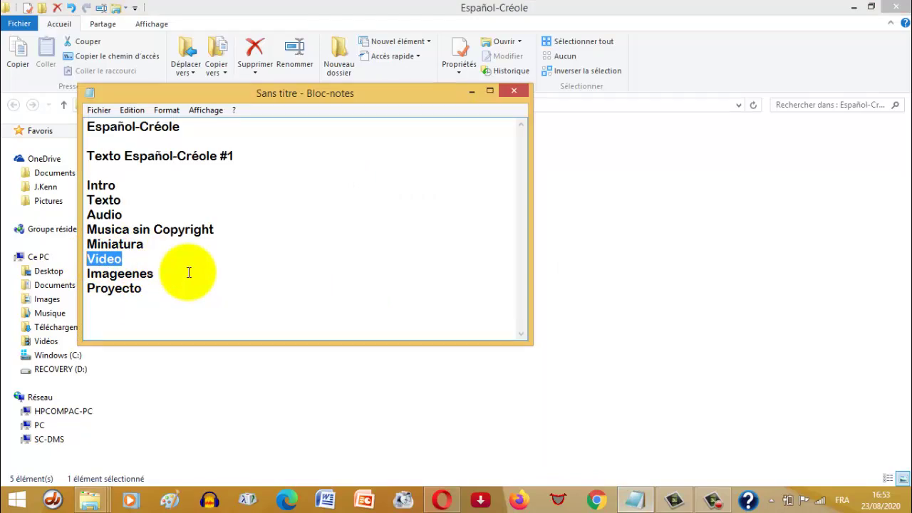
click(471, 91)
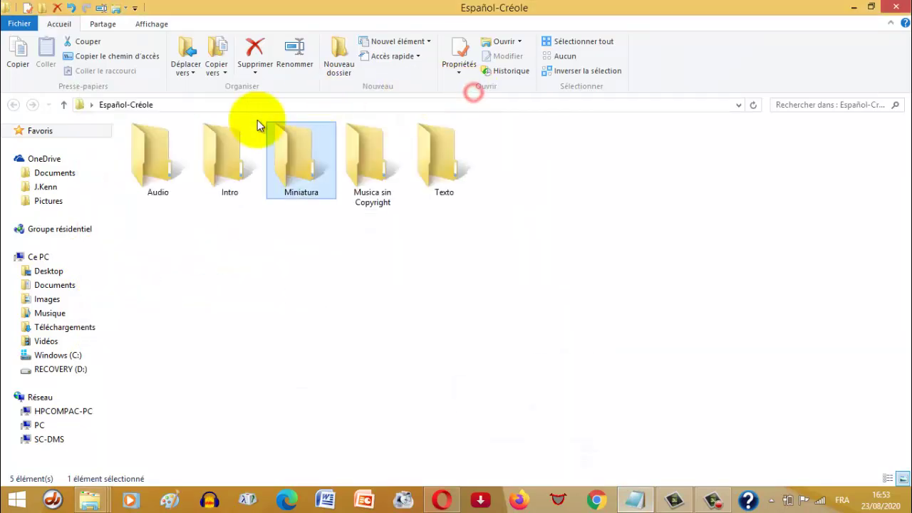
click(344, 56)
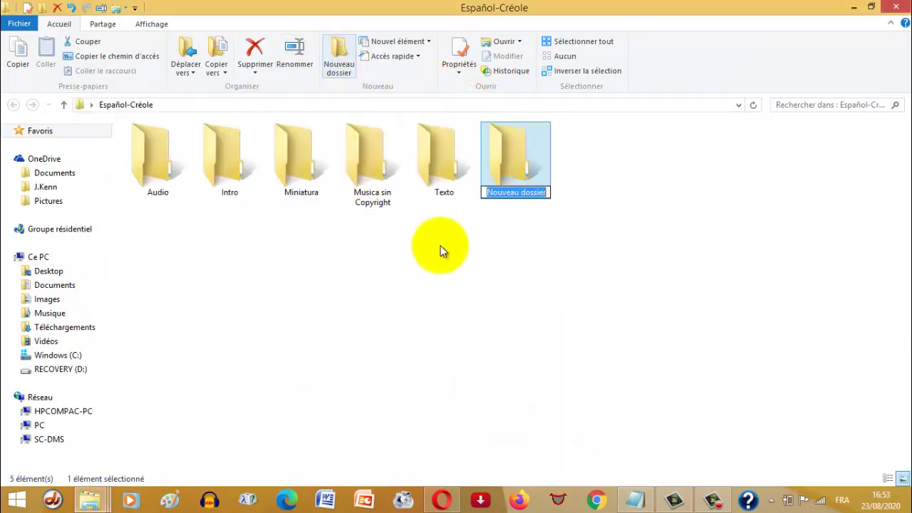
key(ctrl+v)
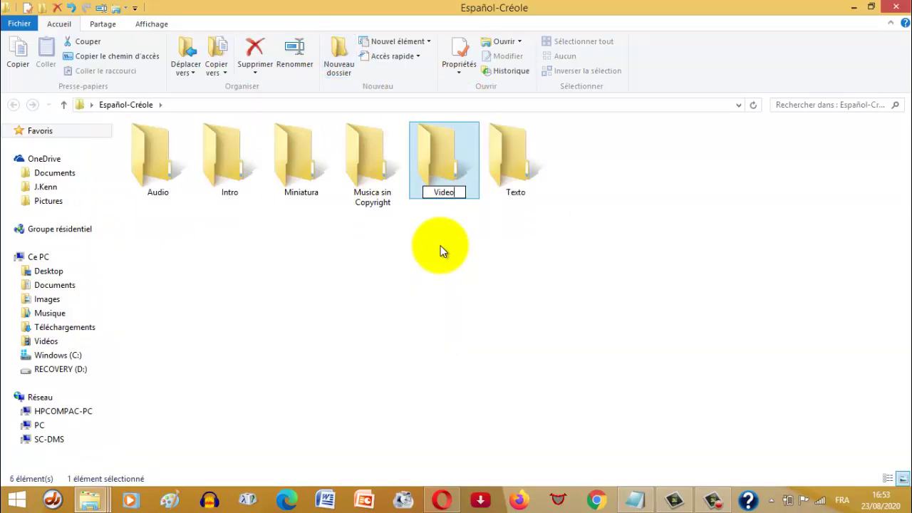
key(Return)
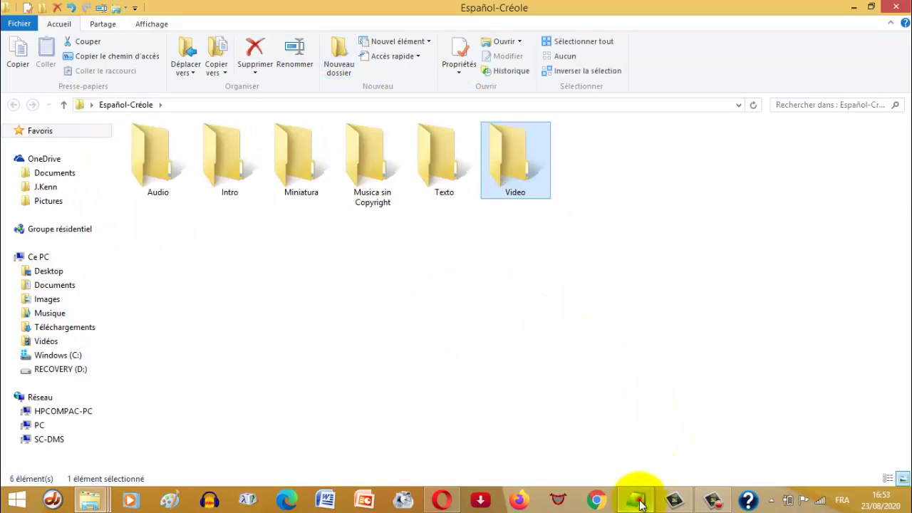
Create an Español-Créole subfolder using "Imageenes" copied from the Notepad notes, and correct its name to "Imagenes"
click(634, 499)
drag(163, 275, 87, 274)
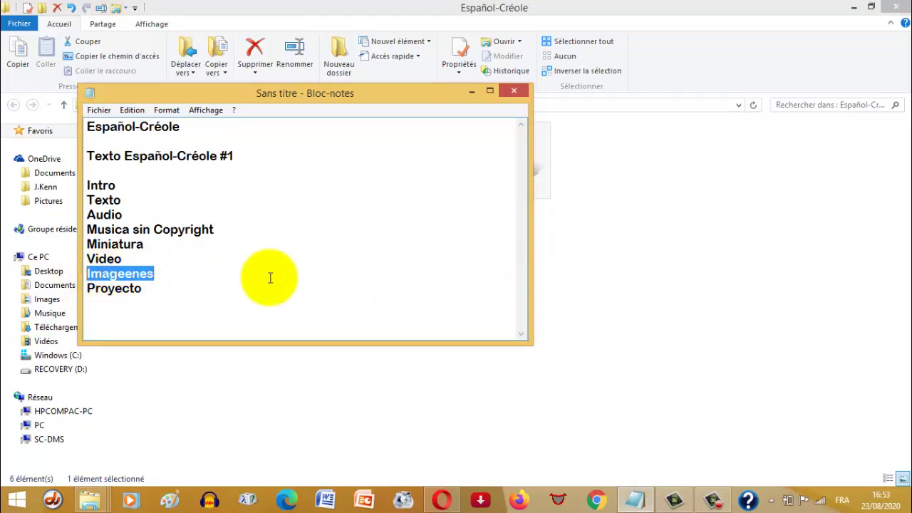
click(471, 92)
click(339, 68)
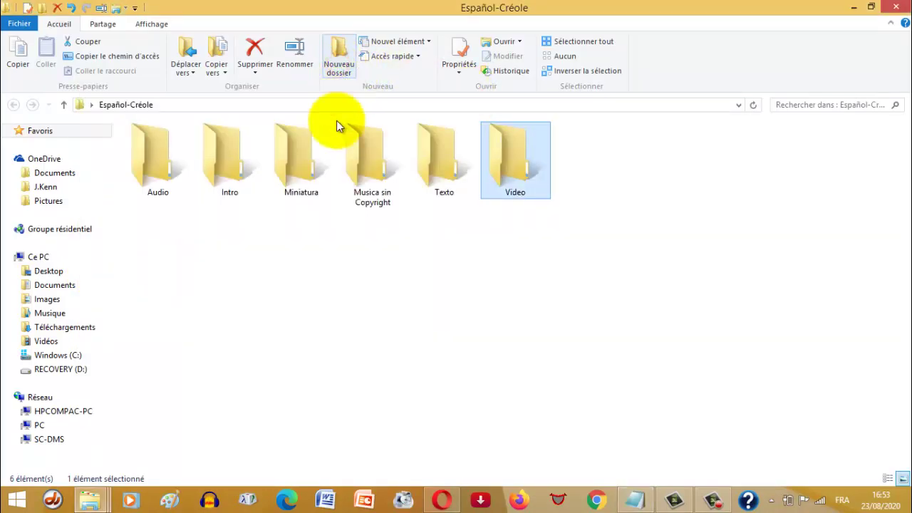
key(ctrl+v)
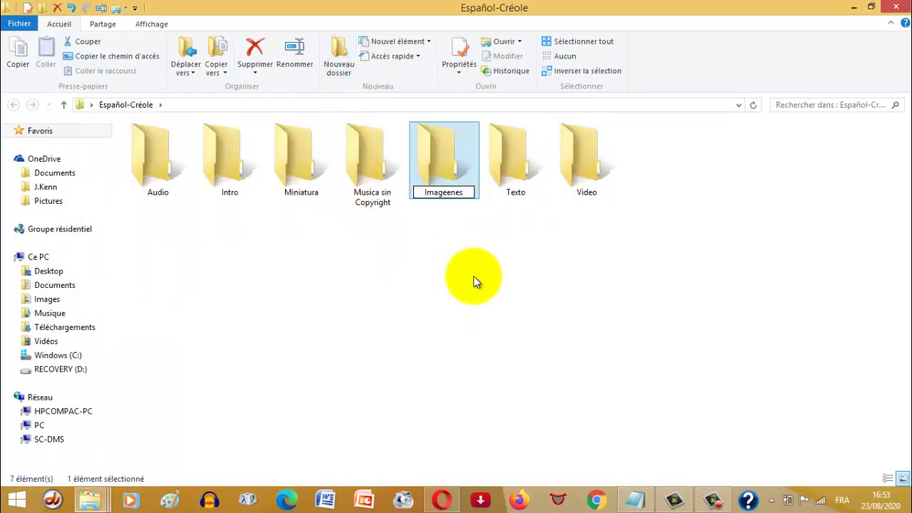
key(Return)
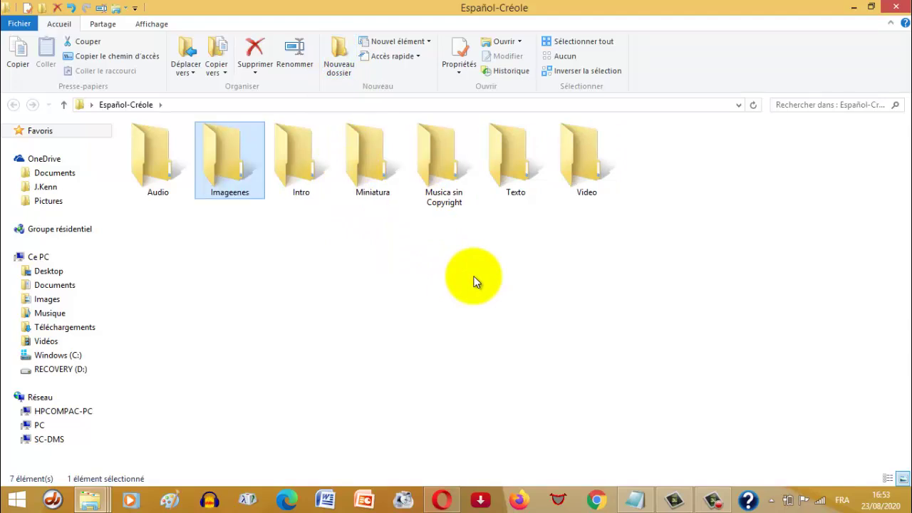
click(240, 193)
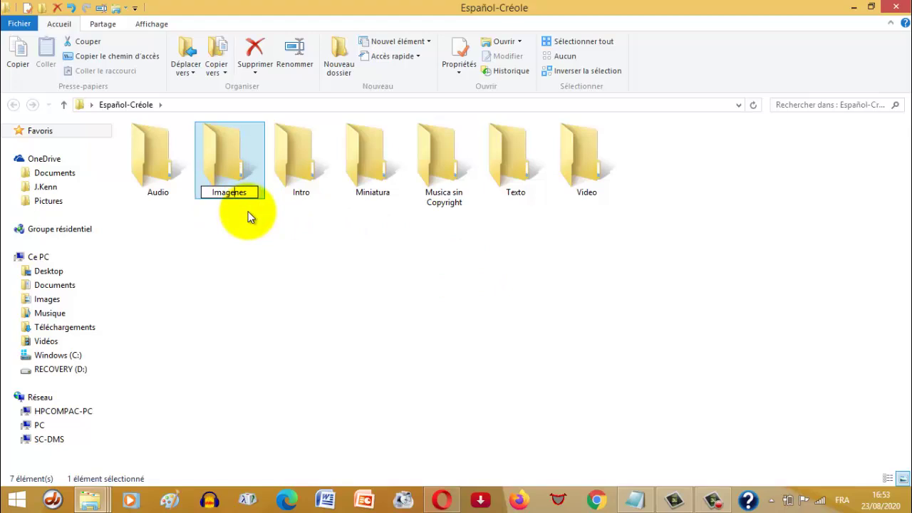
key(Return)
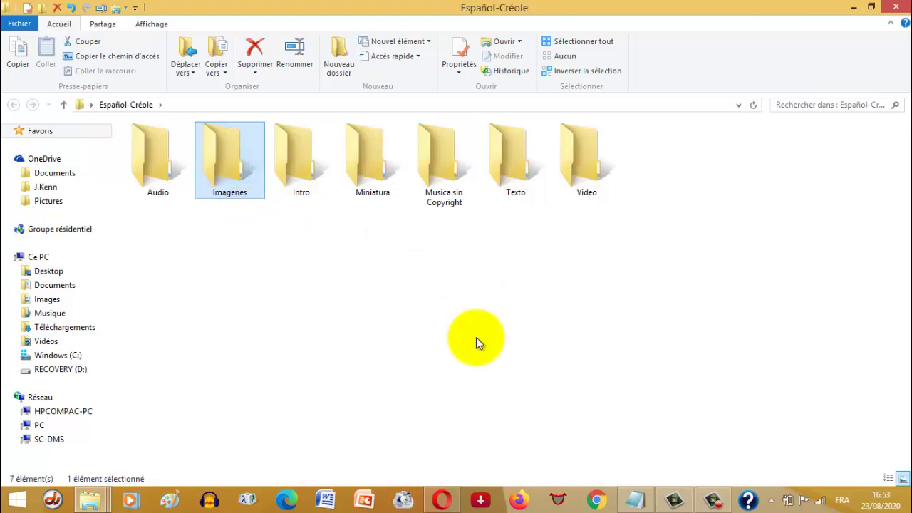
Copy "Proyecto" from the Notepad notes and create a subfolder with that name in the Español-Créole folder
click(634, 499)
drag(147, 288, 87, 289)
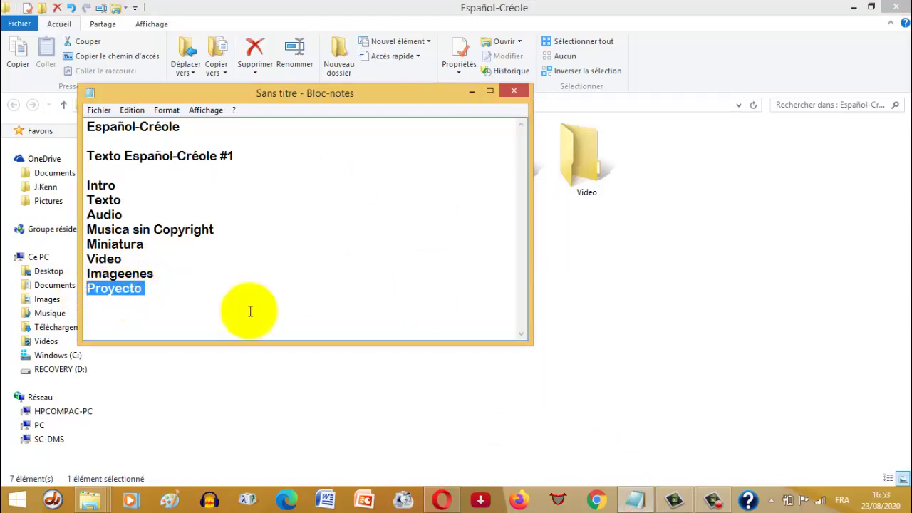
click(471, 91)
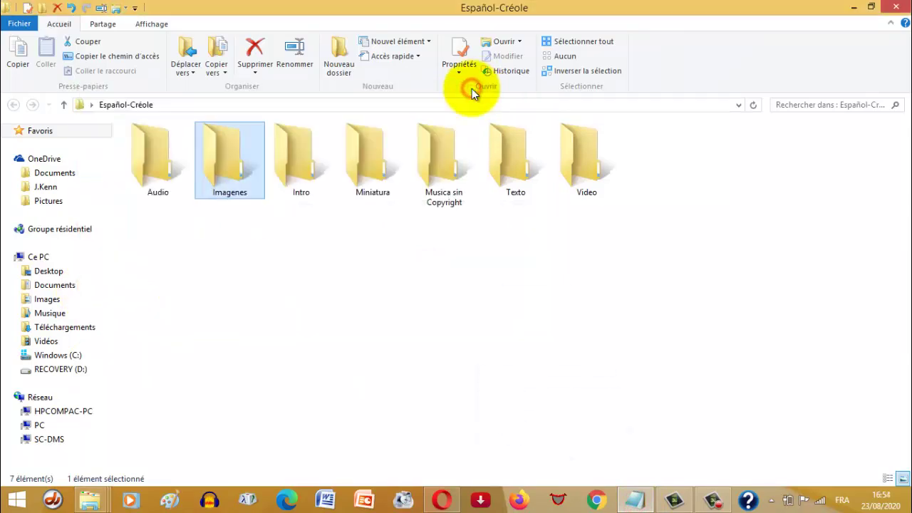
click(341, 60)
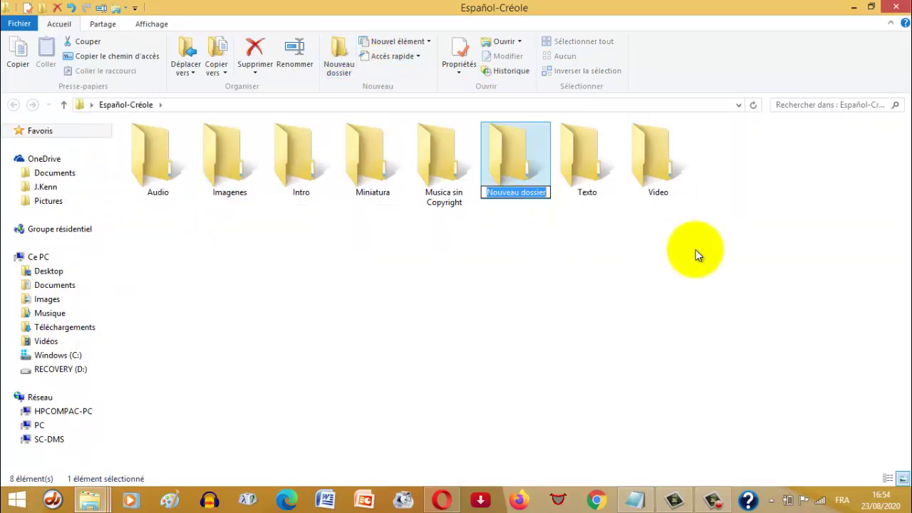
text(Proyecto)
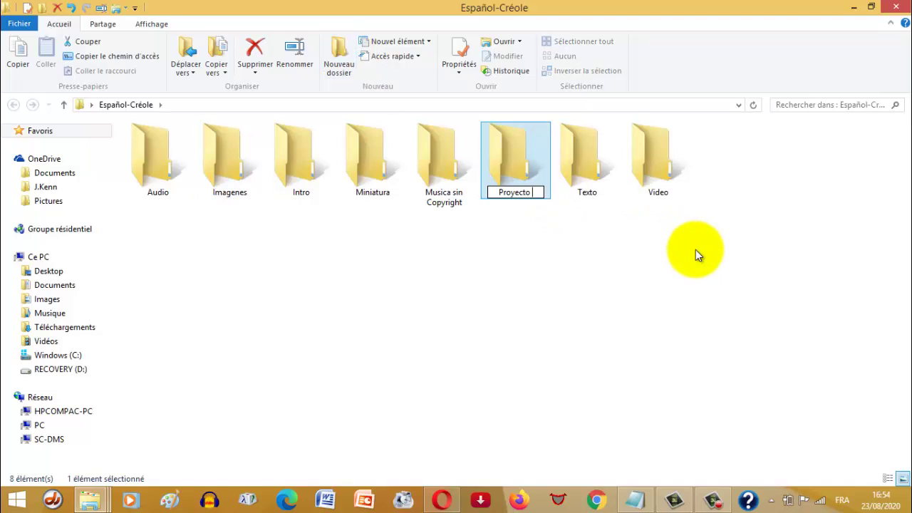
key(Return)
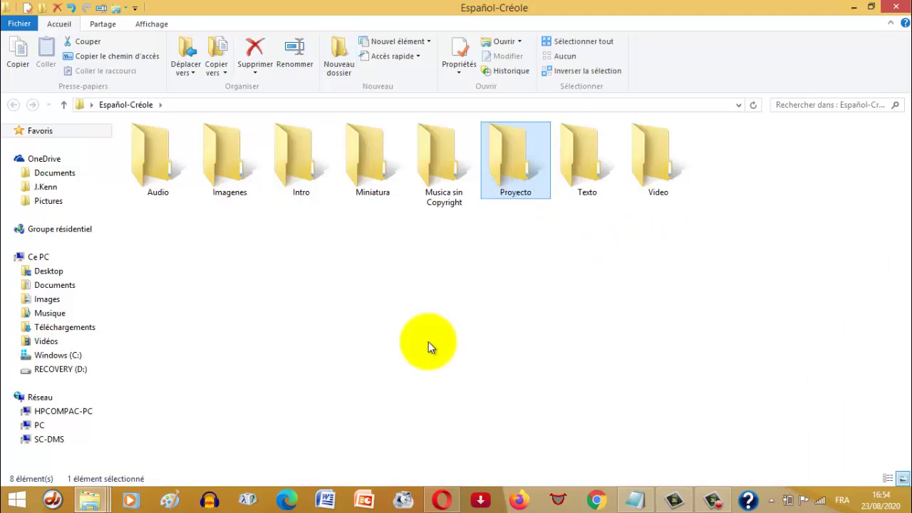
Open a blank Word document and insert the title "Texto Español-Créole #1" copied from the Notepad notes
click(326, 501)
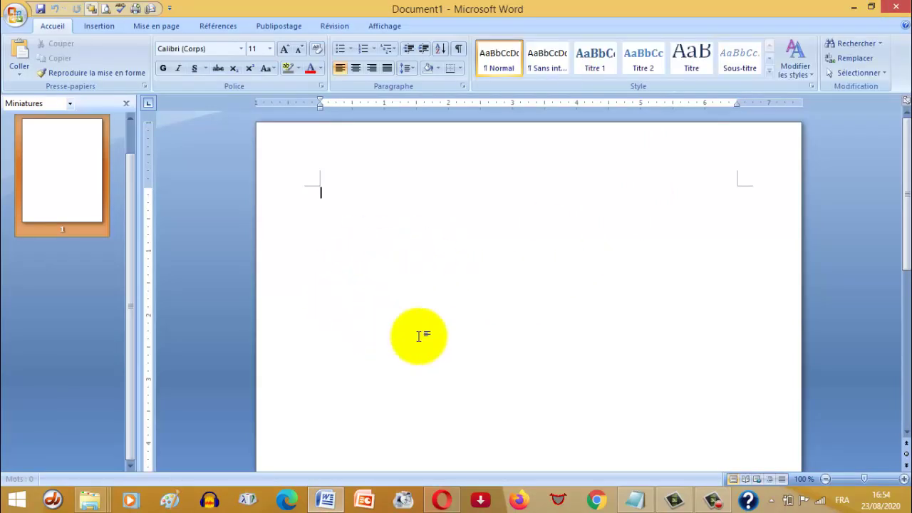
click(634, 498)
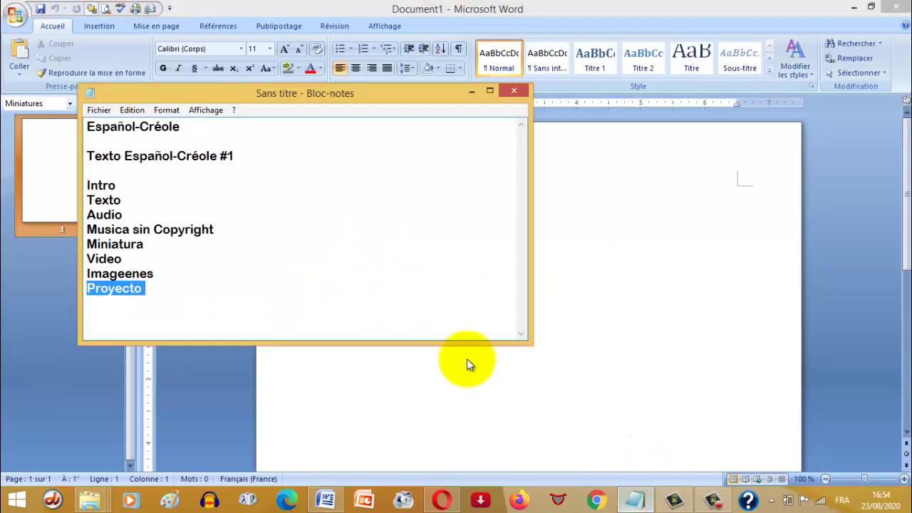
drag(249, 157, 86, 157)
key(ctrl+c)
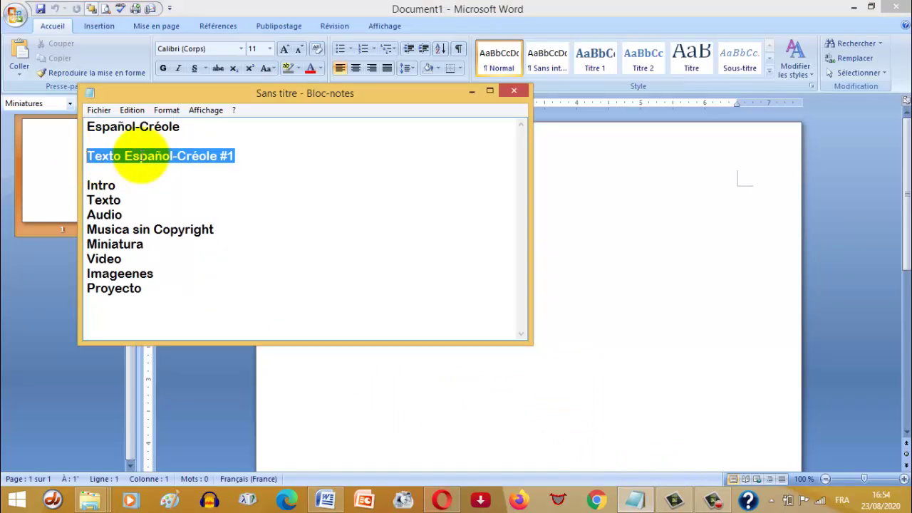
click(374, 377)
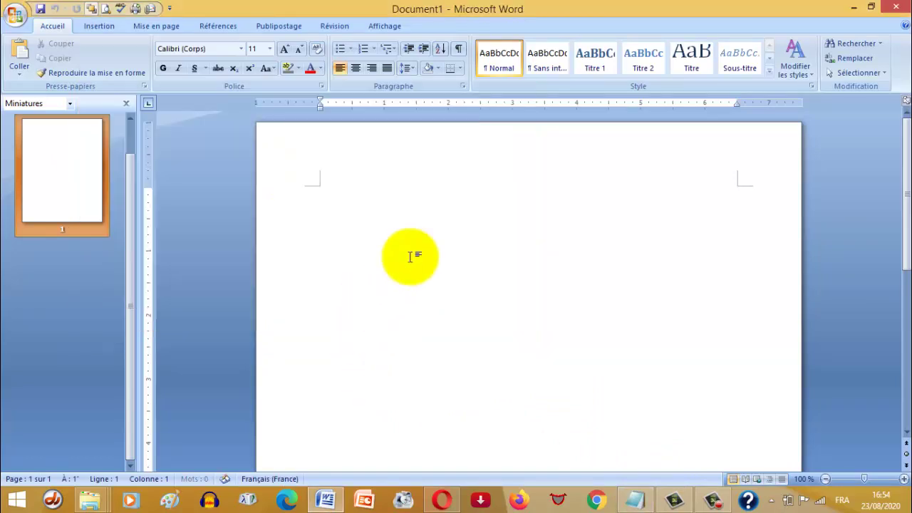
key(ctrl+v)
drag(420, 198, 332, 197)
click(437, 193)
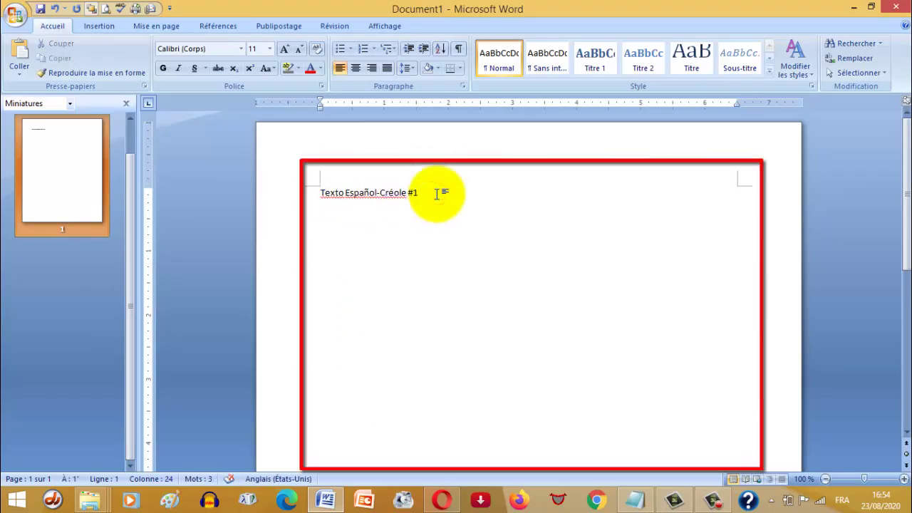
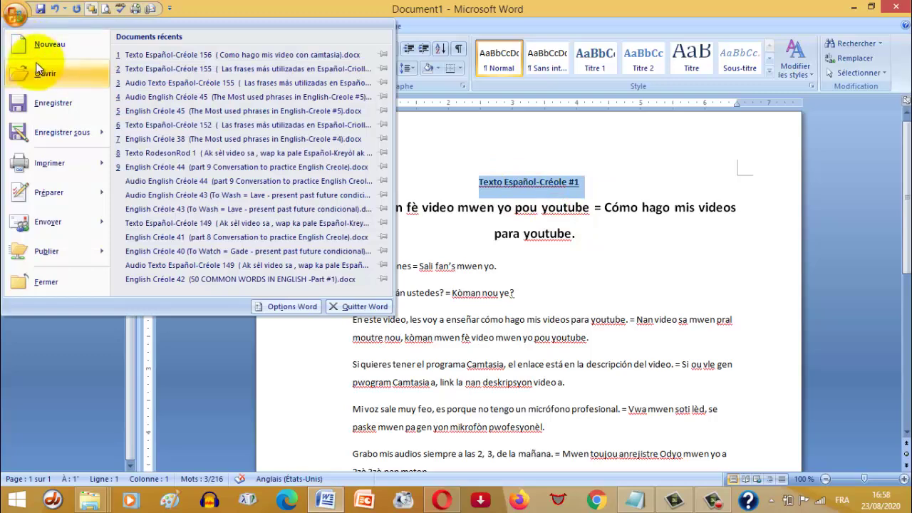
Save the Word document in the desktop's Español-Créole Texto subfolder as "Texto Español-Créole #1 (Como hago mis videos para youtube )"
key(Escape)
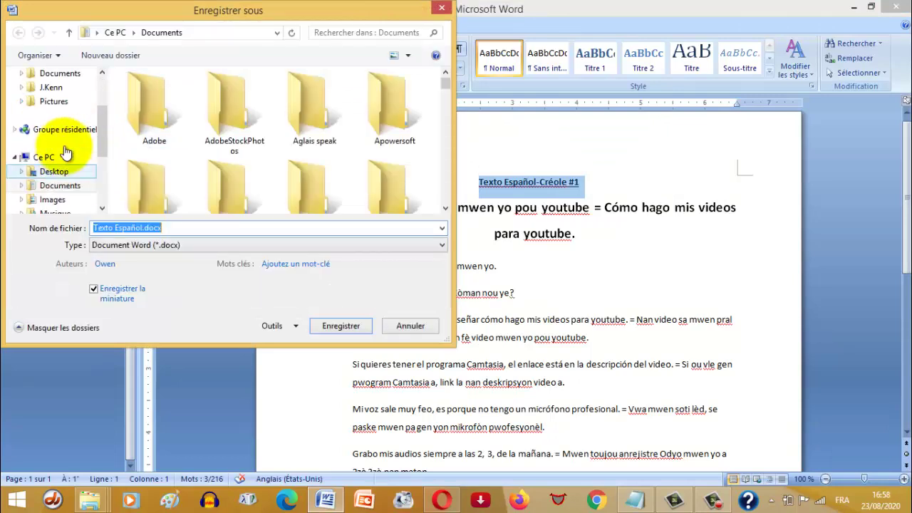
click(50, 176)
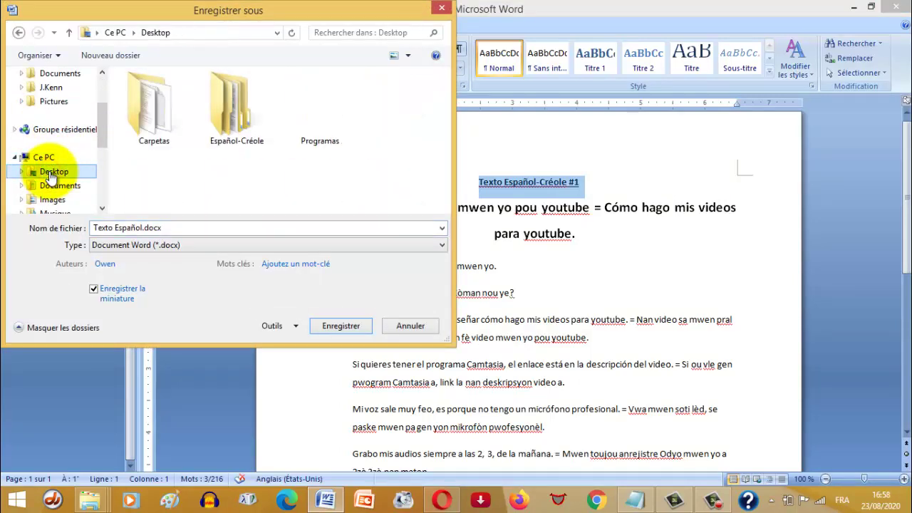
double_click(237, 121)
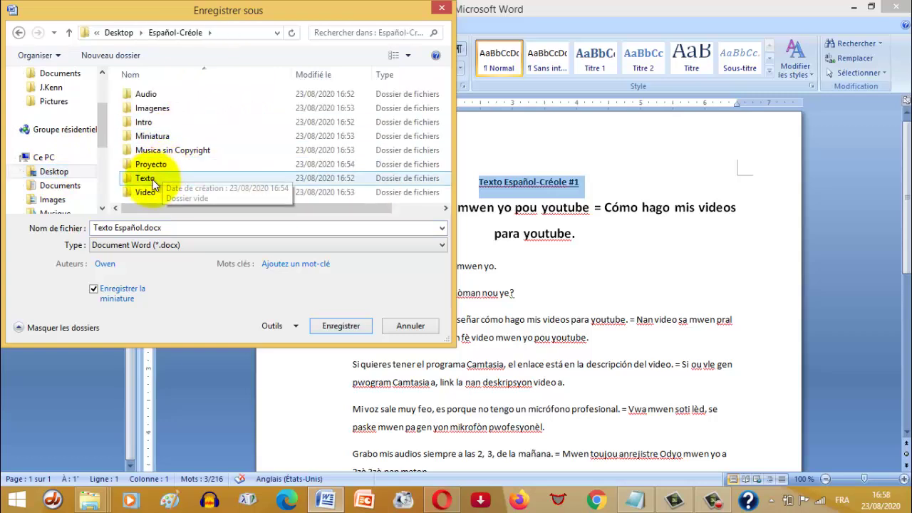
double_click(146, 178)
click(179, 226)
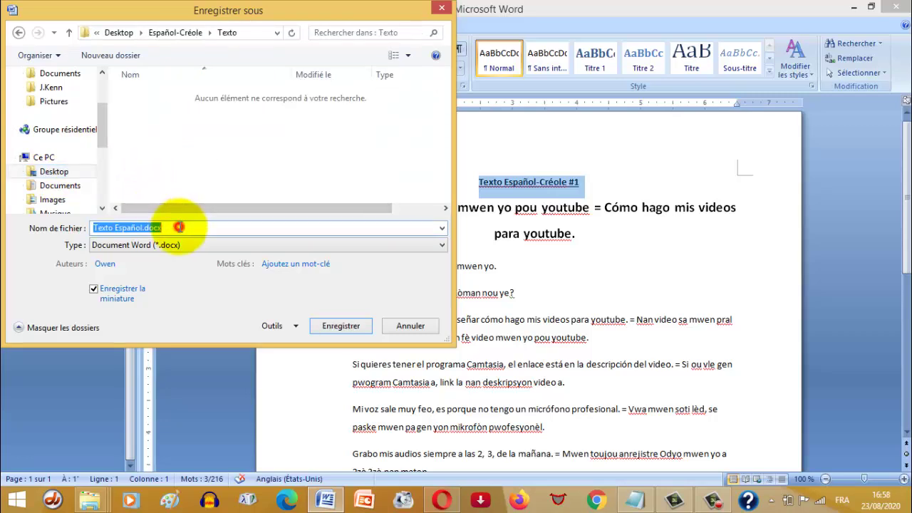
text(Texto Español-Créole #1)
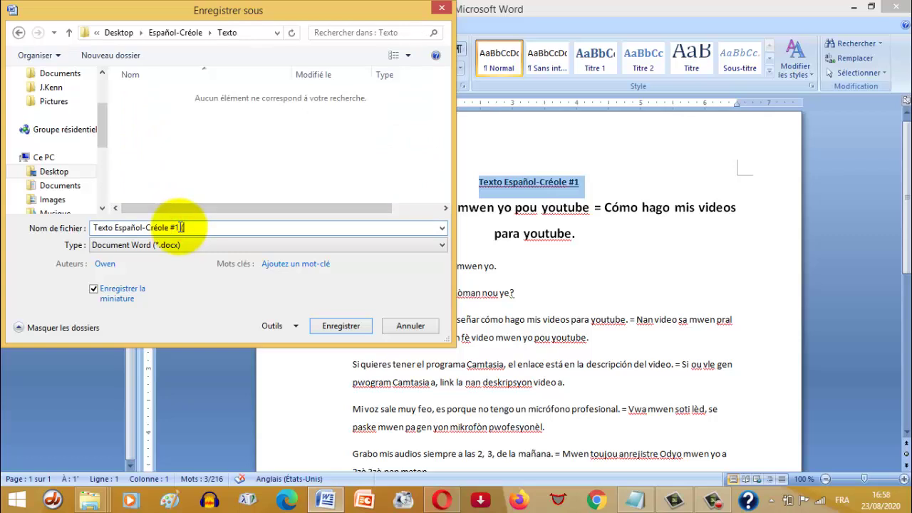
text(Como hago mis videos para youtube ))
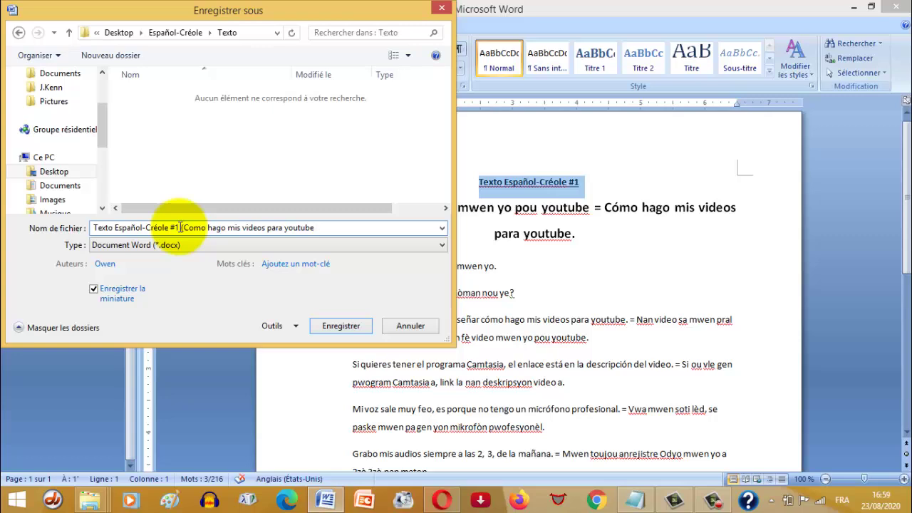
click(341, 326)
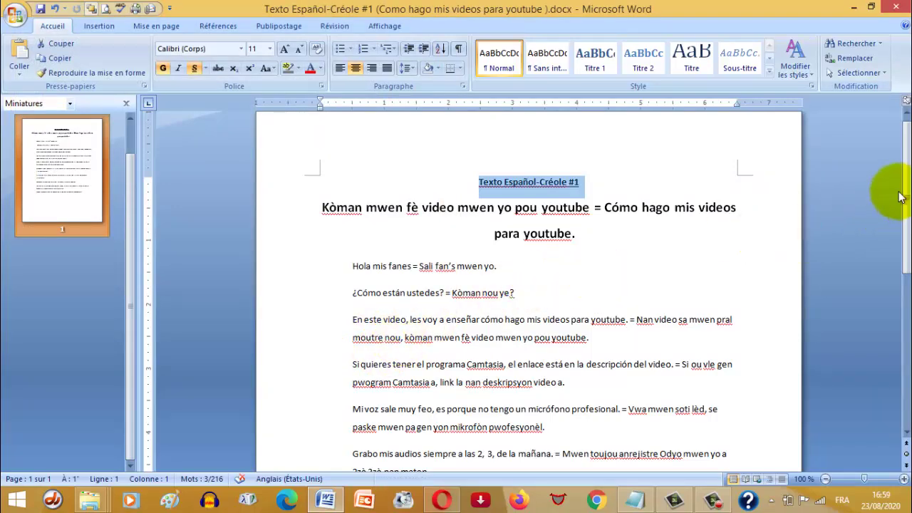
Put the open windows away, reopen the Español-Créole folder from the desktop and check the saved document in its Texto subfolder
drag(907, 196, 891, 186)
click(853, 6)
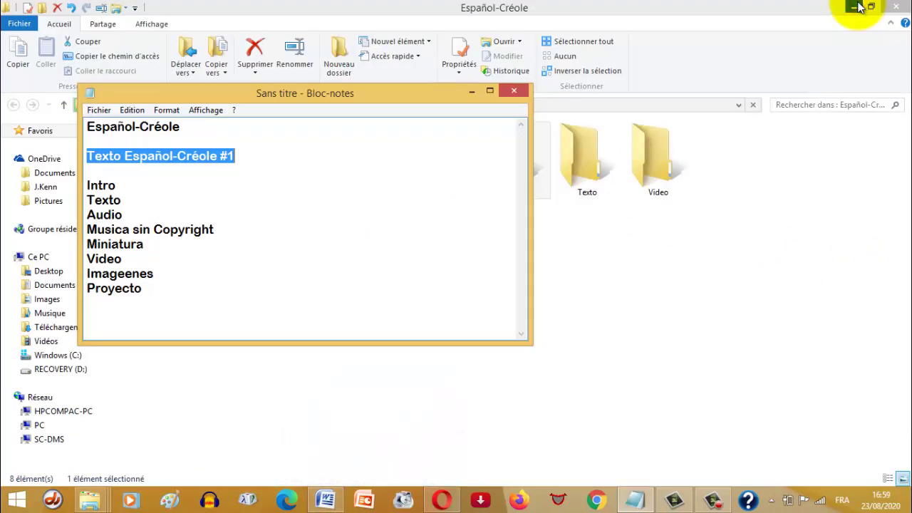
click(472, 91)
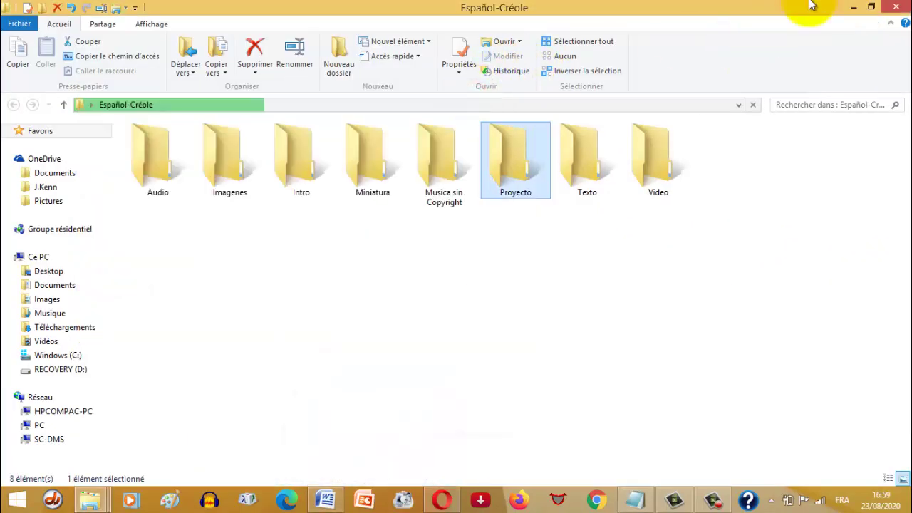
click(897, 8)
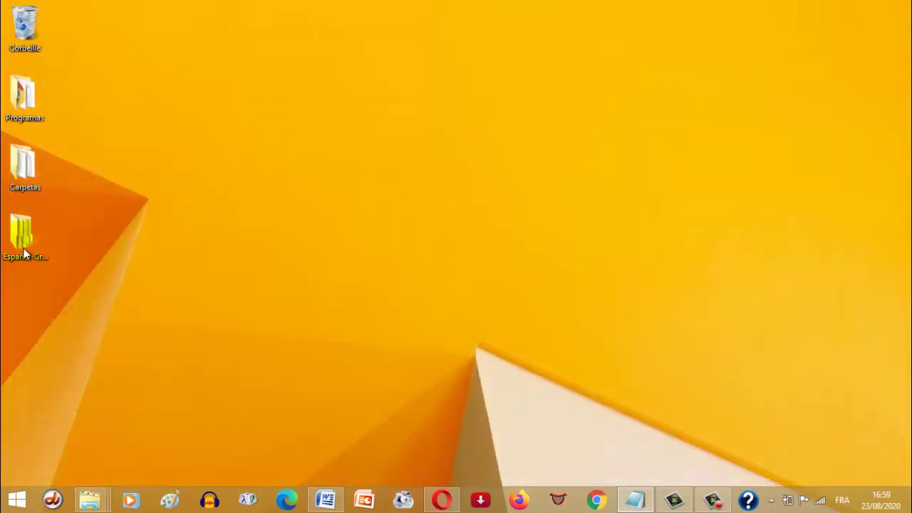
click(19, 243)
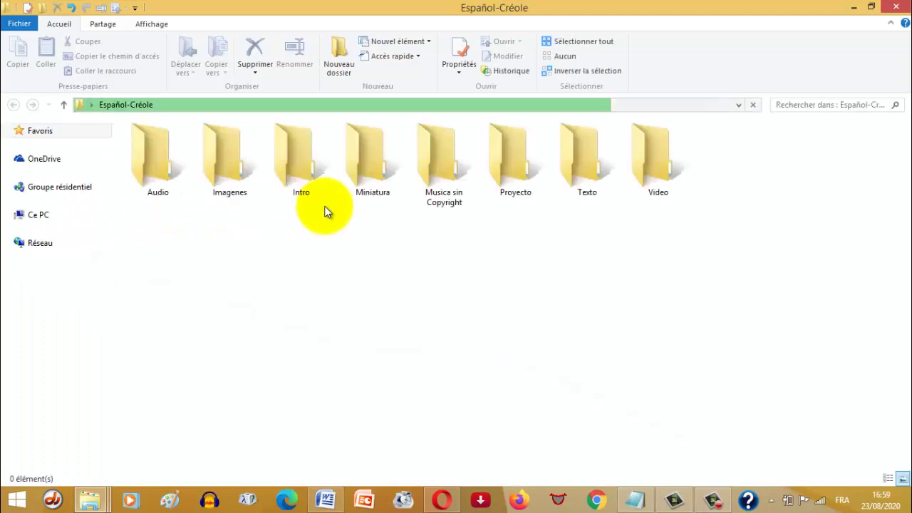
double_click(587, 171)
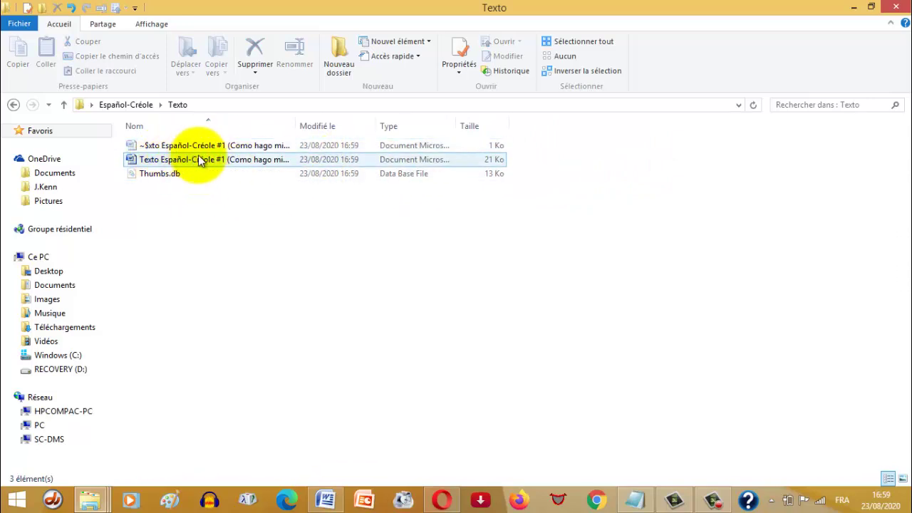
click(122, 104)
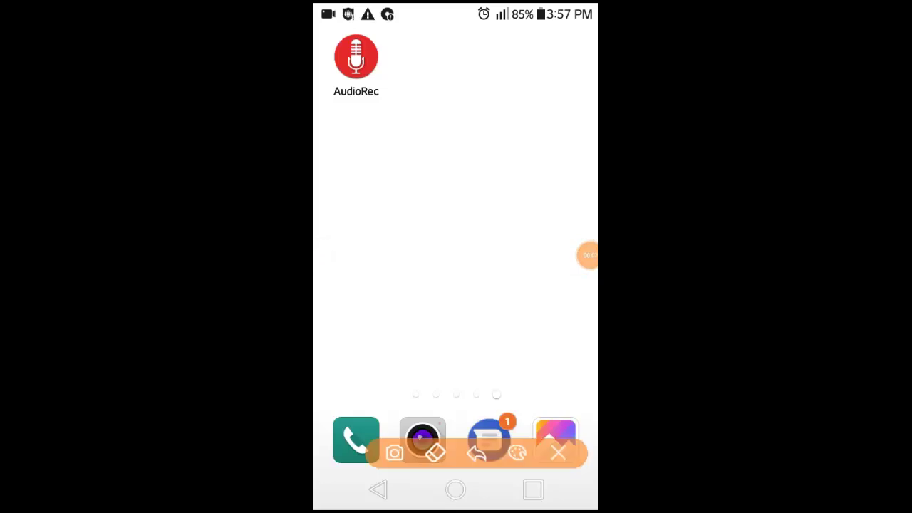
Switch to the AudioRec app on the phone and open its recorder options
mouse_move(390, 31)
mouse_down()
mouse_move(333, 51)
mouse_move(323, 94)
mouse_move(374, 131)
mouse_move(408, 89)
mouse_move(390, 37)
mouse_up()
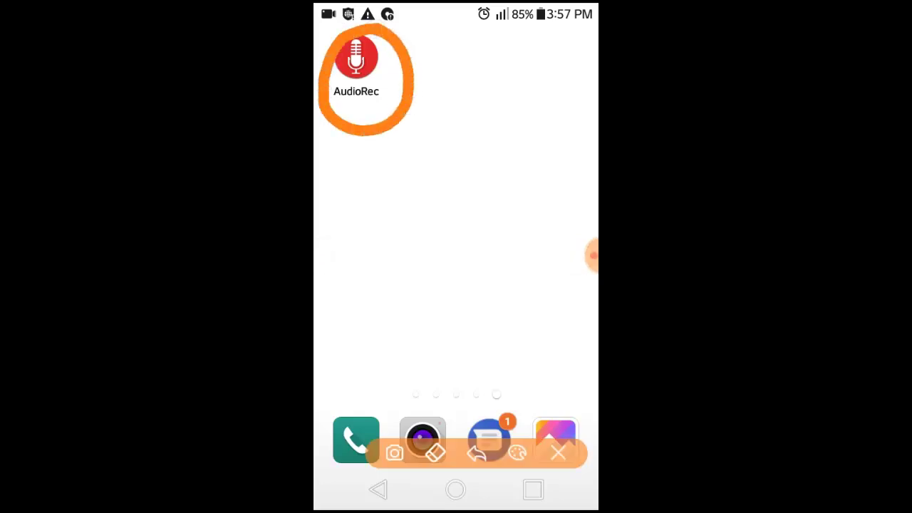
click(355, 59)
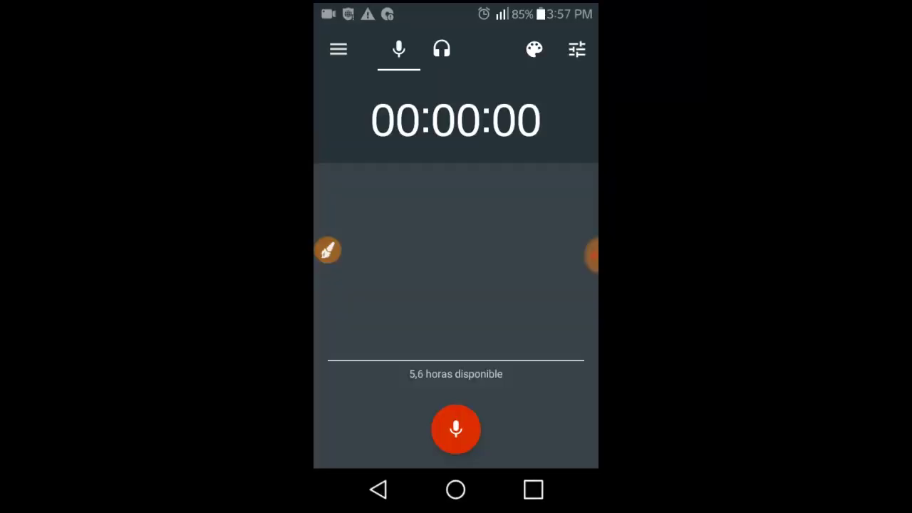
click(328, 250)
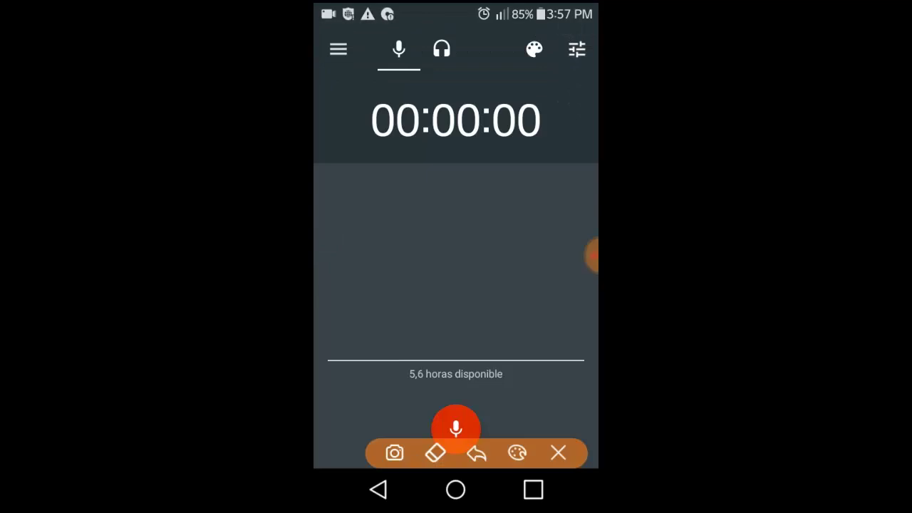
mouse_move(591, 28)
mouse_down()
mouse_move(534, 75)
mouse_move(583, 88)
mouse_move(595, 23)
mouse_up()
click(557, 453)
click(577, 48)
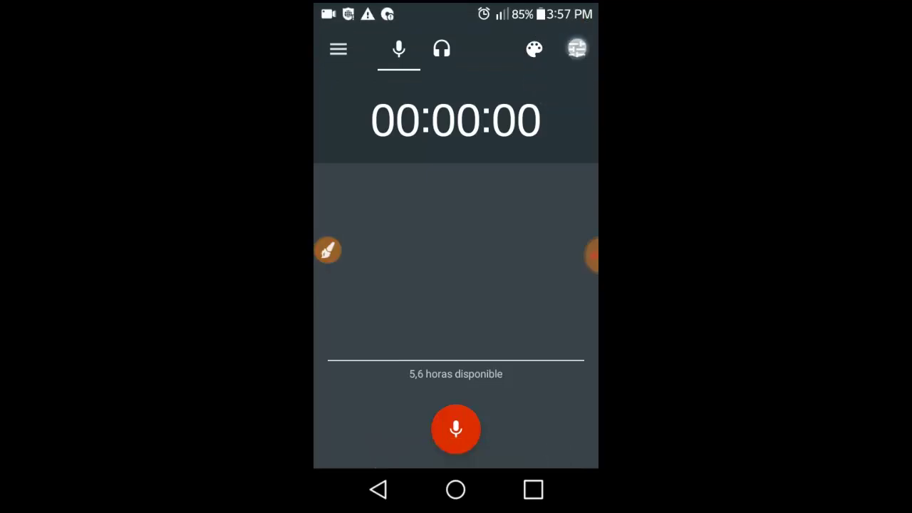
Enable noise removal (Eliminar ruido) and echo removal (Eliminar eco) in the recorder options
click(327, 249)
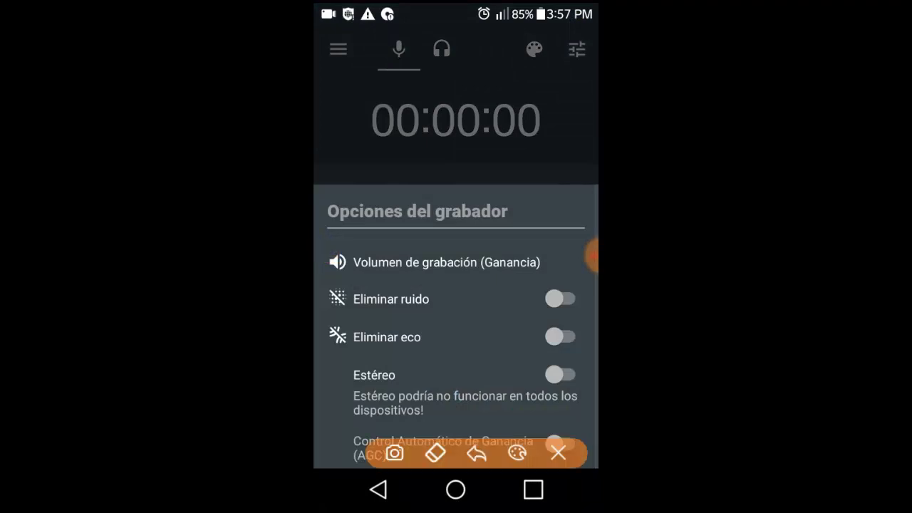
mouse_move(536, 285)
mouse_down()
mouse_move(530, 338)
mouse_move(571, 341)
mouse_move(578, 279)
mouse_up()
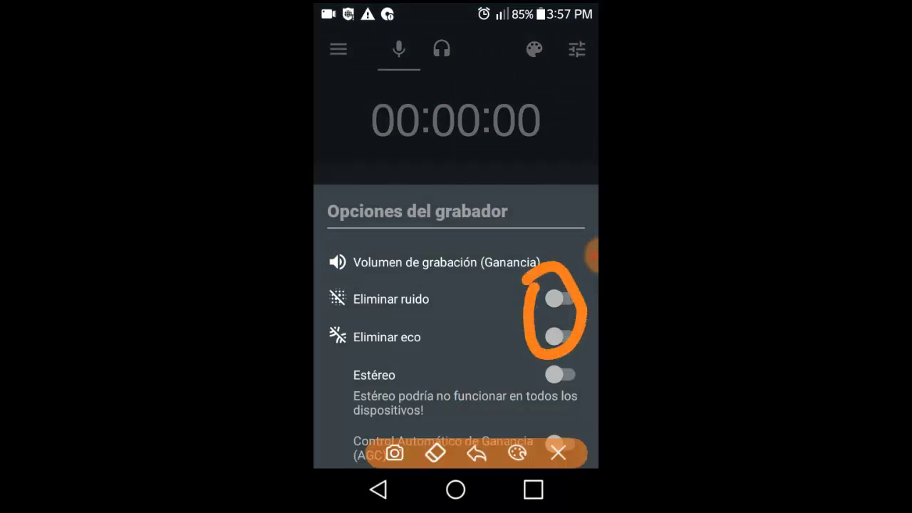
click(558, 453)
click(561, 298)
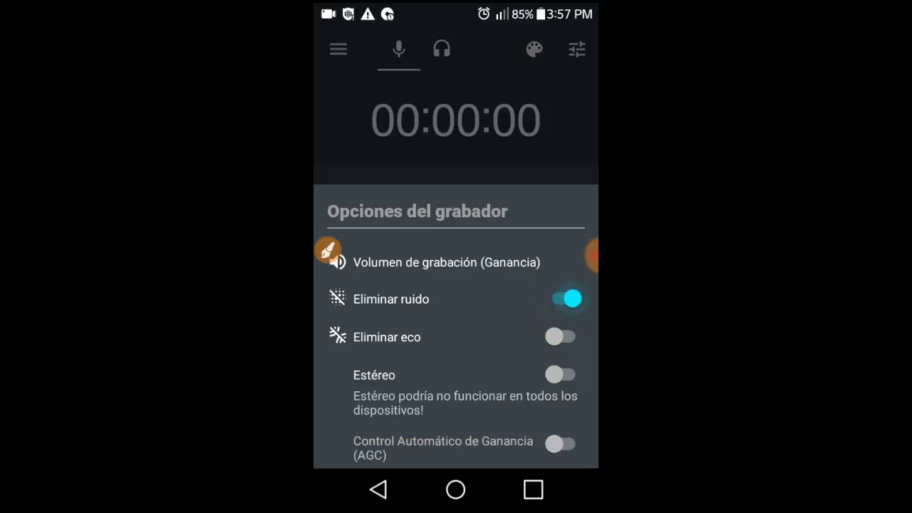
click(557, 338)
Enable automatic gain control (Control Automático de Ganancia) in the recorder options
drag(481, 393, 516, 202)
click(327, 249)
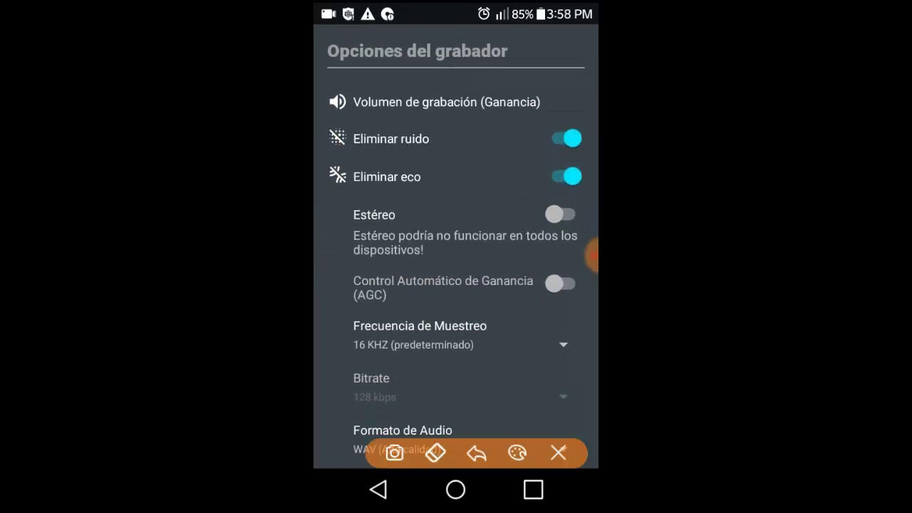
mouse_move(546, 257)
mouse_down()
mouse_move(527, 313)
mouse_move(570, 292)
mouse_move(547, 257)
mouse_move(514, 242)
mouse_up()
click(556, 450)
click(563, 283)
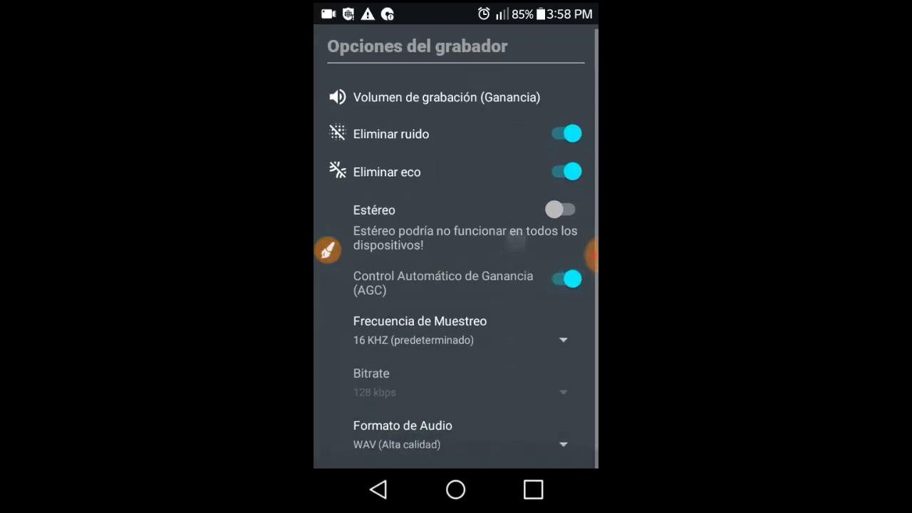
Set the audio format (Formato de Audio) to MP3 in the recorder options and return to the recorder screen
click(327, 249)
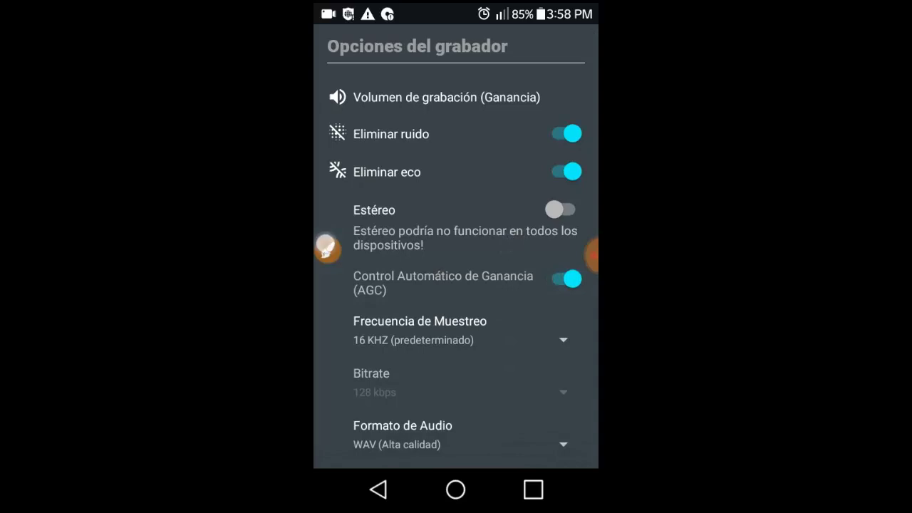
mouse_move(358, 403)
mouse_down()
mouse_move(432, 433)
mouse_move(478, 413)
mouse_up()
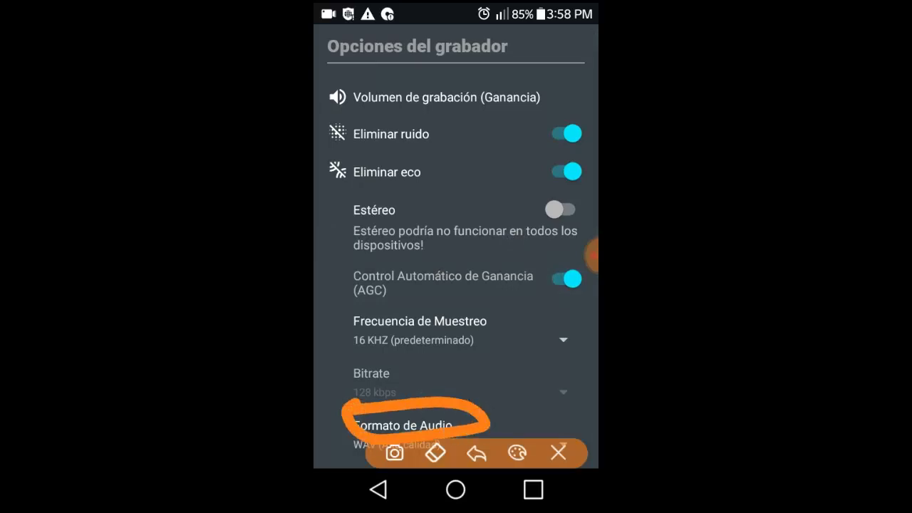
click(554, 450)
click(553, 437)
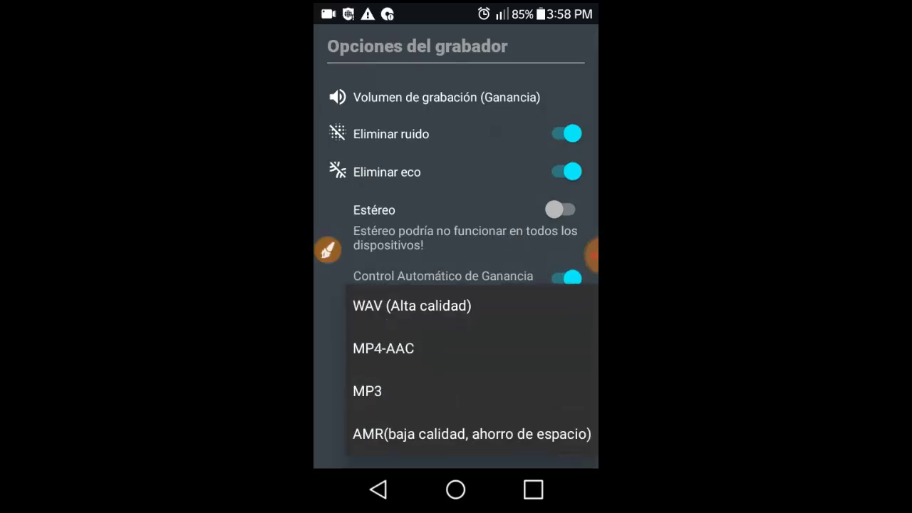
click(378, 388)
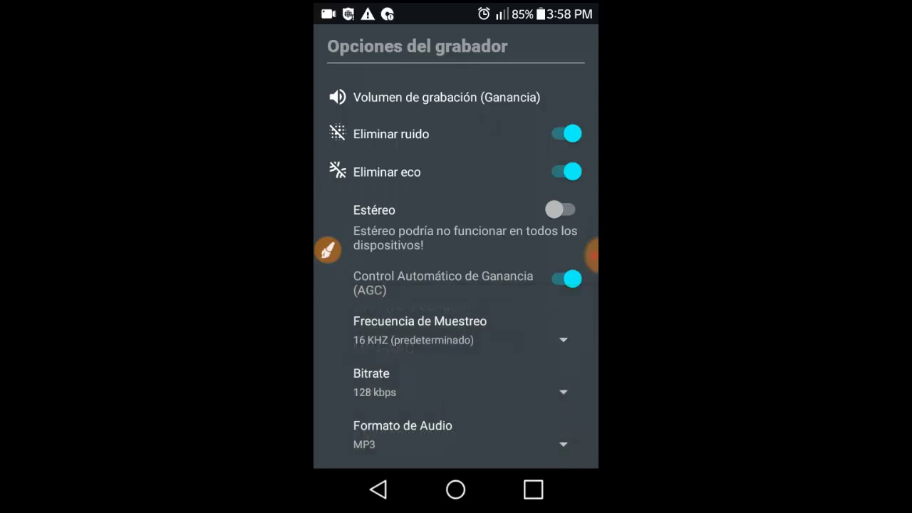
scroll(456, 284, up, 3)
click(378, 489)
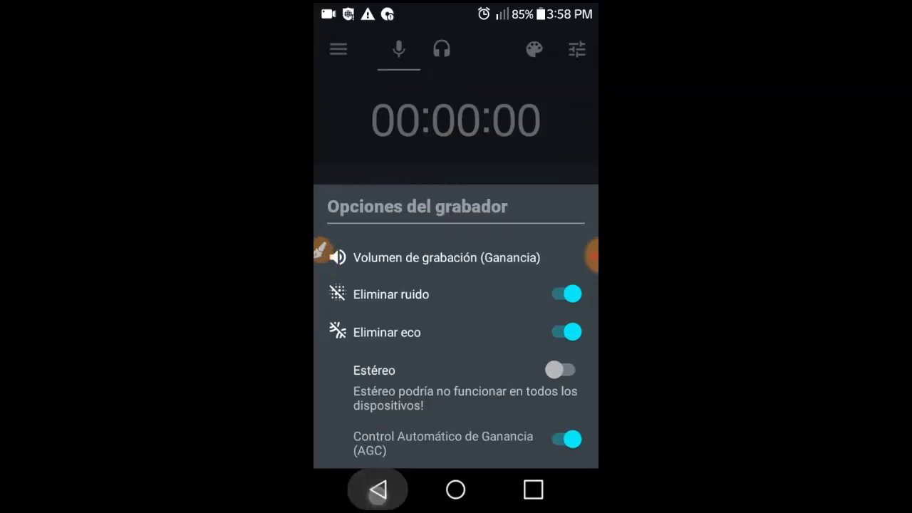
Record a short voice clip of about 11 seconds and stop the recording
click(322, 249)
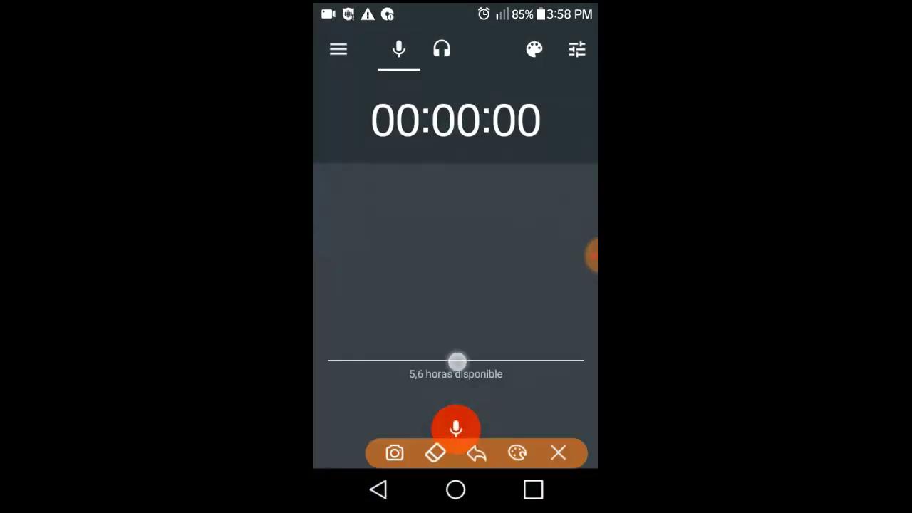
mouse_move(456, 361)
mouse_down()
mouse_move(399, 402)
mouse_move(510, 424)
mouse_move(482, 352)
mouse_move(447, 355)
mouse_up()
click(558, 453)
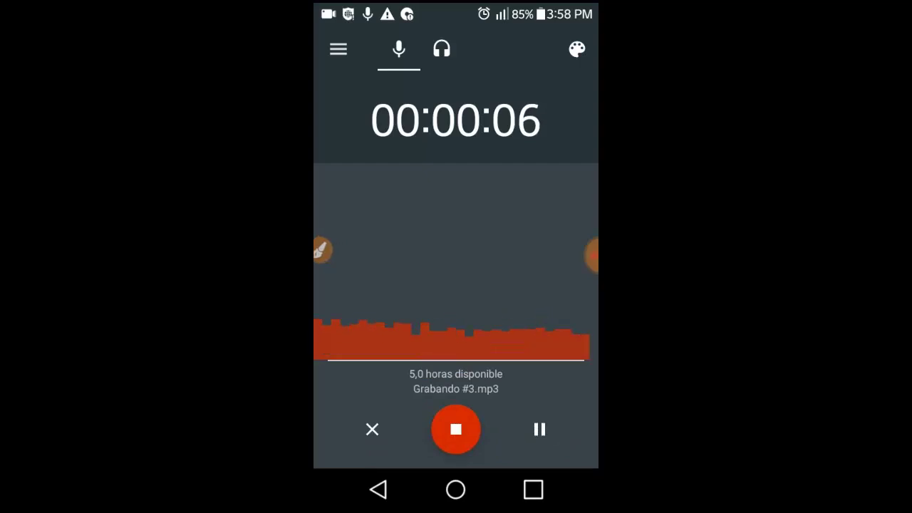
click(322, 250)
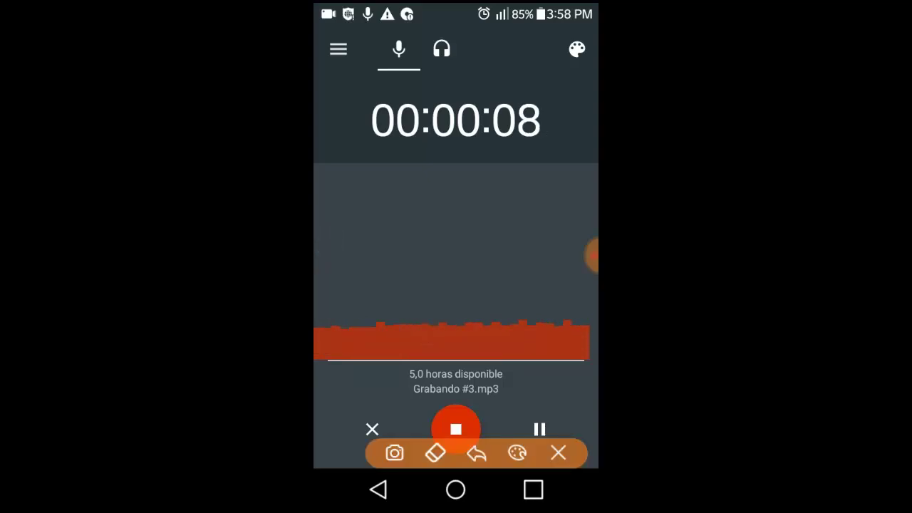
mouse_move(468, 321)
mouse_down()
mouse_move(399, 396)
mouse_move(490, 340)
mouse_up()
click(557, 453)
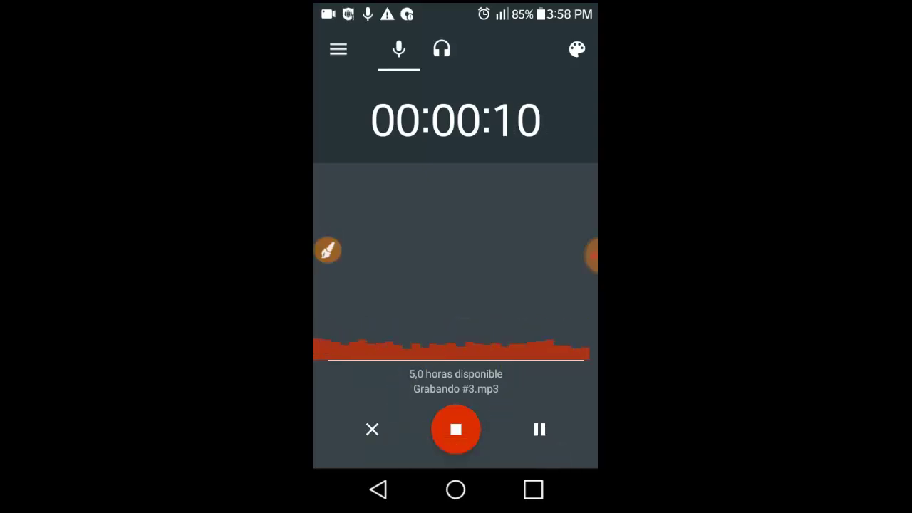
click(456, 429)
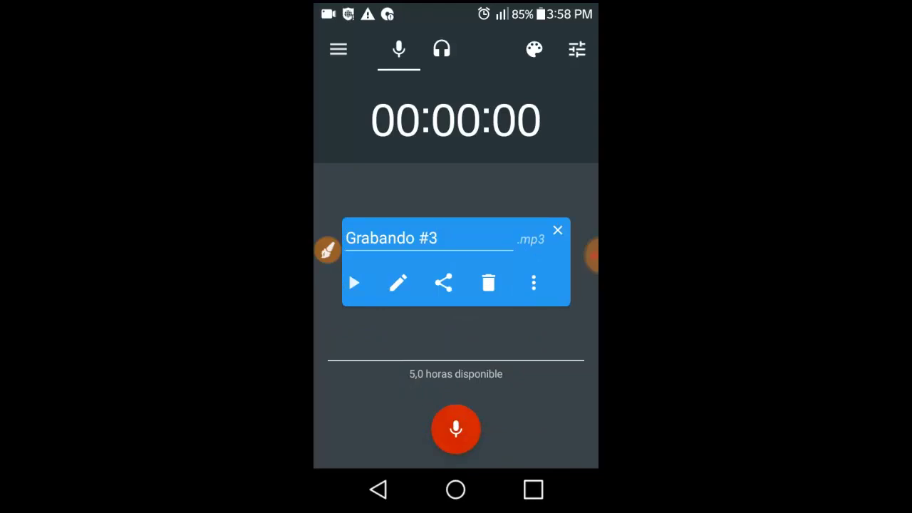
Rename the new MP3 recording as "Audio Español 1", using the Spanish keyboard for the ñ
click(465, 237)
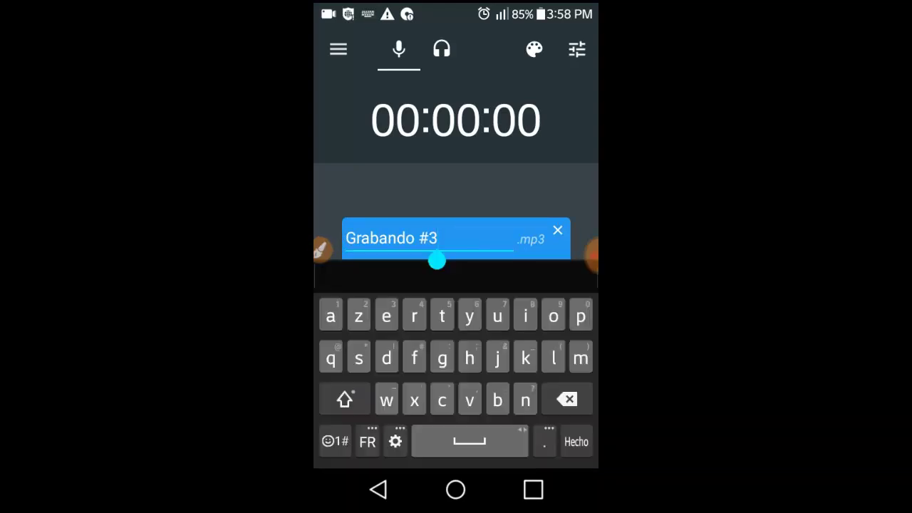
key(BackSpace)
key(BackSpace)
key(BackSpace)
key(BackSpace)
key(BackSpace)
key(BackSpace)
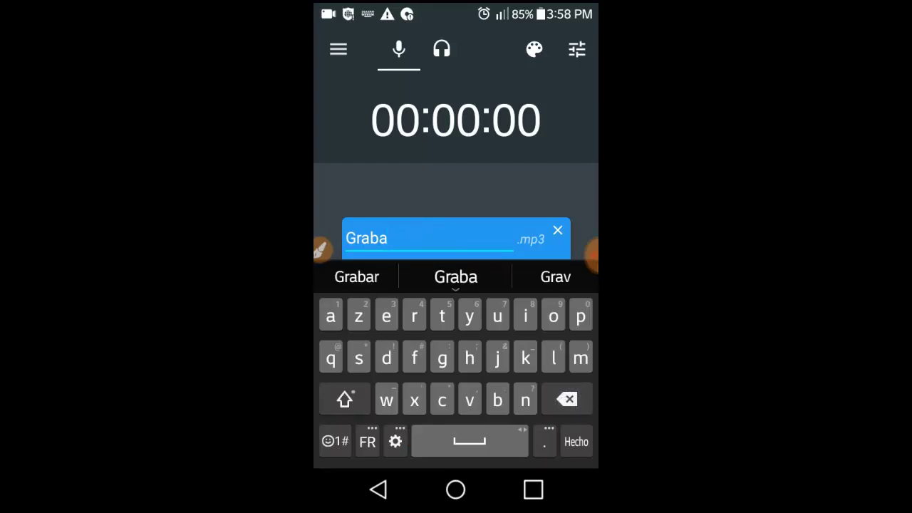
key(BackSpace)
key(BackSpace)
key(BackSpace)
key(BackSpace)
key(BackSpace)
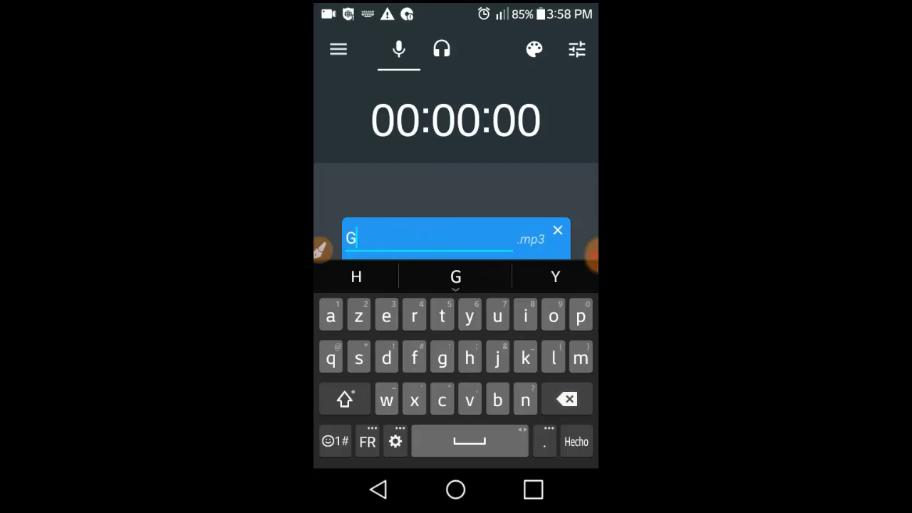
click(345, 400)
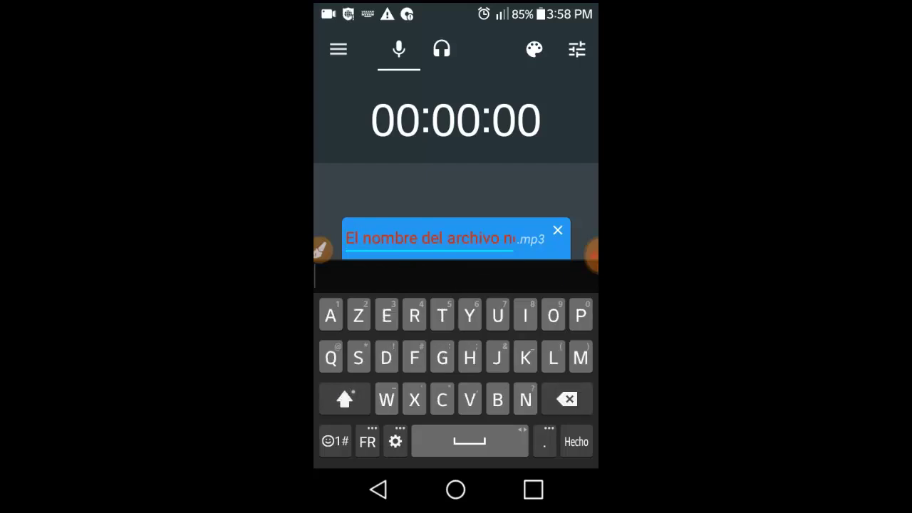
click(378, 490)
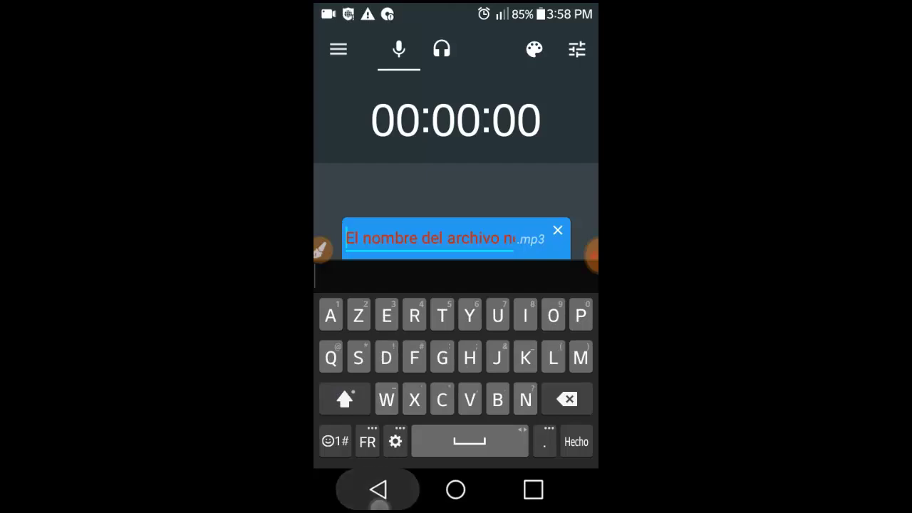
click(429, 236)
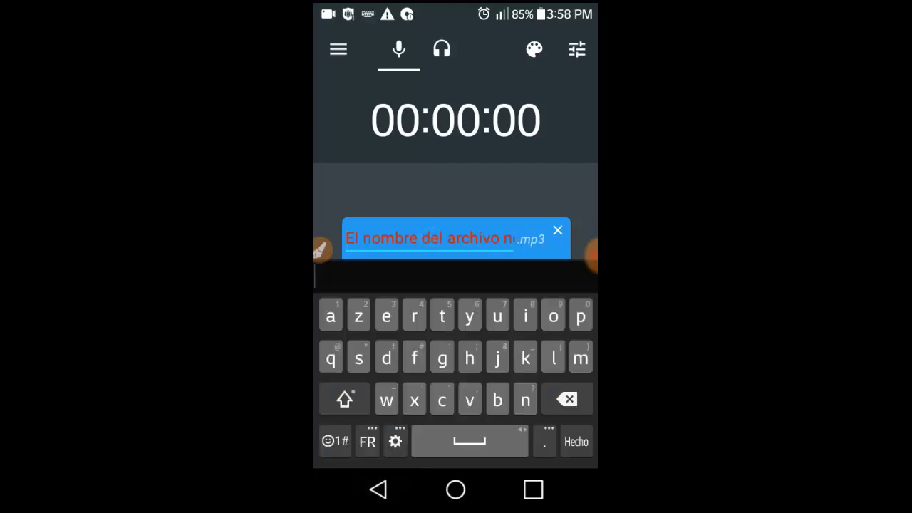
click(345, 399)
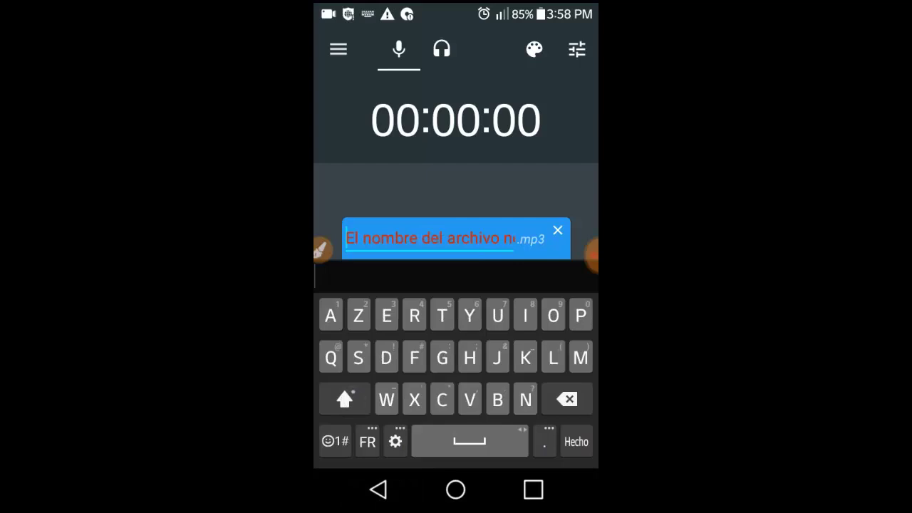
text(Aud)
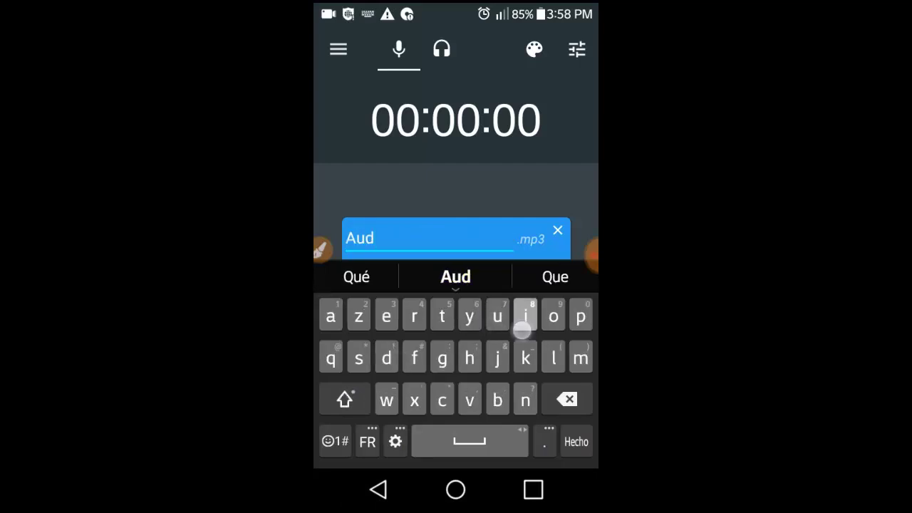
text(io)
click(345, 400)
text(E)
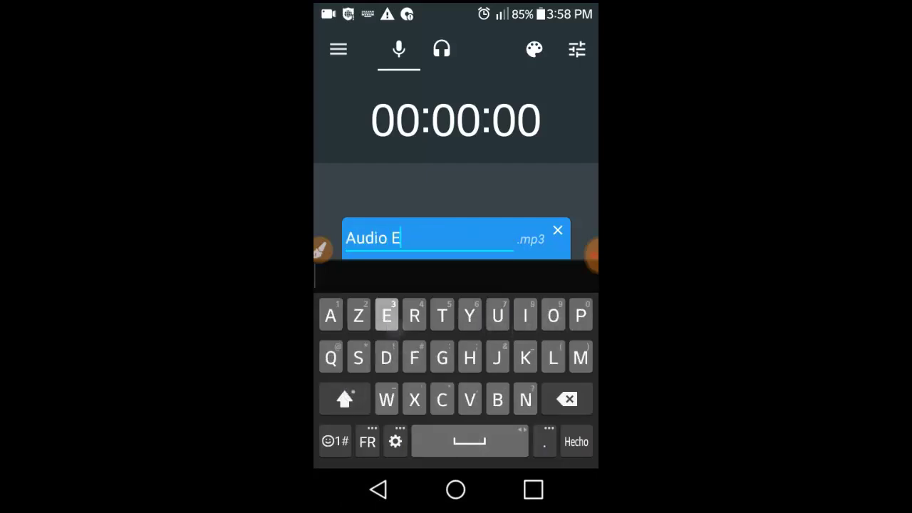
text(spa)
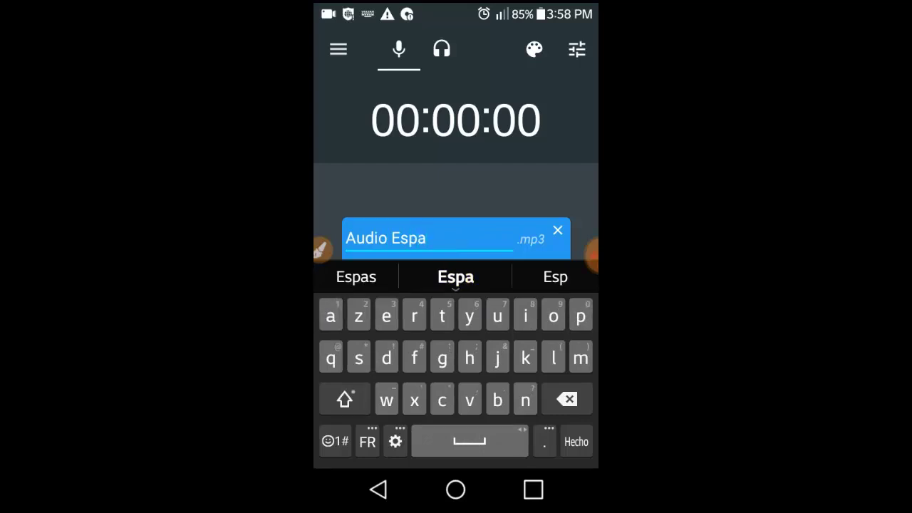
click(367, 441)
click(367, 442)
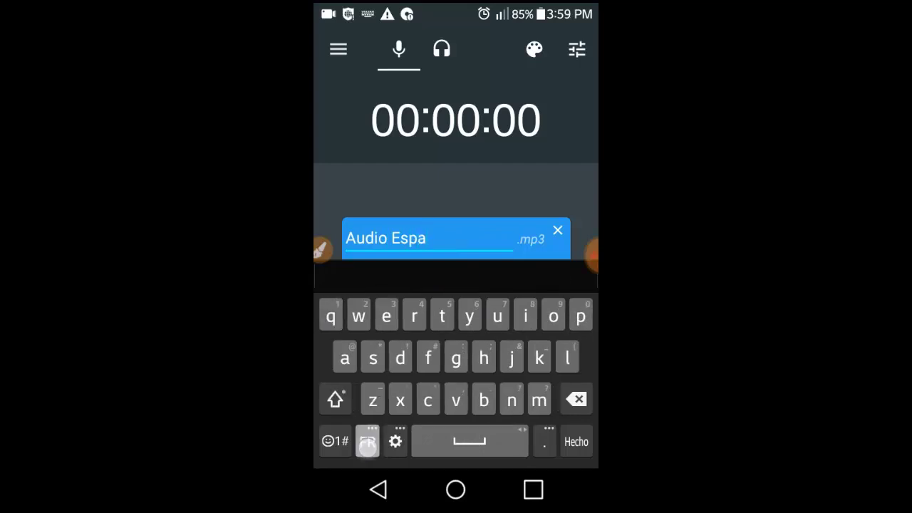
click(367, 441)
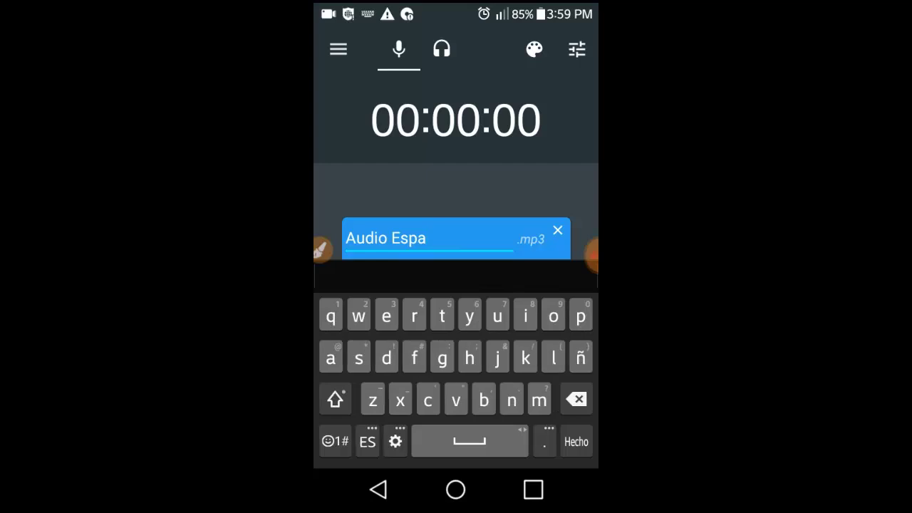
text(ñol)
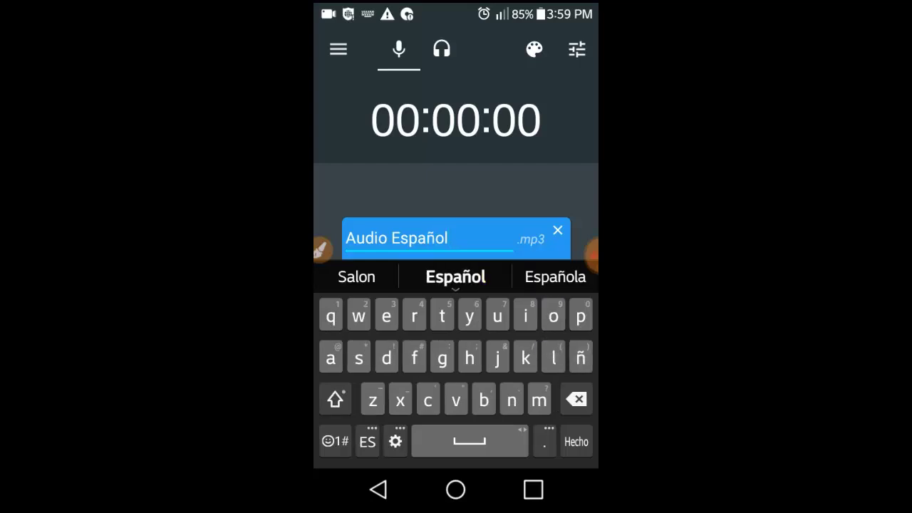
click(332, 439)
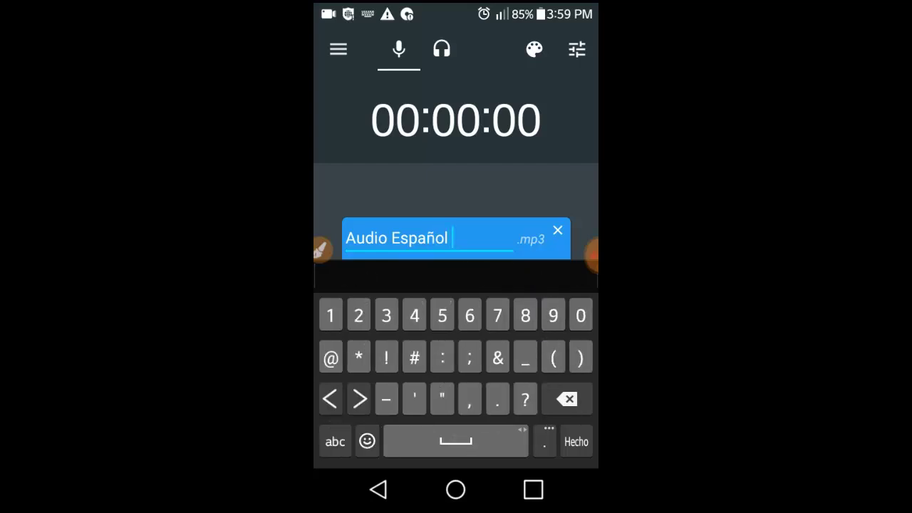
text(1)
click(575, 441)
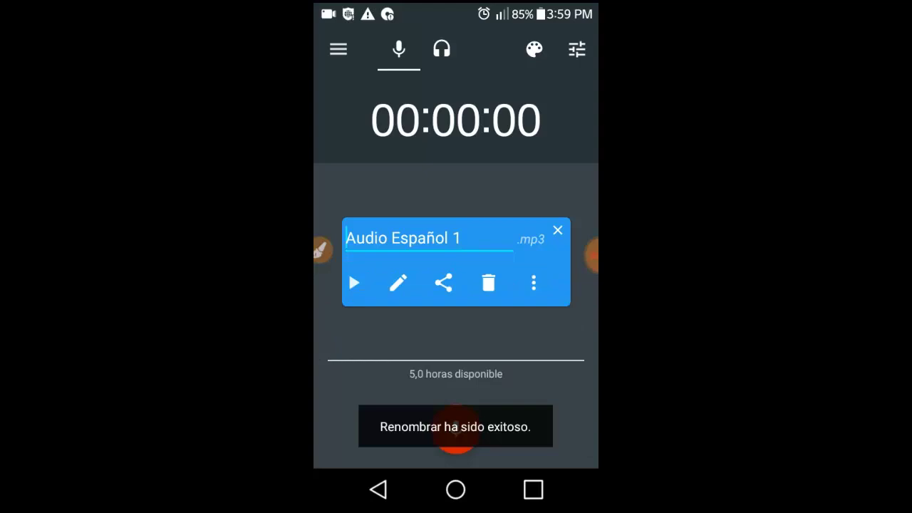
Open the list of saved recordings, play the start of Grabando #1.mp3 and pause it
click(321, 250)
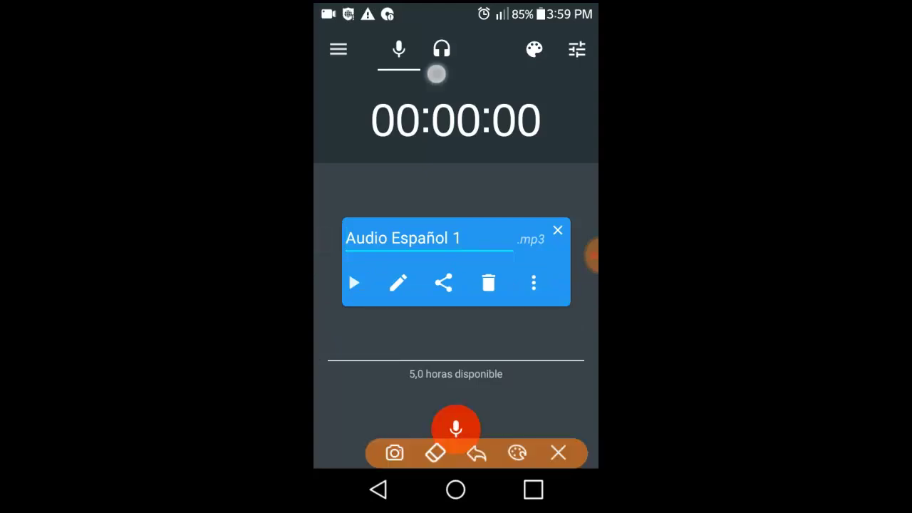
mouse_move(436, 71)
mouse_down()
mouse_move(436, 199)
mouse_move(391, 127)
mouse_move(374, 151)
mouse_move(492, 116)
mouse_up()
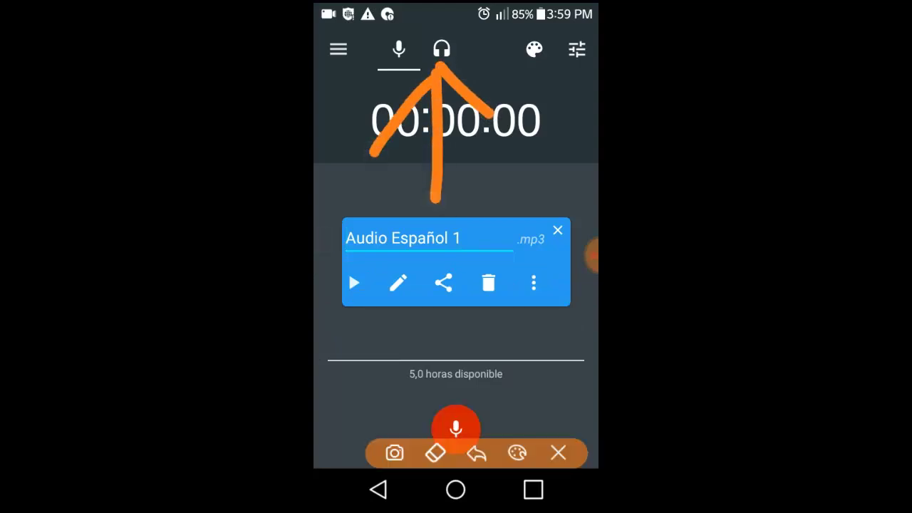
click(558, 453)
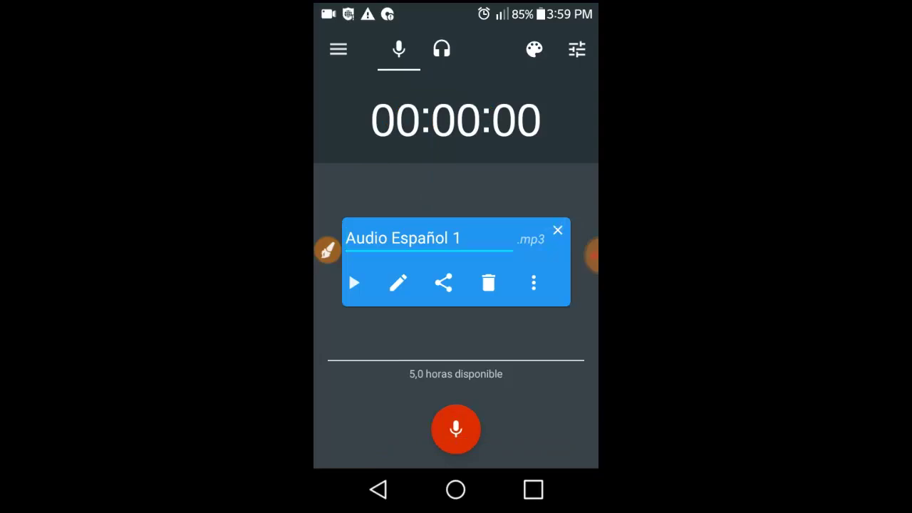
click(441, 48)
click(333, 272)
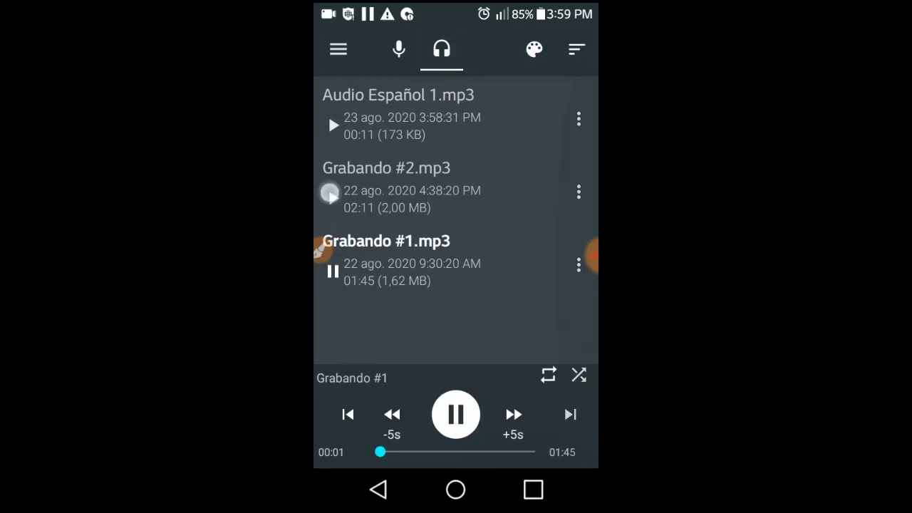
drag(329, 191, 406, 317)
click(320, 247)
mouse_move(519, 116)
mouse_down()
mouse_move(430, 118)
mouse_move(448, 309)
mouse_move(353, 185)
mouse_move(443, 116)
mouse_move(407, 147)
mouse_up()
click(558, 452)
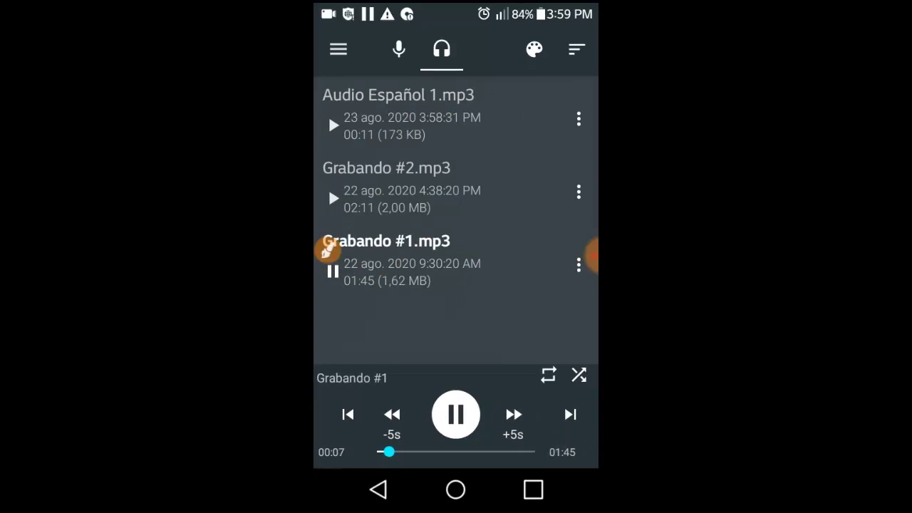
click(455, 415)
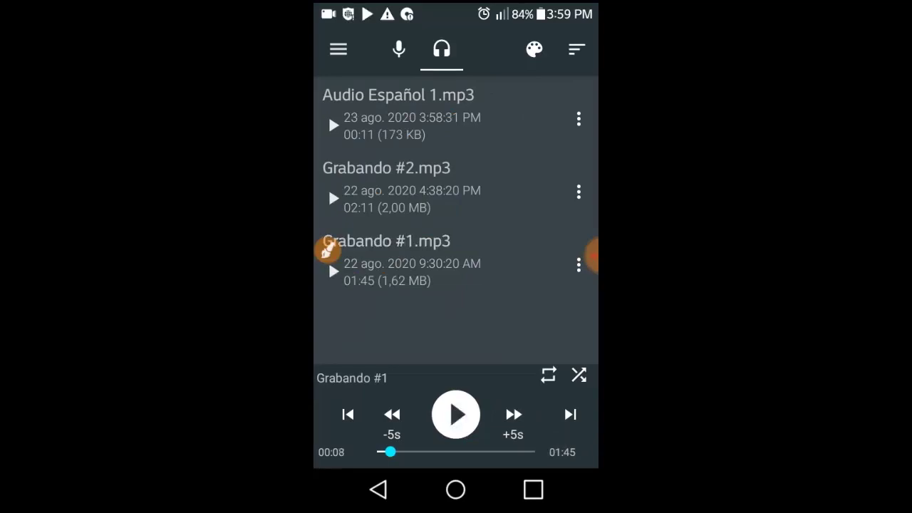
Open the audioRec folder in the connected phone's internal storage and copy the recording Grabando #2.mp3
click(579, 255)
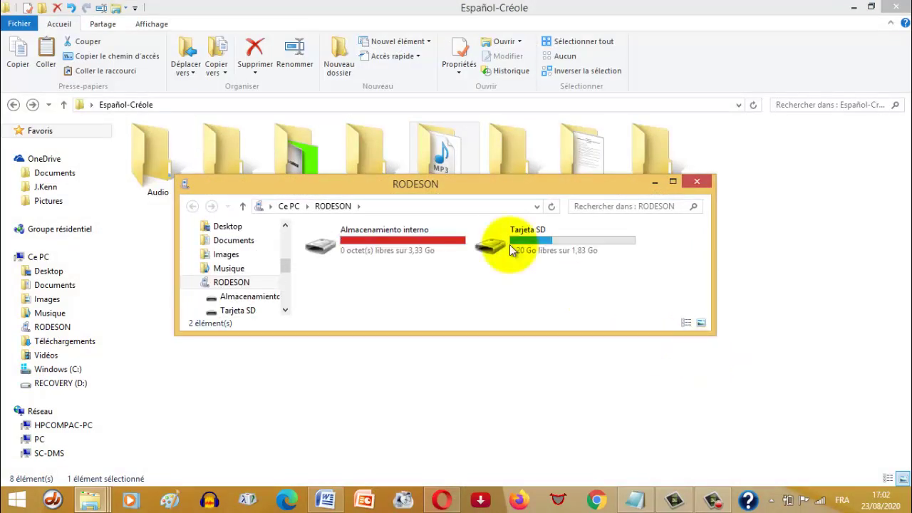
double_click(402, 233)
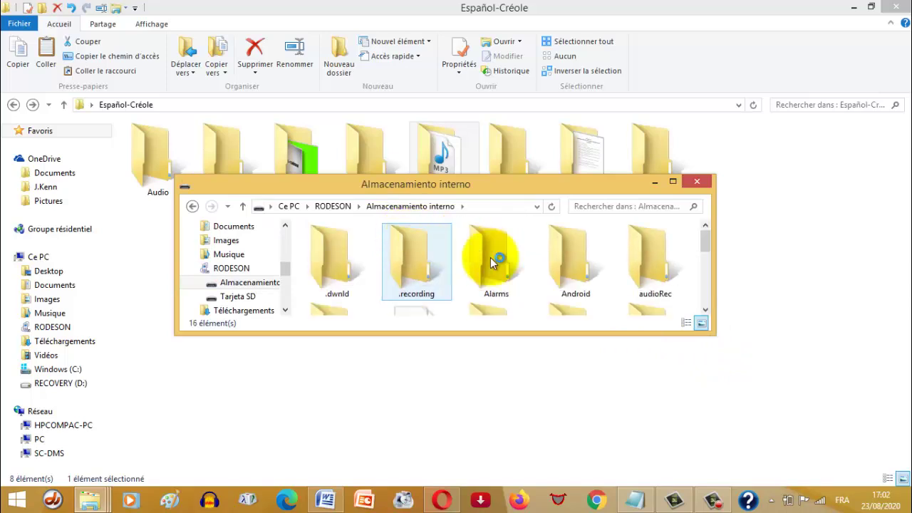
double_click(649, 270)
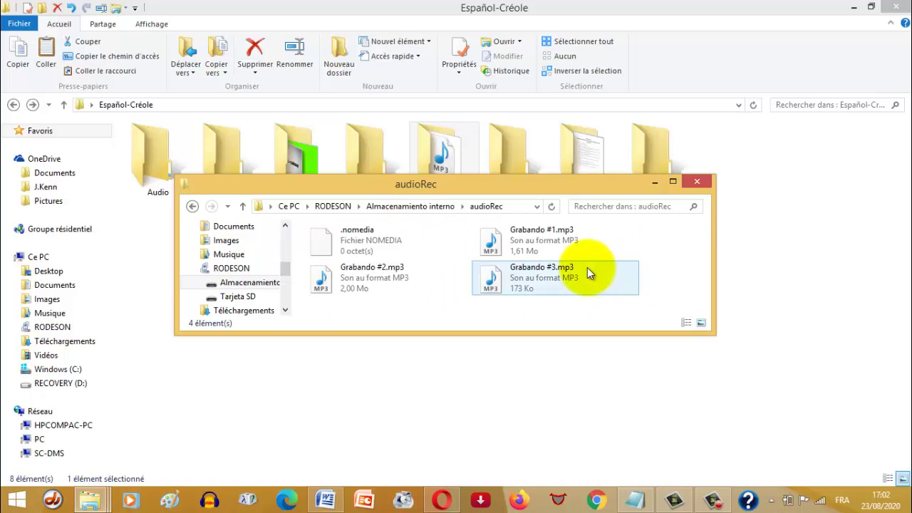
click(414, 270)
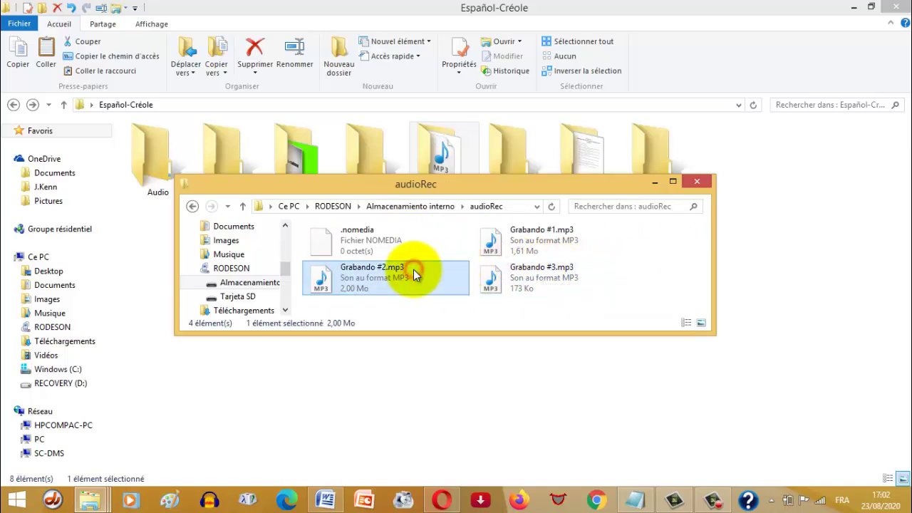
right_click(413, 269)
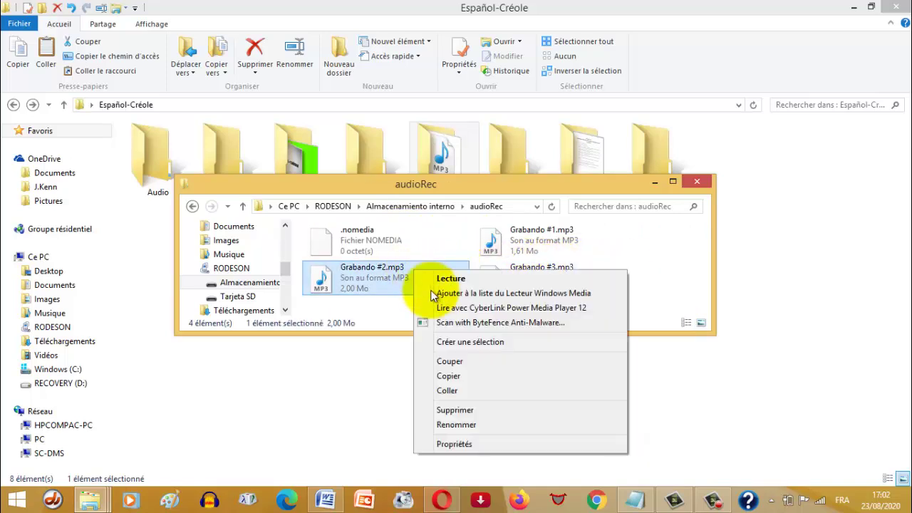
click(448, 375)
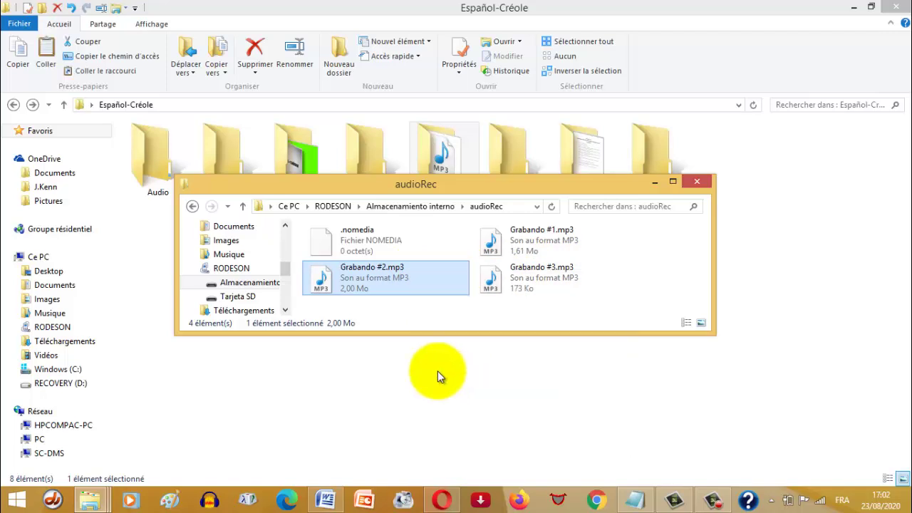
Paste the copied recording into the Español-Créole project's Audio folder and display its contents as large icons
click(146, 142)
double_click(146, 142)
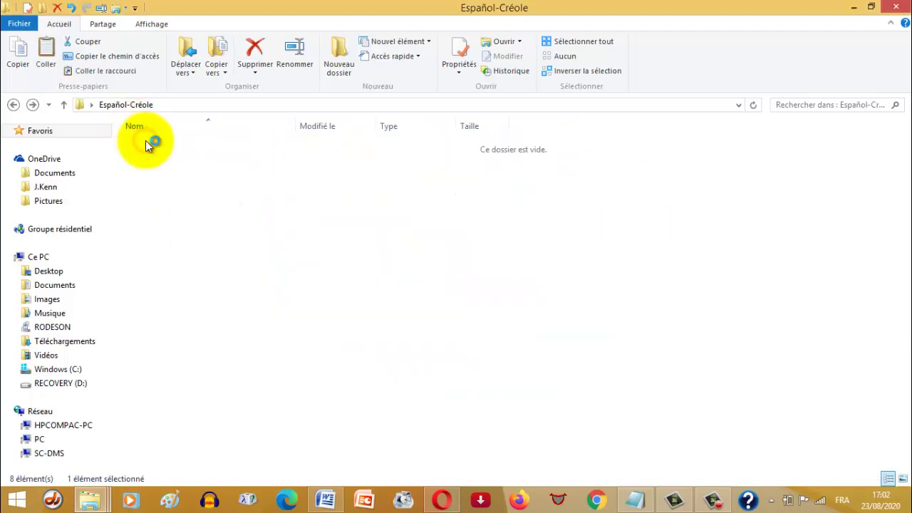
right_click(222, 267)
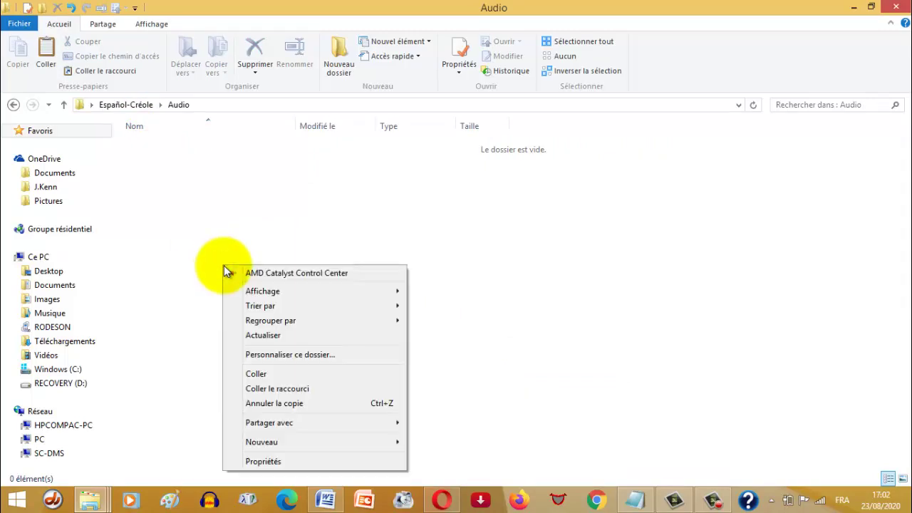
click(258, 373)
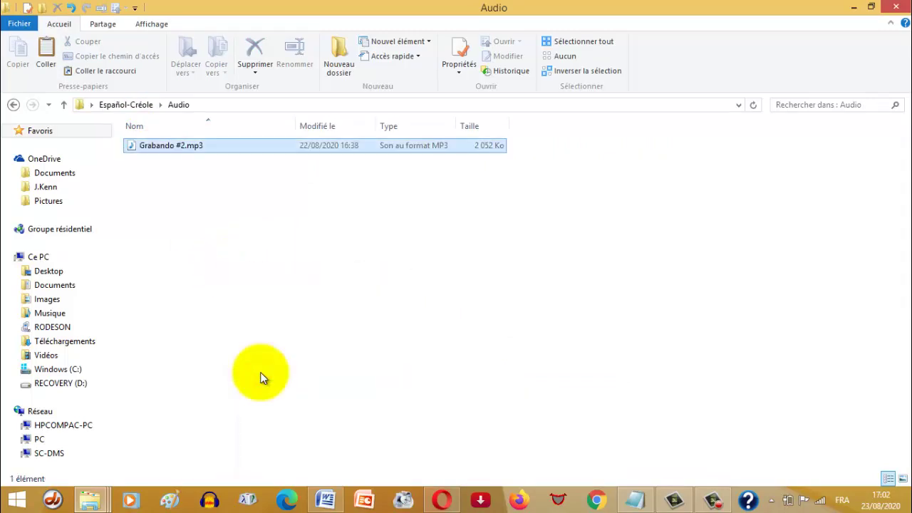
click(229, 194)
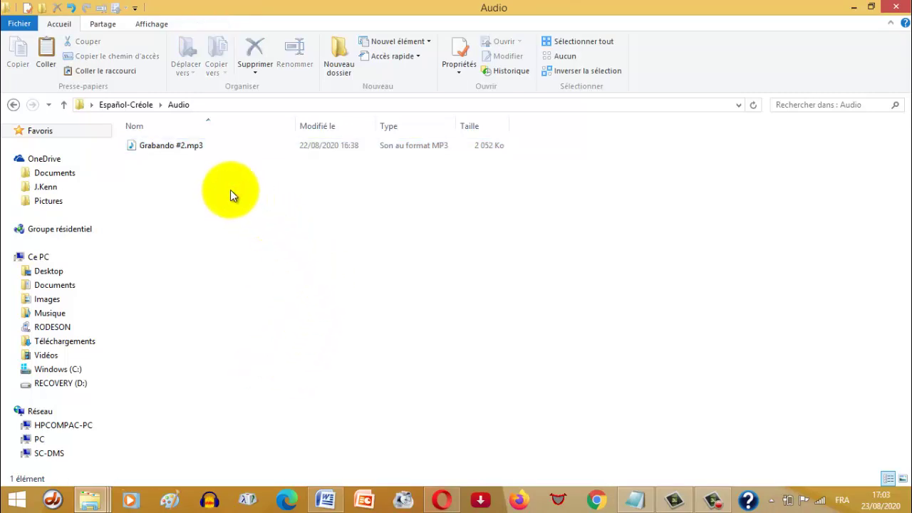
click(902, 478)
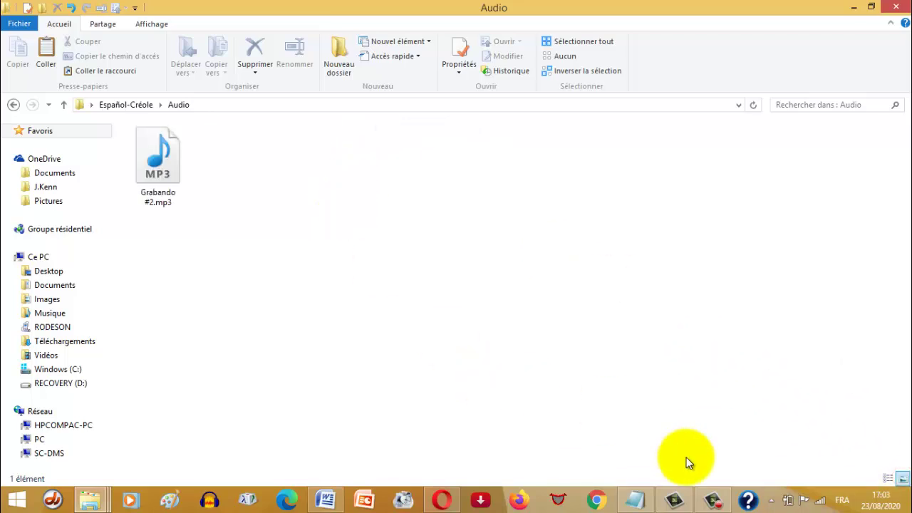
Copy the text "Español-Créole #1" from the Notepad notes and minimize the notes
click(635, 498)
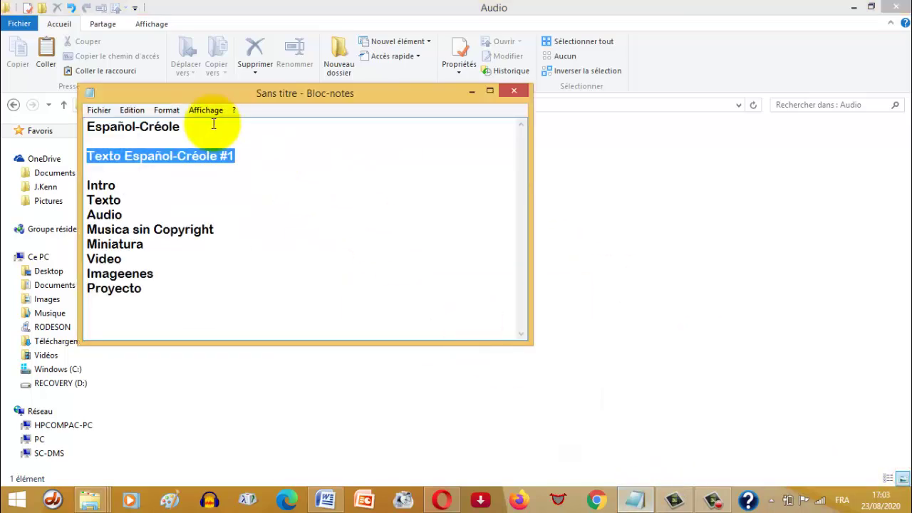
click(238, 156)
drag(238, 155, 125, 157)
key(ctrl+c)
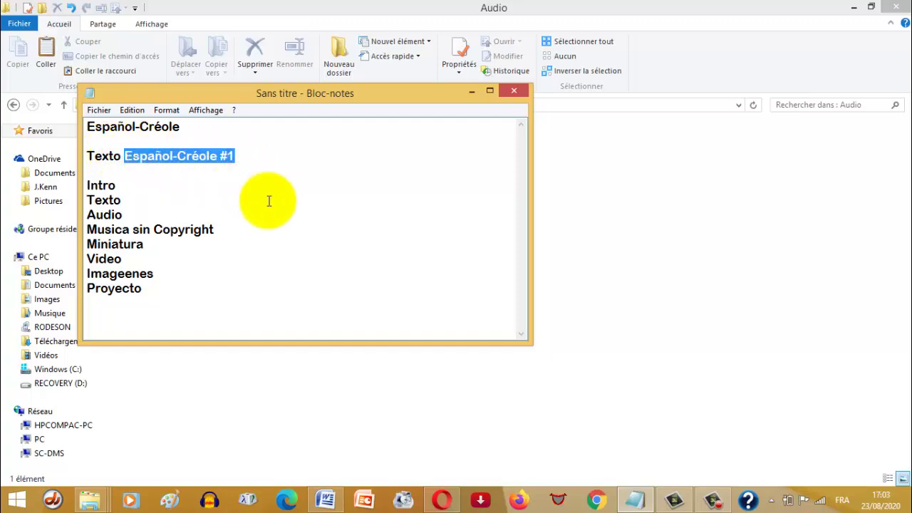
click(473, 93)
Rename Grabando #2.mp3 as "Audio Español-Créole #1.mp3" using the copied title, and return to the Español-Créole folder
click(165, 169)
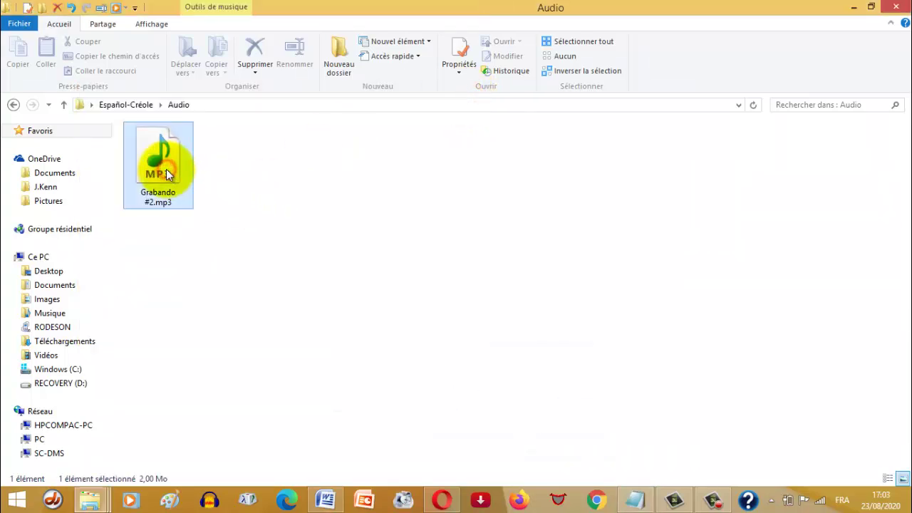
click(294, 49)
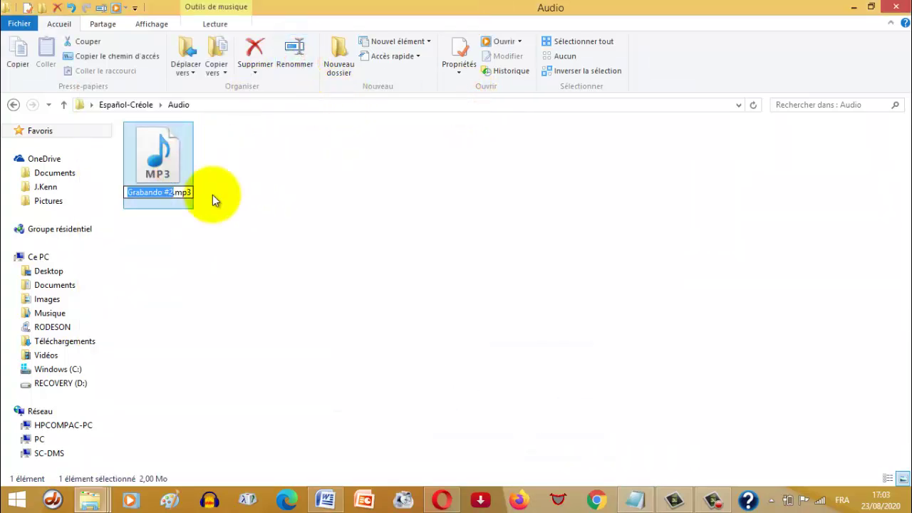
key(ctrl+v)
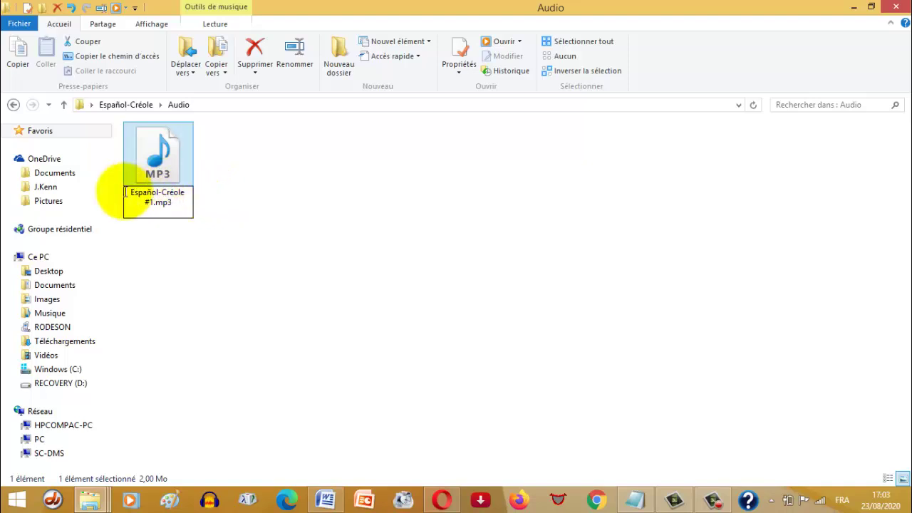
click(128, 193)
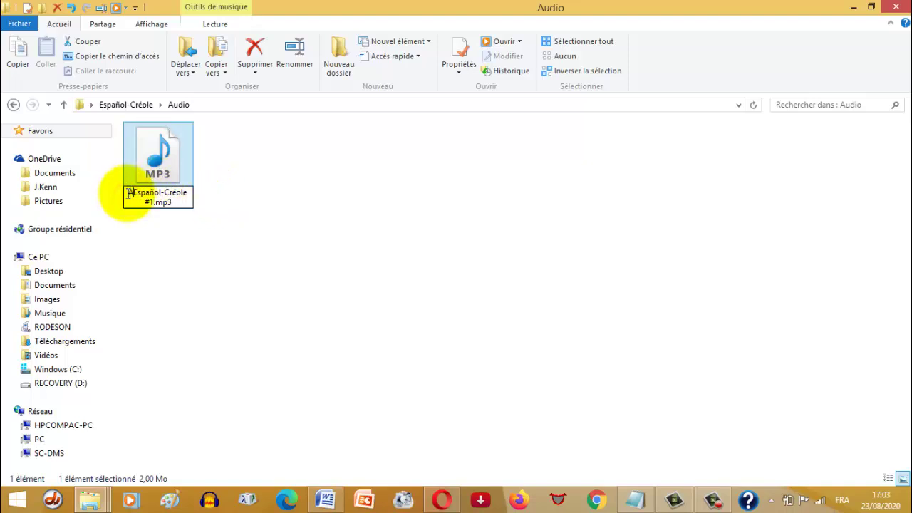
text(Audi)
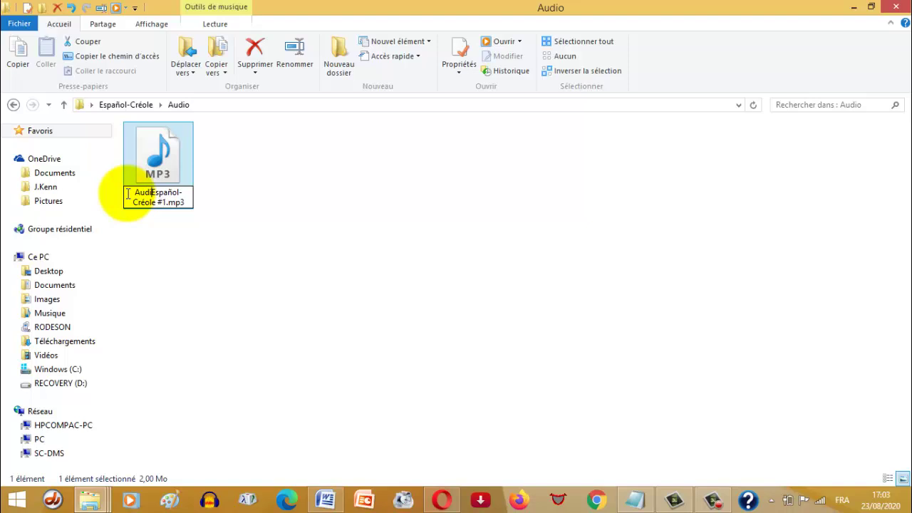
text(o)
key(Return)
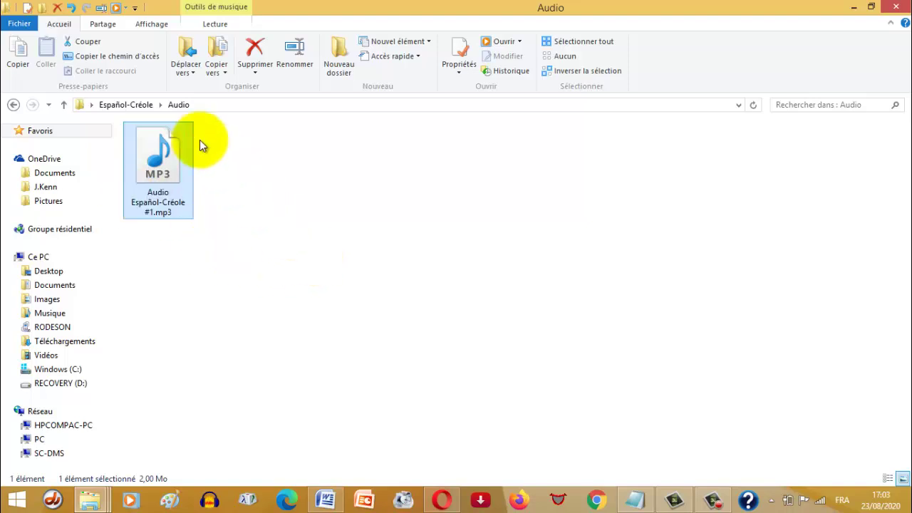
click(126, 104)
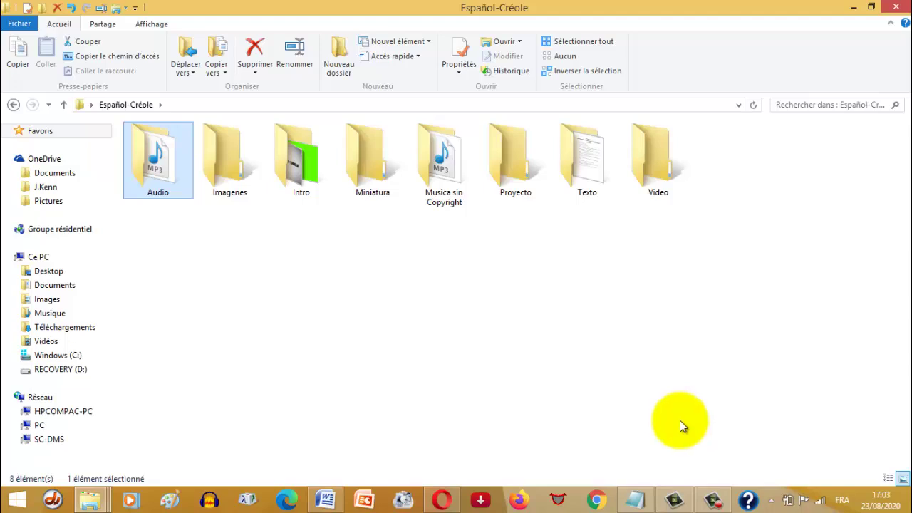
Switch to Camtasia Studio and save the project in Desktop > Español-Créole > Proyecto as "Español-Créole #1 Como hago mis videos para Youtube"
click(675, 500)
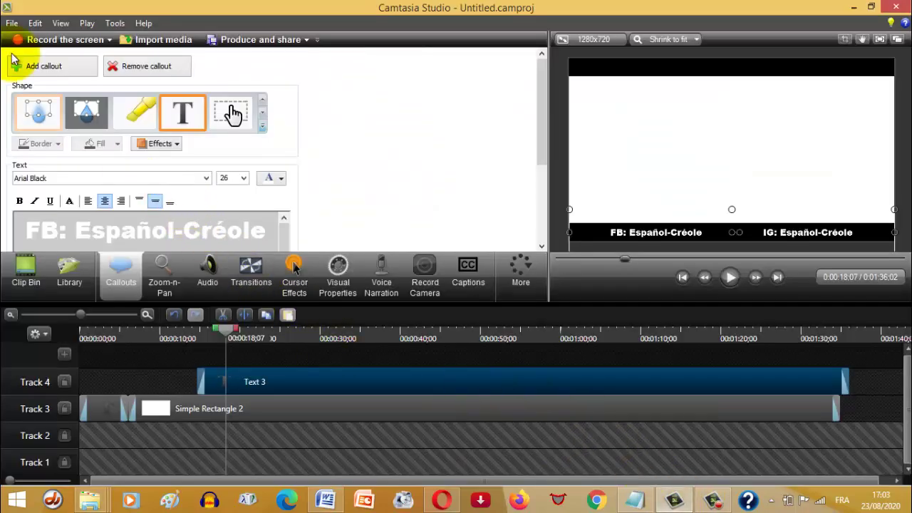
click(11, 23)
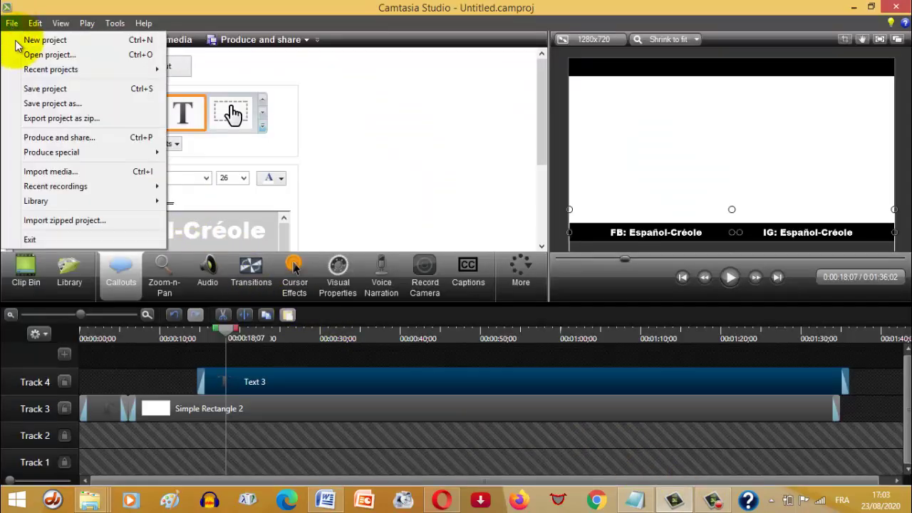
click(57, 105)
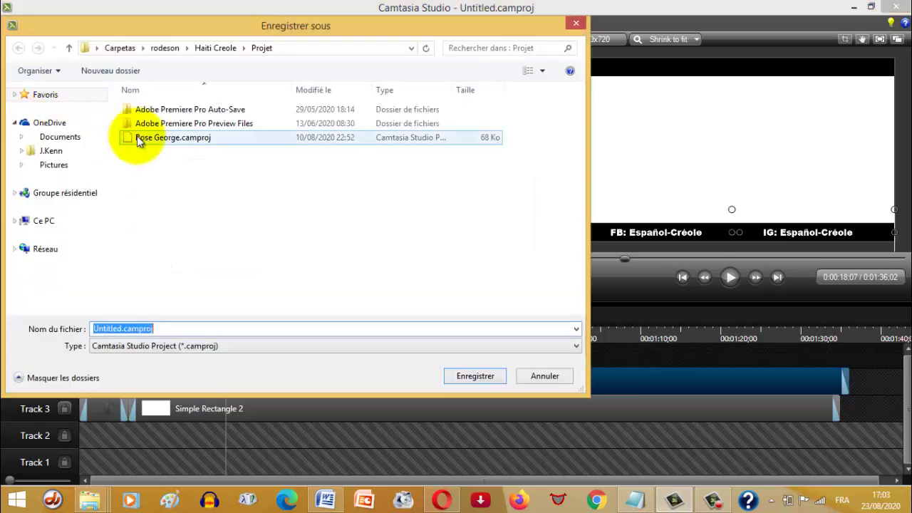
click(47, 187)
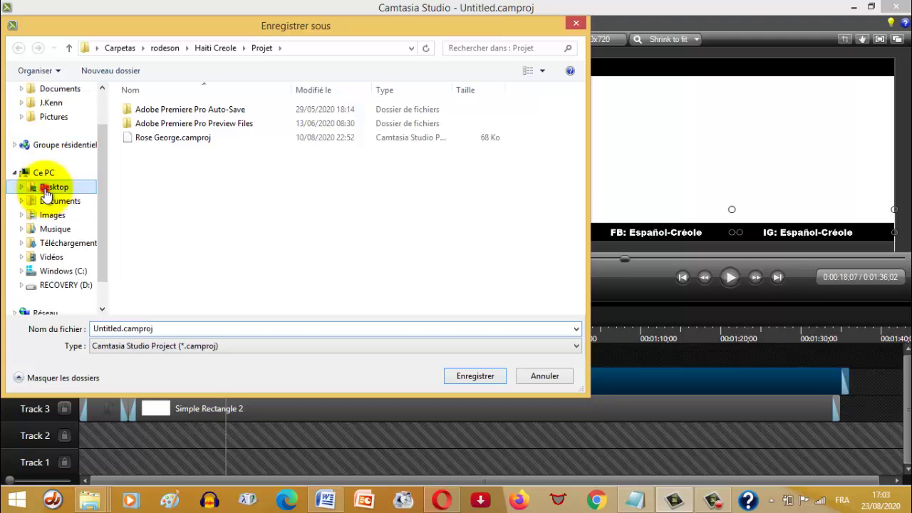
double_click(240, 143)
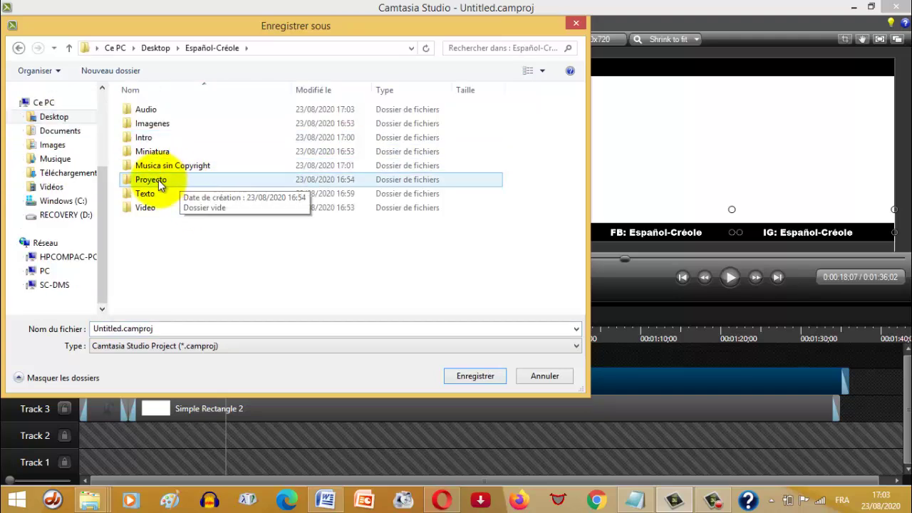
double_click(158, 180)
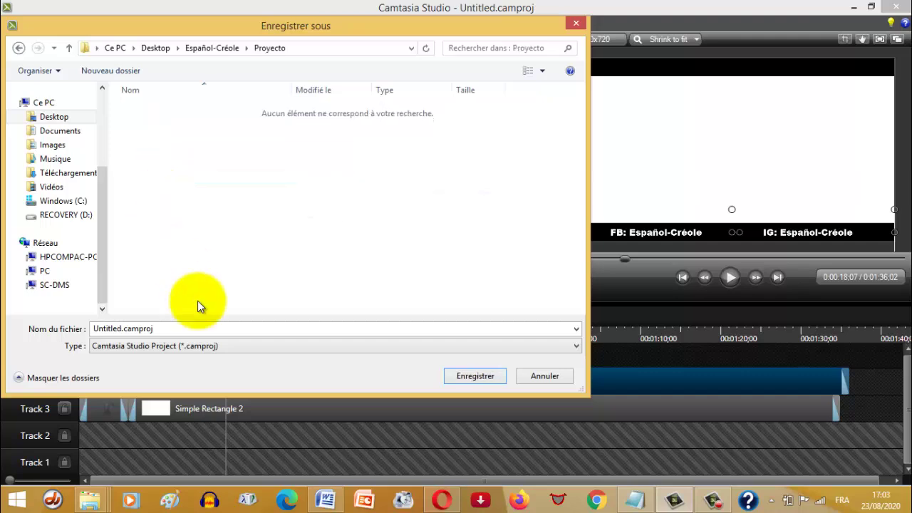
double_click(170, 329)
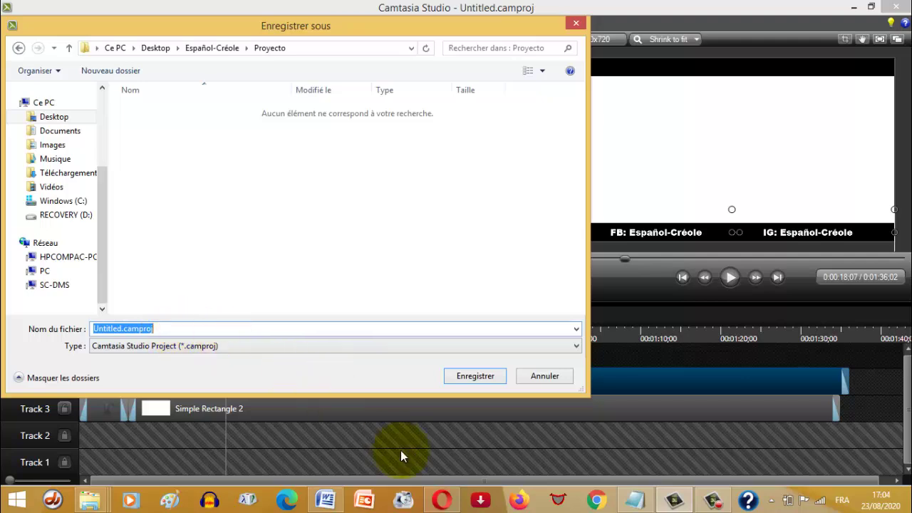
text(Español-Créole #)
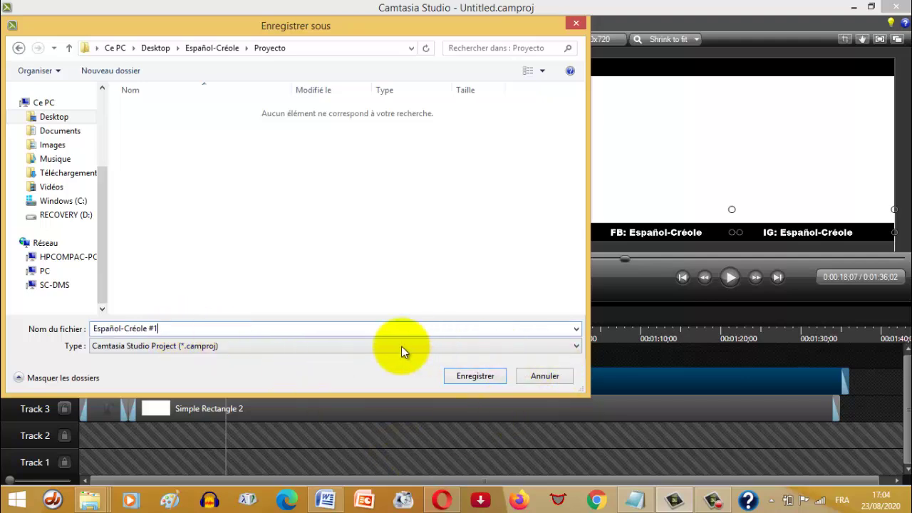
text(1)
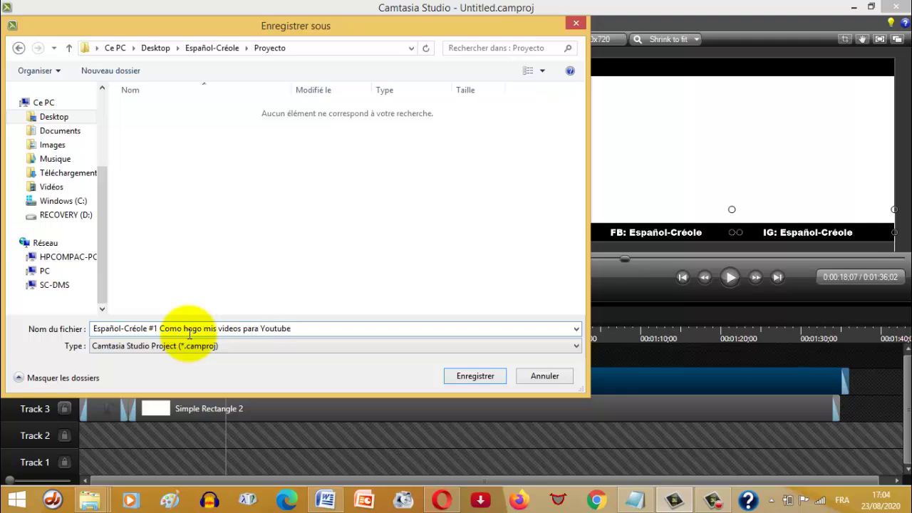
click(466, 377)
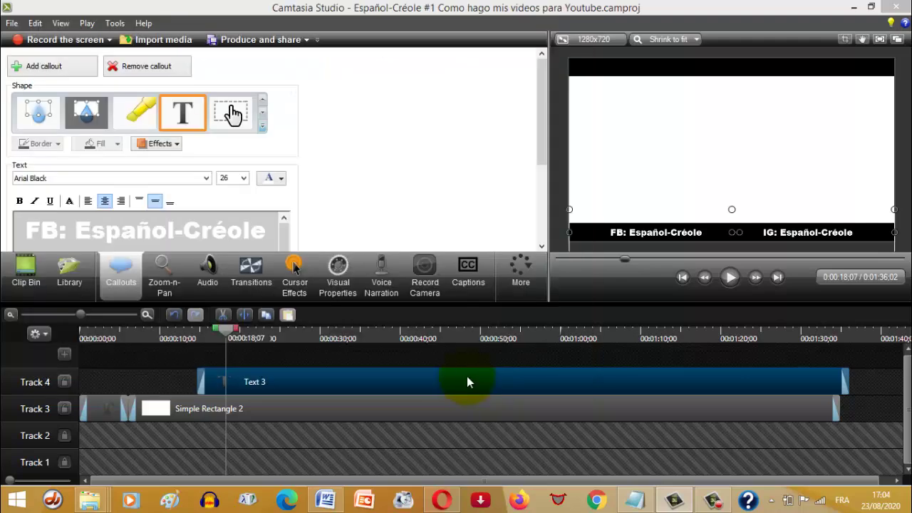
click(549, 286)
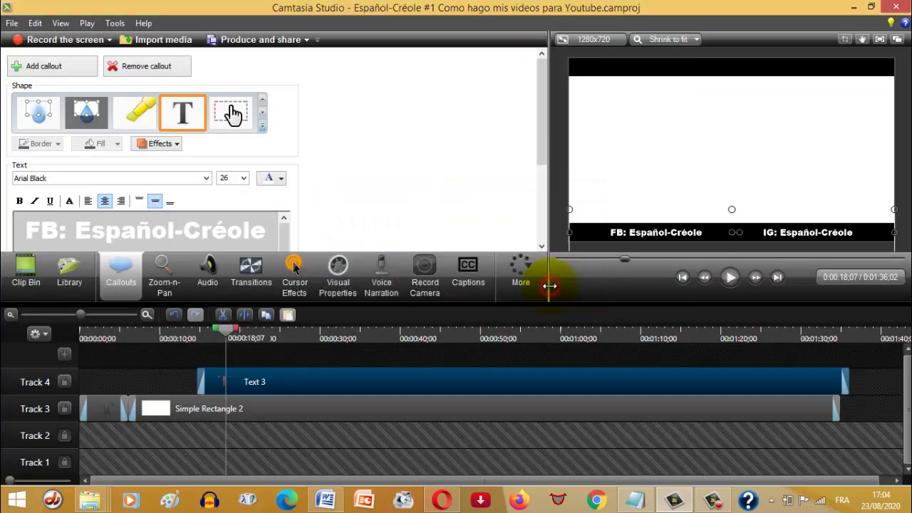
Minimize Camtasia Studio, look into the project's Audio folder, and close the Audio and Music folder windows
click(854, 8)
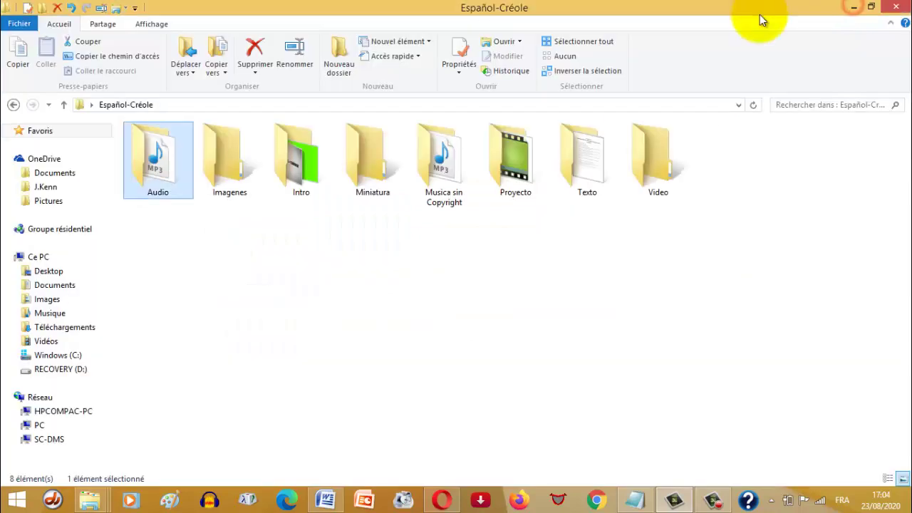
double_click(155, 175)
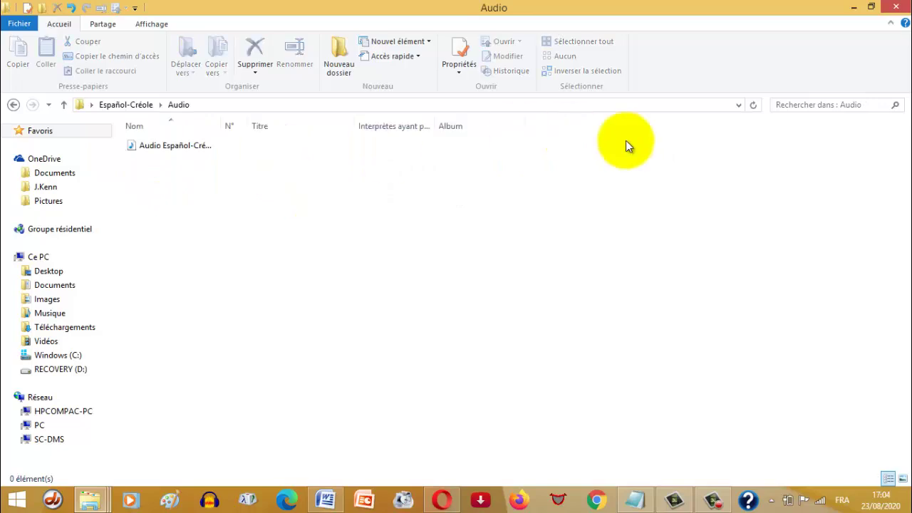
click(894, 6)
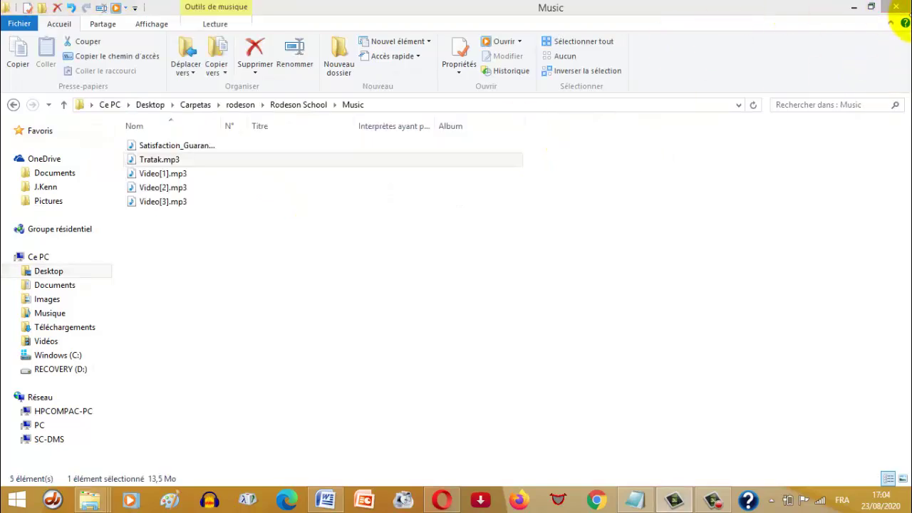
click(896, 7)
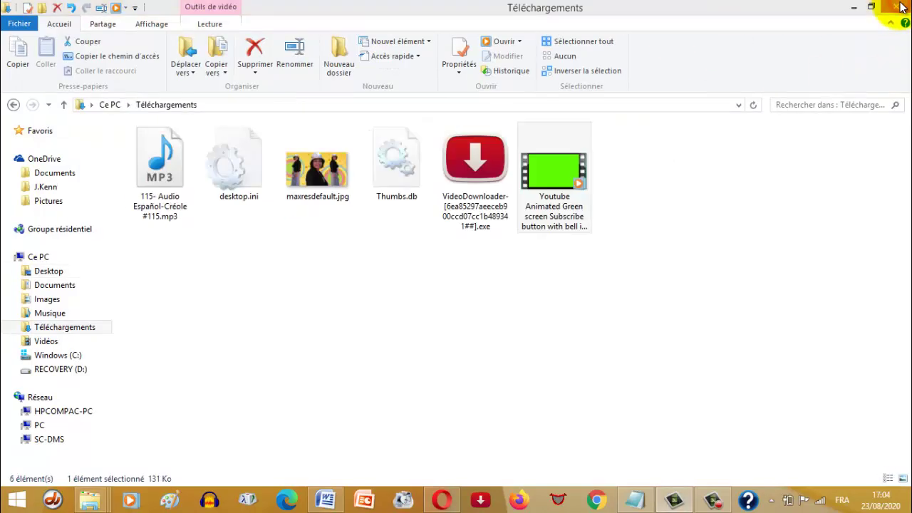
Review the Audio, Intro and Texto subfolders of the Español-Créole project folder, and minimize the folder window
click(863, 6)
click(861, 5)
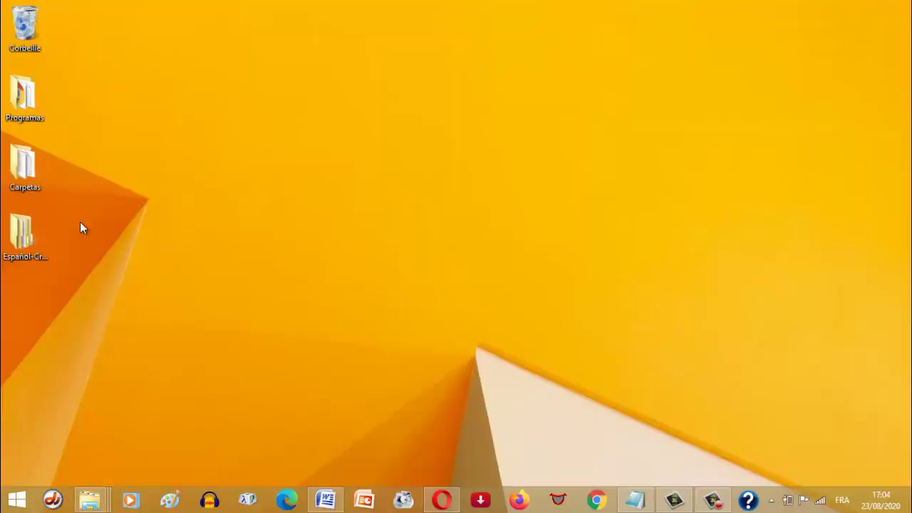
click(38, 237)
double_click(38, 234)
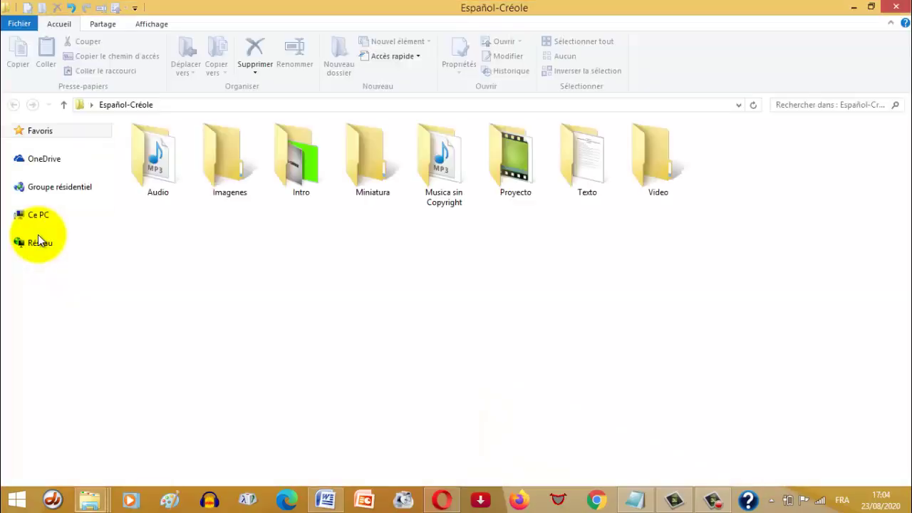
double_click(161, 173)
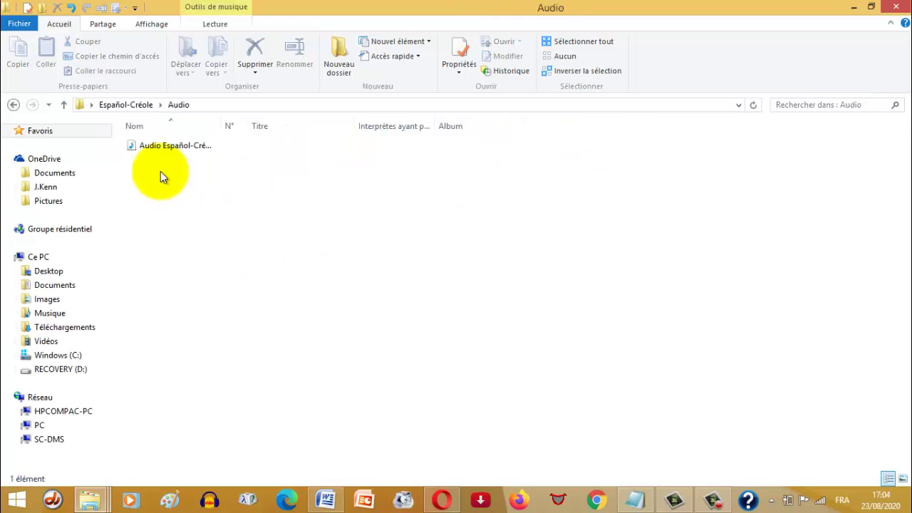
click(14, 105)
double_click(293, 166)
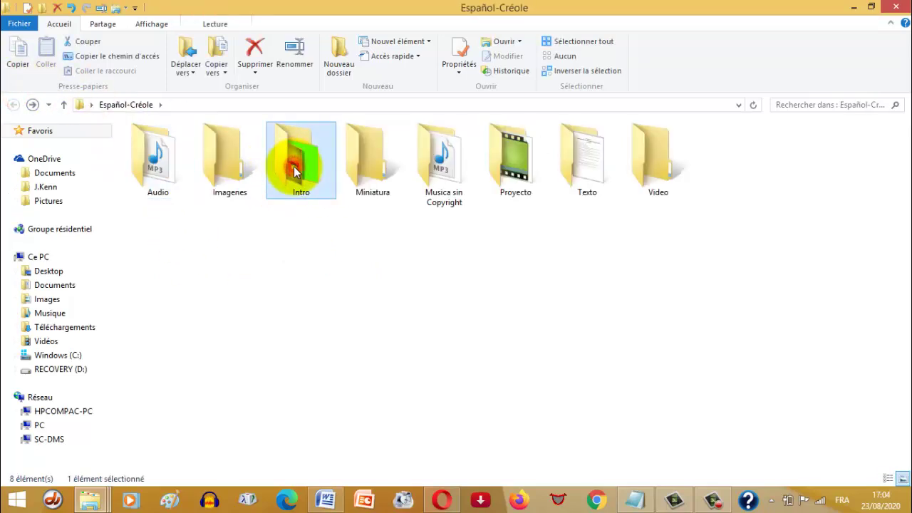
click(13, 105)
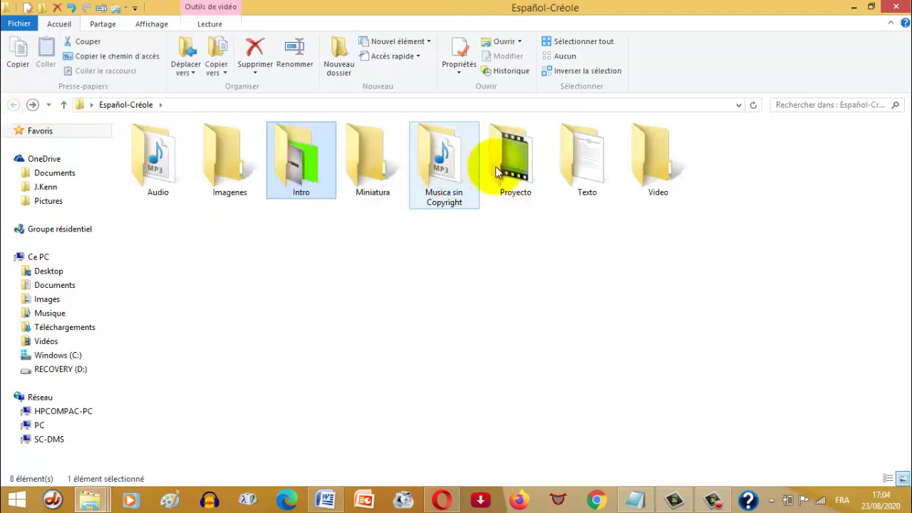
double_click(596, 175)
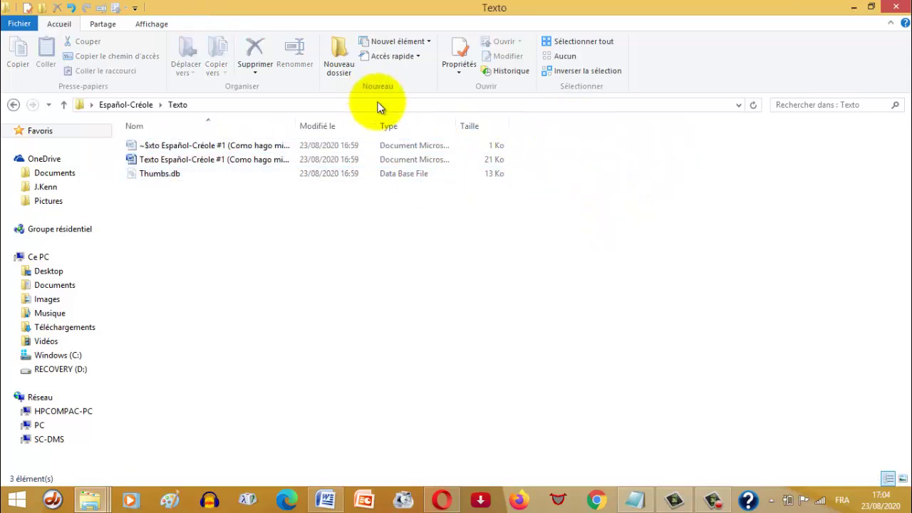
click(854, 7)
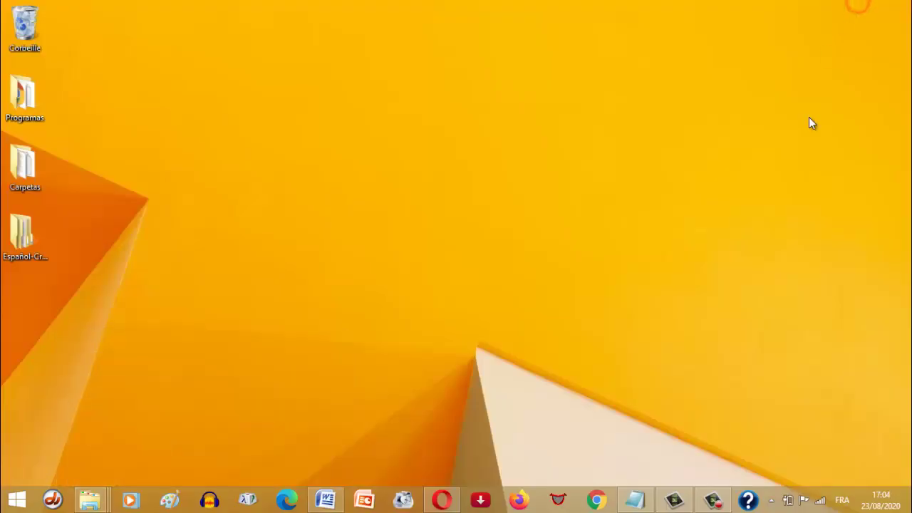
Switch to Camtasia Studio and import all three videos from Desktop > Español-Créole > Intro into the Clip Bin
click(675, 497)
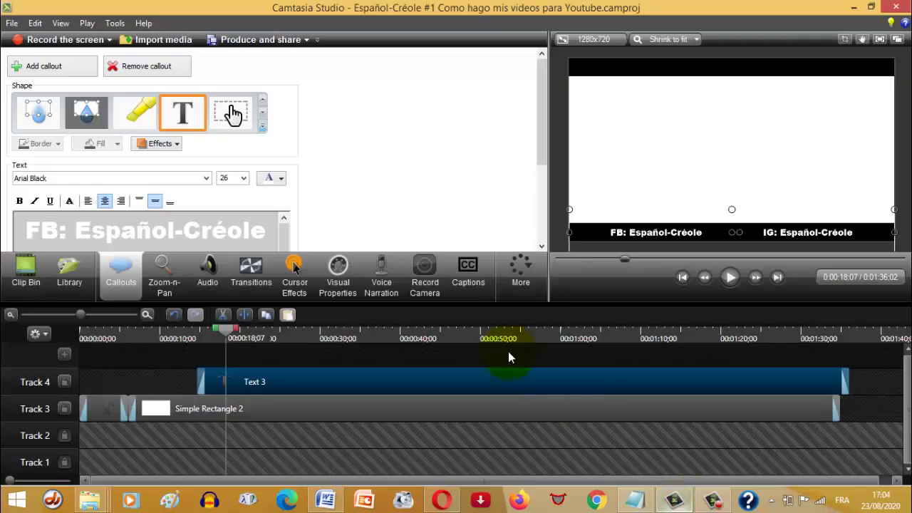
click(25, 272)
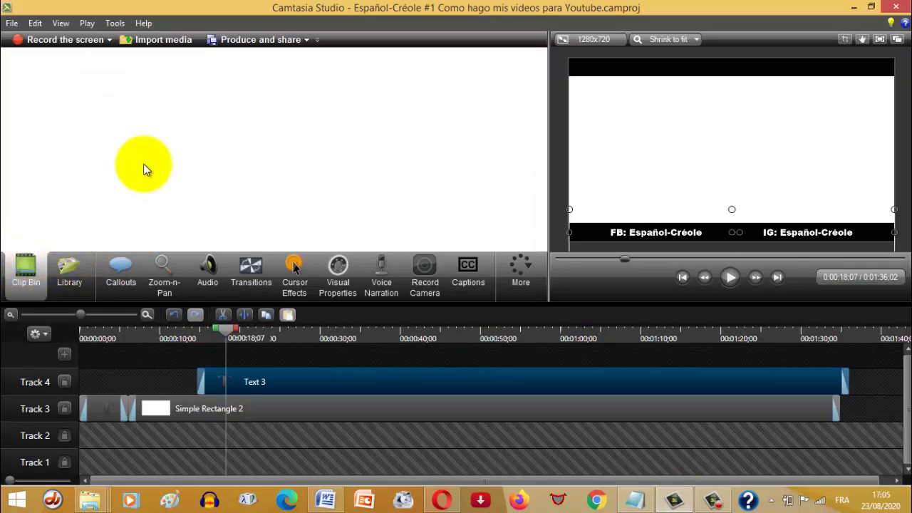
click(162, 42)
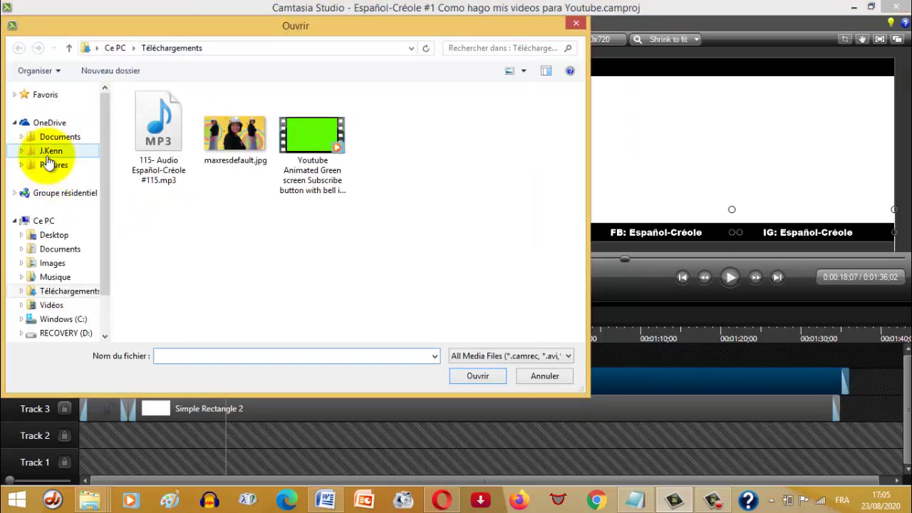
click(47, 234)
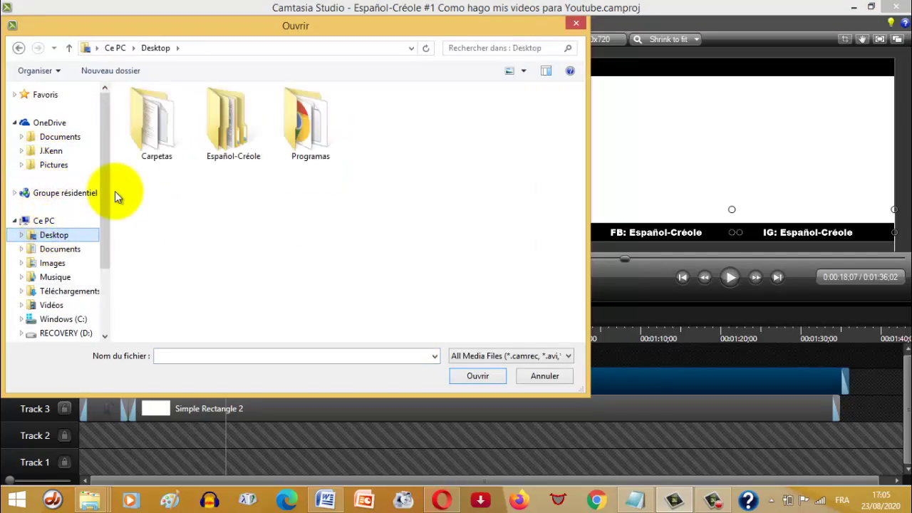
double_click(231, 132)
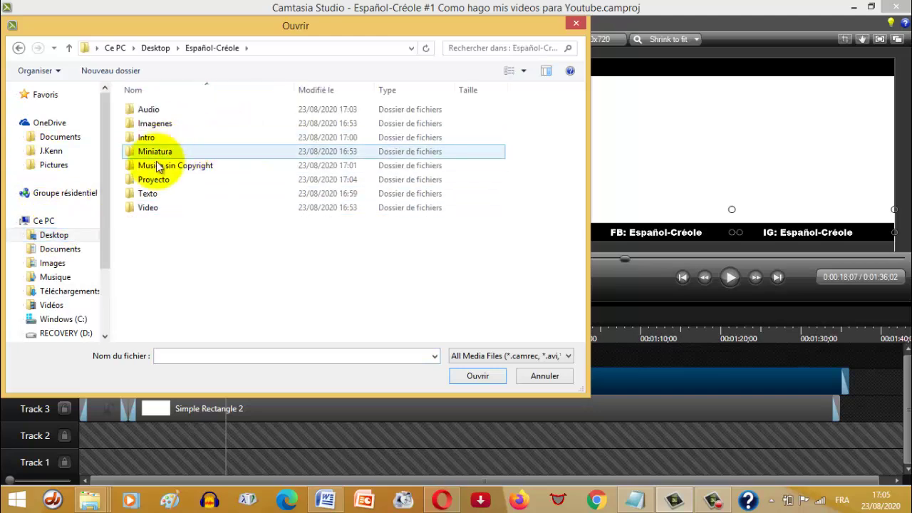
click(151, 138)
double_click(151, 137)
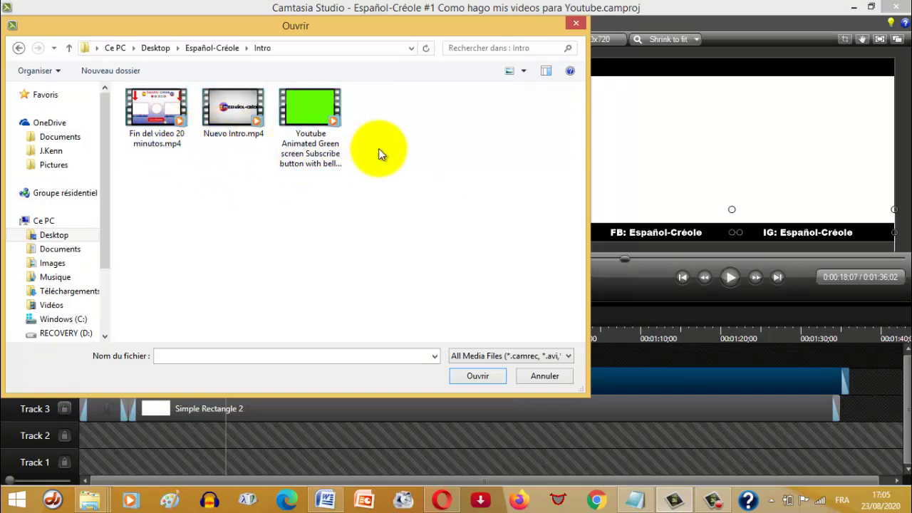
drag(378, 149, 135, 121)
click(475, 376)
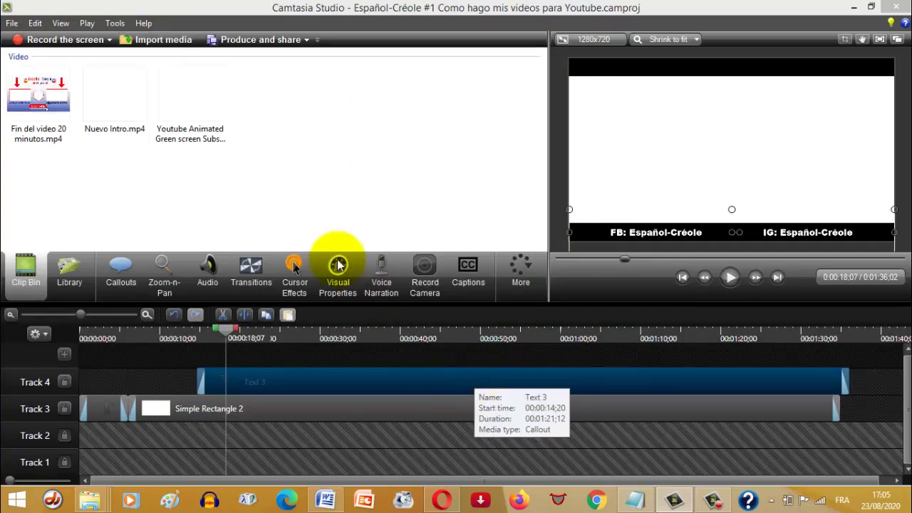
click(203, 191)
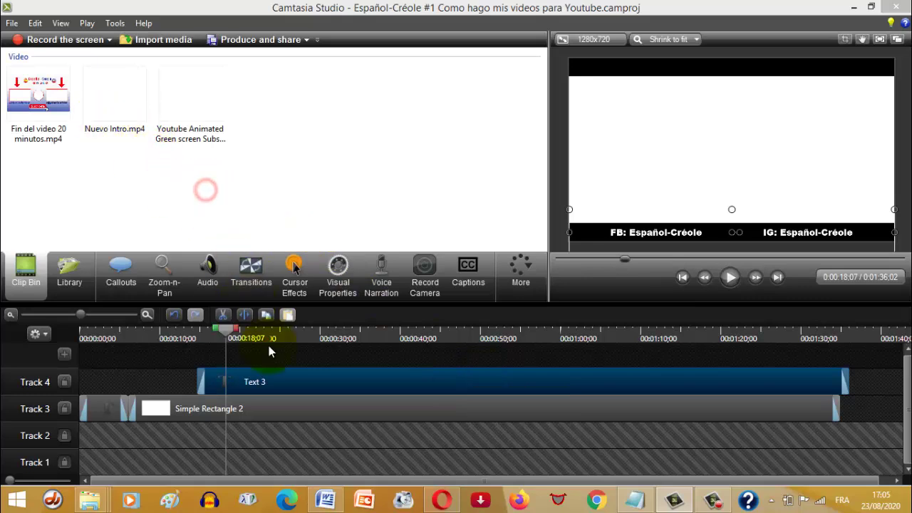
Move the Text 3 callout on Track 4 to about 0:59 and place Nuevo Intro.mp4 on that track at about 0:06
drag(249, 384, 599, 389)
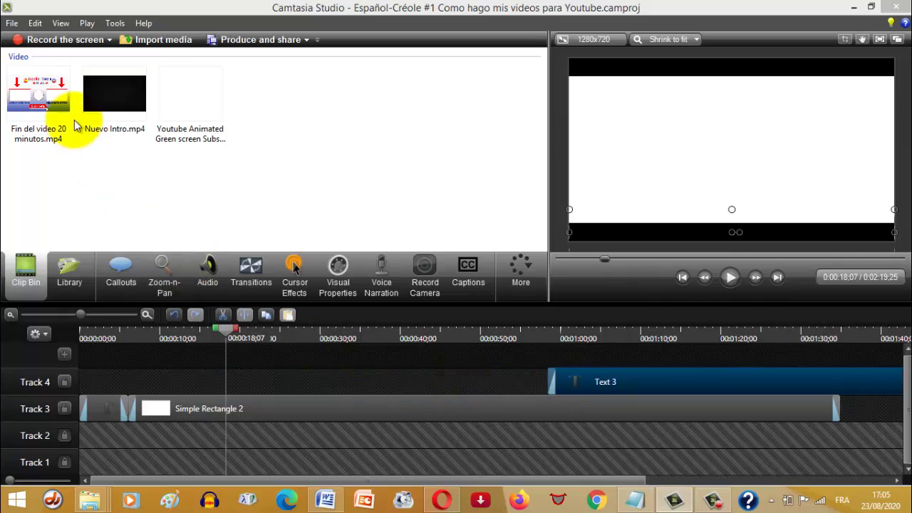
drag(106, 101, 147, 385)
Preview the Nuevo Intro clip from about 0:05 through its end to check how it plays
click(127, 338)
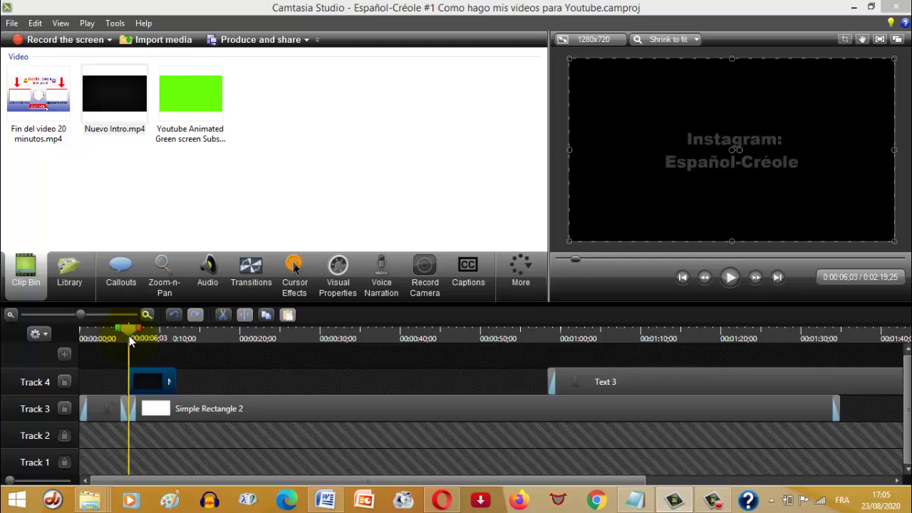
click(129, 336)
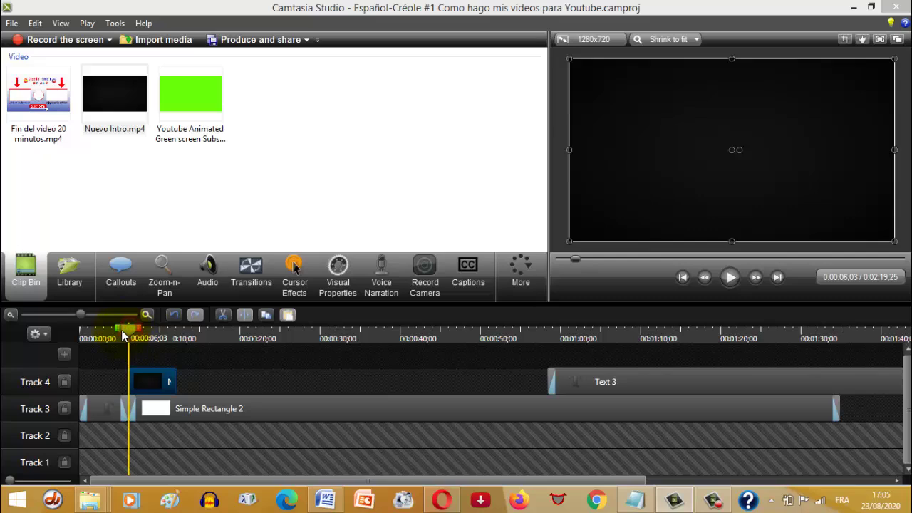
drag(123, 334, 116, 335)
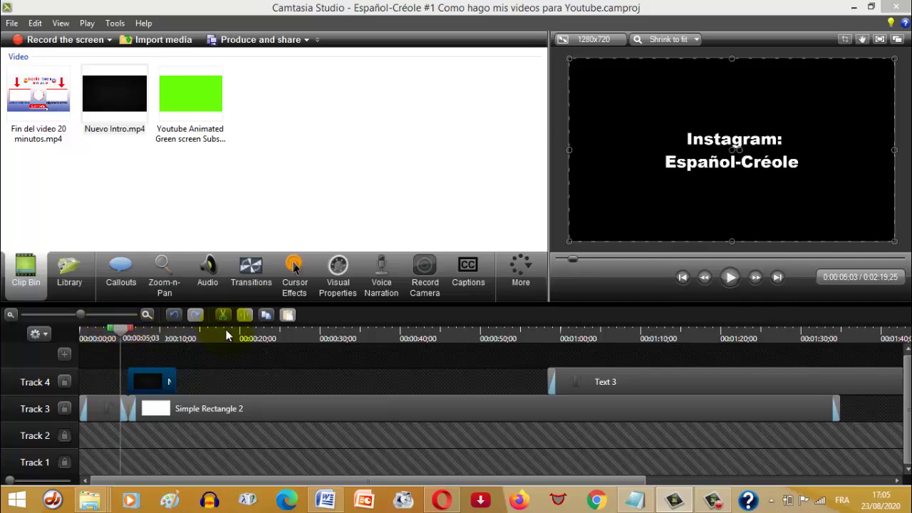
click(737, 282)
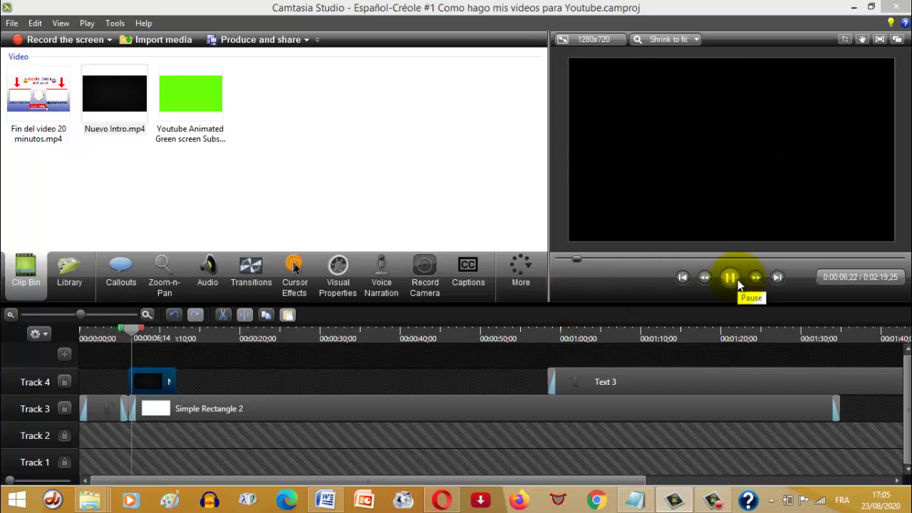
click(735, 281)
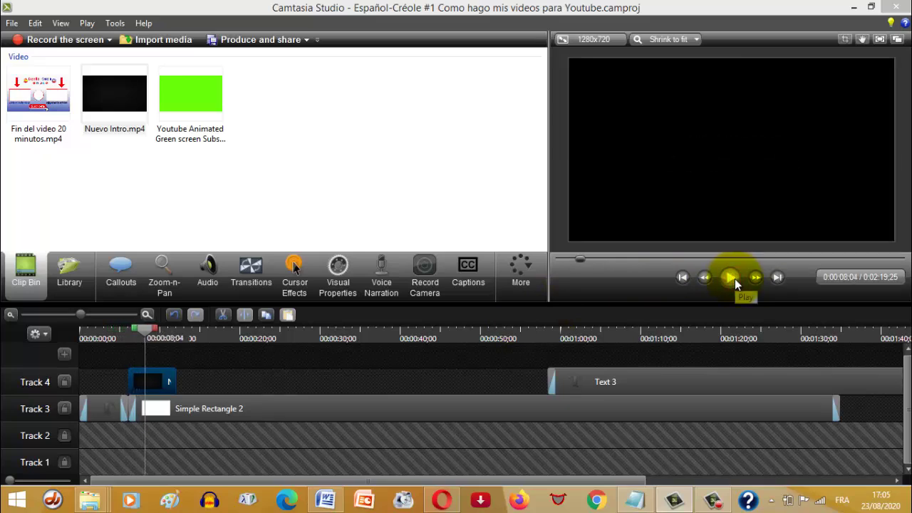
click(730, 278)
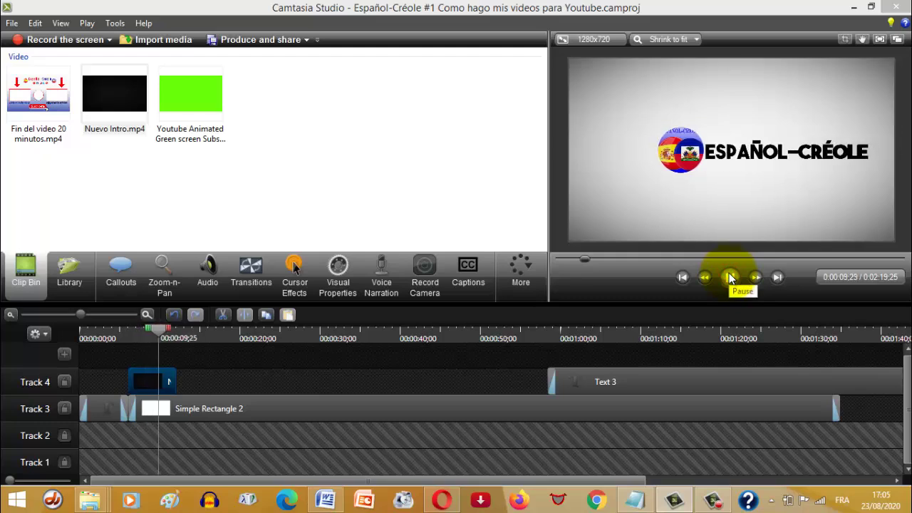
click(730, 278)
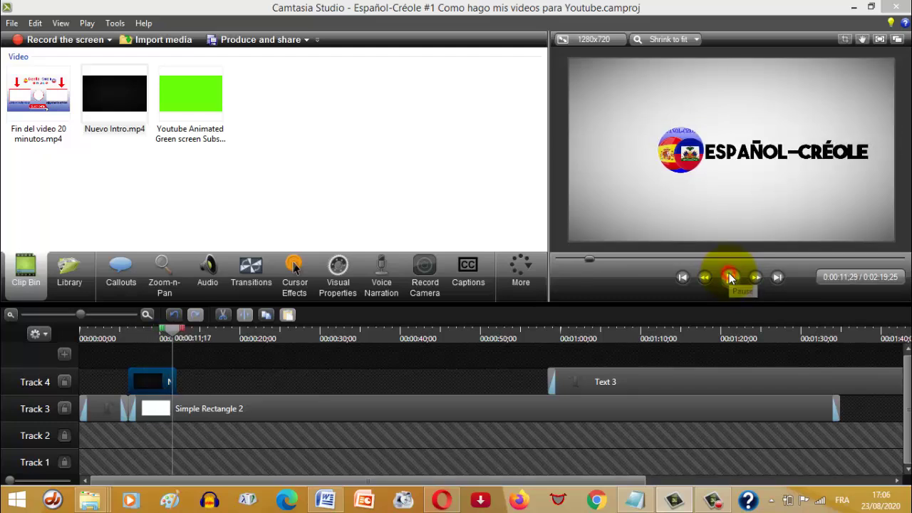
click(178, 334)
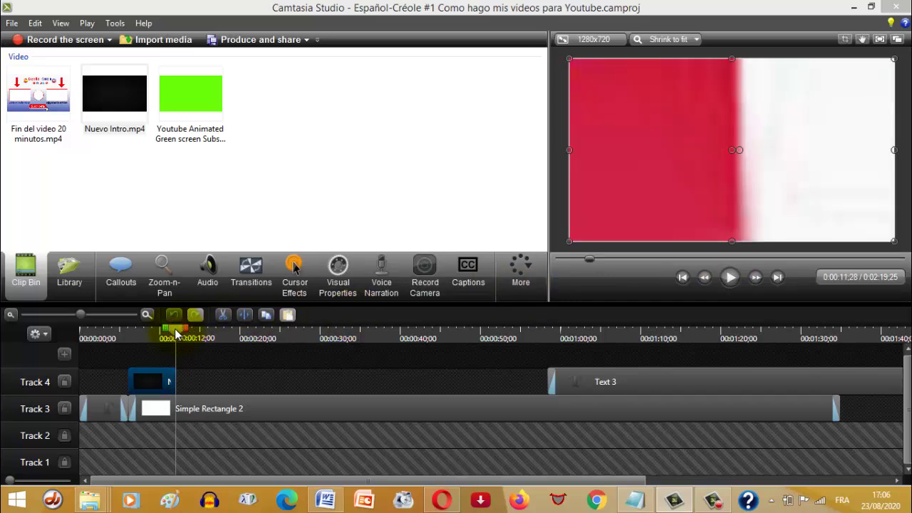
drag(175, 333, 170, 333)
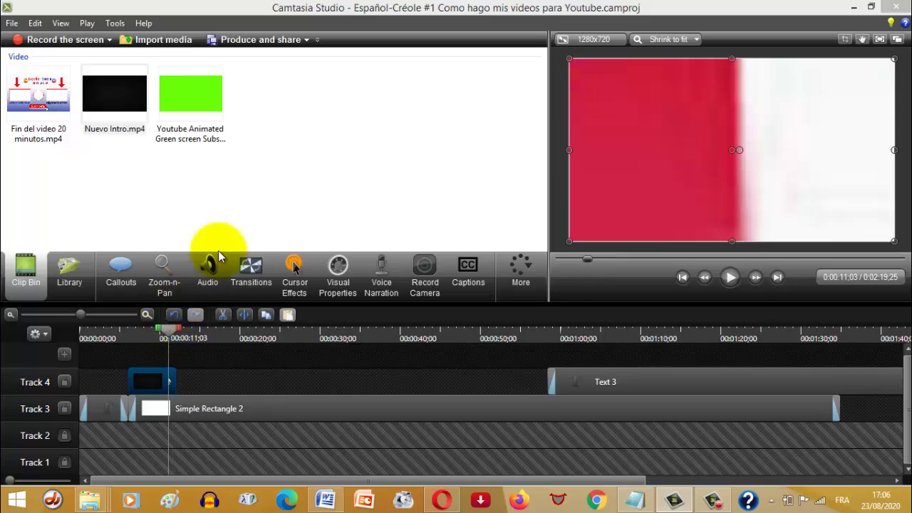
Place the green-screen Subscribe button video on Track 4 at about 0:18
drag(185, 96, 234, 325)
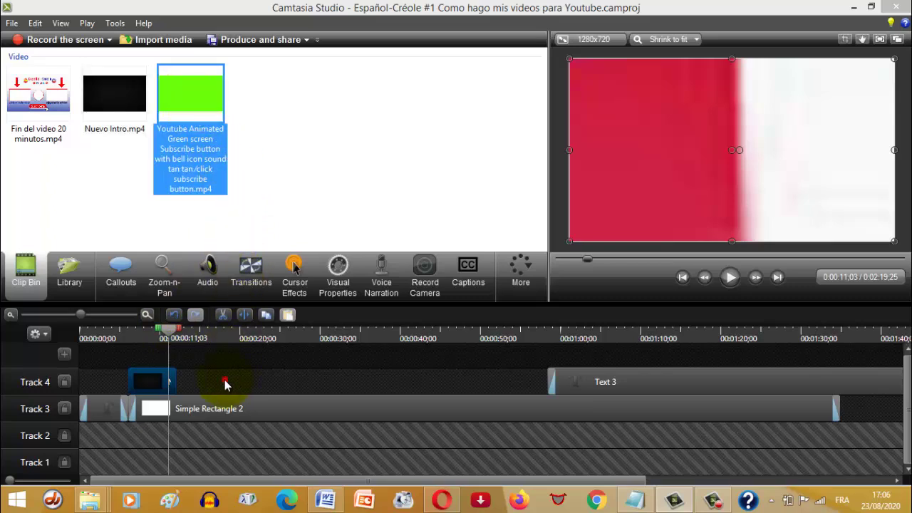
drag(225, 385, 238, 380)
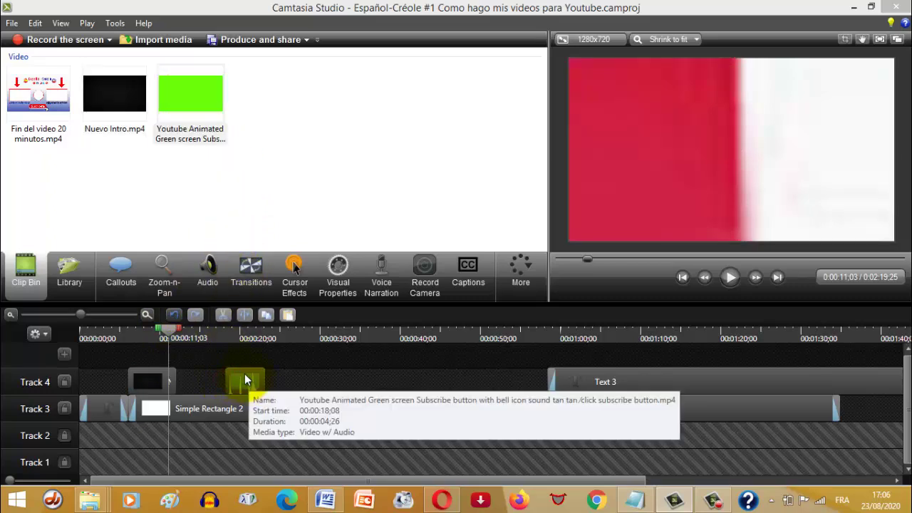
Find the last needed frame of the Nuevo Intro clip and trim its end to a duration of about 00:00:04;20
drag(167, 333, 163, 336)
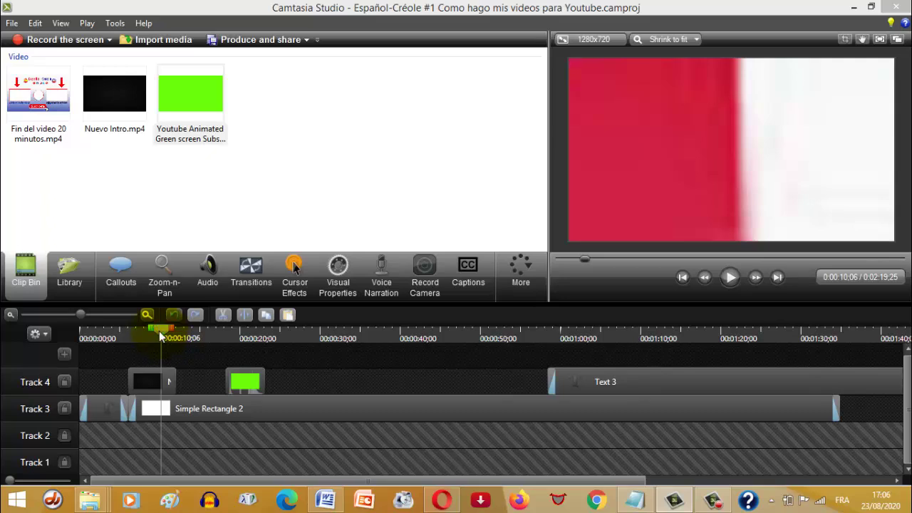
drag(159, 331, 155, 330)
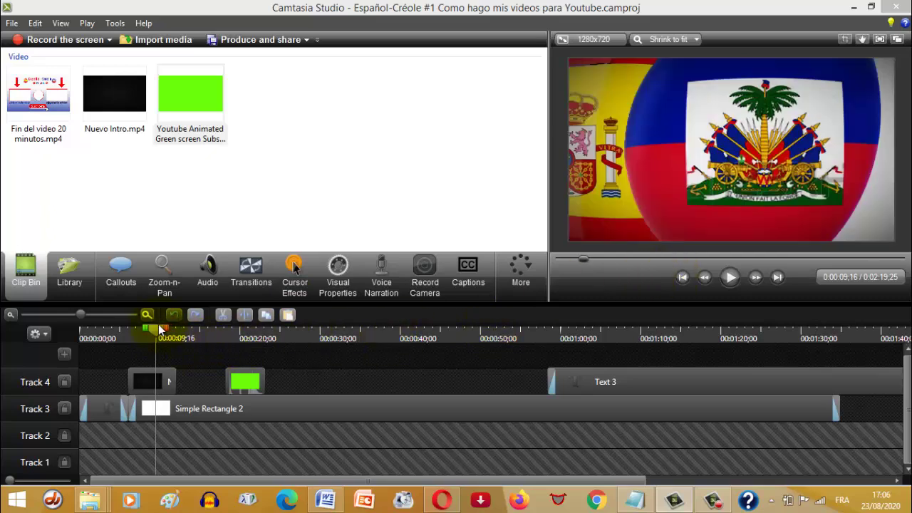
drag(158, 330, 160, 330)
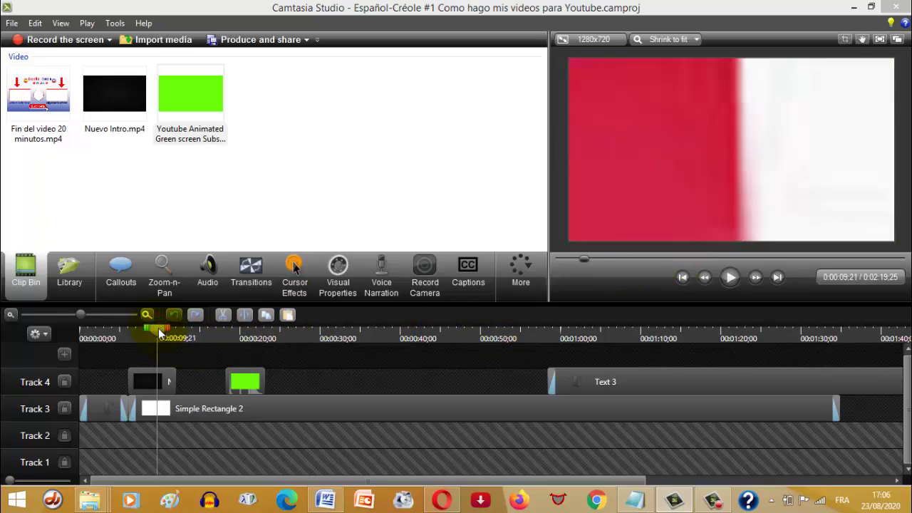
click(169, 378)
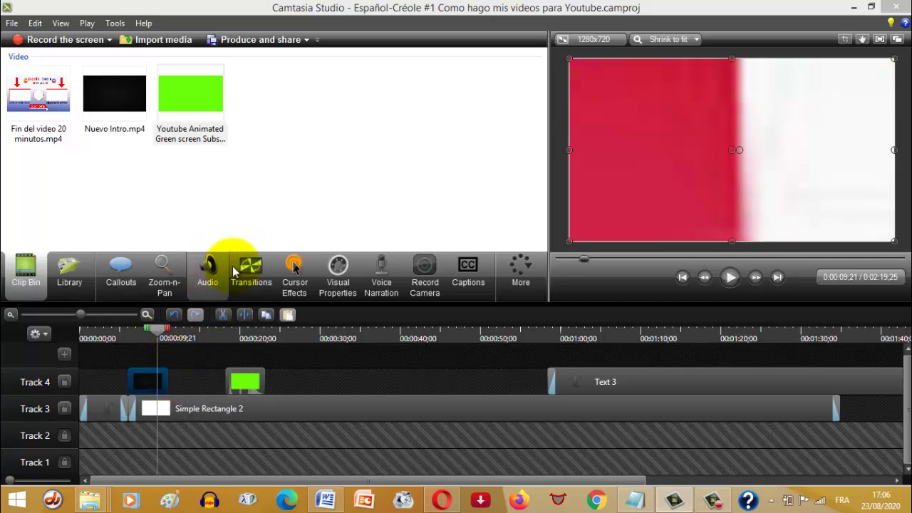
Add a Fade transition to the end of the Nuevo Intro clip and move the green-screen Subscribe clip directly after it
click(254, 270)
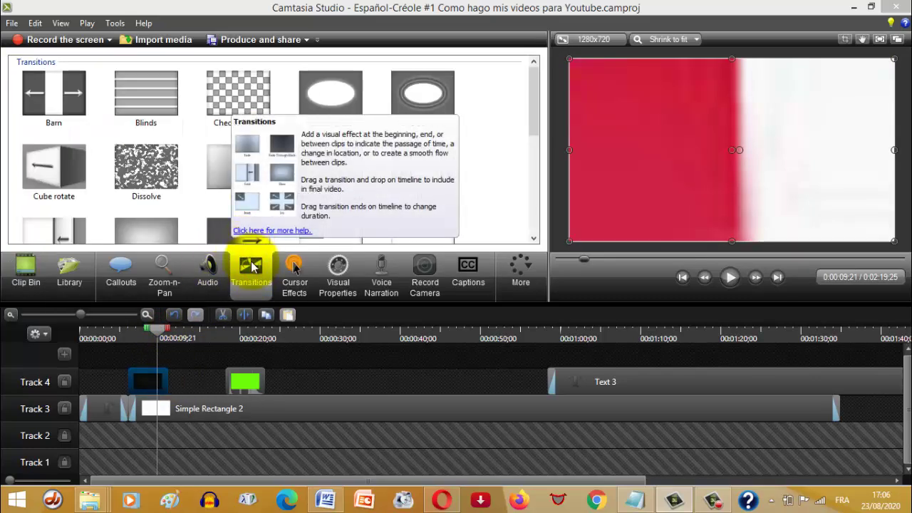
drag(228, 188, 165, 380)
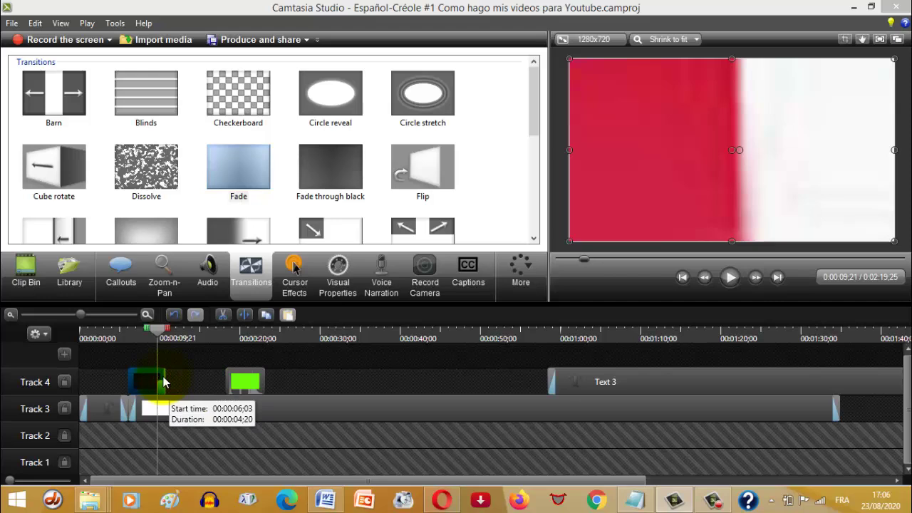
drag(235, 382, 183, 381)
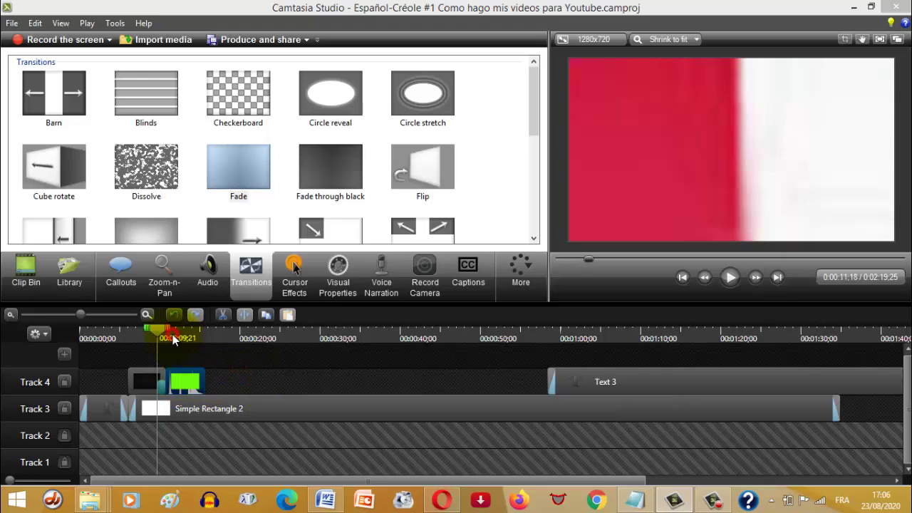
click(173, 336)
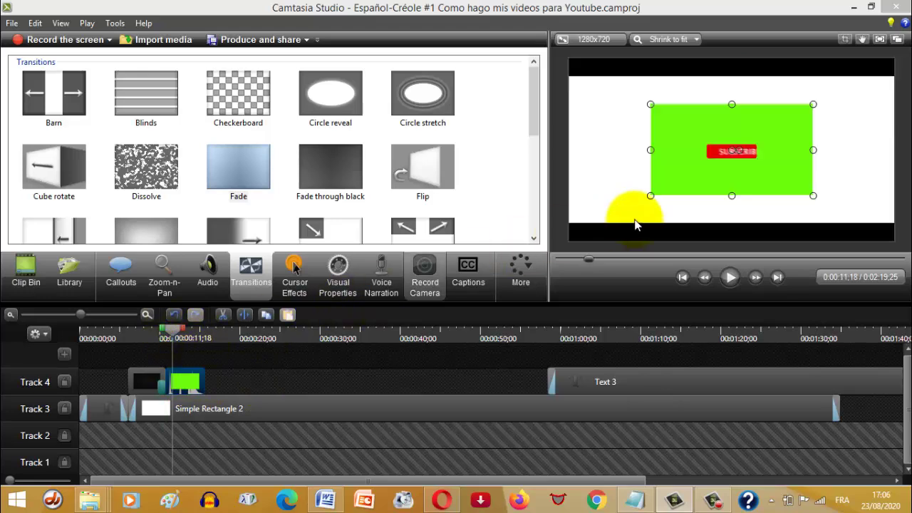
Enlarge the green-screen Subscribe clip until it fills the whole video canvas from corner to corner
click(667, 167)
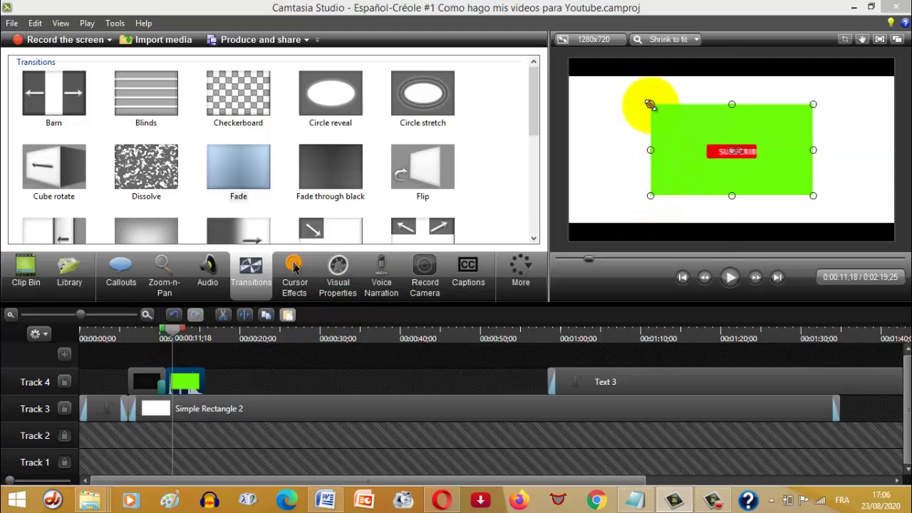
drag(651, 104, 569, 58)
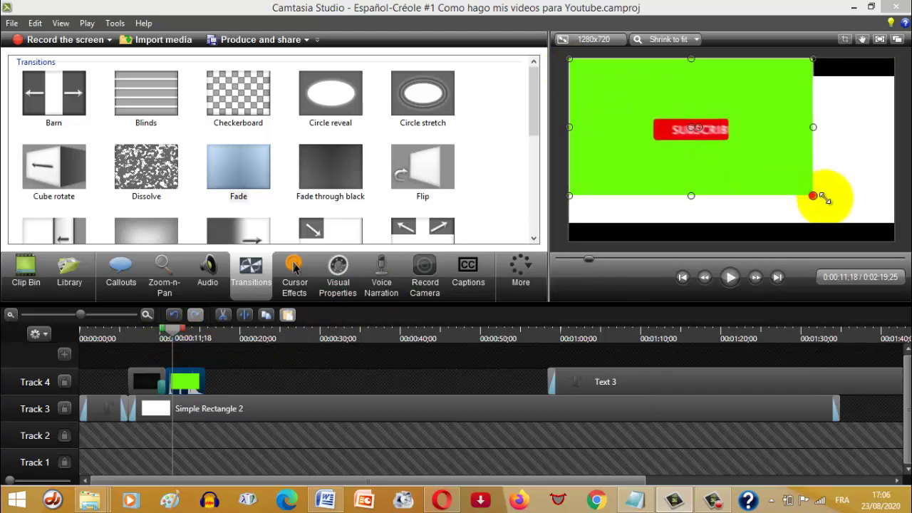
drag(812, 191, 895, 243)
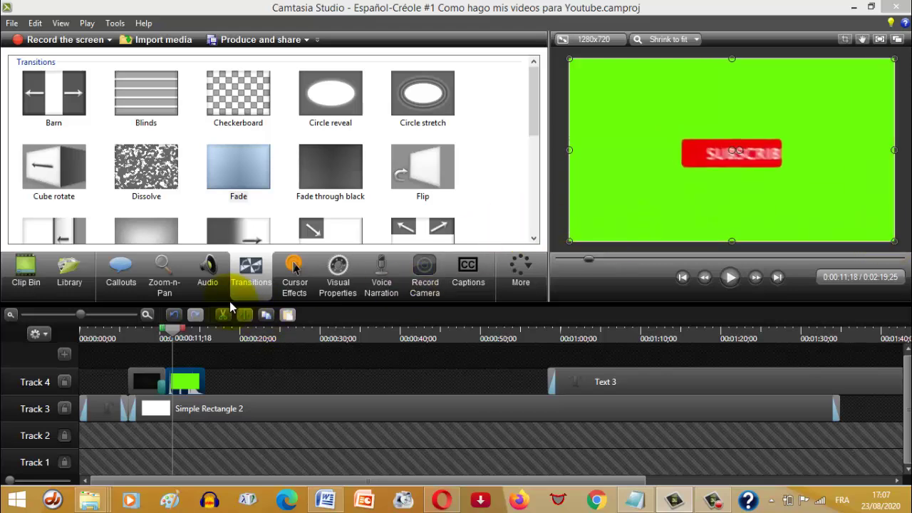
Play the enlarged Subscribe clip to about 0:14 and open its visual properties
click(700, 289)
click(729, 279)
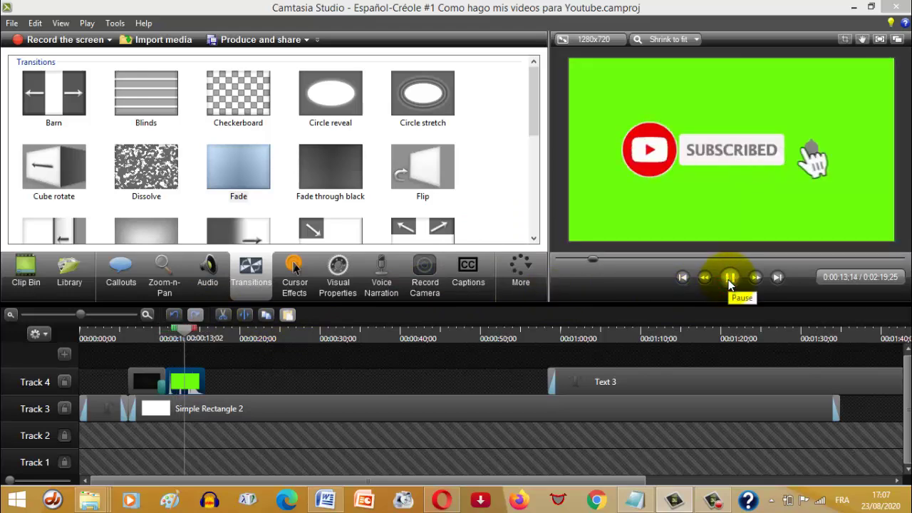
click(729, 281)
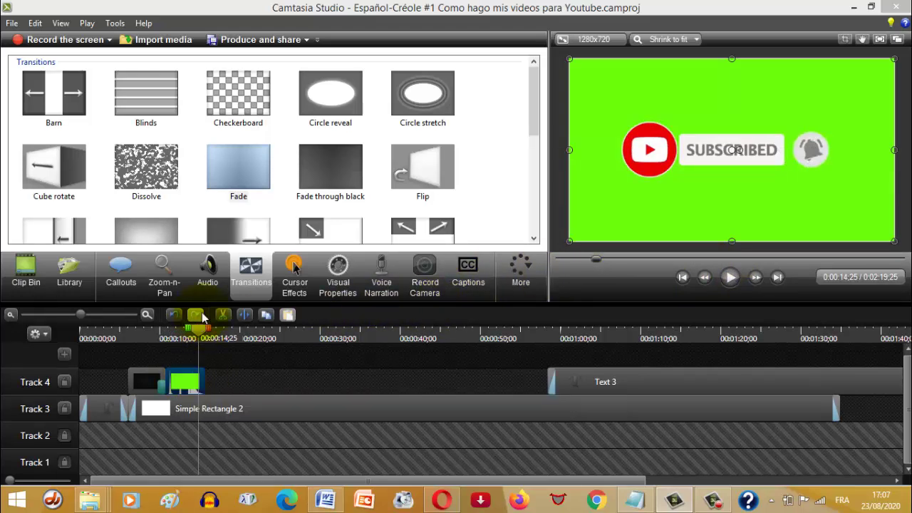
click(337, 275)
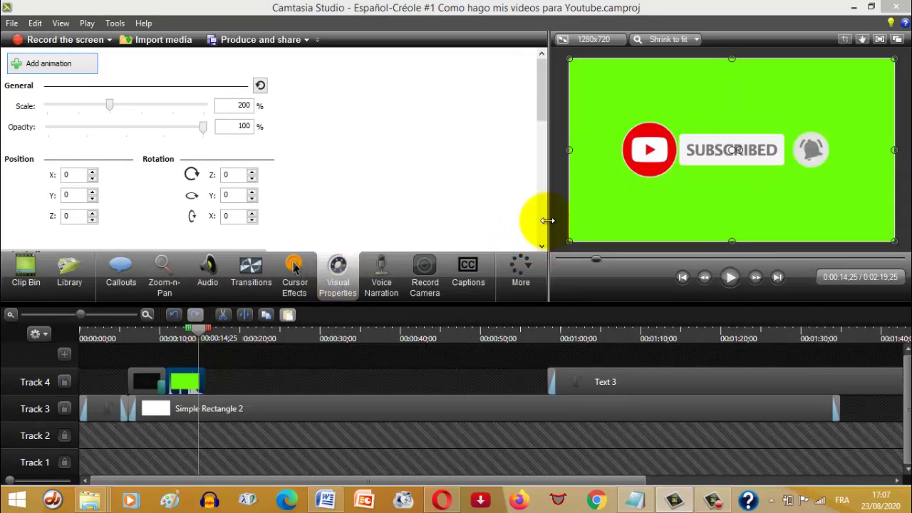
Narrow the tools pane to see which tools get collapsed, and restore its width
drag(546, 218, 350, 203)
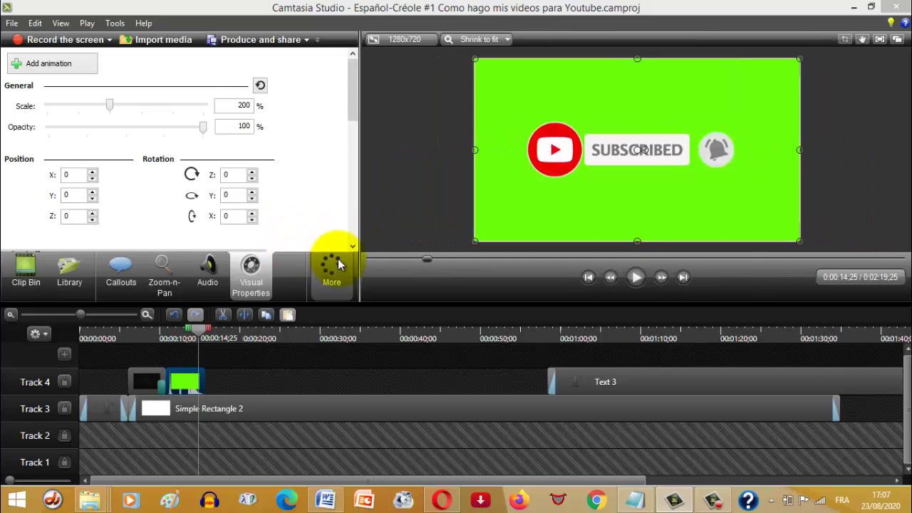
click(329, 274)
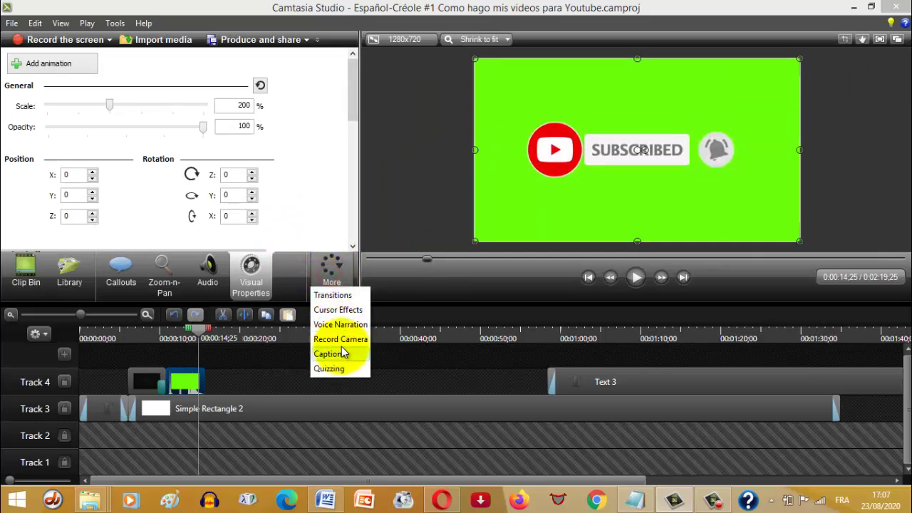
click(332, 215)
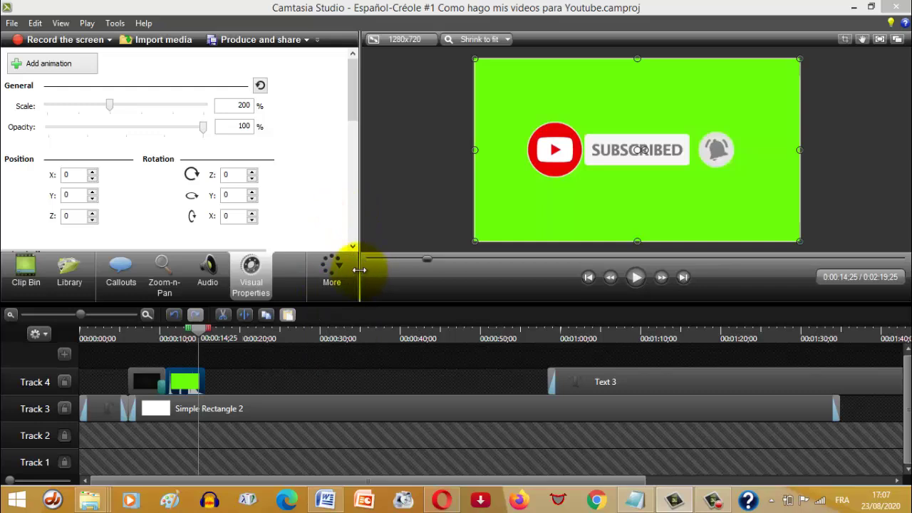
drag(360, 272, 544, 283)
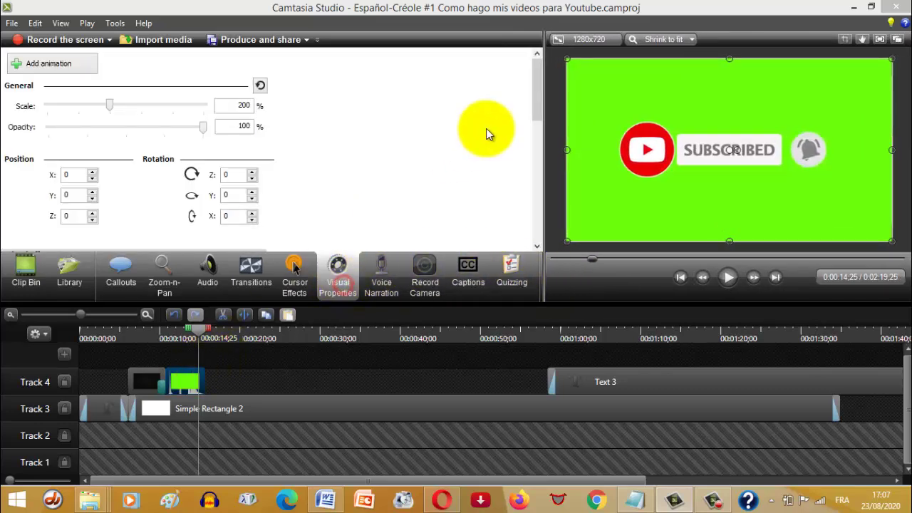
Remove the green background sampled from the Subscribe clip, with tolerance 22 and softness 16
drag(534, 93, 529, 157)
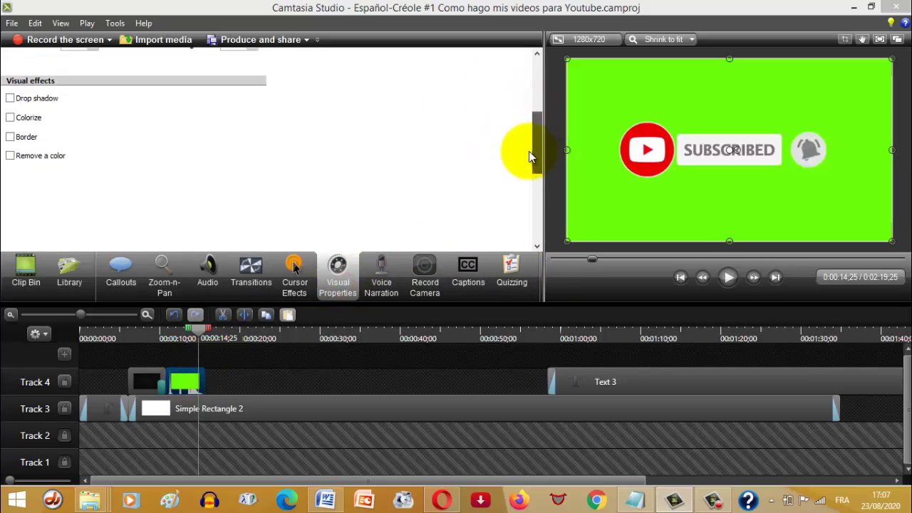
click(18, 158)
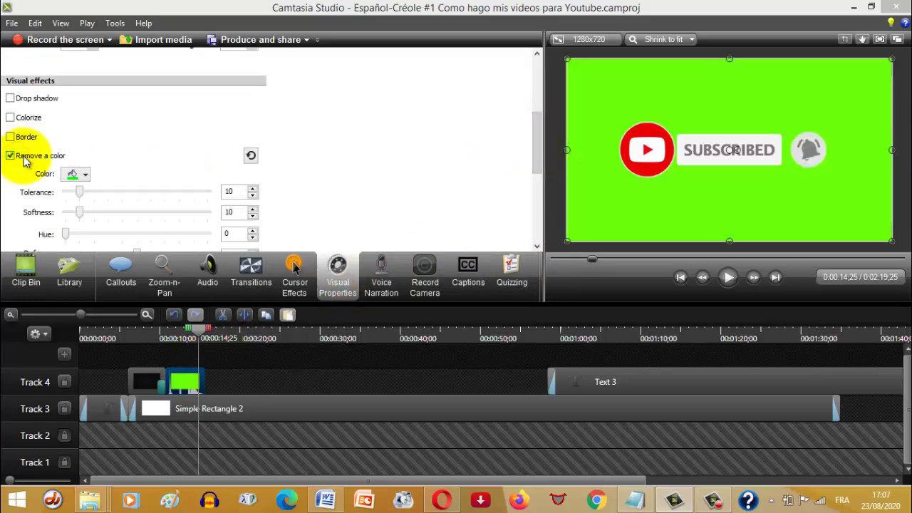
click(85, 176)
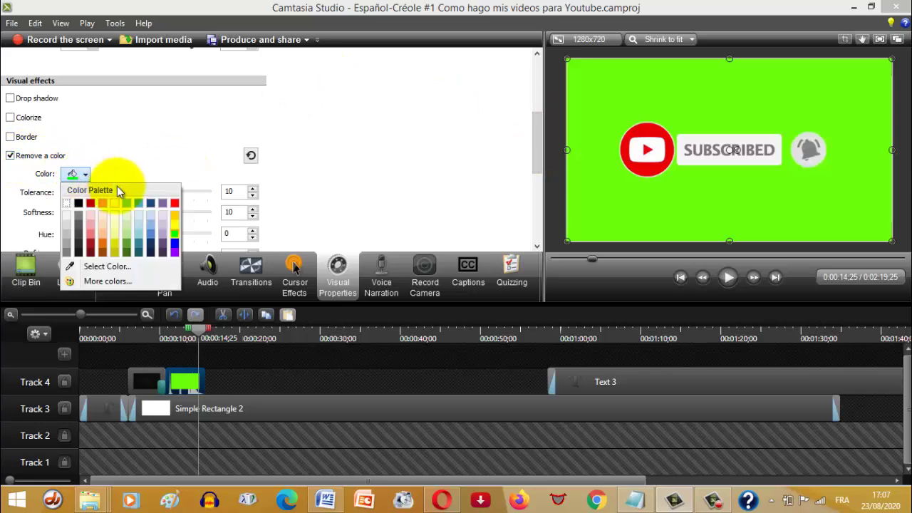
click(97, 263)
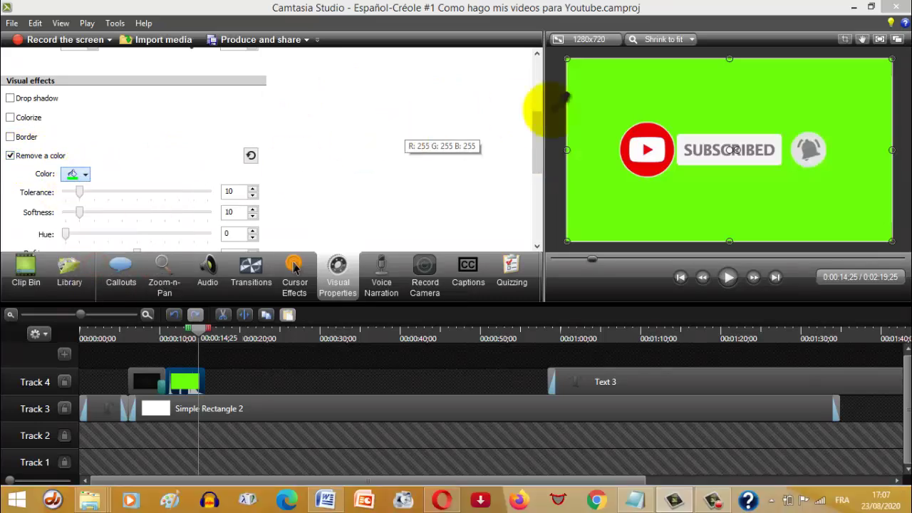
click(604, 110)
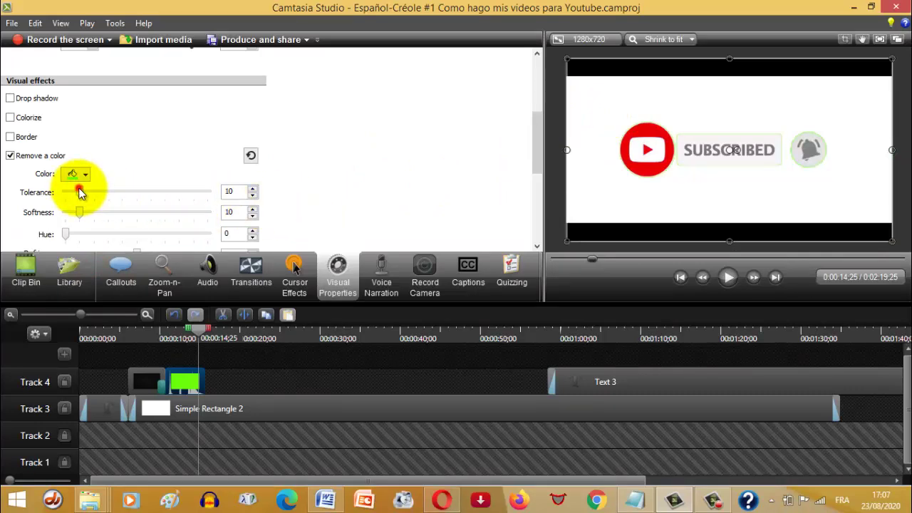
drag(87, 193, 87, 214)
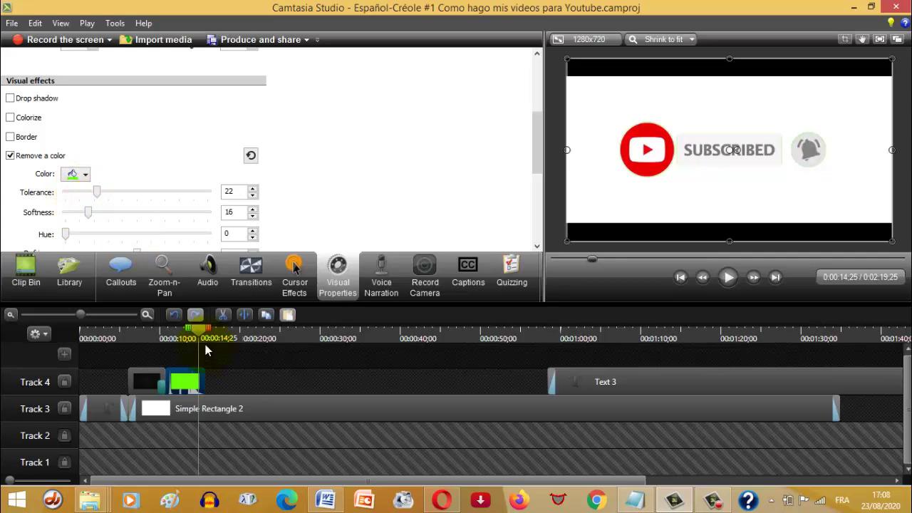
Play the timeline from the Nuevo Intro clip through the Subscribe animation to check the background removal
drag(144, 336, 138, 338)
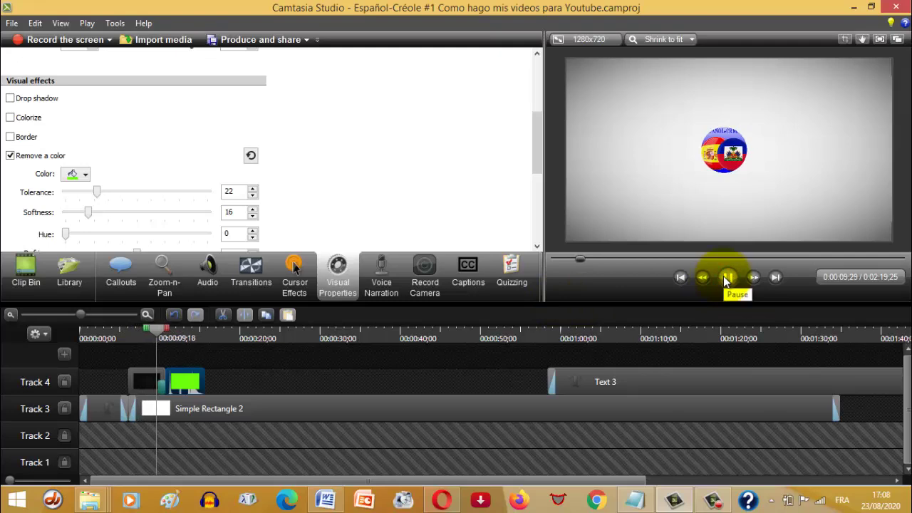
click(725, 280)
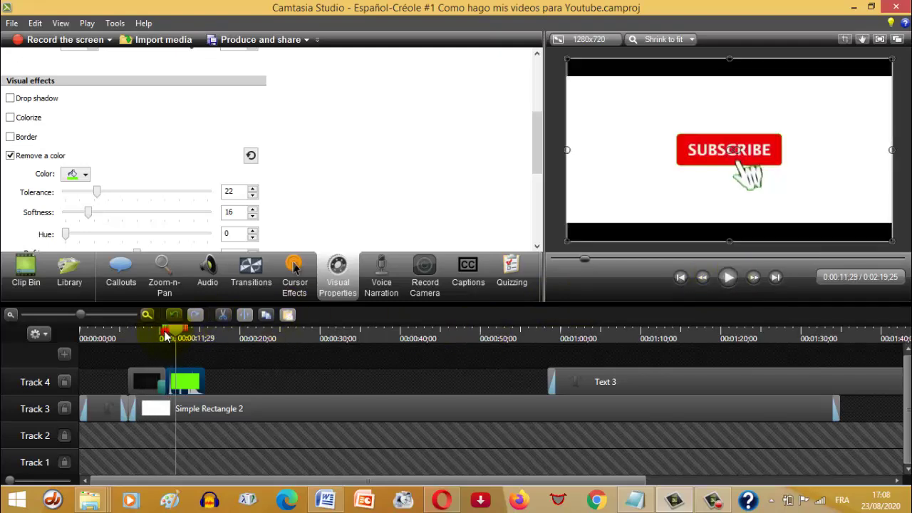
mouse_move(163, 336)
mouse_down()
mouse_move(179, 328)
mouse_move(165, 334)
mouse_up()
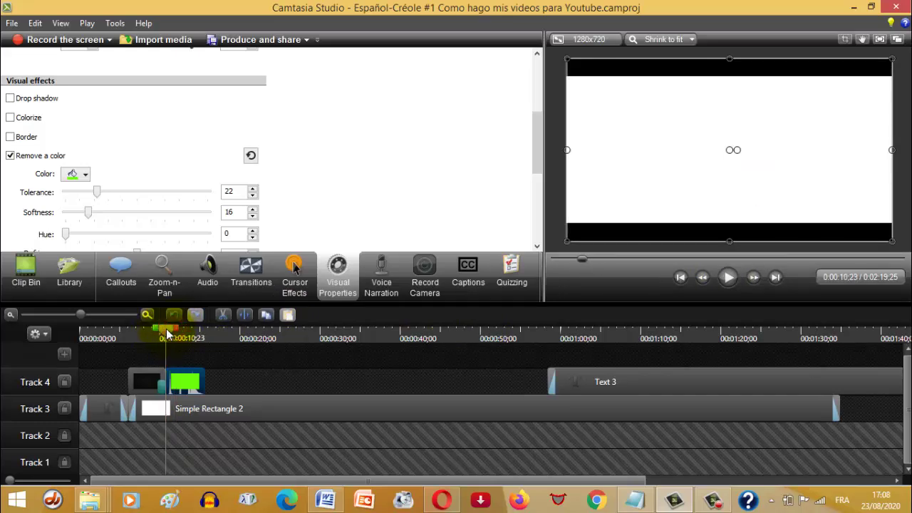
click(726, 278)
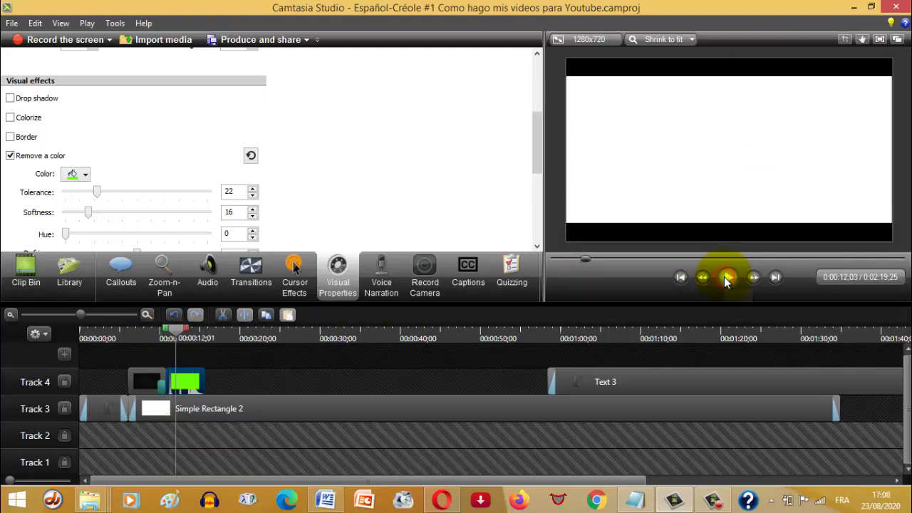
click(726, 279)
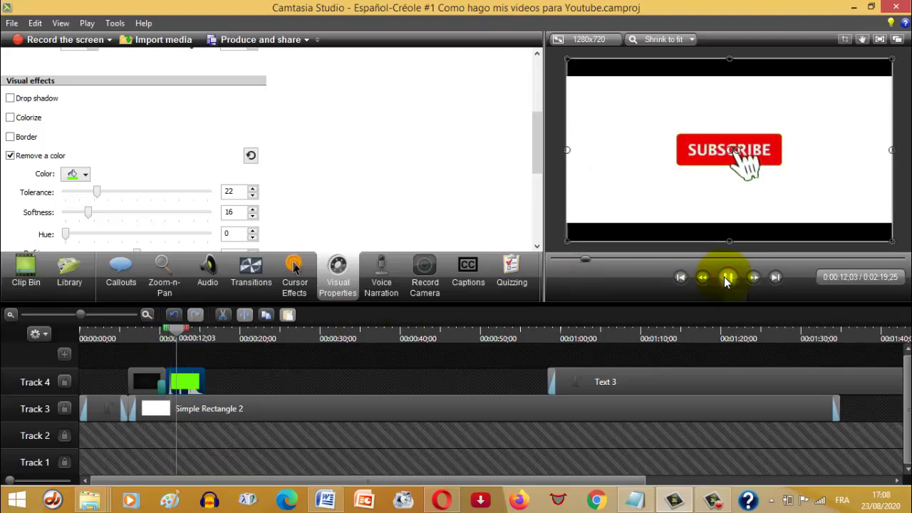
click(726, 278)
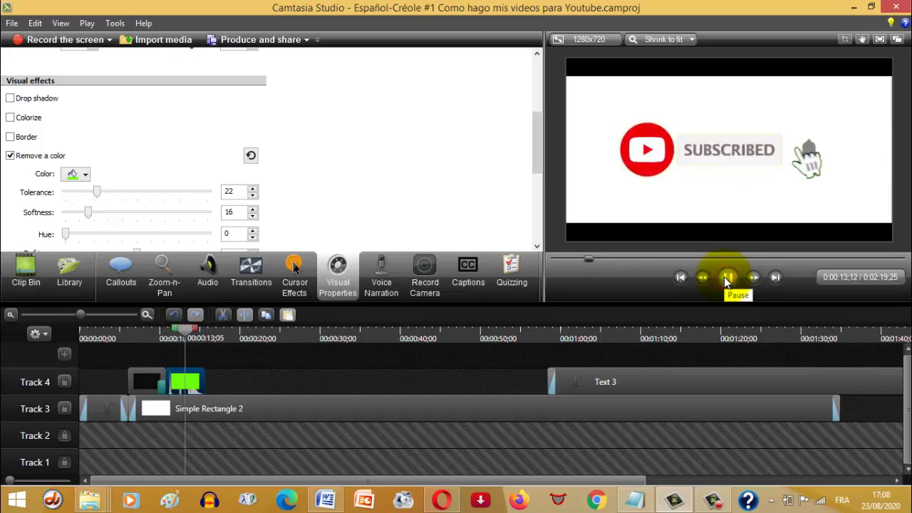
click(726, 278)
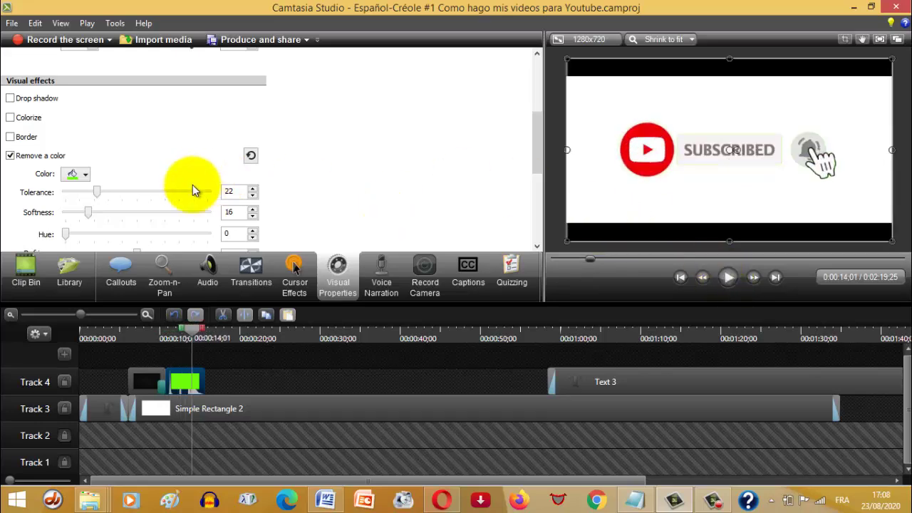
Raise the colour removal tolerance of the Subscribe clip to 27 and play the rest of the animation
drag(97, 192, 104, 194)
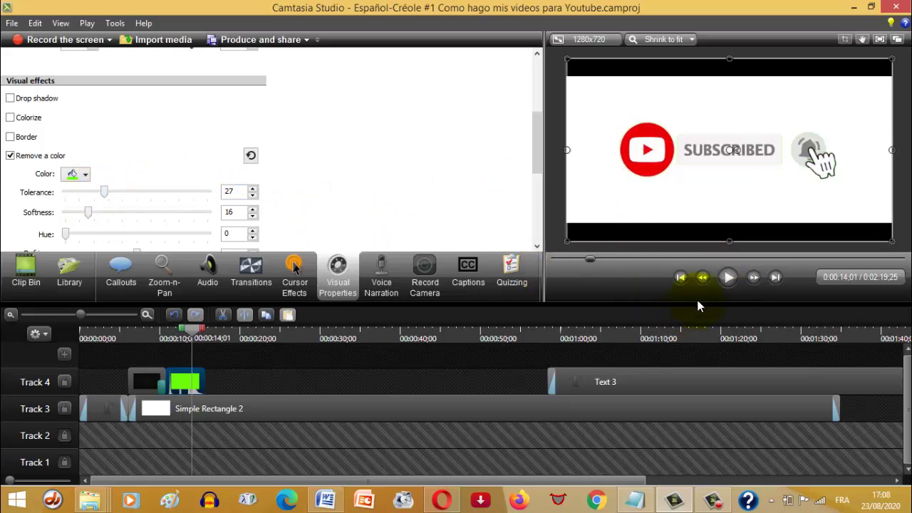
click(730, 278)
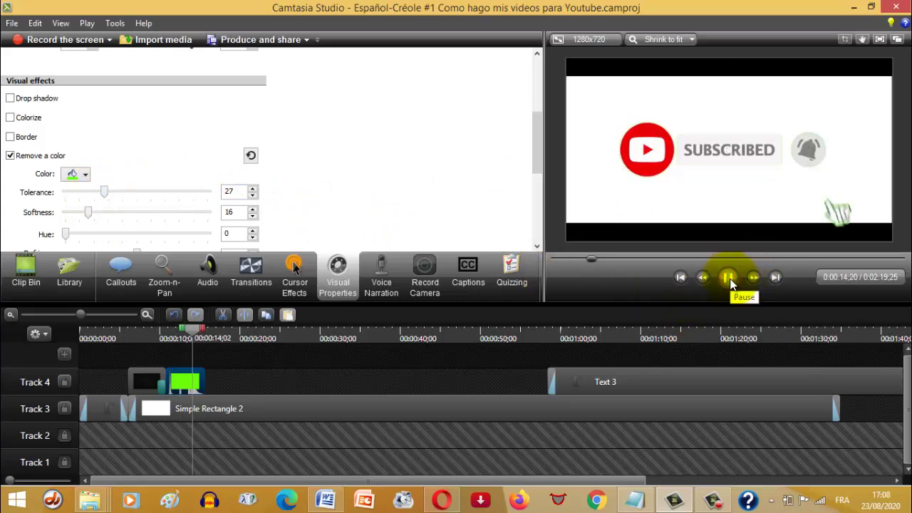
click(728, 278)
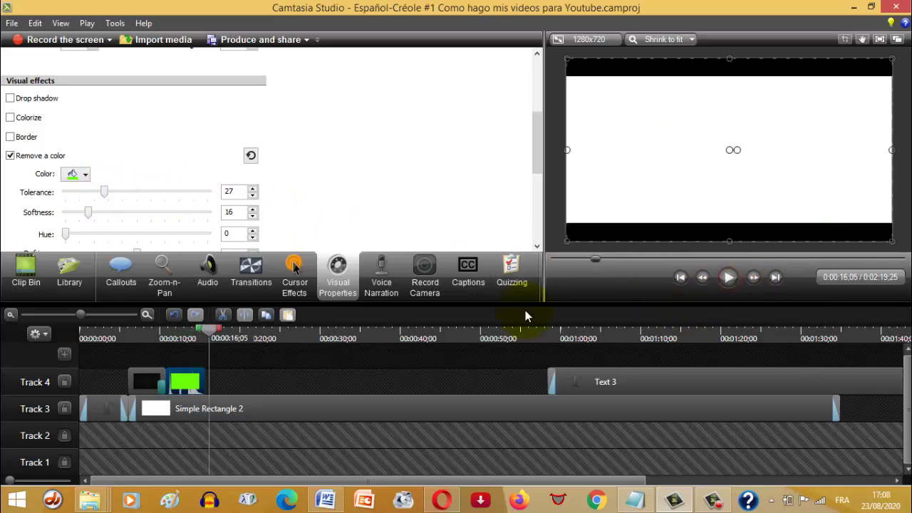
Place the playhead at the end of the Subscribe clip, unlock Track 1 and save the project
click(207, 328)
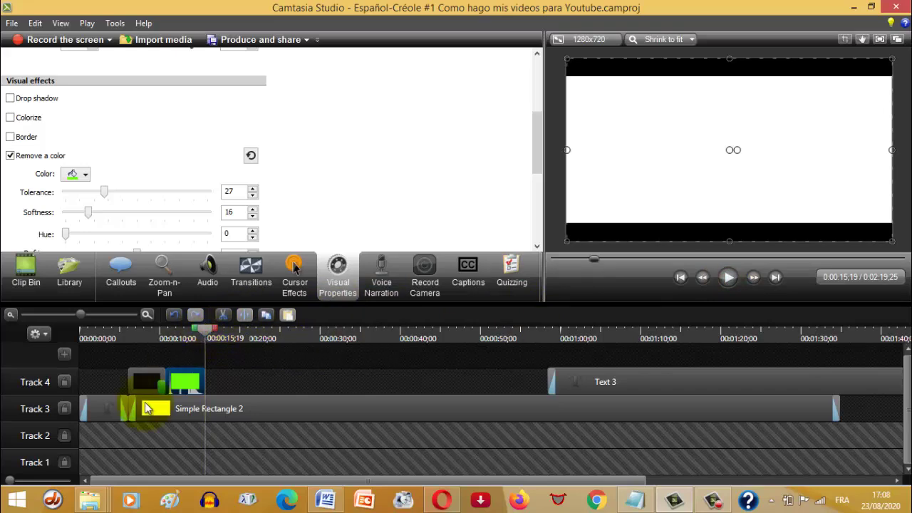
click(62, 463)
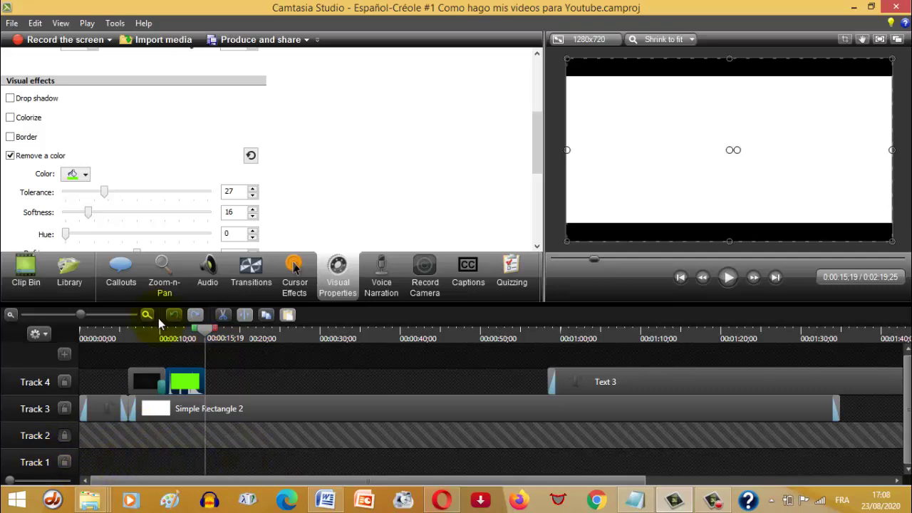
click(11, 23)
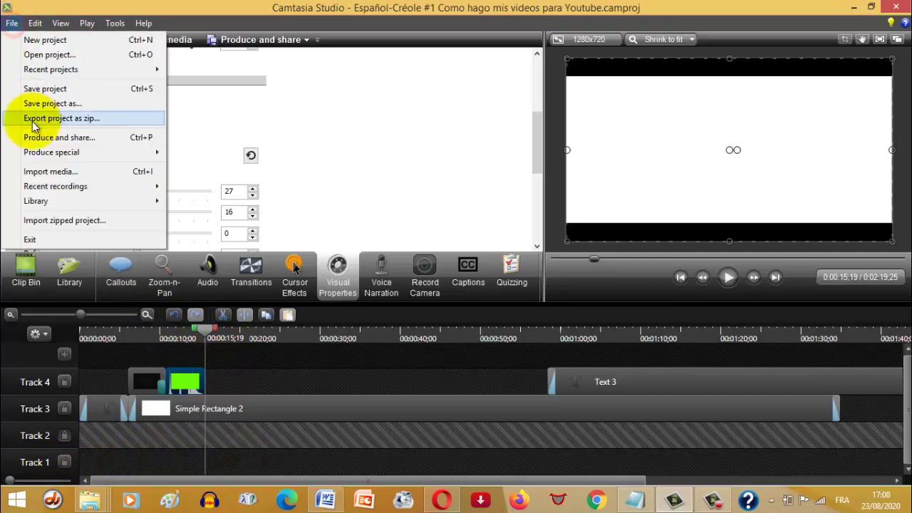
click(43, 88)
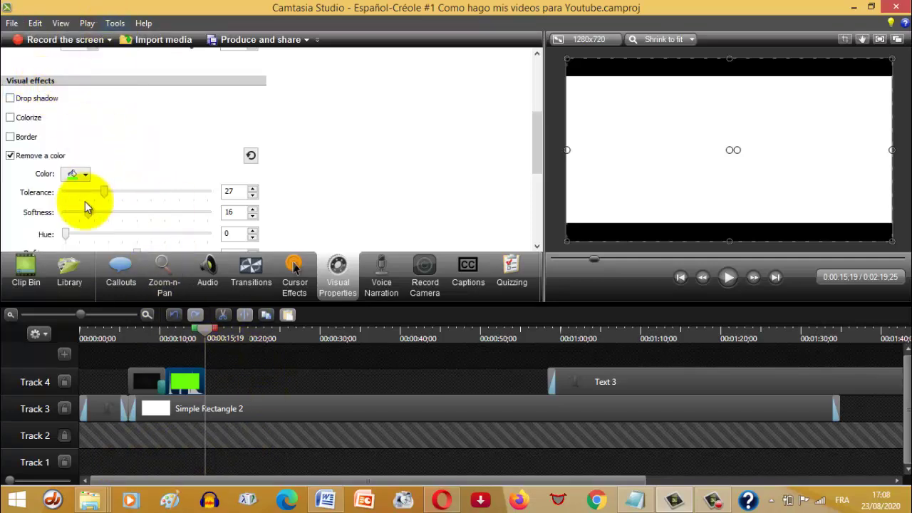
Import the music file Tratak.mp3 from the Musica sin Copyright folder of Español-Créole
click(14, 271)
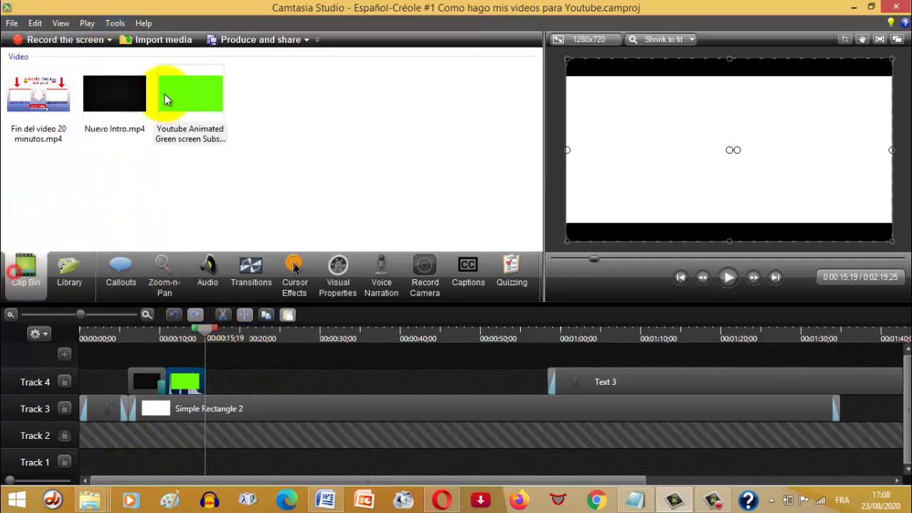
click(150, 43)
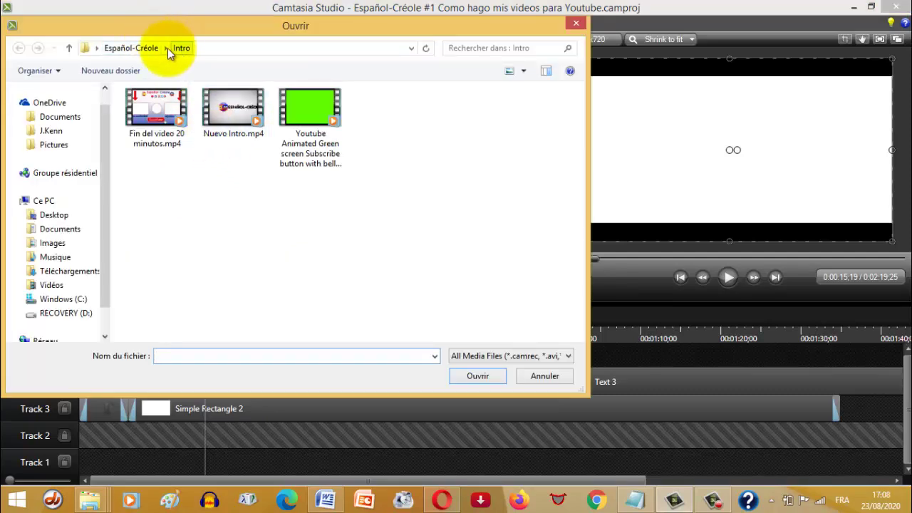
click(130, 47)
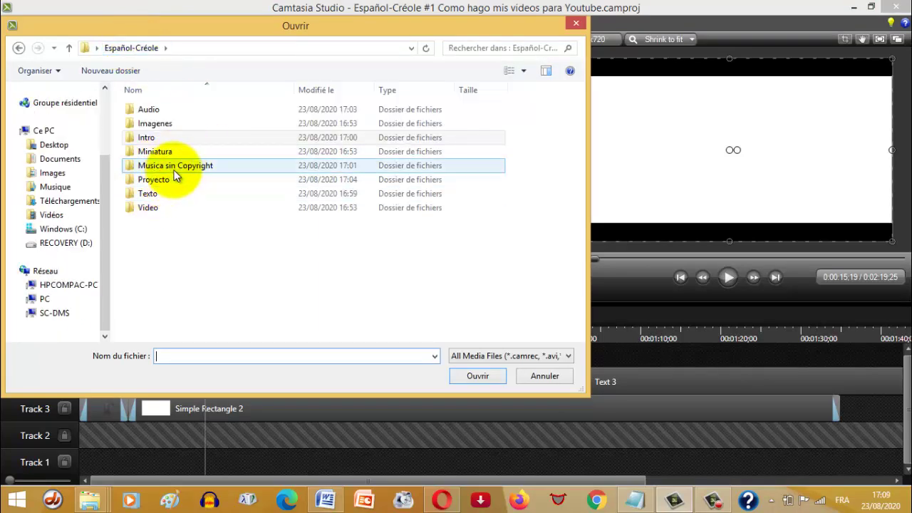
double_click(176, 168)
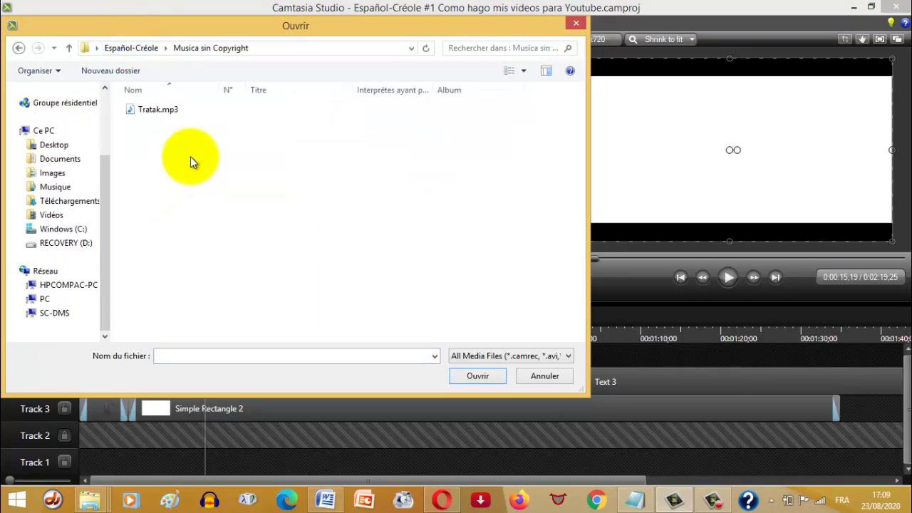
click(162, 107)
click(477, 378)
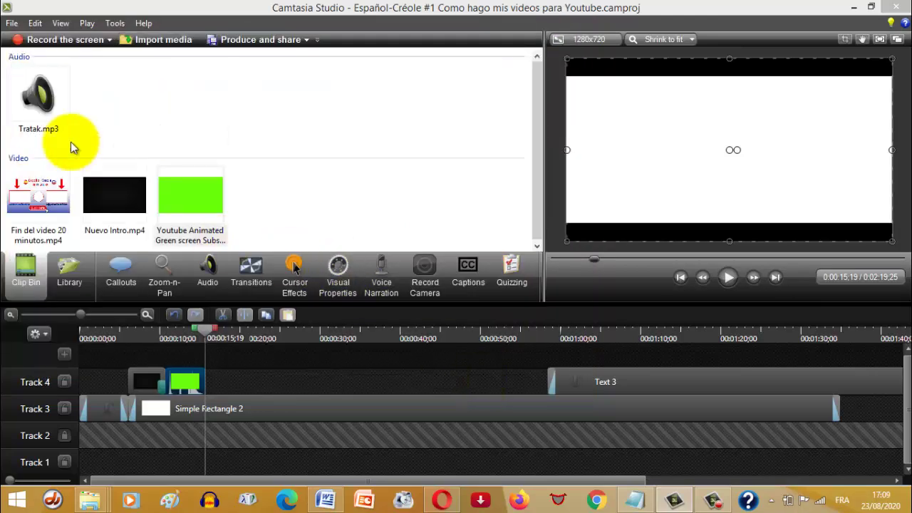
Add Tratak.mp3 to Track 1, align it with the start of the timeline and return the playhead there
click(32, 94)
drag(118, 463, 105, 467)
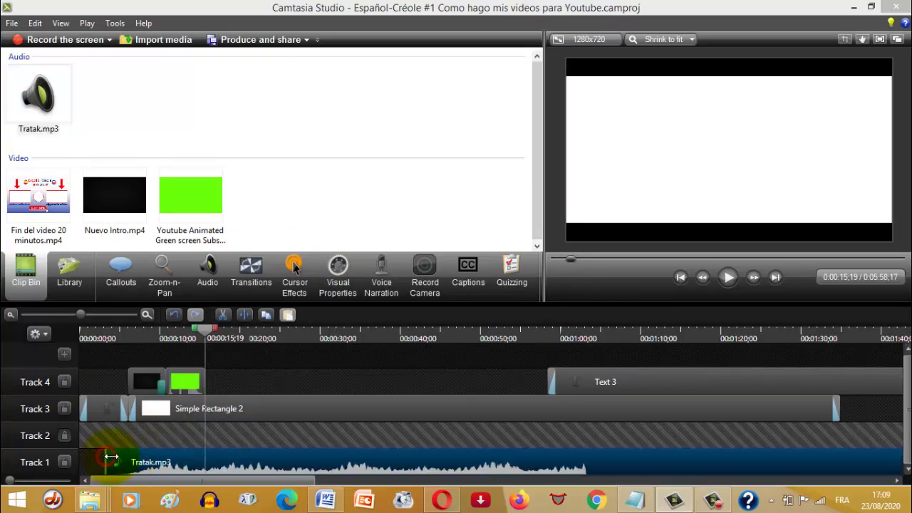
drag(122, 460, 128, 463)
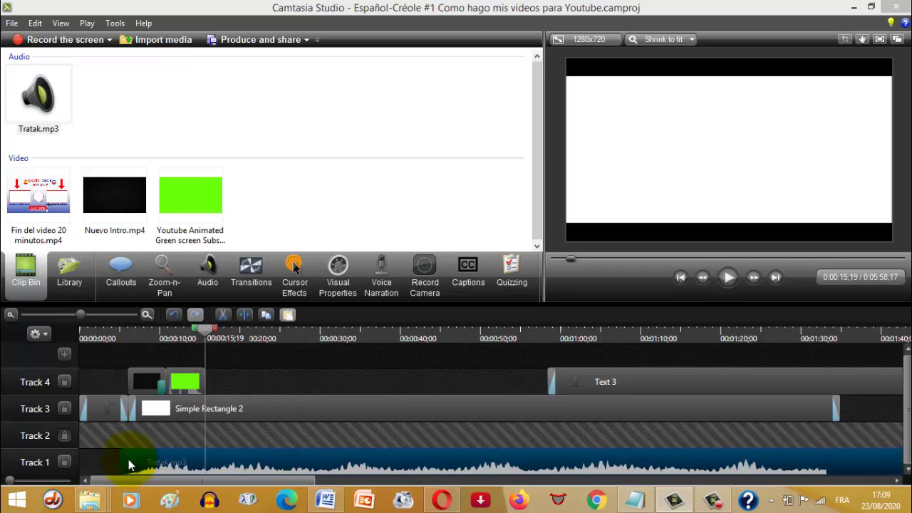
drag(130, 456, 157, 456)
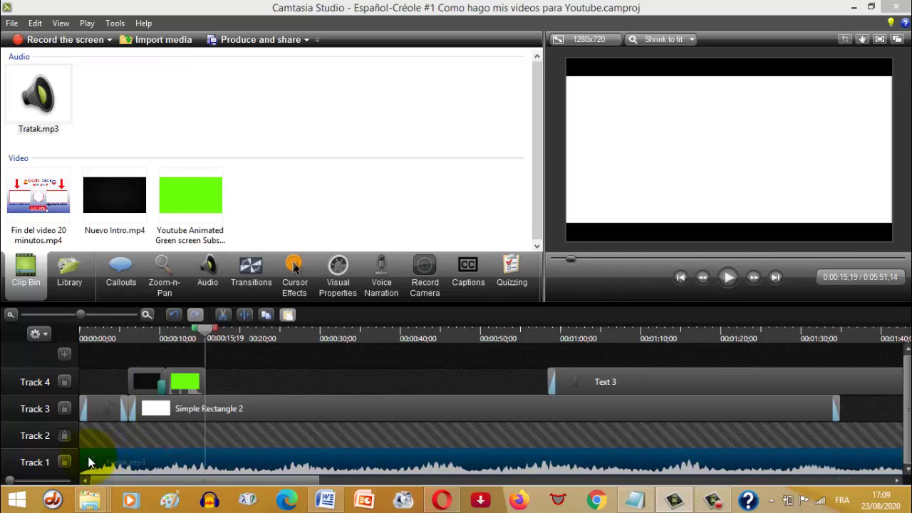
click(83, 339)
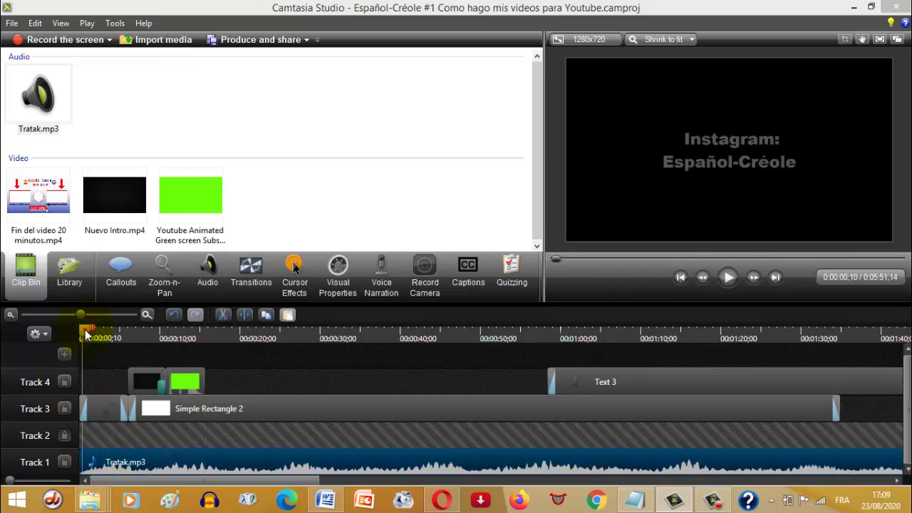
Play the timeline from the start through the Nuevo Intro clip on Track 4 and save the project
drag(86, 334, 71, 336)
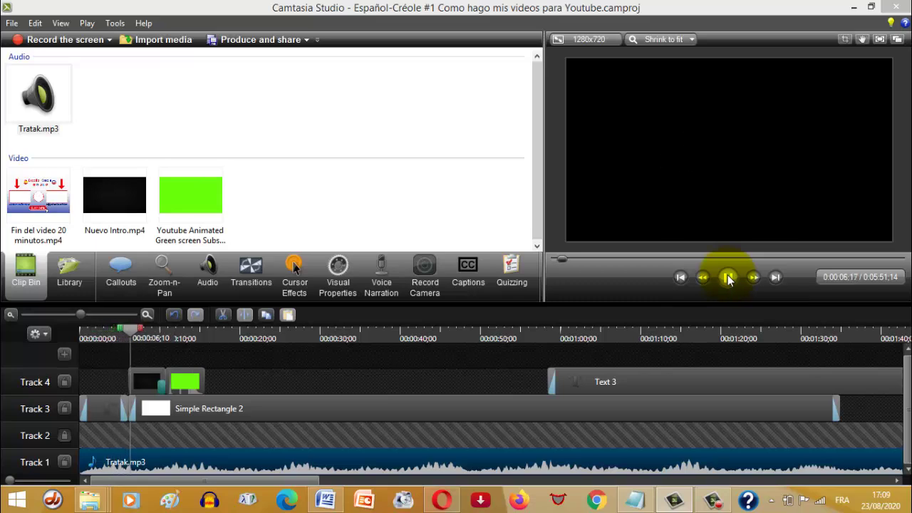
click(727, 278)
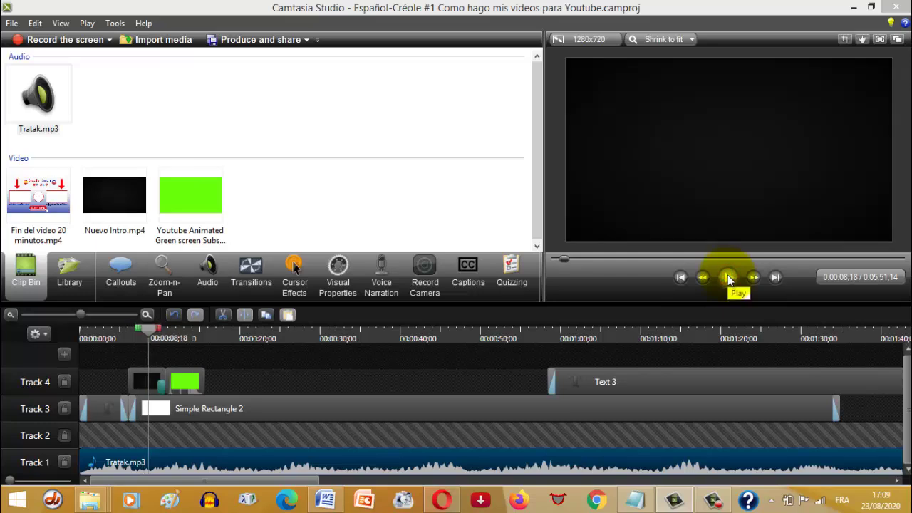
click(728, 278)
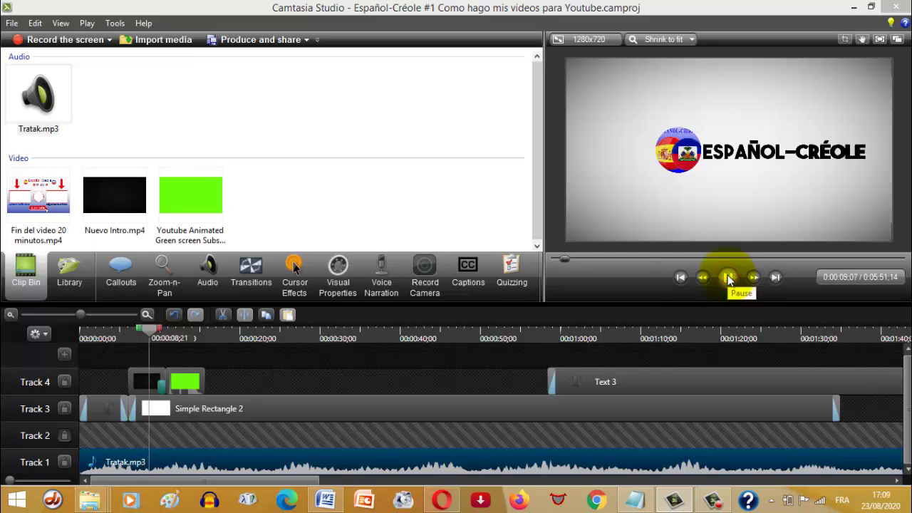
click(728, 279)
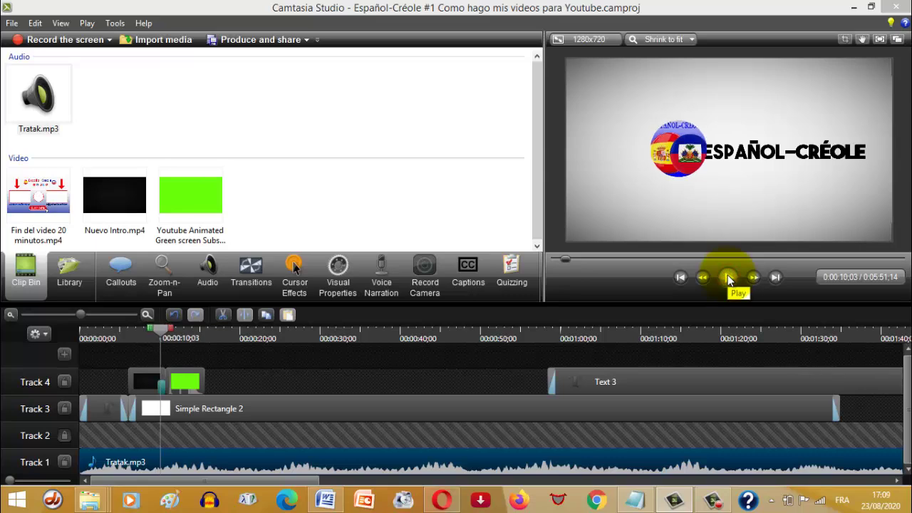
key(ctrl+s)
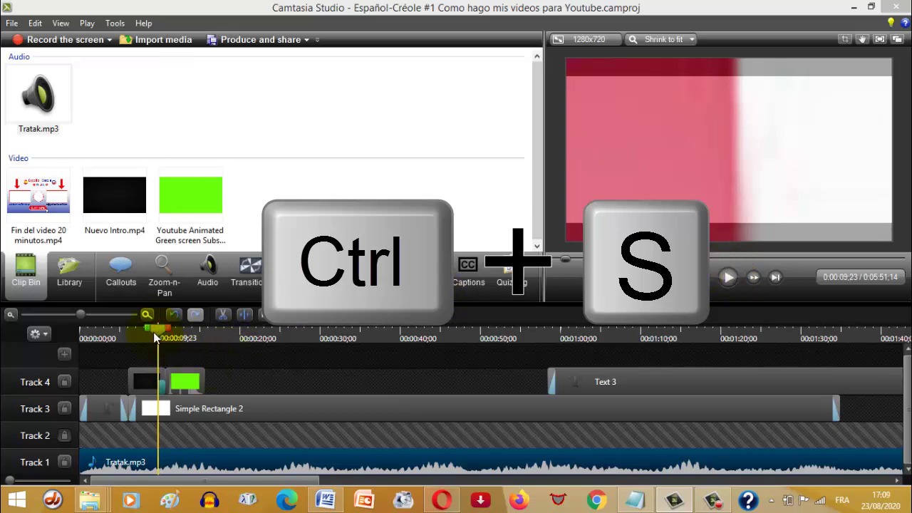
Crop the top and bottom of the intro clip on Track 4 to the edges of the white rectangle, with the playhead at 0:00:09;25
mouse_move(148, 334)
mouse_down()
mouse_move(132, 336)
mouse_move(159, 340)
mouse_up()
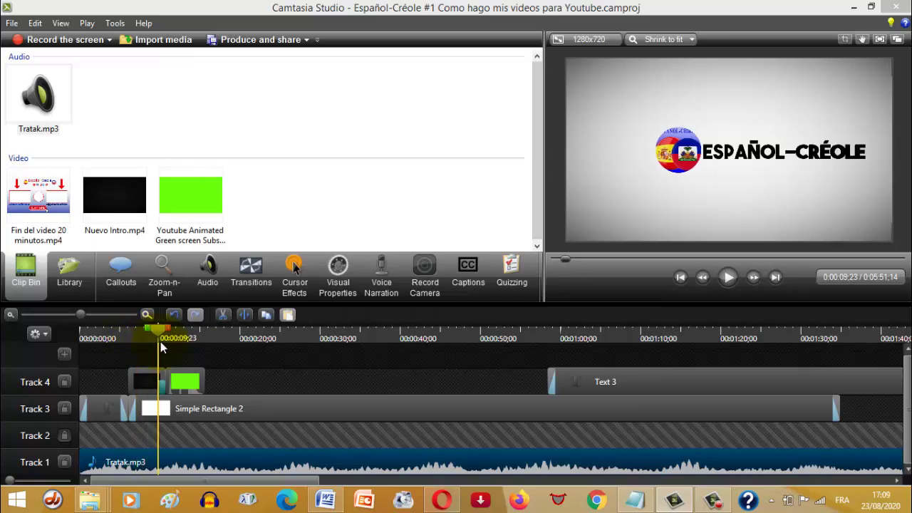
click(165, 344)
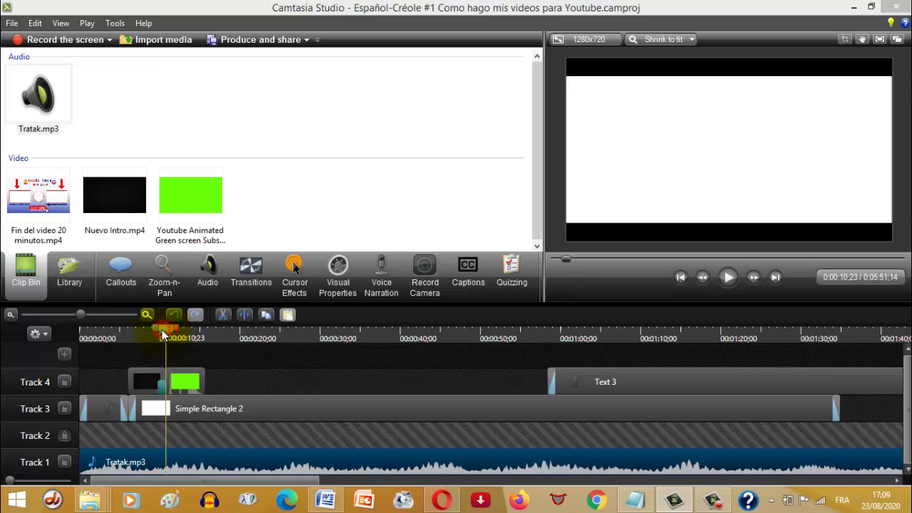
drag(160, 334, 157, 336)
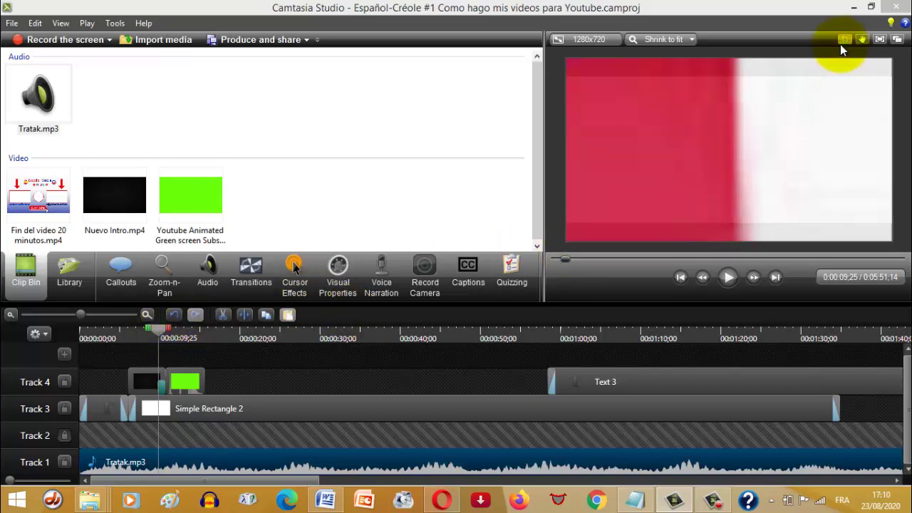
click(142, 382)
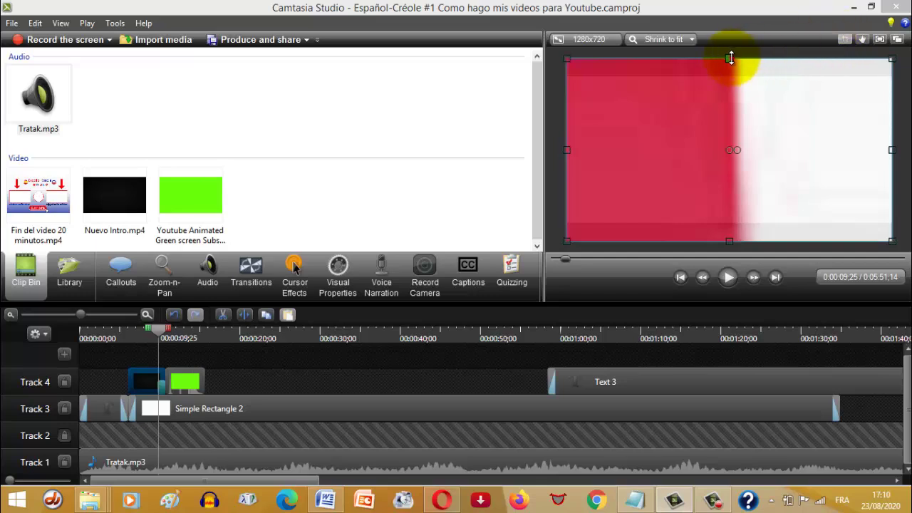
drag(730, 58, 736, 76)
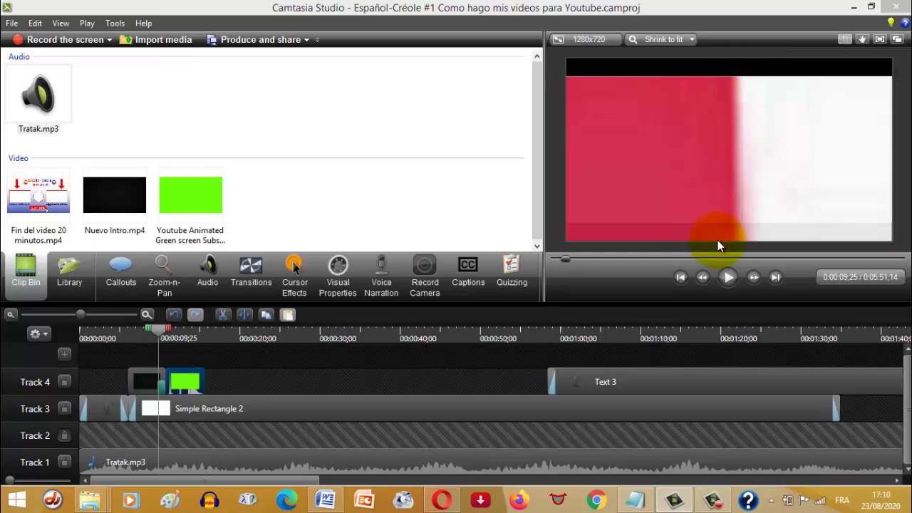
click(845, 41)
click(702, 218)
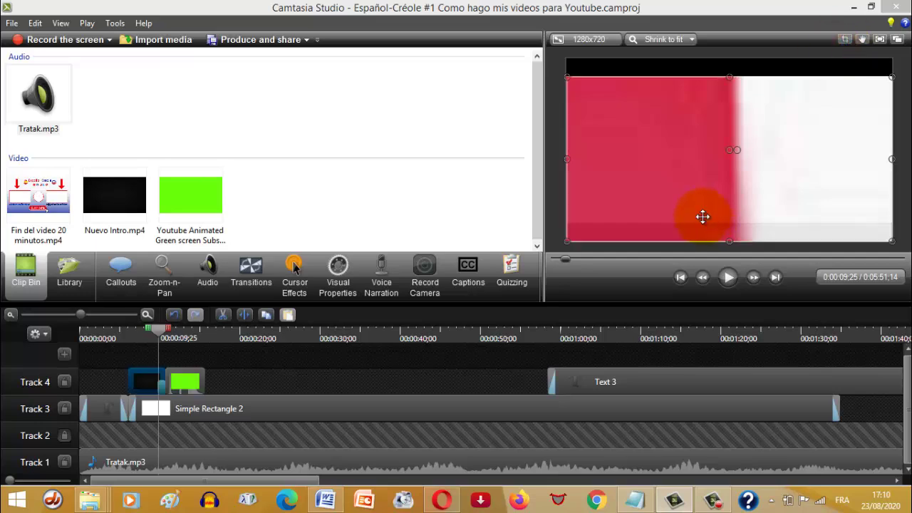
click(845, 39)
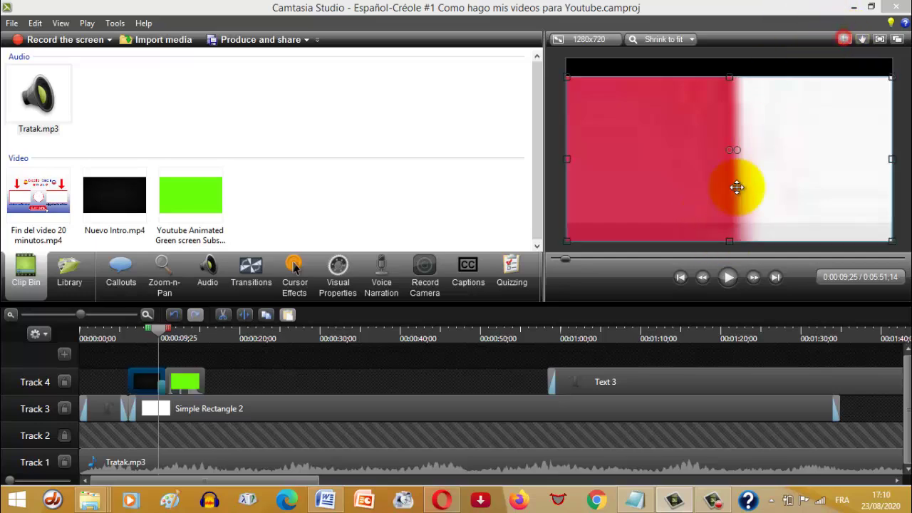
mouse_move(729, 235)
mouse_down()
mouse_move(723, 214)
mouse_move(725, 221)
mouse_up()
click(846, 40)
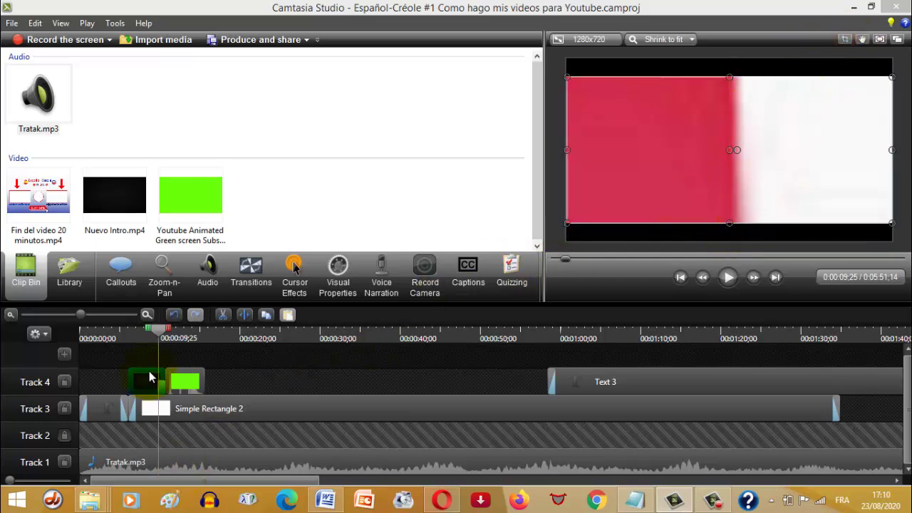
Play the timeline from the start of the intro clip through the end of the green-screen subscribe animation to check the cropped framing
click(142, 337)
click(128, 334)
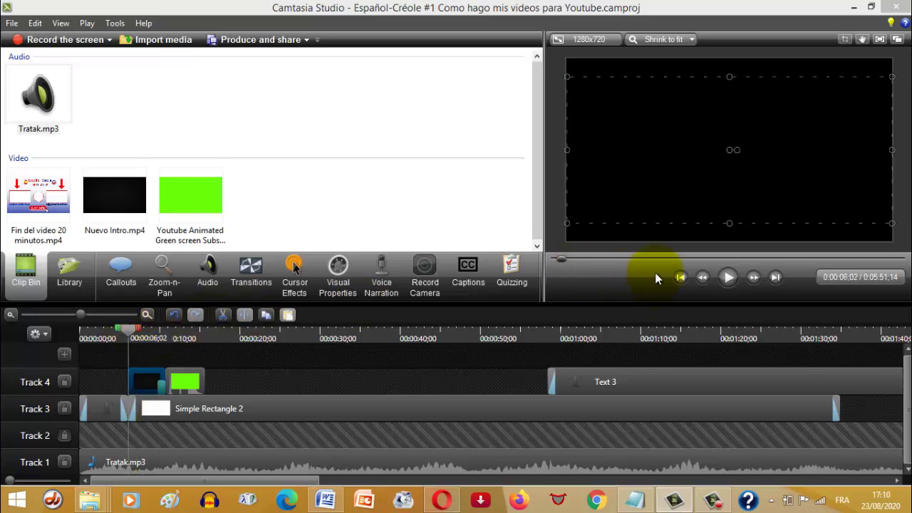
click(728, 280)
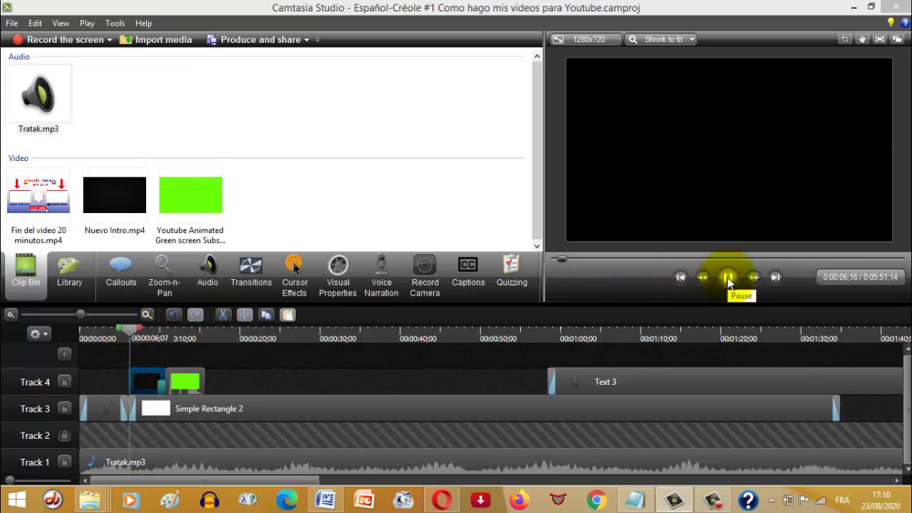
click(727, 279)
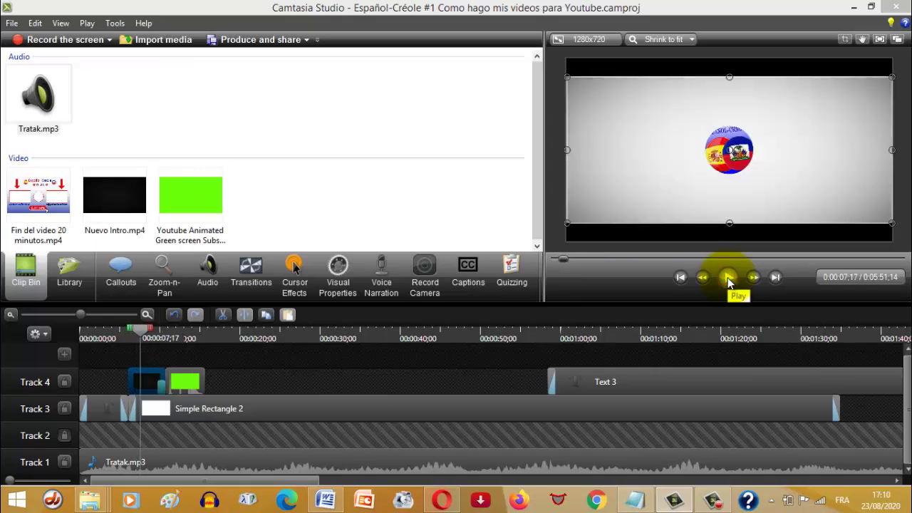
click(727, 278)
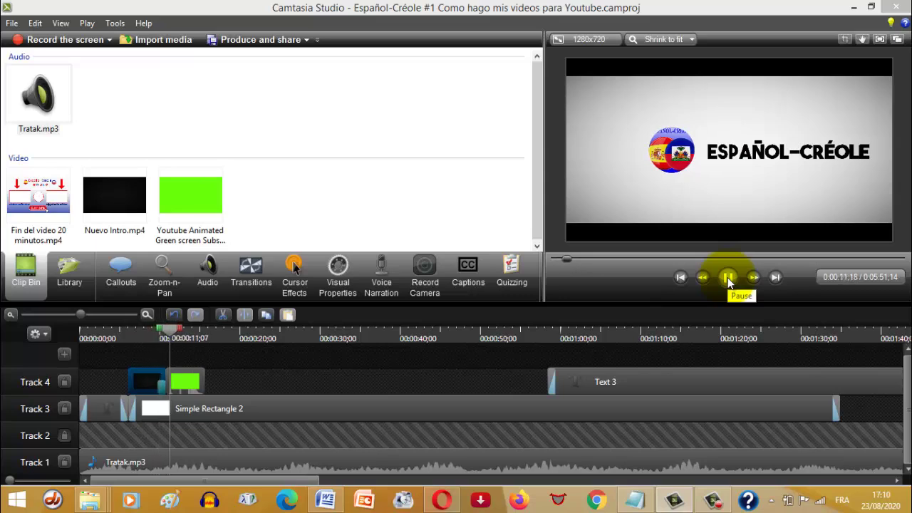
click(727, 278)
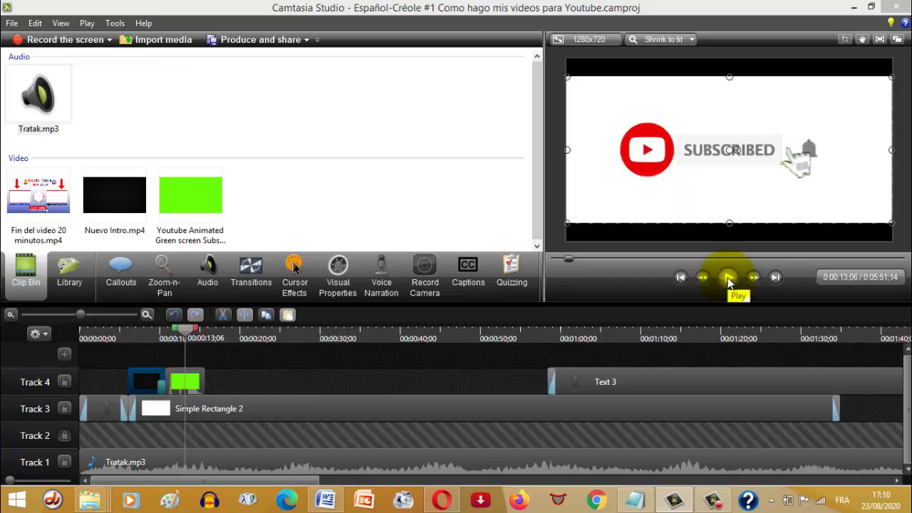
click(727, 278)
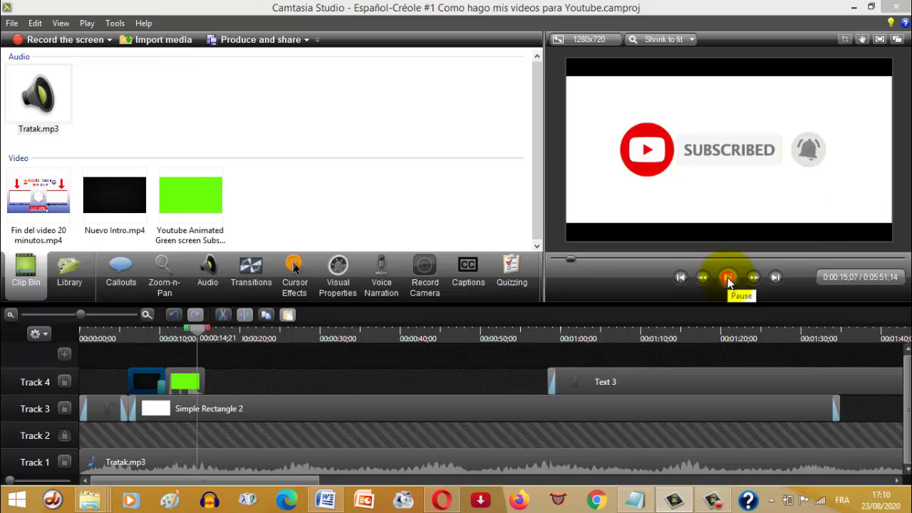
click(727, 278)
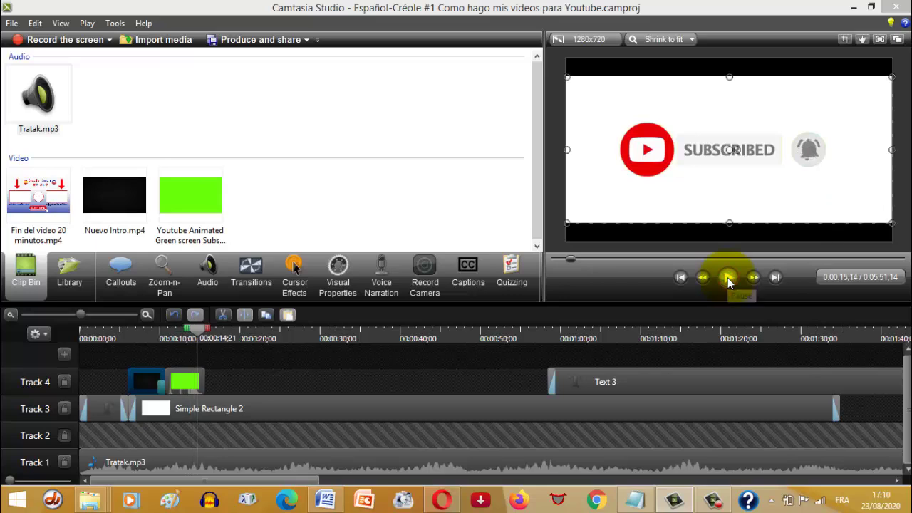
Extend the intro clip's crop back to the full top and bottom of the canvas, with the playhead at 0:00:08;18
click(149, 338)
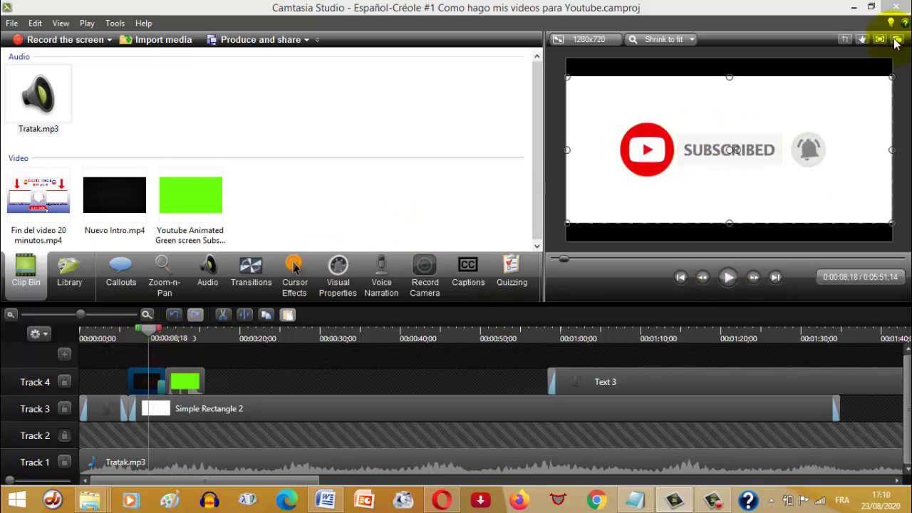
click(843, 38)
drag(728, 77, 724, 64)
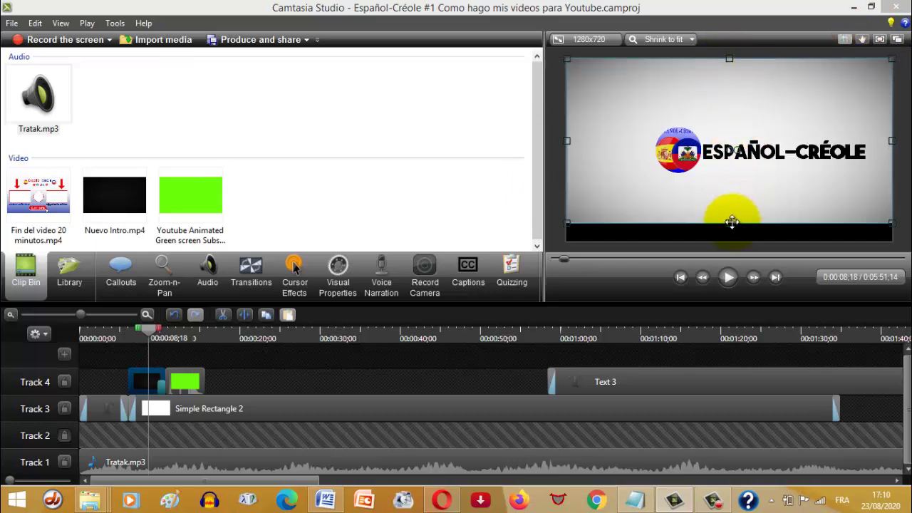
drag(729, 223, 729, 242)
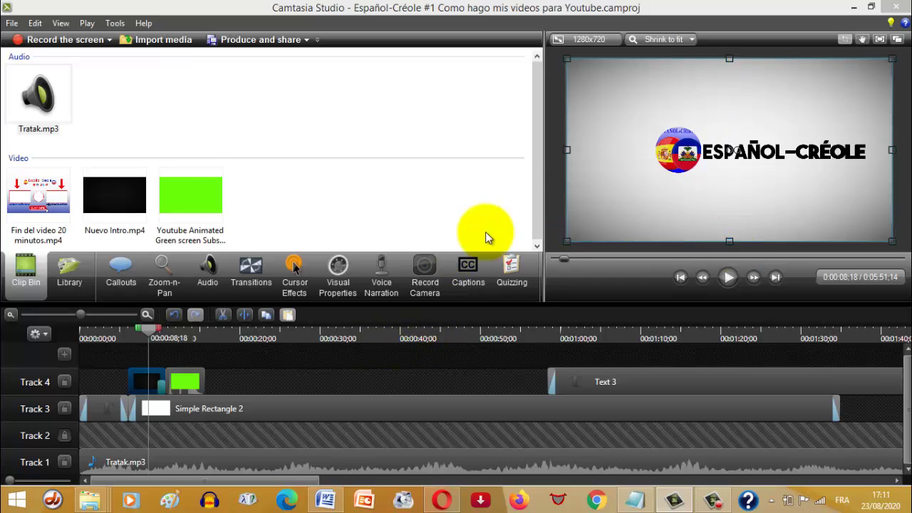
click(841, 39)
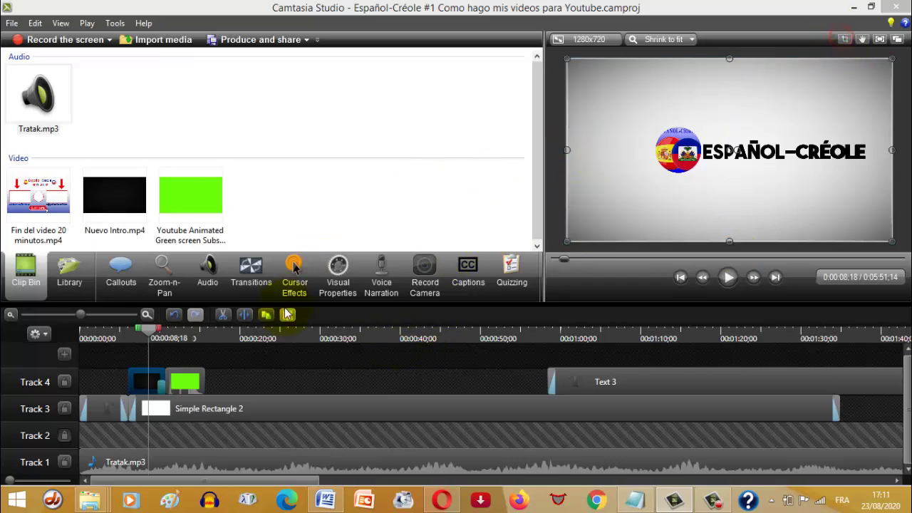
Move the Text 3 callout on Track 4 to start directly after the green-screen subscribe clip and play back its entrance
click(204, 336)
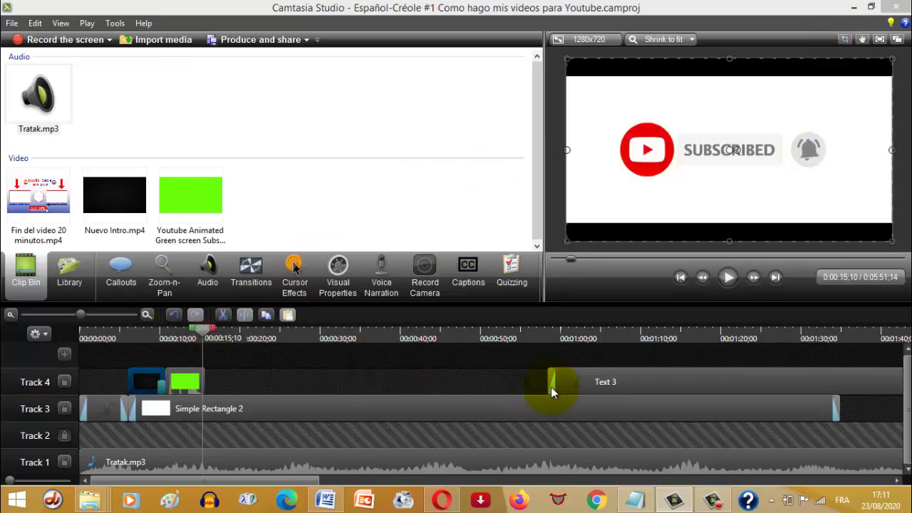
drag(551, 387, 220, 359)
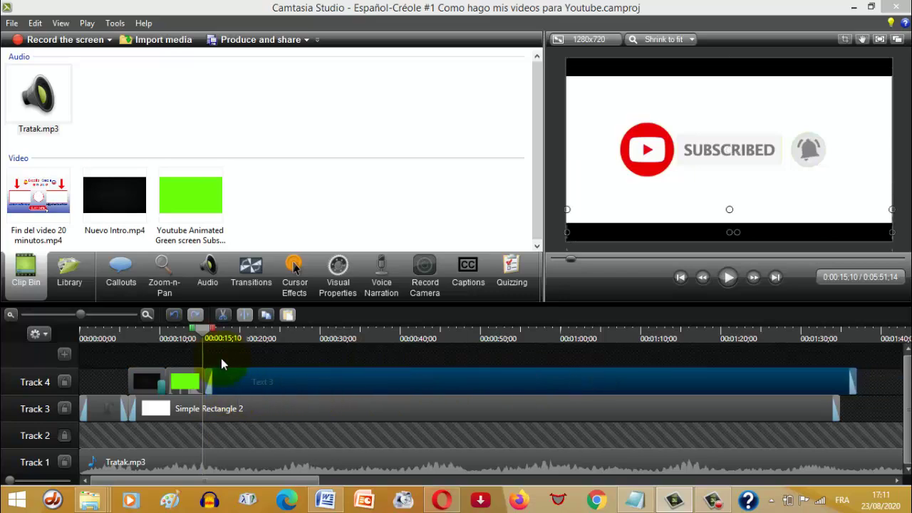
click(728, 277)
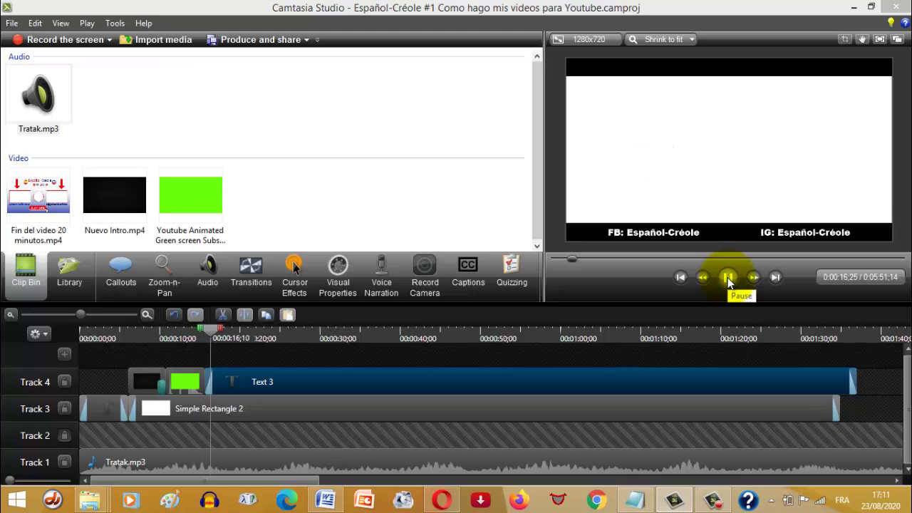
click(727, 277)
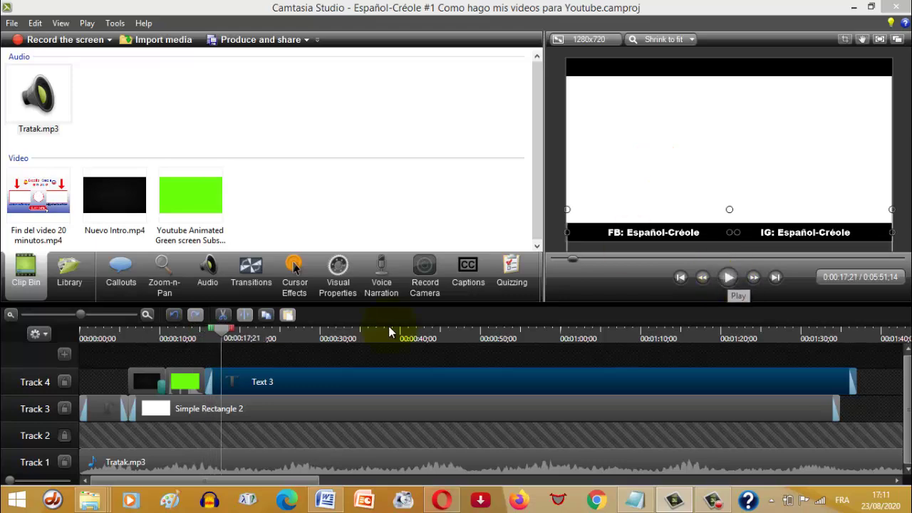
Place the playhead at 0:00:16;19, just after the start of Text 3, and save the project
drag(218, 334, 213, 337)
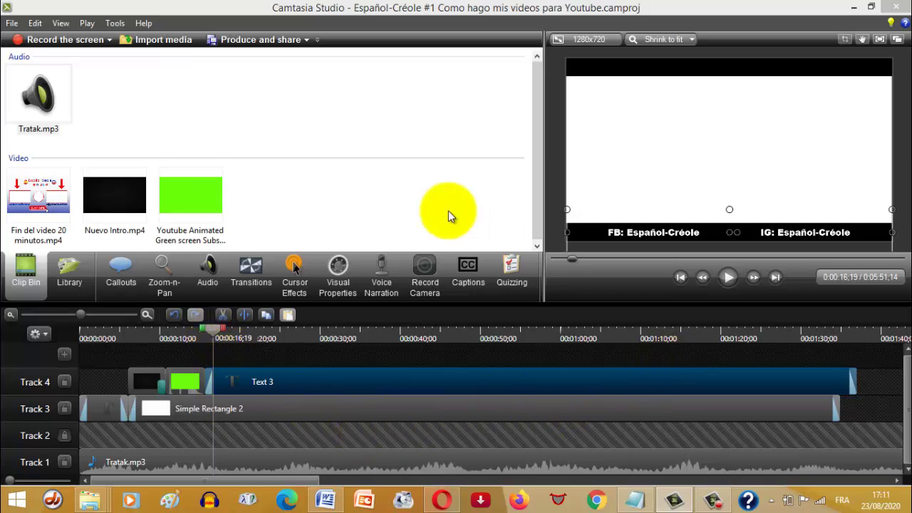
click(12, 23)
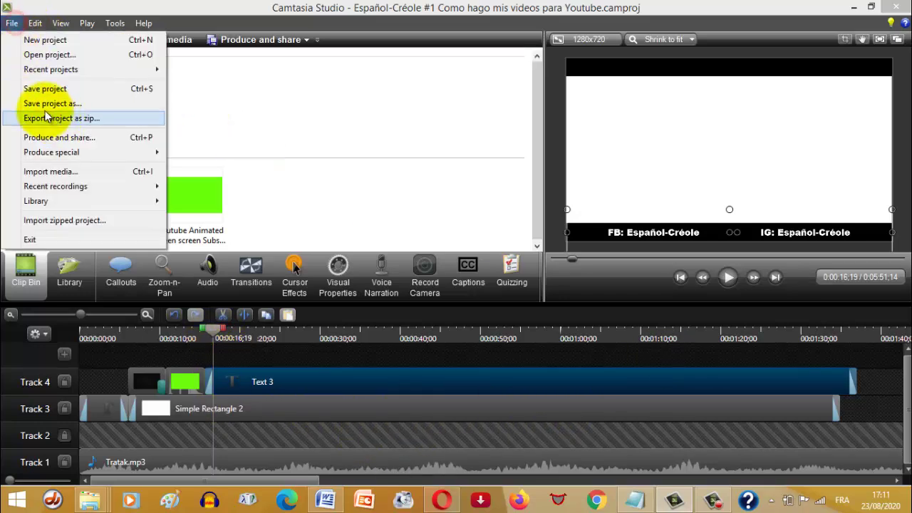
key(ctrl+s)
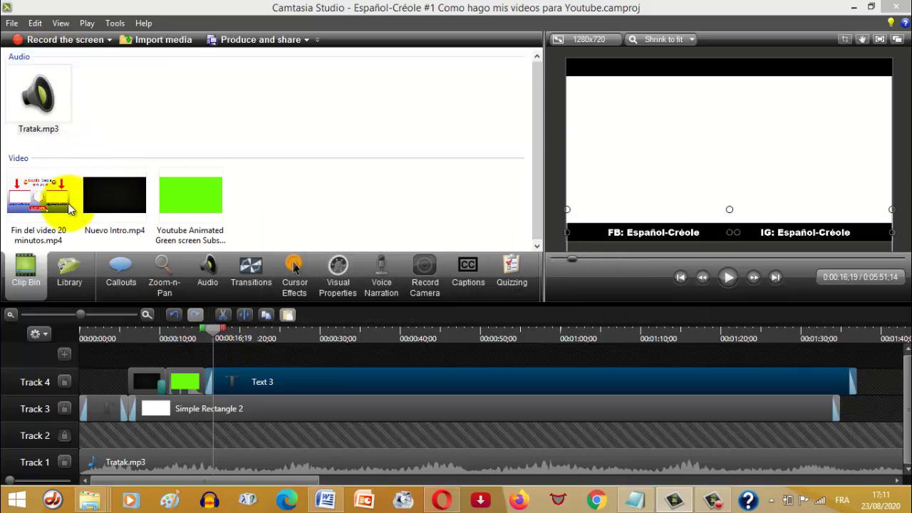
Add a text callout at 0:00:16;19 above Text 3 and delete all of its FB and IG placeholder text
click(126, 280)
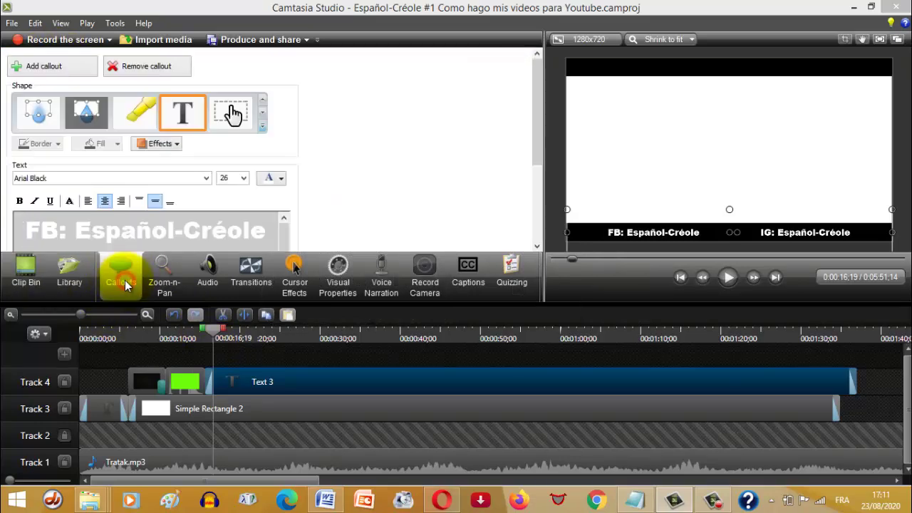
click(62, 72)
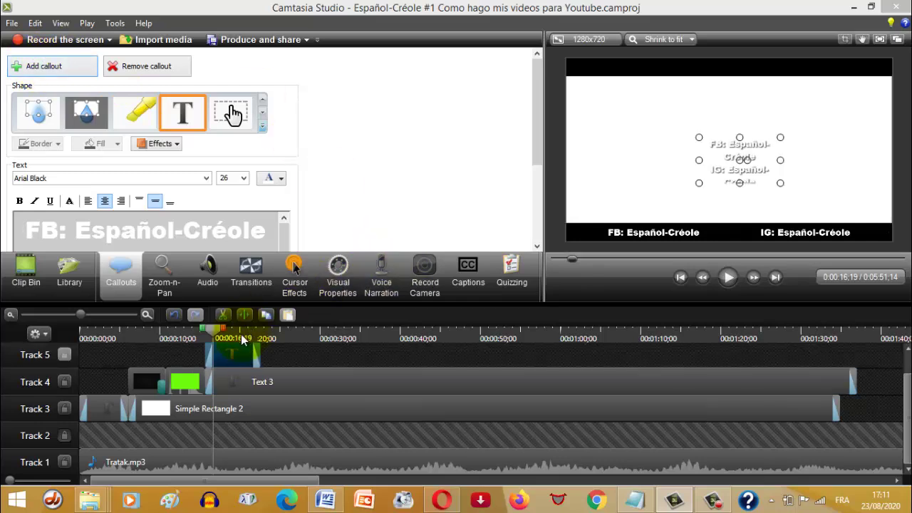
drag(539, 118, 534, 153)
click(164, 179)
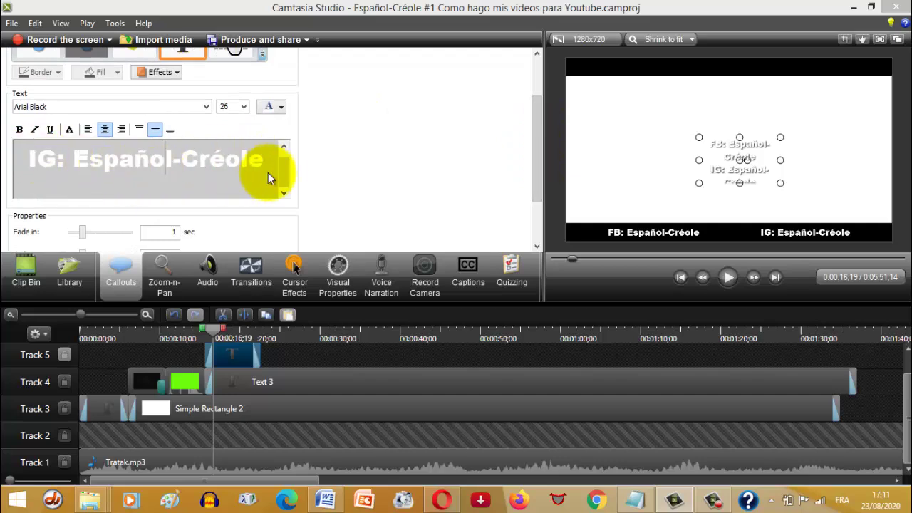
drag(284, 171, 284, 151)
drag(26, 159, 284, 191)
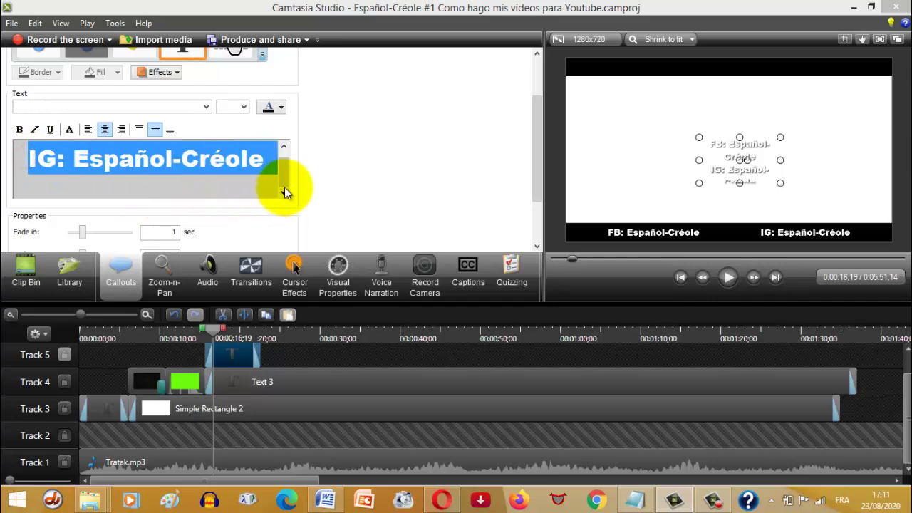
key(Delete)
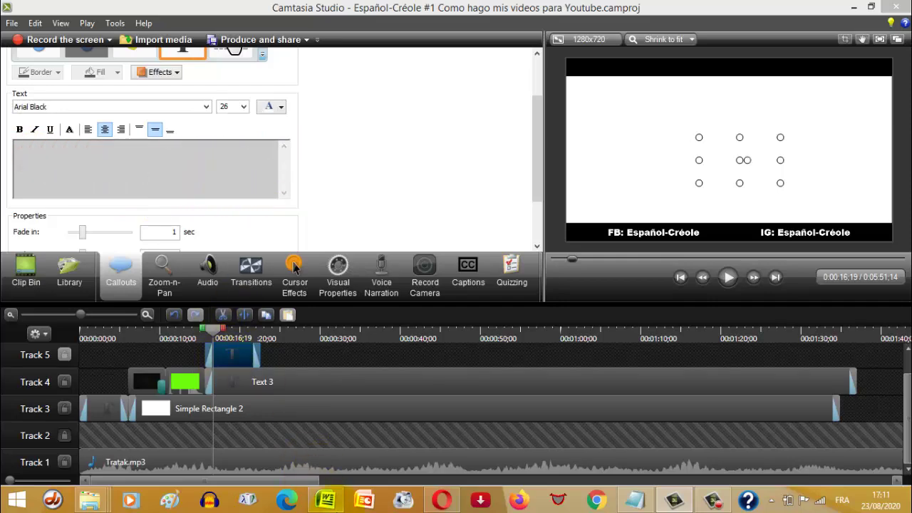
Switch to the Word script and copy the Spanish phrase "Hola mis fanes" from the first line below the title
click(326, 500)
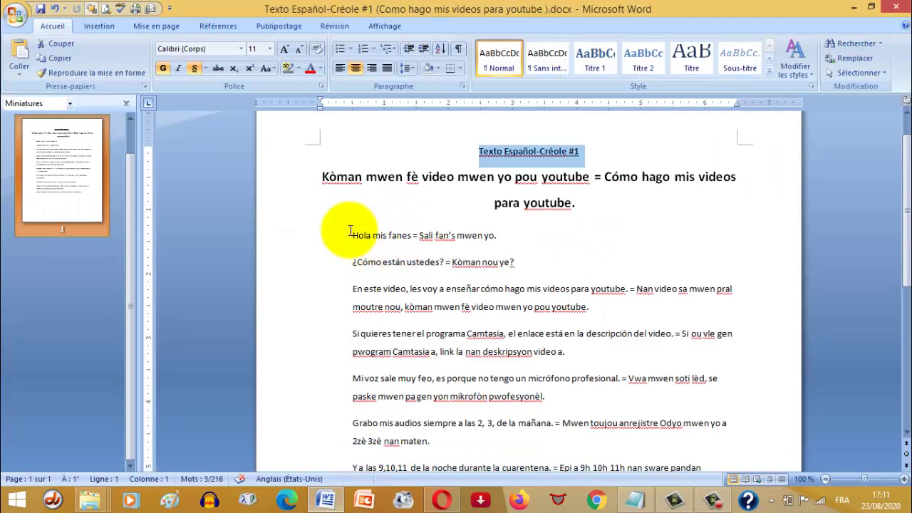
drag(352, 235, 410, 240)
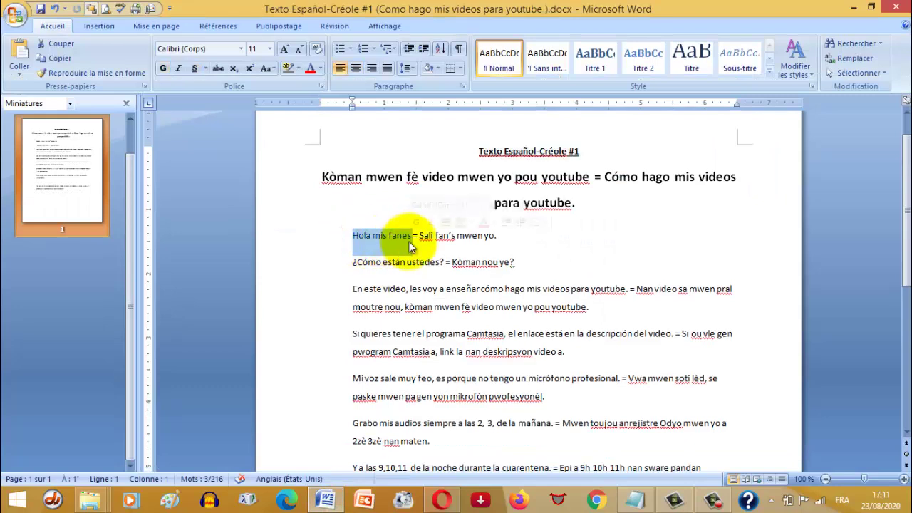
click(410, 240)
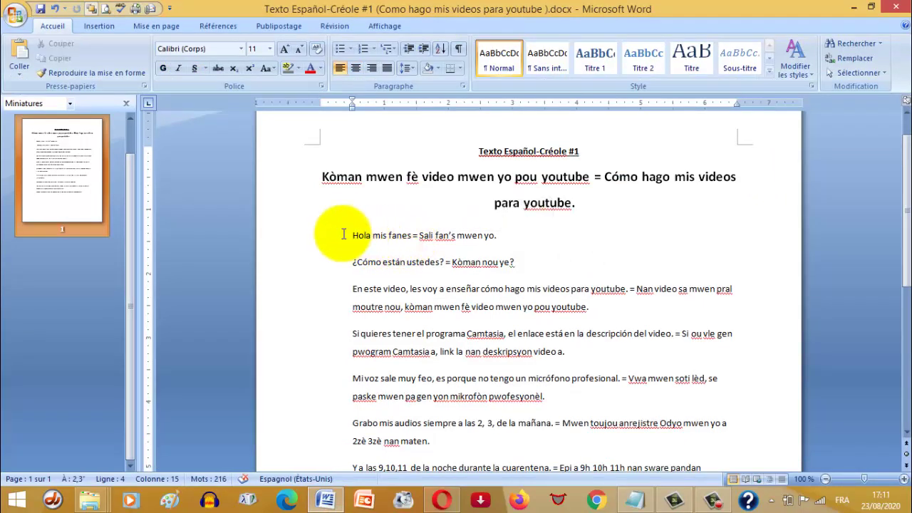
drag(349, 237, 411, 247)
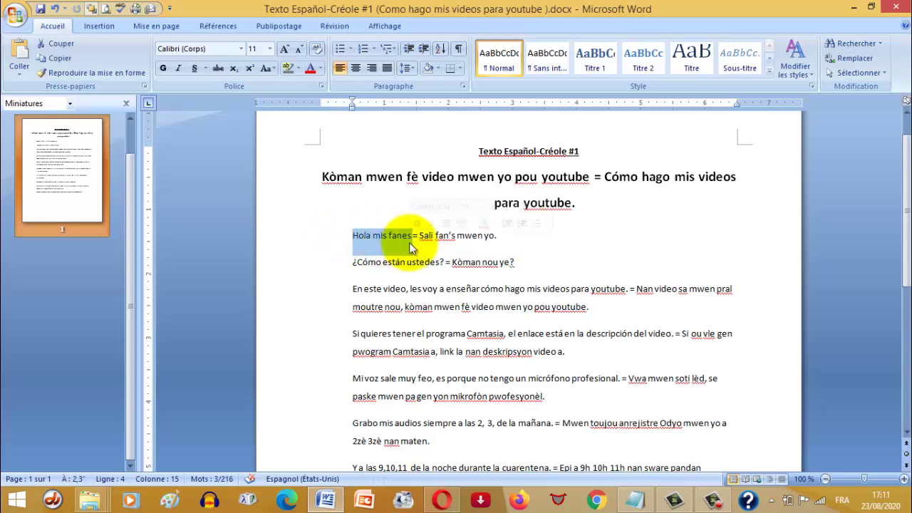
right_click(397, 237)
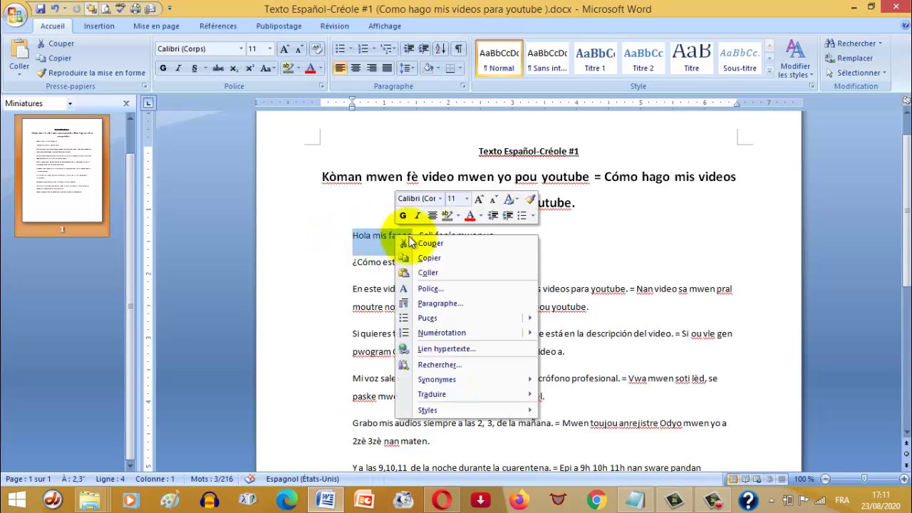
click(430, 258)
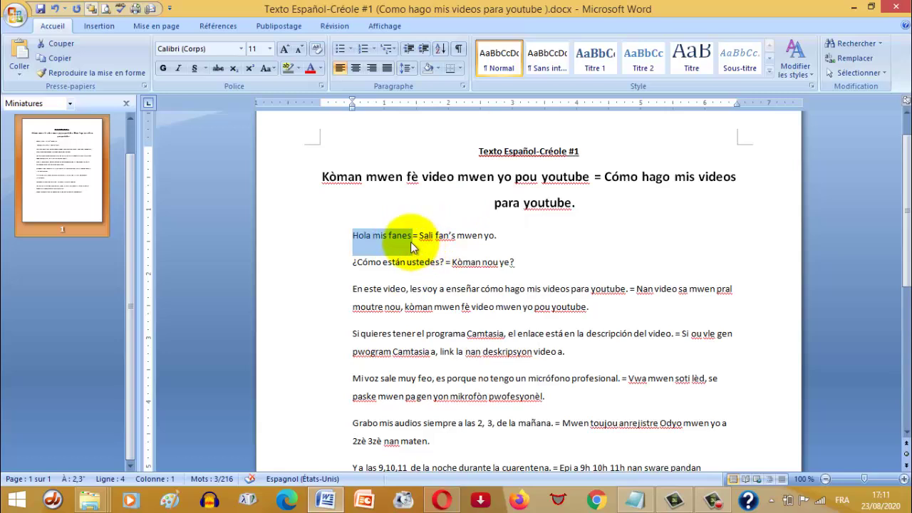
right_click(391, 243)
click(428, 258)
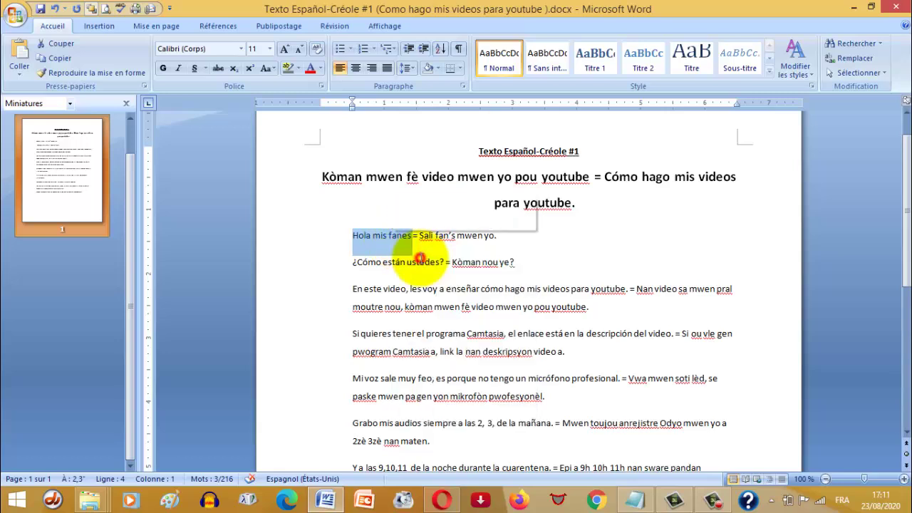
Return to Camtasia Studio and paste "Hola mis fanes" into the empty Track 5 callout
click(673, 499)
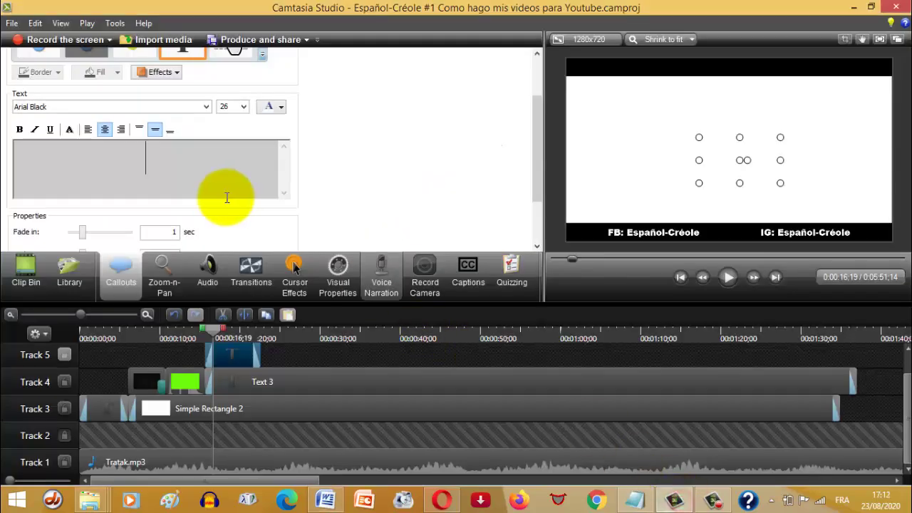
right_click(164, 174)
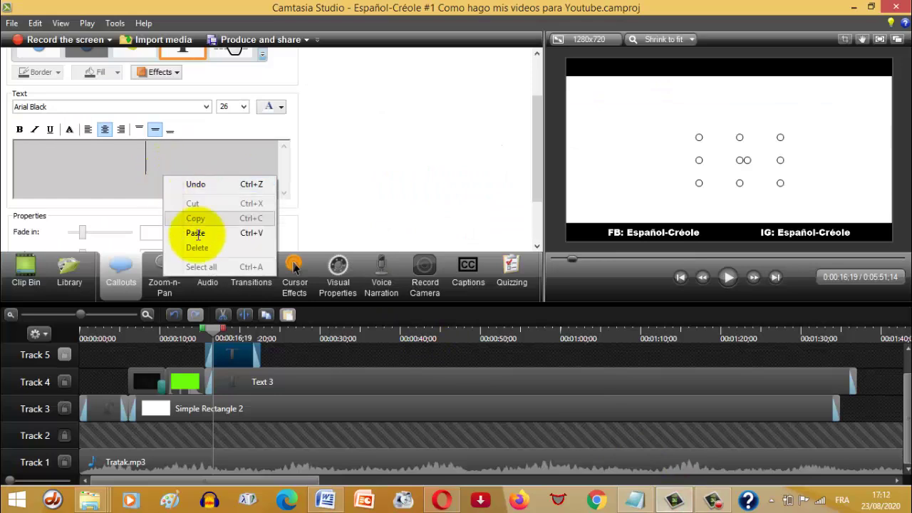
click(198, 230)
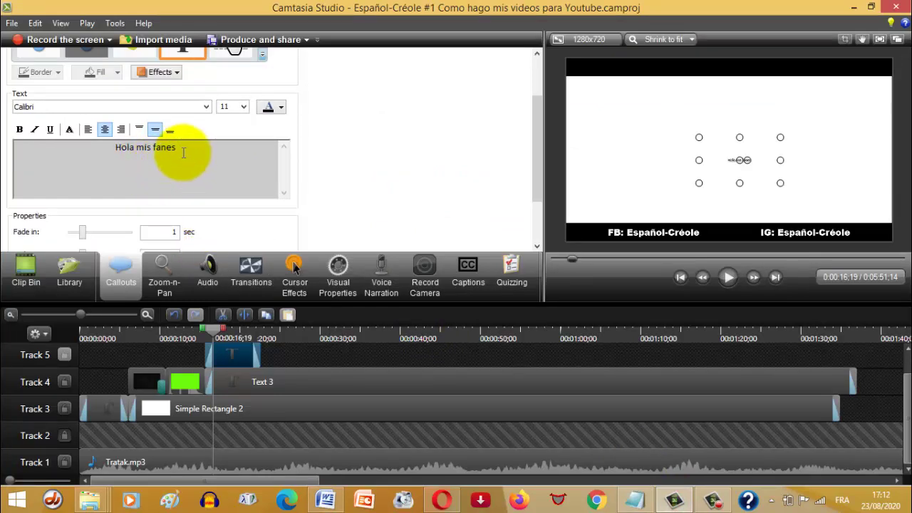
Format the "Hola mis fanes" text in Arial Black at size 45
drag(181, 151, 97, 158)
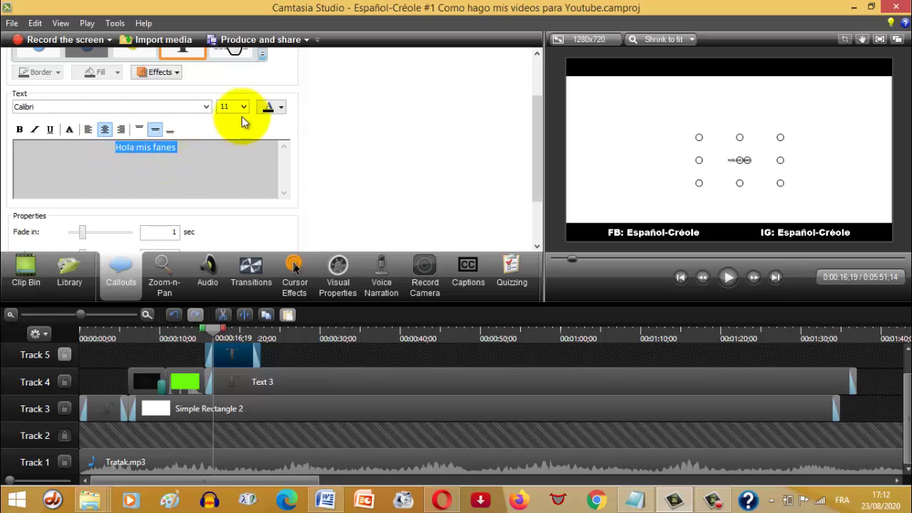
click(205, 107)
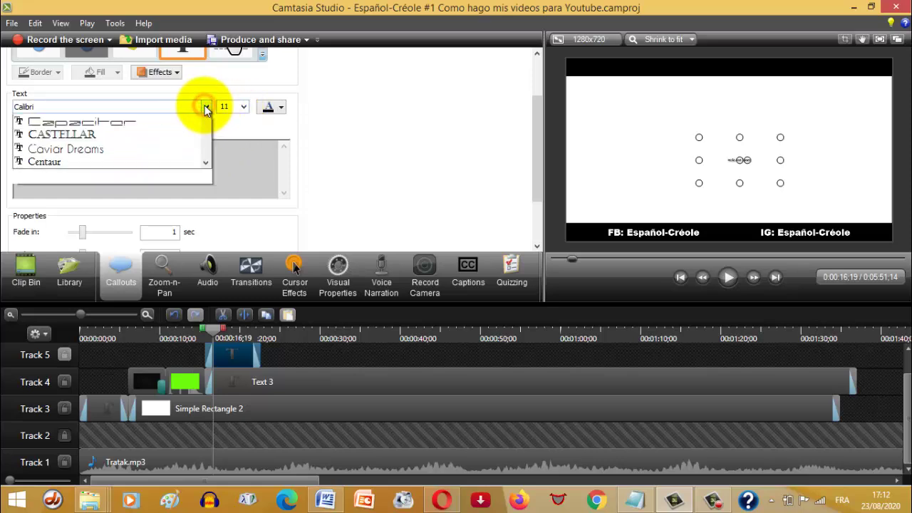
drag(210, 165, 156, 148)
scroll(204, 153, down, 1)
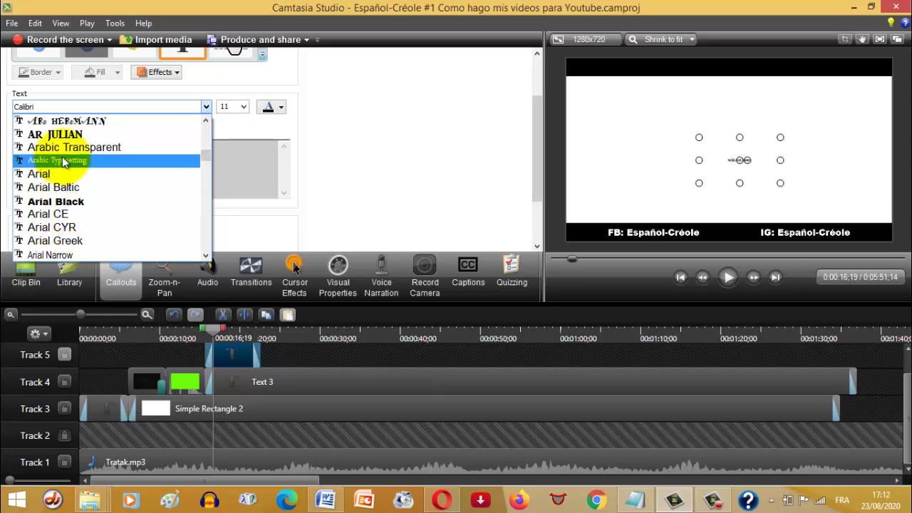
click(54, 203)
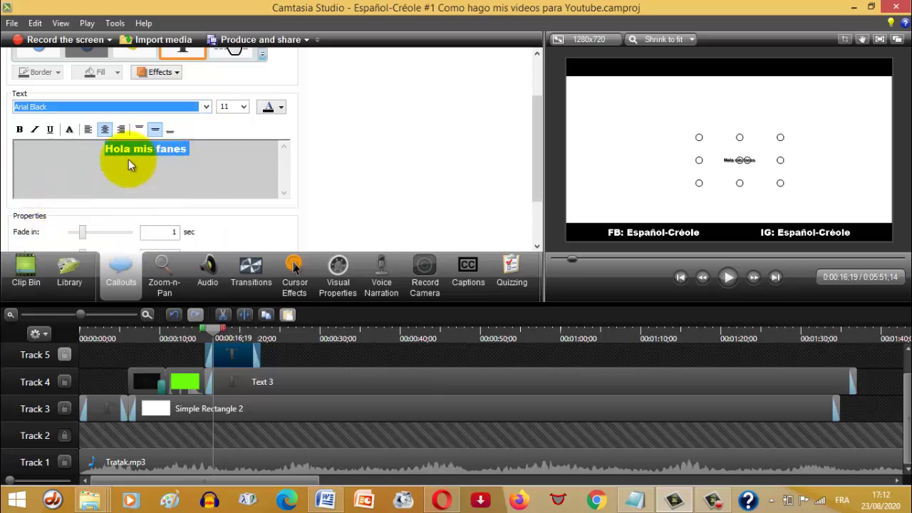
click(243, 107)
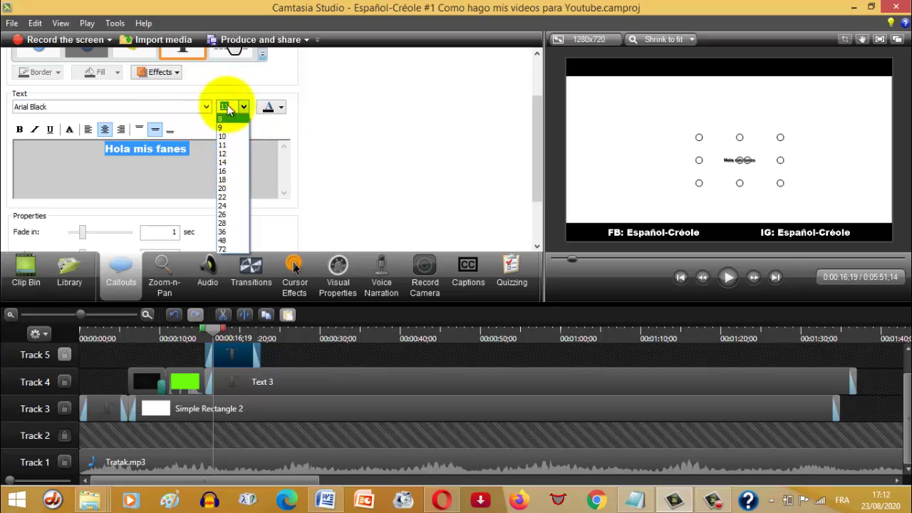
text(4)
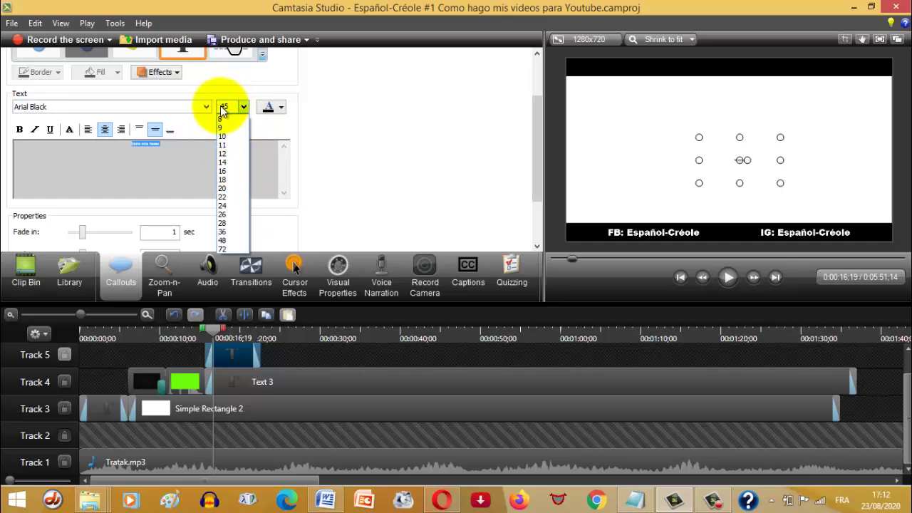
text(5)
key(Return)
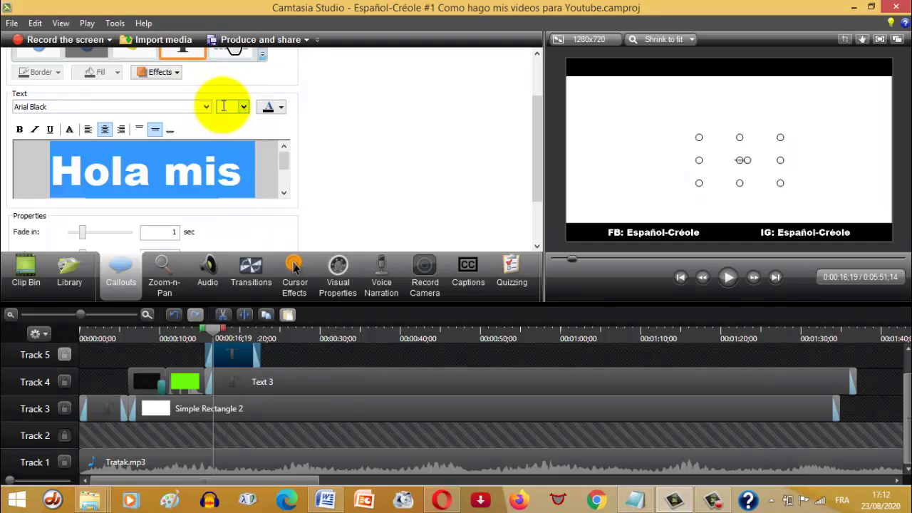
Change the "Hola mis fanes" text colour to bright red, trying dark red first
click(282, 109)
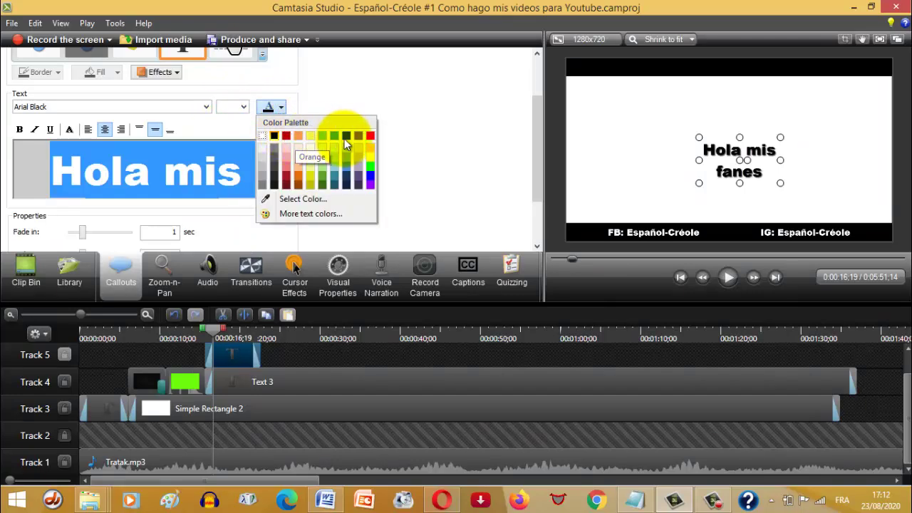
click(286, 136)
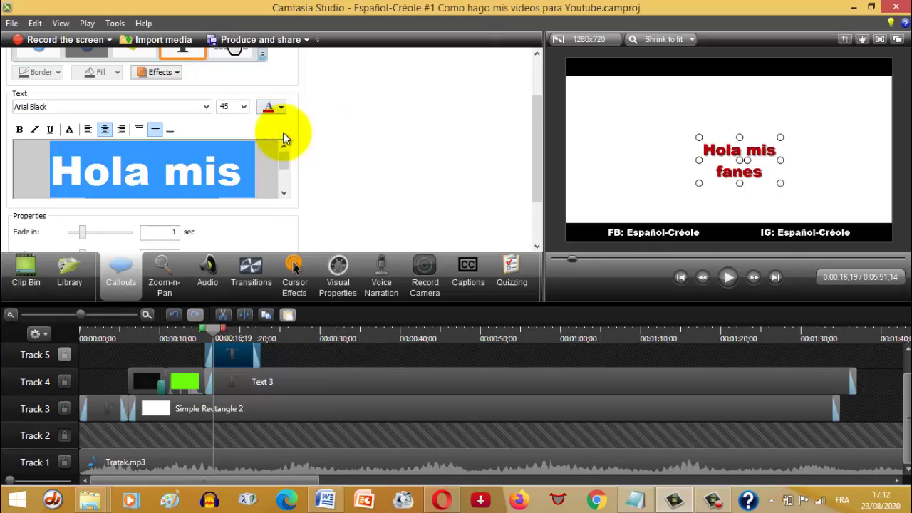
click(282, 108)
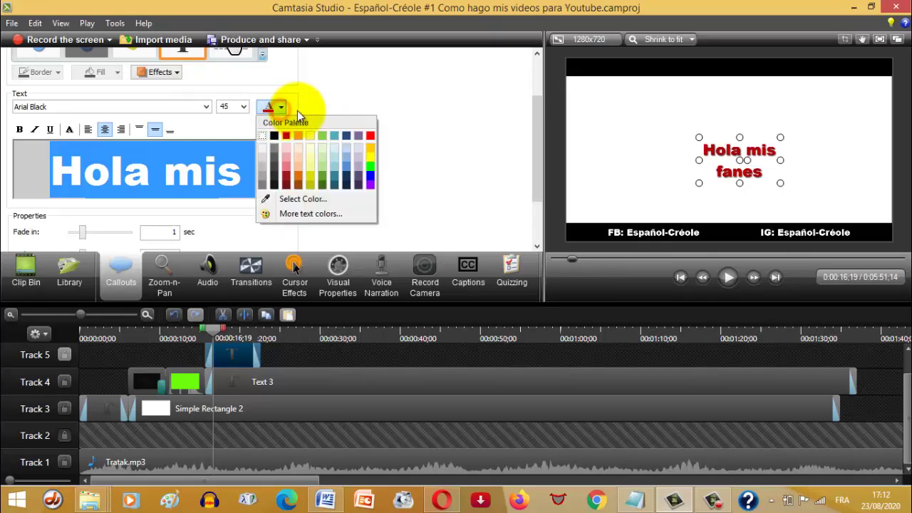
click(370, 137)
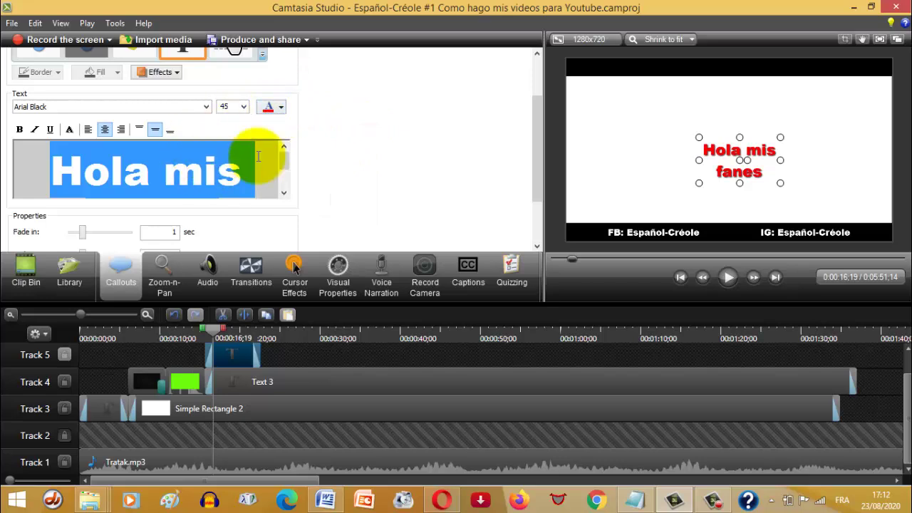
Remove the shadow from the "Hola mis fanes" callout, then widen it to fit one line and centre it in the white area's upper half
drag(534, 168, 533, 144)
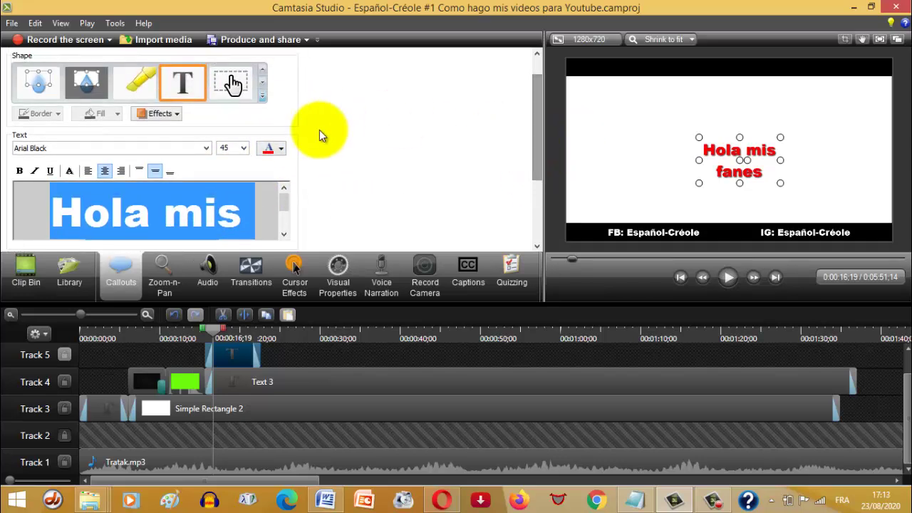
click(176, 114)
click(141, 131)
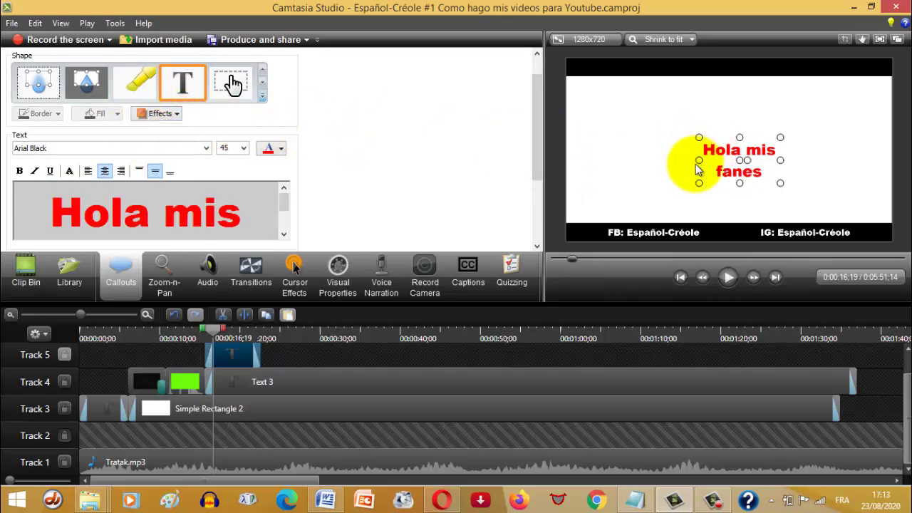
drag(700, 160, 712, 130)
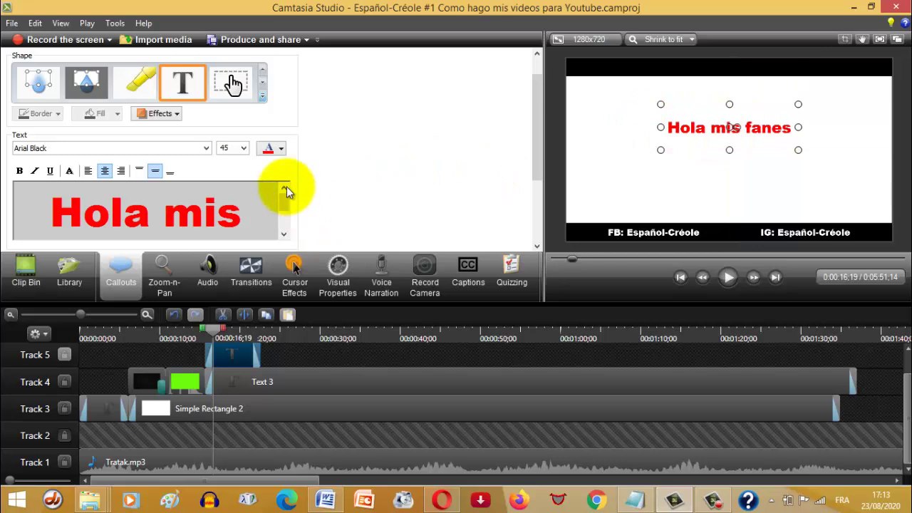
mouse_move(283, 203)
mouse_down()
mouse_move(283, 216)
mouse_move(283, 200)
mouse_up()
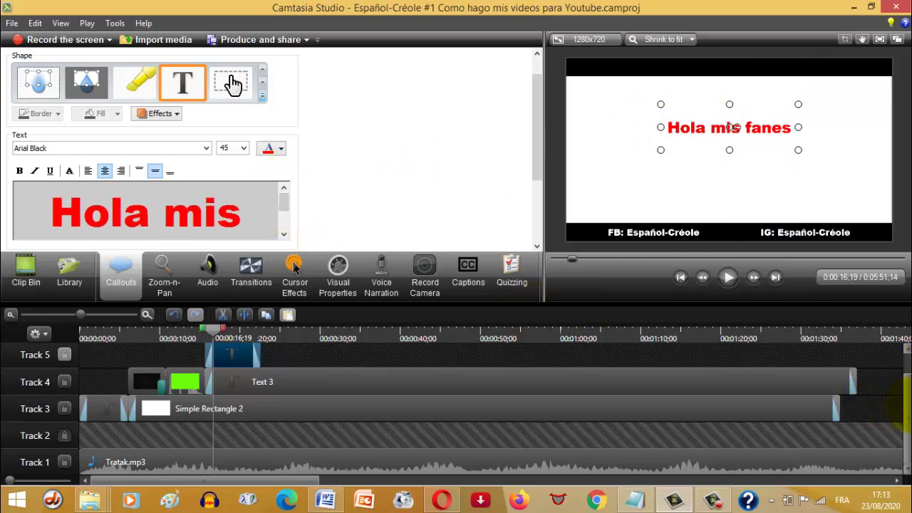
Add Track 6 to the timeline and place a second text callout on it at 0:00:16;19
drag(907, 410, 909, 390)
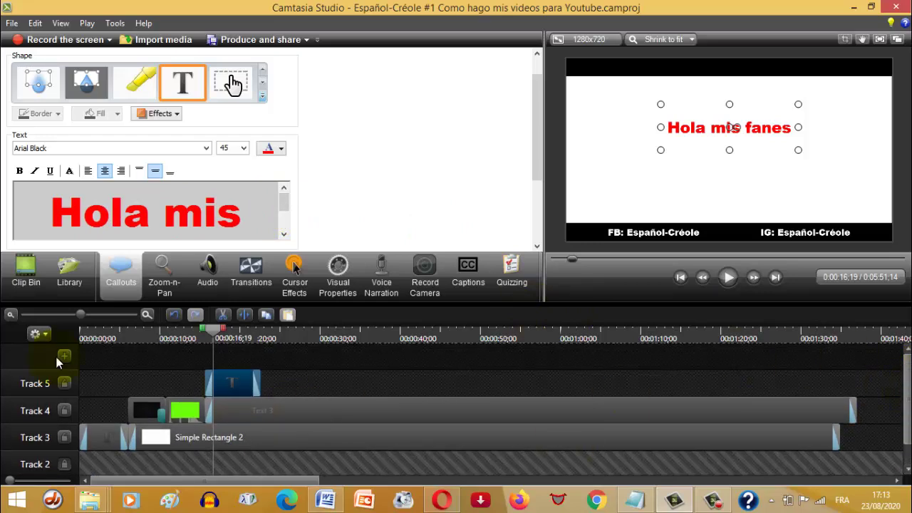
click(64, 357)
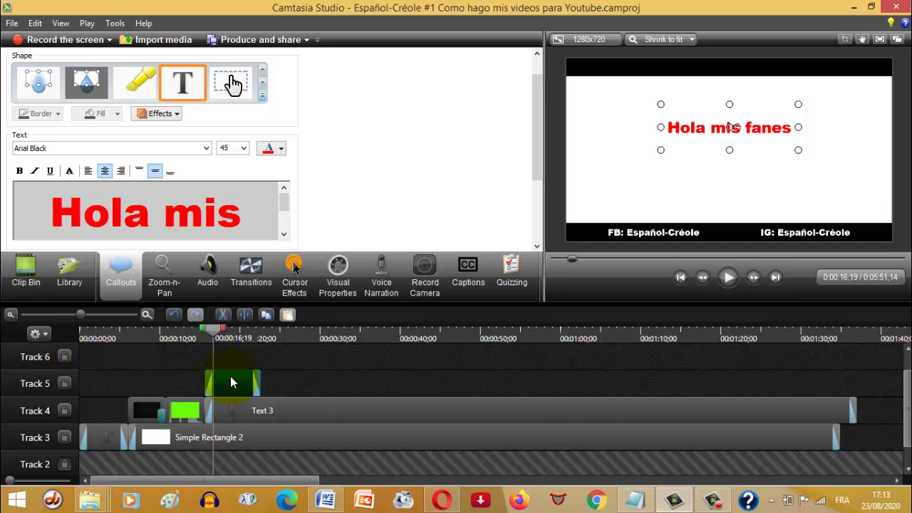
click(119, 267)
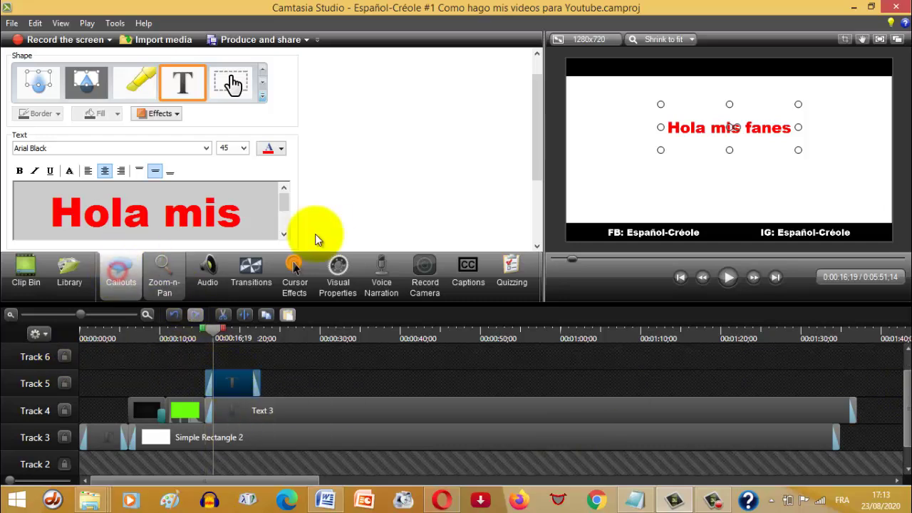
drag(533, 121, 530, 78)
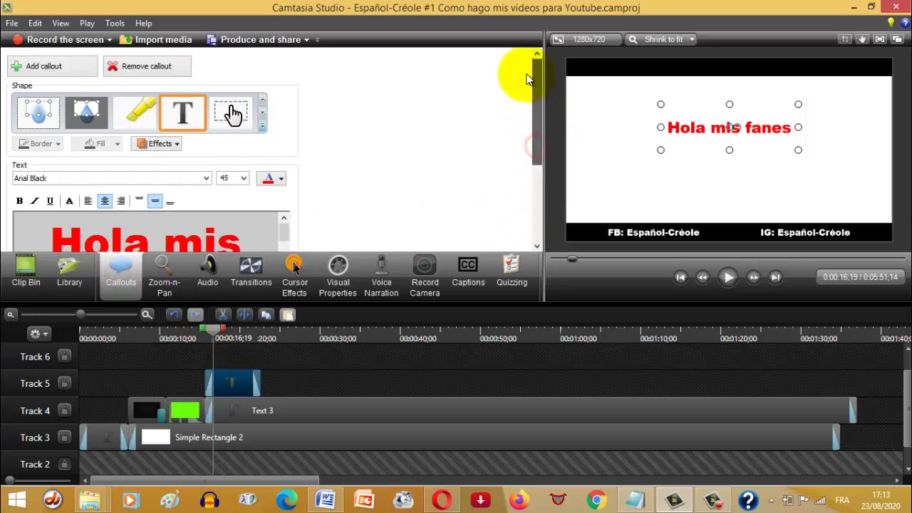
click(39, 66)
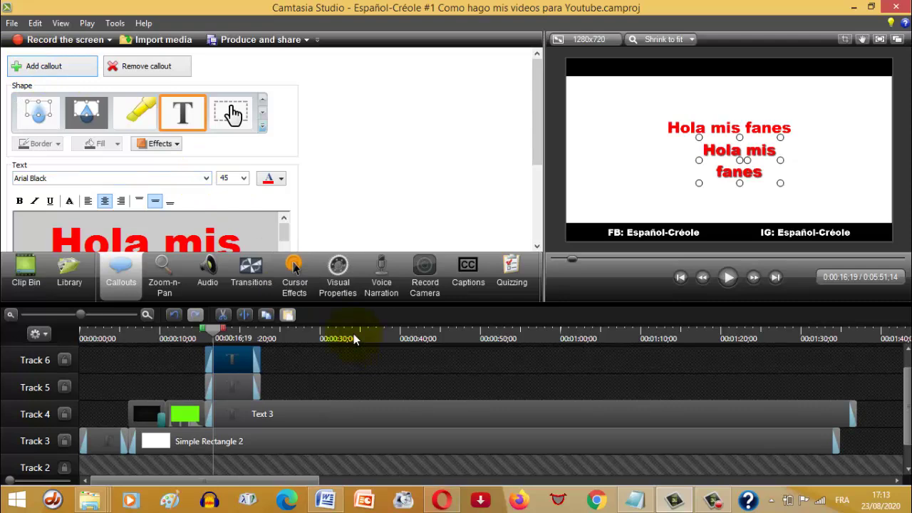
Switch to the Word script and copy the Creole phrase "Sali fan's mwen yo." from its first line
click(235, 354)
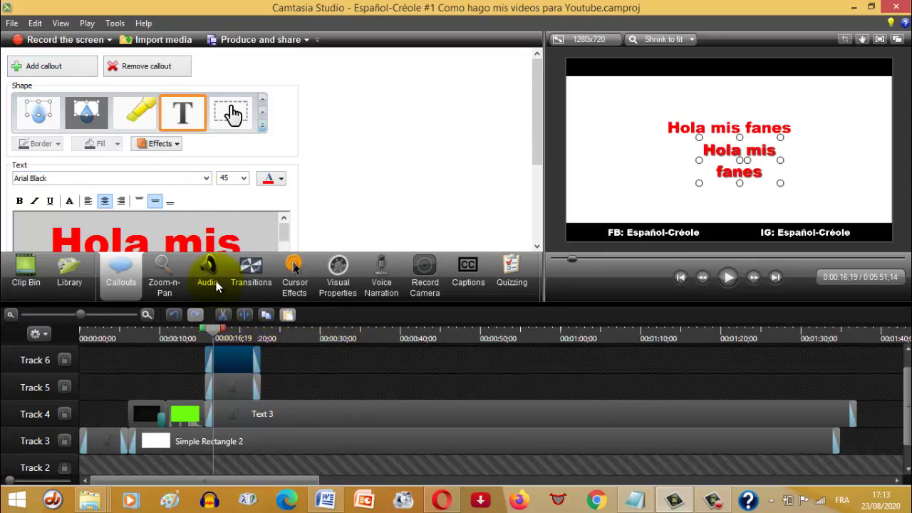
click(325, 500)
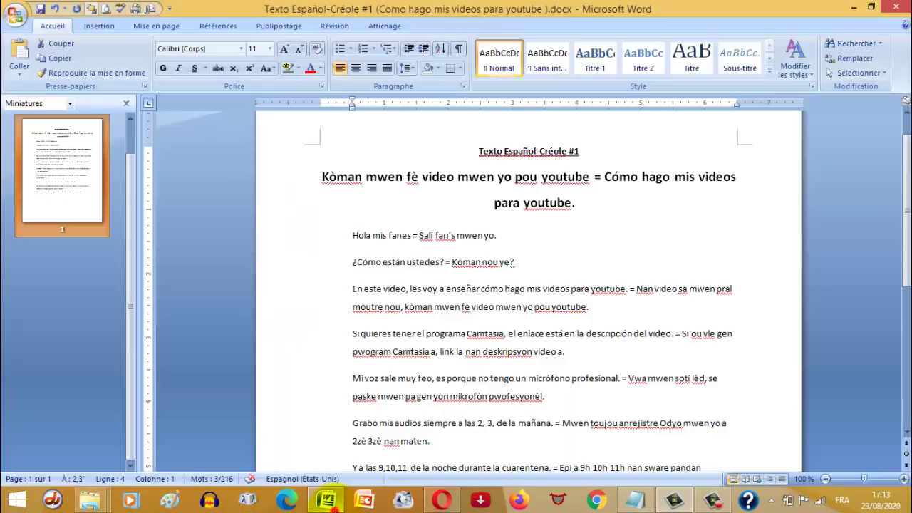
drag(352, 236, 411, 239)
drag(501, 242, 419, 238)
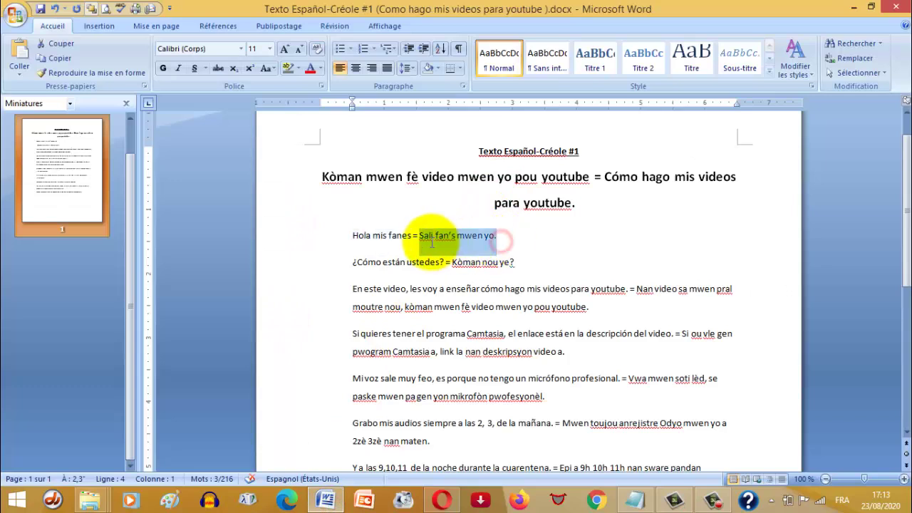
right_click(439, 239)
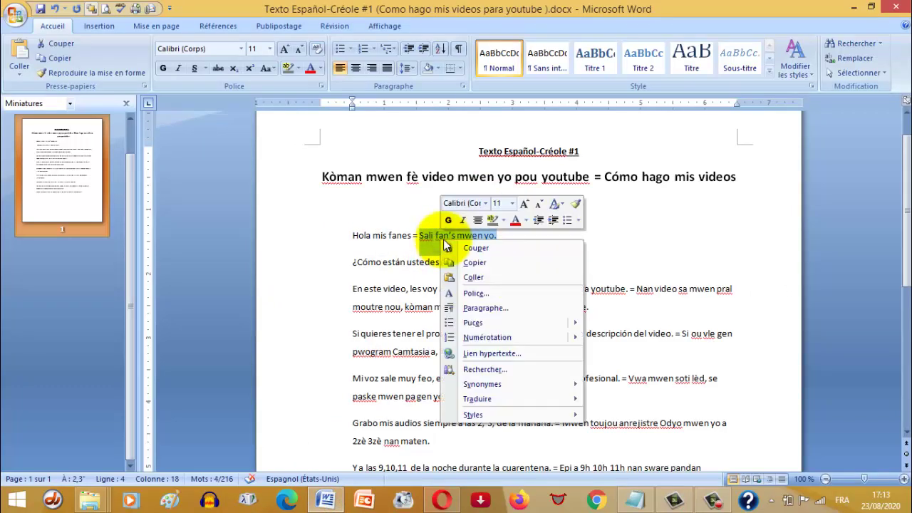
click(474, 259)
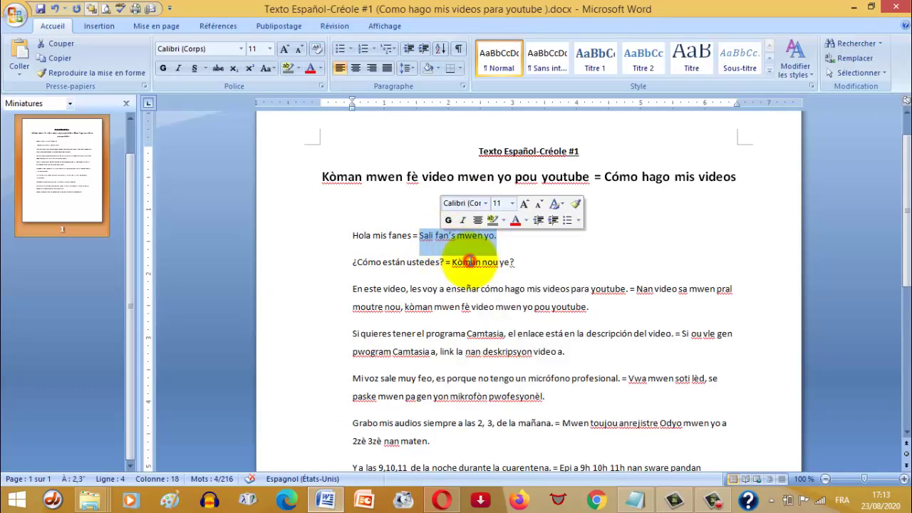
Back in Camtasia, replace the Track 6 callout's text with the copied "Sali fan's mwen yo."
click(676, 500)
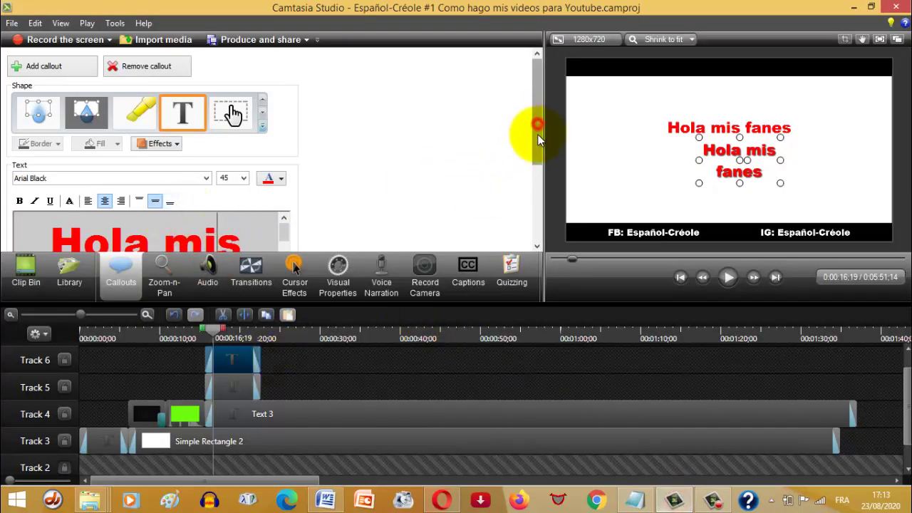
scroll(531, 137, down, 2)
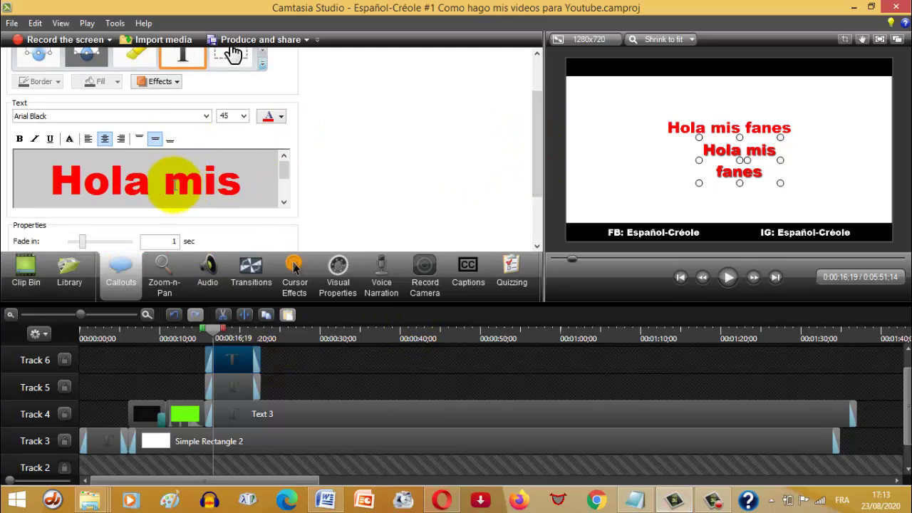
triple_click(136, 182)
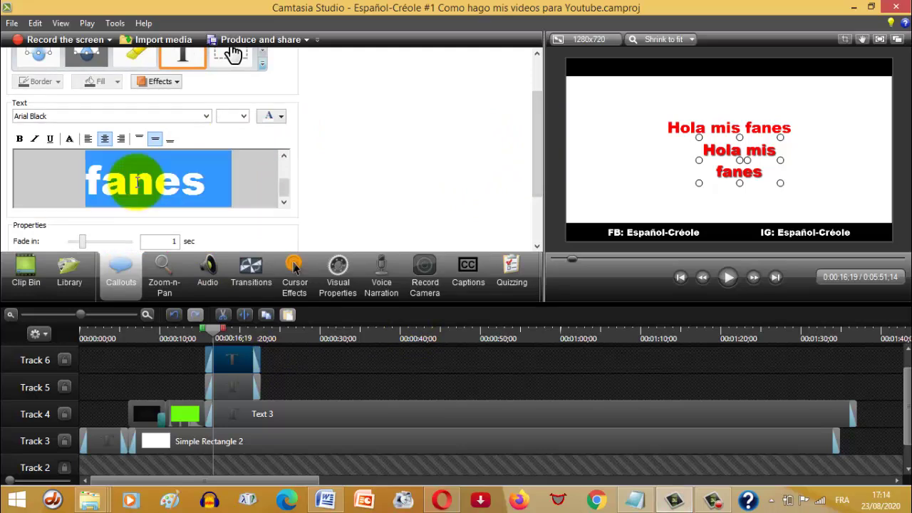
key(ctrl+v)
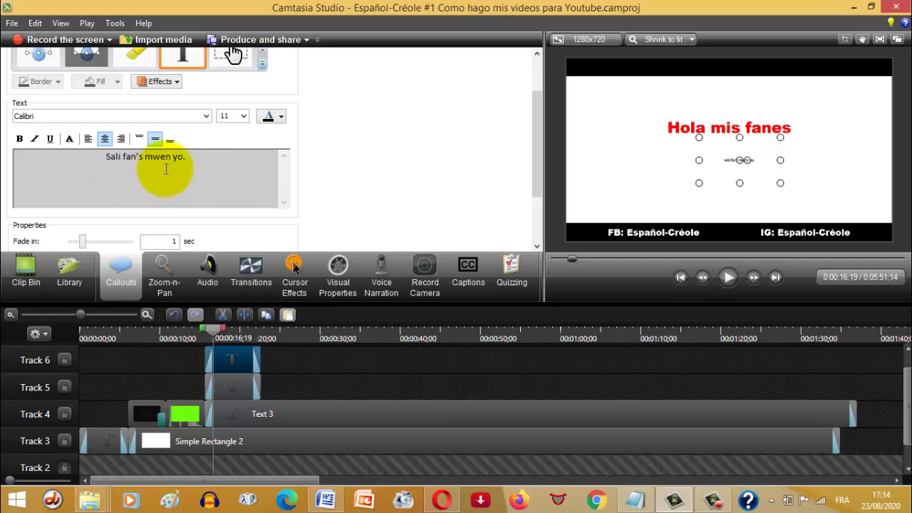
Format the "Sali fan's mwen yo." text in Arial Black at size 45
drag(188, 162, 95, 165)
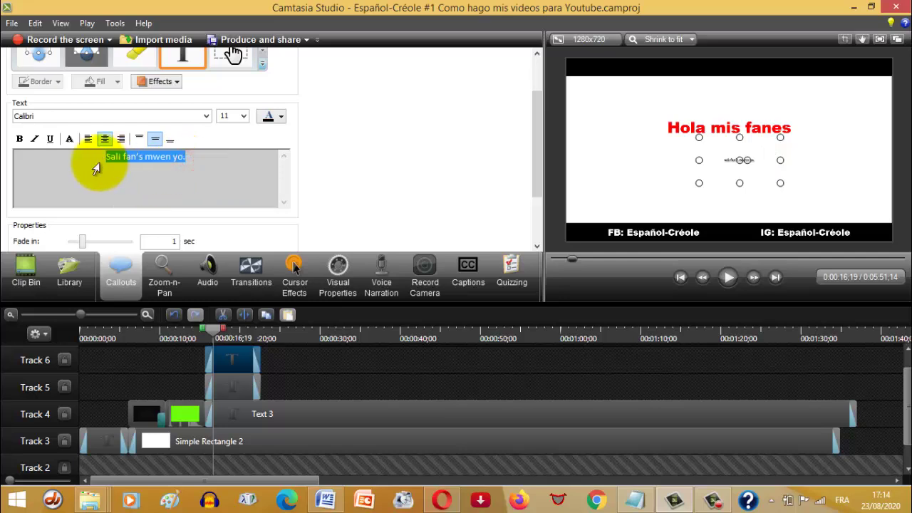
click(205, 117)
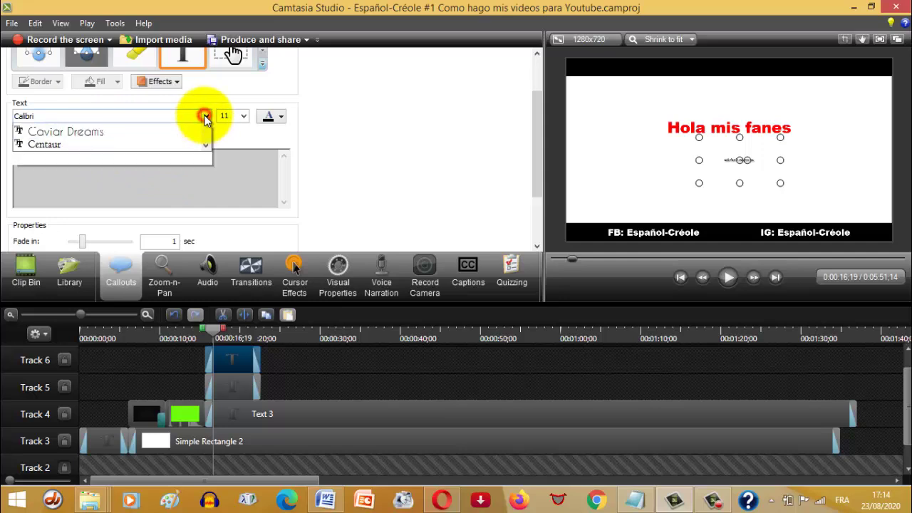
scroll(205, 176, up, 6)
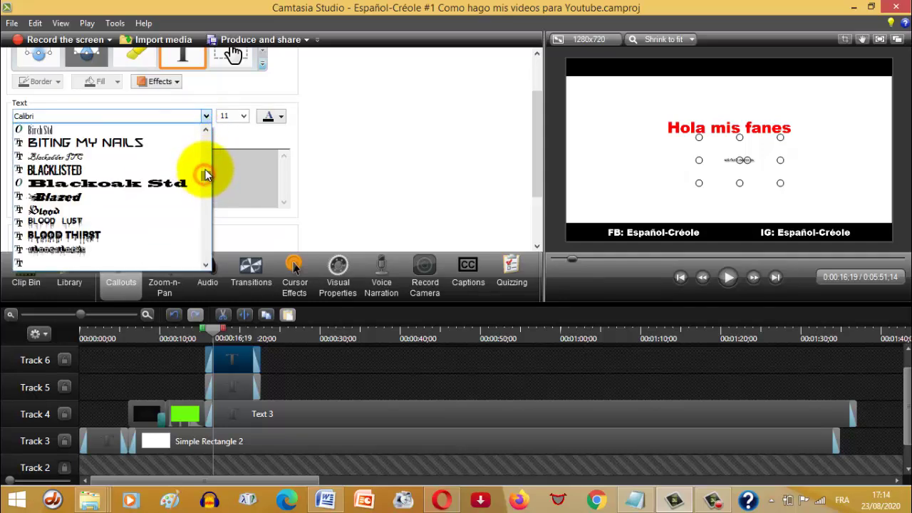
scroll(206, 171, up, 7)
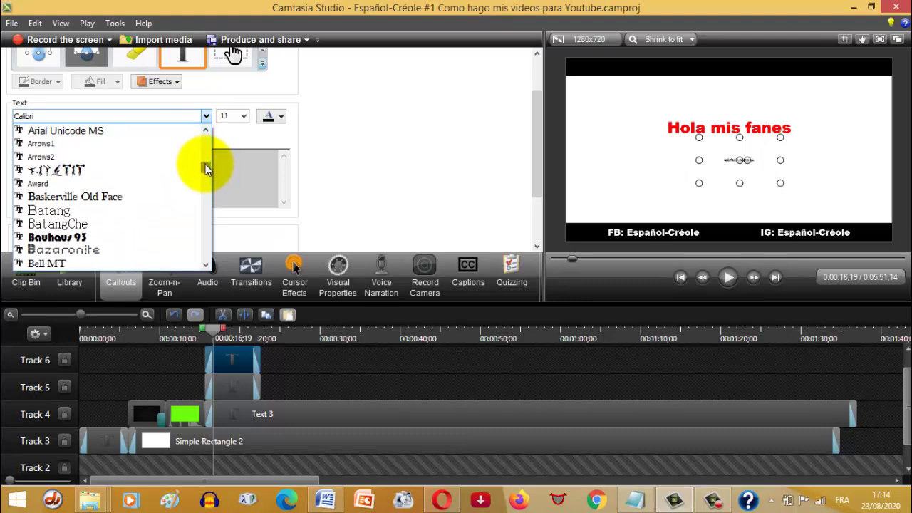
scroll(205, 164, up, 5)
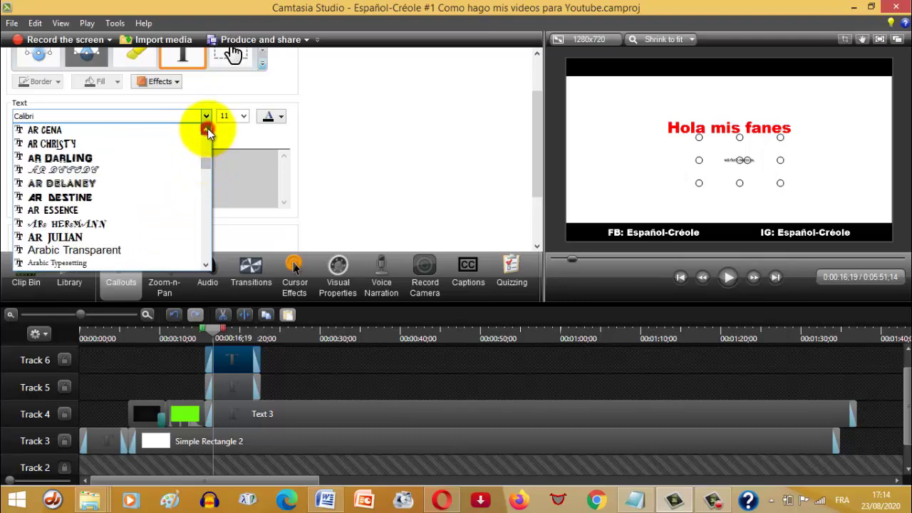
scroll(206, 132, up, 3)
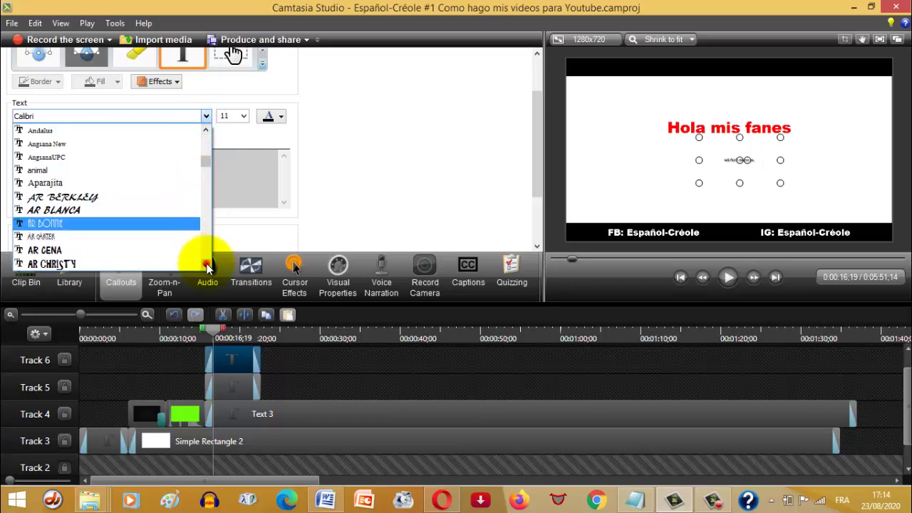
scroll(207, 267, down, 4)
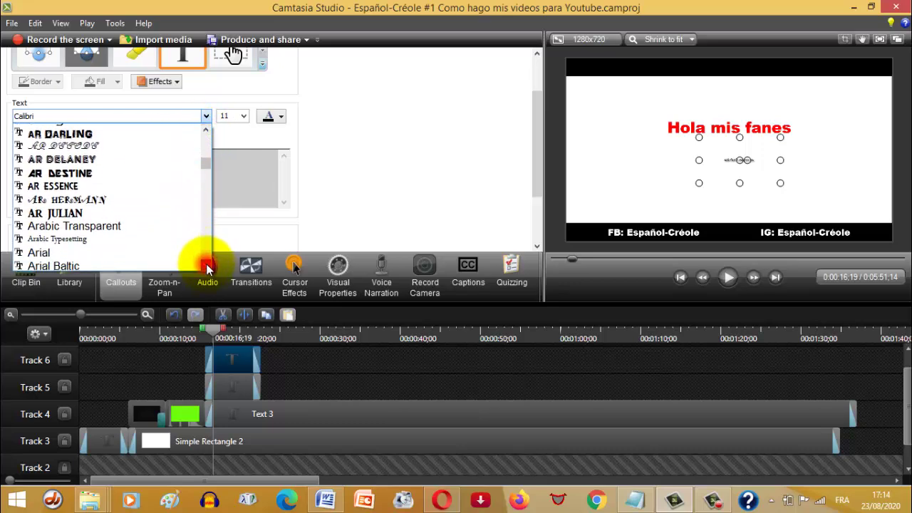
scroll(207, 267, down, 2)
click(65, 225)
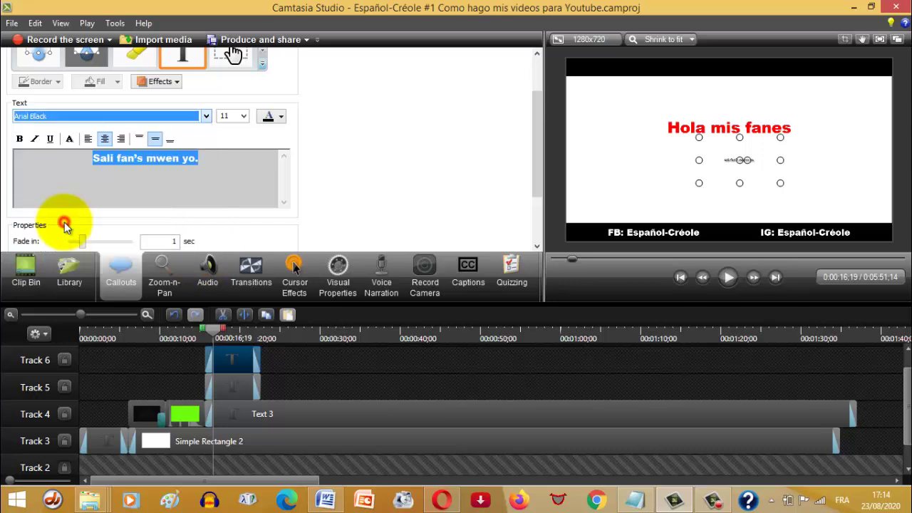
click(229, 116)
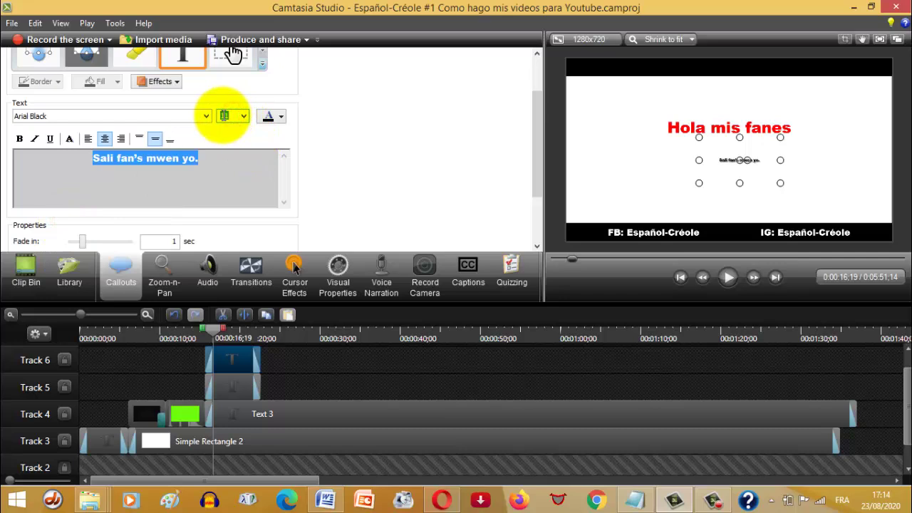
text(8)
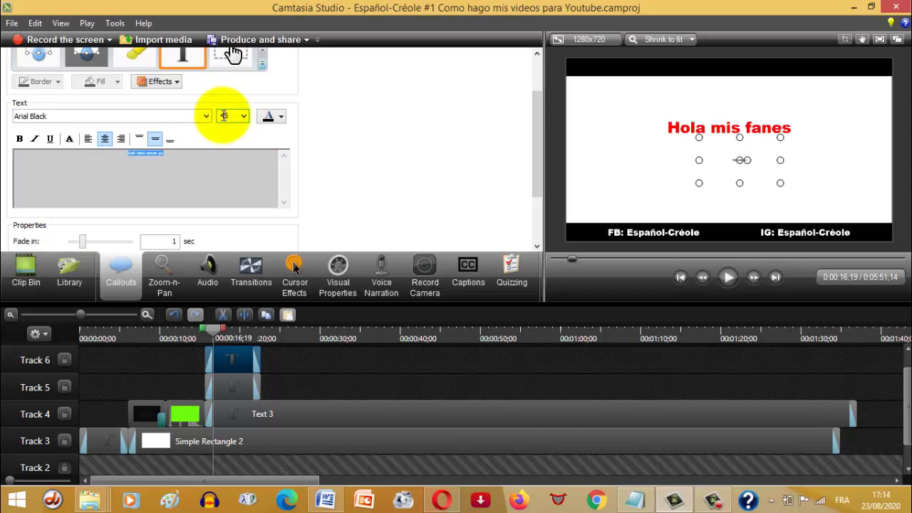
text(5)
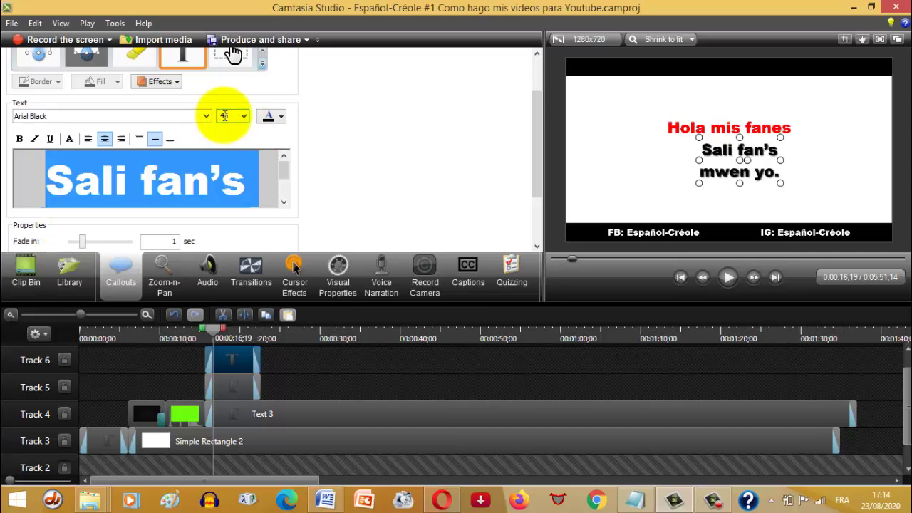
Colour the "Sali fan's mwen yo." text bright blue and remove the callout's shadow
click(284, 116)
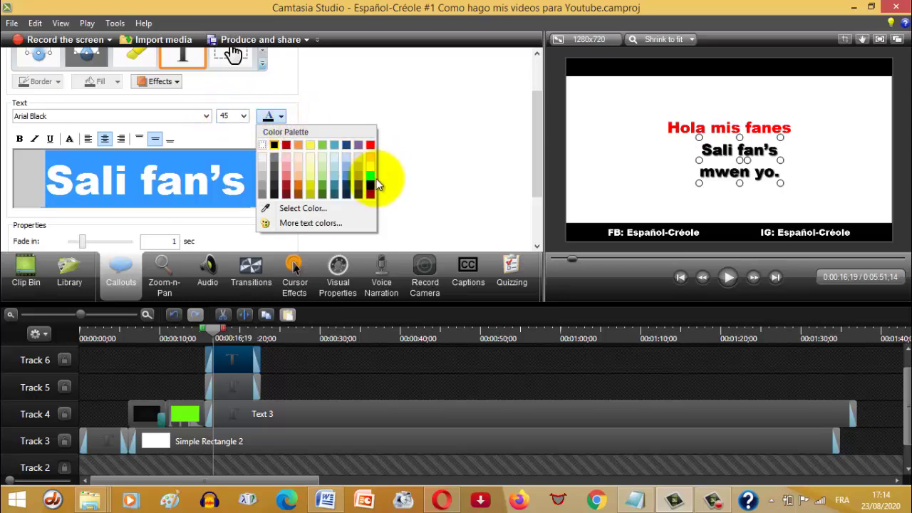
click(372, 181)
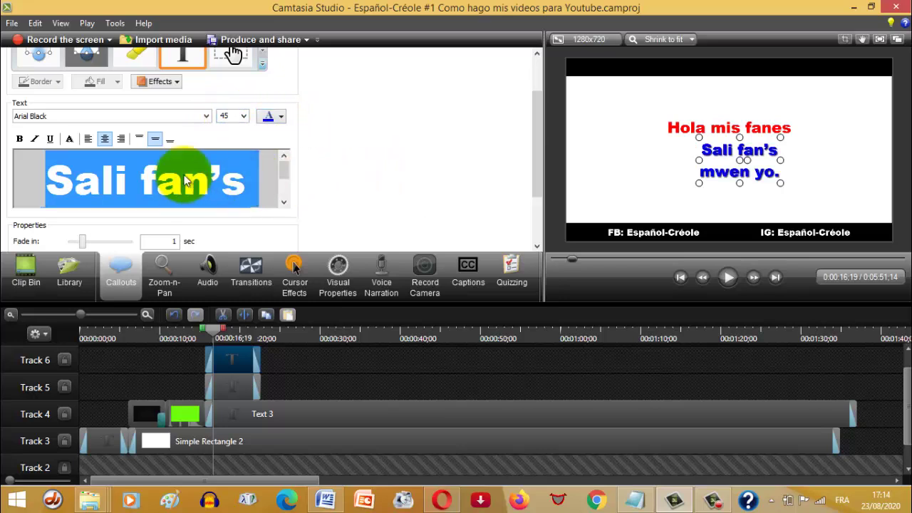
click(181, 82)
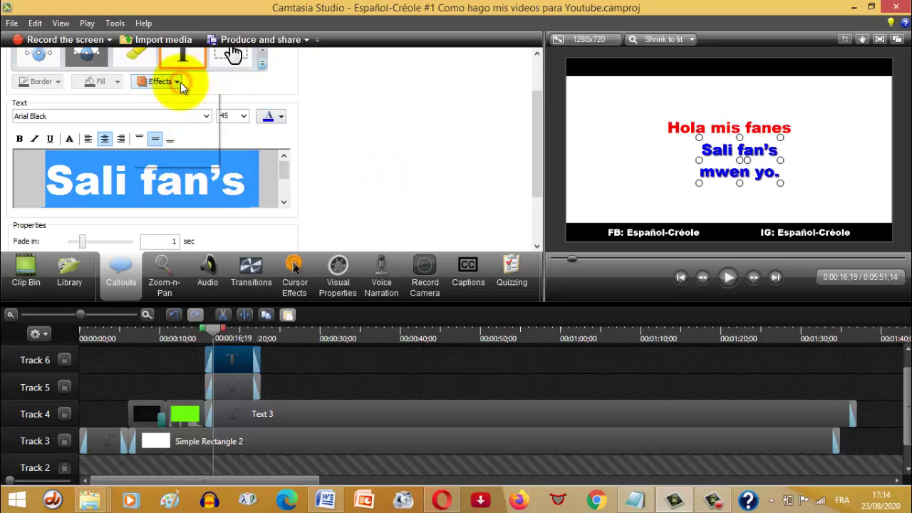
click(141, 98)
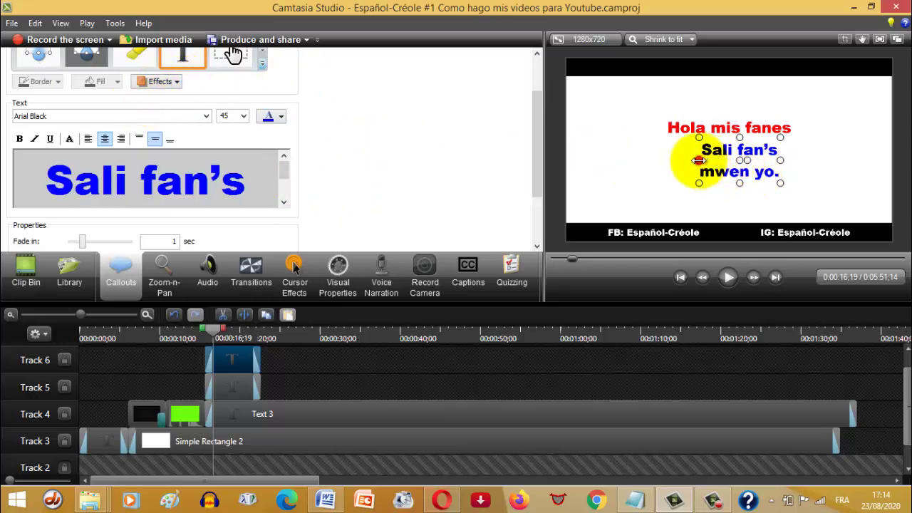
Widen the "Sali fan's mwen yo." callout on both sides to fit one line and centre it in the white area's lower half
drag(698, 160, 618, 160)
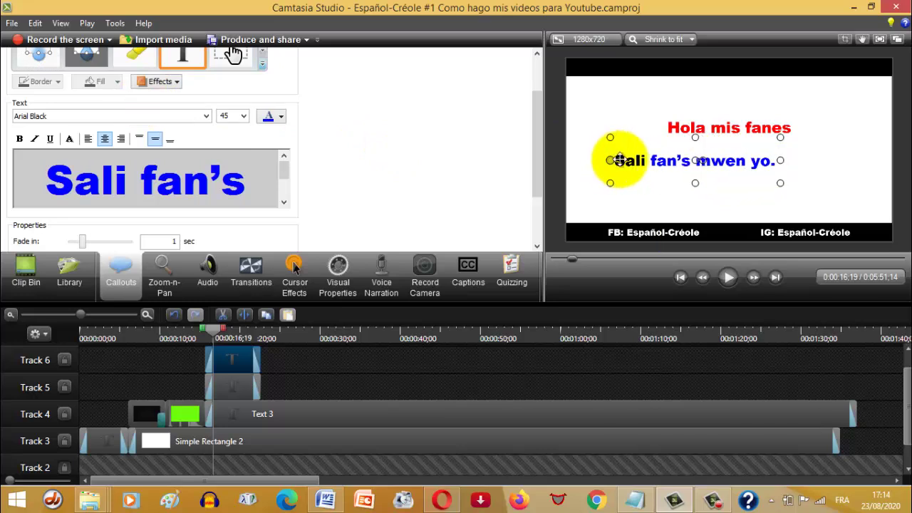
drag(778, 159, 837, 159)
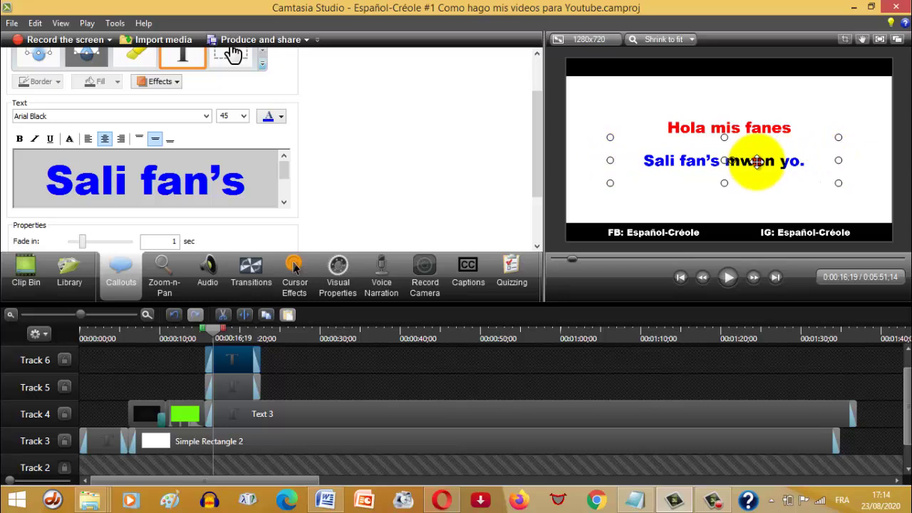
drag(757, 160, 763, 180)
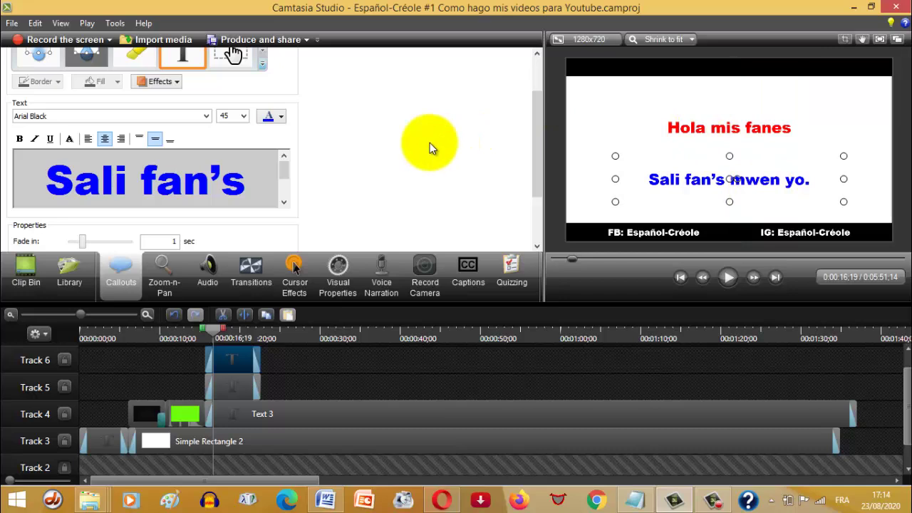
drag(284, 169, 271, 189)
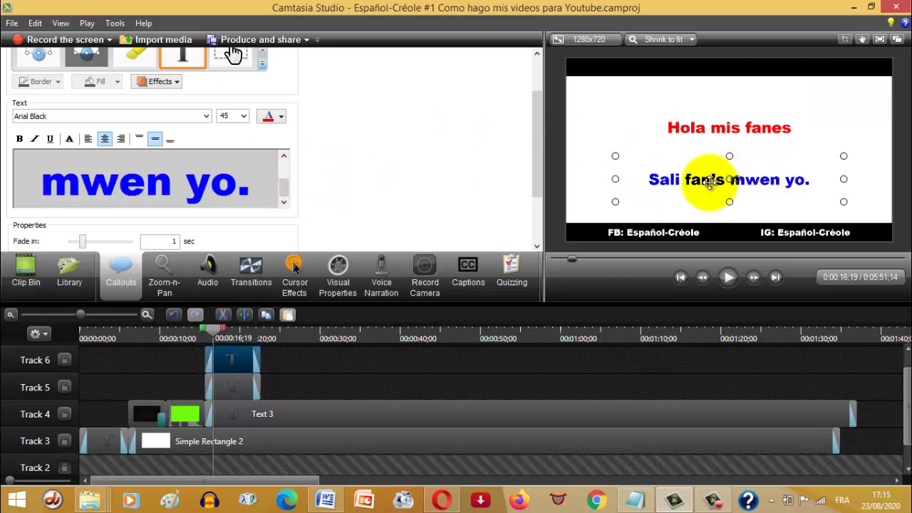
Move the red "Hola mis fanes" and blue "Sali fan's mwen yo." callouts slightly up to balance their spacing in the white area
drag(705, 178, 704, 176)
click(689, 128)
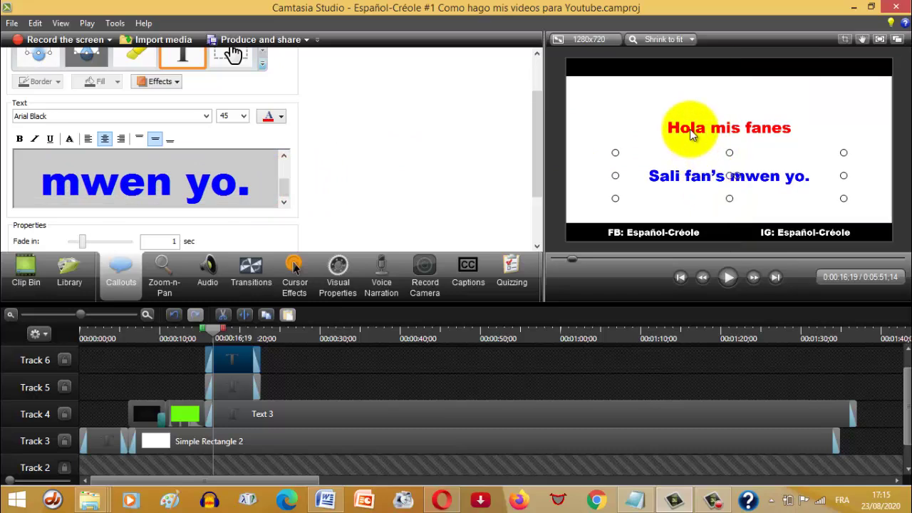
drag(695, 127, 694, 121)
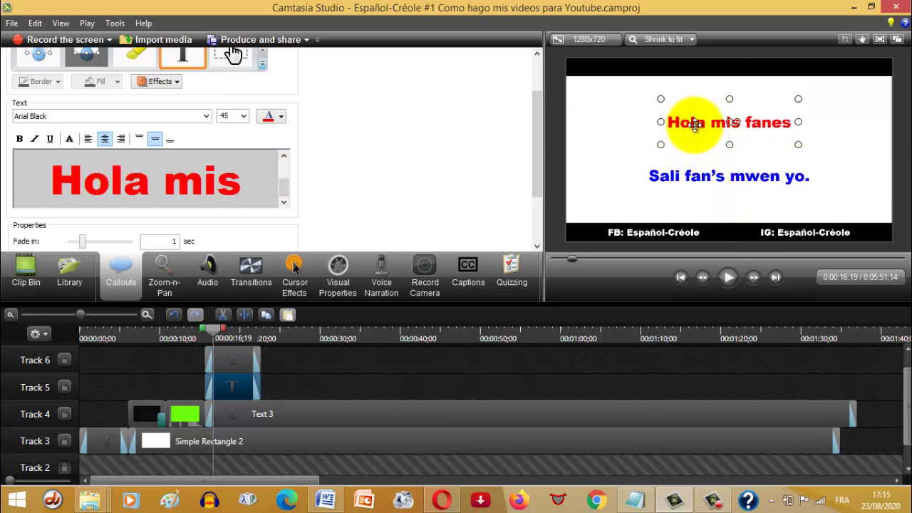
click(698, 176)
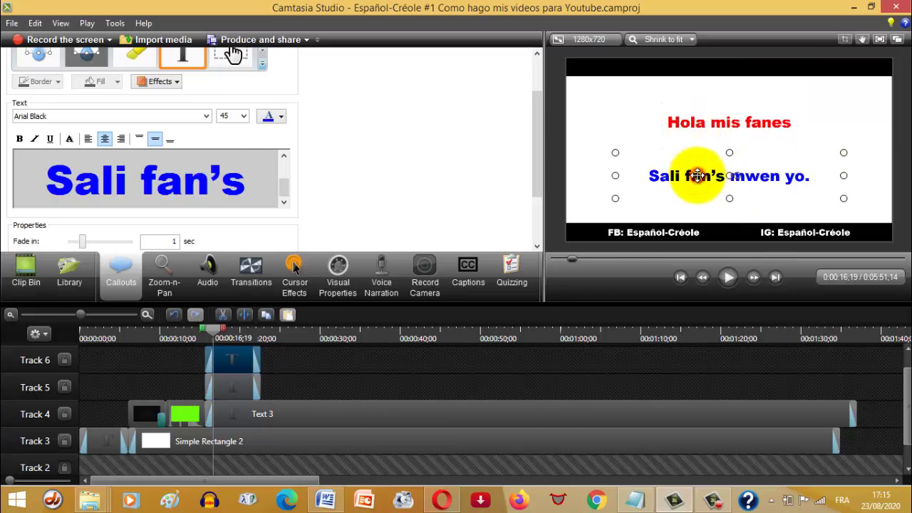
drag(698, 176, 697, 173)
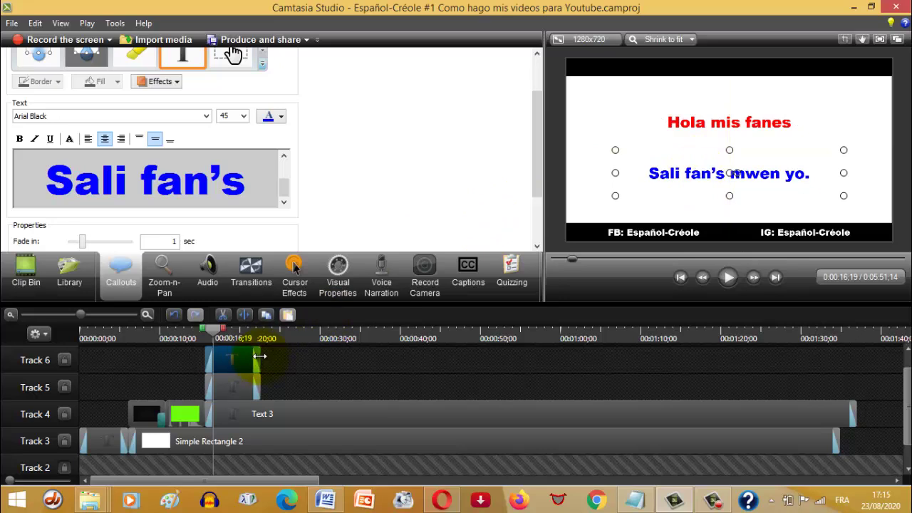
Extend the Track 6 callout to about 0:00:37 and the Track 5 callout to about 0:00:36, and nudge the blue text slightly up
drag(260, 354, 372, 356)
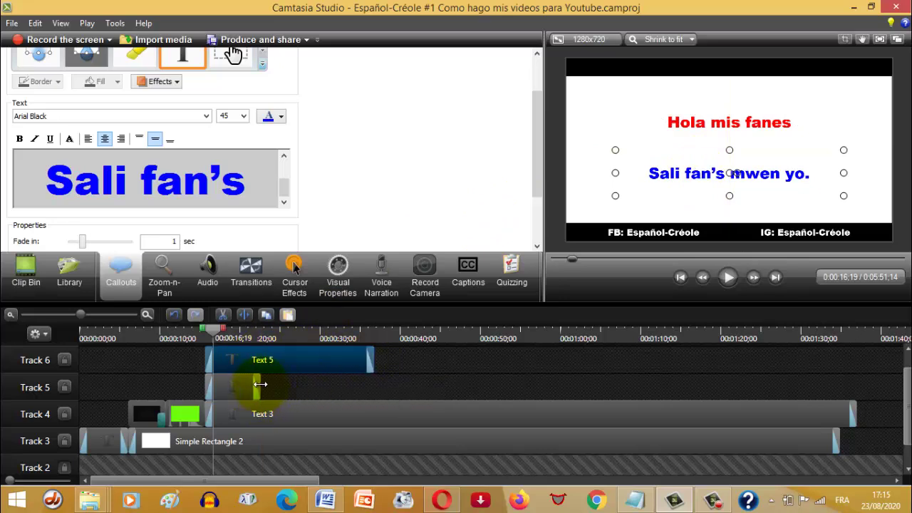
drag(258, 383, 364, 388)
click(699, 173)
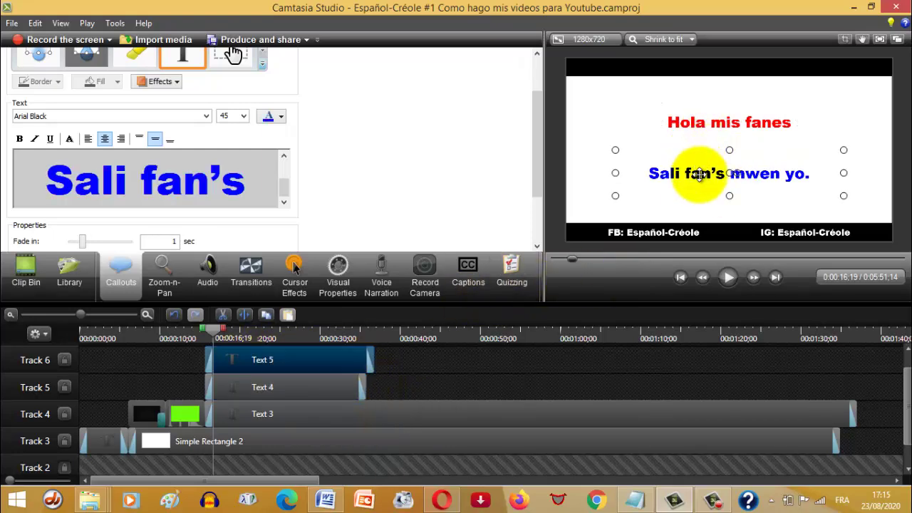
drag(699, 173, 699, 169)
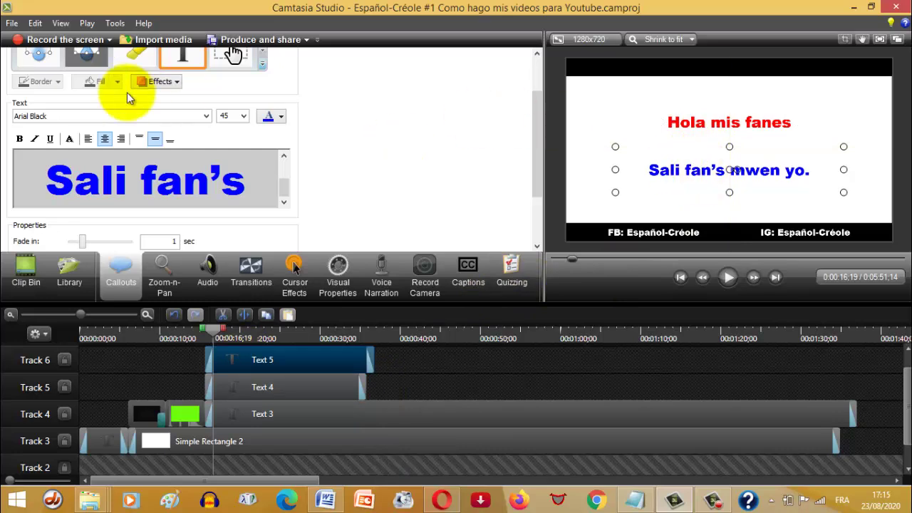
Save the project and import the Audio Español-Créole #1.mp3 narration from the Español-Créole Audio folder
click(11, 24)
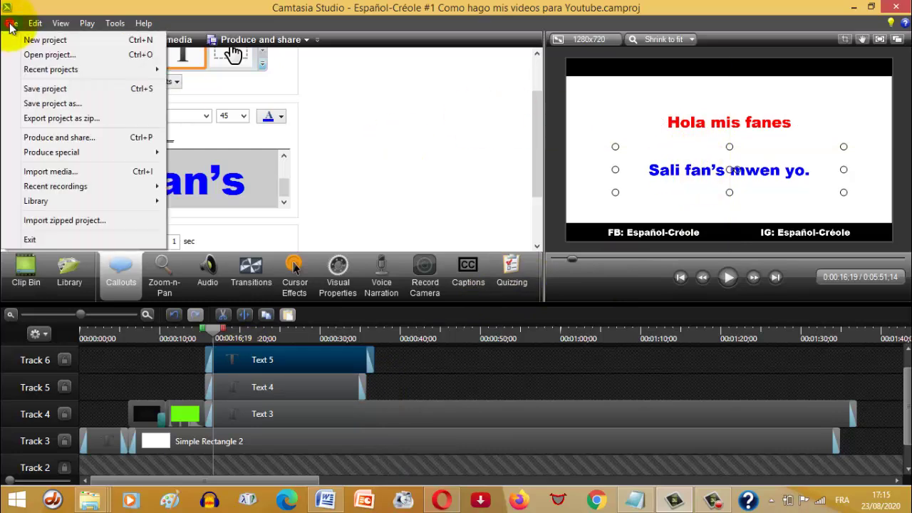
click(41, 89)
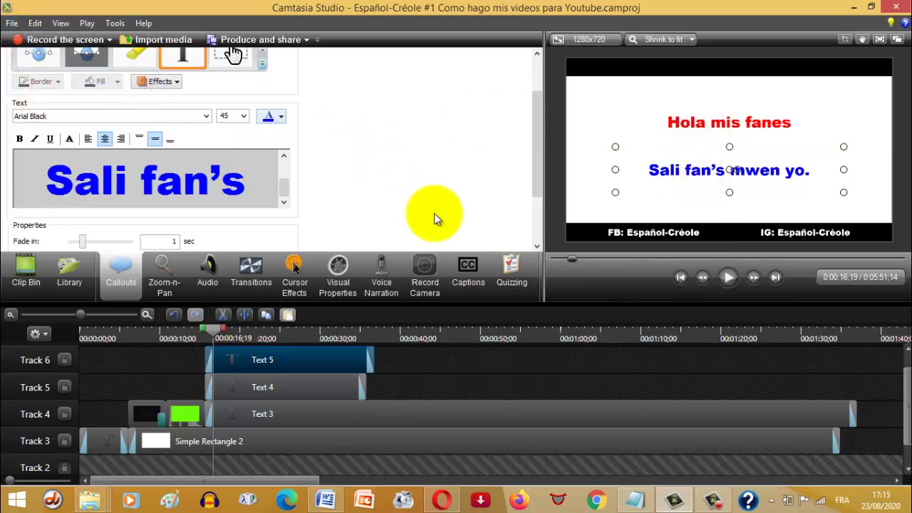
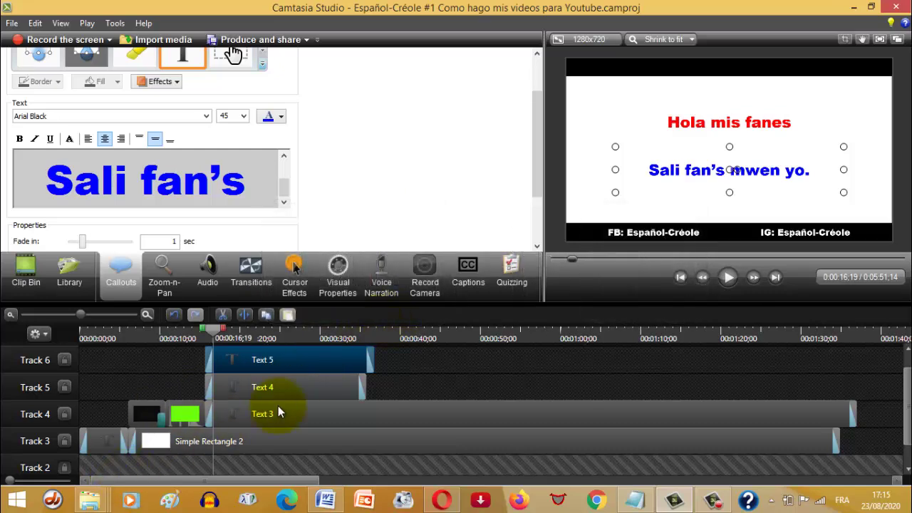
click(27, 283)
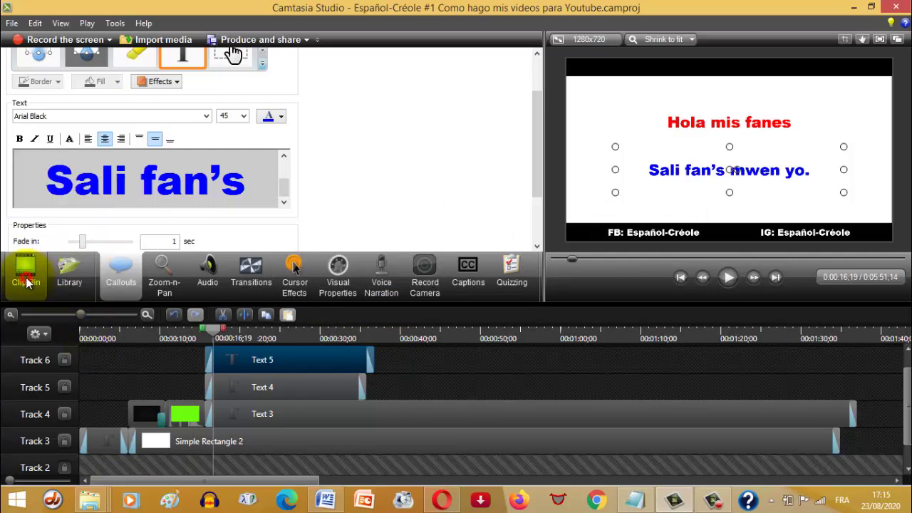
click(147, 39)
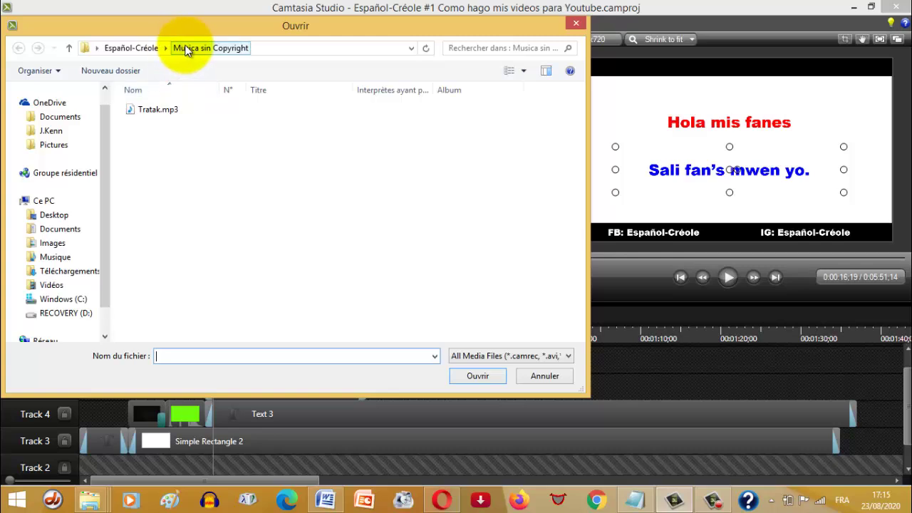
click(132, 48)
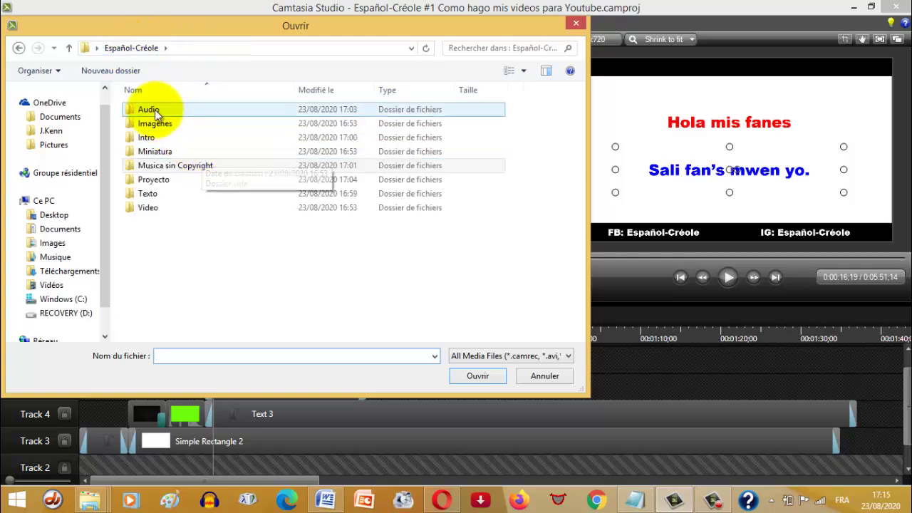
double_click(153, 109)
click(177, 109)
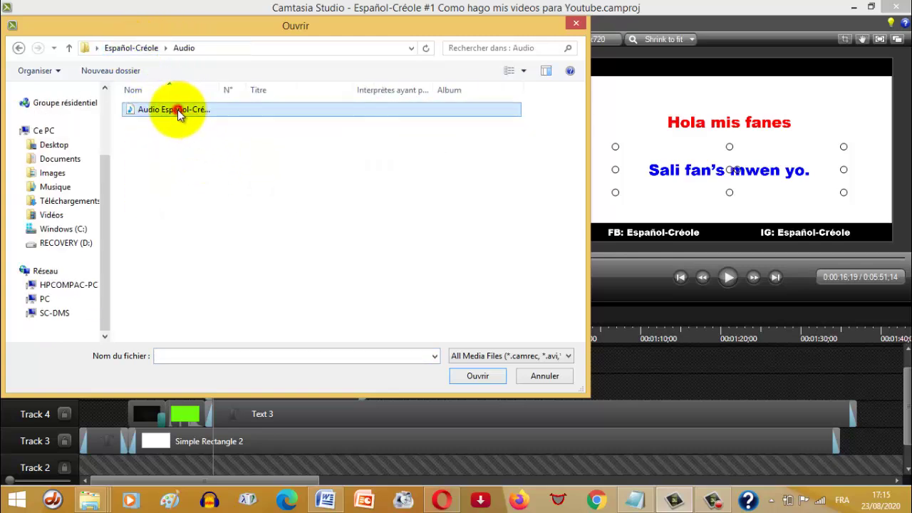
click(478, 374)
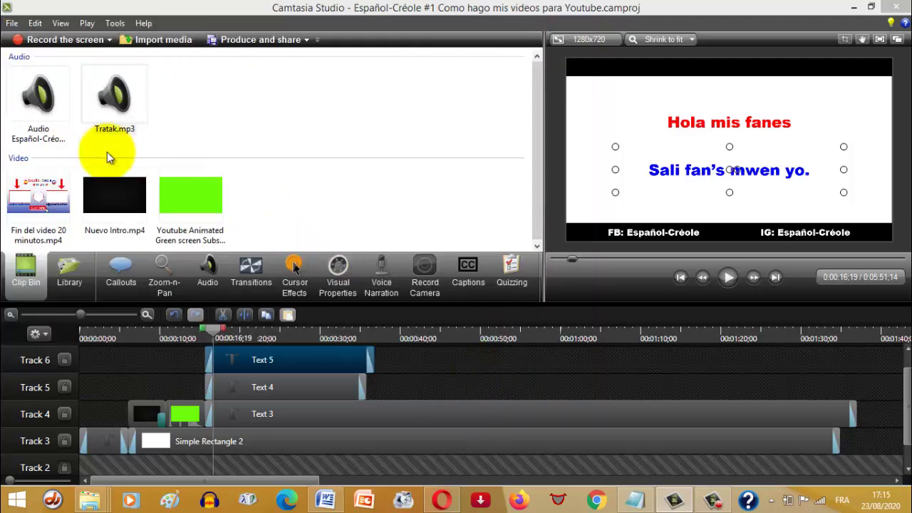
Unlock Track 2 and place the Audio Español-Créole #1.mp3 narration on it, starting at about 0:00:15;12
drag(908, 406, 908, 428)
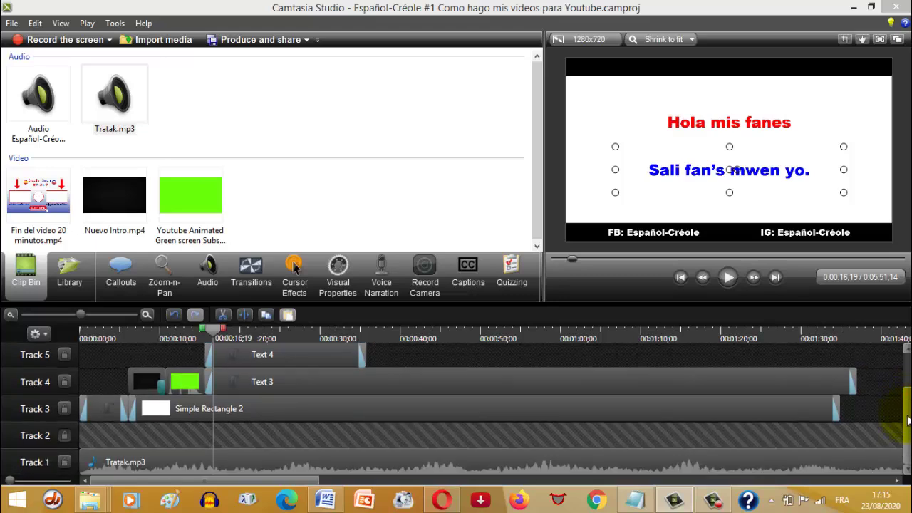
click(64, 463)
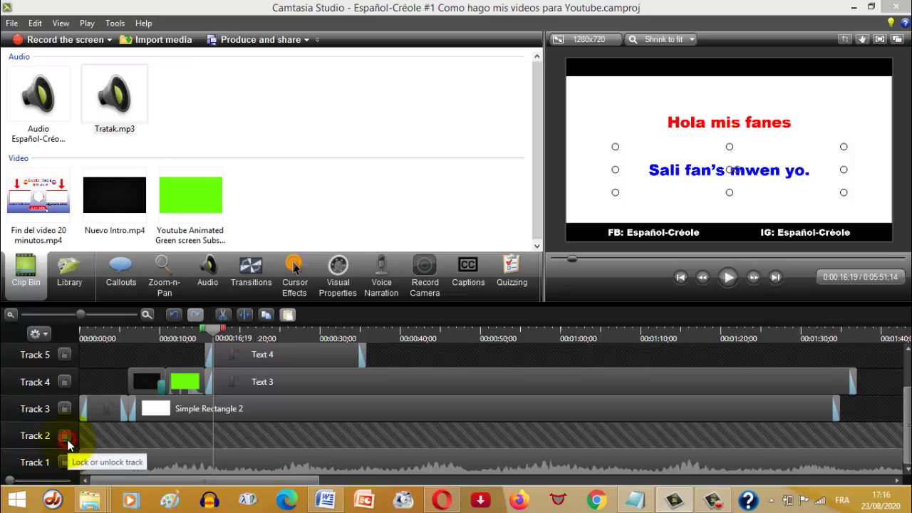
click(64, 435)
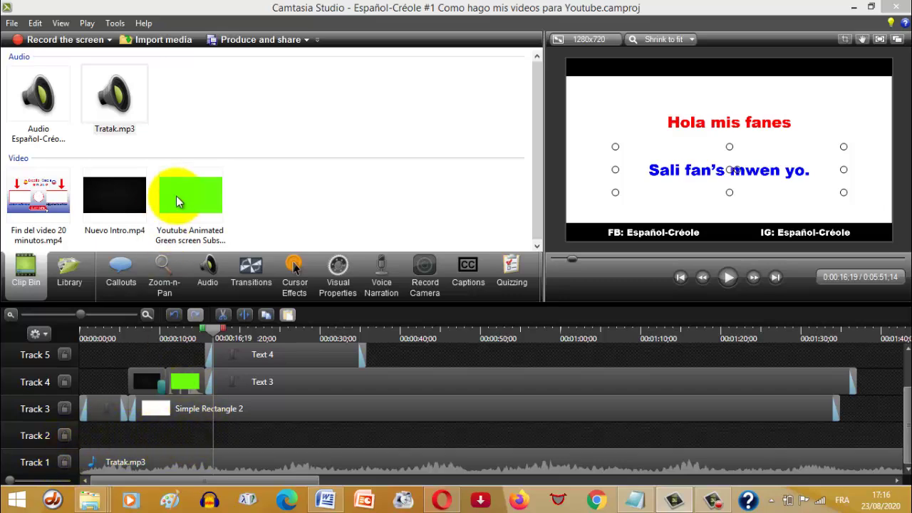
click(35, 93)
drag(36, 93, 185, 432)
drag(245, 432, 245, 432)
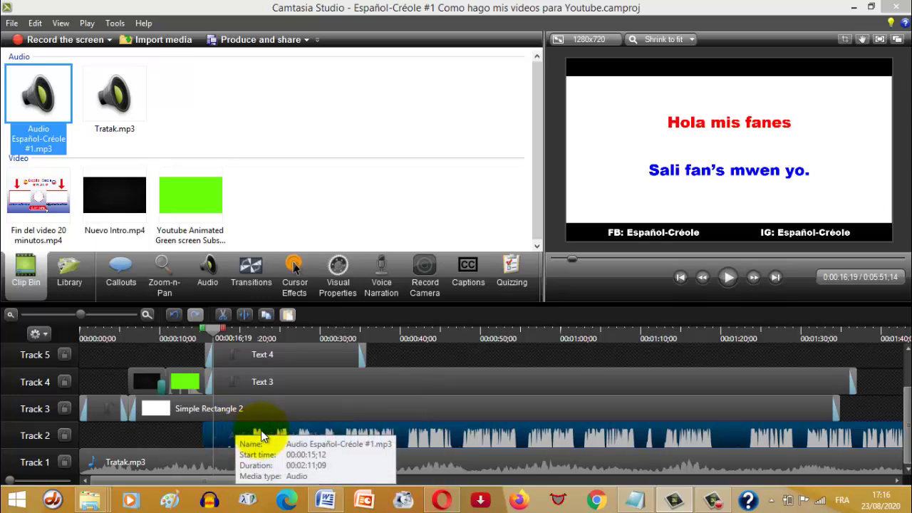
Cut off the narration's lead-in before 0:00:21;08 and move the remaining clip to start at 0:00:16;19
click(249, 332)
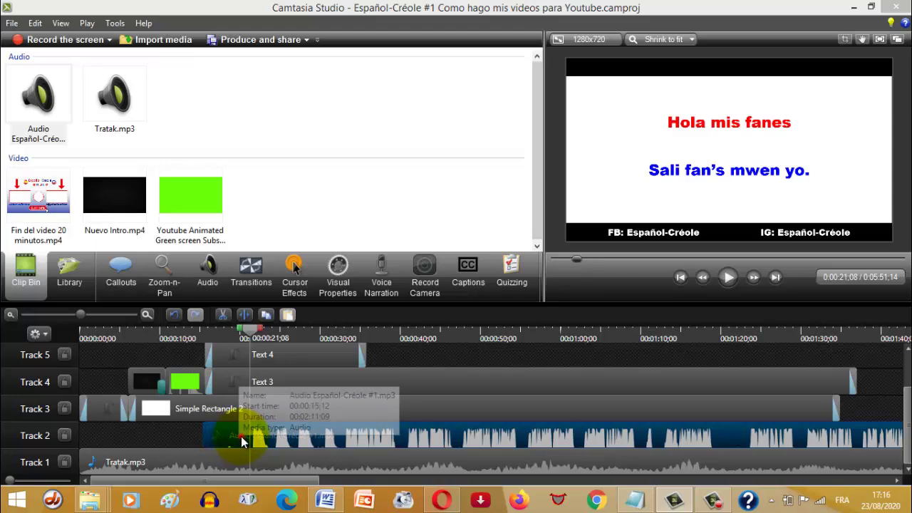
click(244, 314)
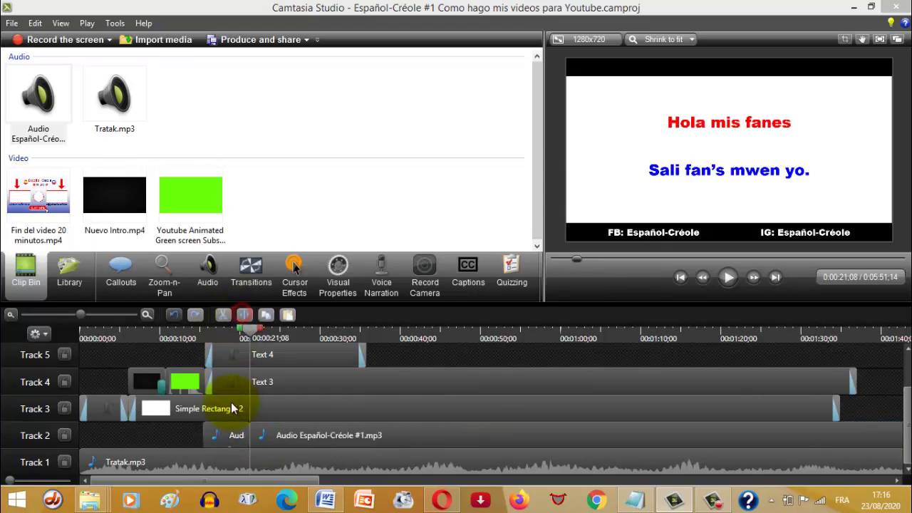
click(232, 435)
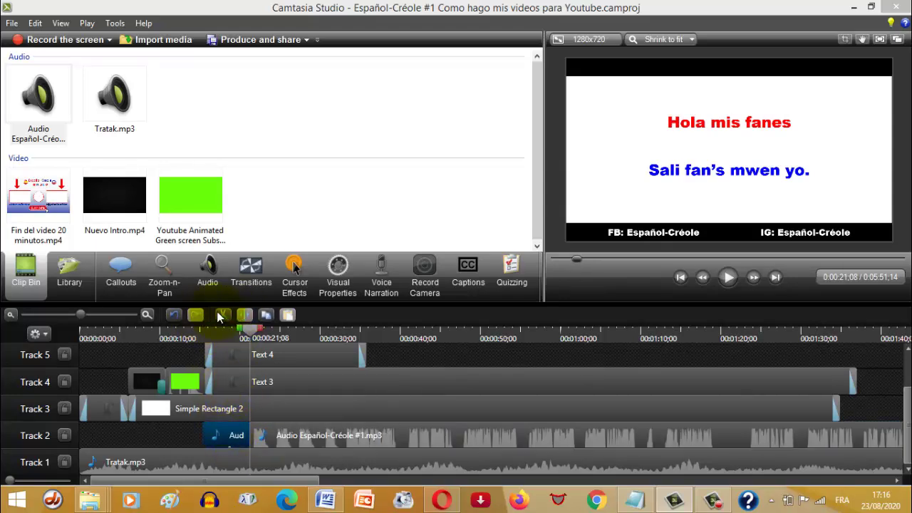
click(223, 314)
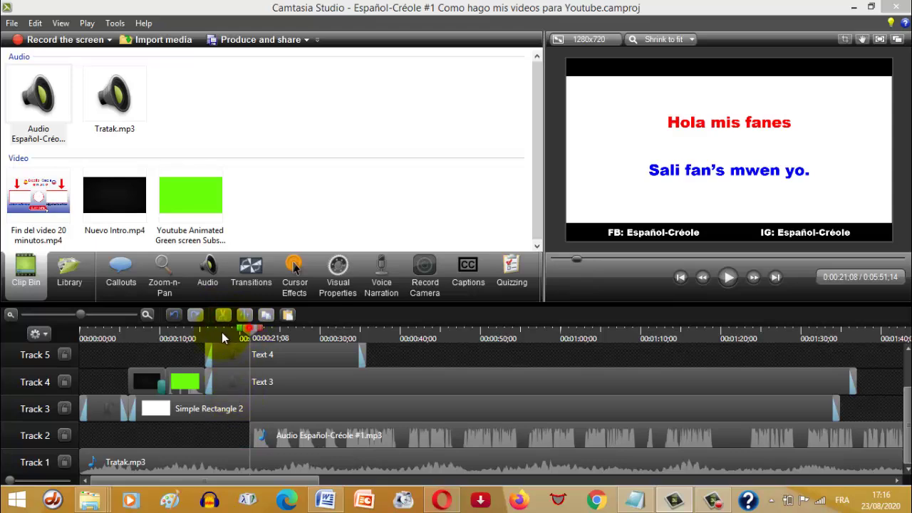
drag(222, 337, 215, 329)
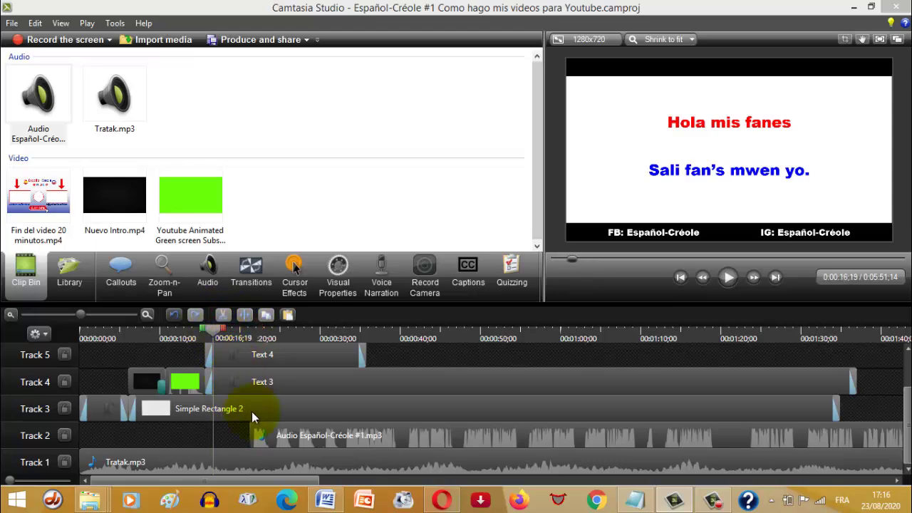
drag(274, 431, 239, 437)
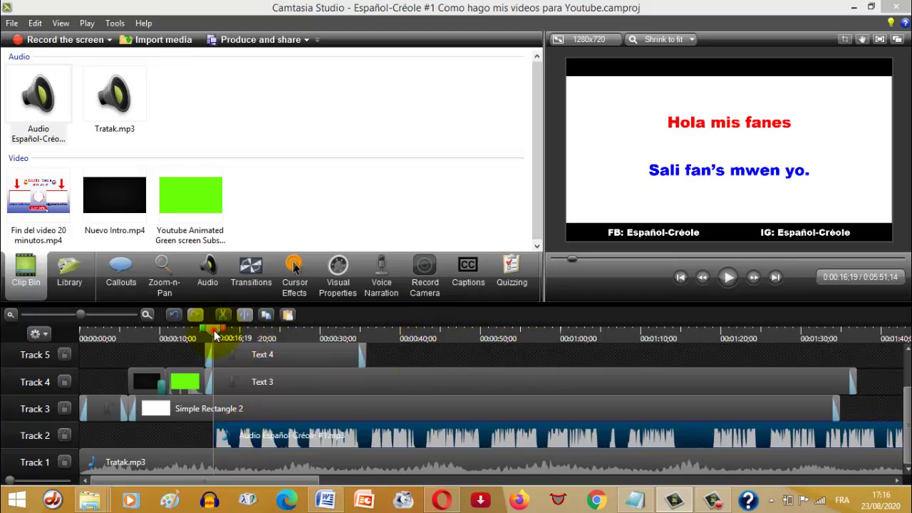
Split the Tratak.mp3 music on Track 1 at 0:00:15;19, just before the text callouts begin
drag(213, 330, 205, 346)
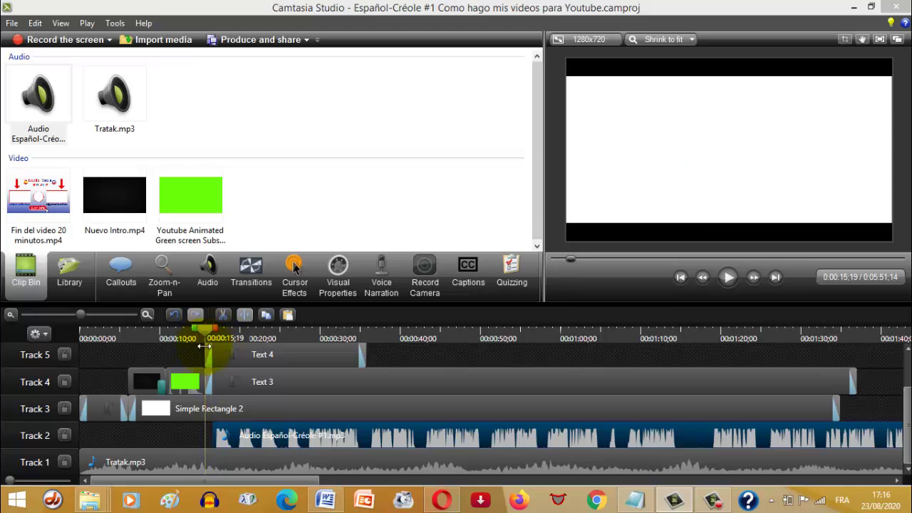
click(212, 467)
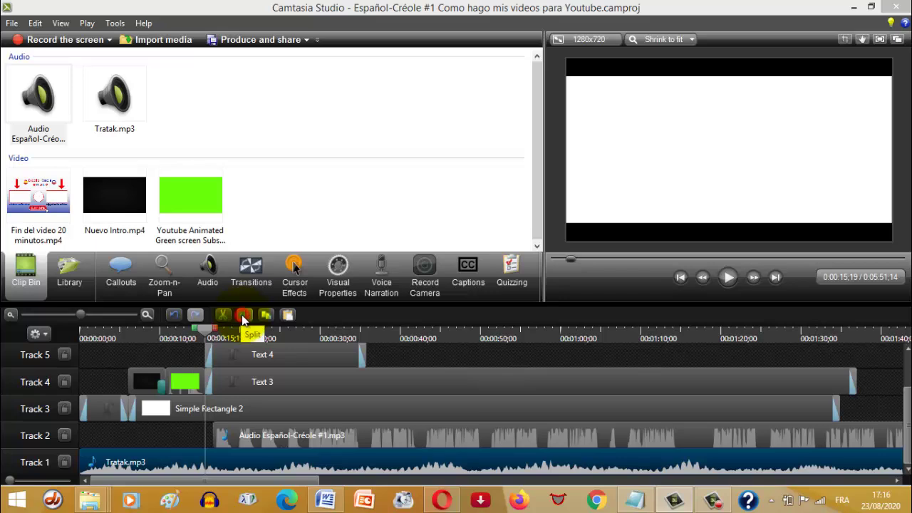
click(242, 314)
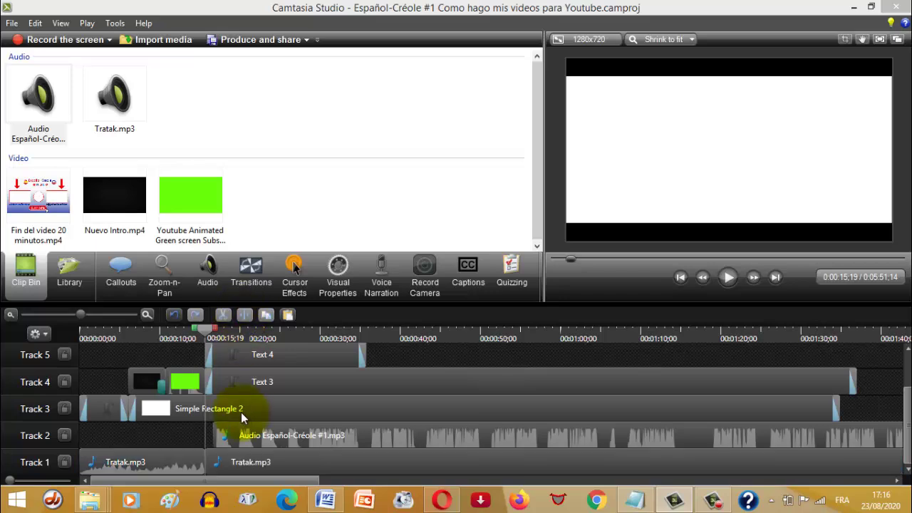
Play the narration over the music, and lower the volume of the Tratak.mp3 segment after the split well below 100%
click(230, 461)
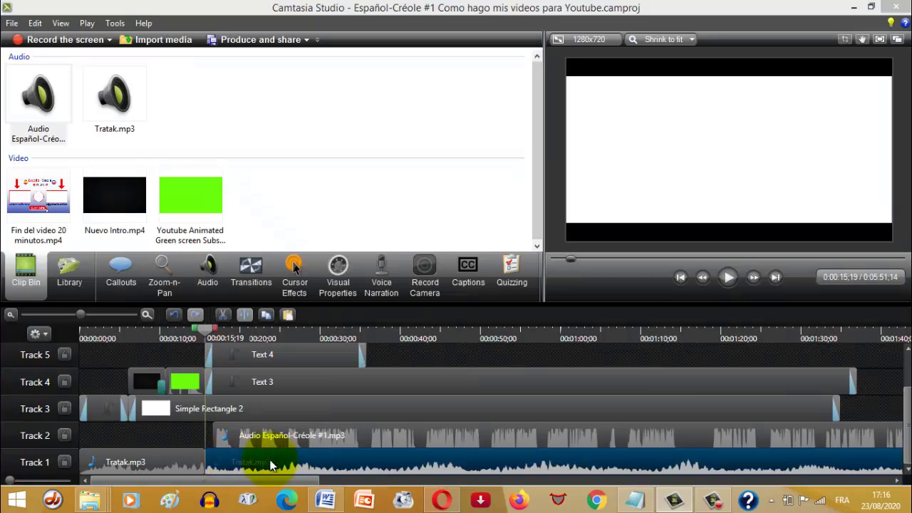
click(210, 267)
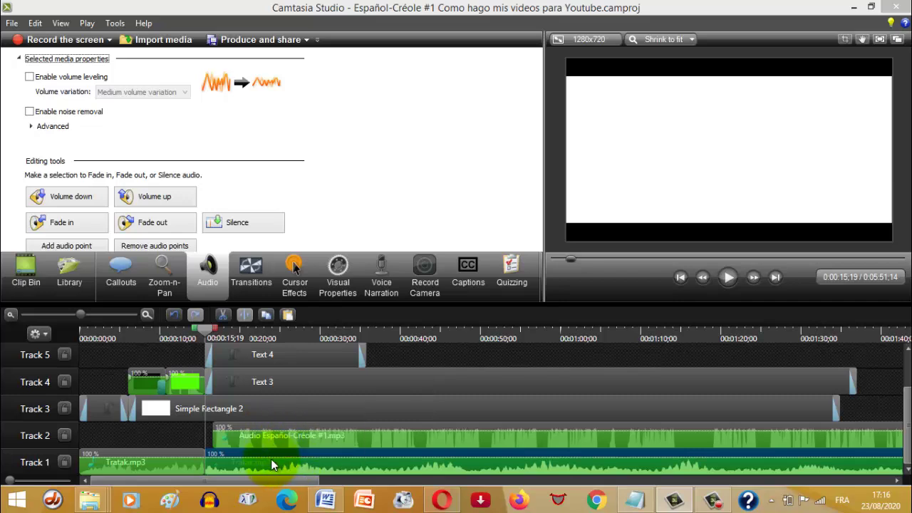
drag(267, 456, 266, 459)
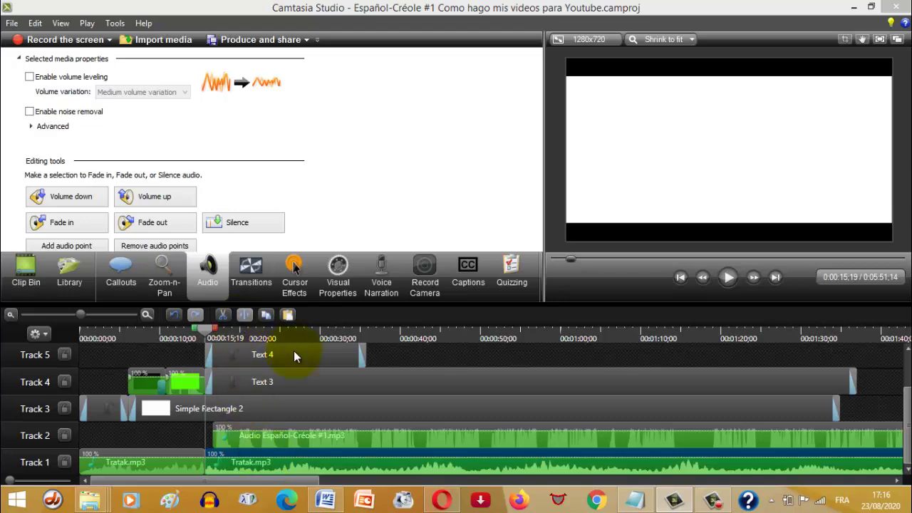
click(728, 278)
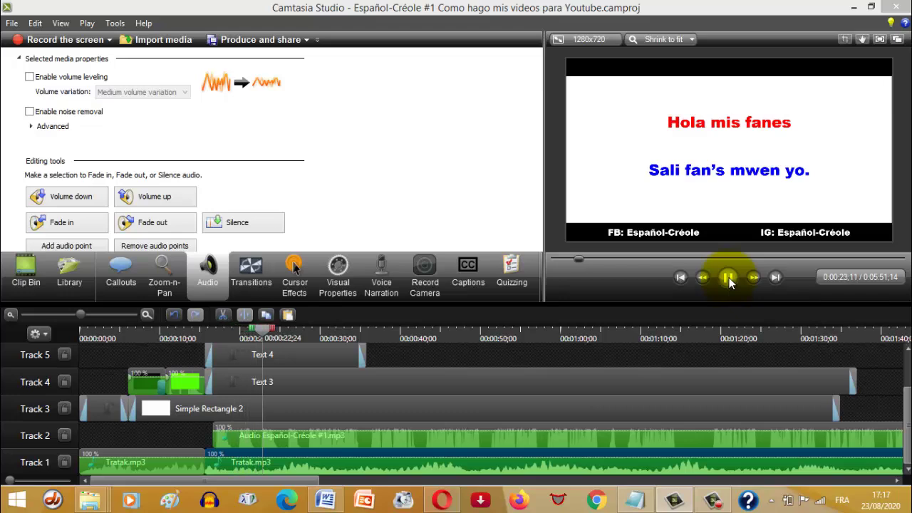
click(728, 278)
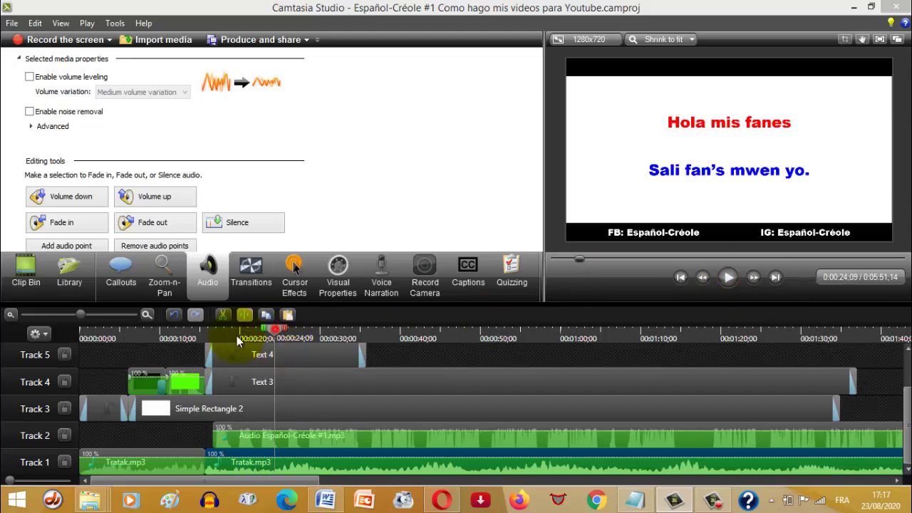
click(212, 342)
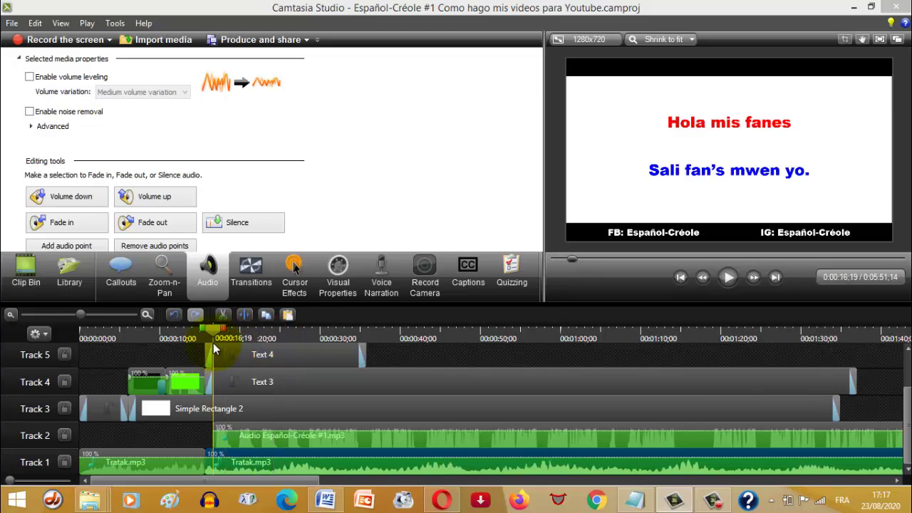
click(230, 456)
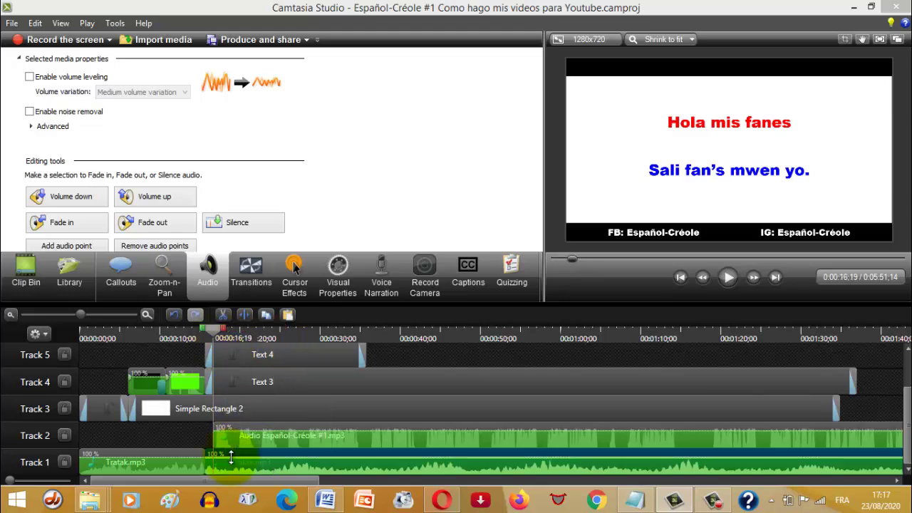
drag(231, 457, 233, 469)
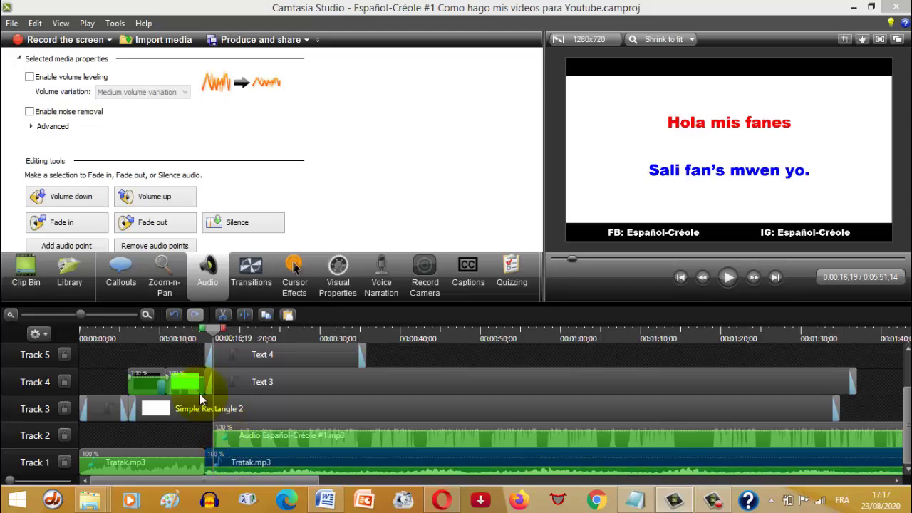
Fade out the first Tratak.mp3 segment and fade in the second one at the split
click(187, 470)
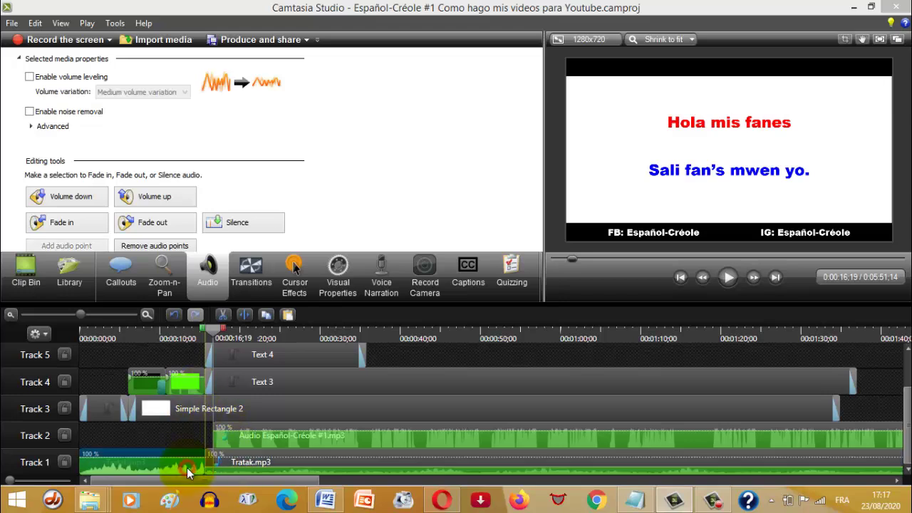
click(137, 222)
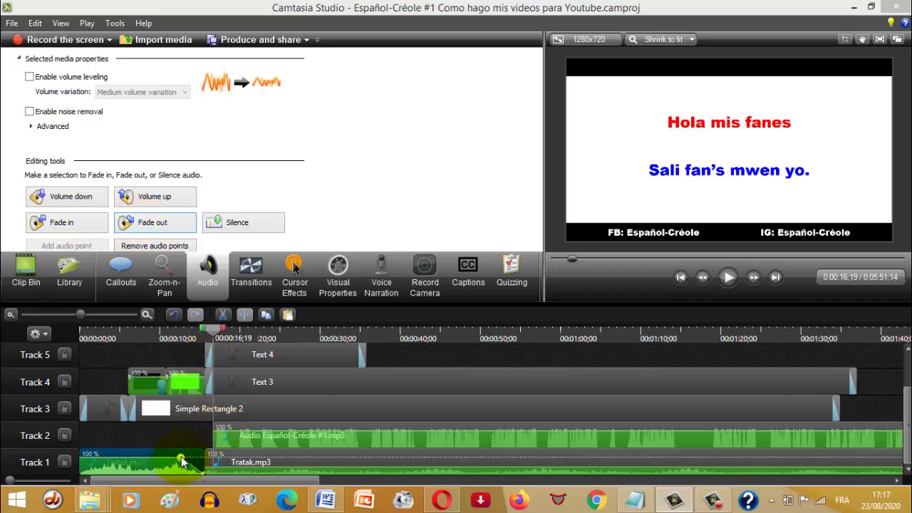
click(246, 465)
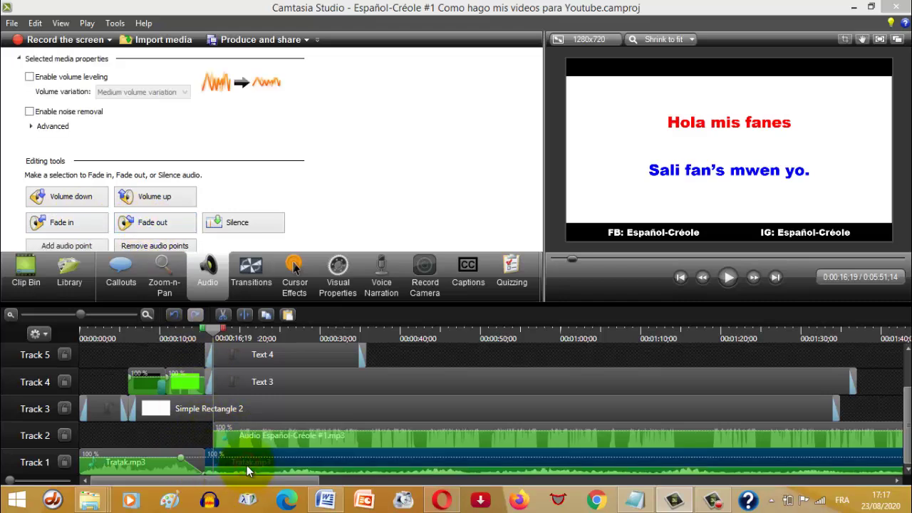
click(73, 221)
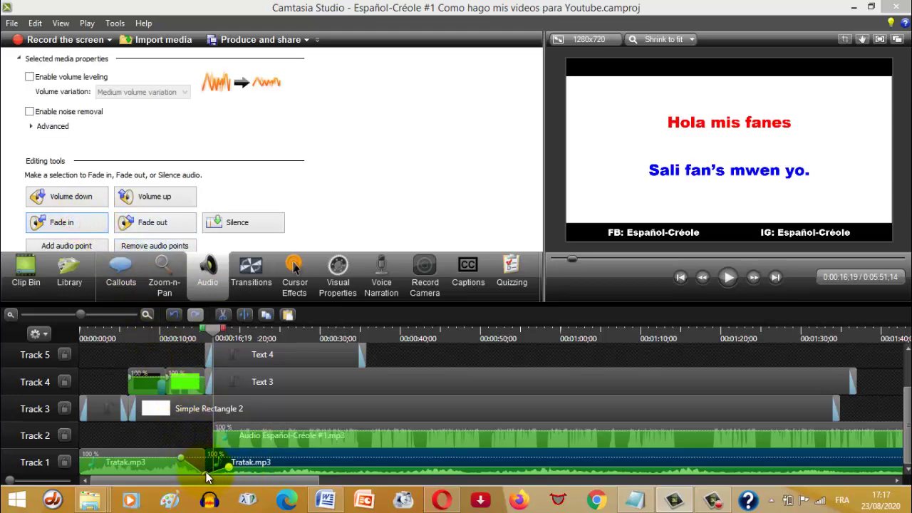
Slightly raise the low fade point where the two Tratak.mp3 segments meet and play back the mix from 0:00:16;19
mouse_move(209, 478)
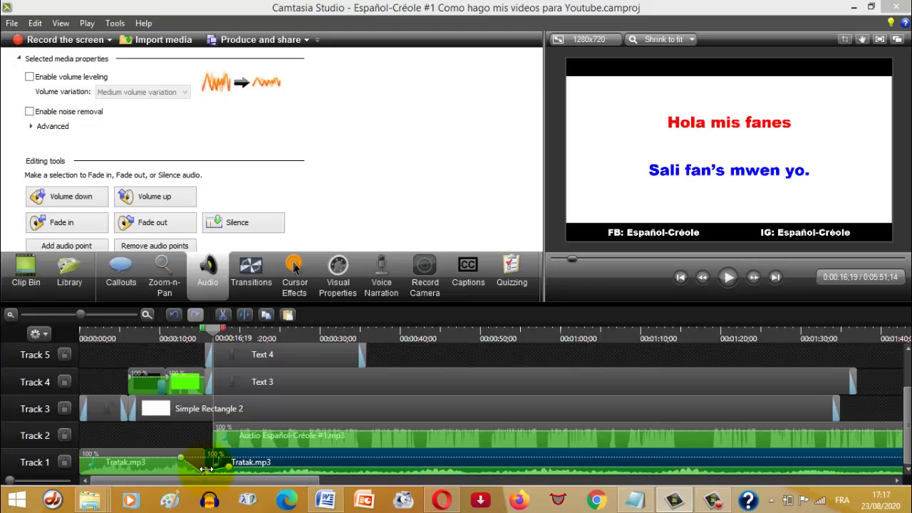
click(203, 473)
drag(203, 476, 203, 475)
click(725, 279)
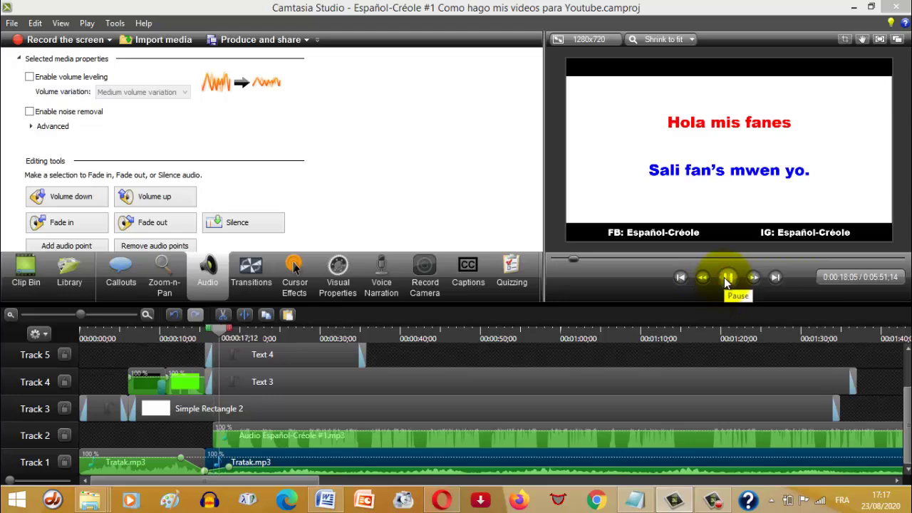
Lower the volume of the second Tratak.mp3 segment a bit further and play back the mix from 0:00:16;10
key(space)
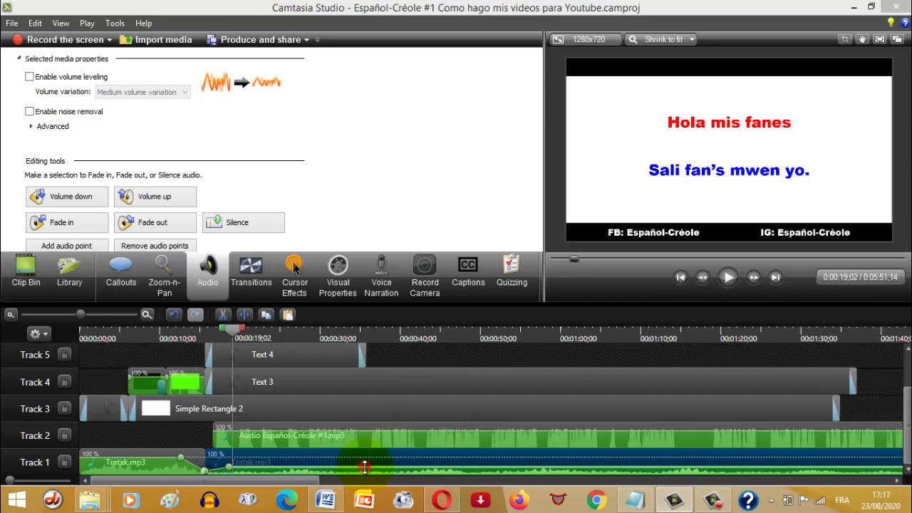
drag(364, 460, 364, 468)
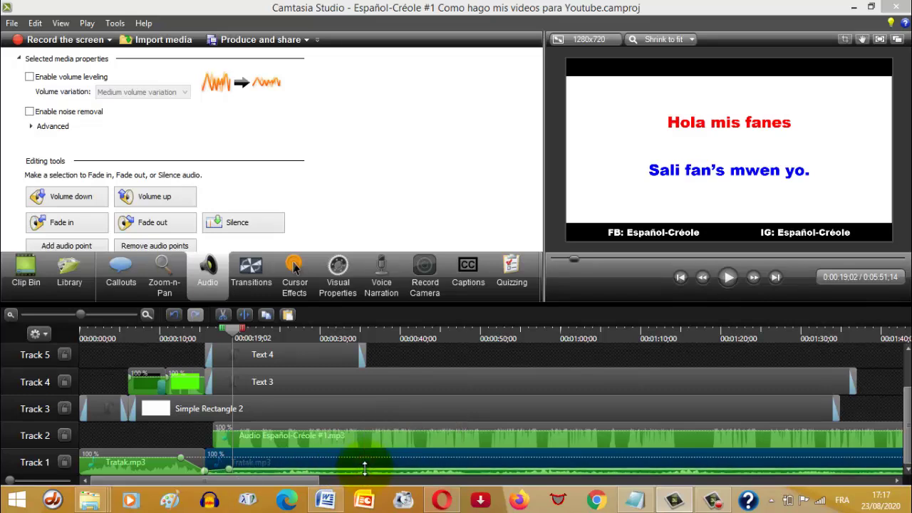
click(211, 335)
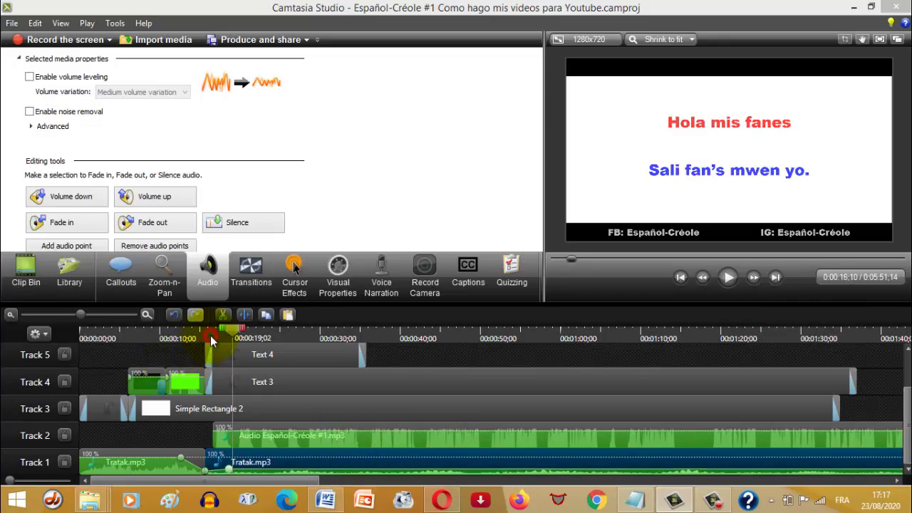
click(726, 279)
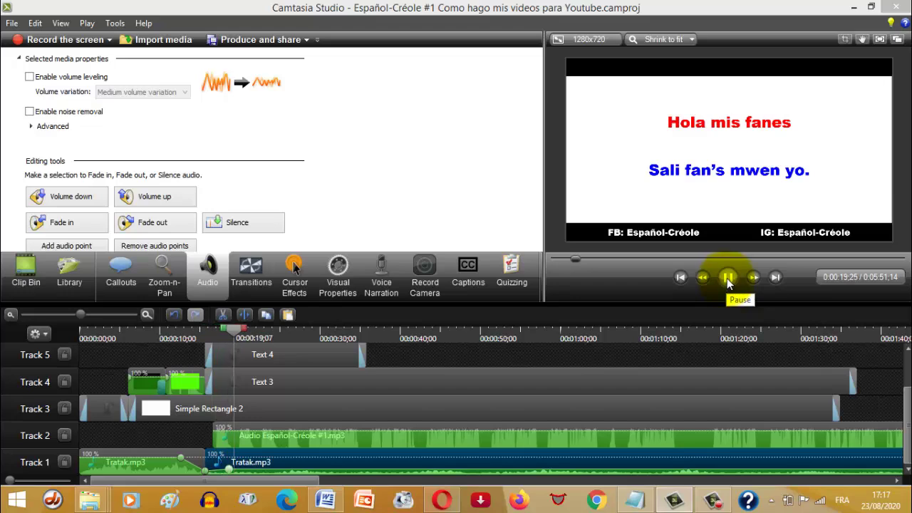
click(727, 279)
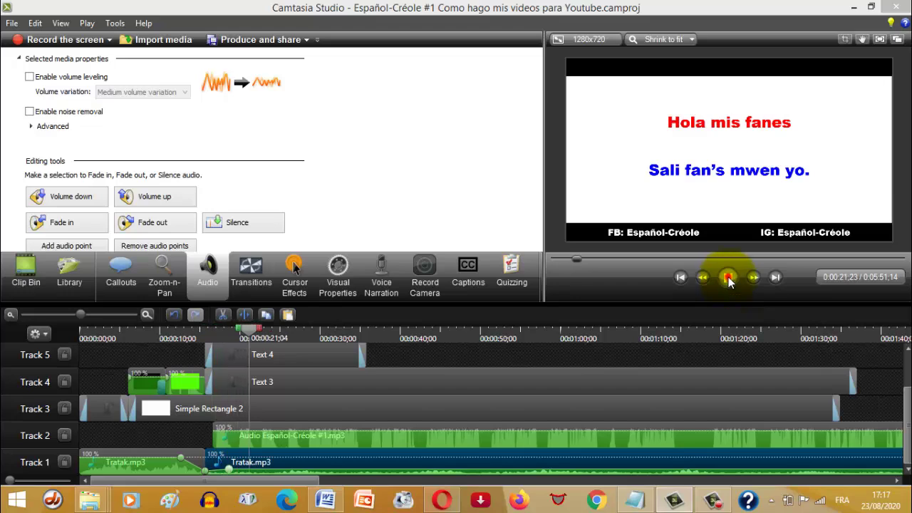
Split the Track 2 narration at 0:00:22;08 and move its remaining part to start at about 0:00:31
click(254, 333)
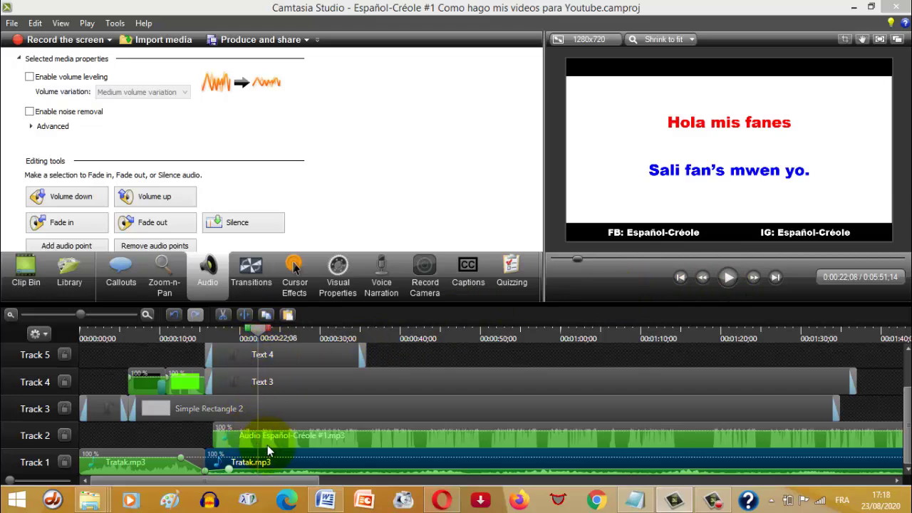
click(267, 436)
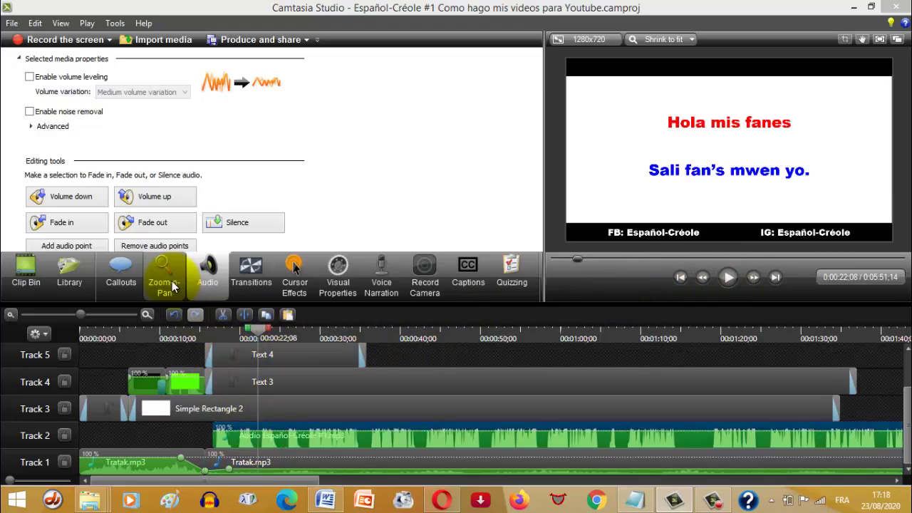
click(245, 315)
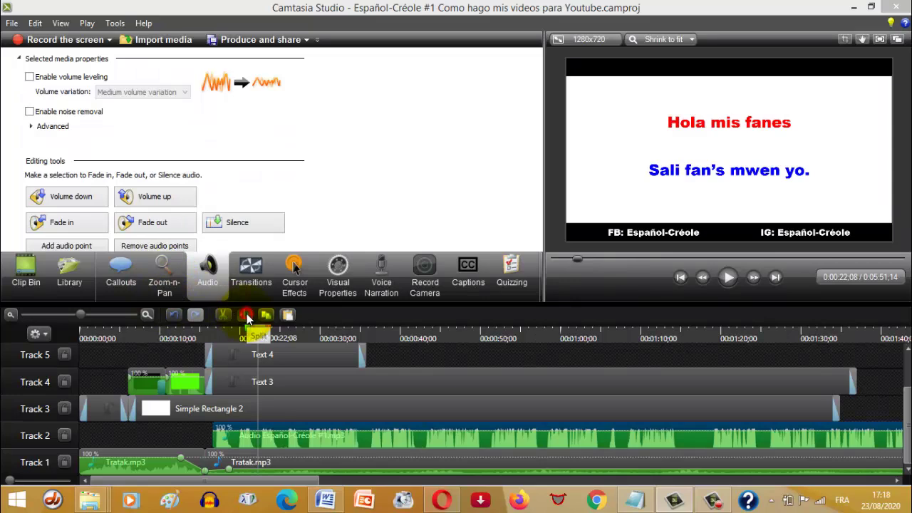
click(302, 441)
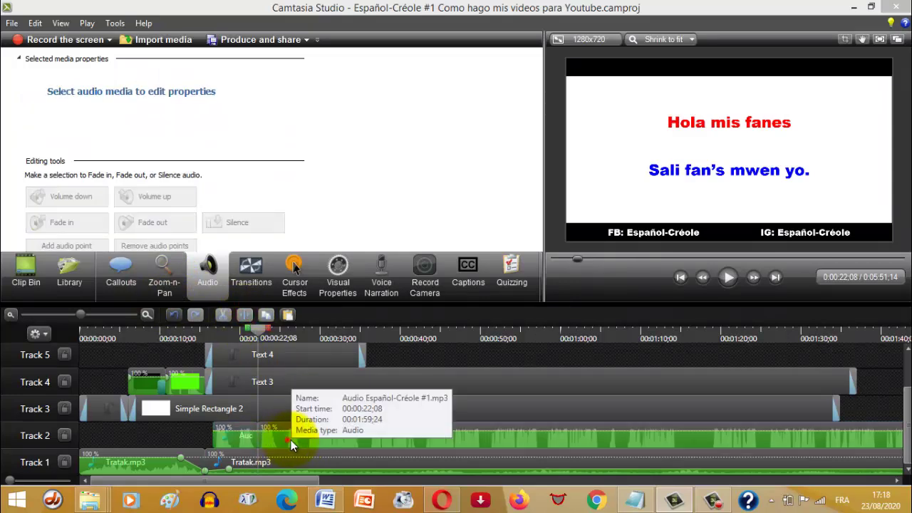
drag(334, 440, 357, 439)
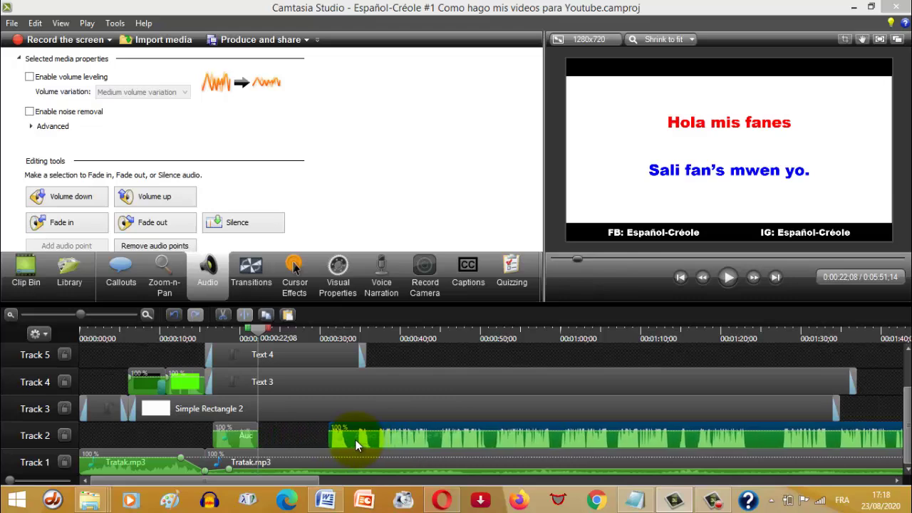
Duplicate the short first narration piece and place the copy just behind it in the gap on Track 2
click(237, 437)
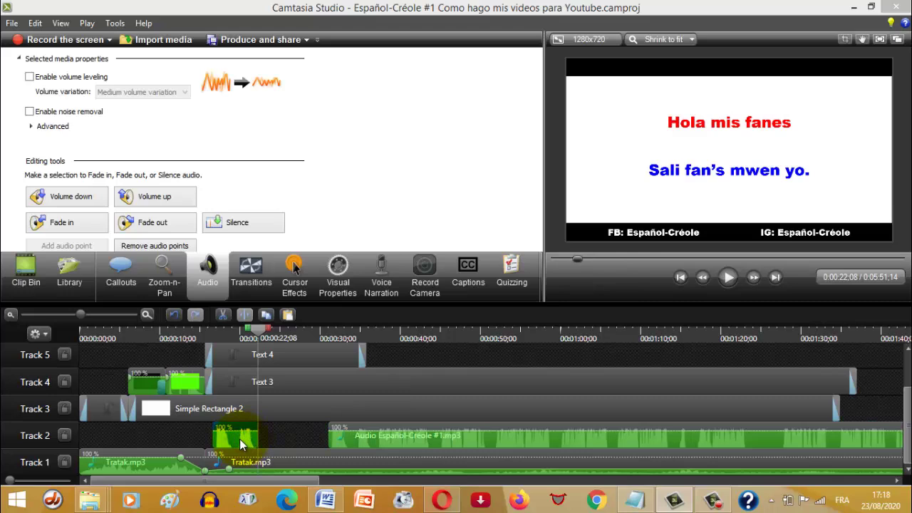
right_click(239, 438)
key(ctrl+c)
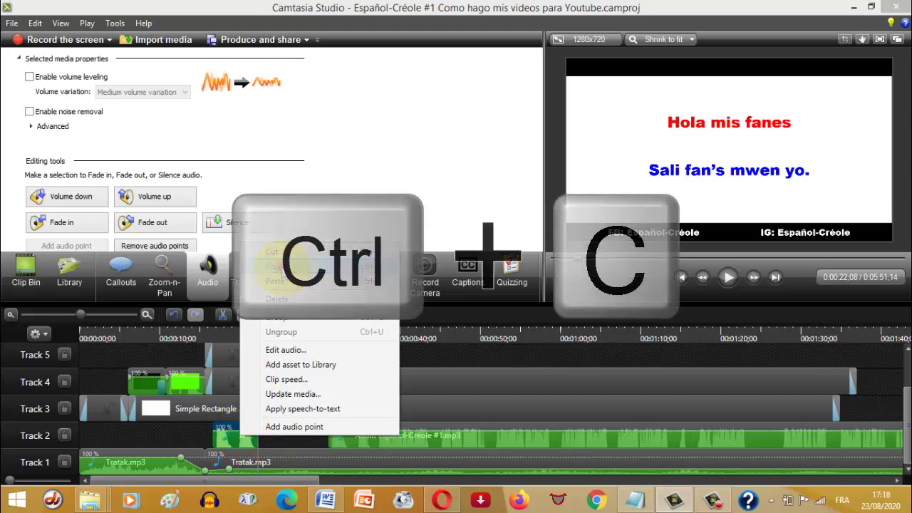
click(275, 266)
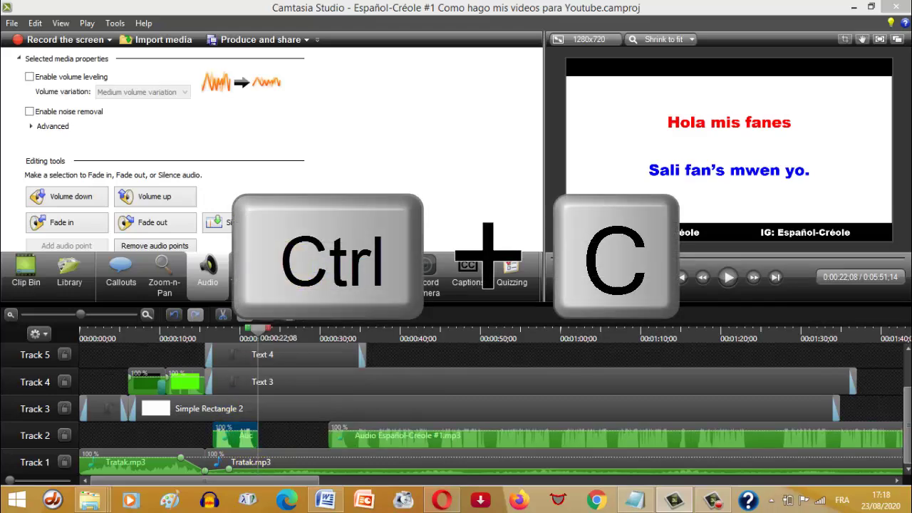
click(302, 459)
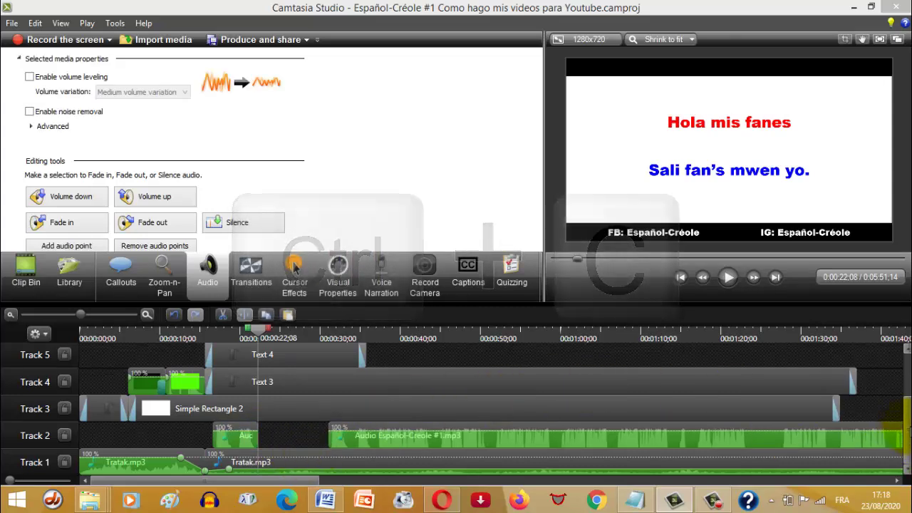
key(ctrl+v)
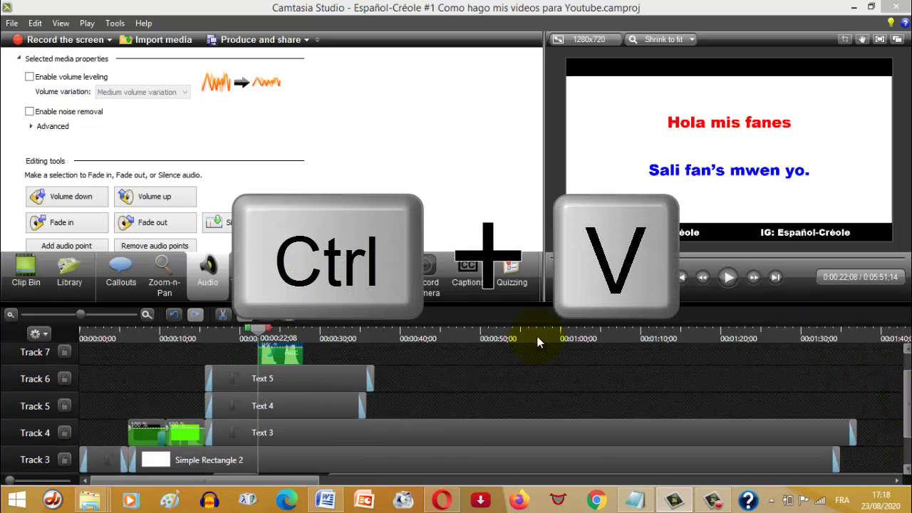
drag(280, 354, 411, 407)
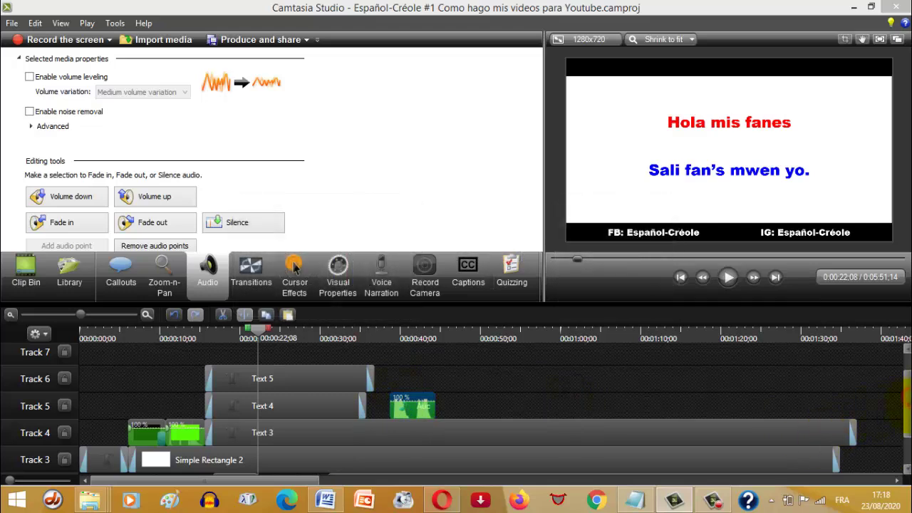
scroll(901, 399, down, 1)
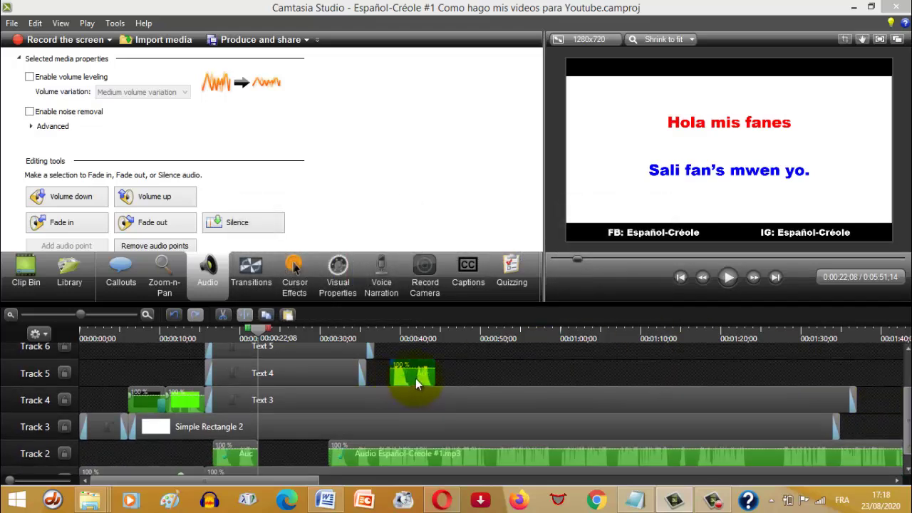
drag(416, 383, 292, 452)
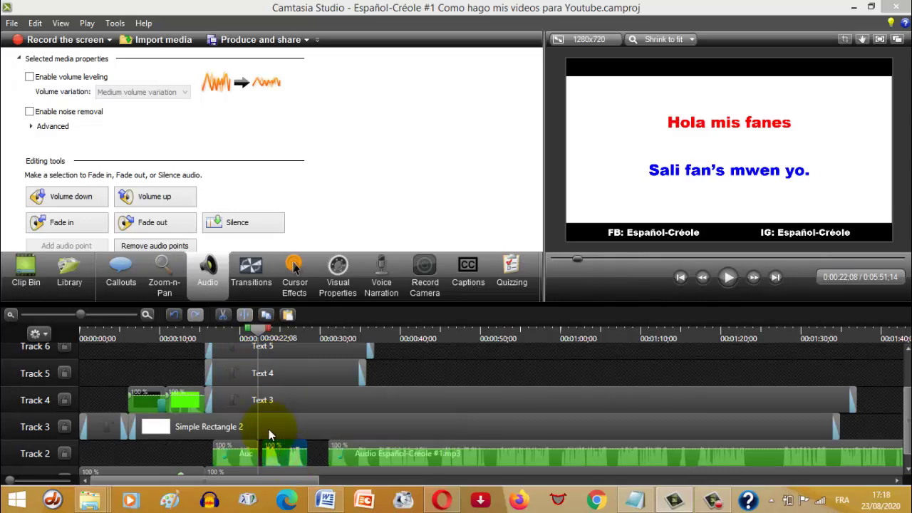
Play back the repeated greeting, and shorten the Text 4 and Text 5 callouts to end at about 0:00:29;19
click(207, 327)
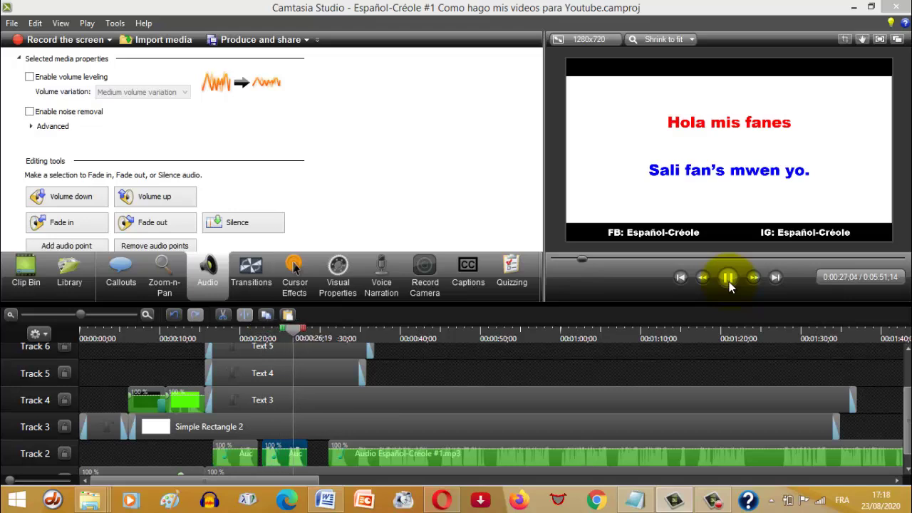
click(728, 279)
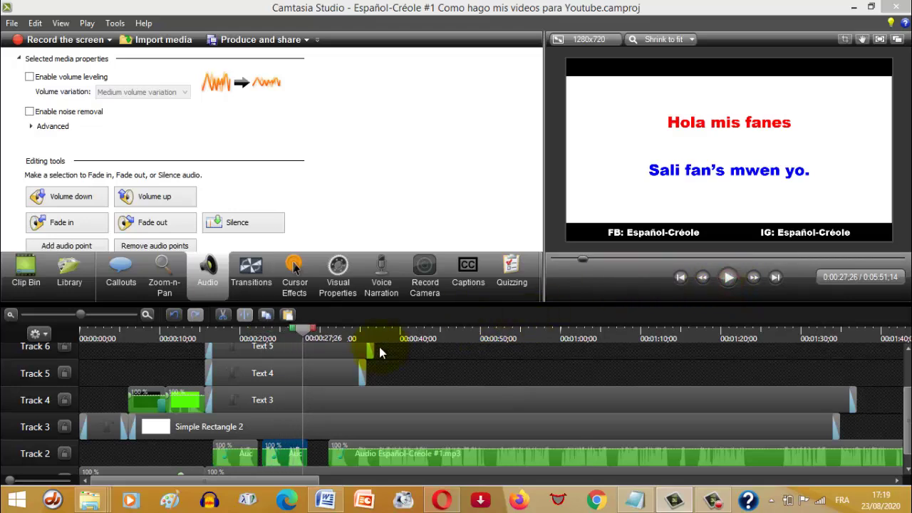
click(305, 337)
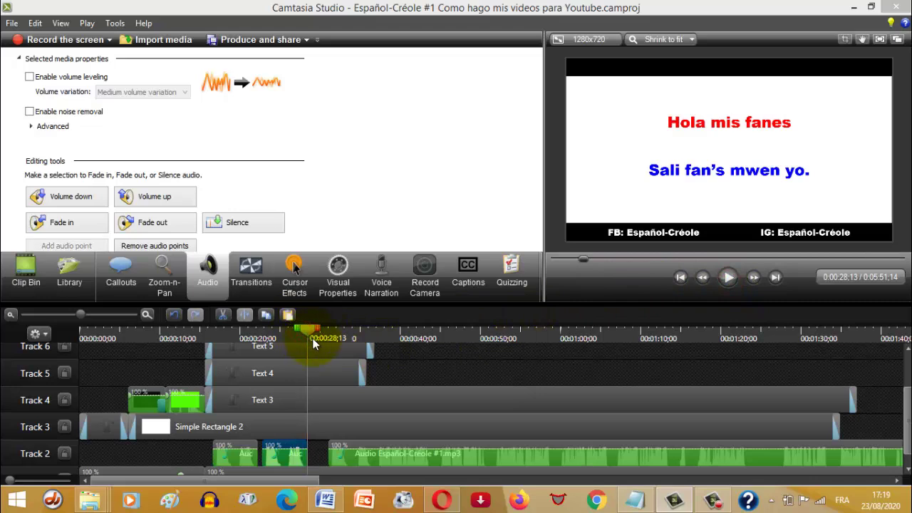
click(360, 368)
drag(336, 368, 314, 369)
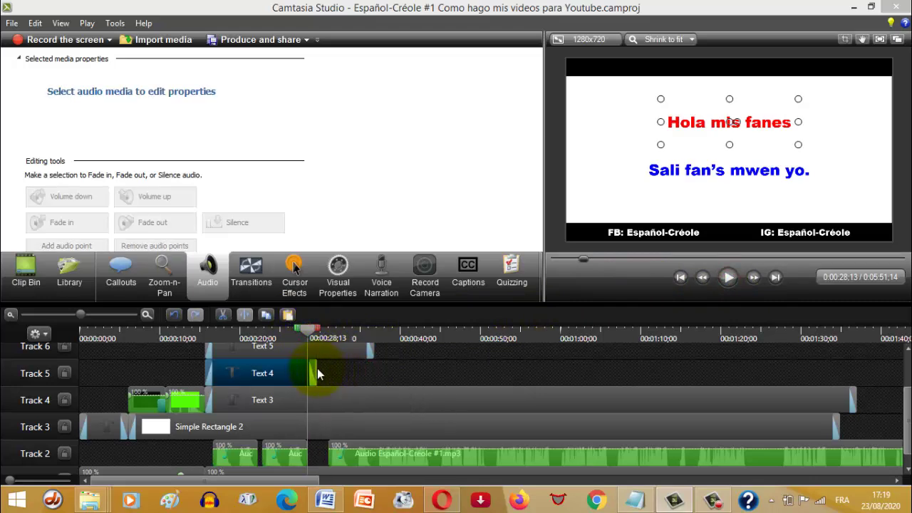
scroll(906, 411, up, 2)
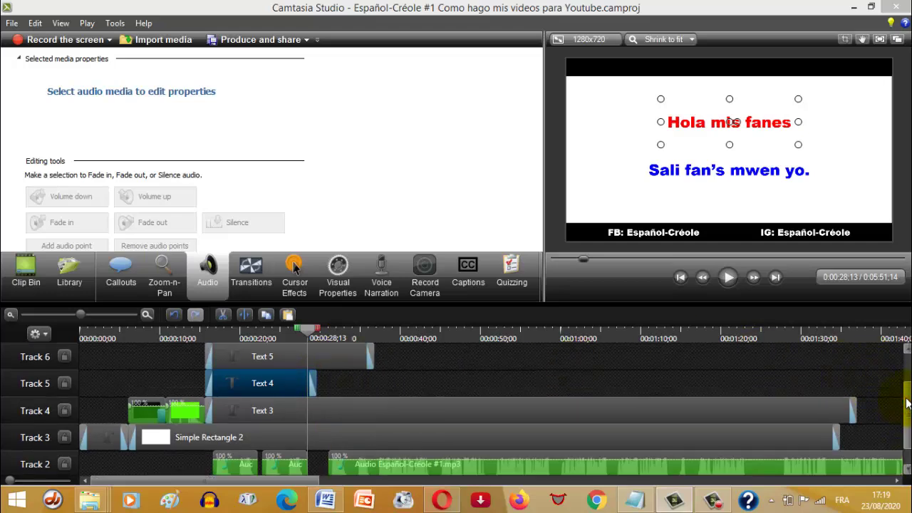
drag(371, 368, 321, 370)
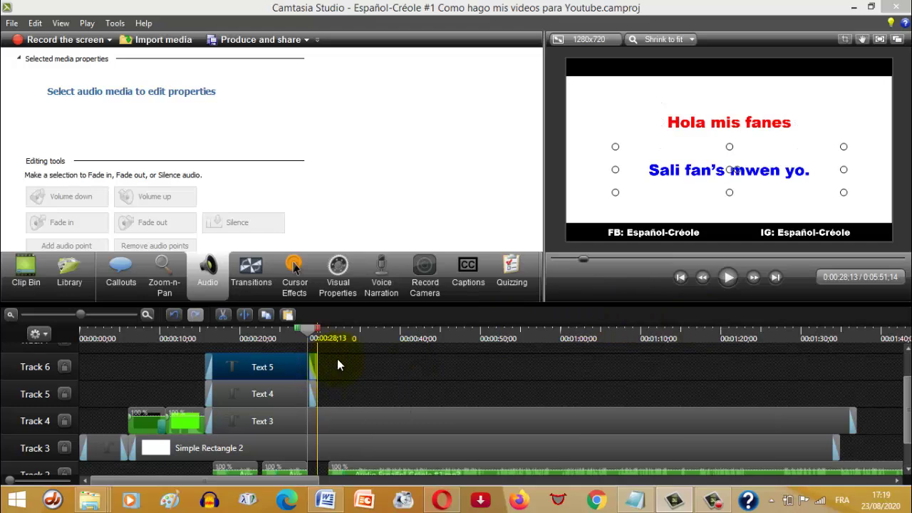
Duplicate the red Text 4 callout at 0:00:29;19 and place the copy on Track 5 directly behind the original
click(317, 339)
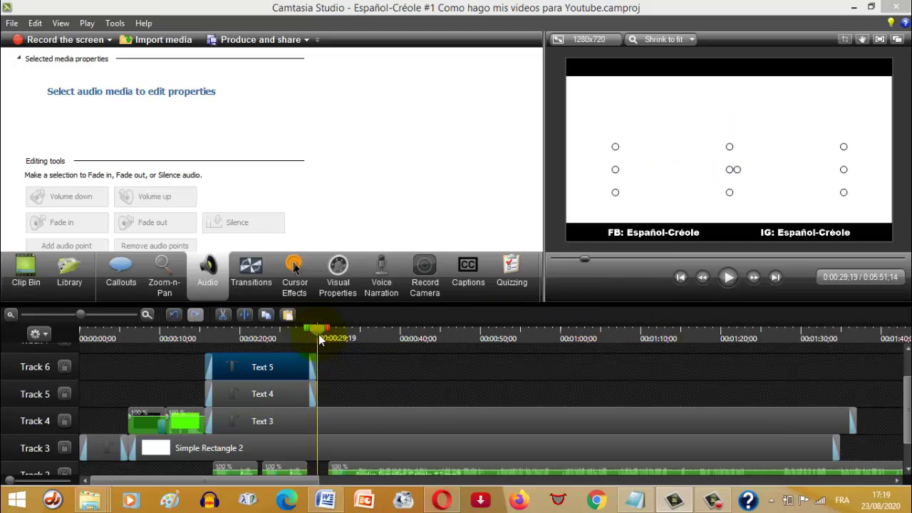
click(258, 399)
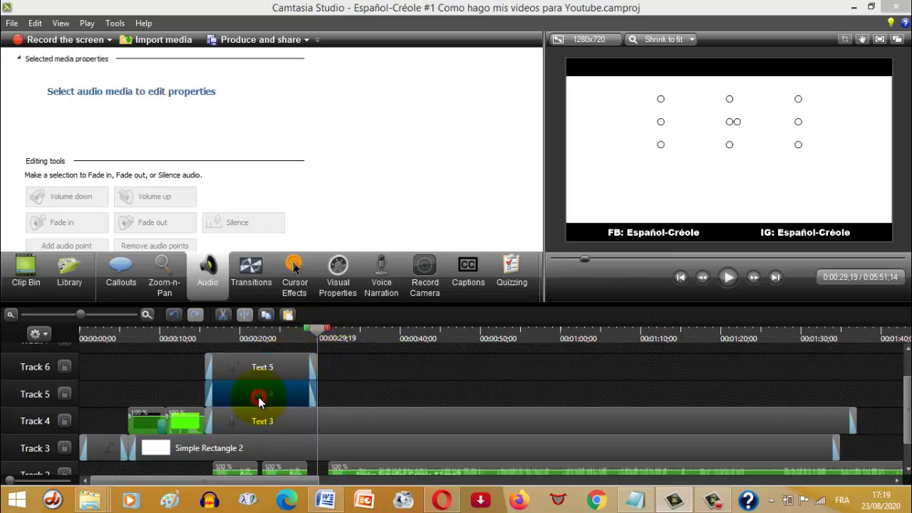
right_click(258, 397)
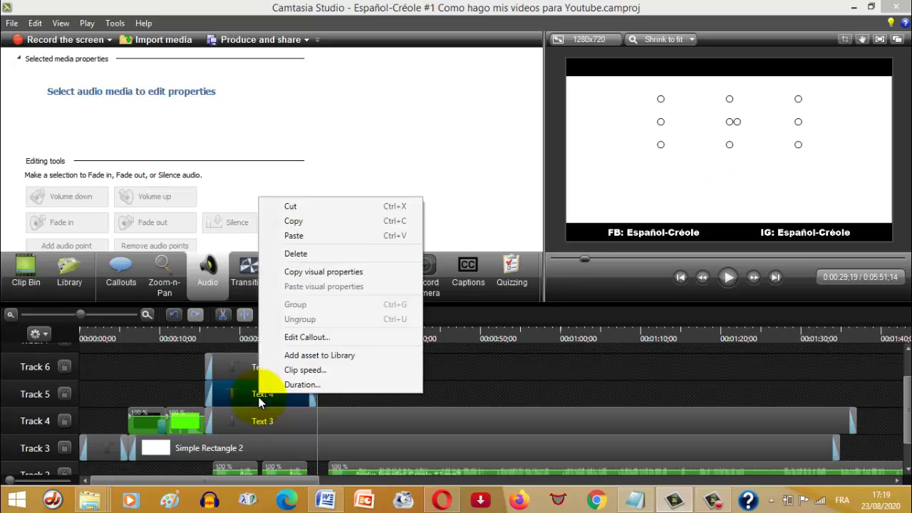
click(292, 223)
right_click(338, 394)
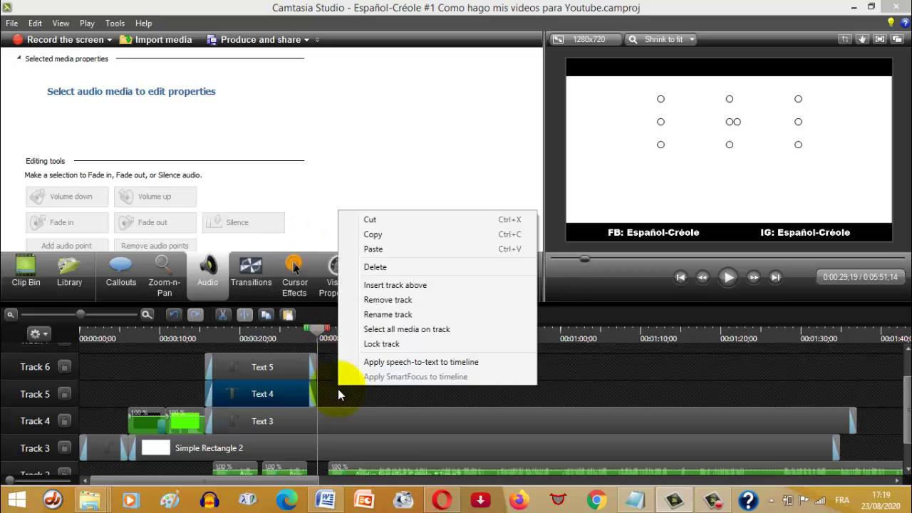
click(381, 249)
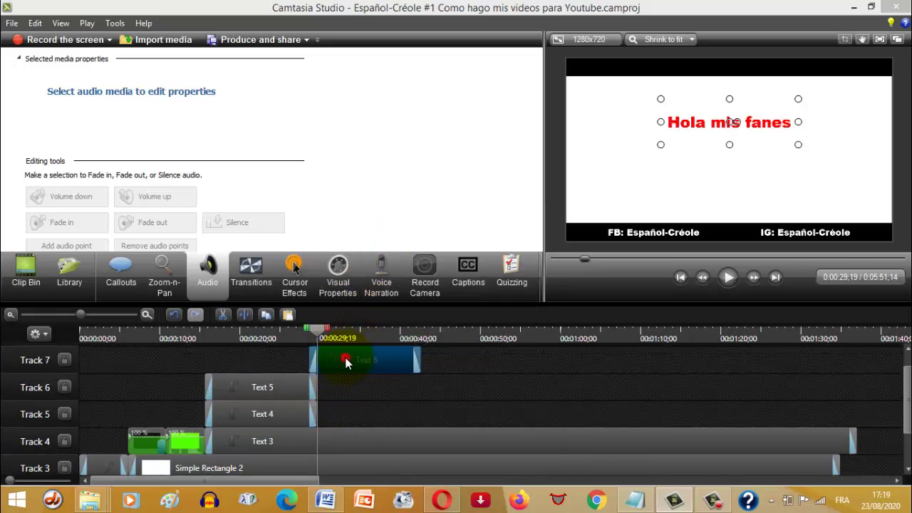
drag(344, 362, 377, 469)
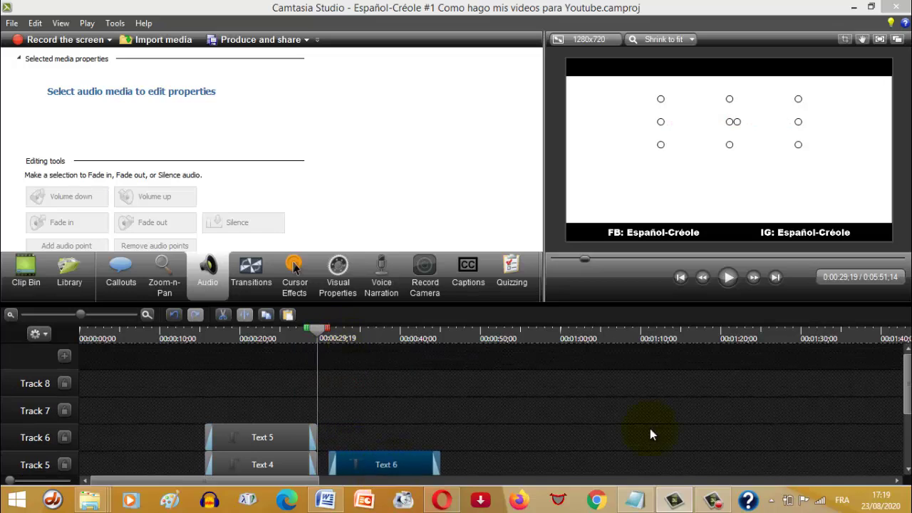
scroll(891, 406, down, 3)
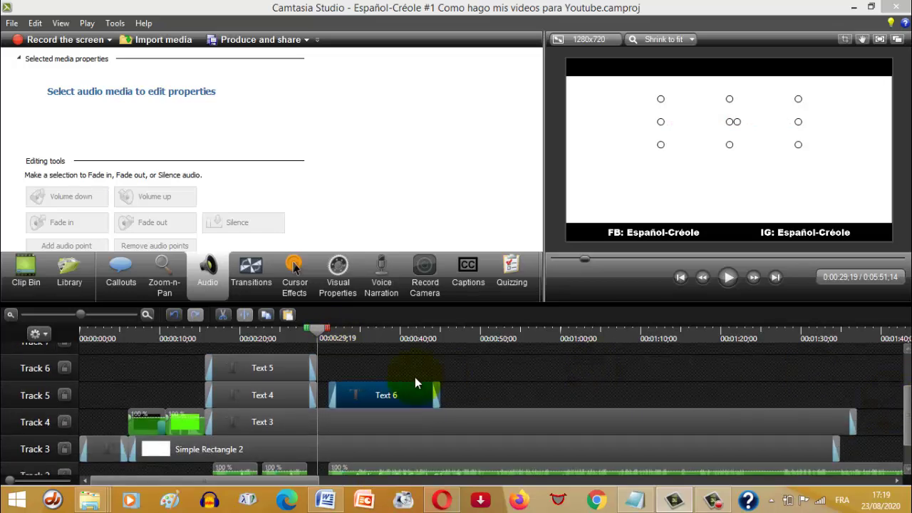
drag(374, 396, 358, 392)
click(337, 336)
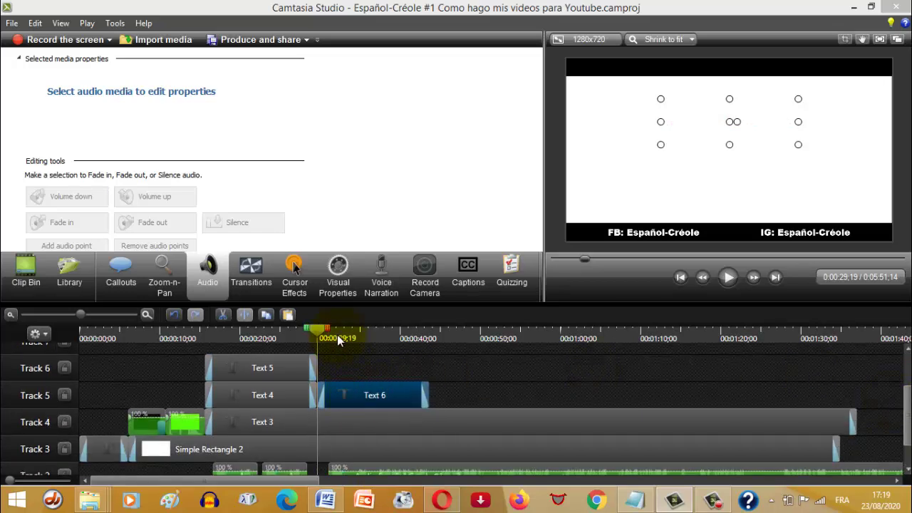
Switch to the Word script and copy the Spanish phrase "¿Cómo están ustedes?"
click(325, 501)
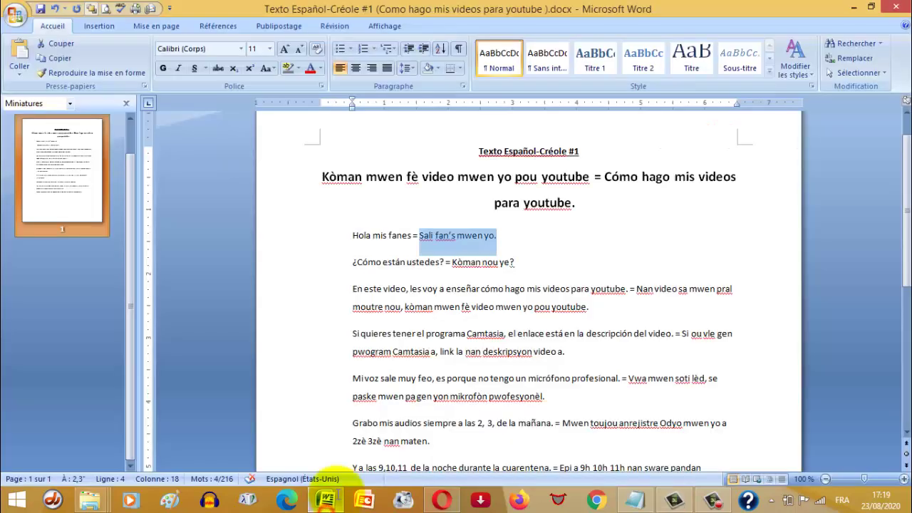
drag(344, 268, 440, 269)
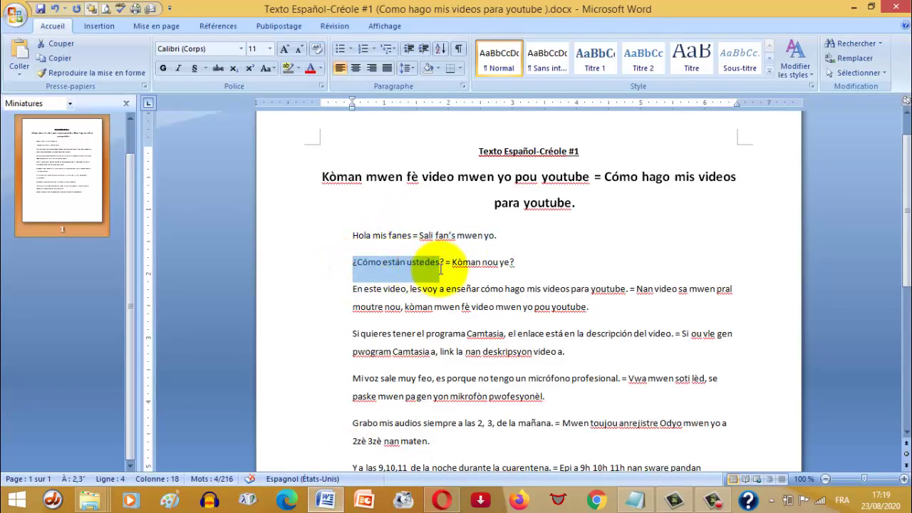
right_click(407, 265)
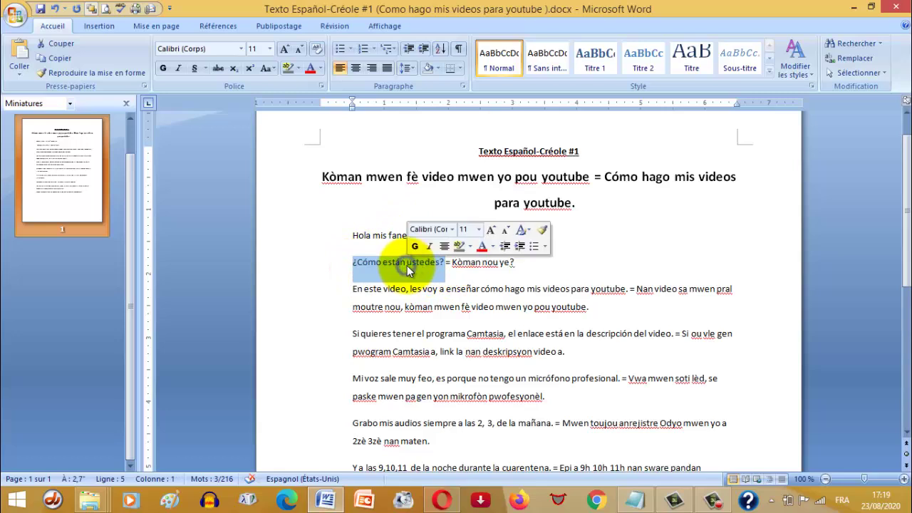
click(436, 284)
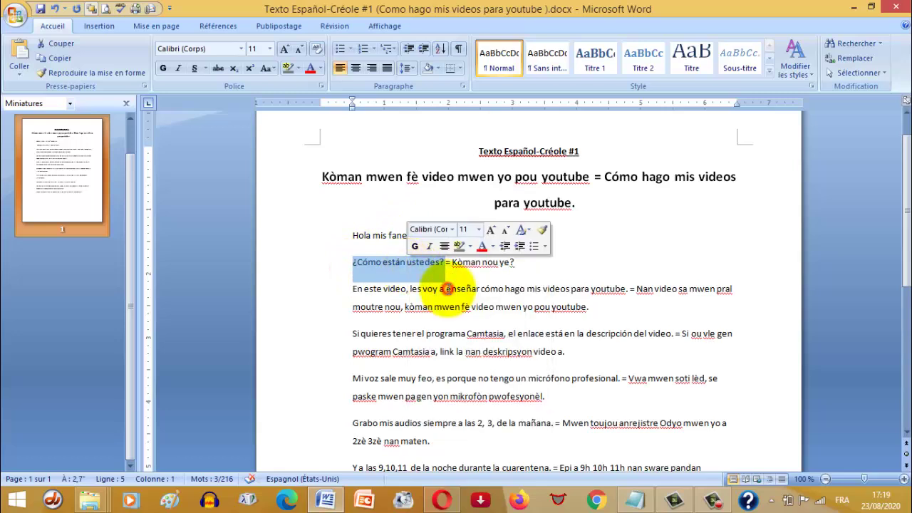
Switch back to Camtasia, open the Text 6 callout for editing and delete its whole text "Hola mis fanes"
click(674, 501)
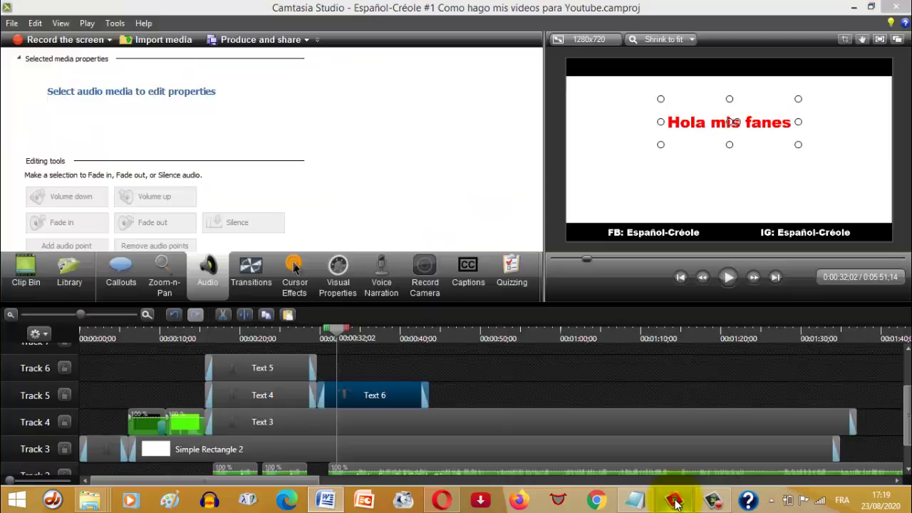
click(361, 398)
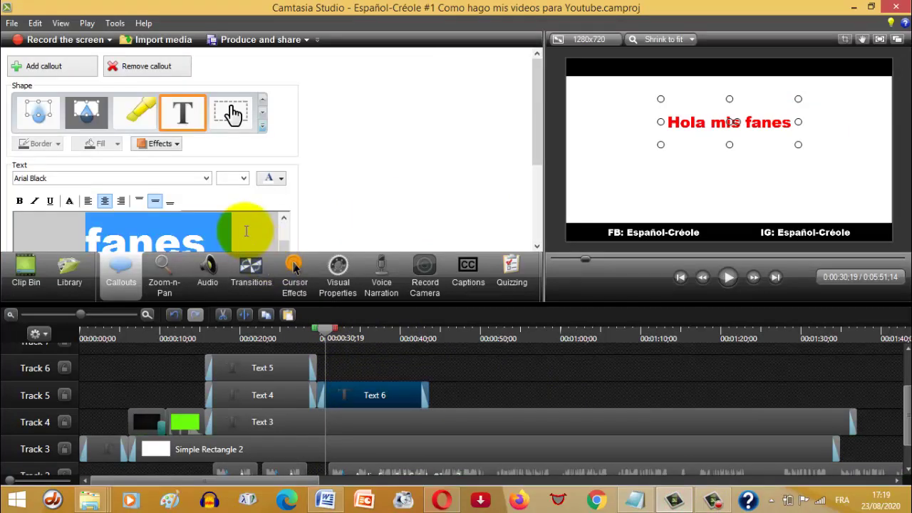
drag(535, 140, 536, 176)
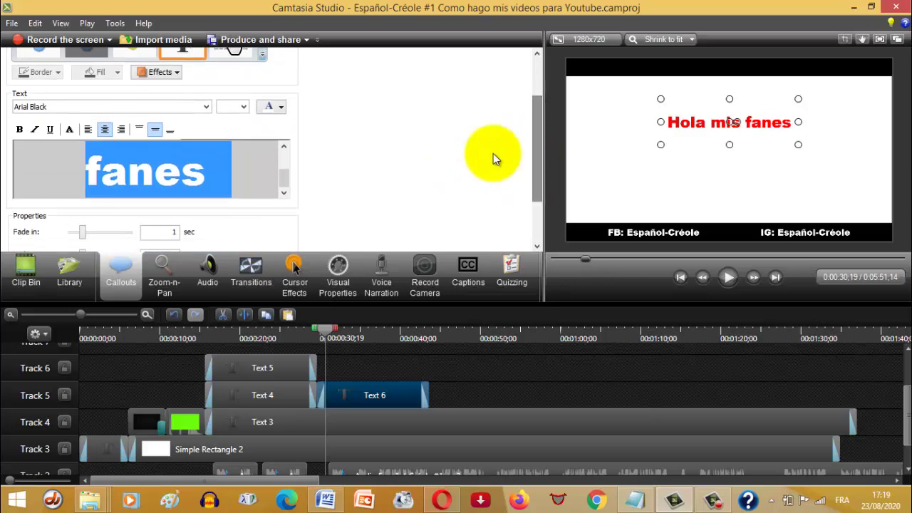
drag(283, 179, 245, 182)
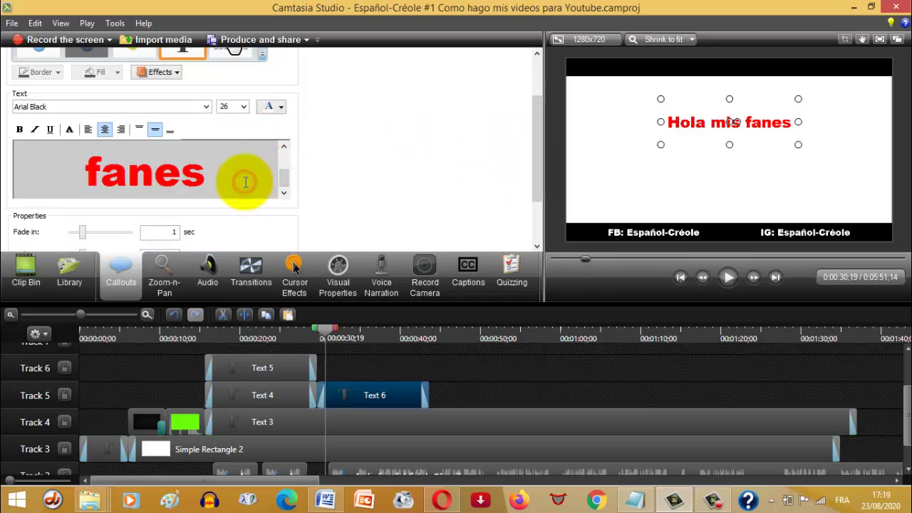
key(BackSpace)
key(BackSpace)
key(BackSpace)
key(BackSpace)
key(BackSpace)
key(BackSpace)
key(BackSpace)
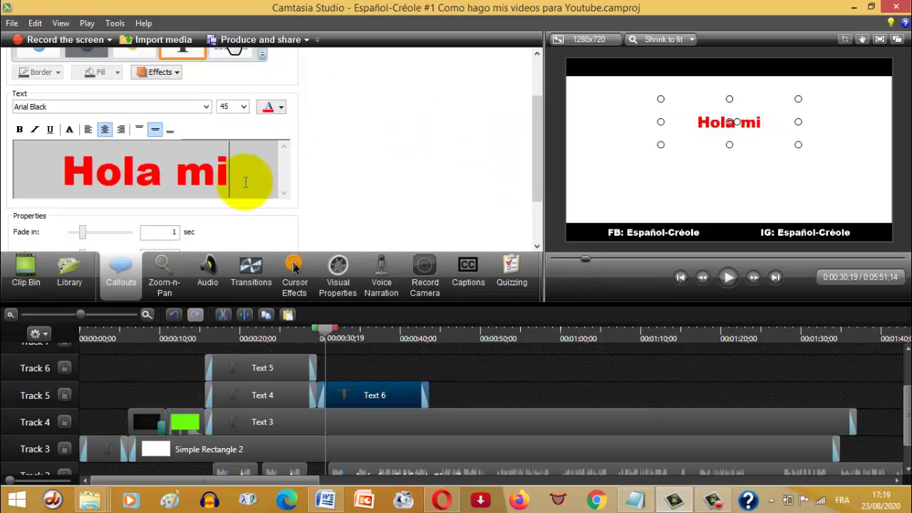
key(BackSpace)
key(BackSpace)
key(BackSpace)
key(BackSpace)
key(BackSpace)
key(BackSpace)
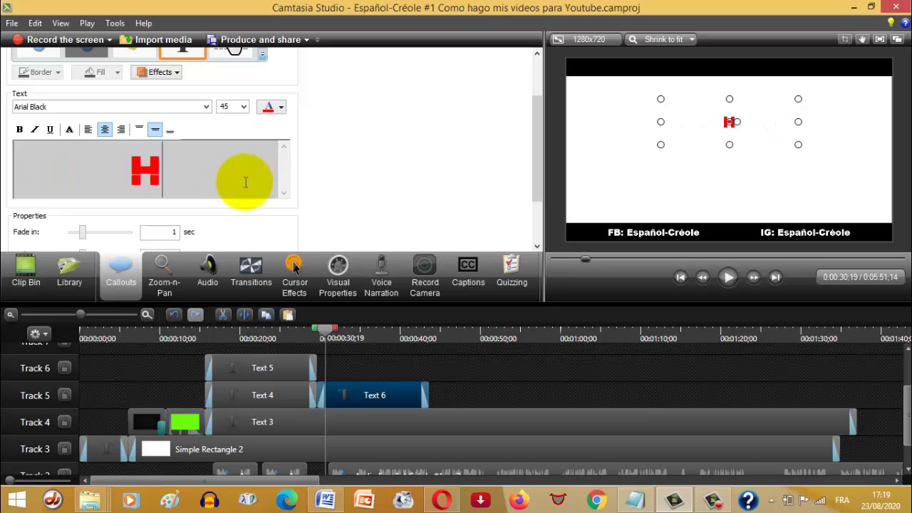
key(BackSpace)
Paste the copied phrase "¿Cómo están ustedes?" into the emptied Text 6 callout
right_click(171, 173)
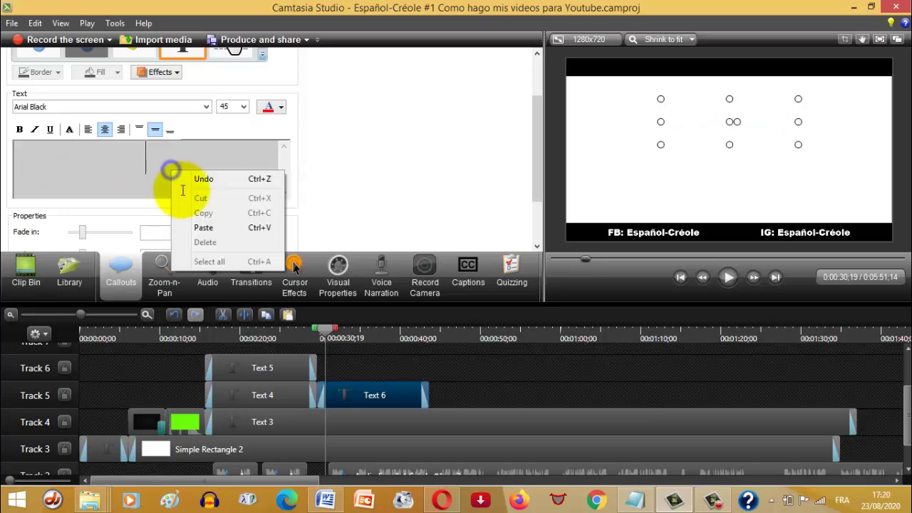
click(203, 227)
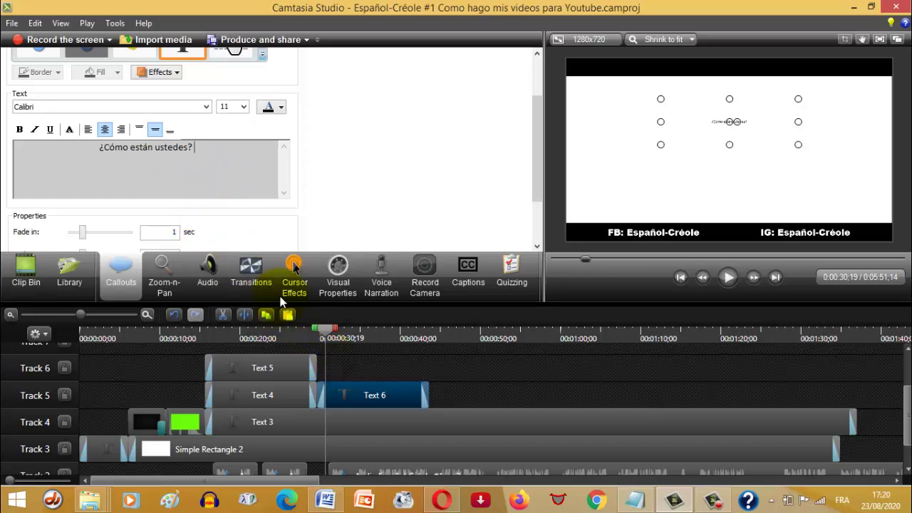
key(ctrl+z)
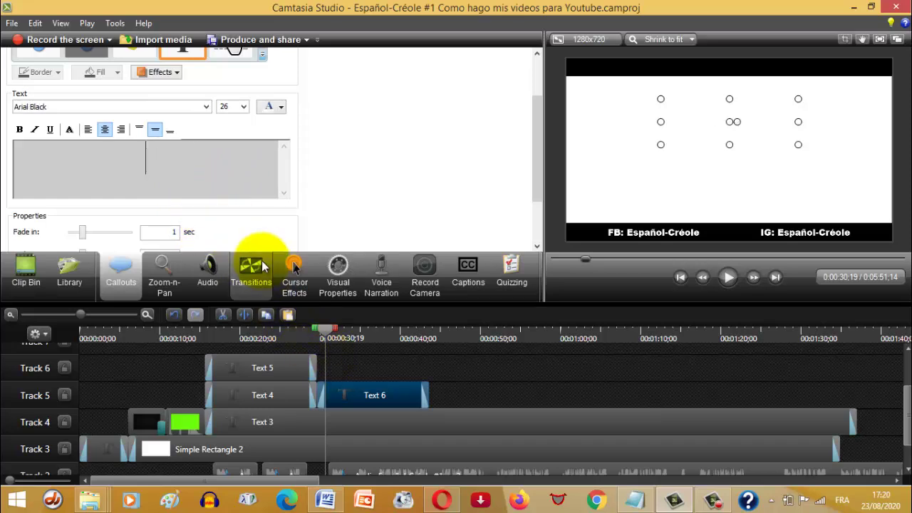
click(179, 168)
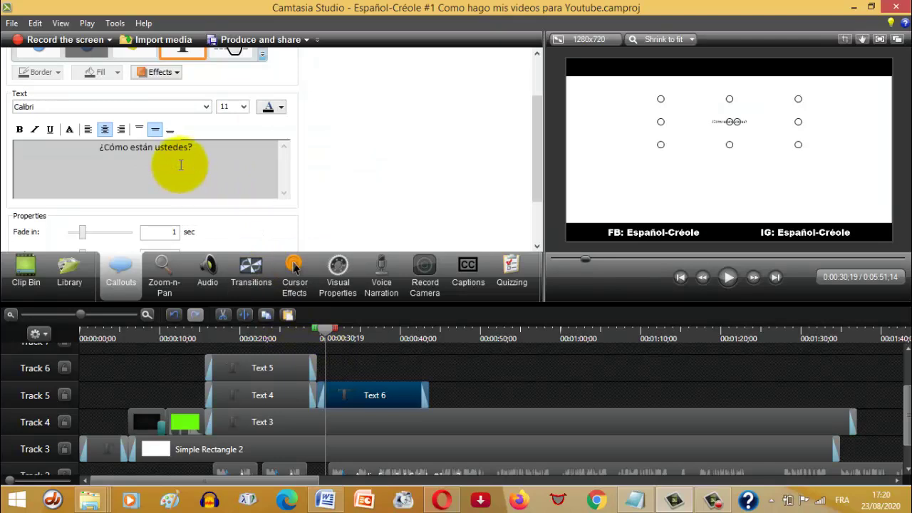
Set the whole "¿Cómo están ustedes?" text to the Arial Black font at size 45
drag(197, 148, 95, 147)
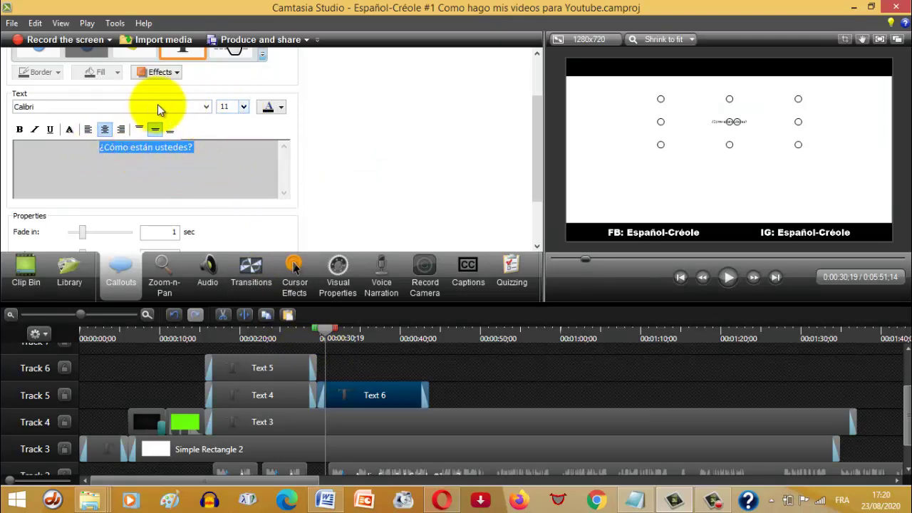
click(206, 108)
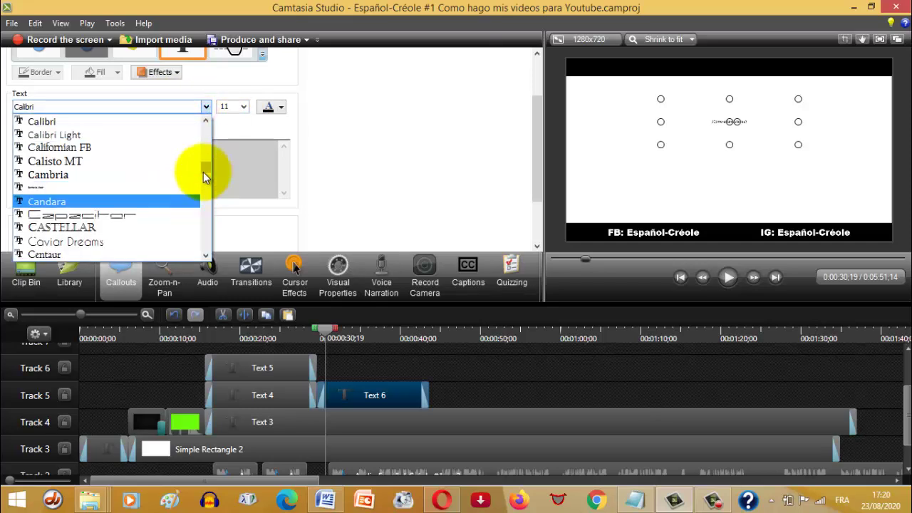
drag(205, 119, 206, 121)
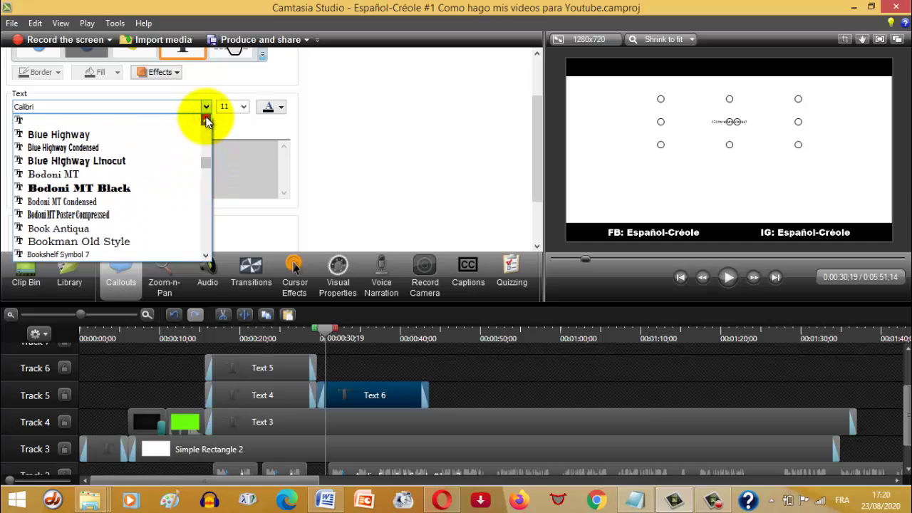
drag(203, 165, 205, 118)
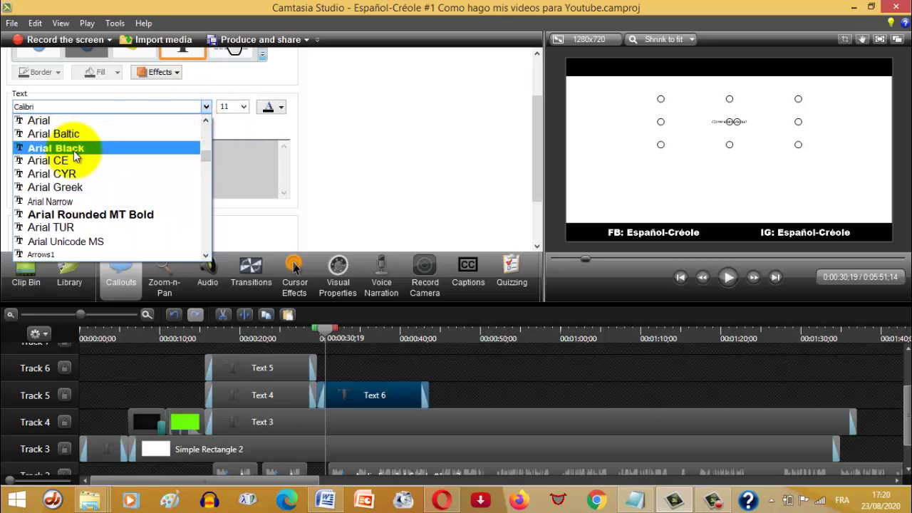
click(71, 148)
click(222, 107)
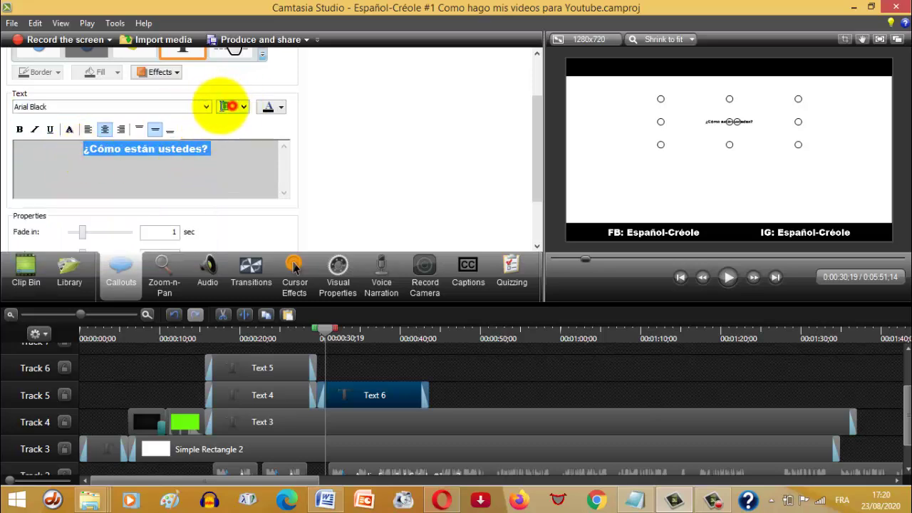
text(45)
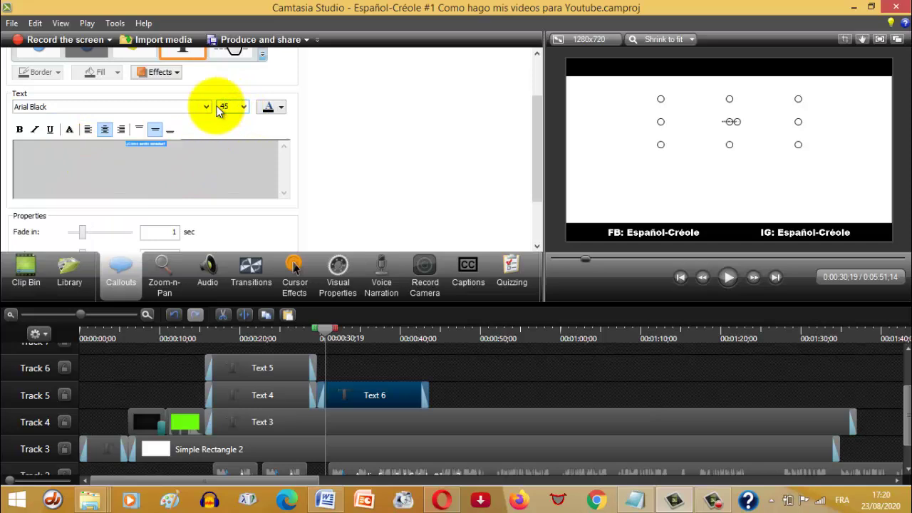
key(Return)
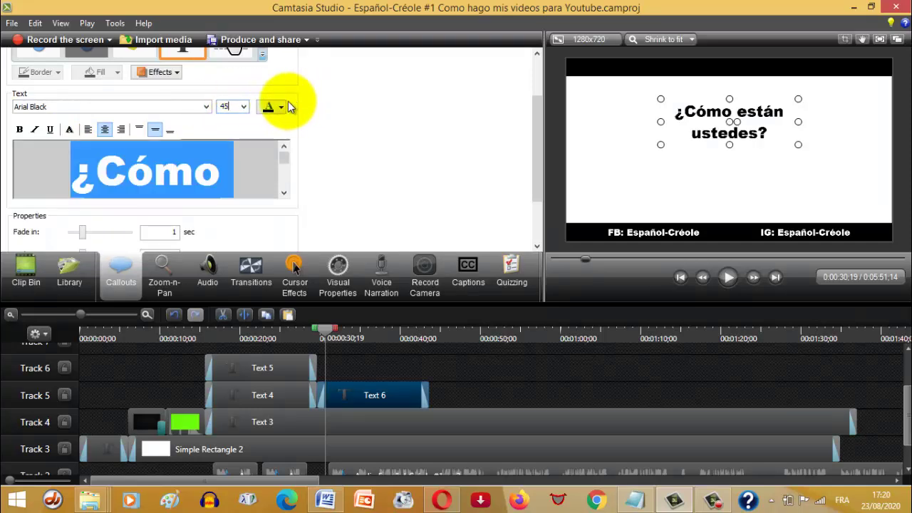
Color the "¿Cómo están ustedes?" text bright red and widen its callout box on both sides so the phrase fits on one line
click(282, 107)
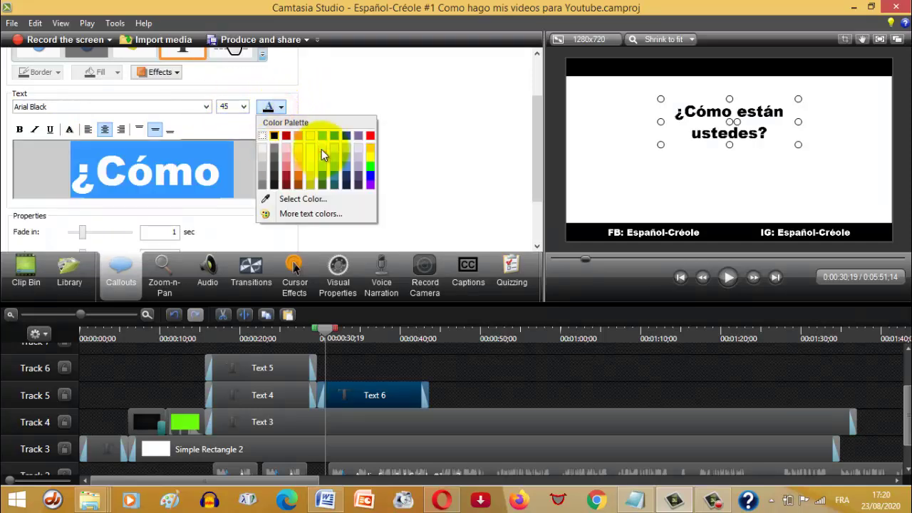
click(286, 136)
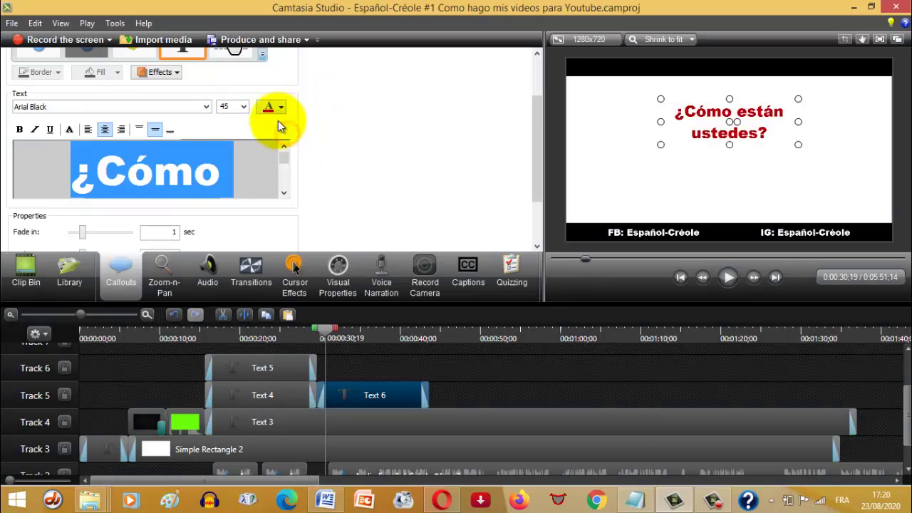
click(275, 107)
click(369, 137)
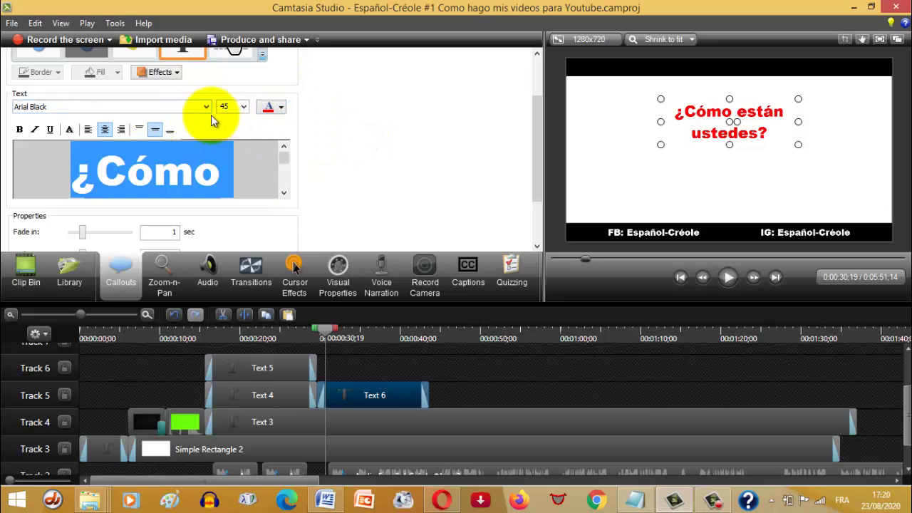
click(176, 73)
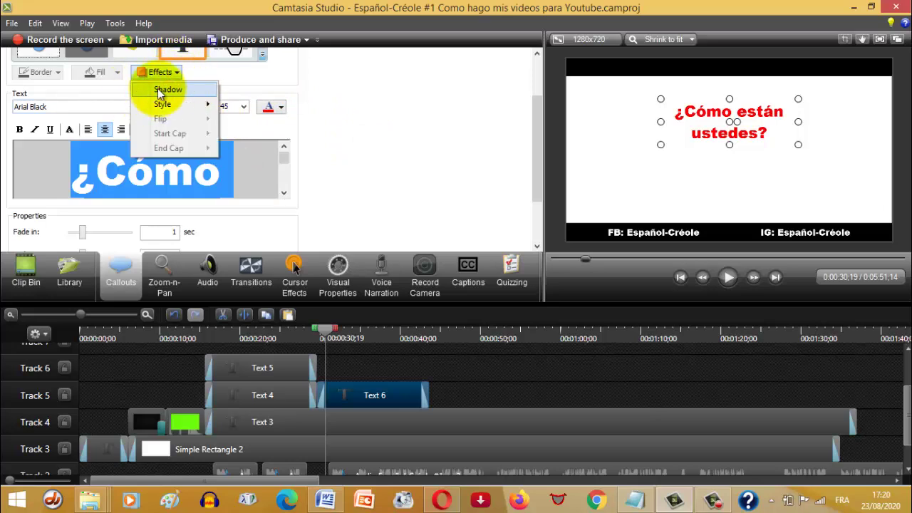
click(289, 155)
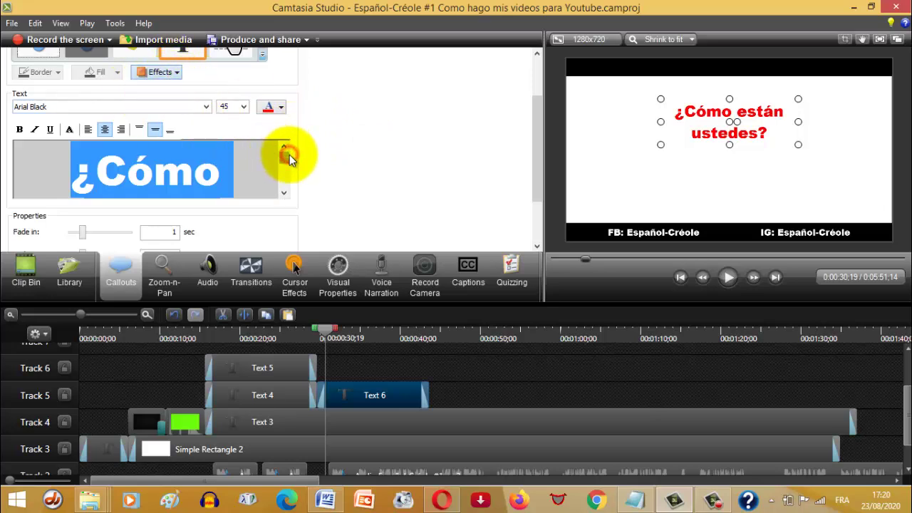
drag(666, 124, 611, 119)
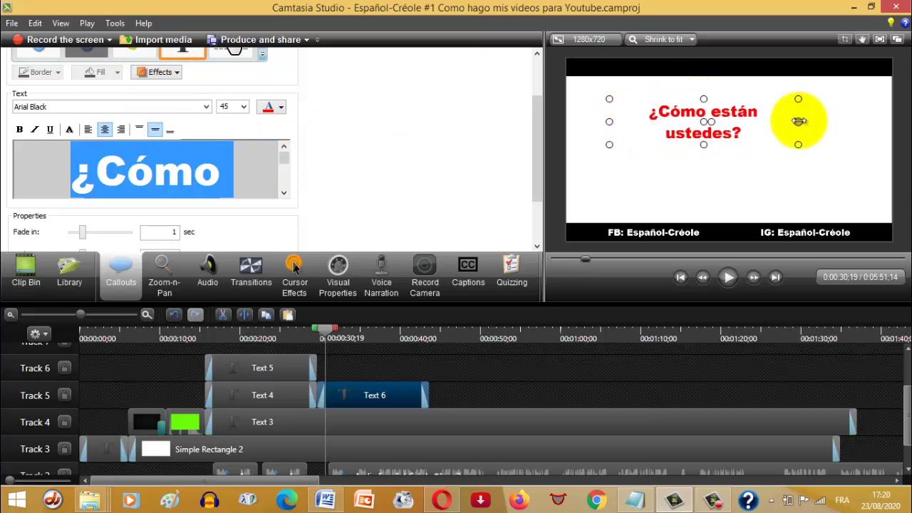
drag(799, 121, 843, 121)
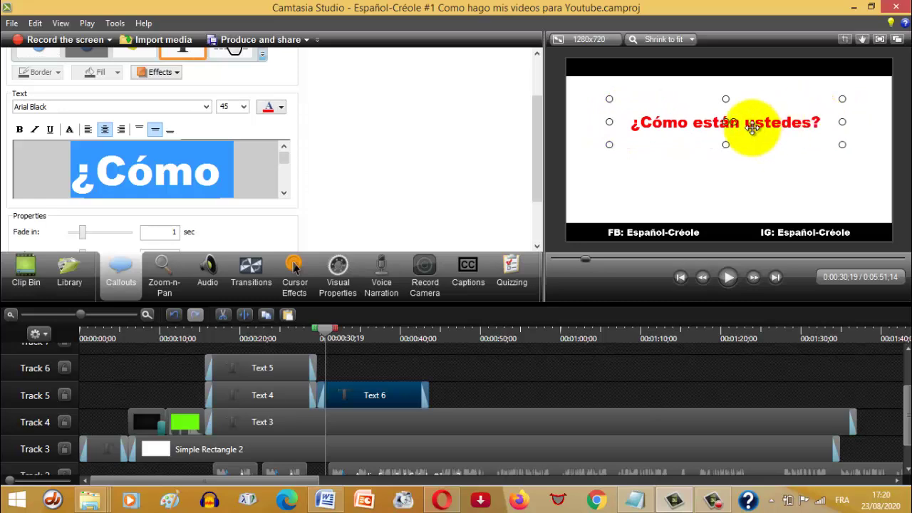
Duplicate the blue Text 5 callout and place the copy on Track 6 directly behind the original, above Text 6
key(ctrl+c)
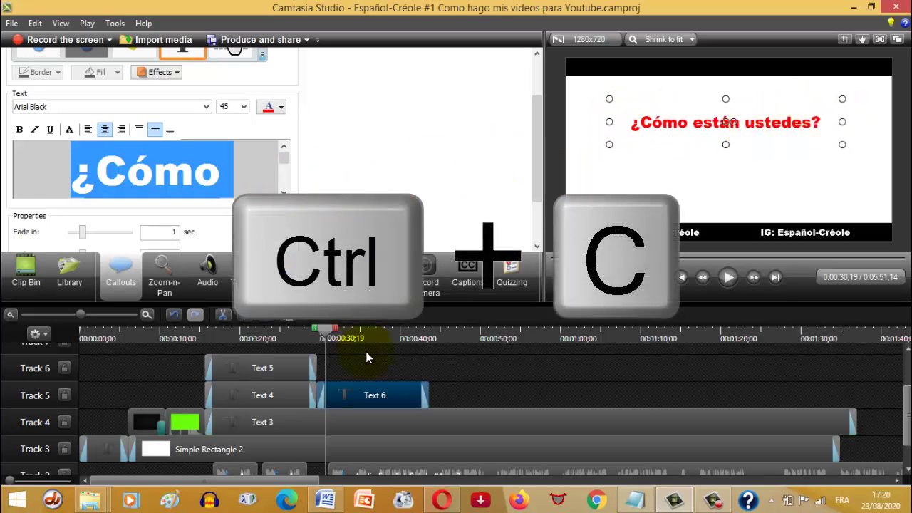
click(254, 366)
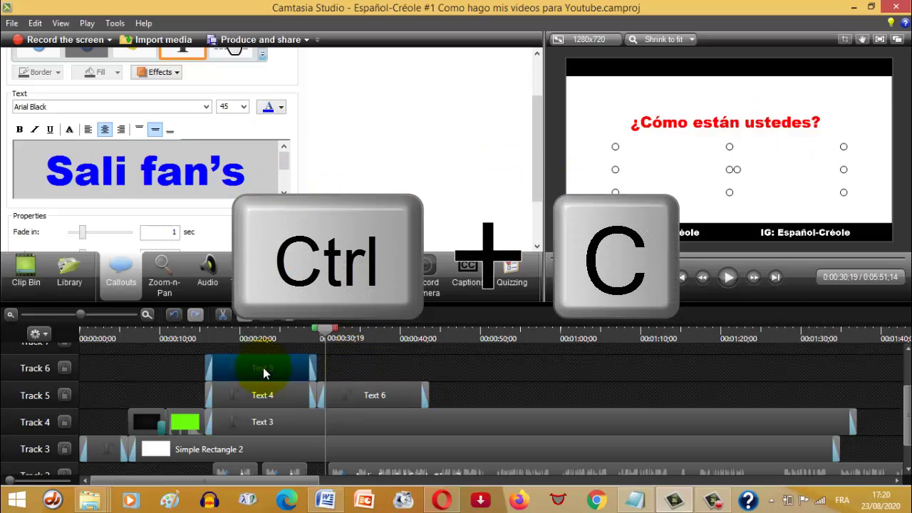
right_click(263, 371)
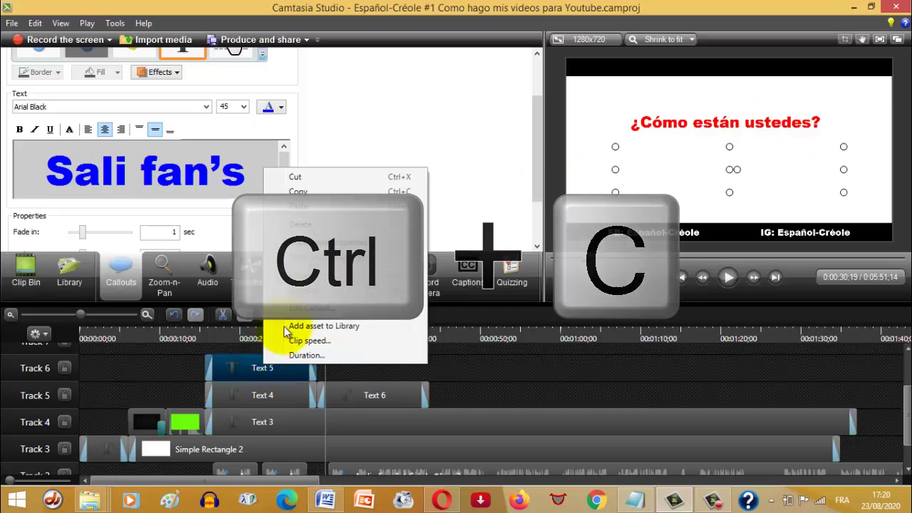
click(306, 191)
key(ctrl+v)
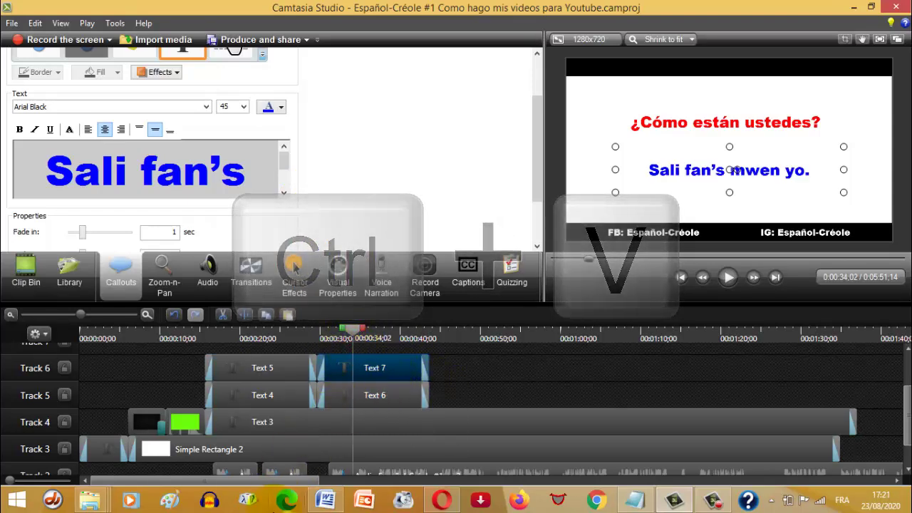
Switch to the Word script and copy the Creole phrase "Kòman nou ye?" from the second line
click(327, 502)
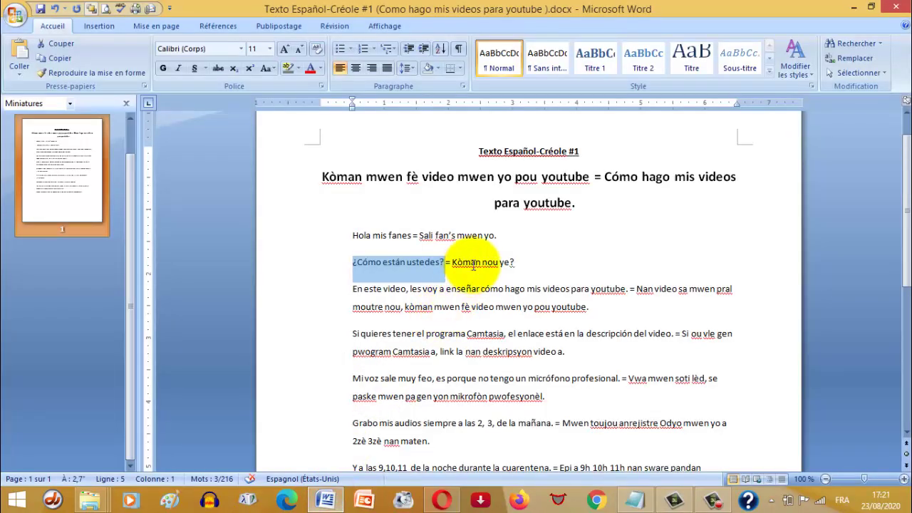
click(502, 262)
drag(514, 262, 463, 264)
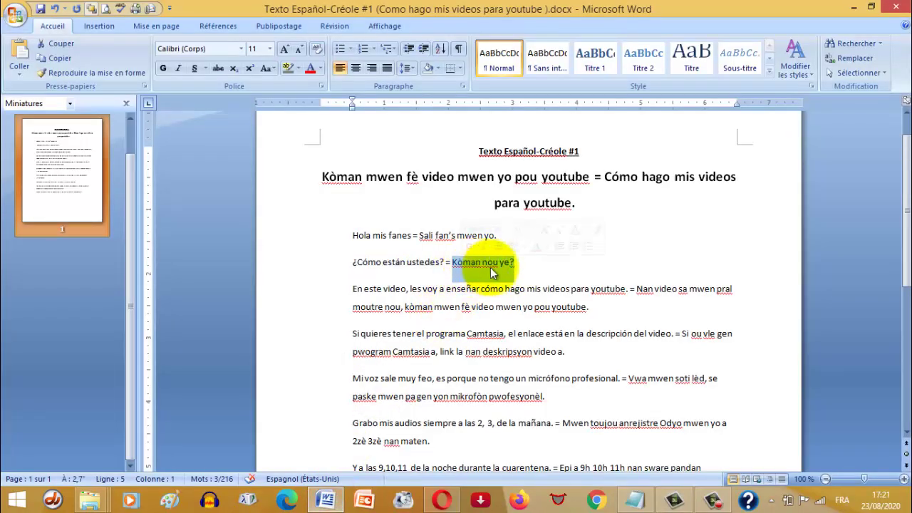
right_click(484, 273)
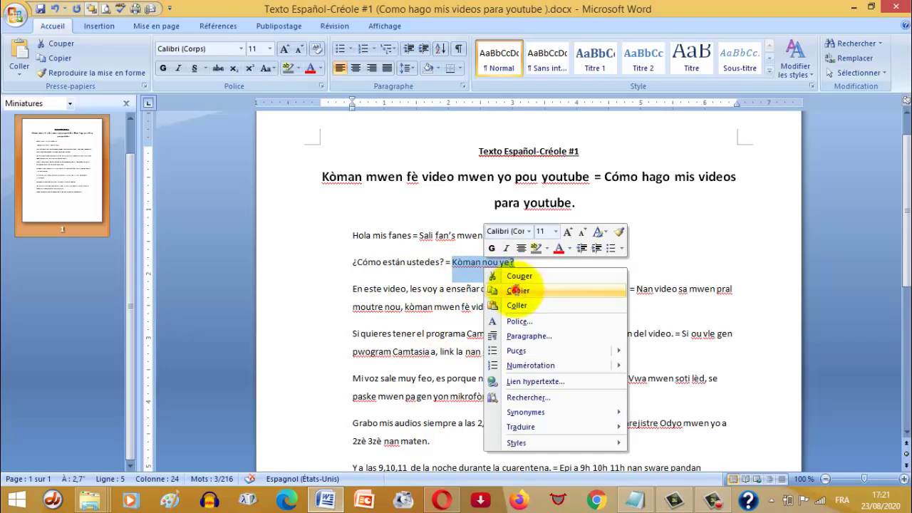
click(482, 290)
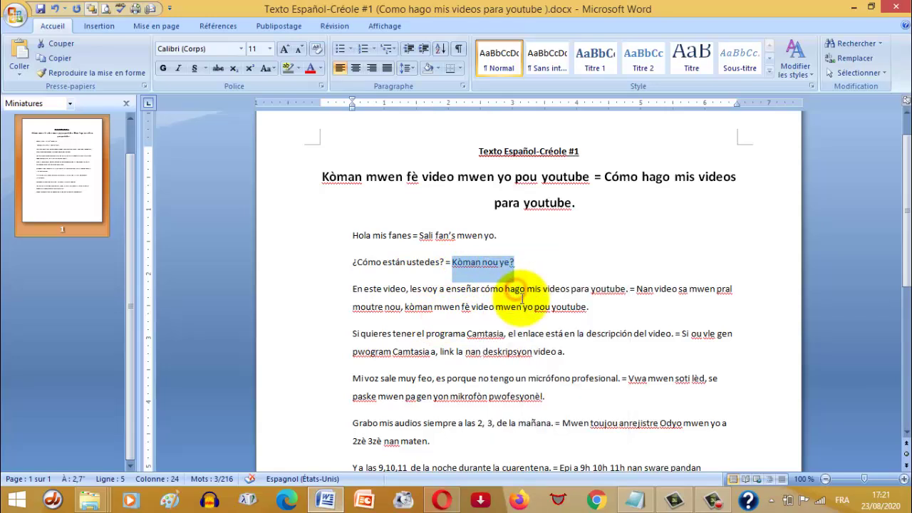
Return to Camtasia and replace the whole text of the Text 7 callout with the copied phrase "Kòman nou ye?"
click(674, 501)
click(211, 168)
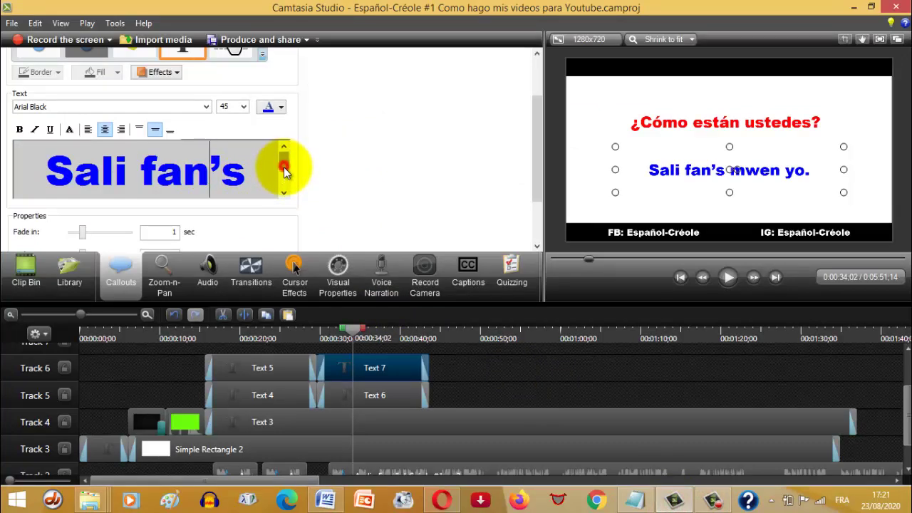
drag(284, 173, 59, 177)
key(ctrl+v)
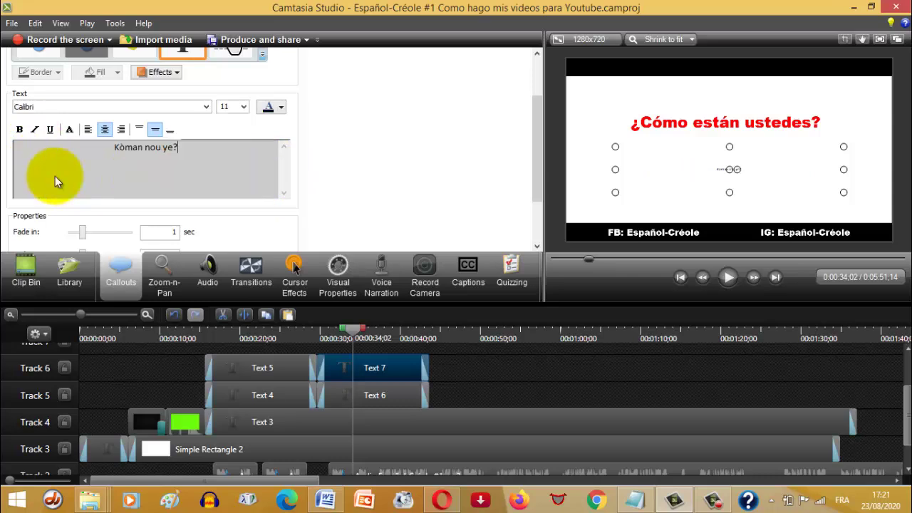
Set the whole "Kòman nou ye?" text to the Arial Black font at size 45
drag(189, 151, 81, 157)
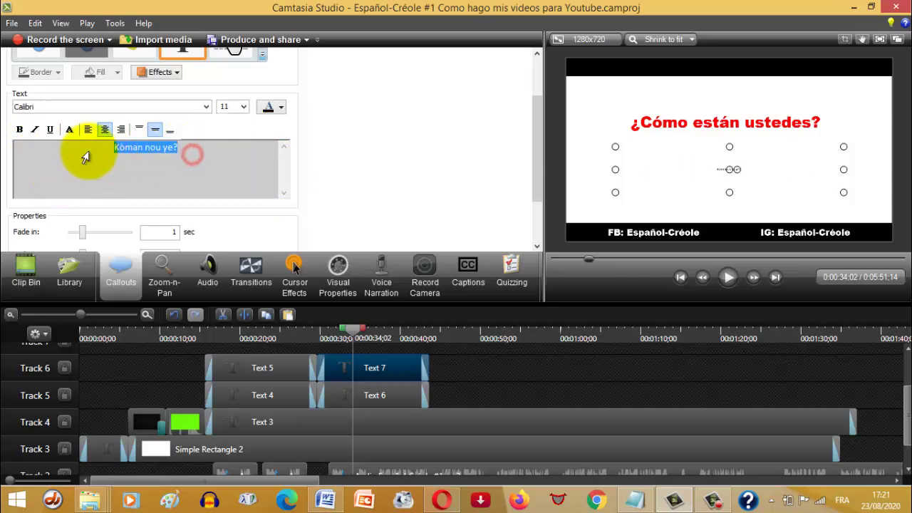
click(205, 107)
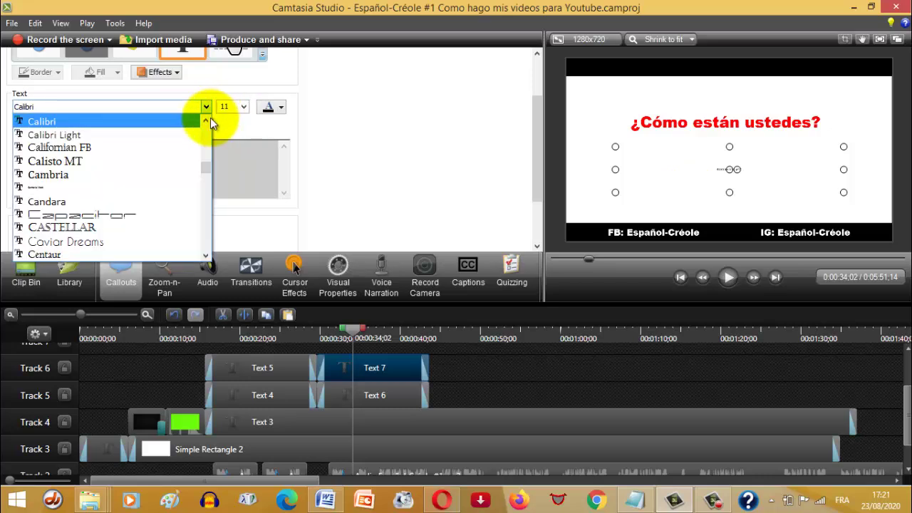
click(205, 121)
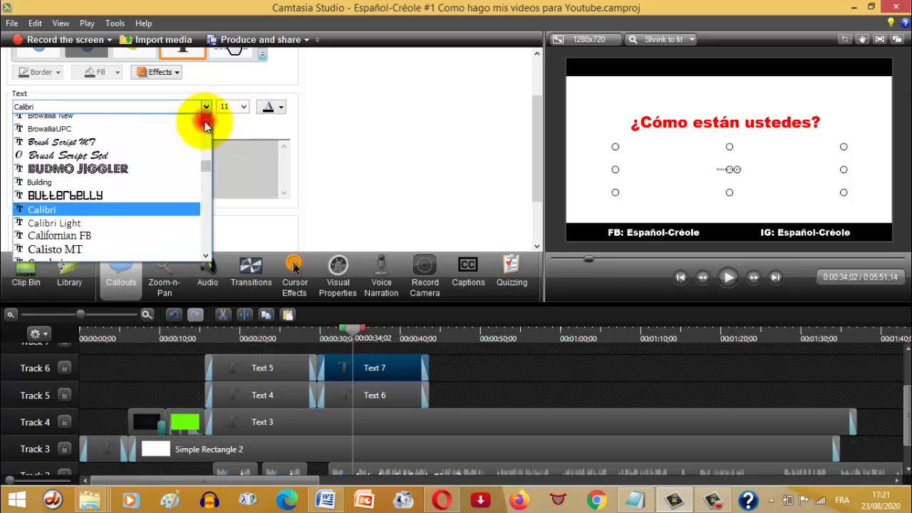
drag(205, 121, 205, 121)
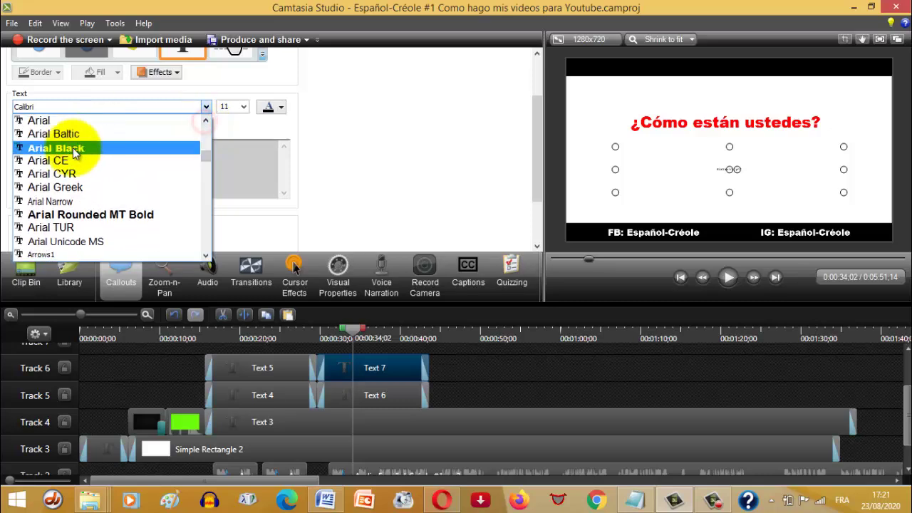
click(74, 153)
click(224, 106)
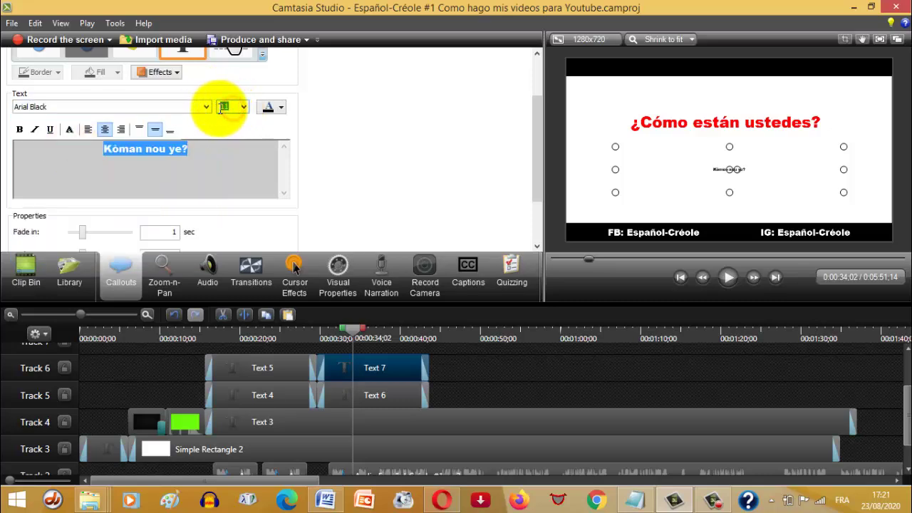
text(85)
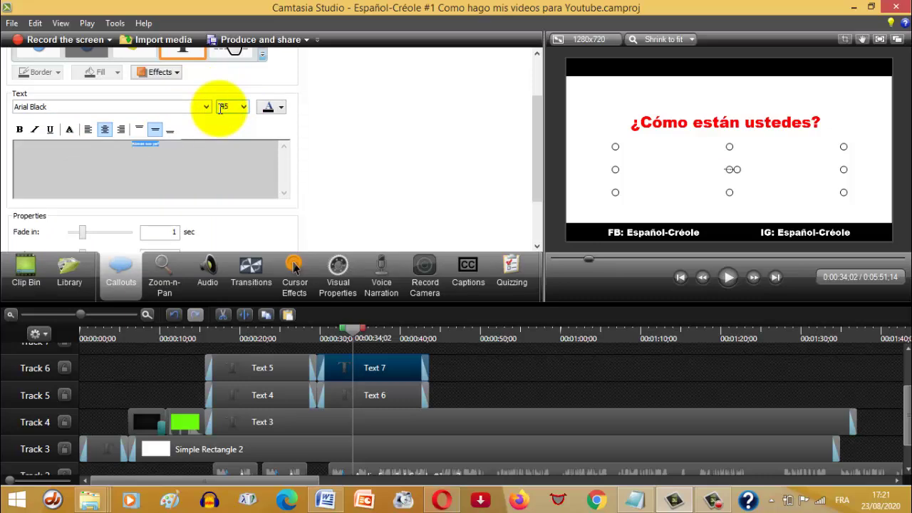
Color the "Kòman nou ye?" text bright blue
click(281, 106)
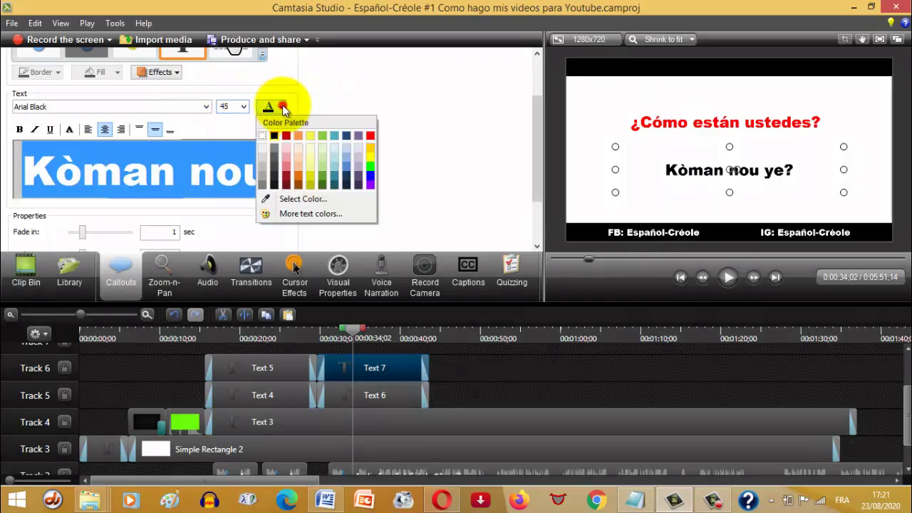
click(373, 138)
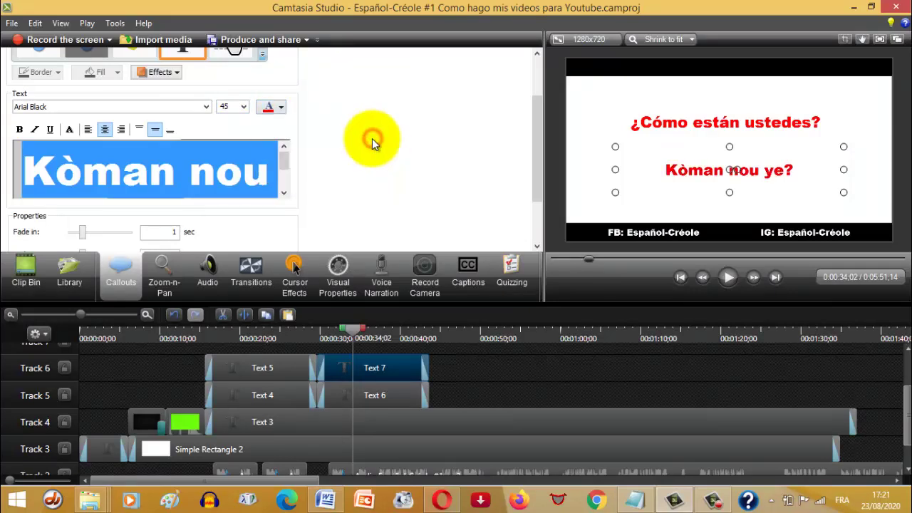
click(281, 108)
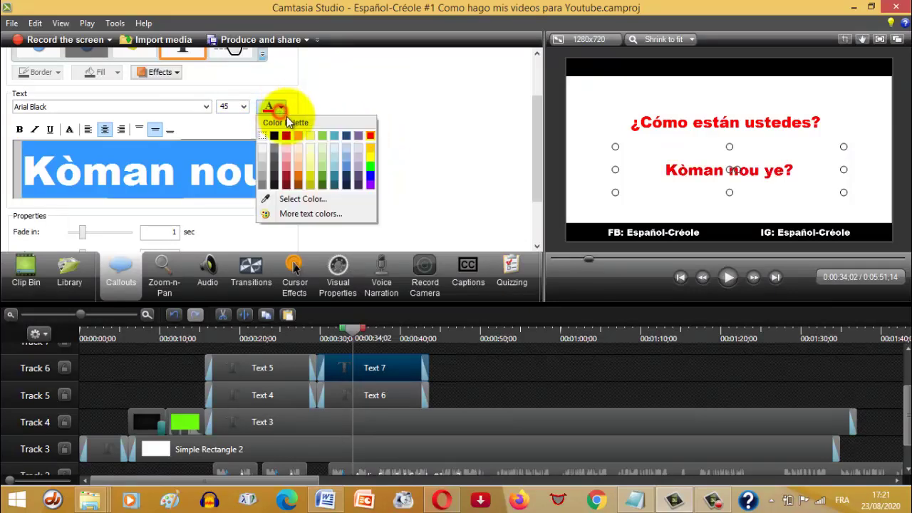
click(371, 176)
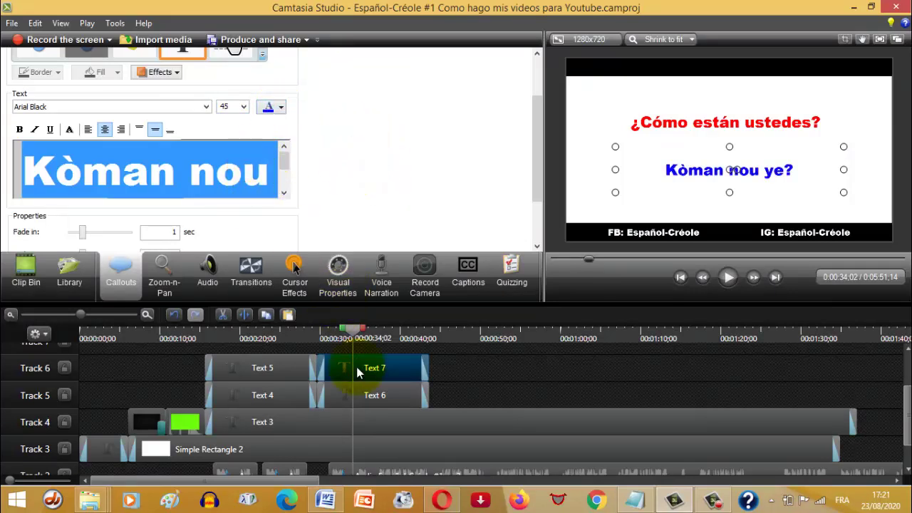
Shift the long narration clip on Track 2 slightly earlier and set the playhead at its start, 0:00:30;19
drag(340, 338, 324, 338)
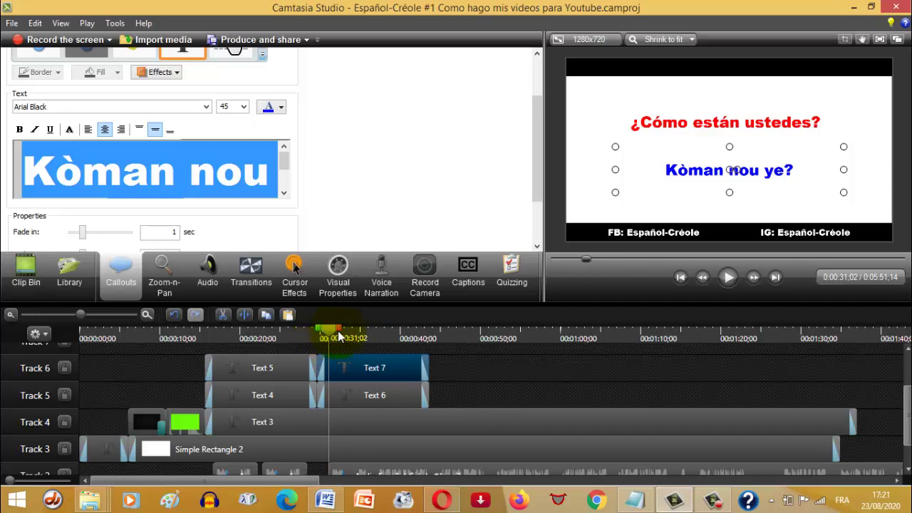
drag(908, 404, 908, 406)
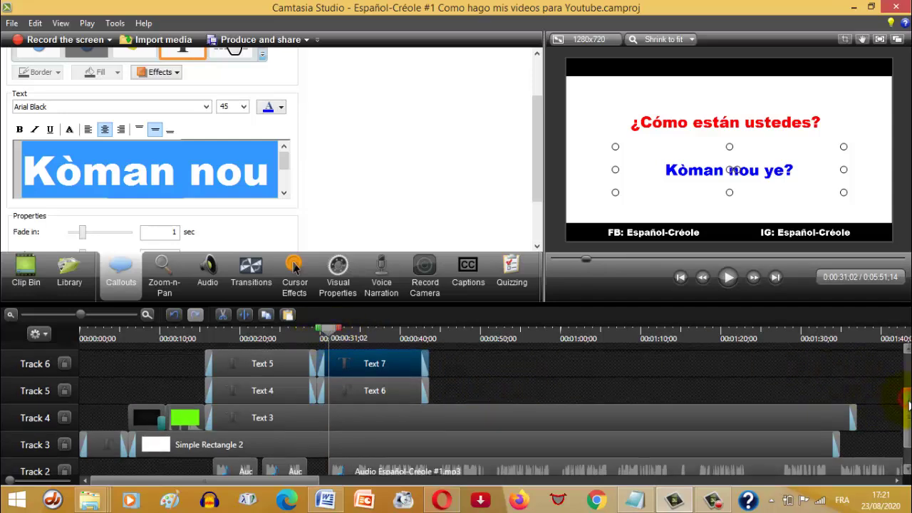
click(345, 464)
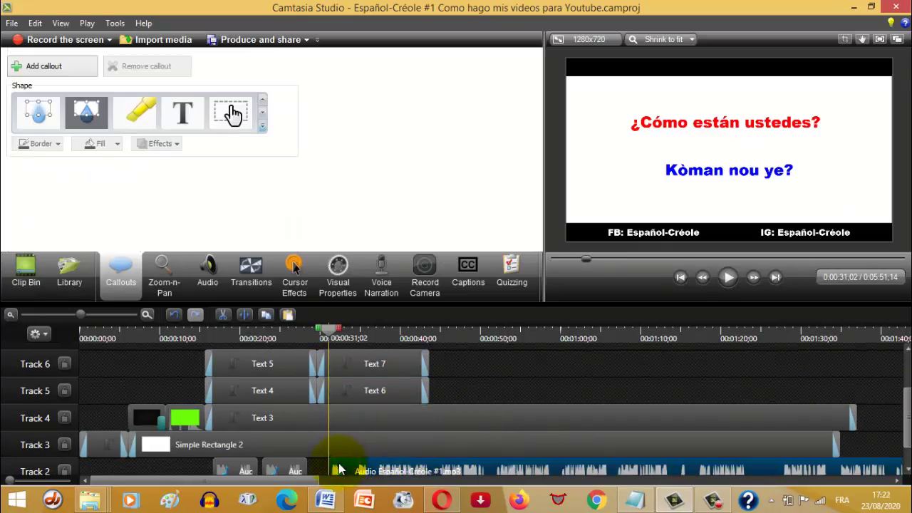
drag(341, 465, 346, 467)
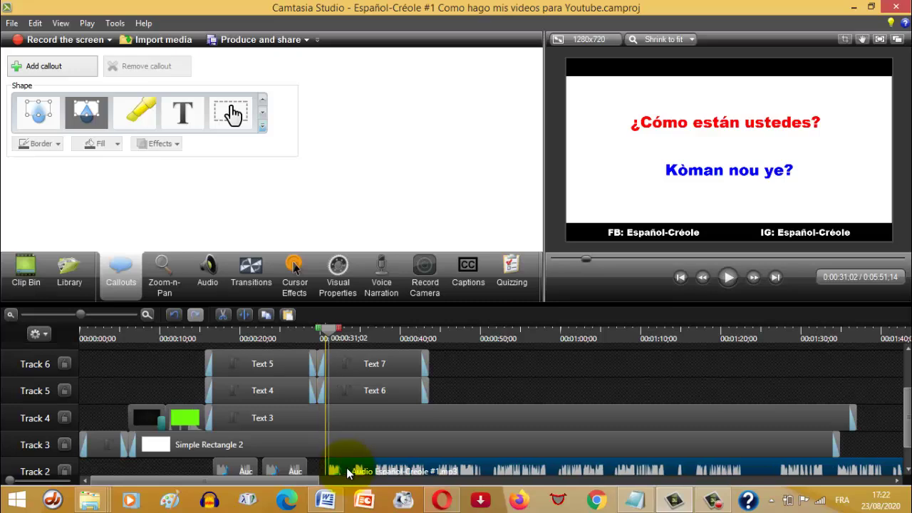
drag(328, 330, 324, 332)
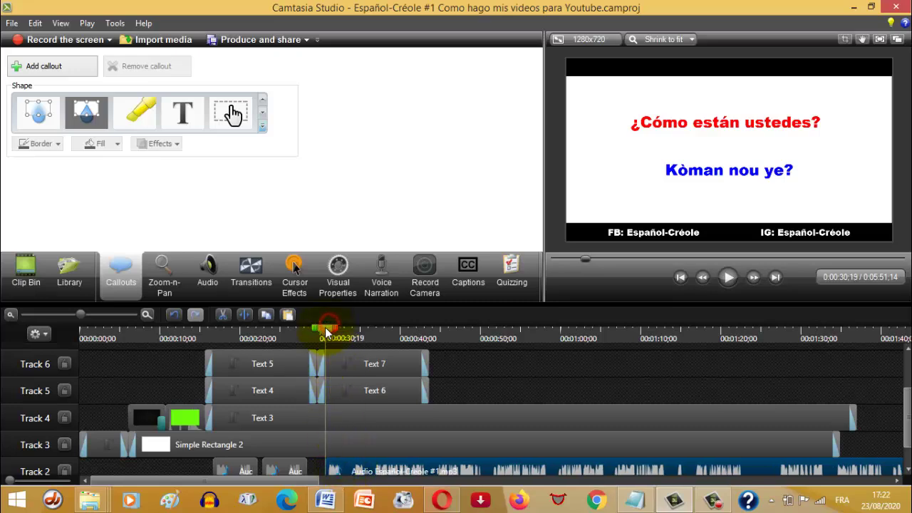
Play the narration through the phrase, split it at 0:00:36;11, and move the remaining audio to about 0:00:52
click(728, 284)
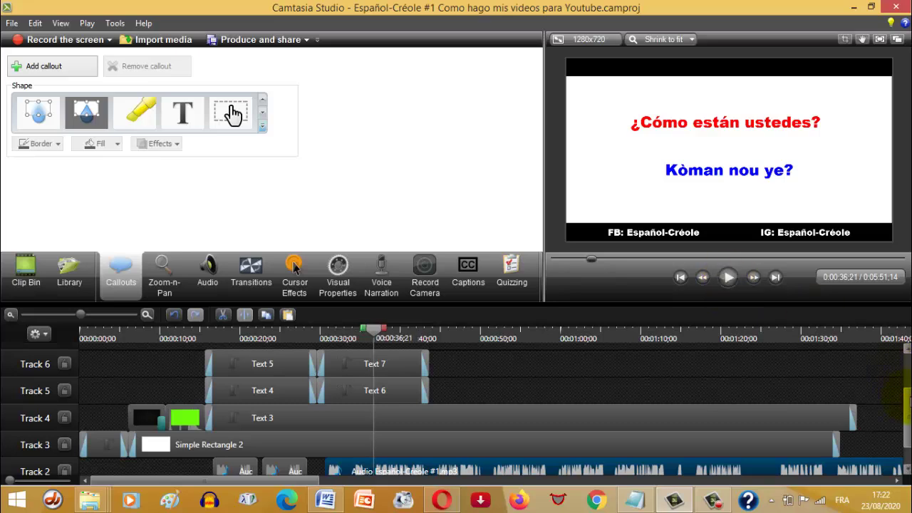
scroll(883, 388, down, 1)
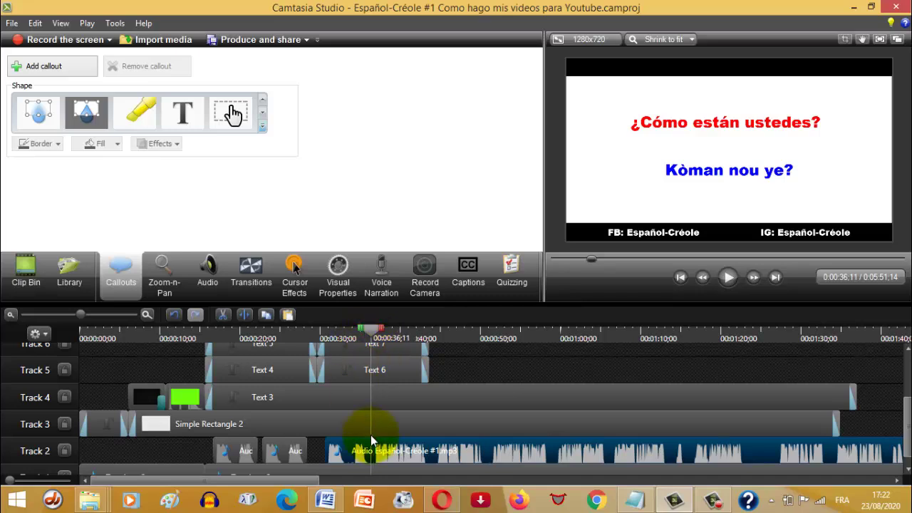
click(239, 315)
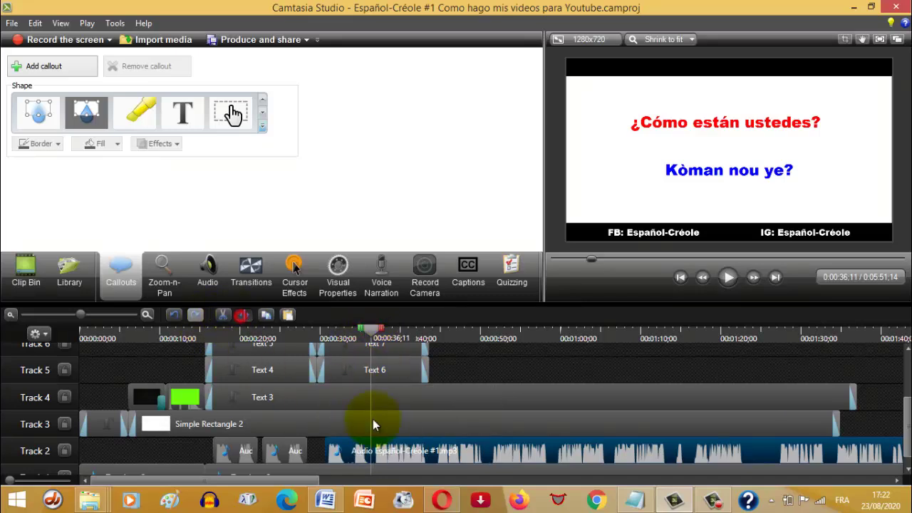
click(400, 448)
drag(455, 451, 579, 449)
Duplicate the short split-off phrase clip and place the copy on Track 2 just after the original
click(458, 329)
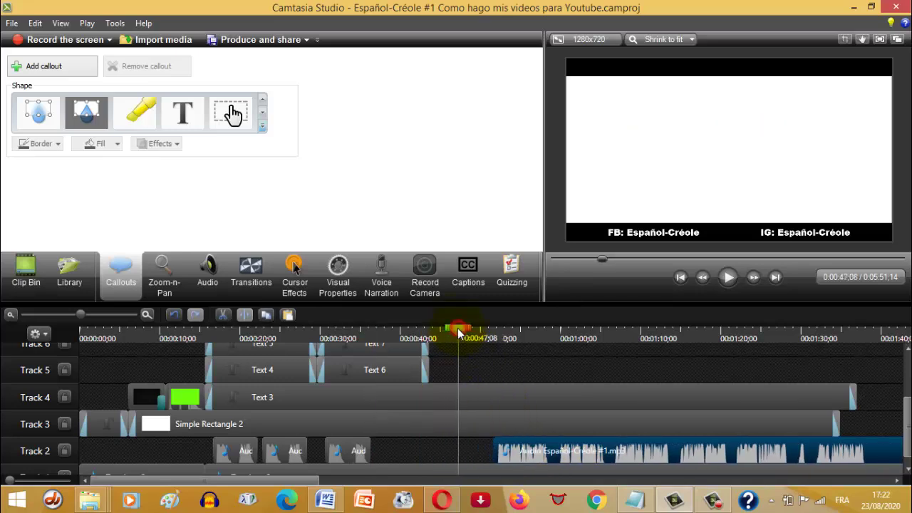
click(390, 450)
right_click(336, 453)
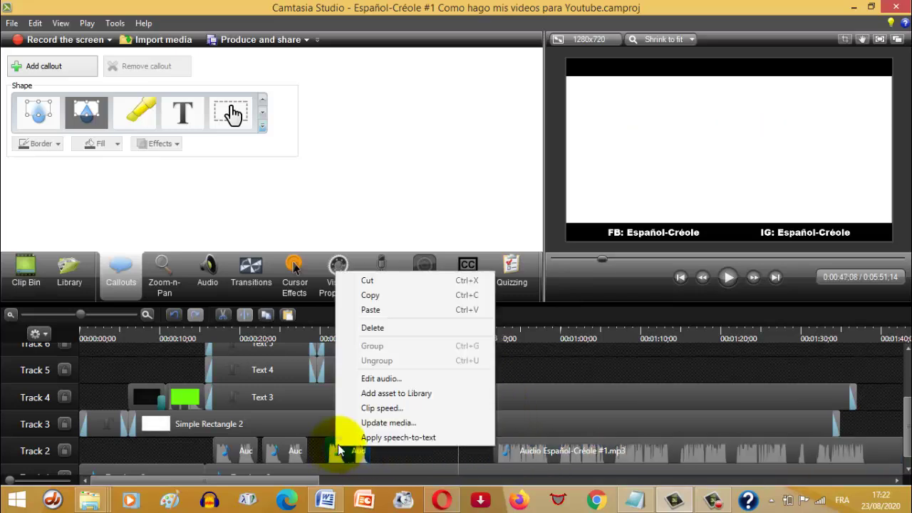
click(368, 295)
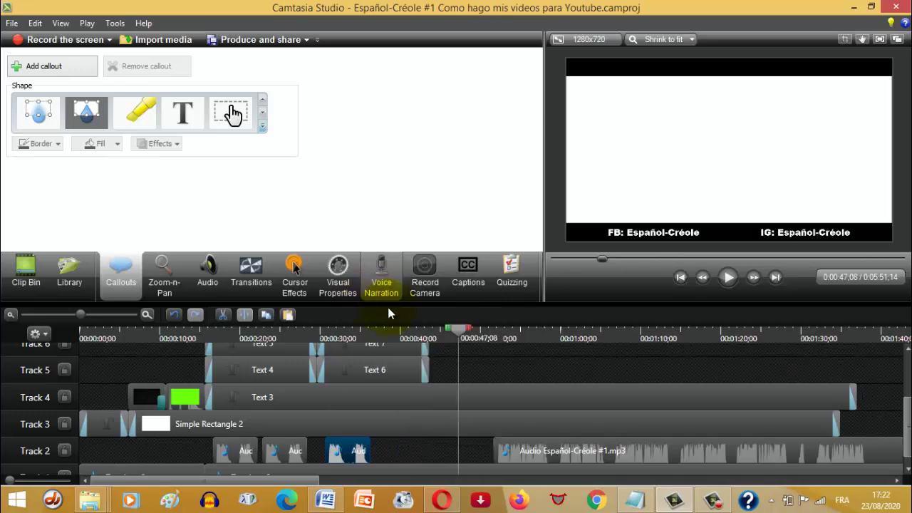
right_click(489, 375)
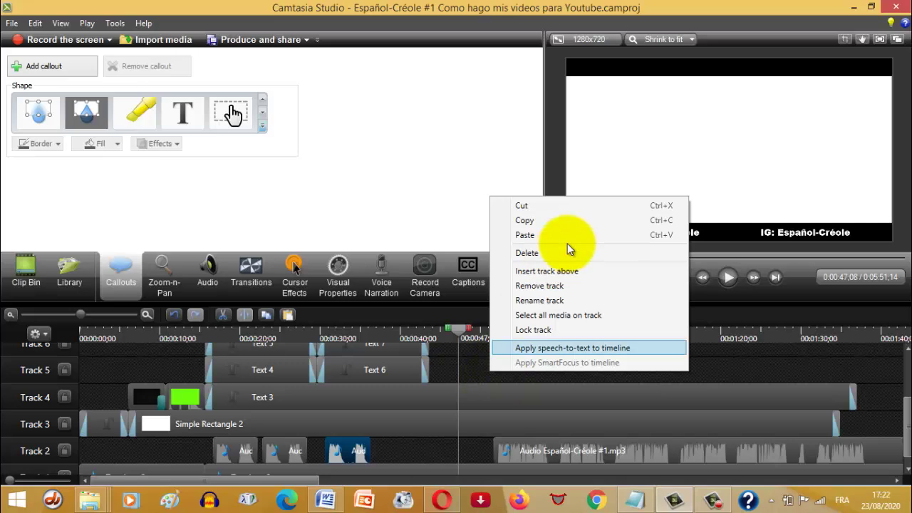
click(539, 239)
drag(474, 368, 389, 452)
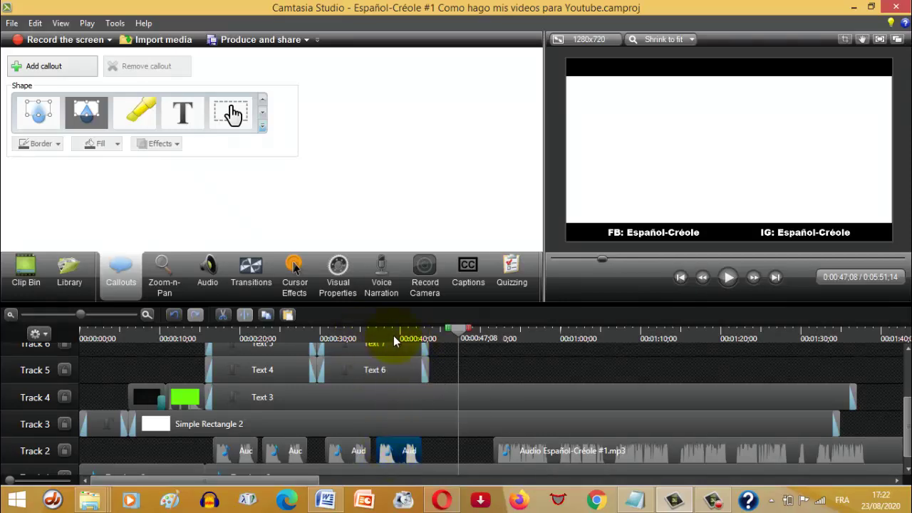
Play back the end of the repeated phrase to check it against the Text 6 and Text 7 callouts
click(421, 329)
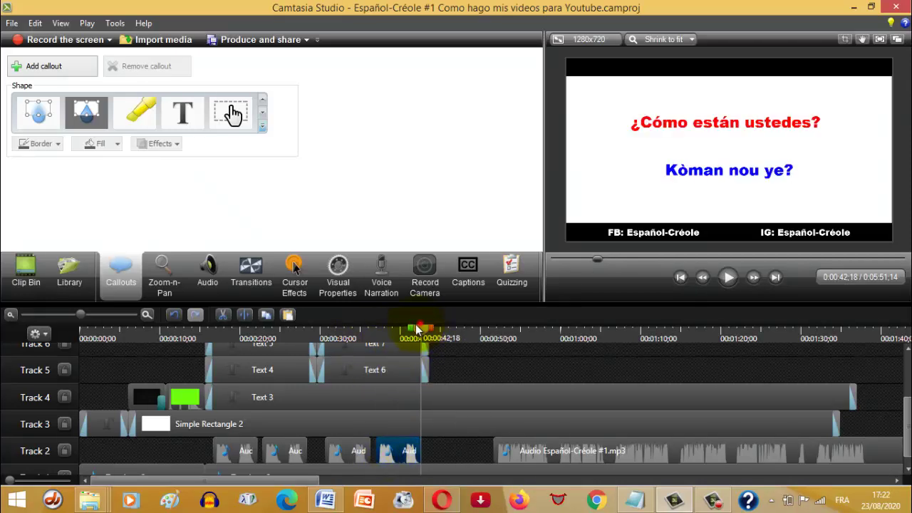
drag(378, 335, 326, 337)
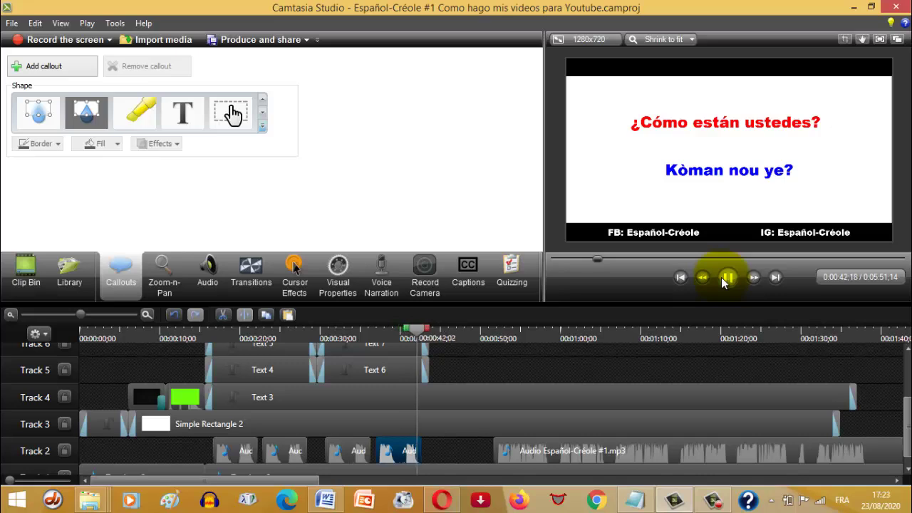
click(721, 277)
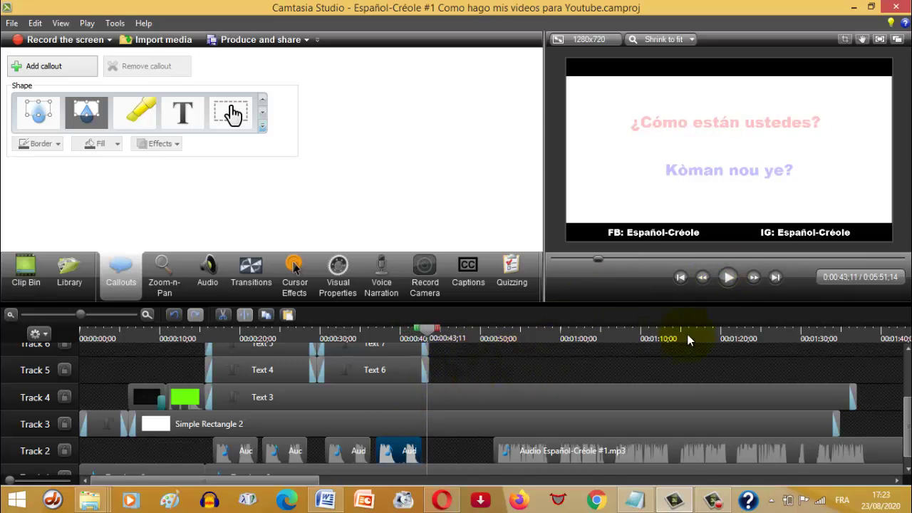
Copy the Text 6 callout and paste the duplicate on Track 5 at 0:00:45;25
drag(907, 424, 909, 417)
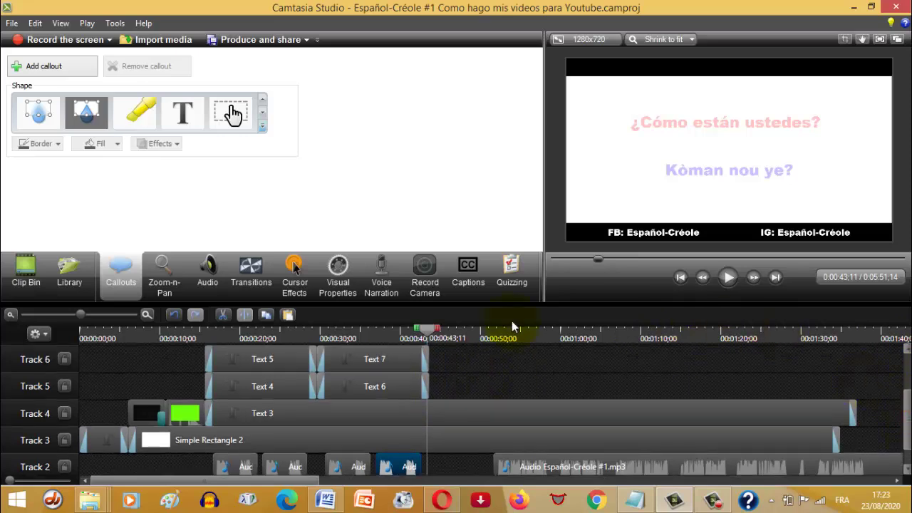
click(348, 382)
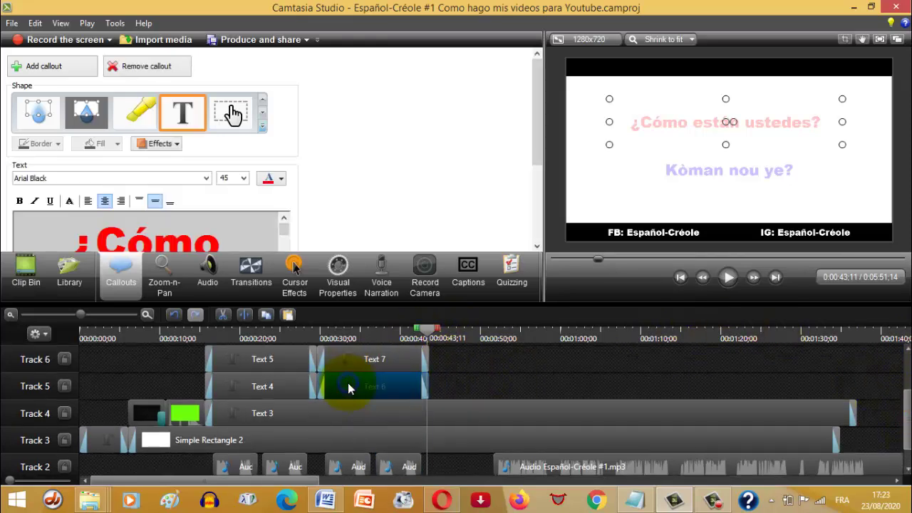
right_click(348, 382)
click(391, 208)
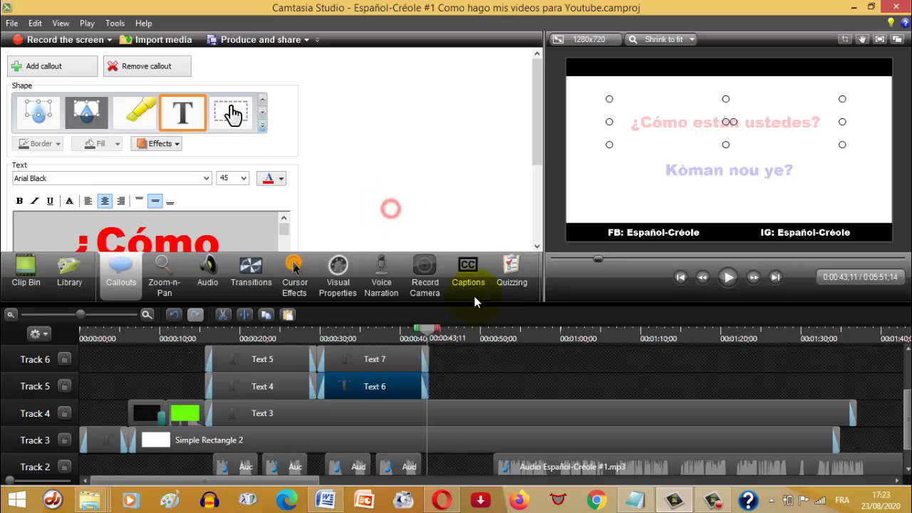
click(447, 337)
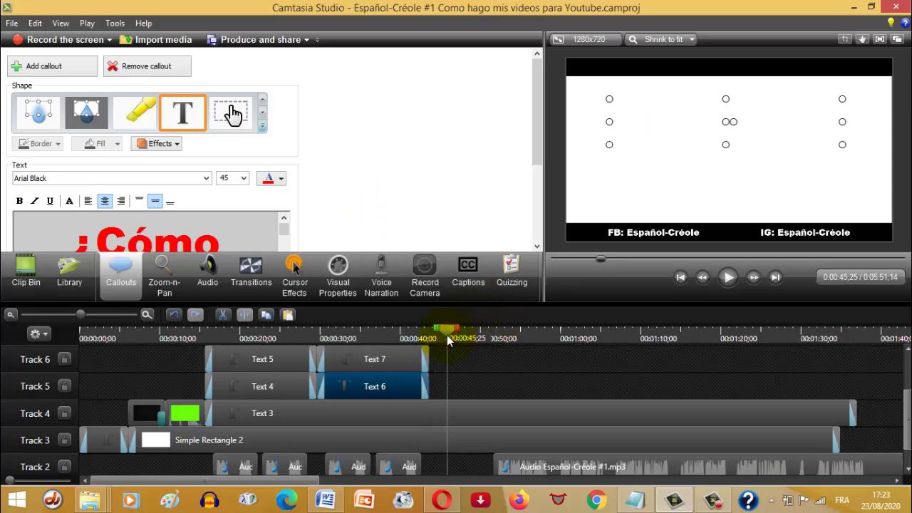
key(ctrl+v)
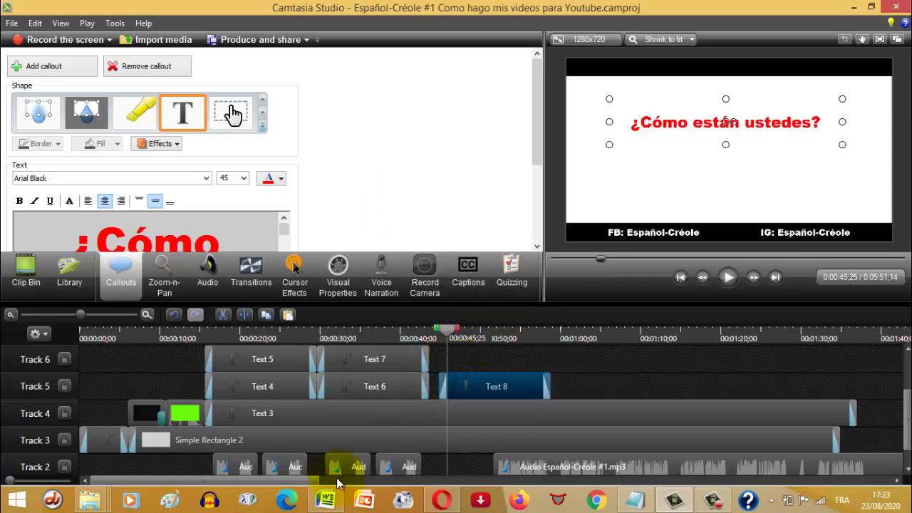
Switch to the Word script and copy the sentence "En este video, les voy a enseñar cómo hago mis videos para youtube."
click(331, 502)
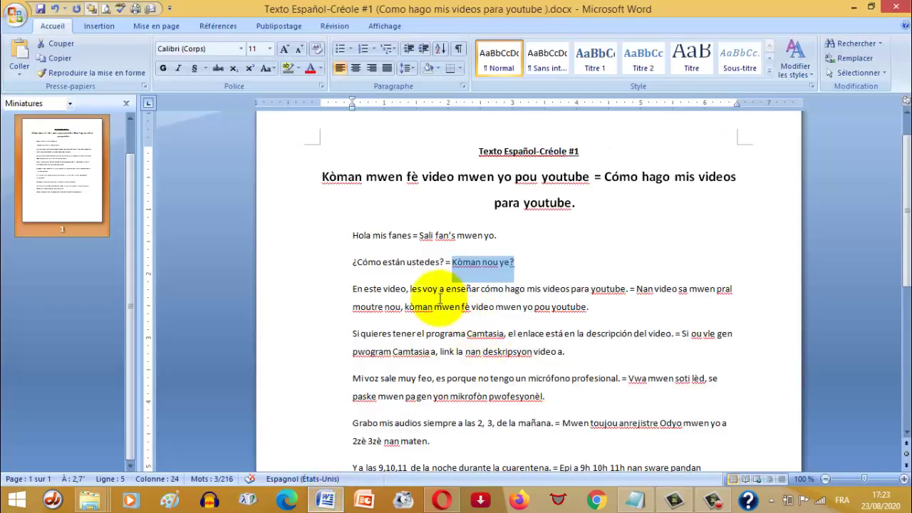
drag(348, 289, 627, 298)
key(ctrl+c)
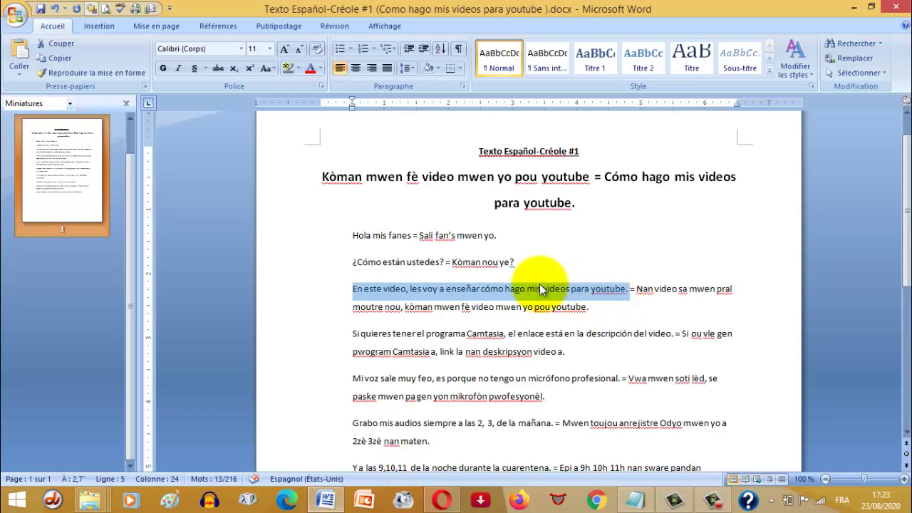
click(536, 288)
right_click(536, 288)
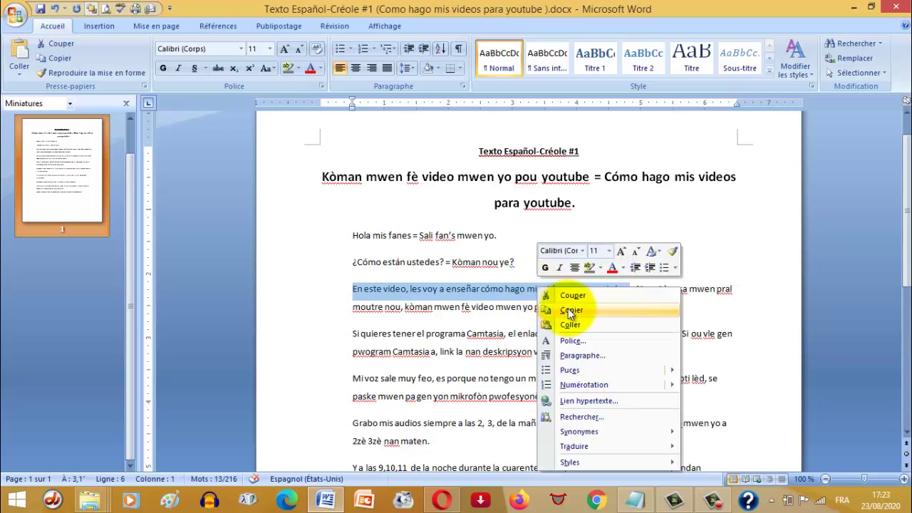
click(581, 309)
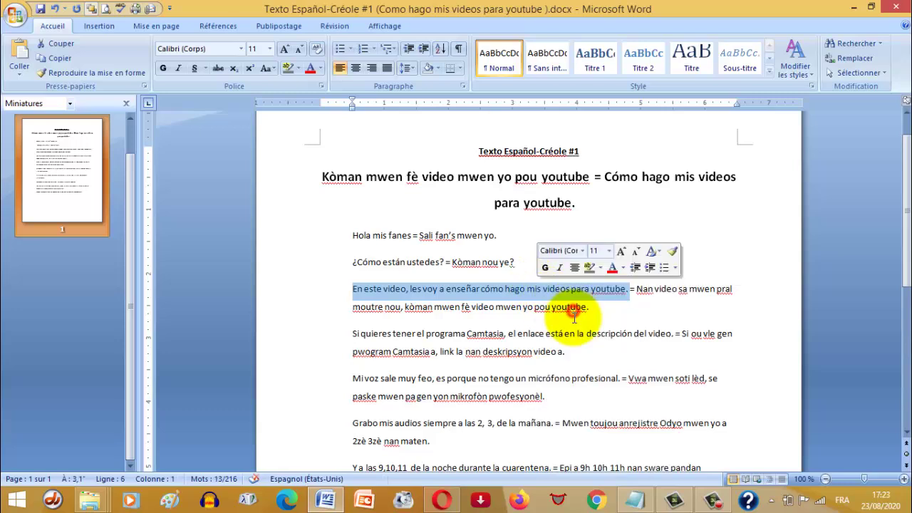
Return to Camtasia and replace the new Track 5 callout's text with the copied Spanish sentence
click(674, 500)
click(229, 234)
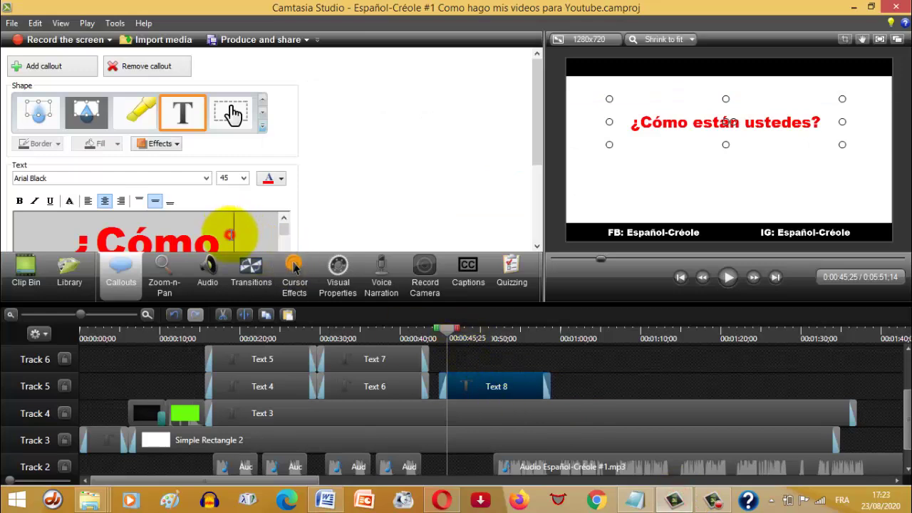
key(ctrl+a)
key(ctrl+v)
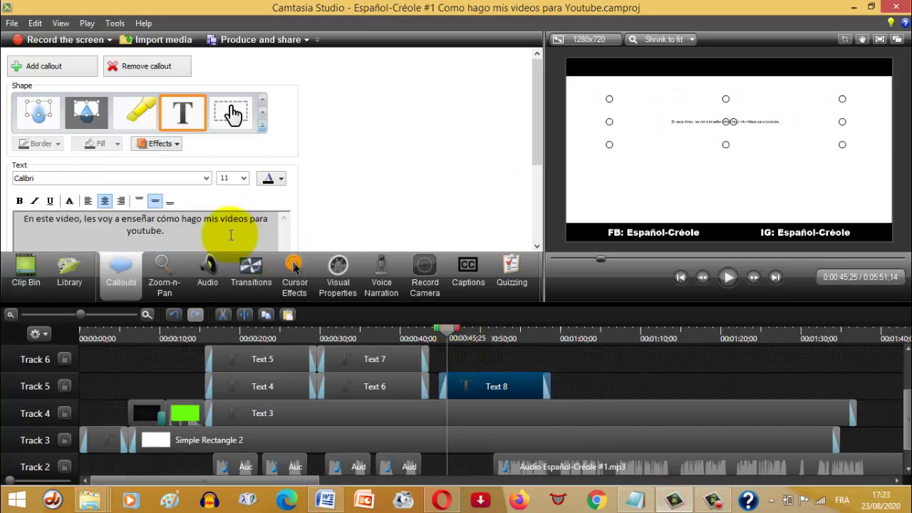
Change the font of the whole Spanish sentence in the callout to Arial Black
drag(174, 234, 33, 203)
click(207, 178)
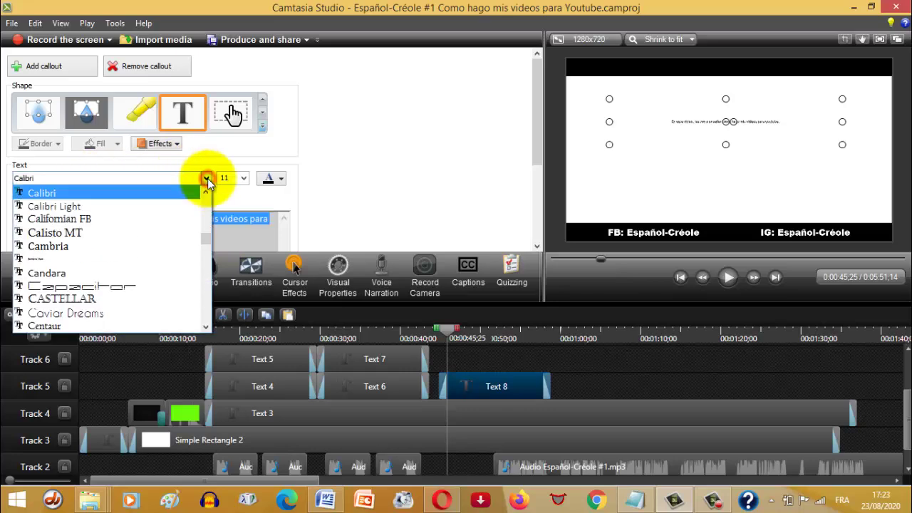
scroll(207, 195, up, 2)
scroll(207, 194, up, 4)
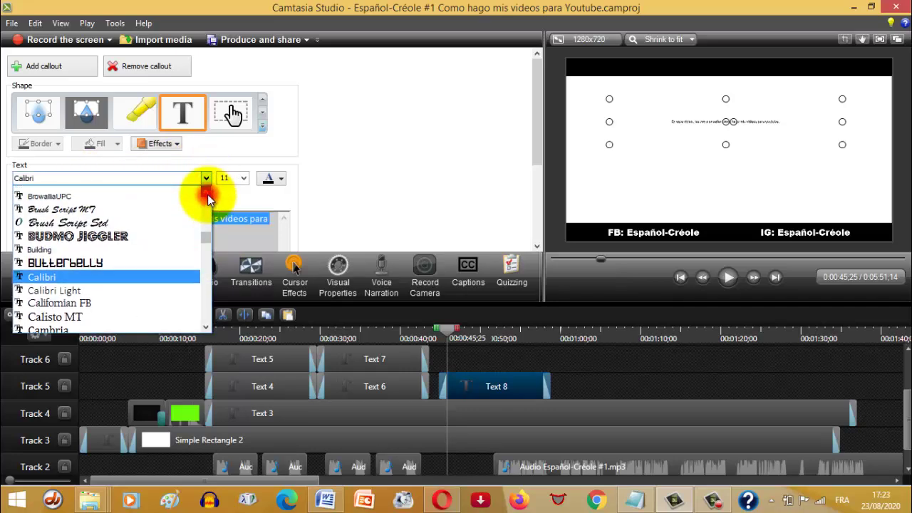
scroll(206, 194, up, 3)
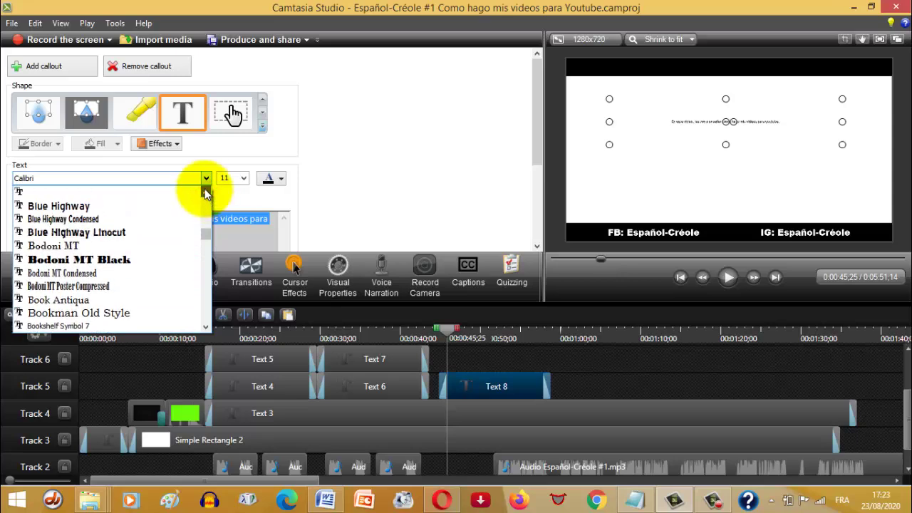
scroll(205, 195, up, 3)
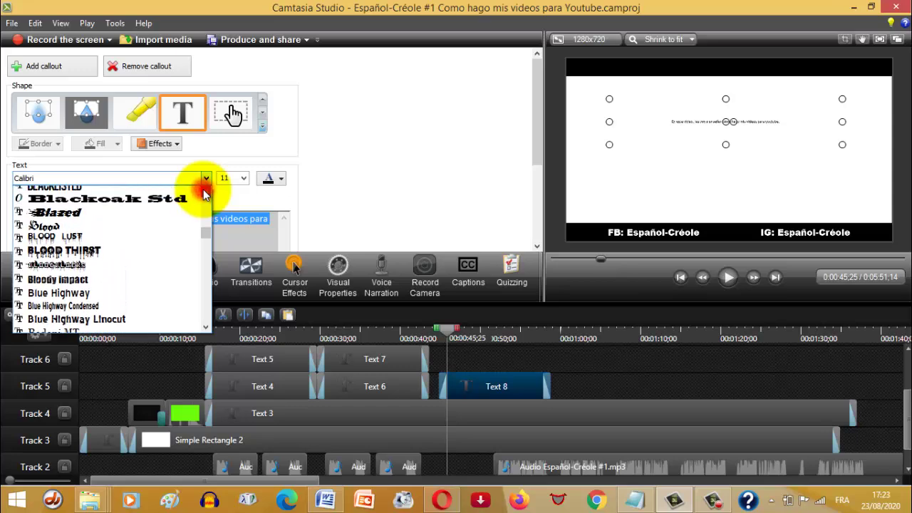
scroll(205, 194, up, 4)
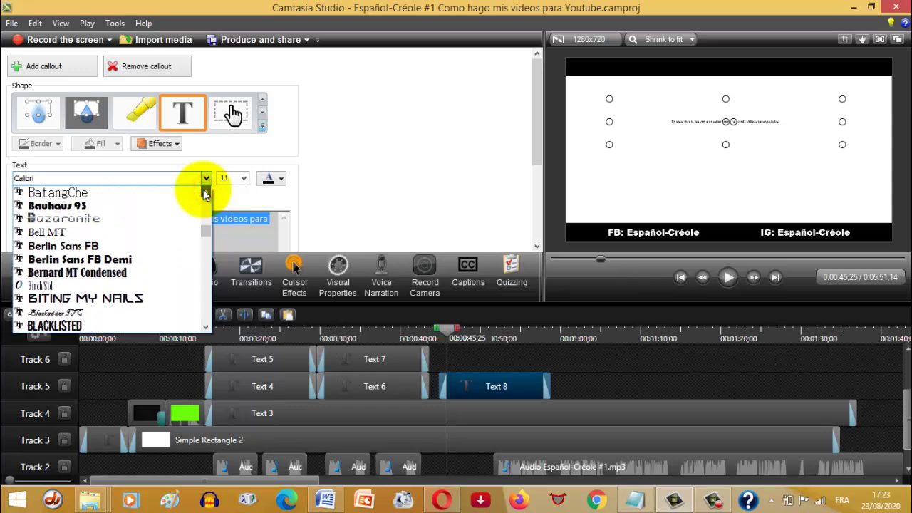
scroll(205, 194, up, 2)
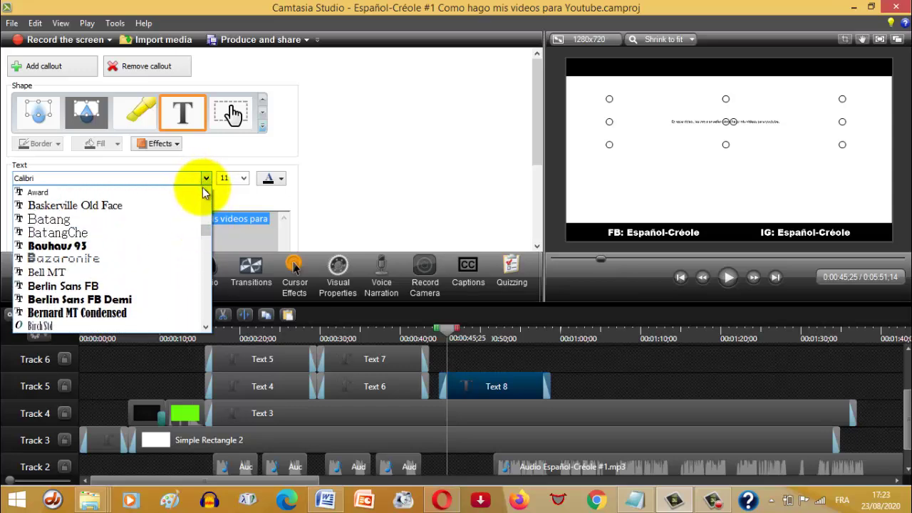
click(205, 192)
scroll(205, 191, up, 3)
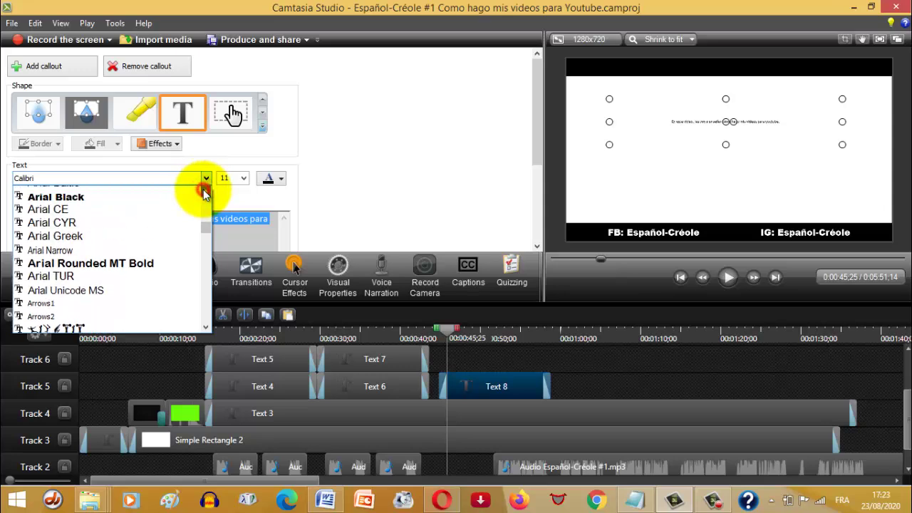
click(89, 205)
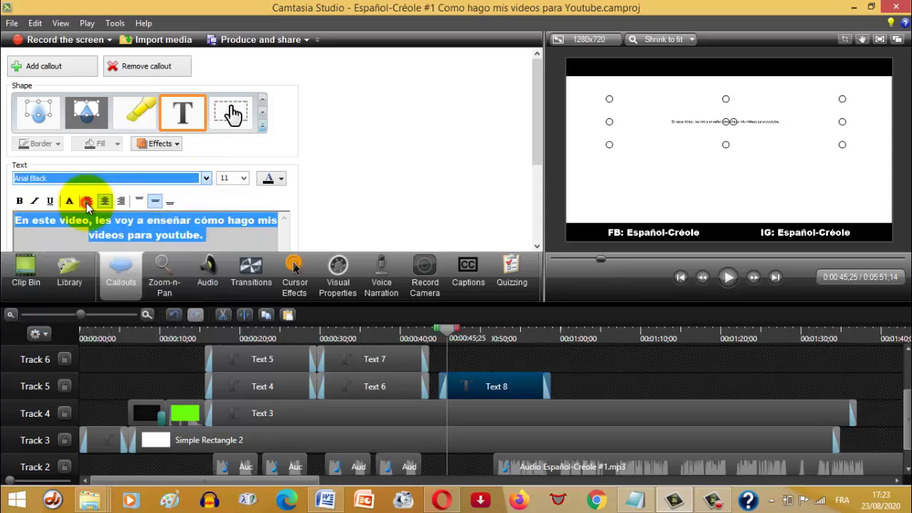
Colour the Spanish sentence red and set its font size to 40
click(274, 180)
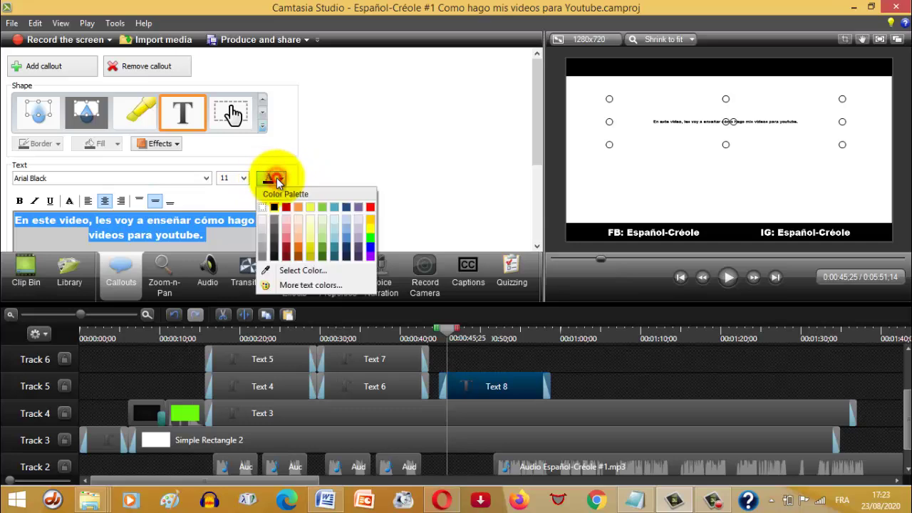
click(370, 207)
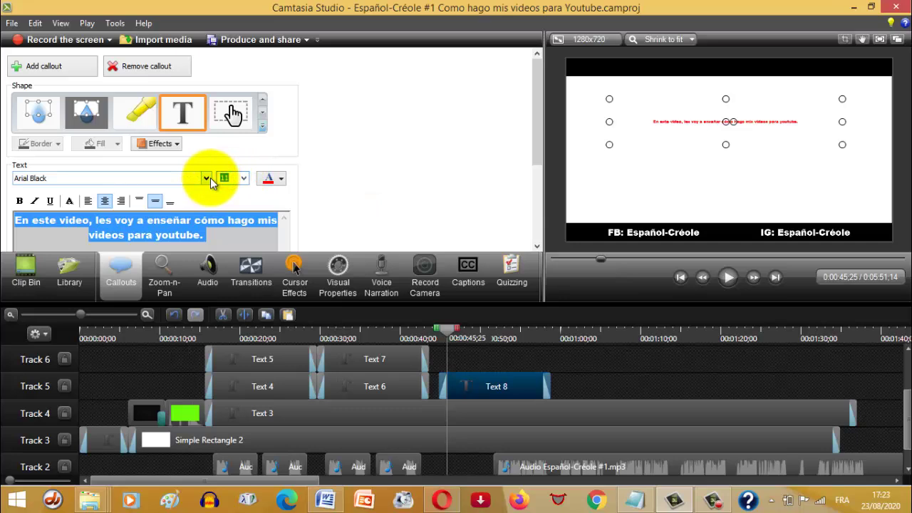
text(45)
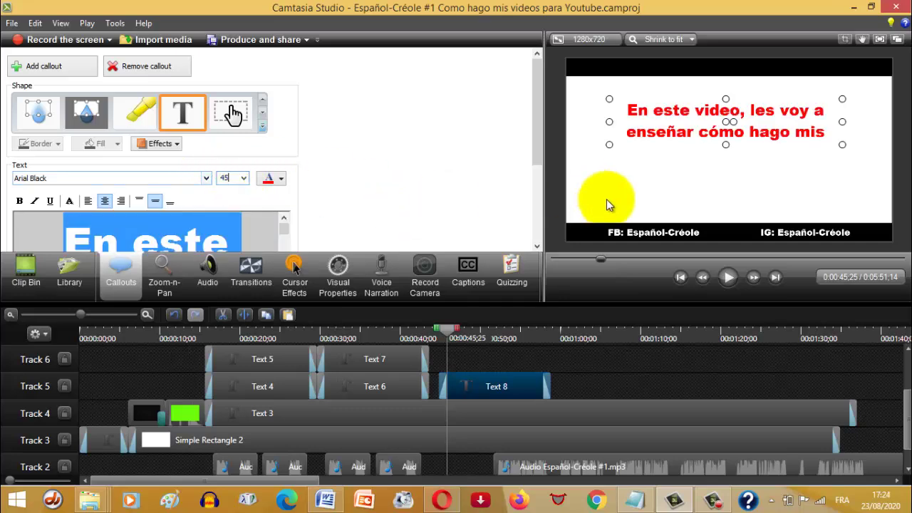
click(228, 178)
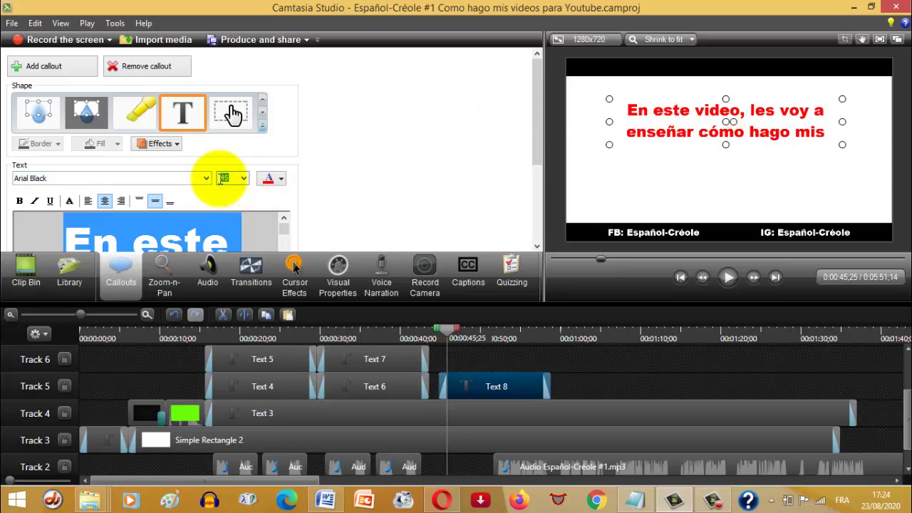
text(40)
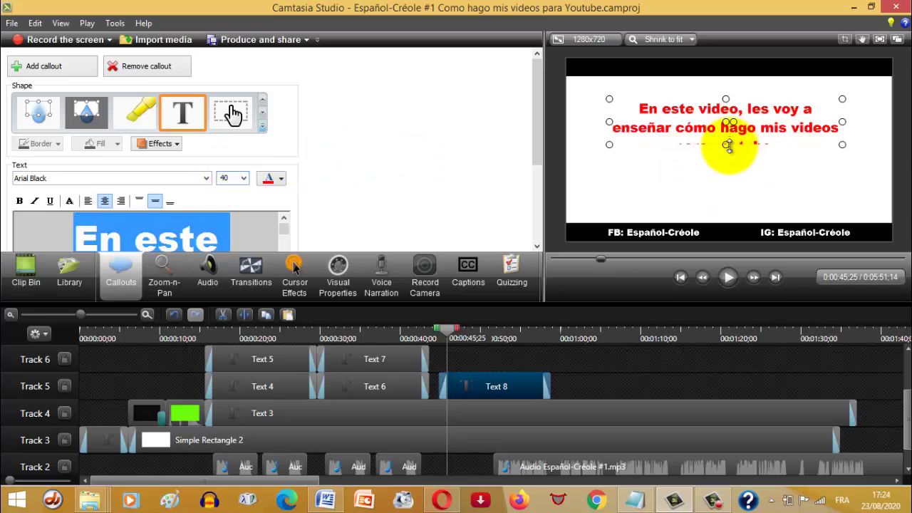
Enlarge the Spanish callout's box to fit all three lines and move its clip directly after Text 6
drag(726, 146, 709, 129)
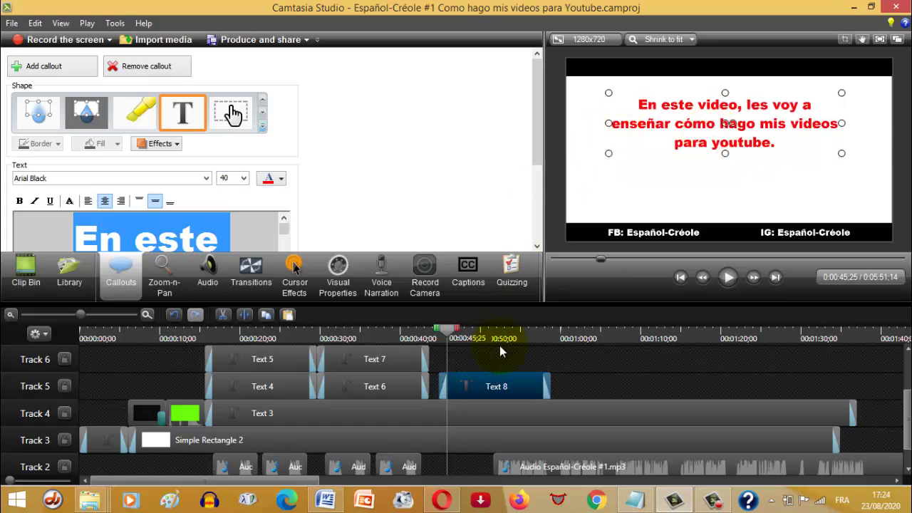
drag(465, 382, 466, 381)
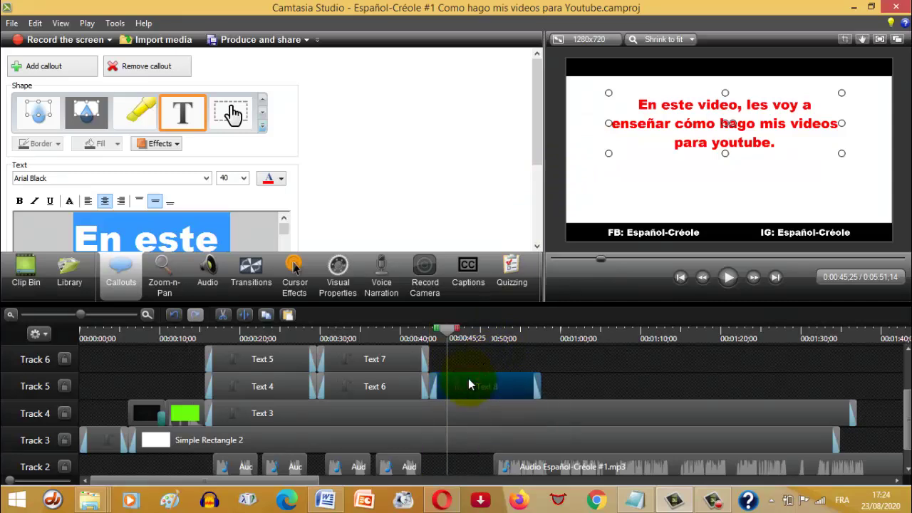
Duplicate the blue Text 7 callout on Track 6 and place the copy directly after it, aligned with Text 8
click(389, 363)
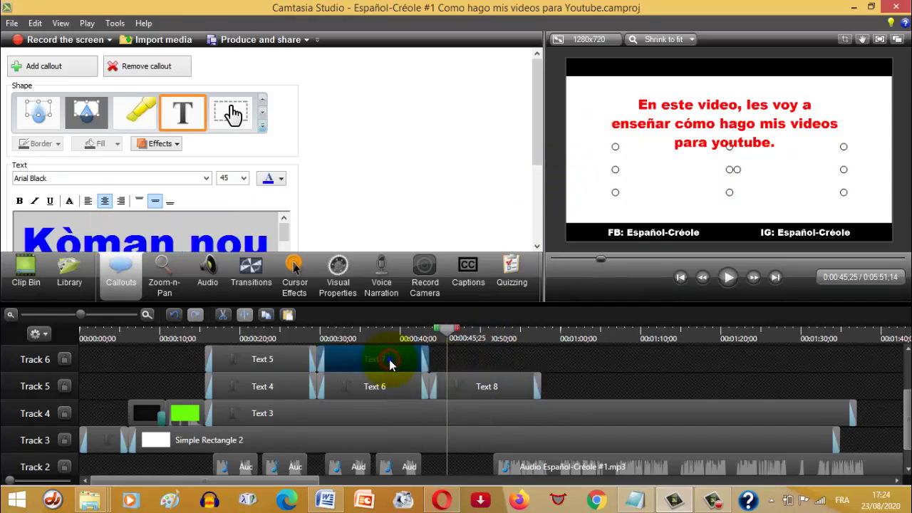
right_click(390, 358)
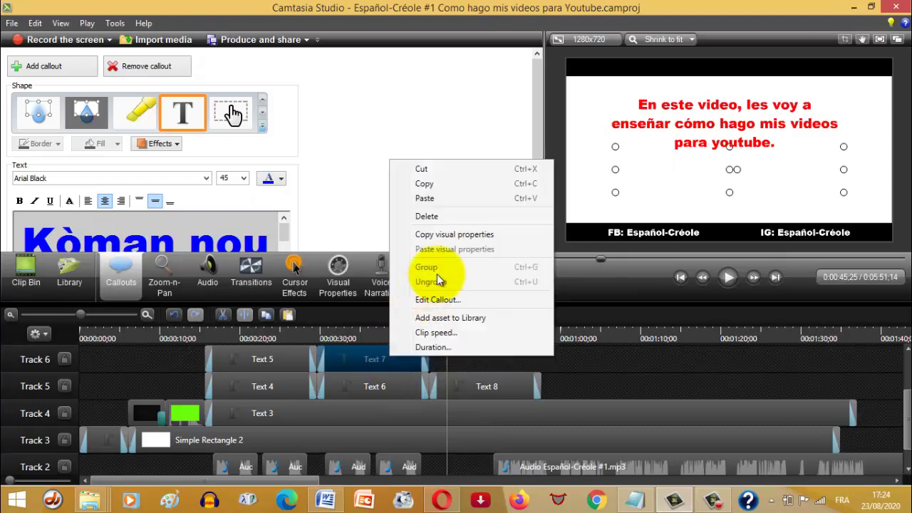
click(425, 183)
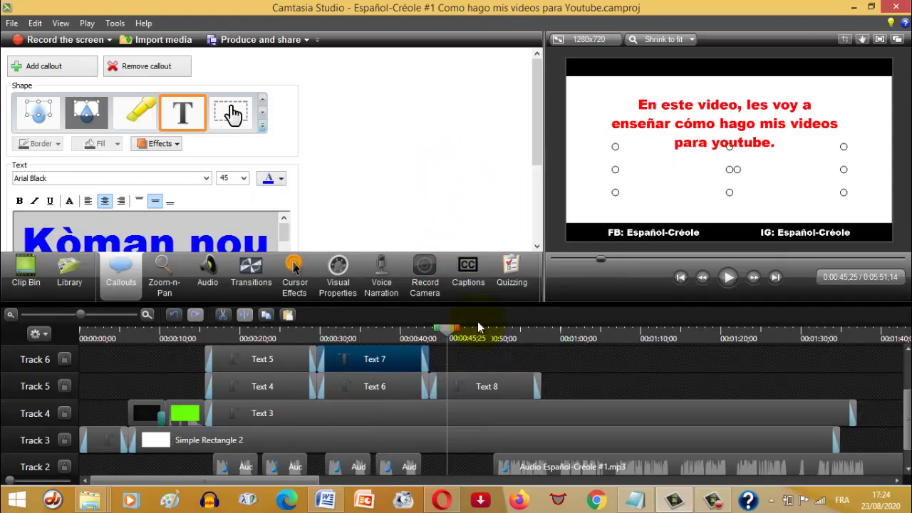
right_click(466, 362)
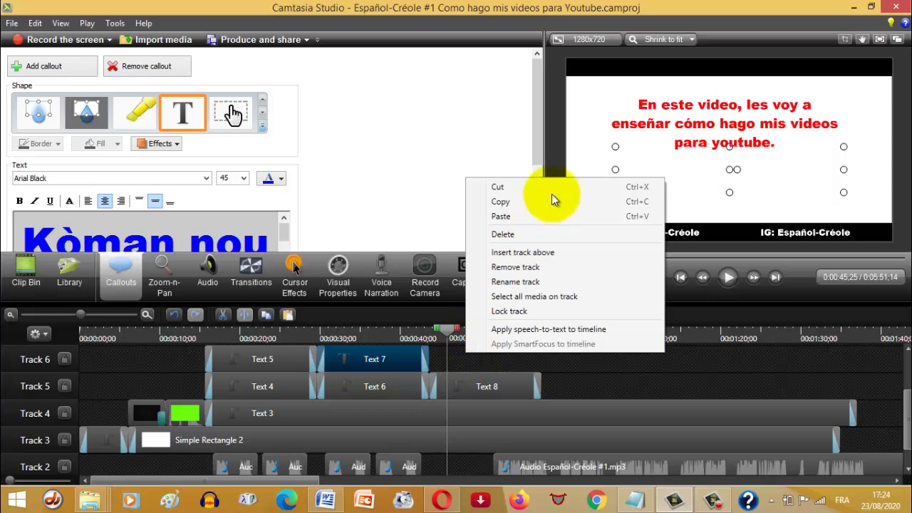
click(518, 213)
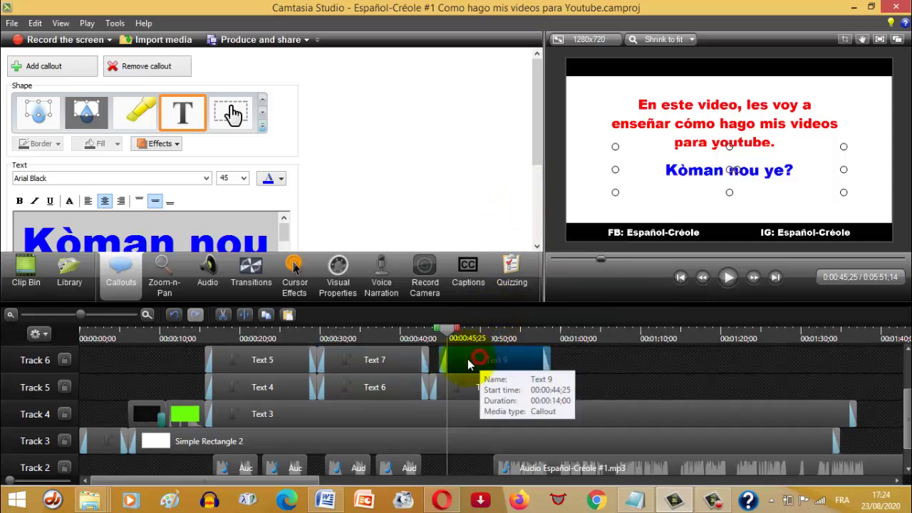
drag(468, 359, 466, 363)
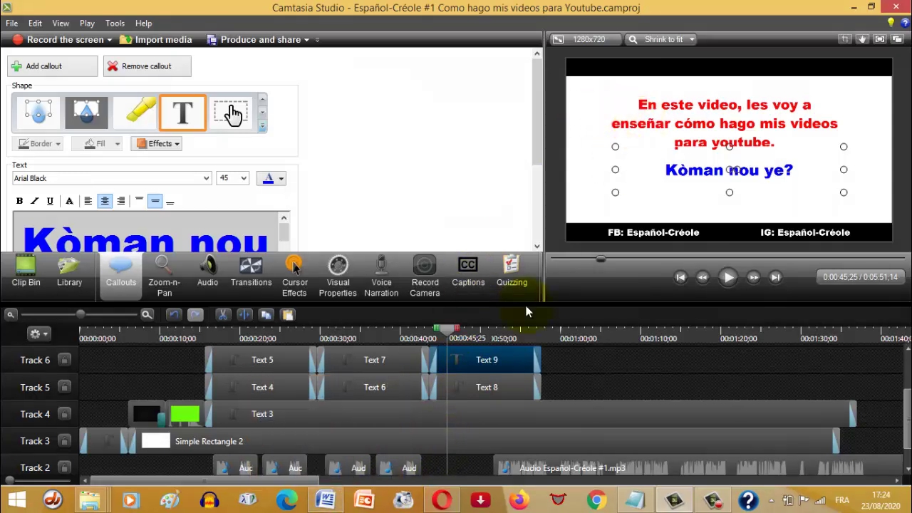
Replace Text 9's wording with the Creole sentence from the Word document, "Nan video sa mwen pral moutre nou, kòman mwen fè video mwen yo pou youtube."
click(327, 499)
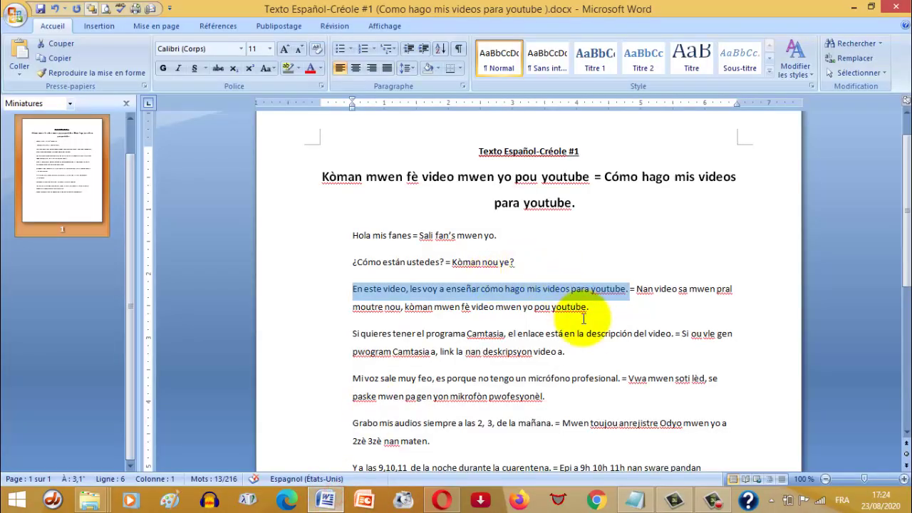
drag(620, 302, 636, 290)
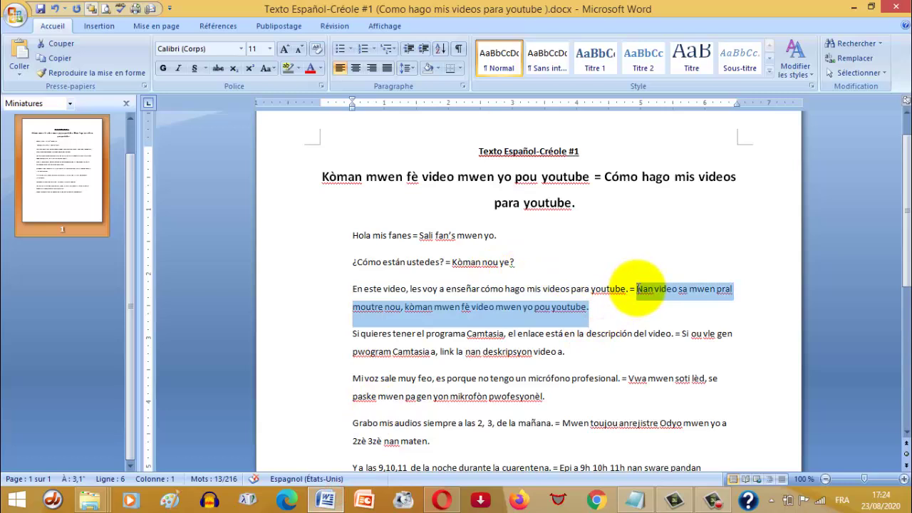
right_click(651, 289)
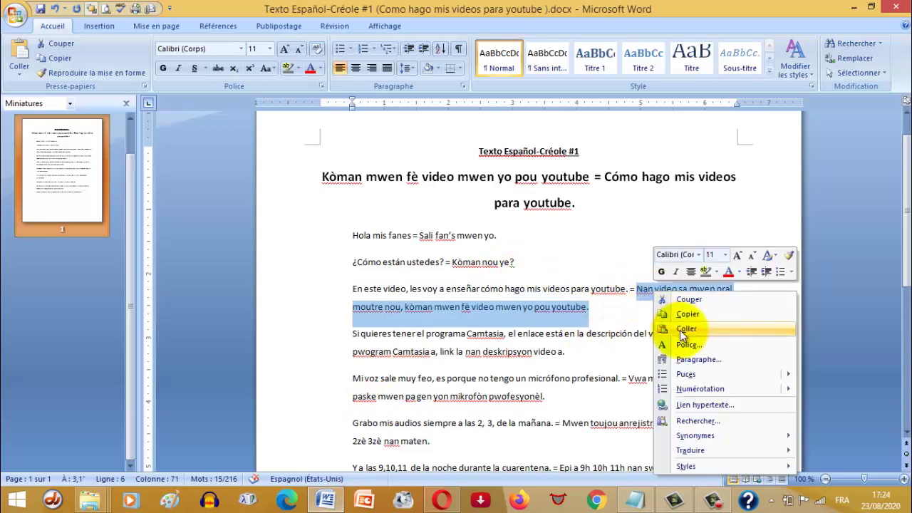
click(687, 314)
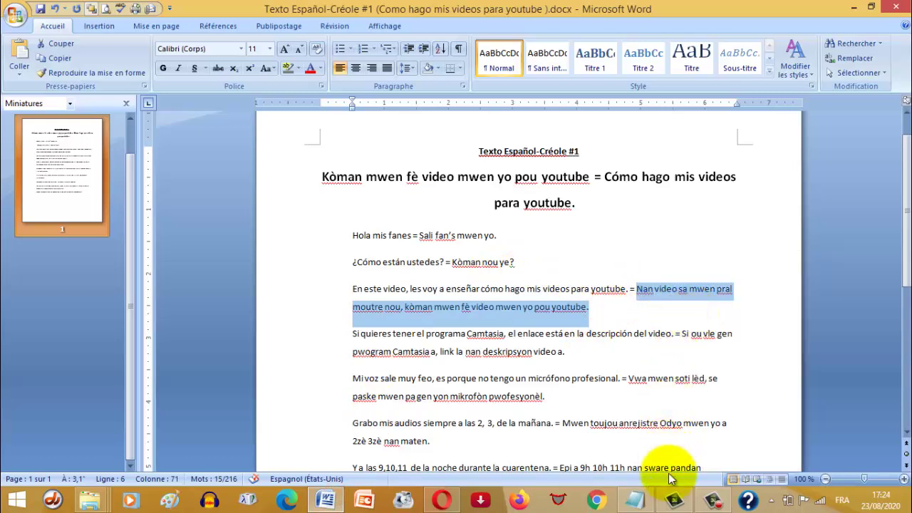
click(673, 500)
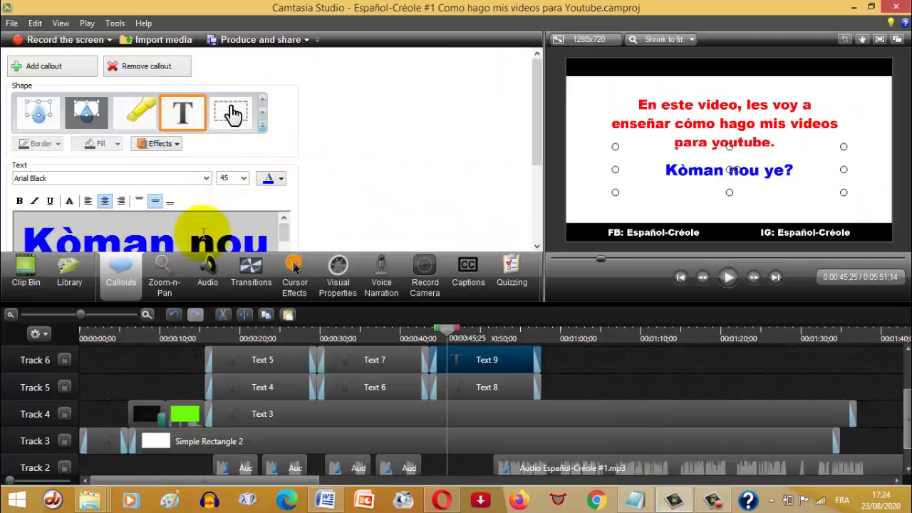
key(ctrl+a)
key(ctrl+v)
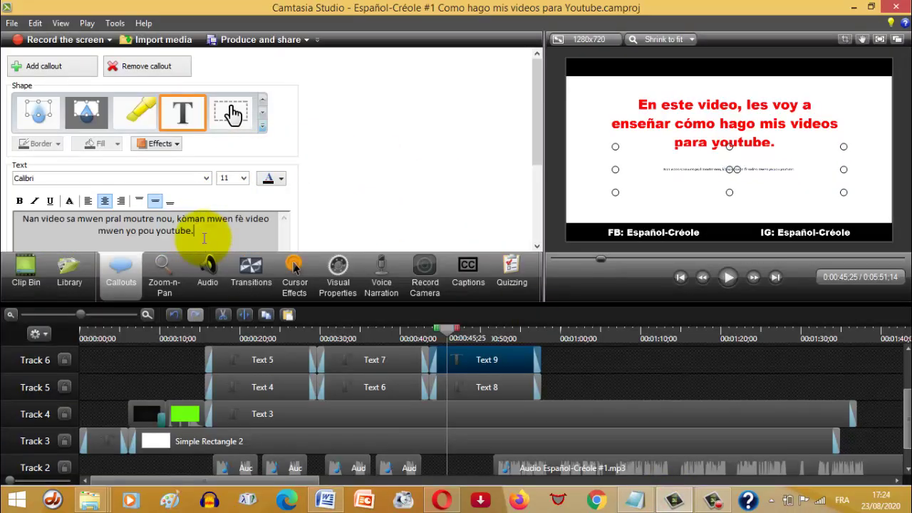
Change the font of the whole Creole sentence in the Text 9 callout to Arial Black
drag(200, 234, 21, 220)
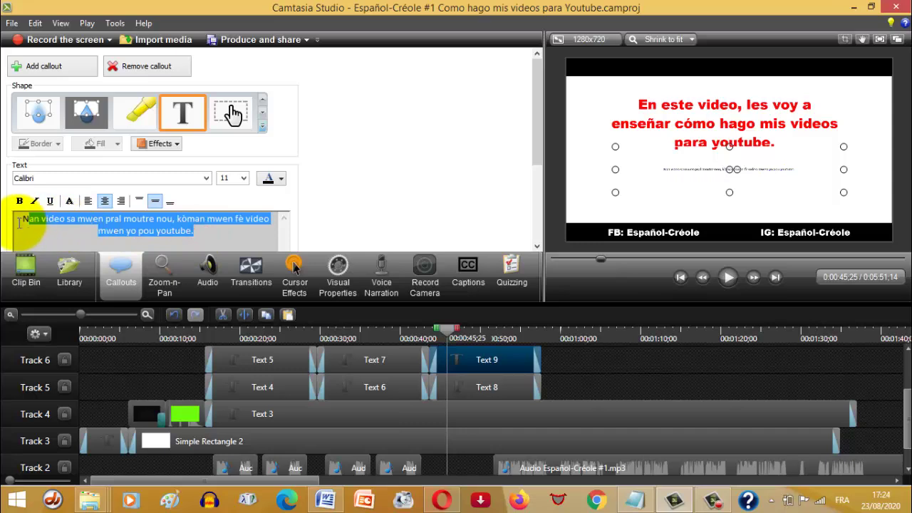
click(206, 178)
scroll(205, 229, up, 4)
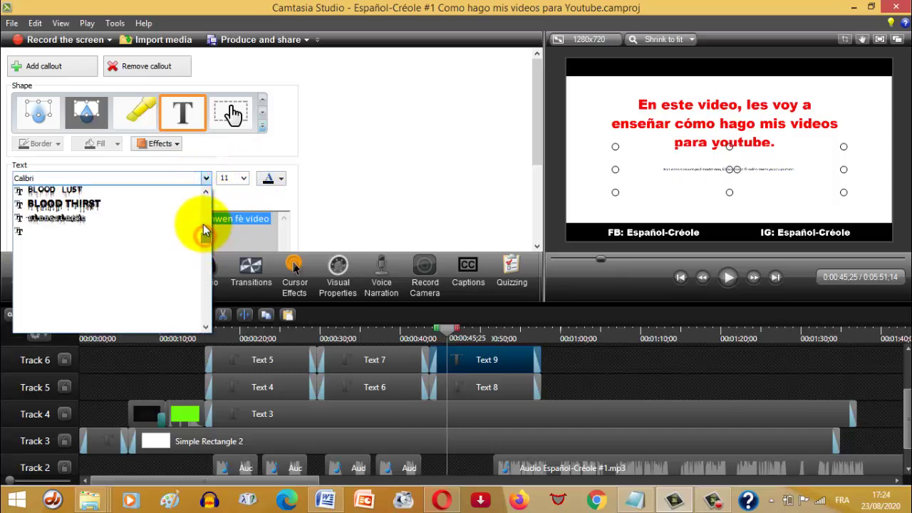
click(206, 226)
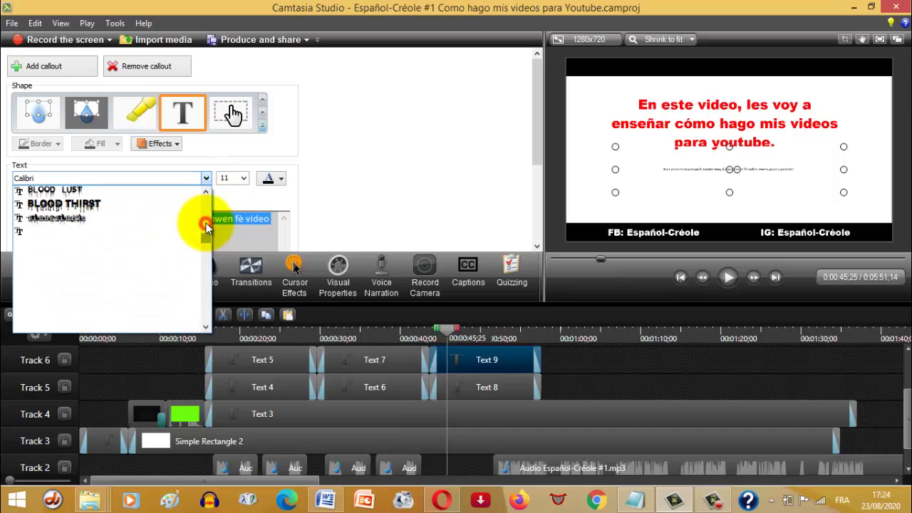
scroll(204, 193, up, 7)
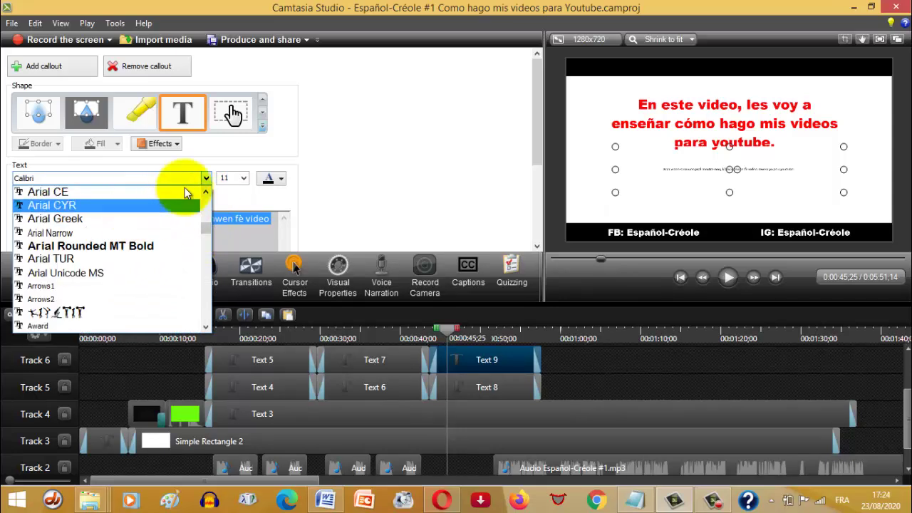
scroll(204, 192, up, 3)
click(69, 219)
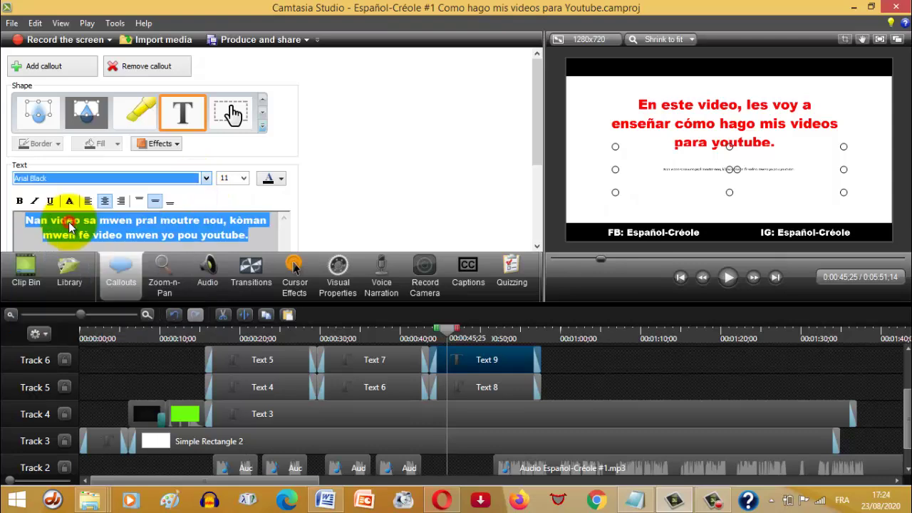
Set the Creole sentence's font size to 40 and colour it blue
click(229, 177)
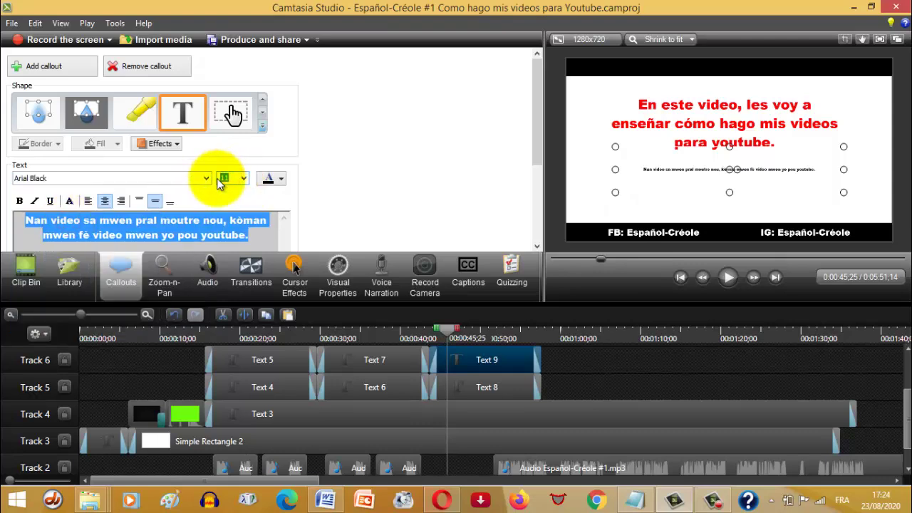
text(40)
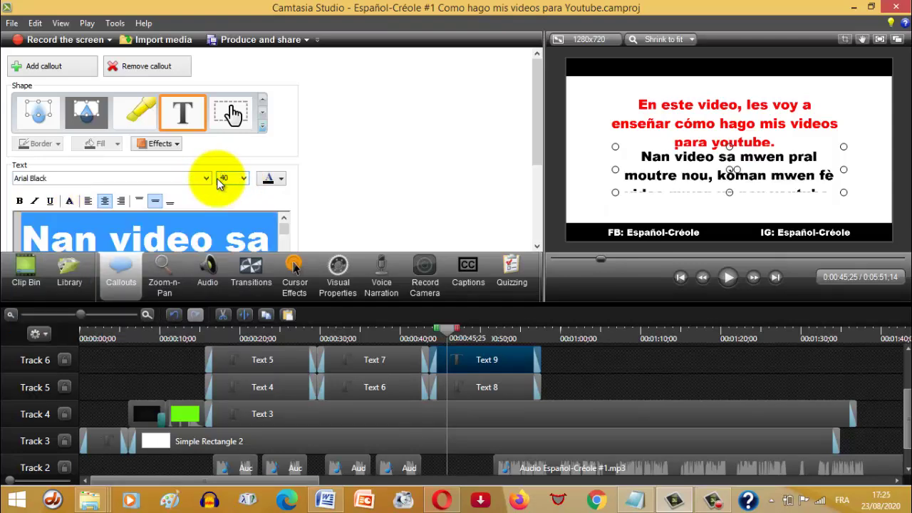
click(280, 178)
click(371, 242)
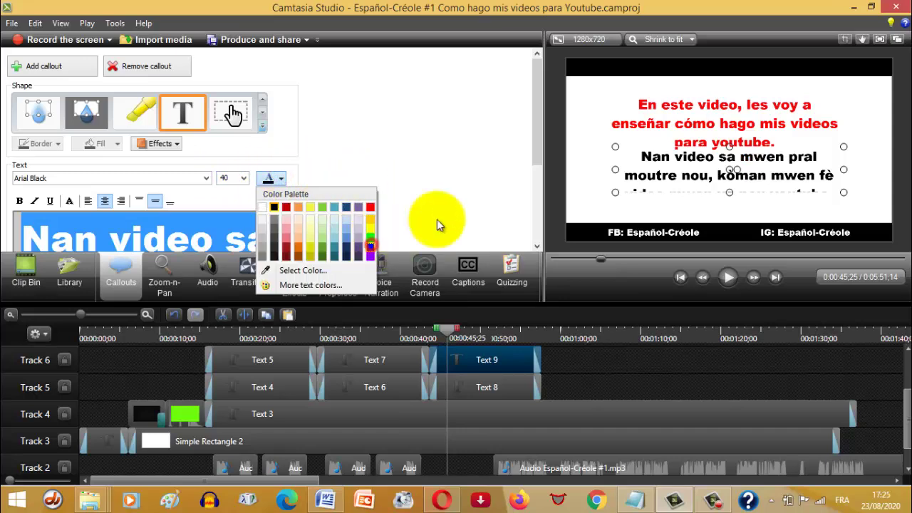
Enlarge the Creole callout's box downward and on both sides to fit all three lines, nudging it into place below the Spanish text
drag(729, 192, 730, 207)
drag(620, 179, 591, 181)
drag(833, 177, 871, 177)
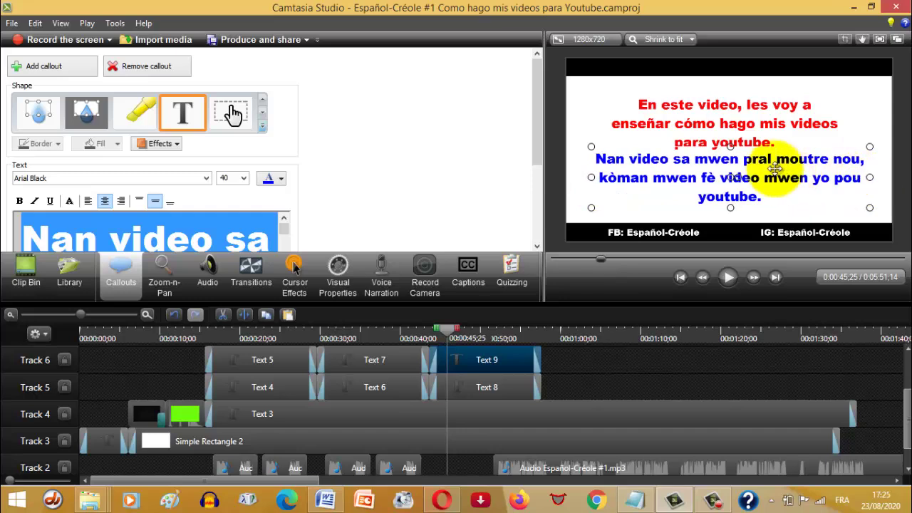
drag(756, 171, 758, 172)
Widen the red Spanish callout so its sentence fits on two lines, and move both callouts slightly up on the canvas
click(718, 137)
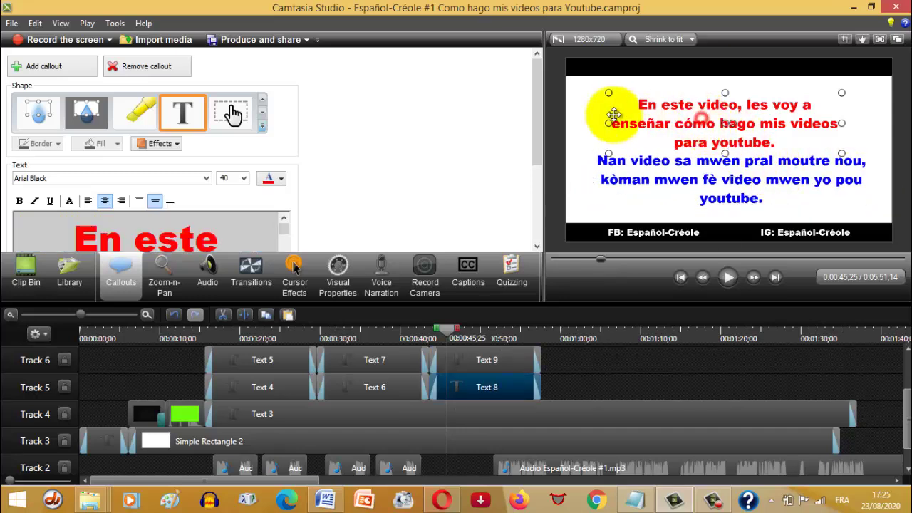
drag(604, 123, 588, 122)
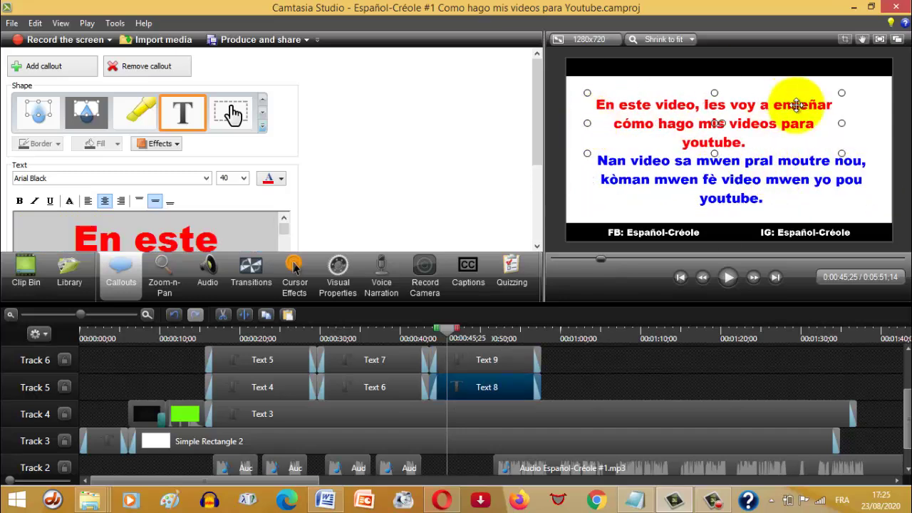
drag(842, 122, 863, 121)
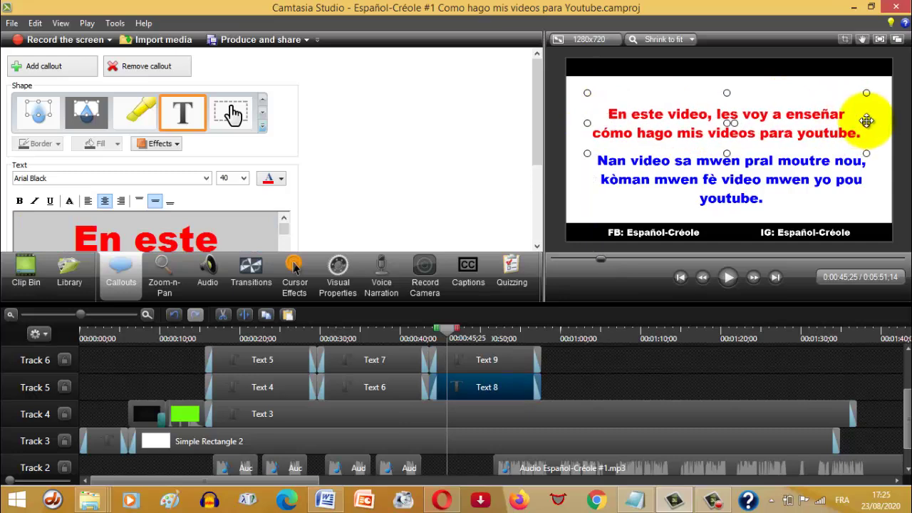
drag(778, 127, 779, 119)
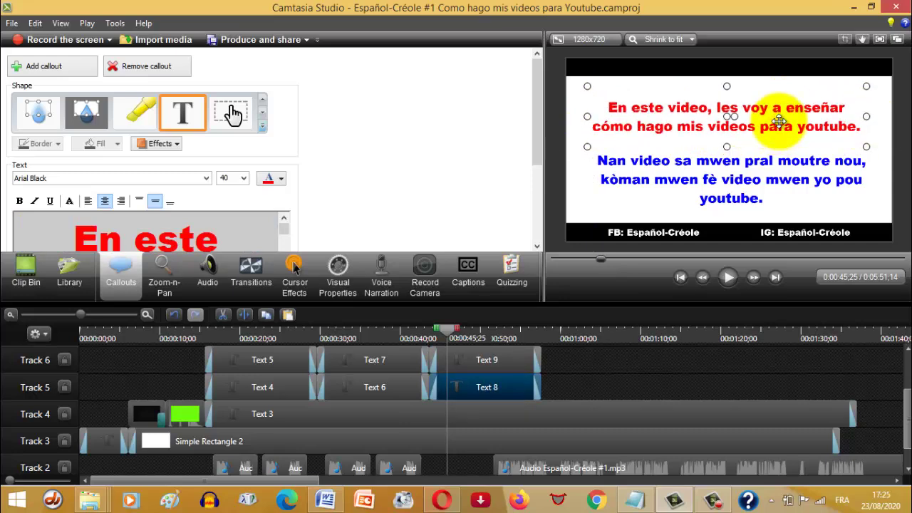
click(780, 173)
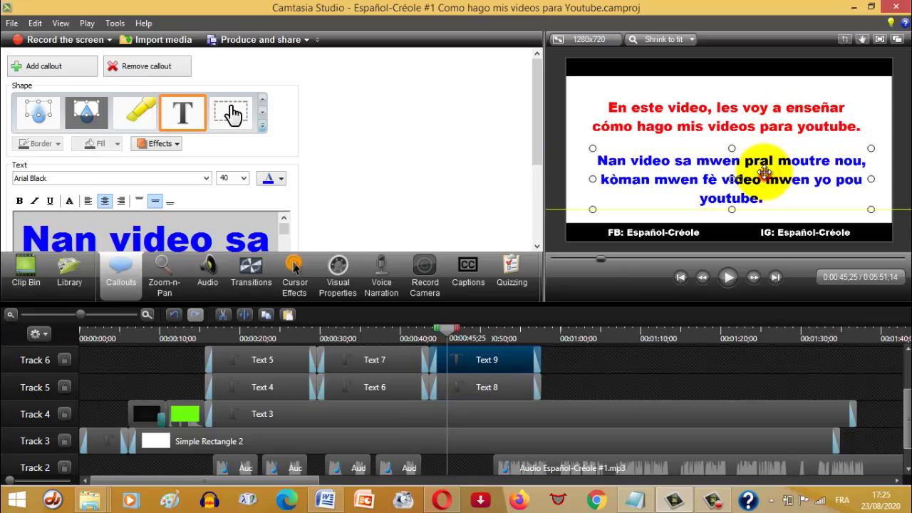
drag(764, 173, 764, 169)
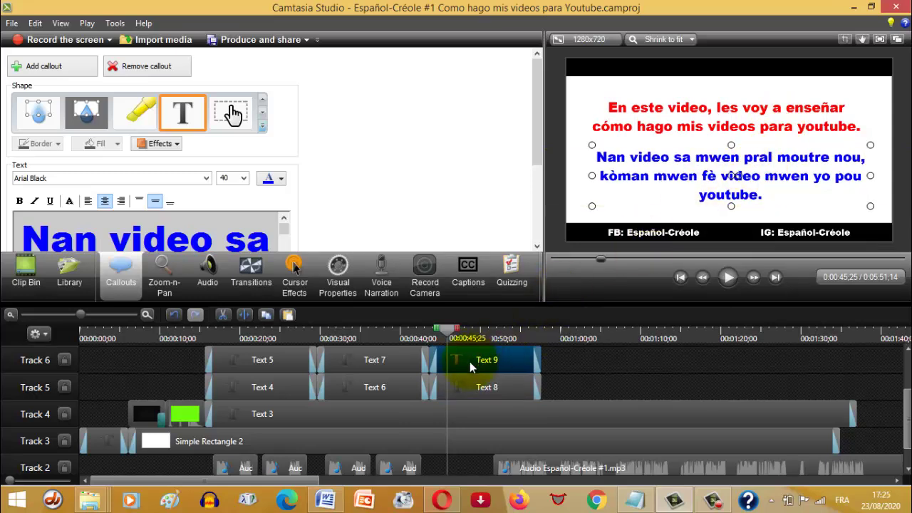
Move the remaining narration on Track 2 to start at 0:00:44;19 and extend Text 9 and Text 8 to about 0:01:10 or beyond
click(438, 335)
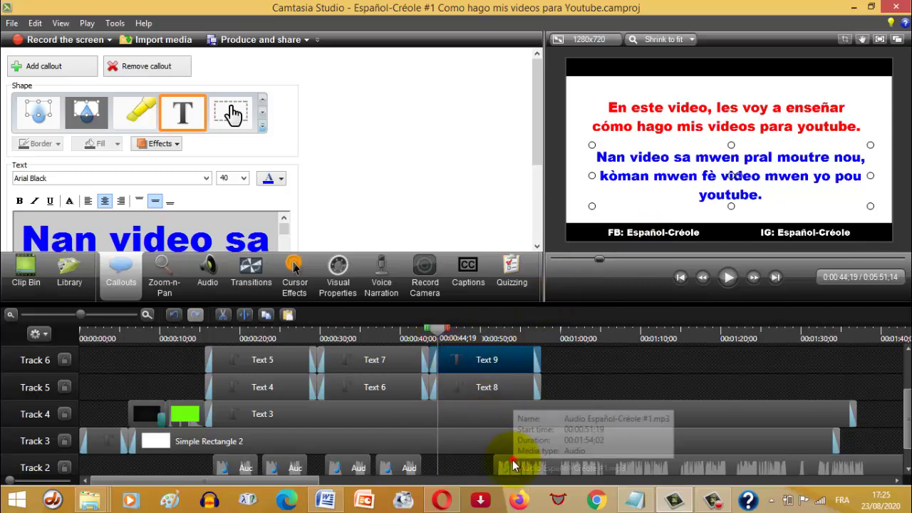
drag(493, 462, 457, 465)
drag(568, 363, 647, 361)
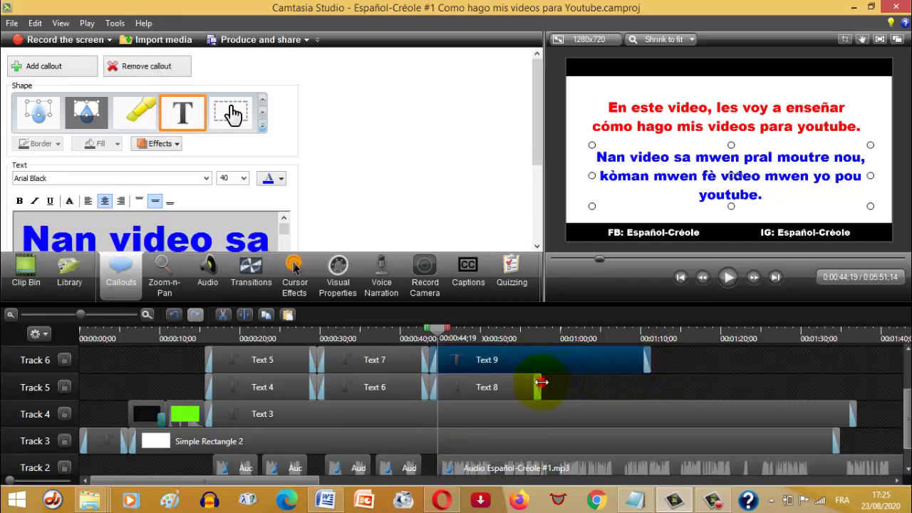
drag(541, 383, 668, 383)
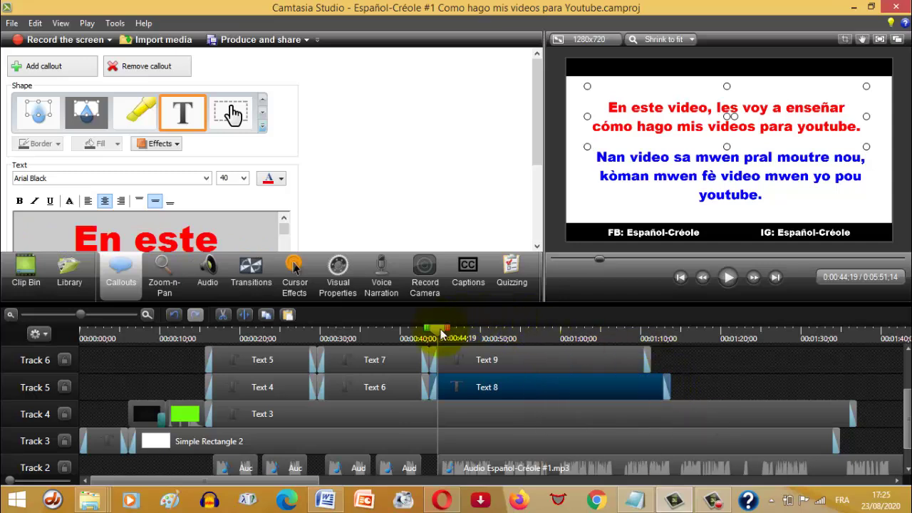
Play the narration to the phrase's end, split the Track 2 audio at 0:00:58;28, and shift the remaining part later to leave a gap
click(723, 279)
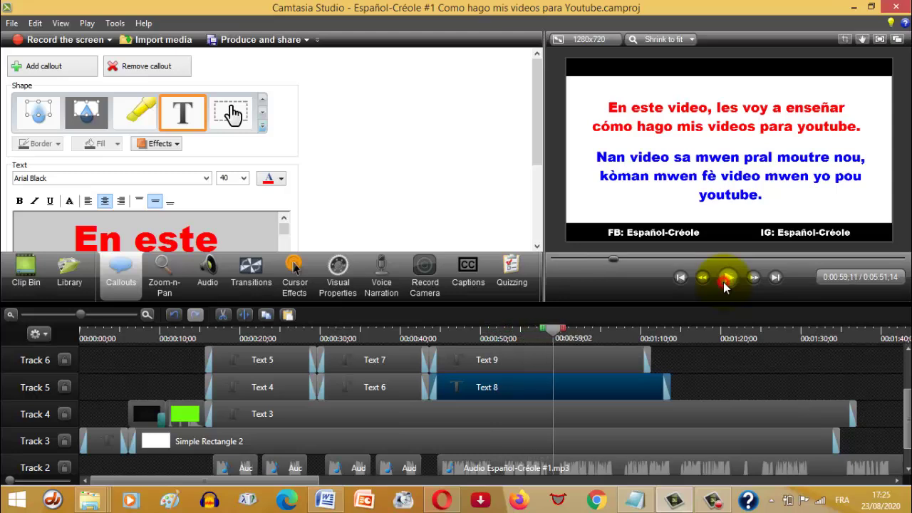
click(726, 277)
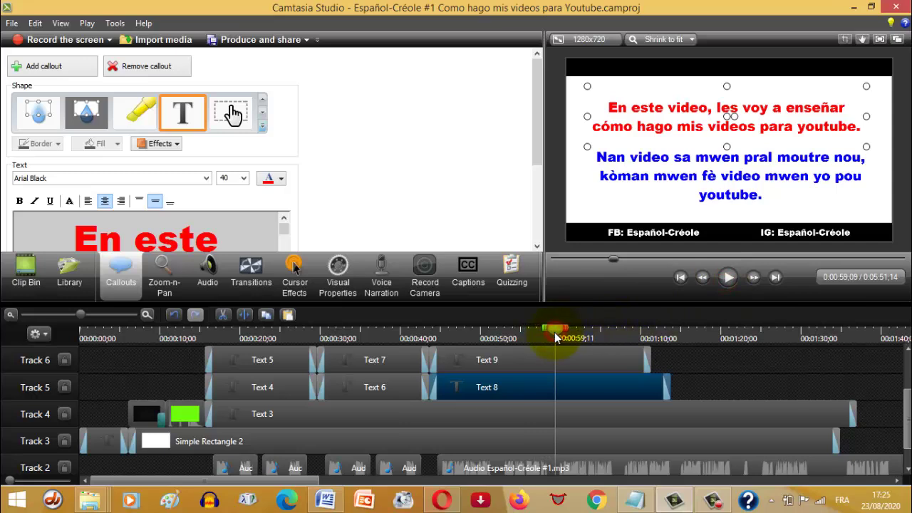
drag(554, 332, 551, 332)
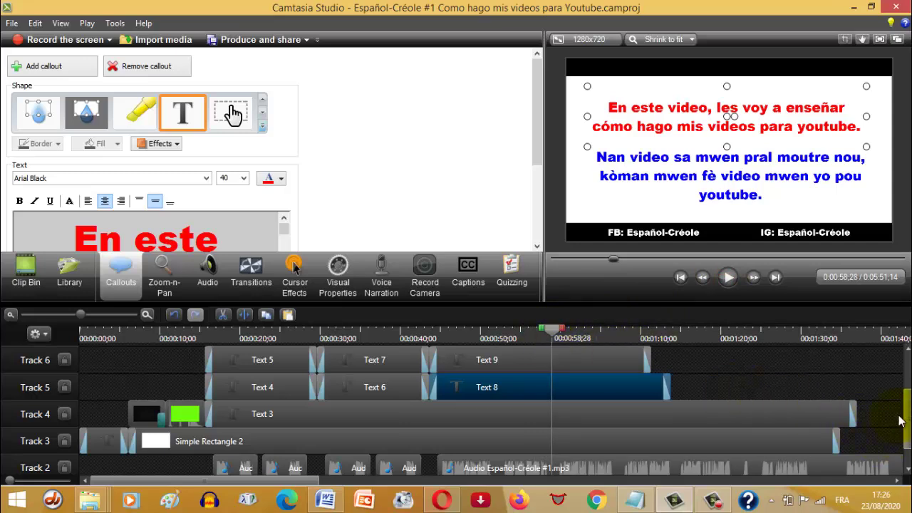
drag(907, 415, 907, 436)
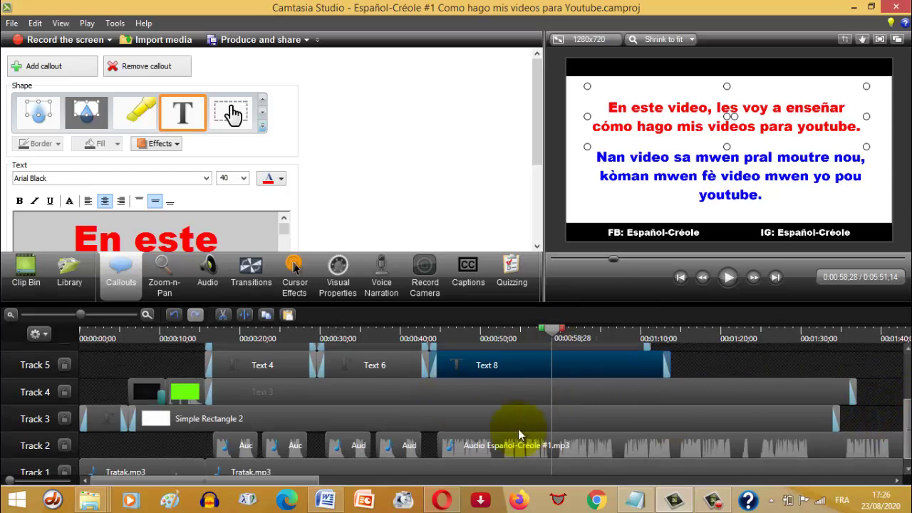
click(547, 445)
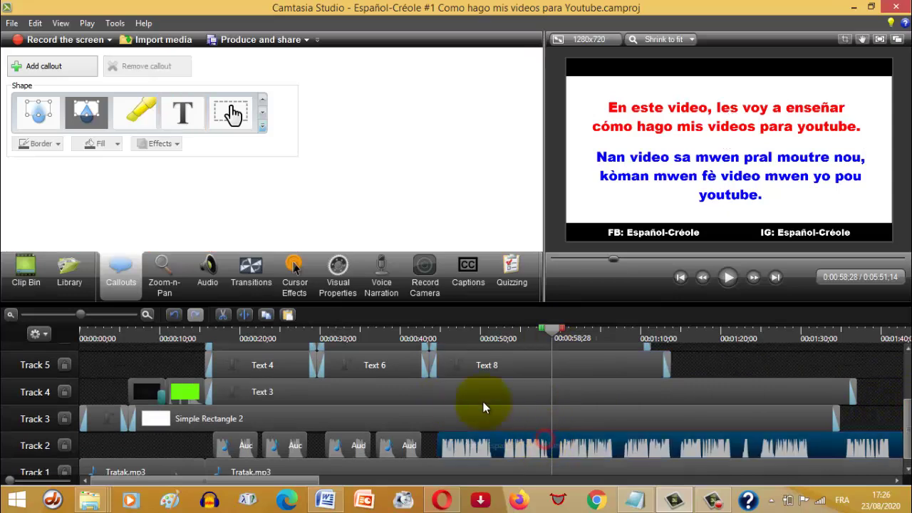
click(245, 314)
drag(587, 444, 634, 448)
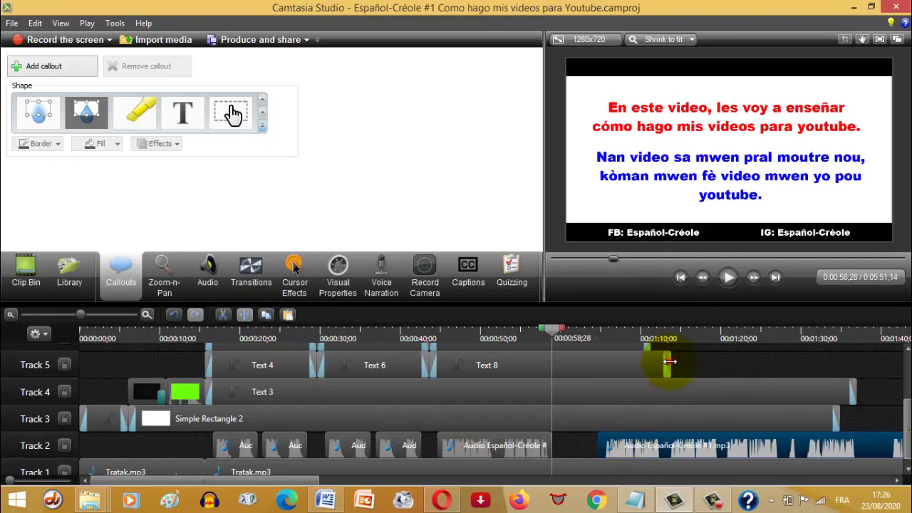
Shorten Text 8 and Text 9 so both callouts end just after the audio split at 0:00:58;28
drag(670, 362, 558, 364)
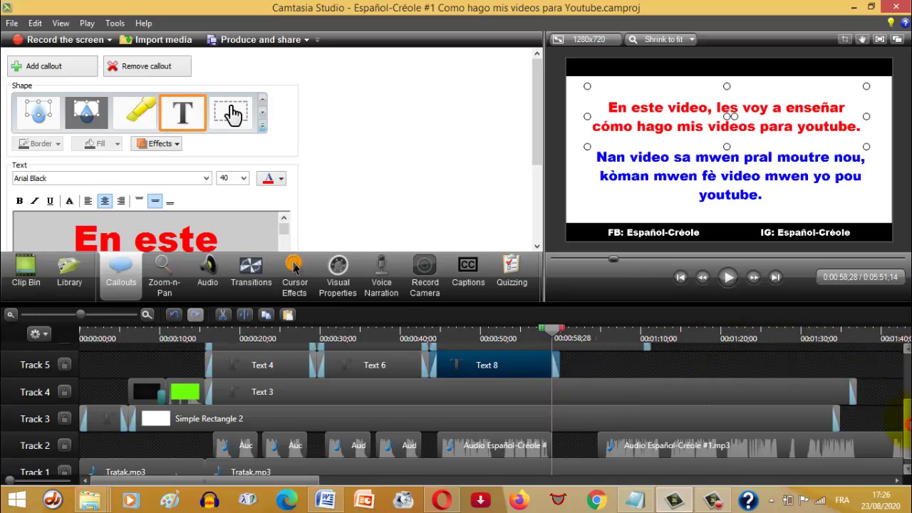
scroll(906, 424, up, 1)
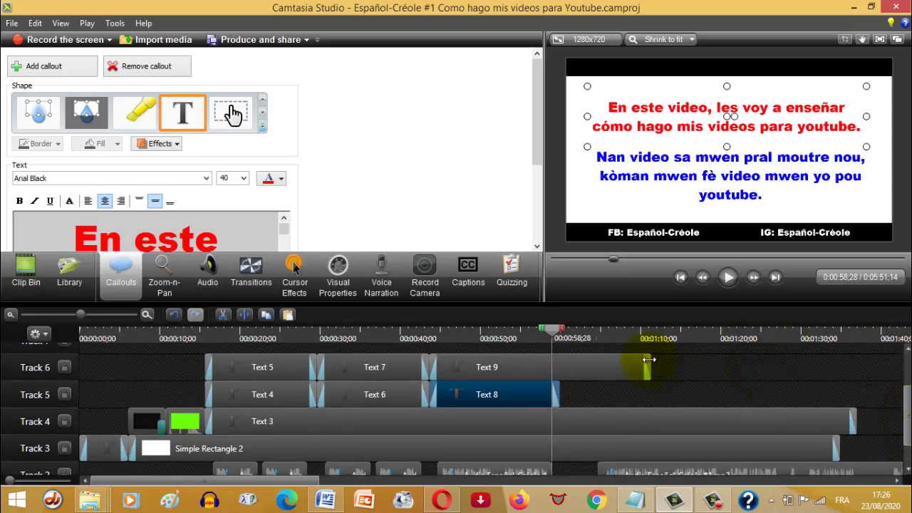
drag(648, 360, 563, 366)
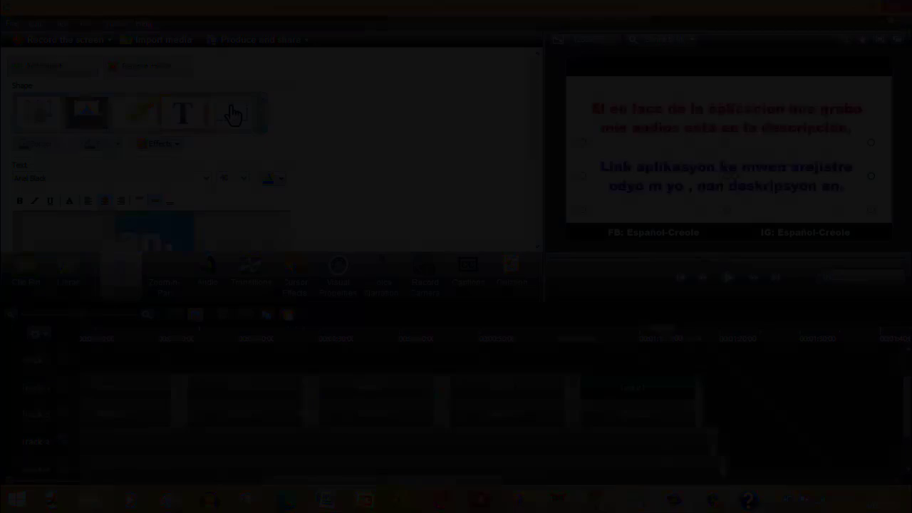
scroll(406, 487, right, 3)
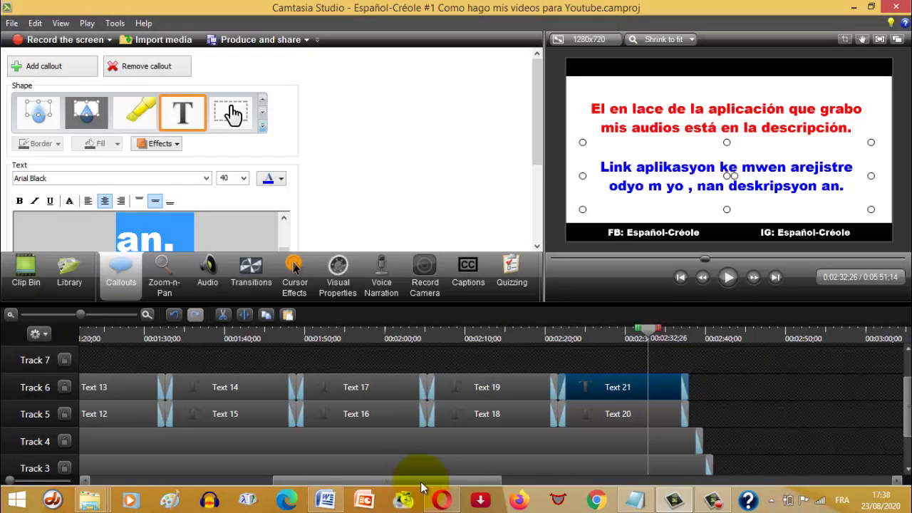
scroll(437, 489, right, 5)
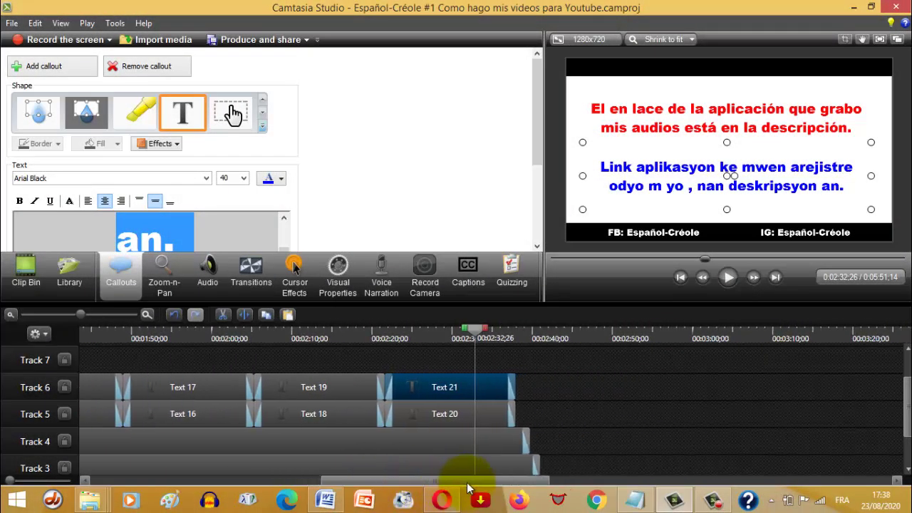
Extend the white background callout on Track 3 and the FB/IG footer callout on Track 4 to about 0:03:16
drag(523, 463, 802, 465)
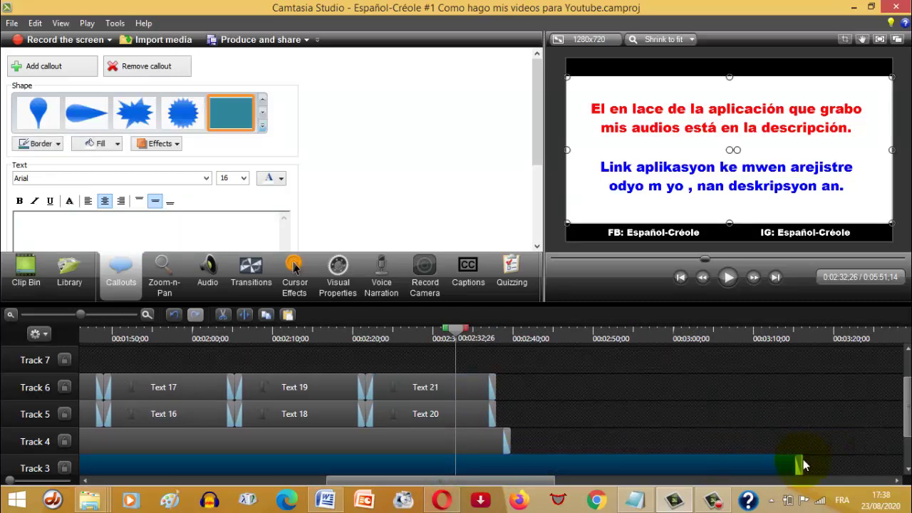
click(506, 435)
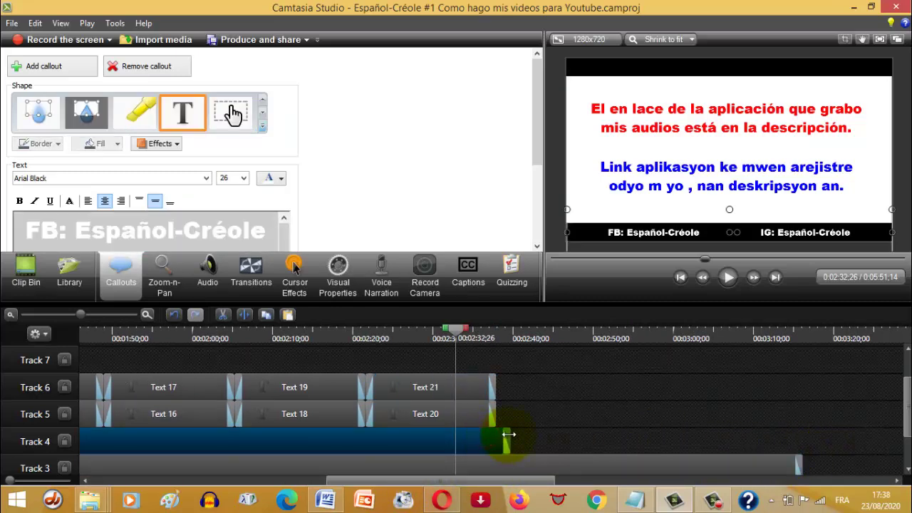
drag(508, 434, 808, 432)
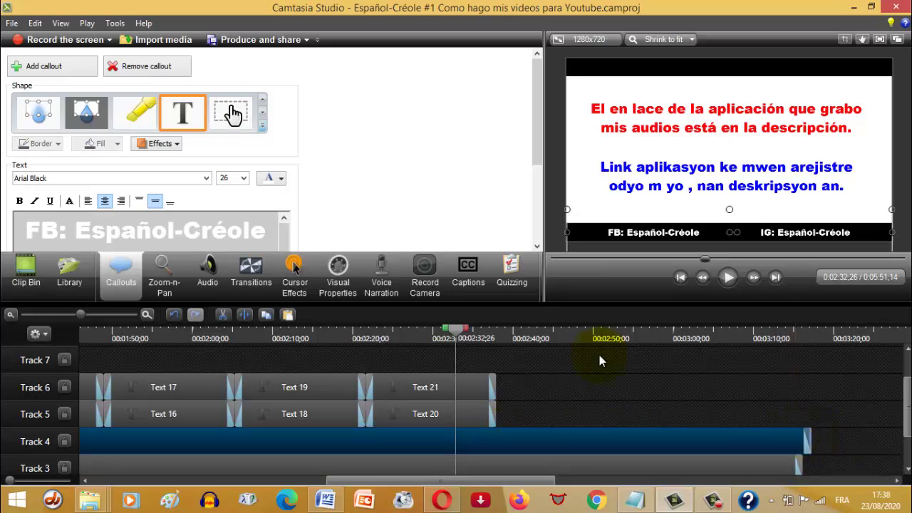
Duplicate Text 20 and Text 21 on Tracks 5 and 6, placing the copies directly after the originals
click(505, 334)
drag(530, 406, 442, 383)
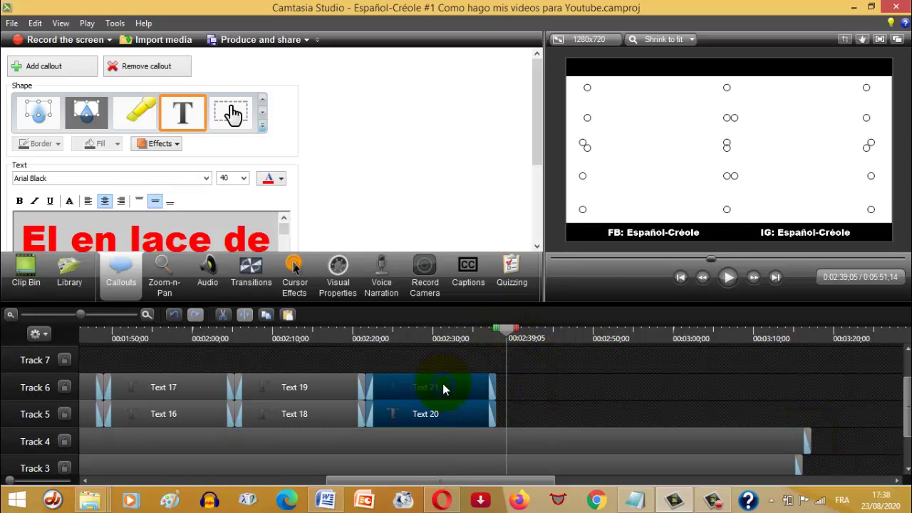
right_click(443, 382)
click(486, 207)
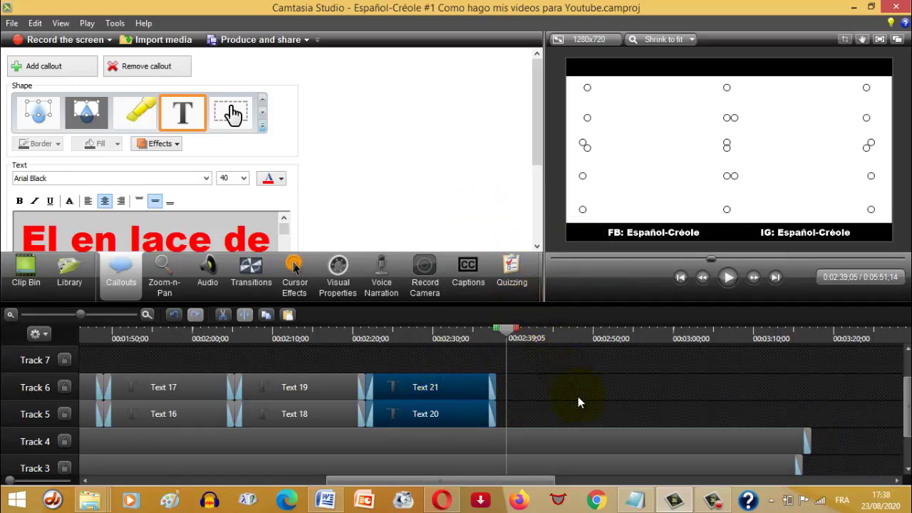
right_click(549, 386)
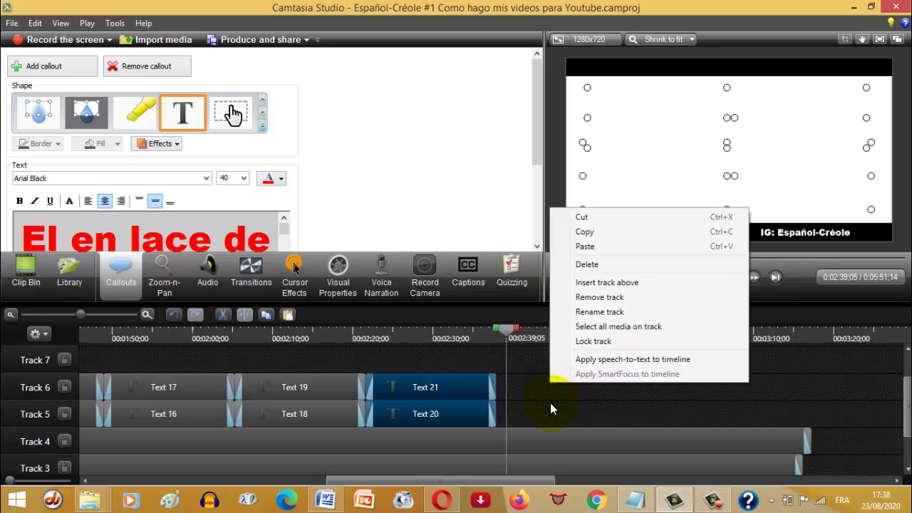
right_click(551, 407)
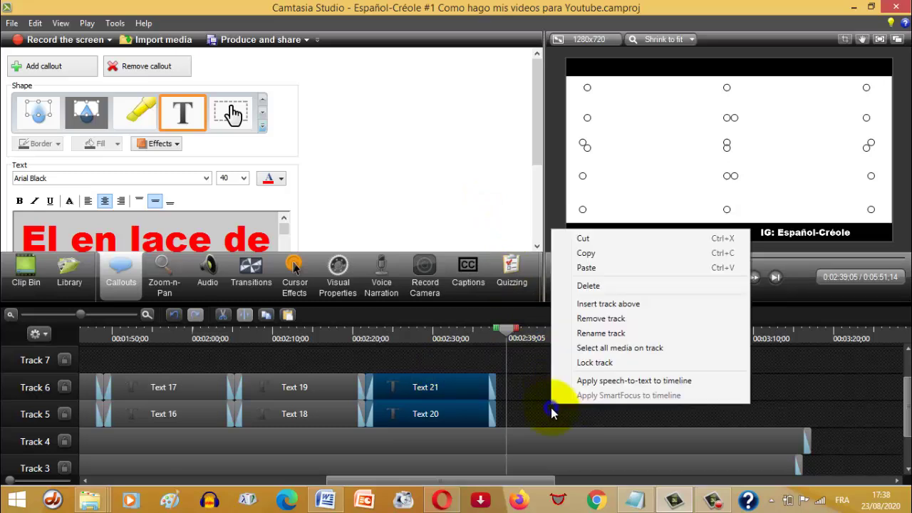
click(587, 267)
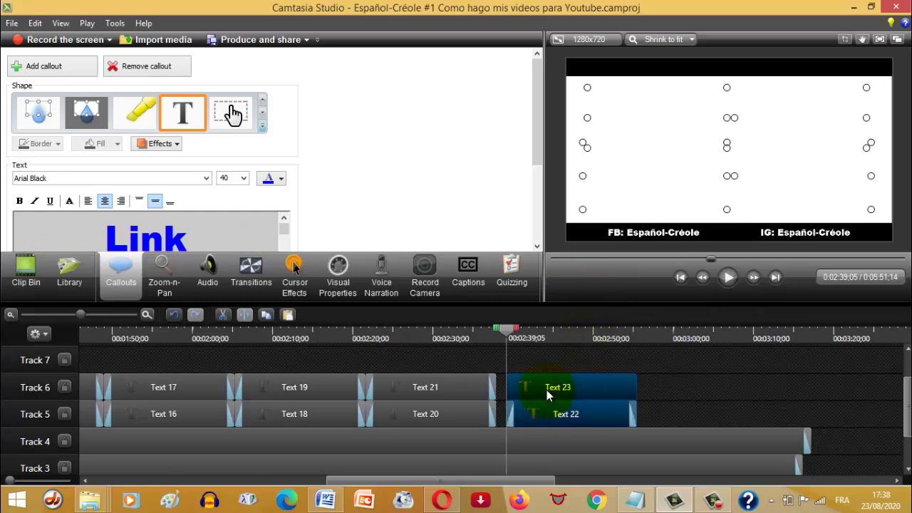
drag(548, 393, 529, 386)
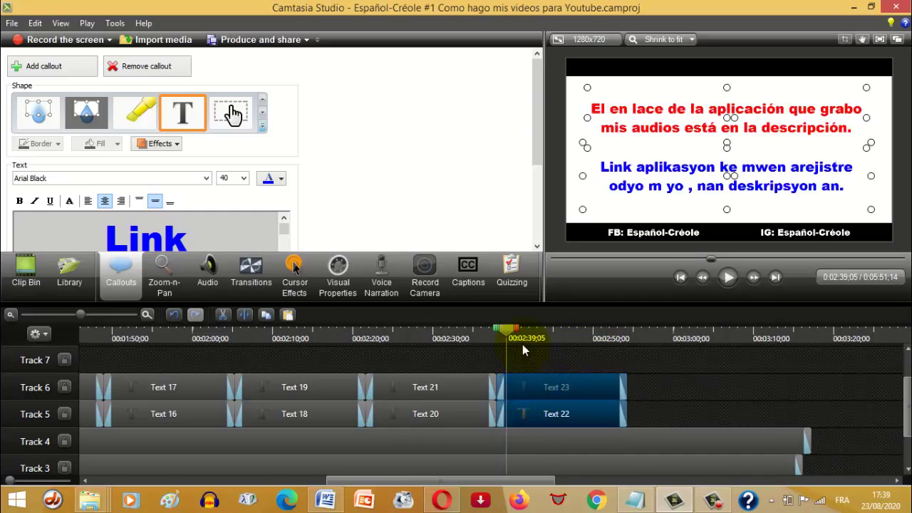
Select the Text 22 callout alone, switch to the Word document and copy "Si tienes preguntas, deja un comentario."
click(542, 411)
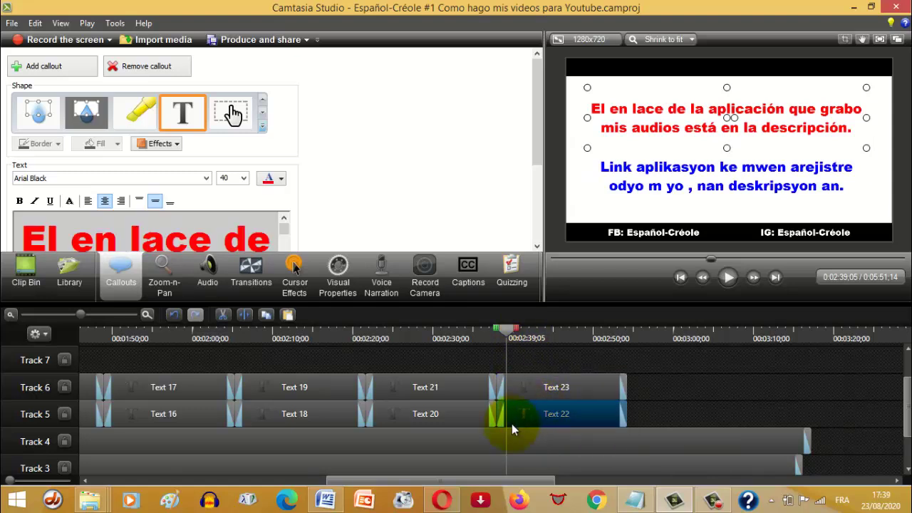
click(326, 500)
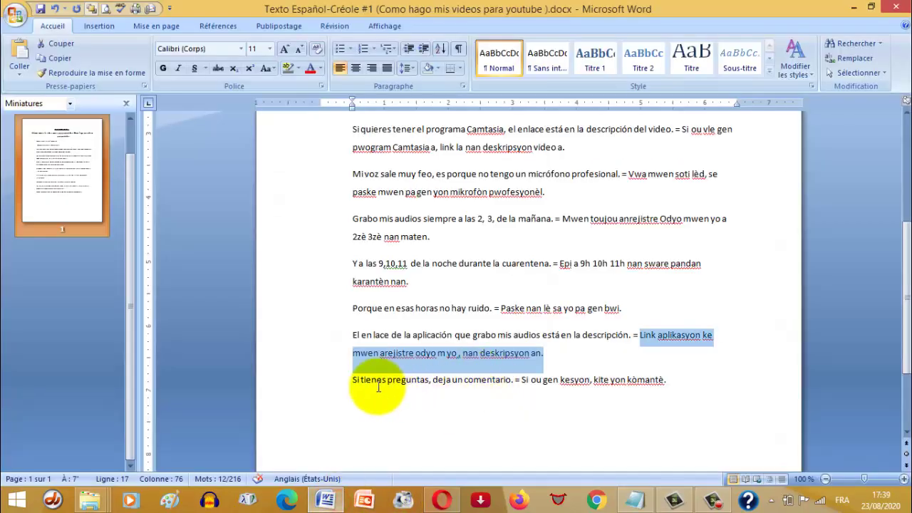
drag(349, 380, 512, 391)
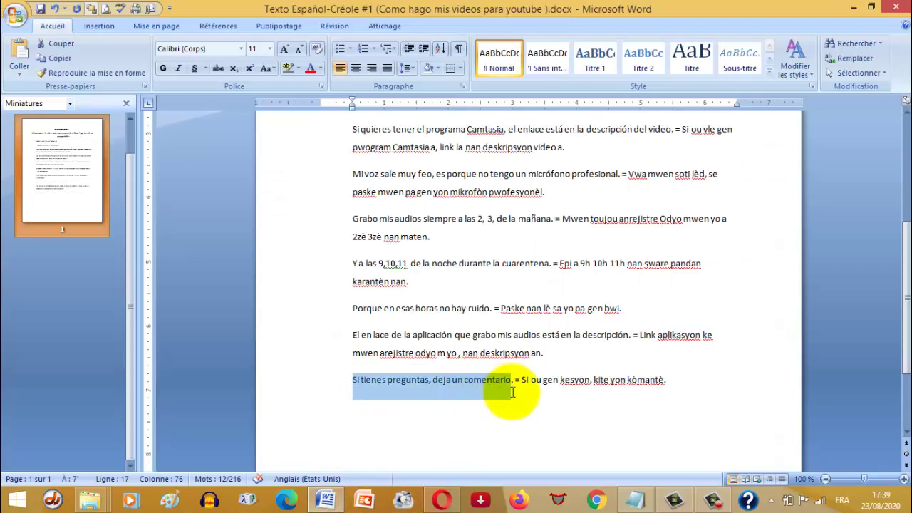
click(466, 384)
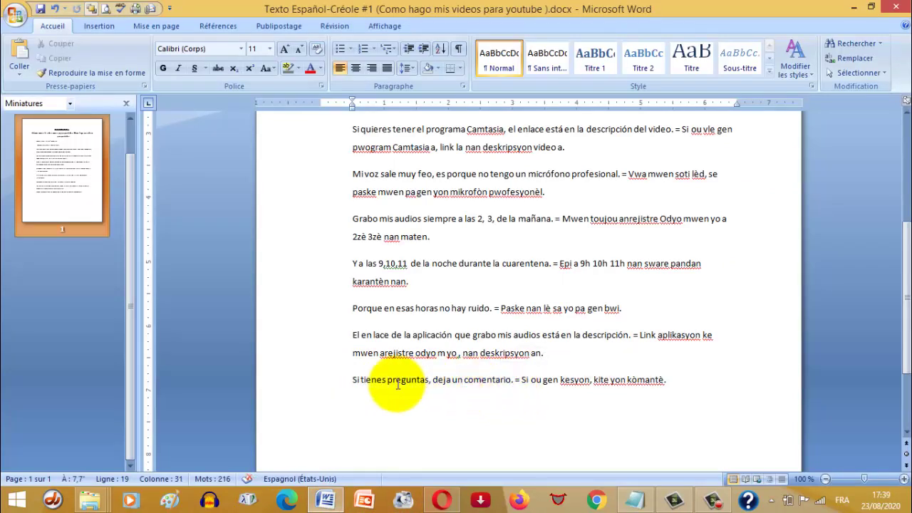
drag(349, 380, 512, 390)
right_click(481, 383)
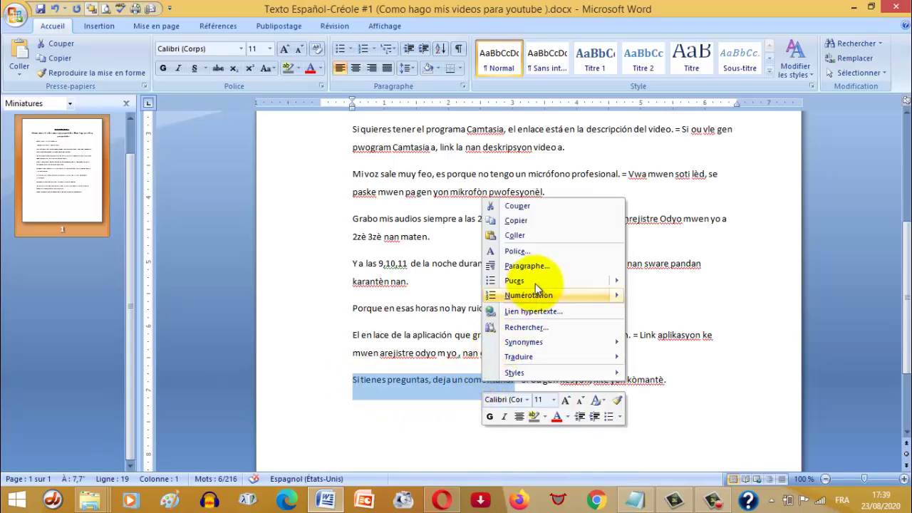
click(515, 220)
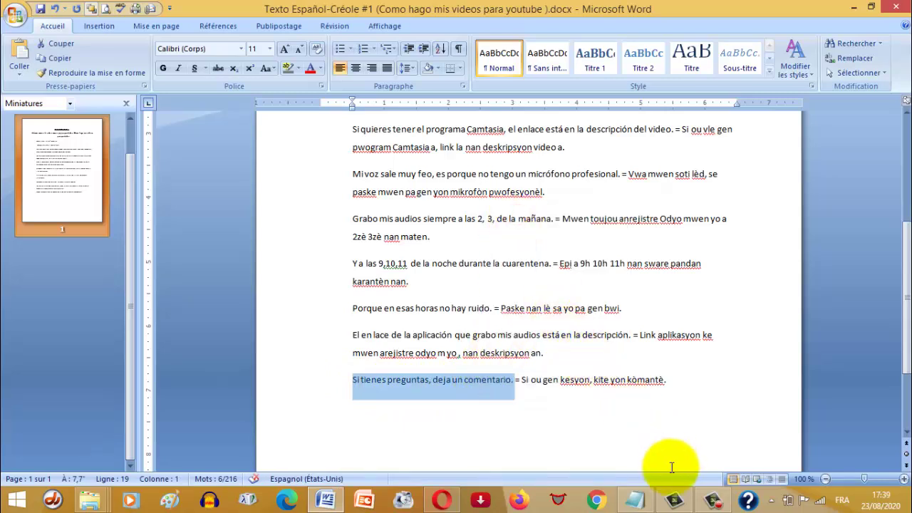
Back in Camtasia Studio, replace the whole text of the Text 22 callout with the copied Spanish sentence
click(675, 499)
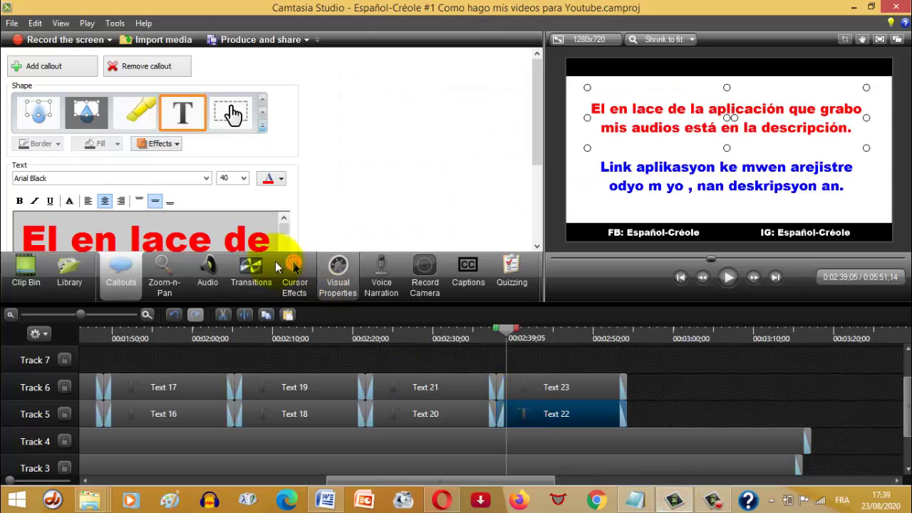
click(207, 230)
key(ctrl+a)
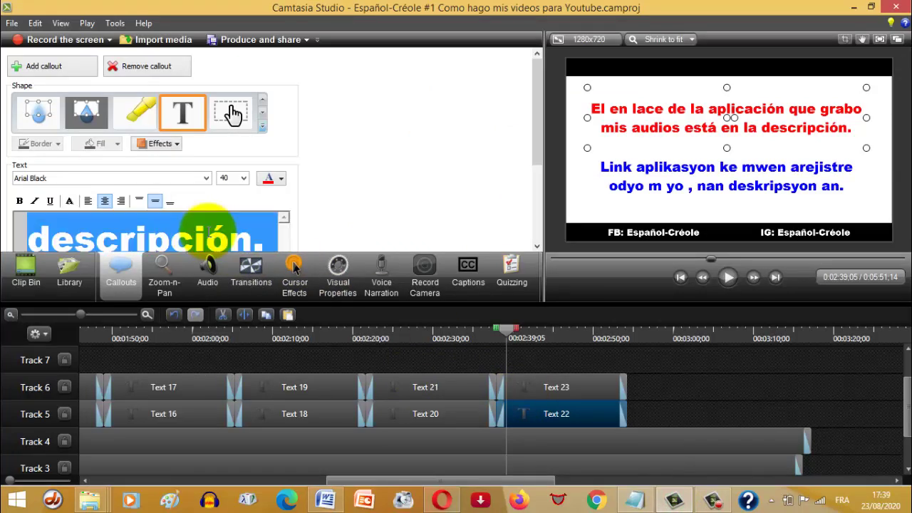
key(ctrl+v)
Set the font of the whole Spanish sentence in the Text 22 callout to Arial Black
drag(229, 218, 55, 225)
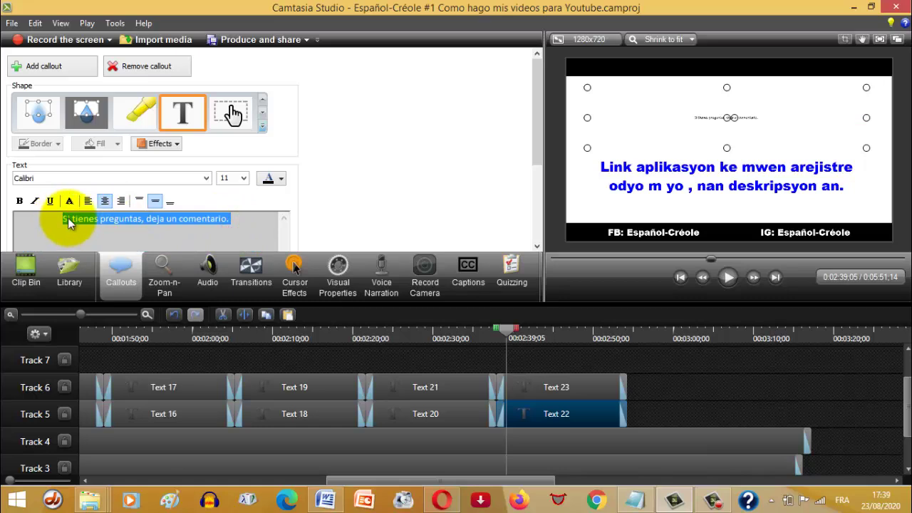
click(205, 178)
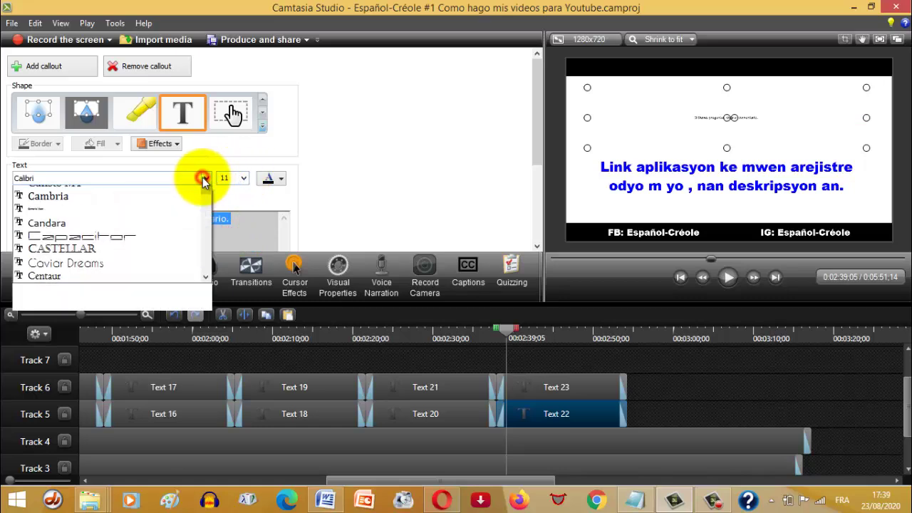
scroll(204, 223, up, 15)
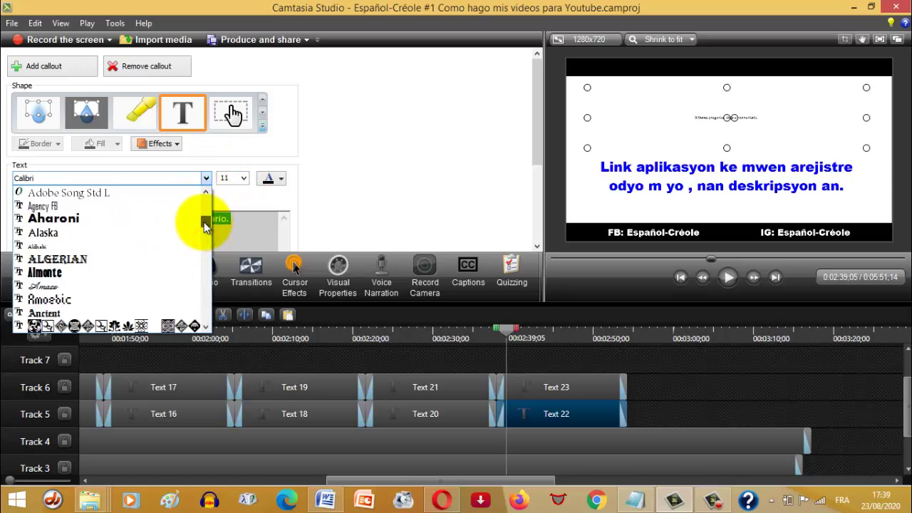
scroll(204, 220, up, 6)
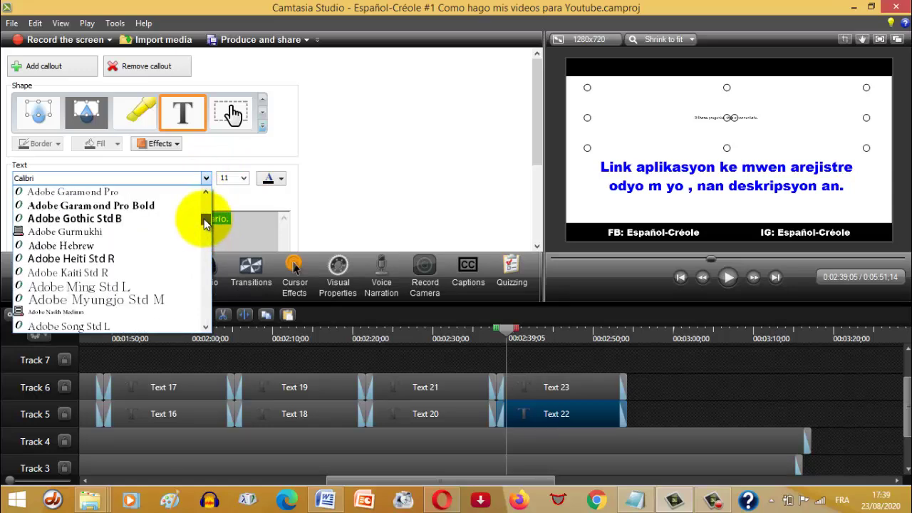
drag(203, 219, 204, 228)
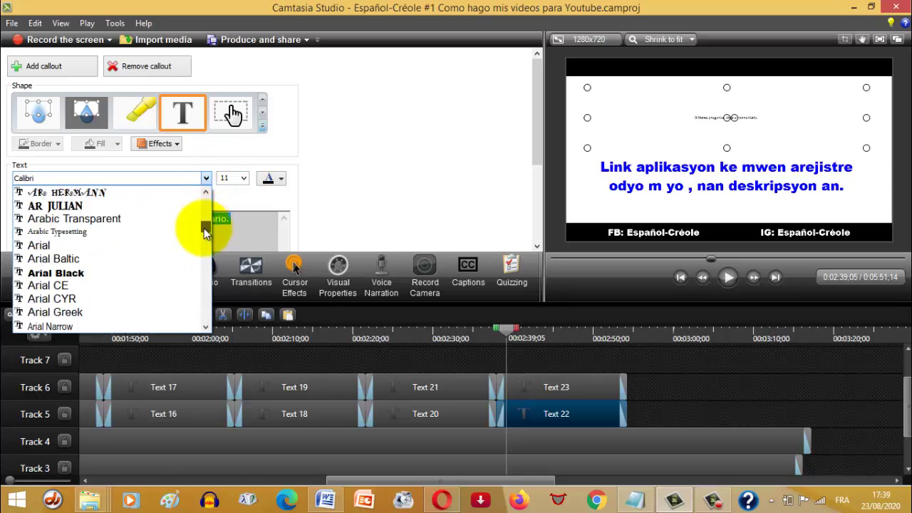
click(56, 273)
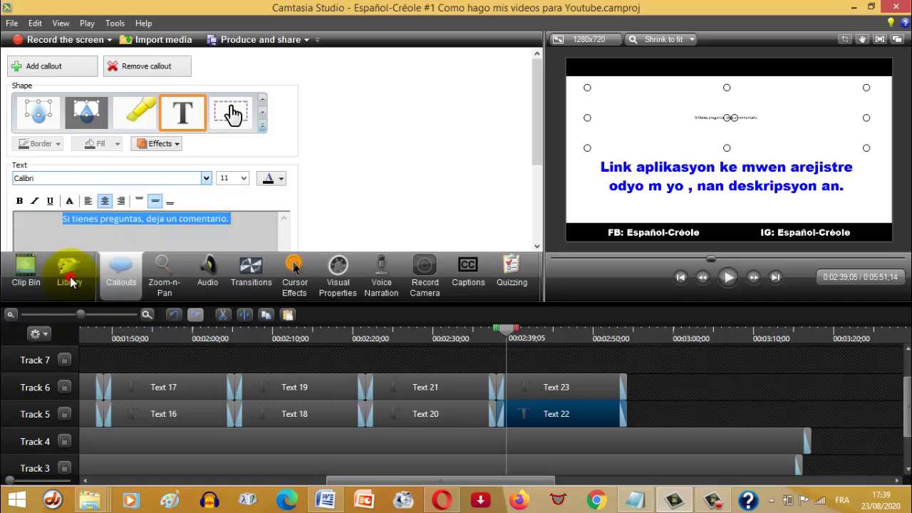
Set the Spanish sentence's font size to 40 and its text colour to bright red
click(225, 179)
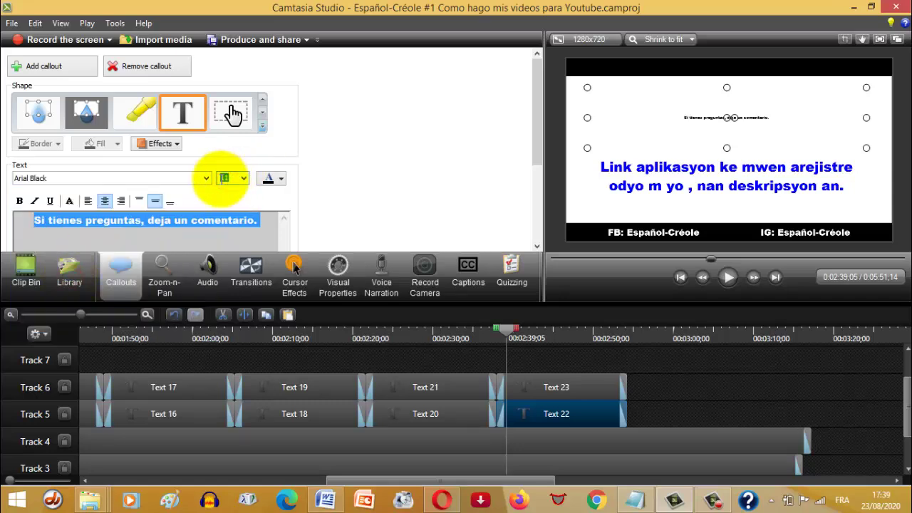
text(75)
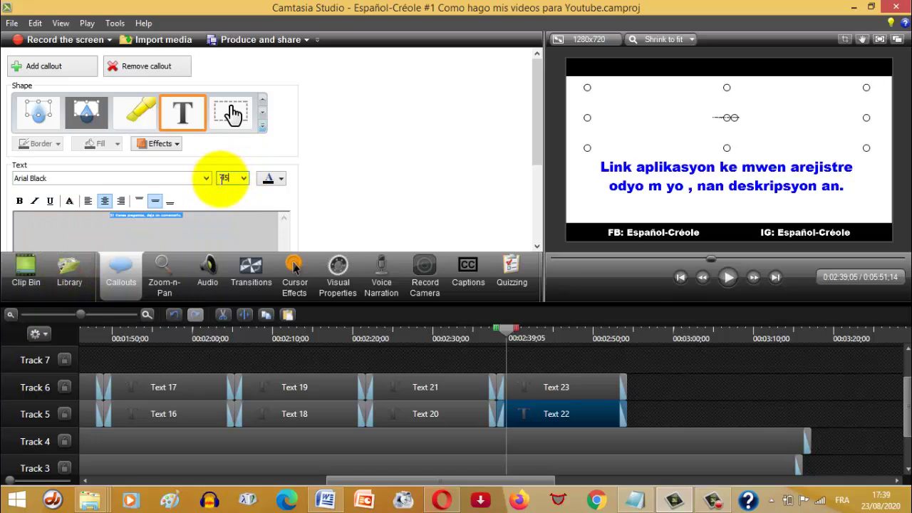
key(BackSpace)
text(40)
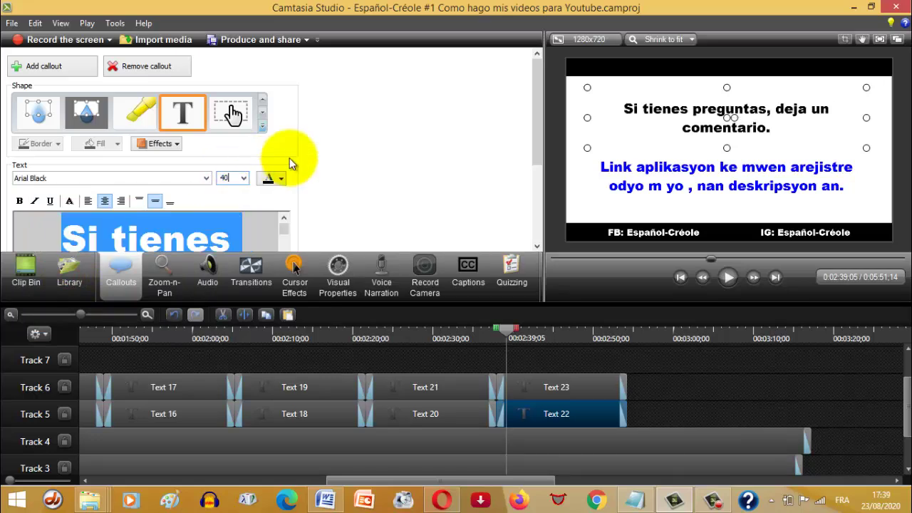
click(281, 179)
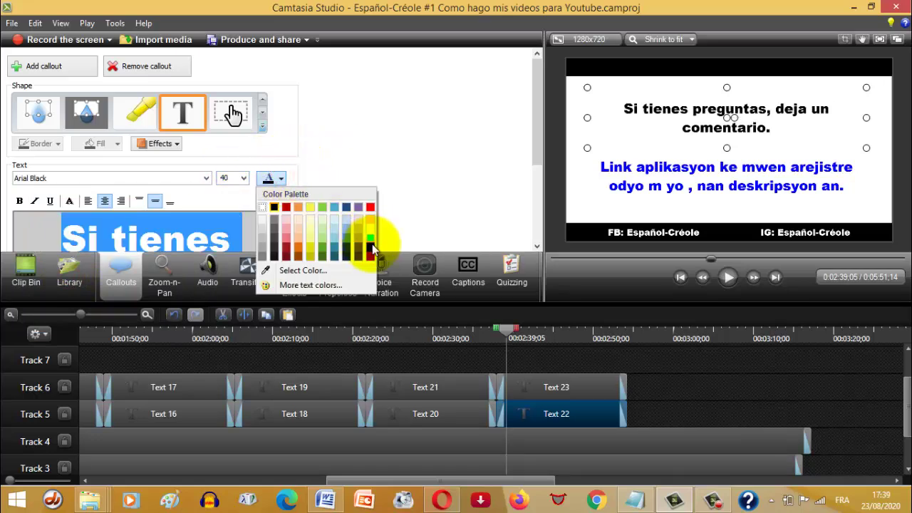
click(369, 207)
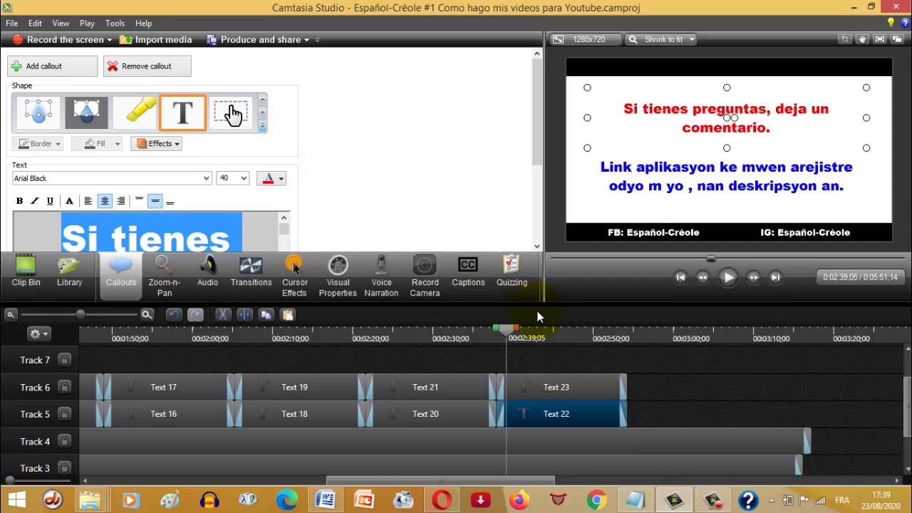
Select the Text 23 callout on Track 6, switch to Word and copy "Si ou gen kesyon, kite yon kòmantè."
click(549, 380)
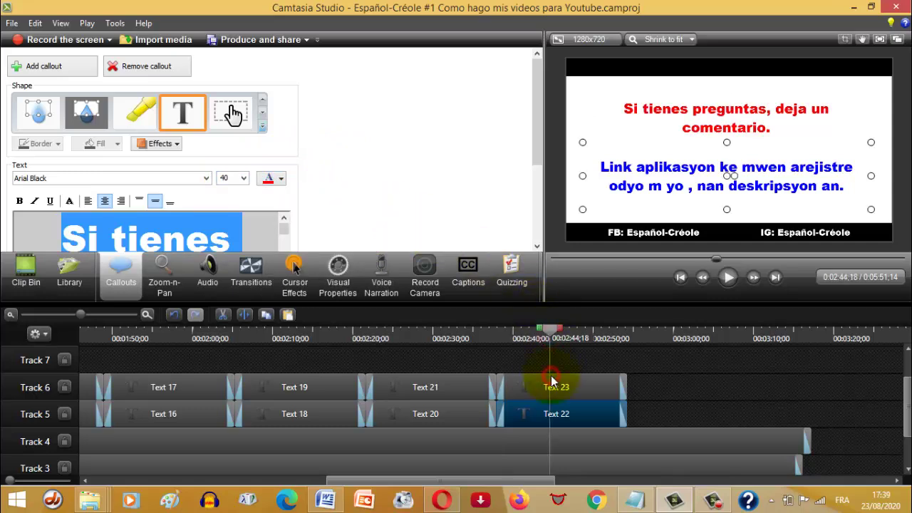
click(326, 500)
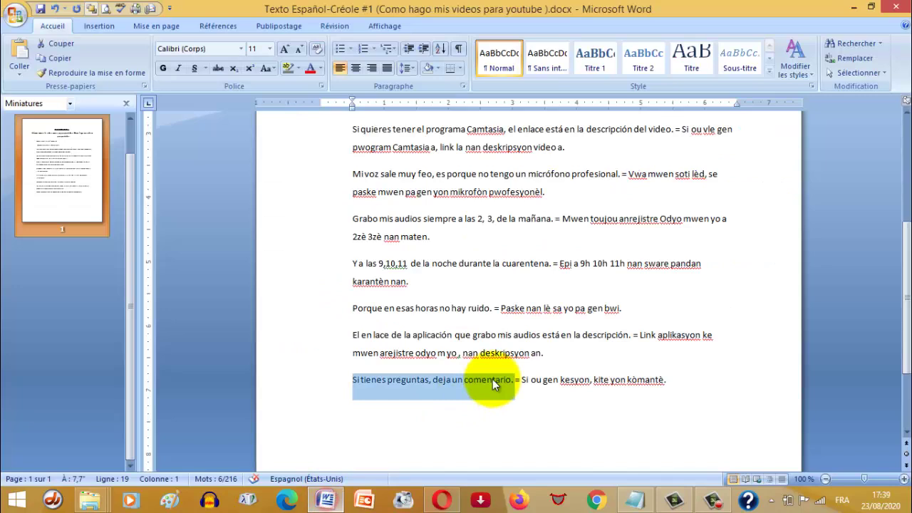
drag(664, 379, 521, 384)
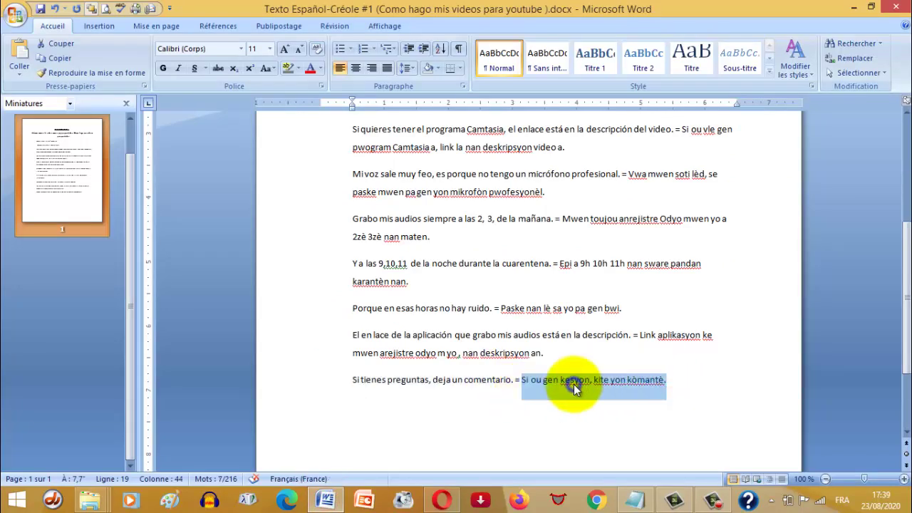
right_click(573, 384)
click(610, 225)
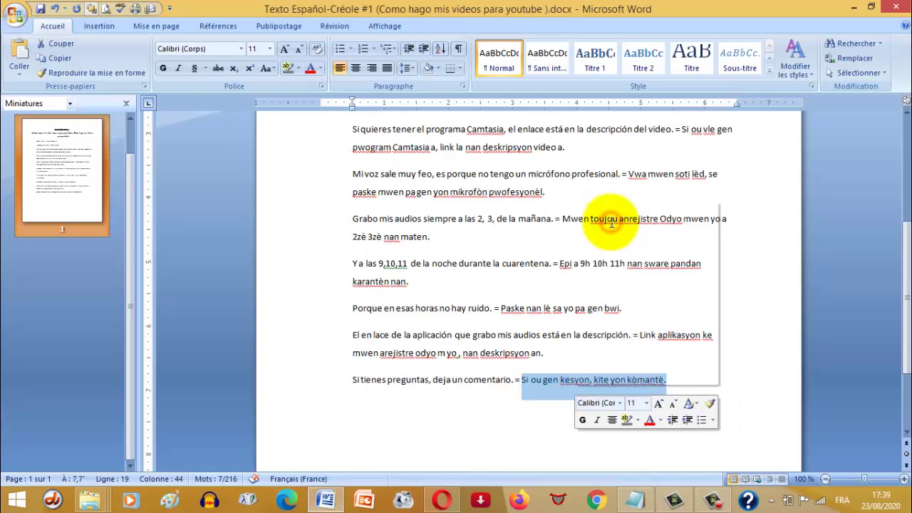
Return to Camtasia Studio and replace the whole text of the Text 23 callout with the copied Creole sentence
click(675, 499)
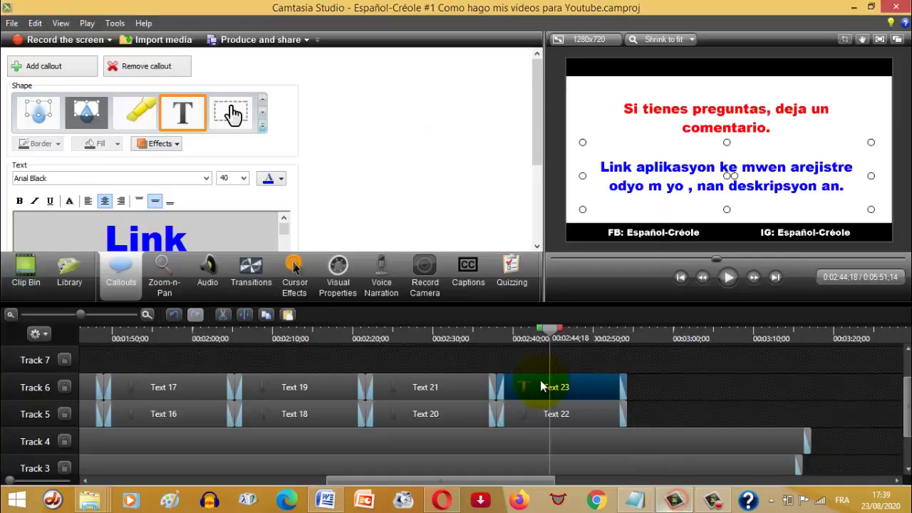
click(201, 235)
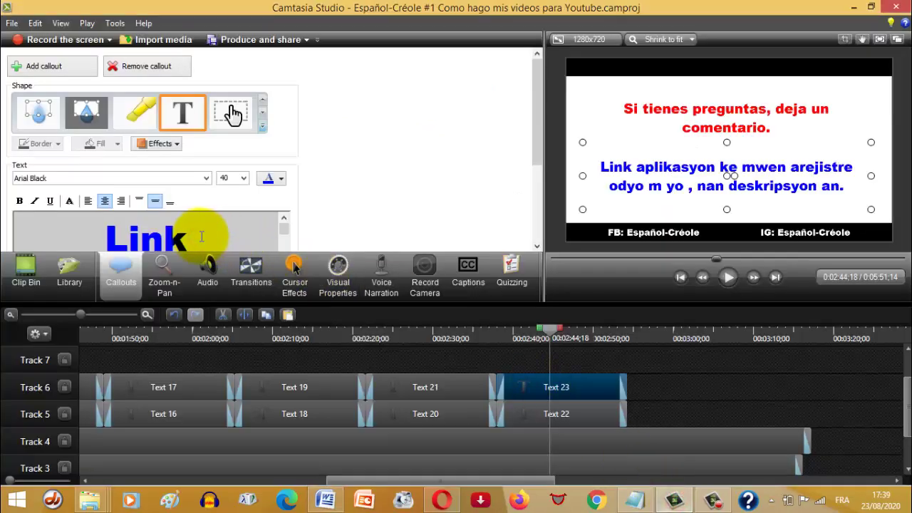
key(ctrl+a)
key(ctrl+v)
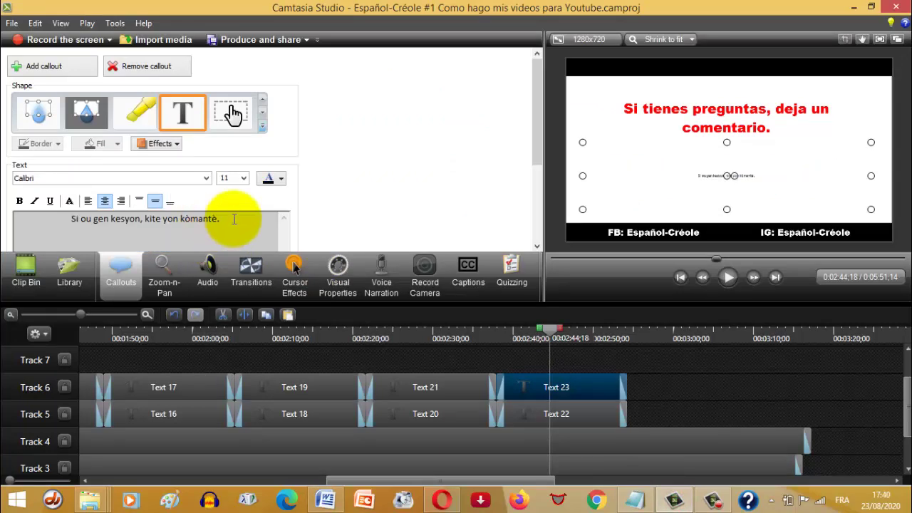
Set the font of the whole Creole sentence in the Text 23 callout to Arial Black
drag(232, 221, 41, 222)
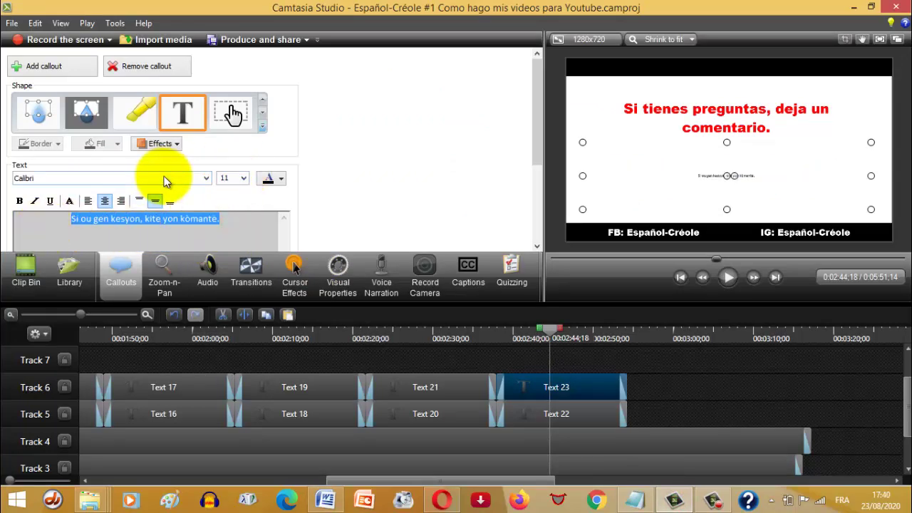
click(206, 179)
scroll(205, 228, up, 5)
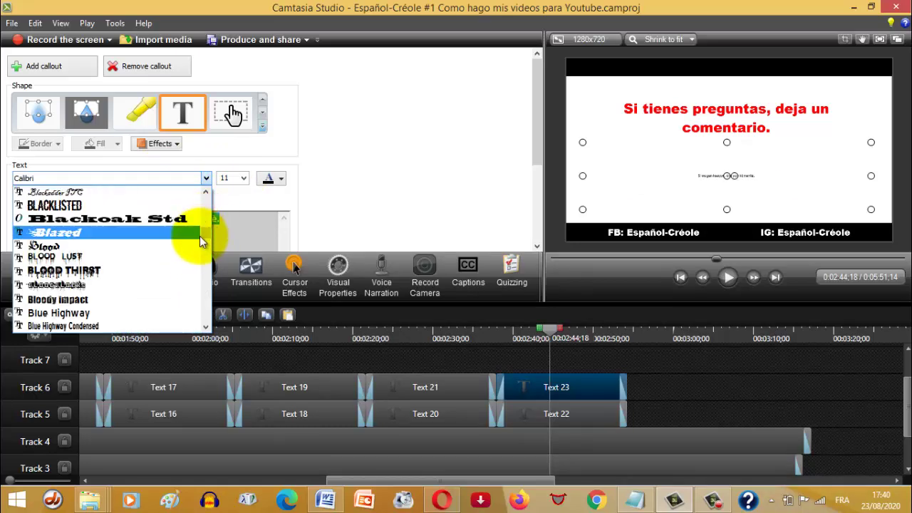
scroll(203, 233, up, 12)
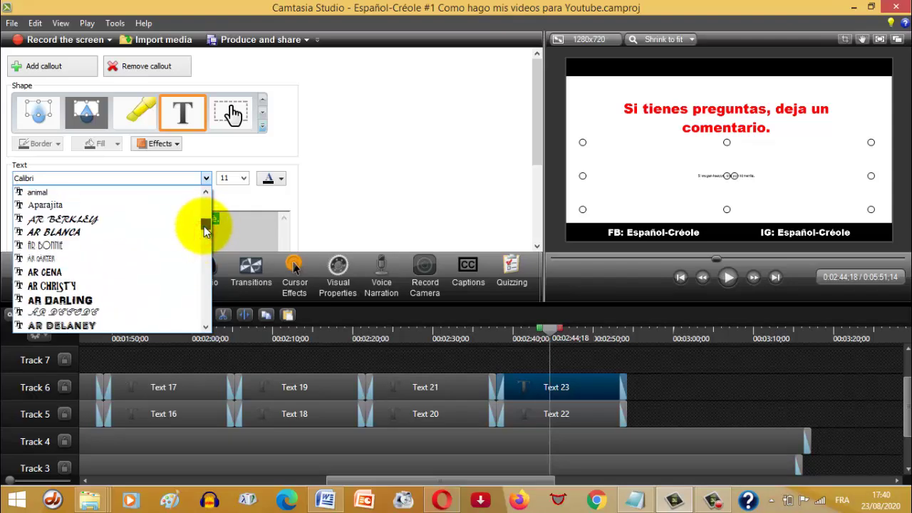
scroll(204, 233, down, 3)
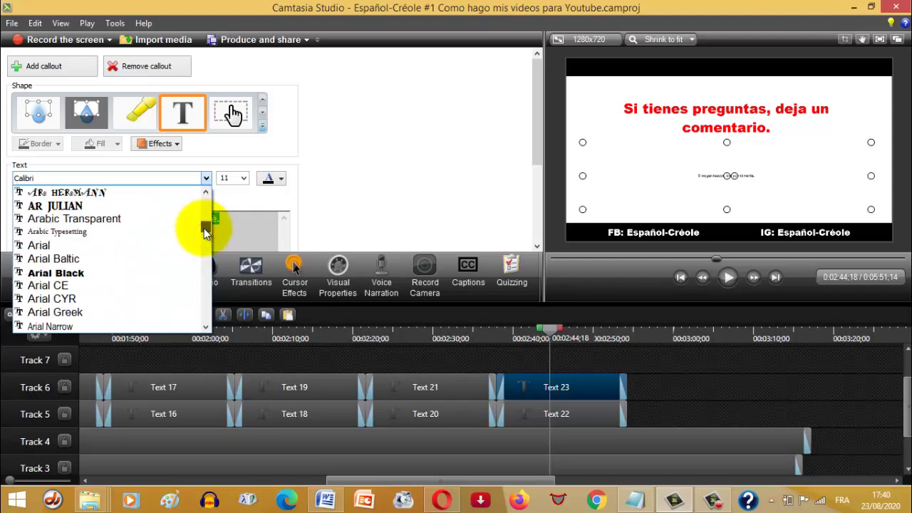
click(78, 273)
Set the Creole sentence's font size to 40 and its text colour to blue
click(229, 177)
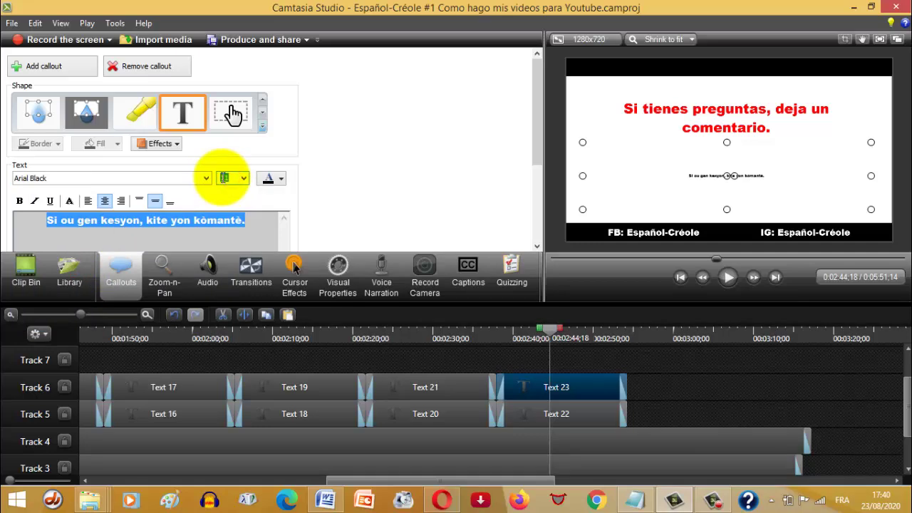
text(20)
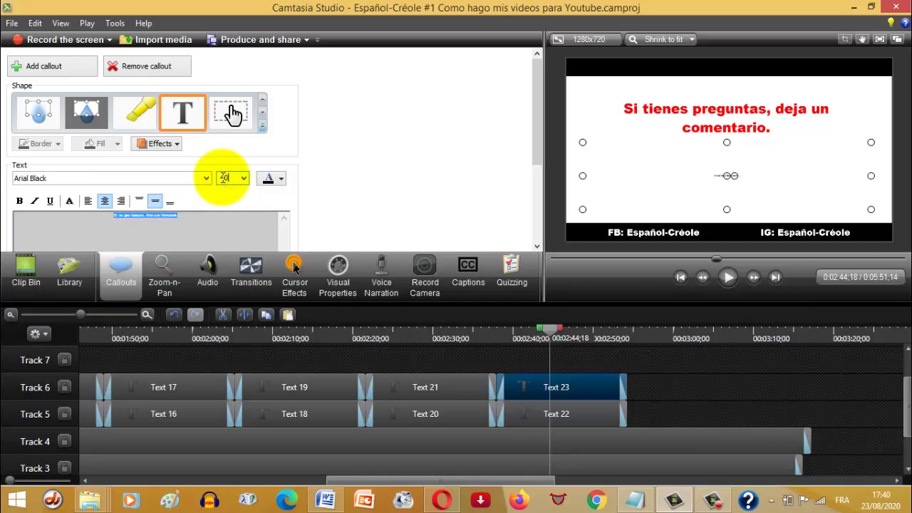
key(Return)
click(278, 179)
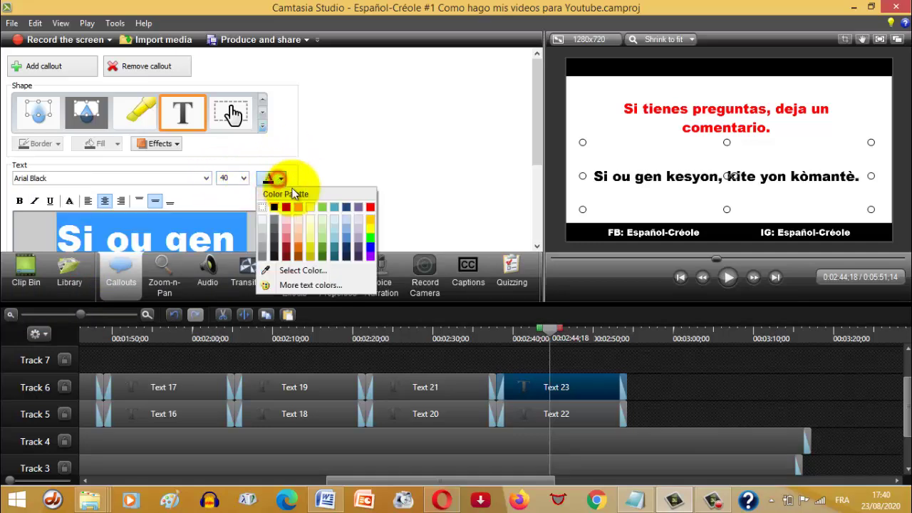
click(370, 247)
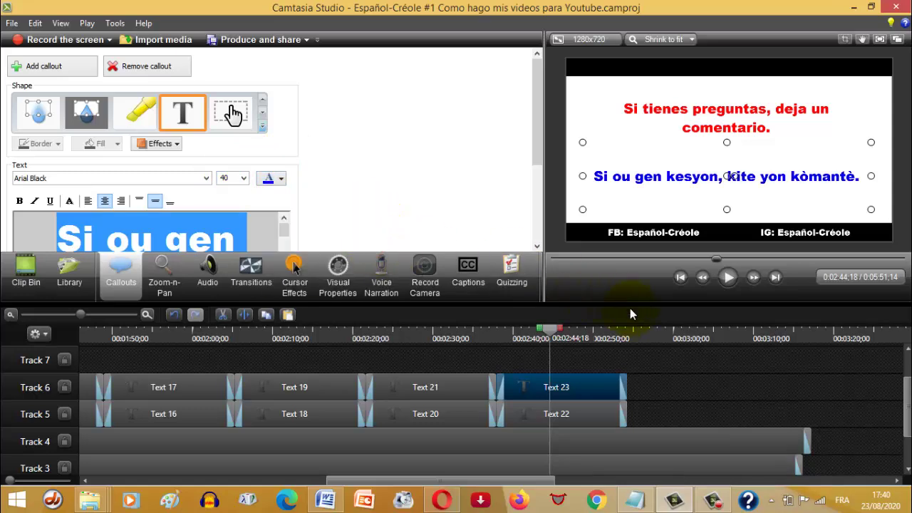
Widen the Spanish Text 22 callout on both sides so its sentence fits on one line, and centre it above the Creole callout
click(686, 112)
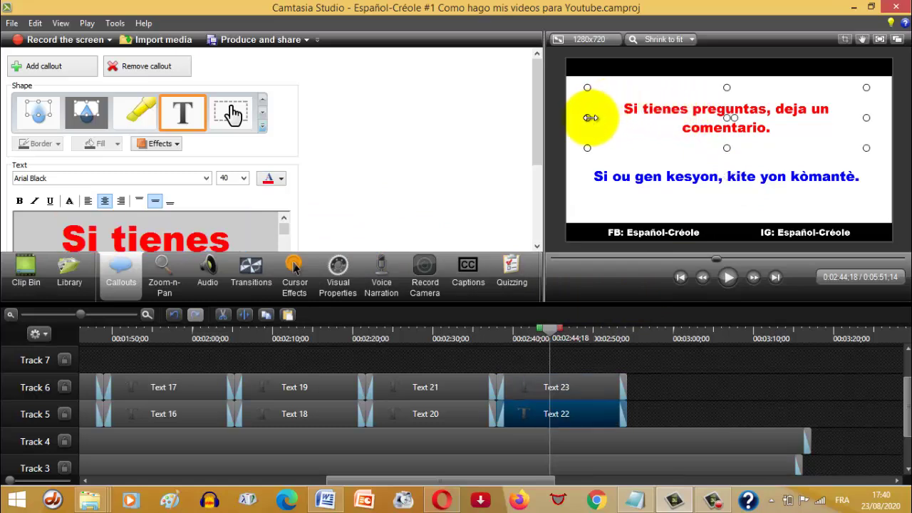
drag(590, 117, 570, 117)
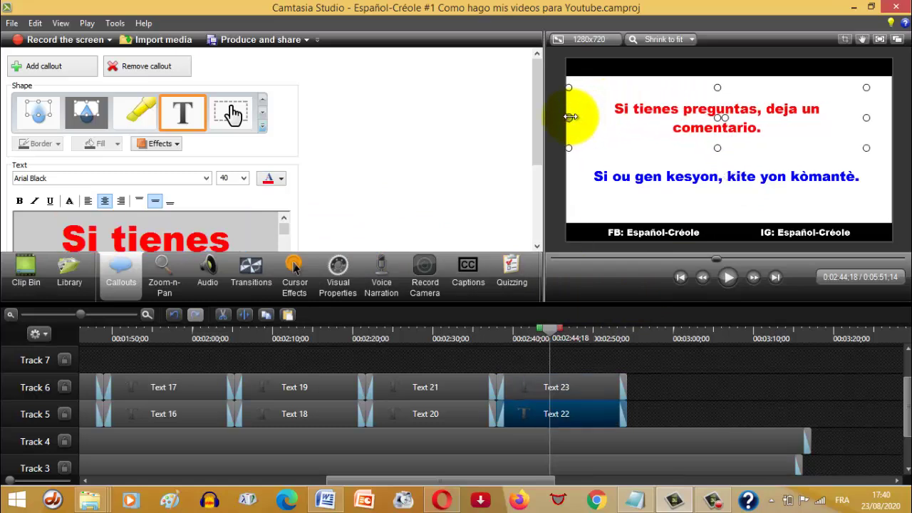
mouse_move(866, 119)
mouse_down()
mouse_move(880, 119)
mouse_move(835, 120)
mouse_move(878, 118)
mouse_up()
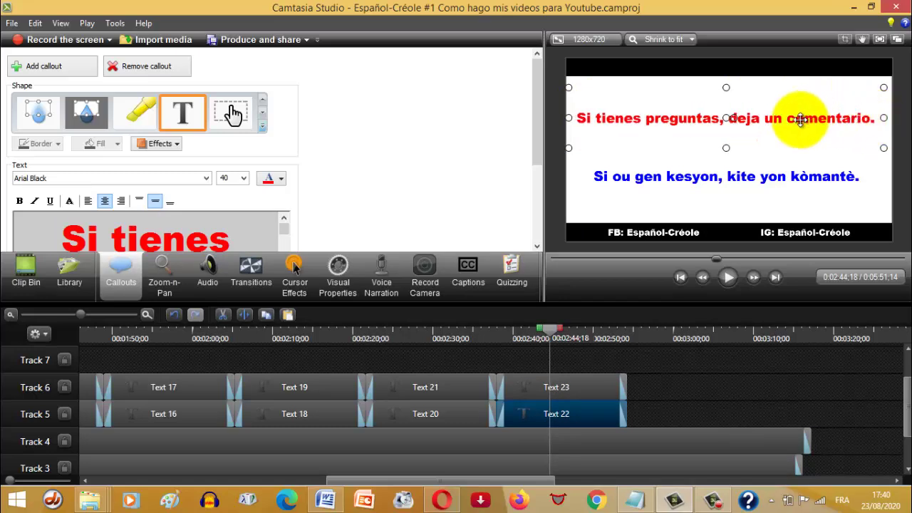
drag(794, 119, 794, 121)
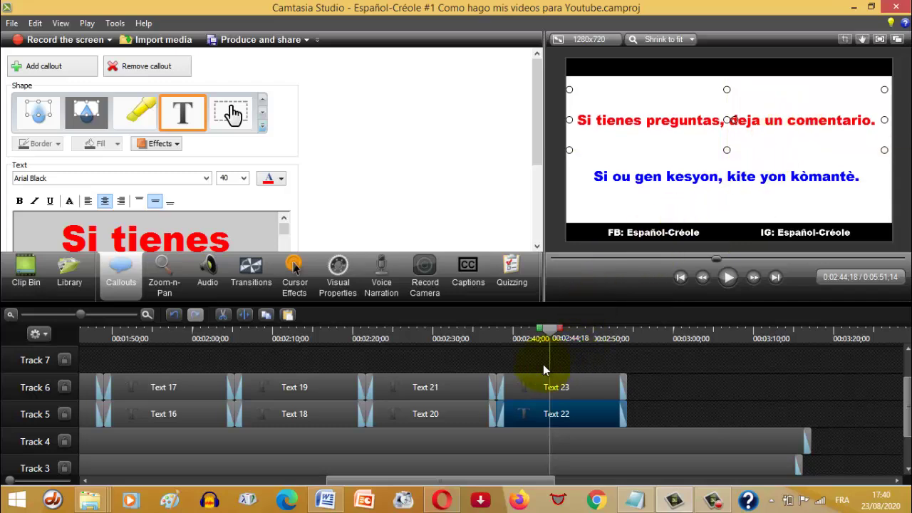
Select the Text 22 and Text 23 callouts together and move the playhead to 0:02:52;23
drag(674, 385, 602, 411)
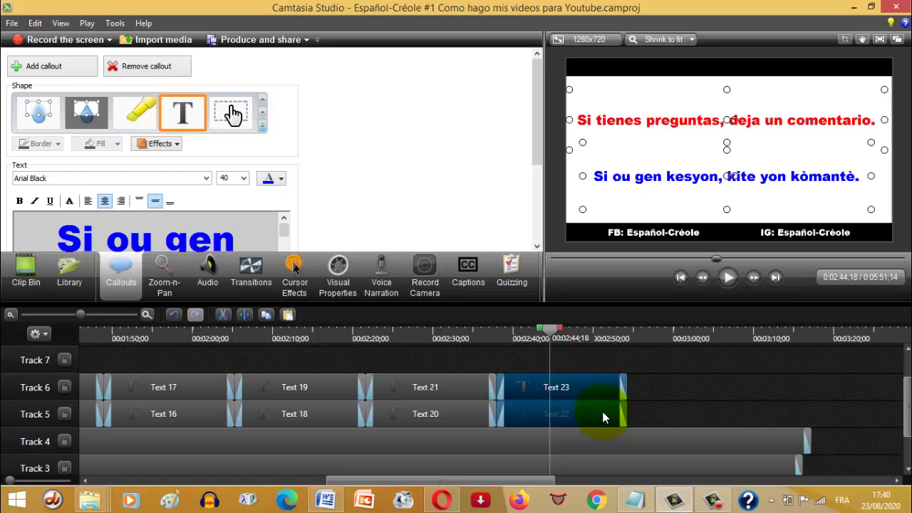
drag(601, 411, 600, 411)
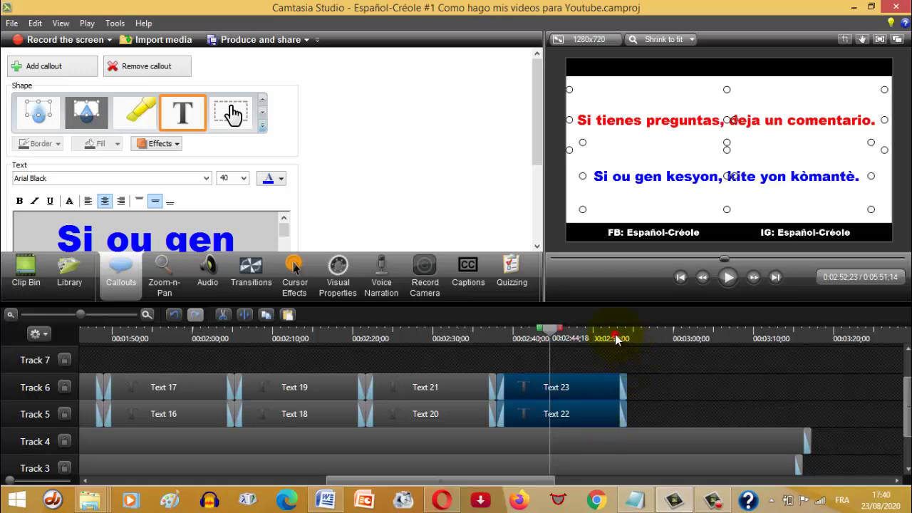
click(616, 338)
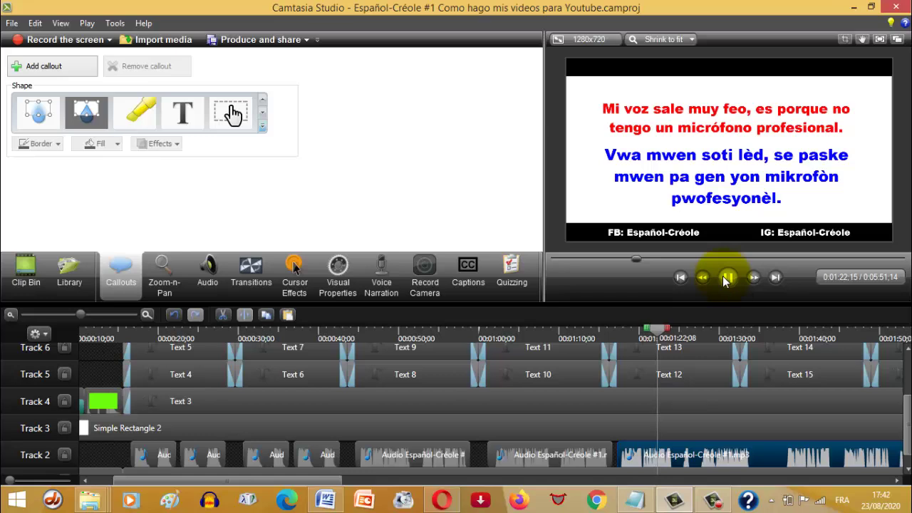
Play the narration under Text 12 and Text 13 and split the Track 2 audio clip at 0:01:26;26
click(725, 280)
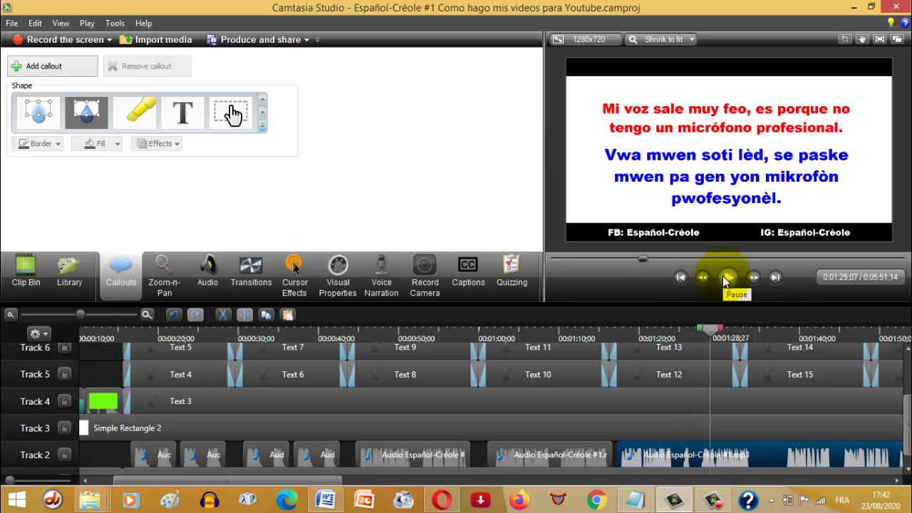
click(722, 275)
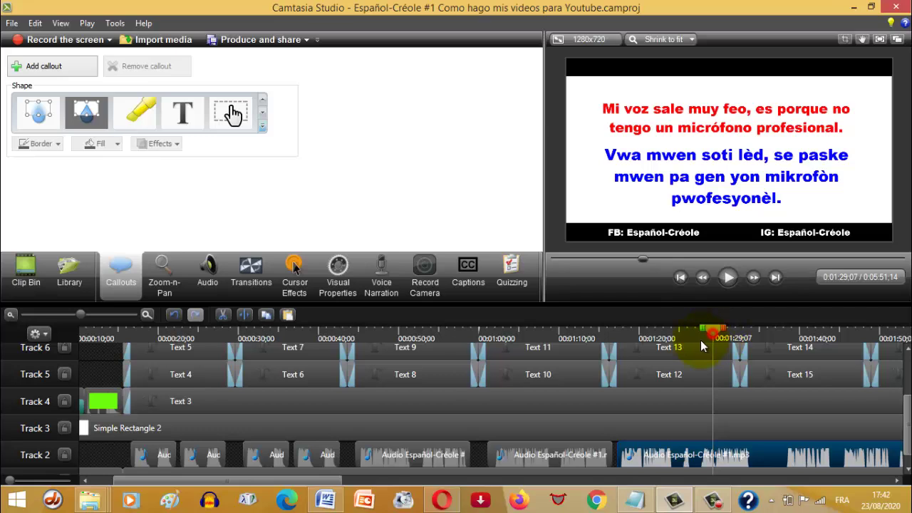
click(695, 340)
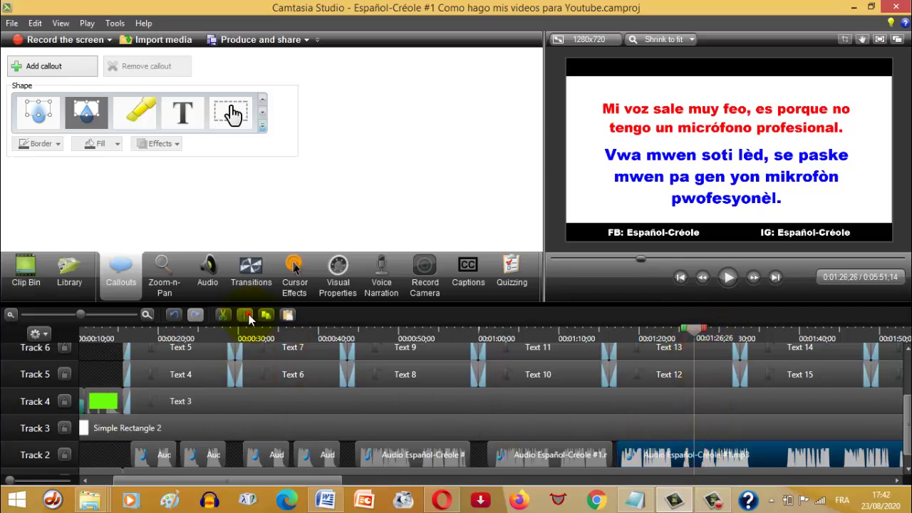
key(s)
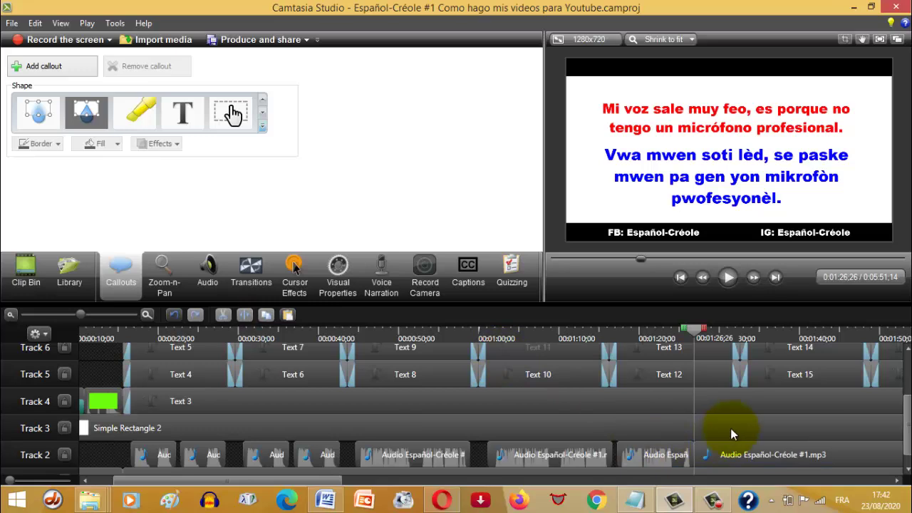
Cut the earlier Track 2 audio piece at 0:01:25;01, delete the leftover end, and shift the following clip back to close the gap
click(683, 335)
click(679, 336)
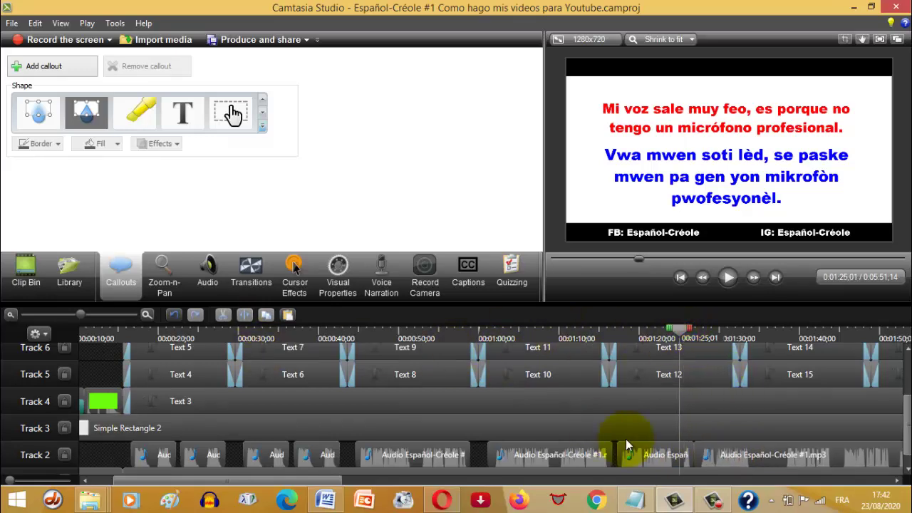
click(658, 456)
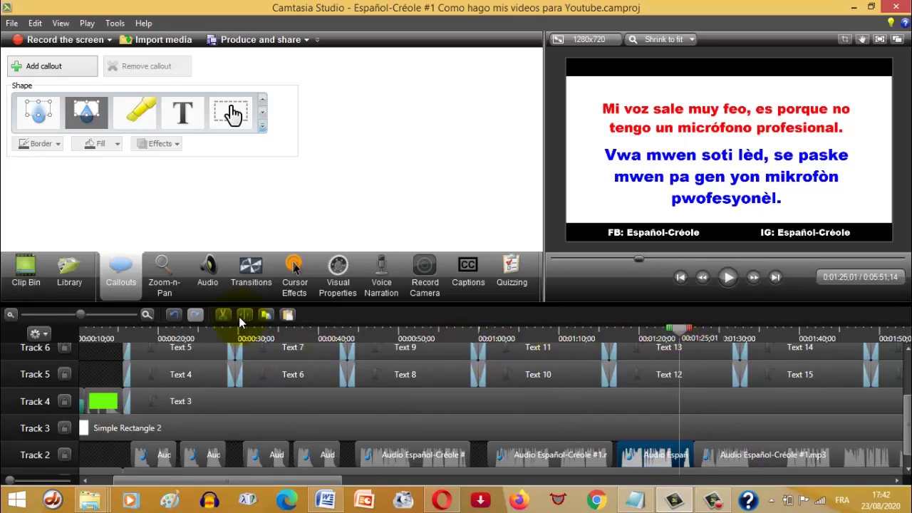
click(677, 445)
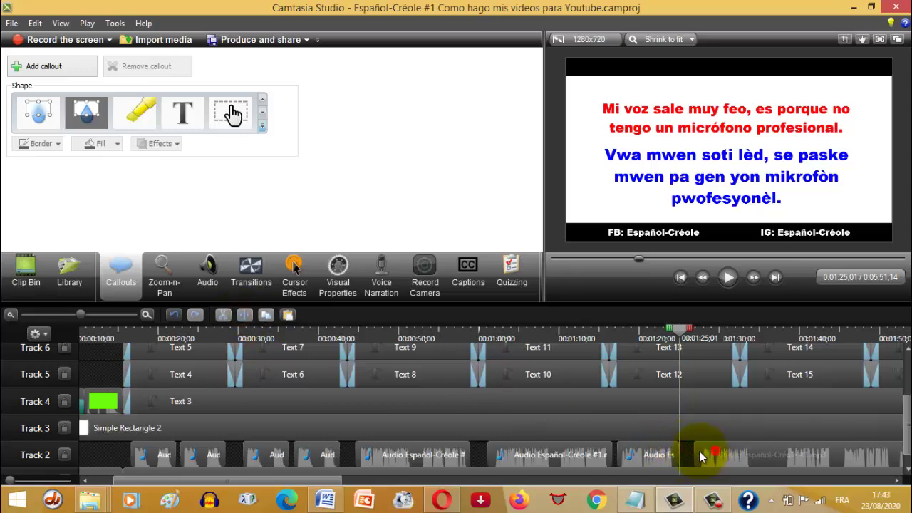
click(699, 453)
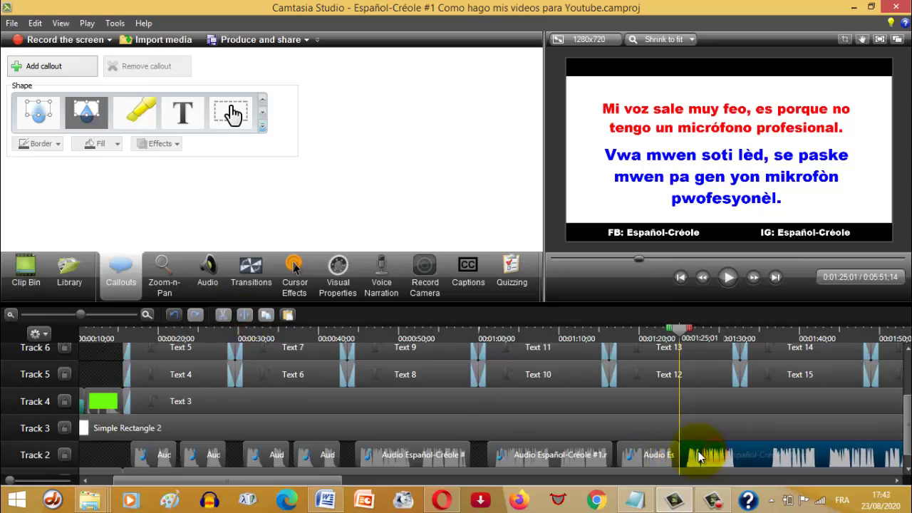
Play the narration up to the start of Text 14 and Text 15 and split the Track 2 audio at 0:01:33;01
click(723, 277)
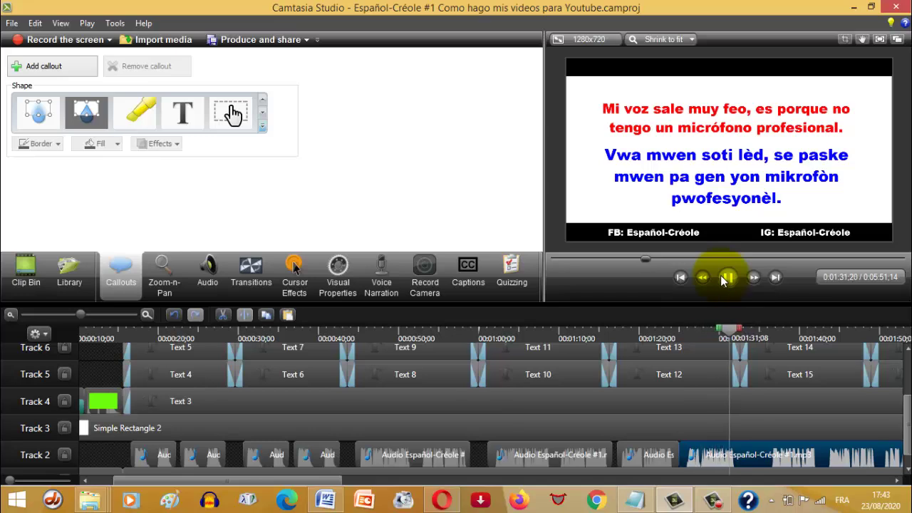
click(722, 277)
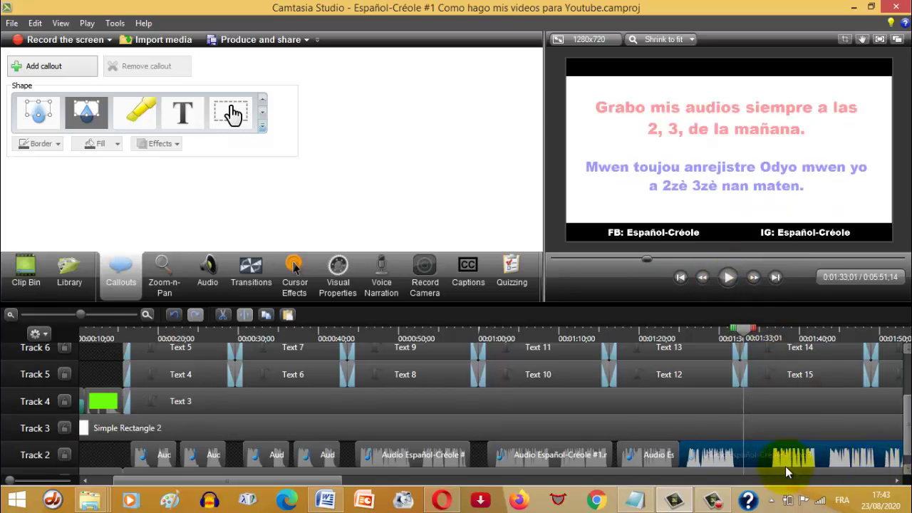
click(760, 454)
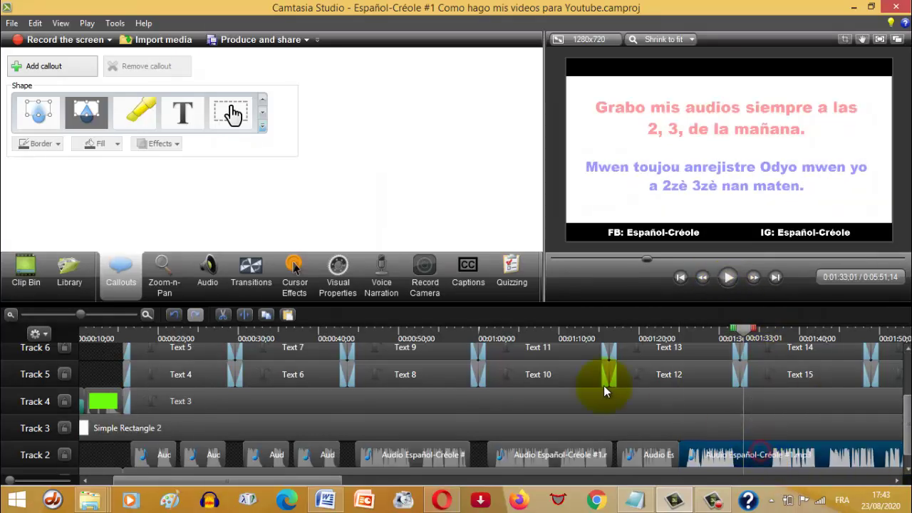
click(243, 316)
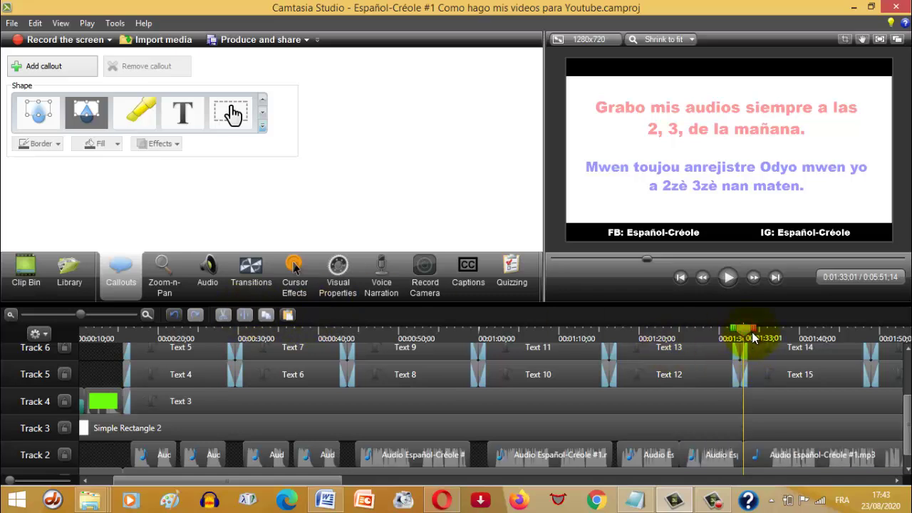
Split the remaining Track 2 audio at 0:01:35;29 and delete the silent piece between the two cuts
drag(752, 332, 760, 333)
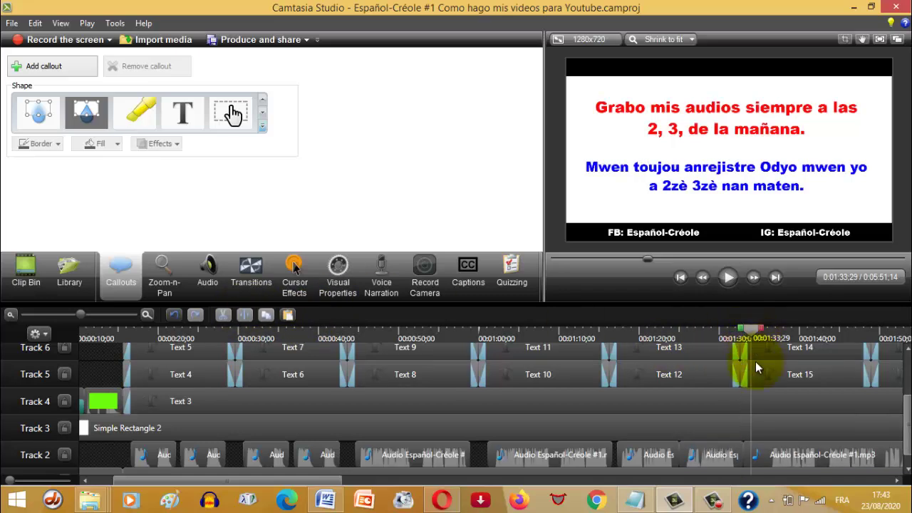
click(762, 453)
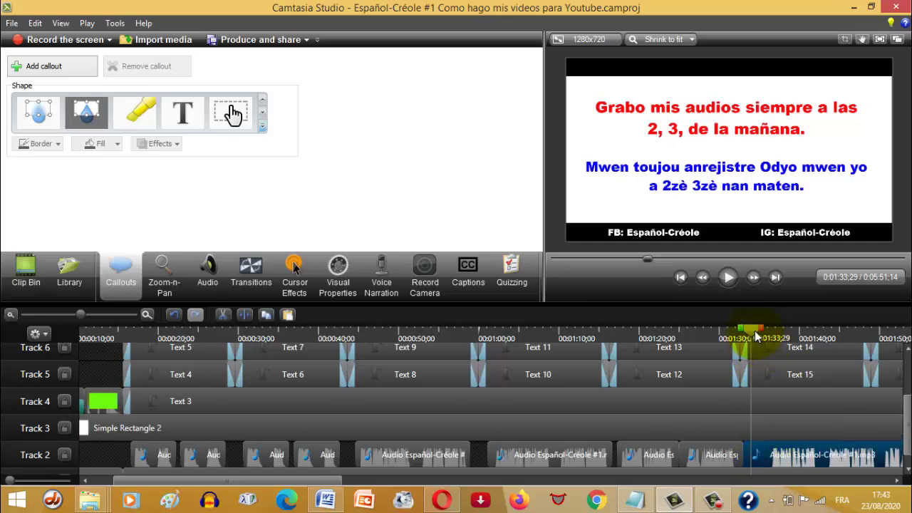
drag(763, 337, 770, 339)
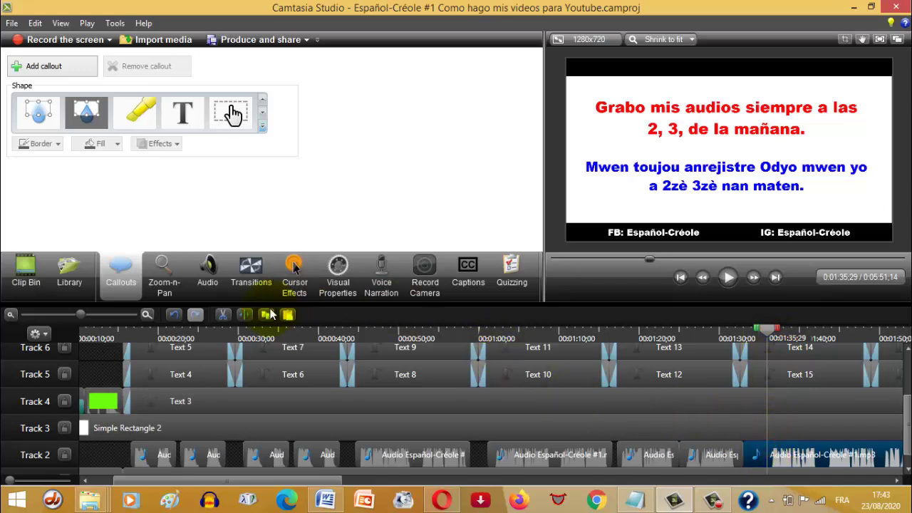
click(246, 314)
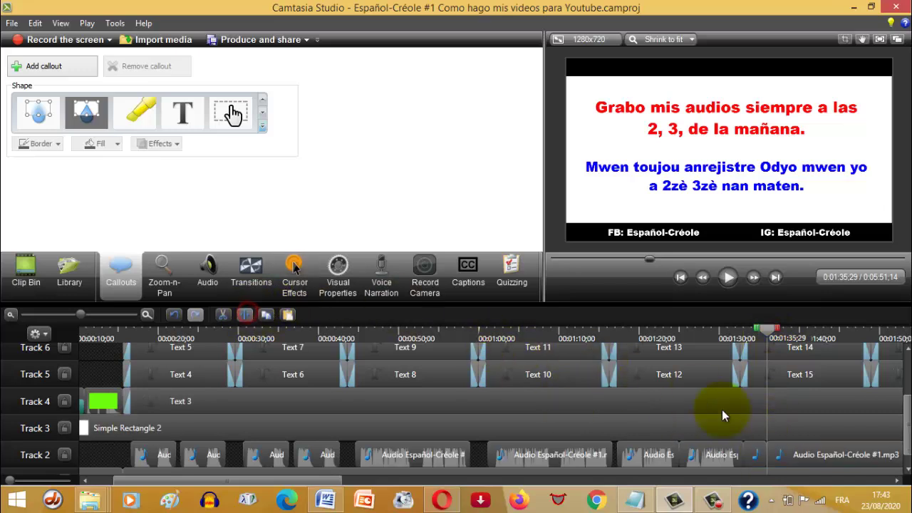
click(757, 461)
key(Delete)
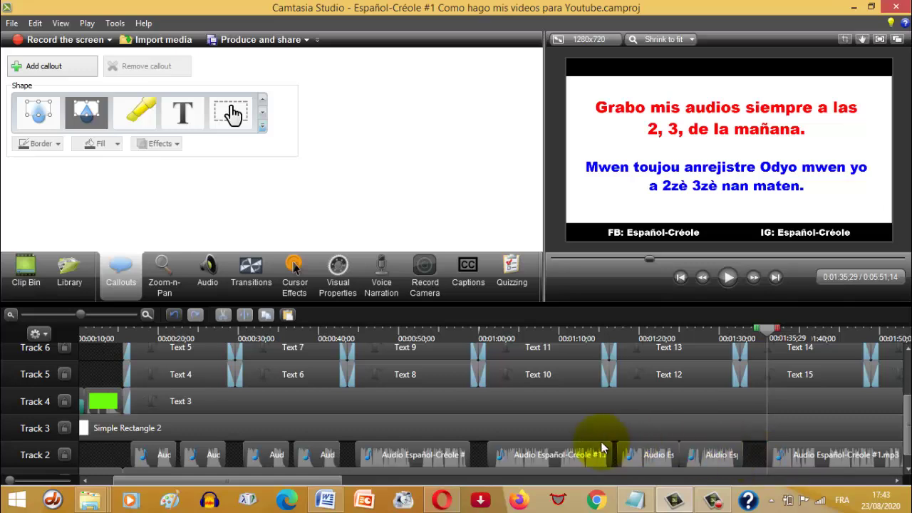
Move the remaining Track 2 audio clip earlier so it starts right after the preceding clip, near 0:01:33
drag(269, 479, 349, 488)
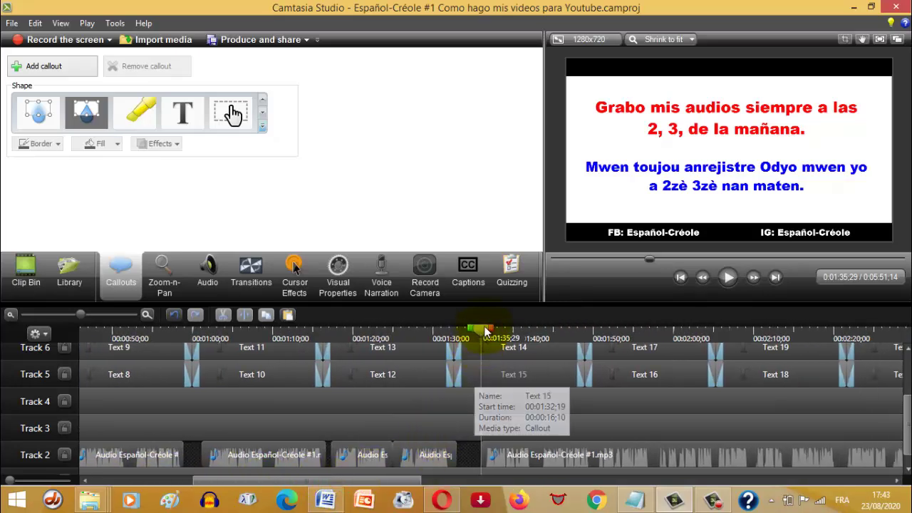
drag(479, 329, 471, 332)
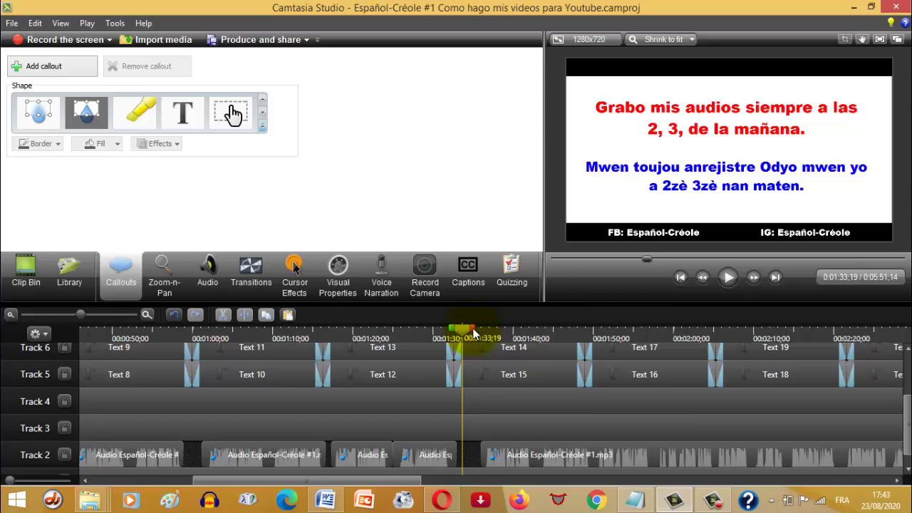
drag(497, 452, 472, 450)
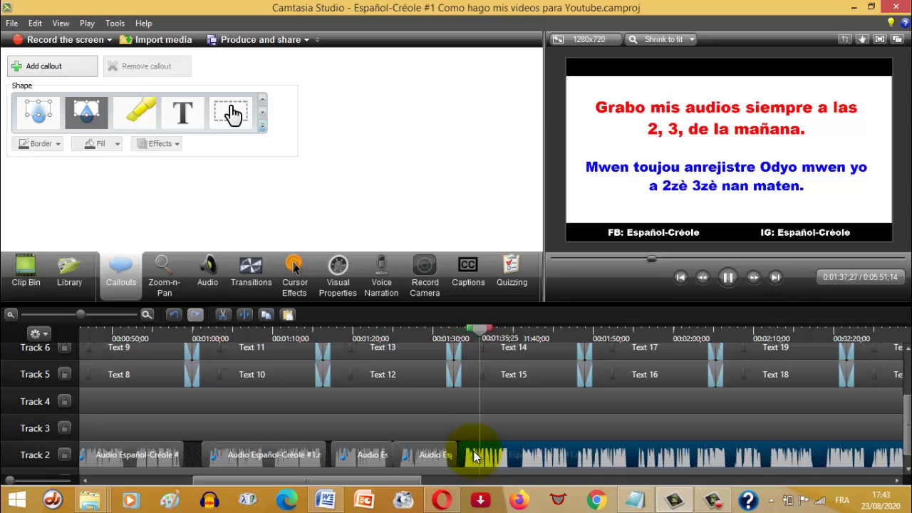
Play the narration, split the Track 2 audio at 0:01:47;12, and move the part after the cut to about 0:01:57
key(space)
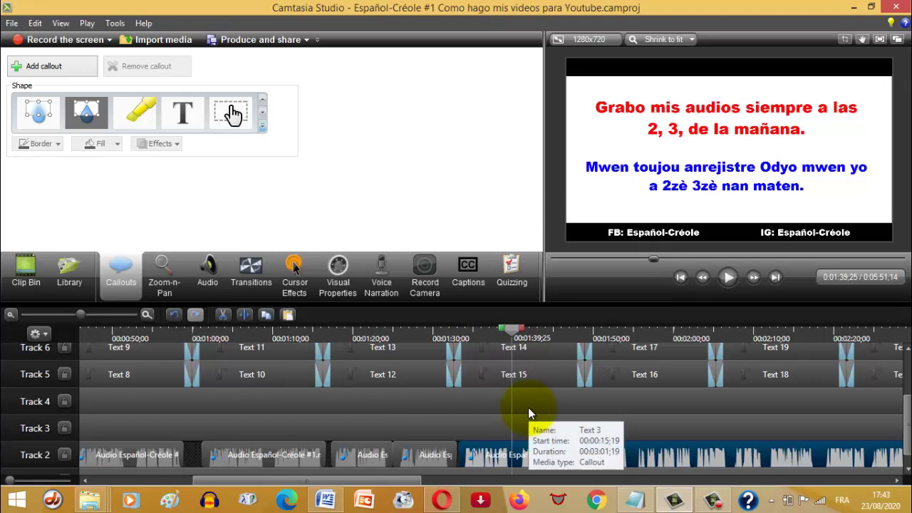
key(space)
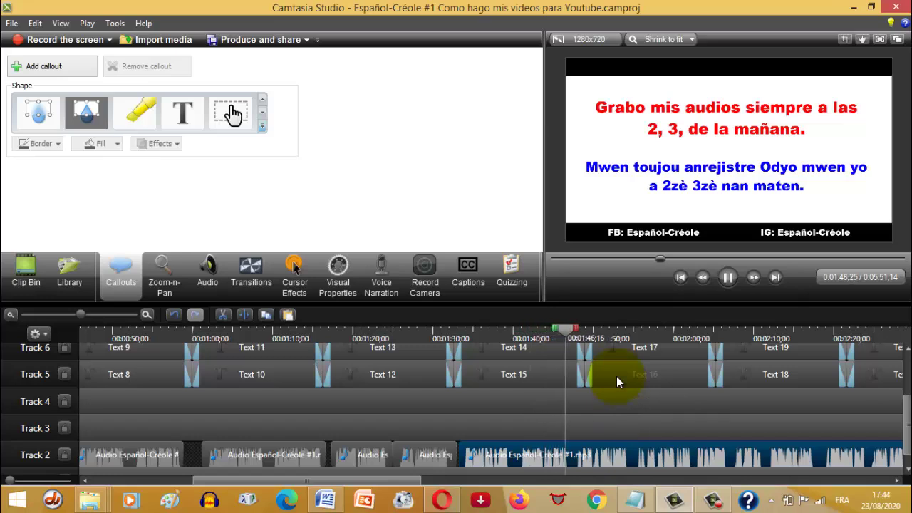
key(space)
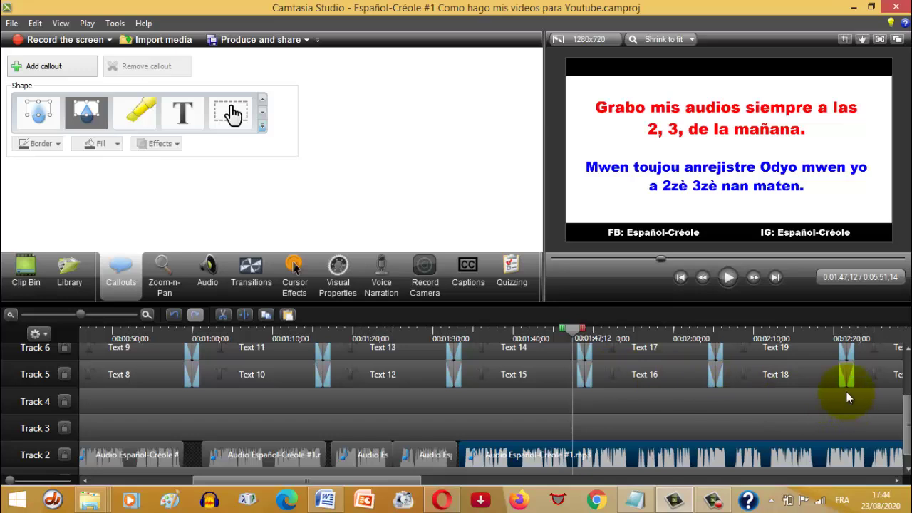
click(243, 315)
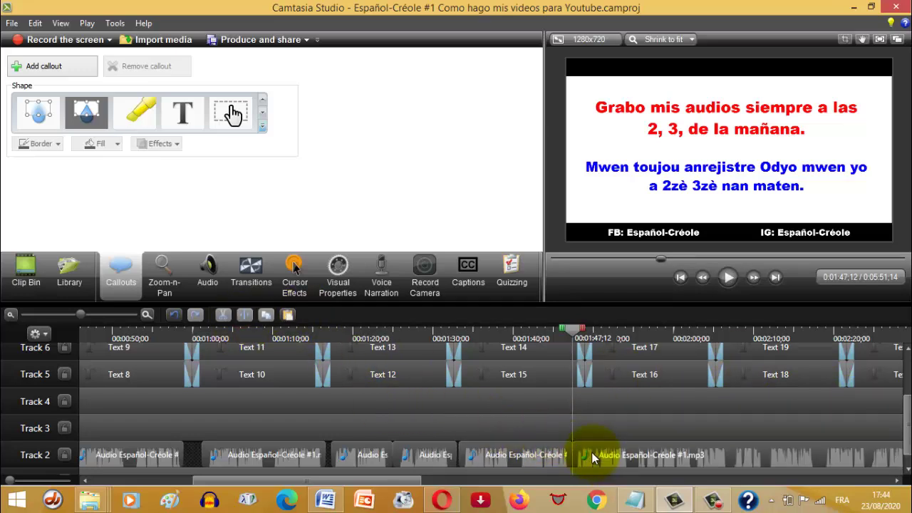
drag(591, 452, 677, 458)
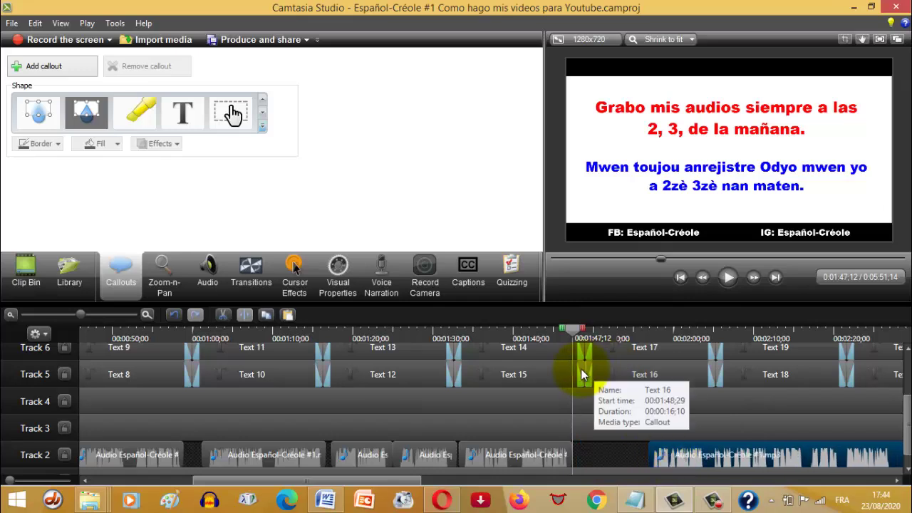
Trim the ends of the Text 15 and Text 14 callouts to 0:01:47;12, matching the end of their audio
click(579, 368)
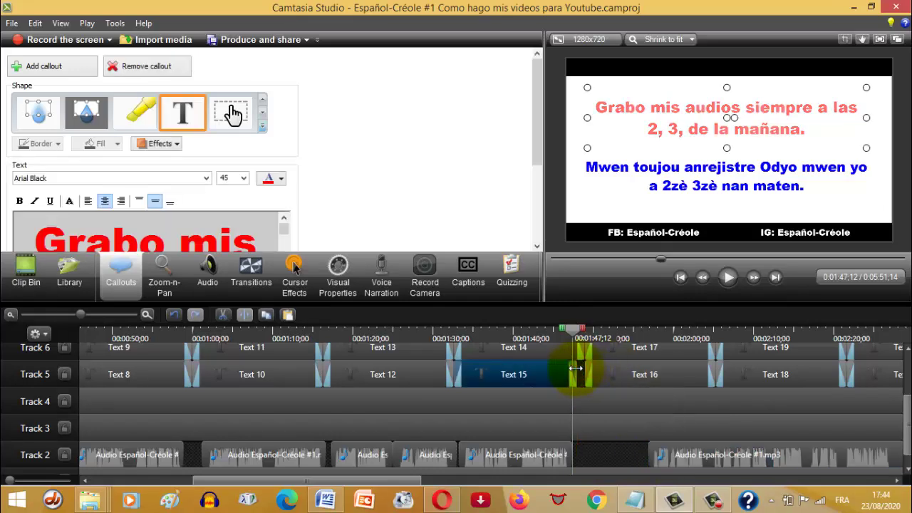
click(579, 349)
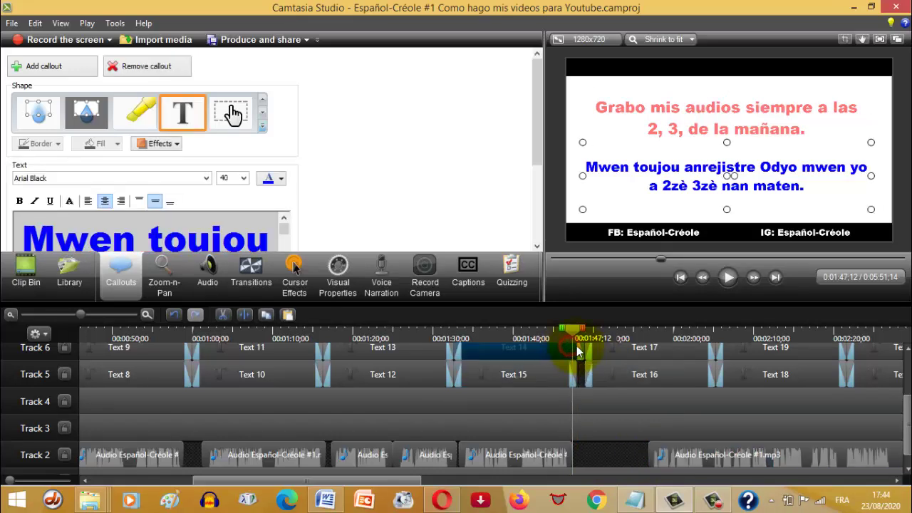
drag(582, 346, 577, 351)
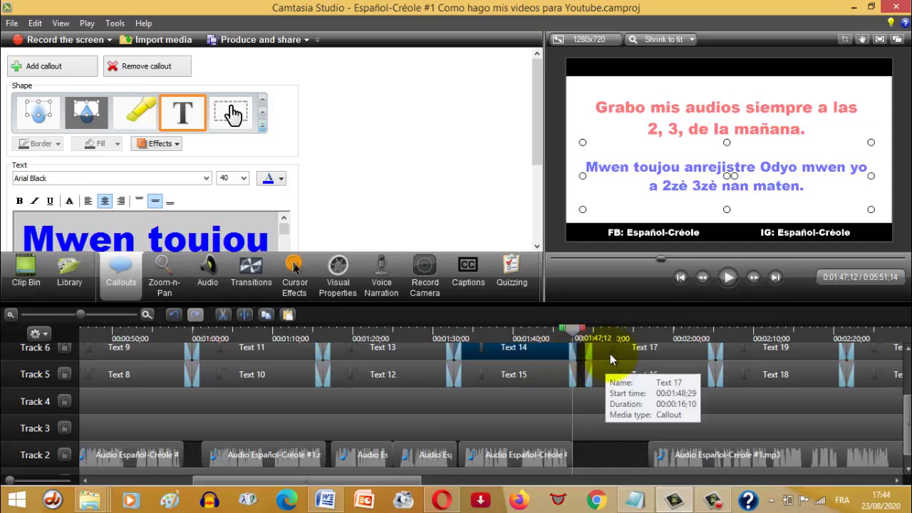
Move the Text 16 and Text 17 callouts earlier so they start right after the Text 15 and Text 14 callouts
click(595, 365)
drag(616, 343, 599, 347)
click(603, 353)
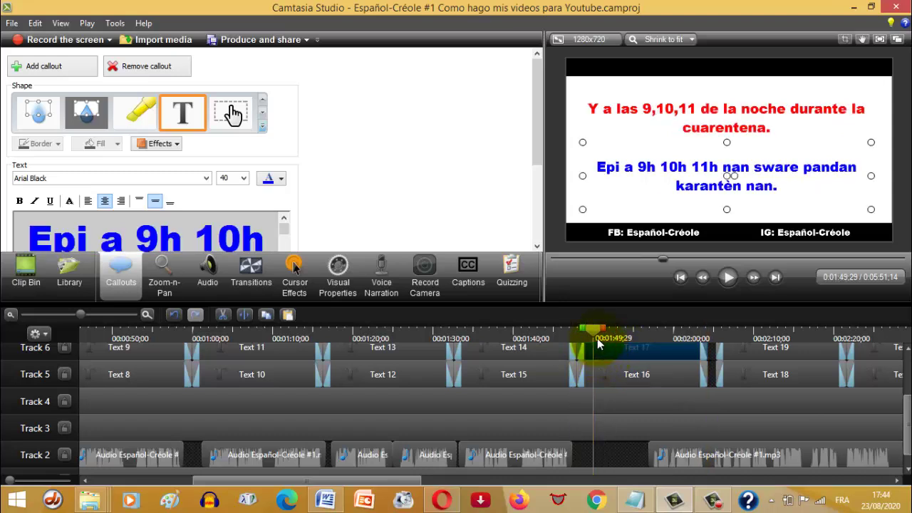
Start the remaining Track 2 audio at 0:01:48;29, split it at 0:02:04;04, and move the part after the cut to about 0:02:08
click(670, 453)
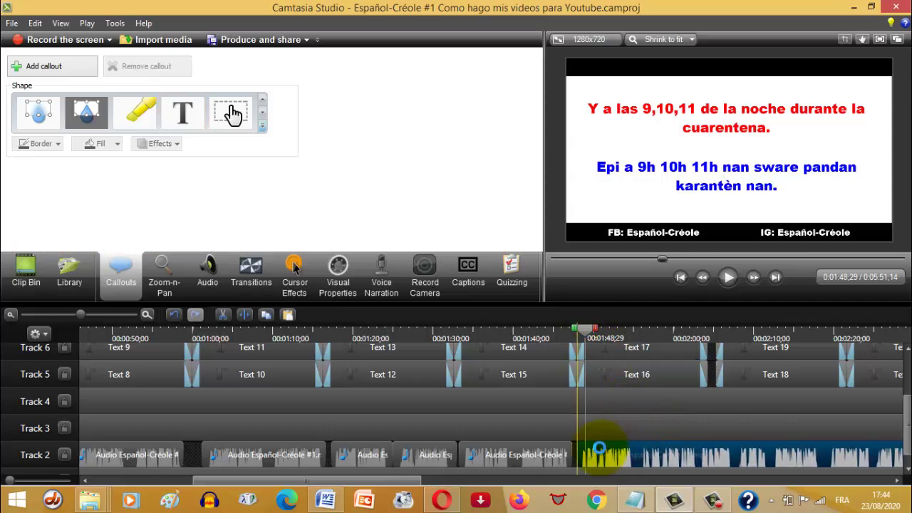
drag(604, 447, 609, 448)
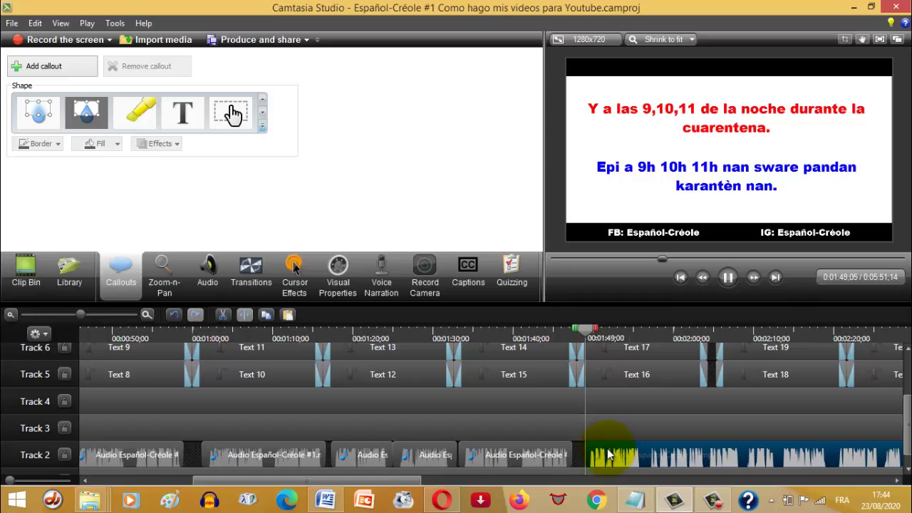
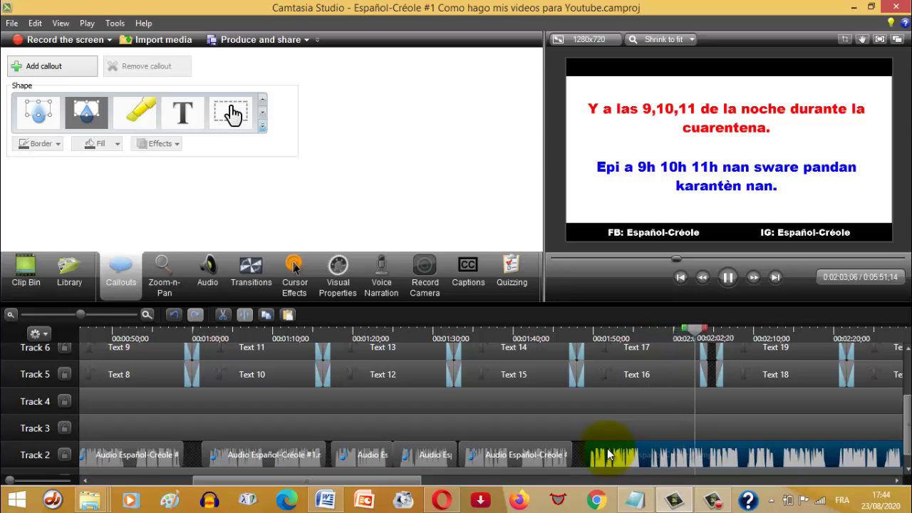
key(space)
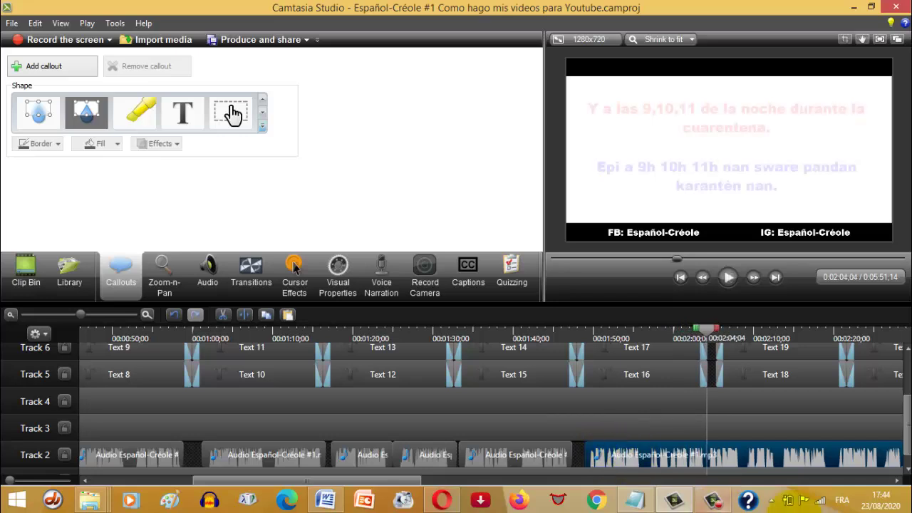
click(761, 458)
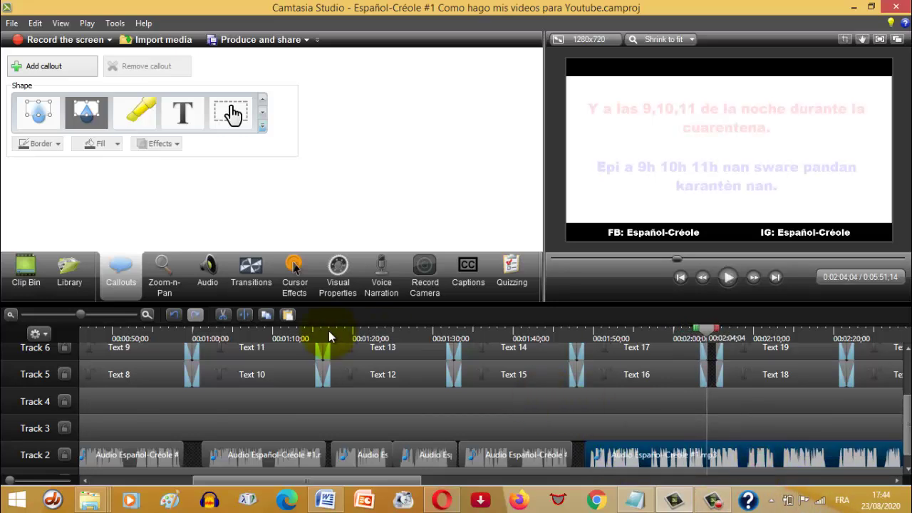
key(s)
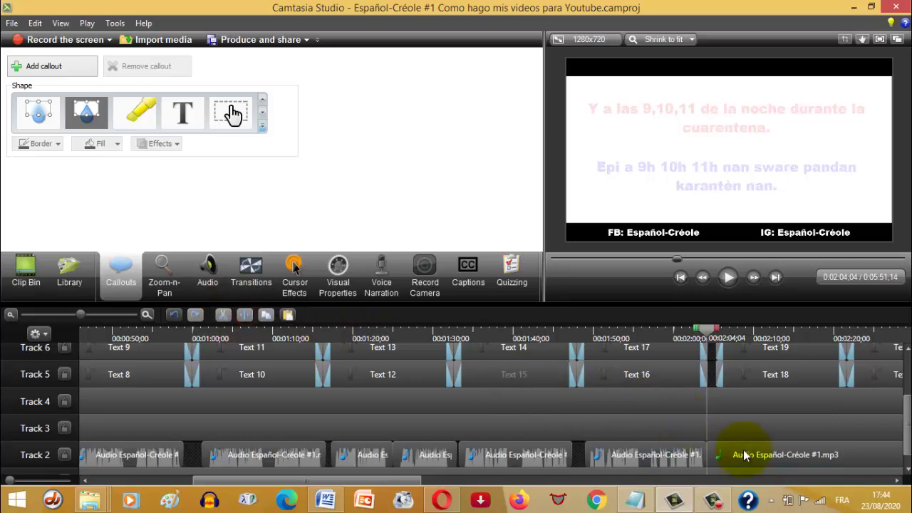
drag(743, 449, 764, 451)
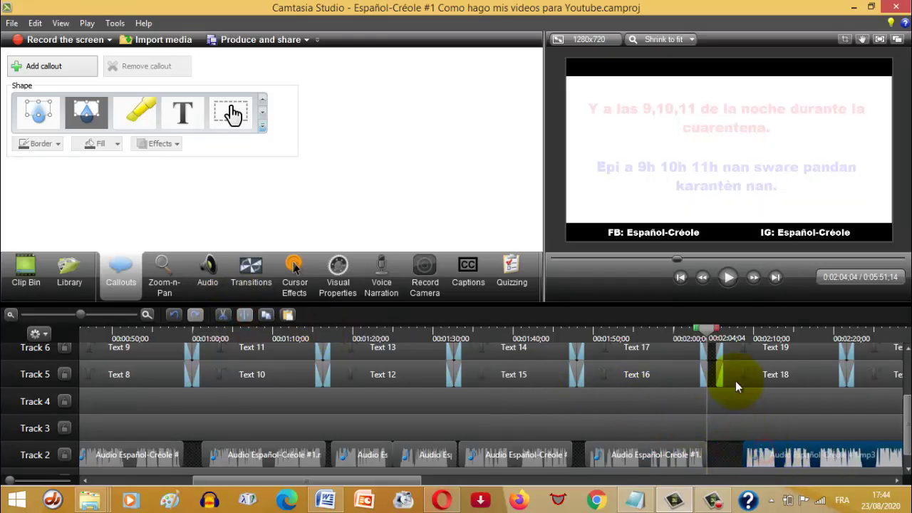
Move the Text 18 and Text 19 callouts earlier so they start right after the Text 16 and Text 17 callouts
click(754, 369)
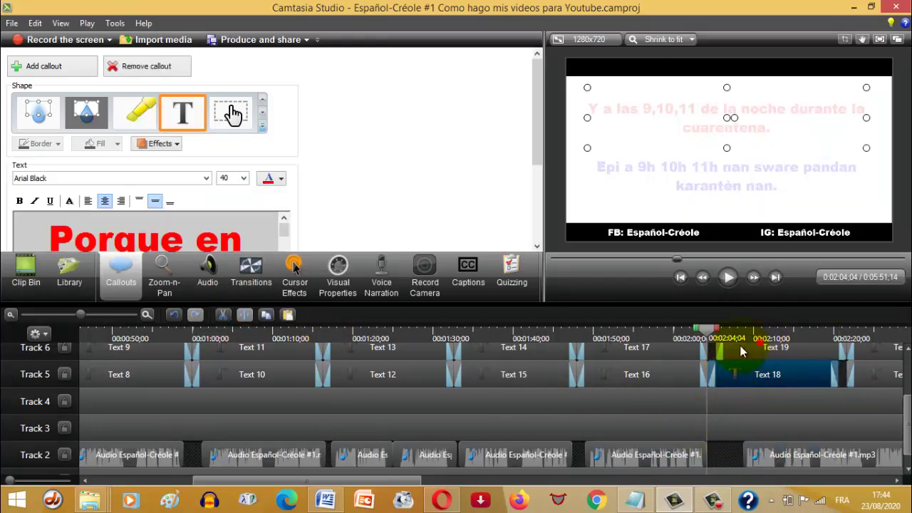
click(738, 347)
click(758, 348)
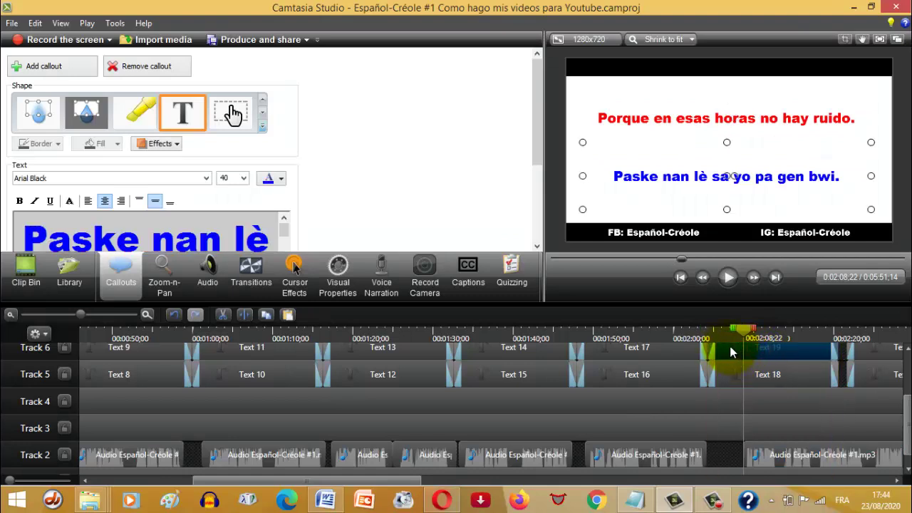
Start the remaining Track 2 audio at 0:02:05;10, split it at 0:02:14;06, and move the part after the cut to about 0:02:20
click(717, 327)
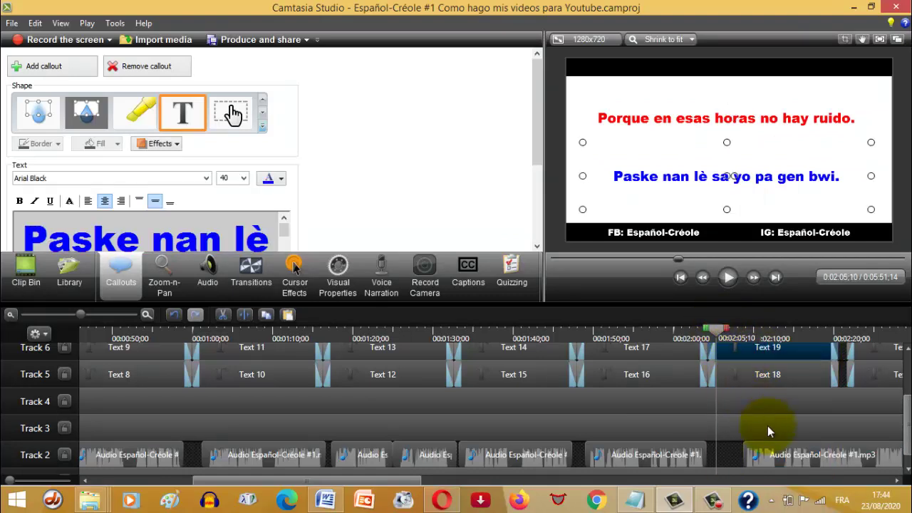
click(769, 450)
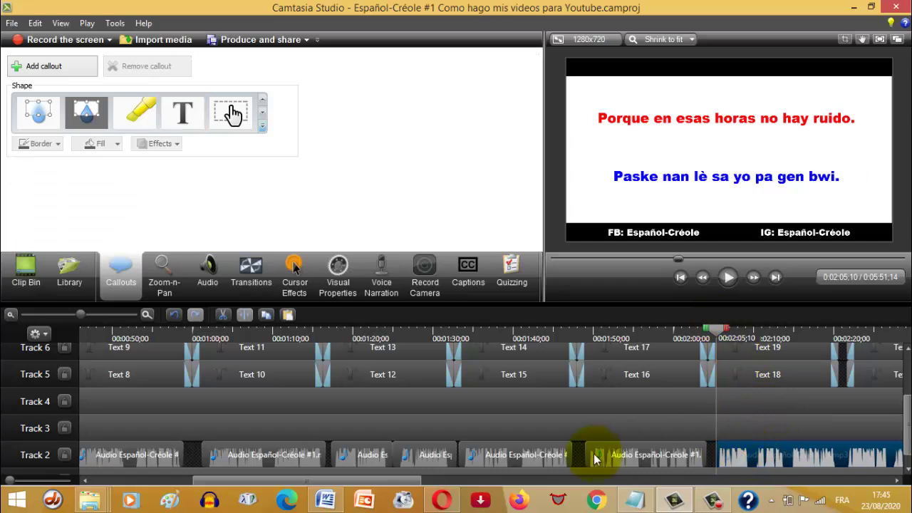
drag(370, 481, 452, 487)
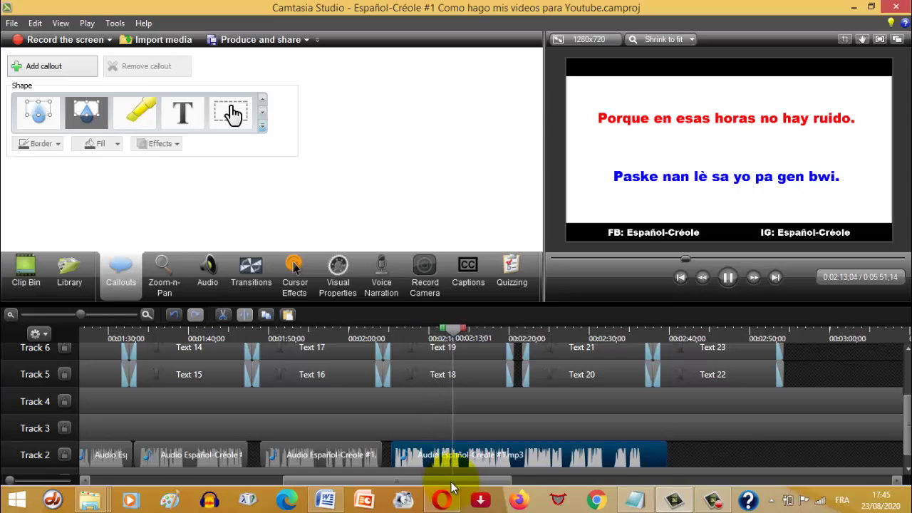
key(space)
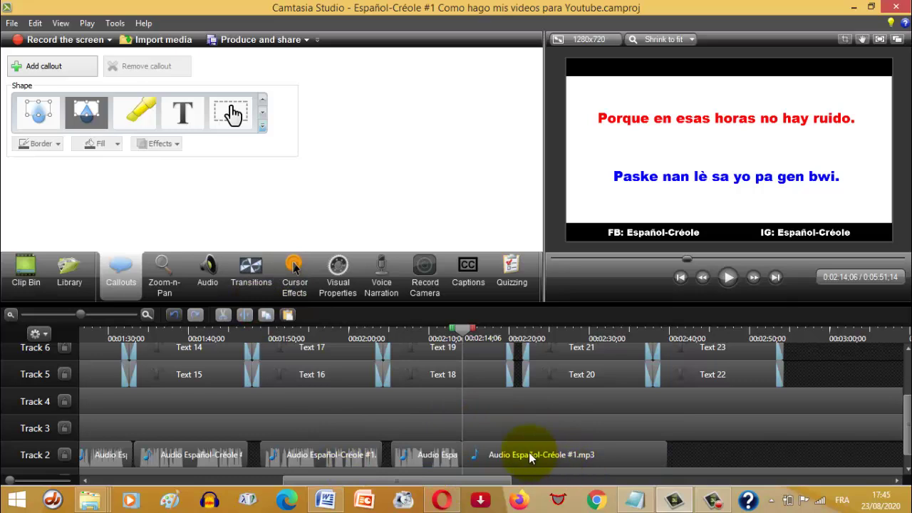
drag(498, 450, 550, 452)
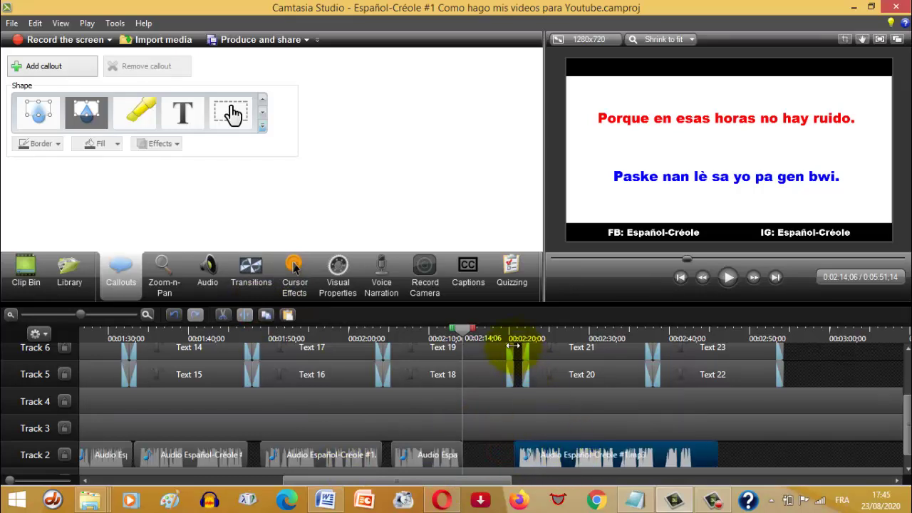
Trim the ends of the Text 19 and Text 18 callouts to 0:02:14;06 and move Text 20 and Text 21 right after them
drag(513, 349, 467, 369)
click(502, 367)
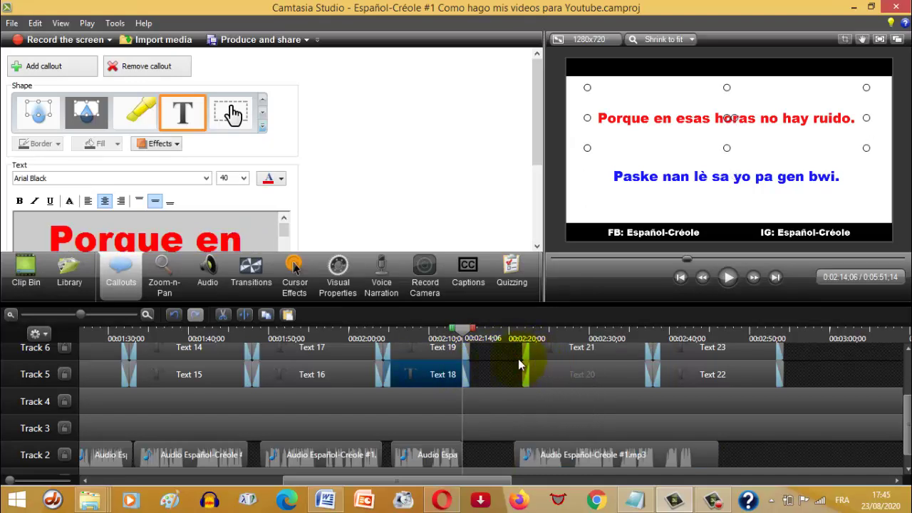
click(533, 370)
drag(551, 370, 488, 371)
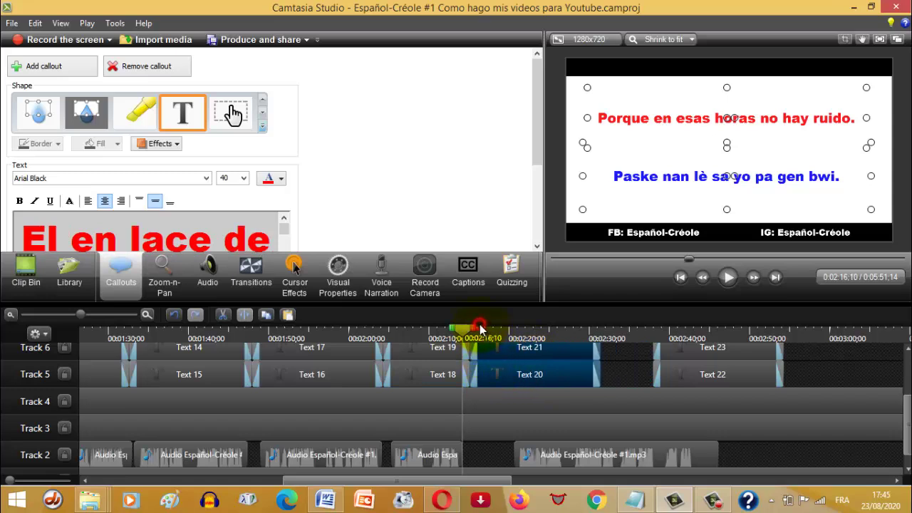
Start the remaining Track 2 audio at 0:02:16;10, split it at 0:02:29;06, and move the part after the cut to about 0:02:30
click(479, 327)
drag(511, 454, 503, 454)
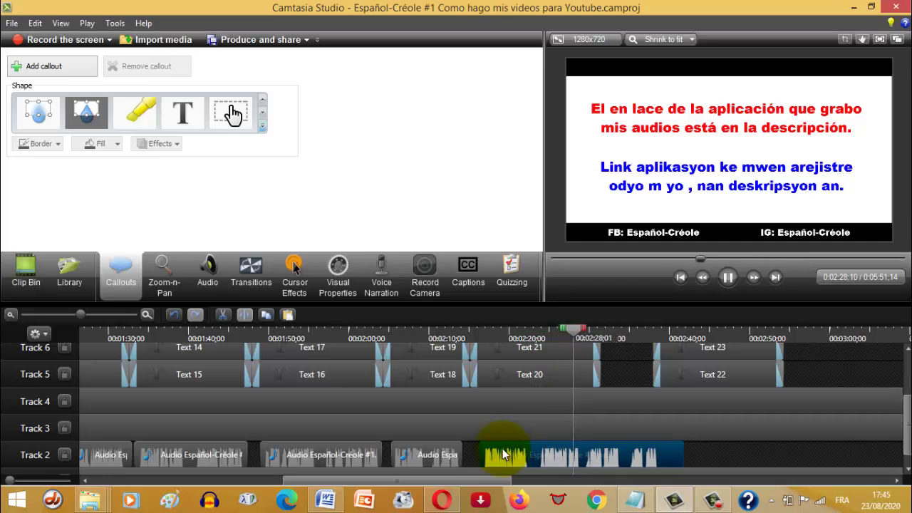
click(596, 439)
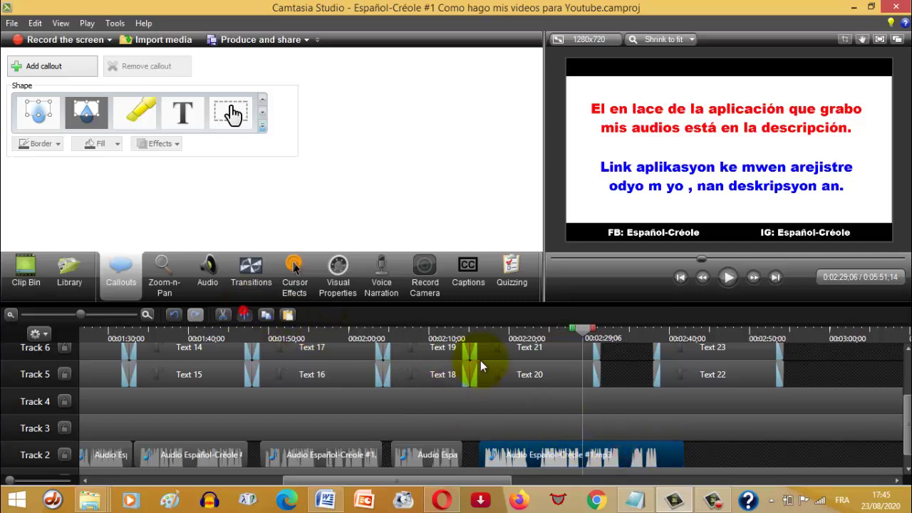
key(s)
drag(606, 444, 616, 448)
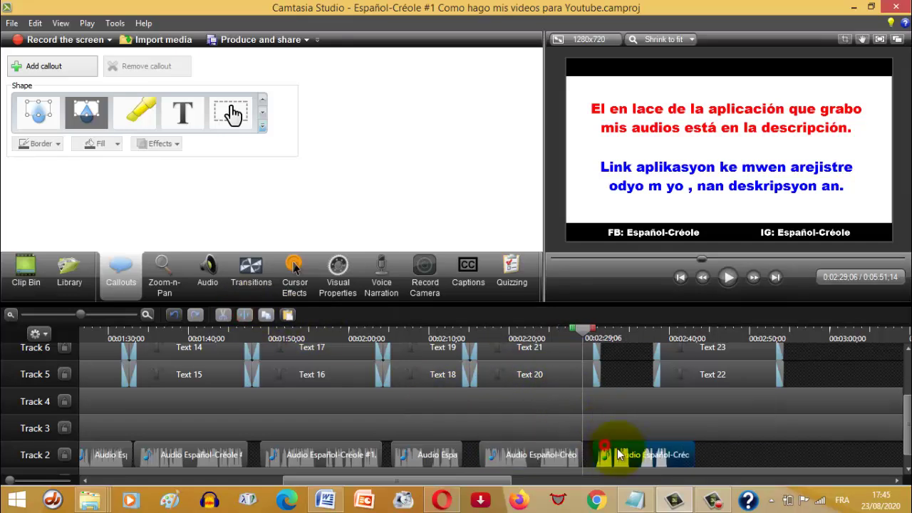
Trim the ends of the Text 21 and Text 20 callouts to 0:02:29;06 and move Text 22 and Text 23 right after them
drag(596, 352, 586, 352)
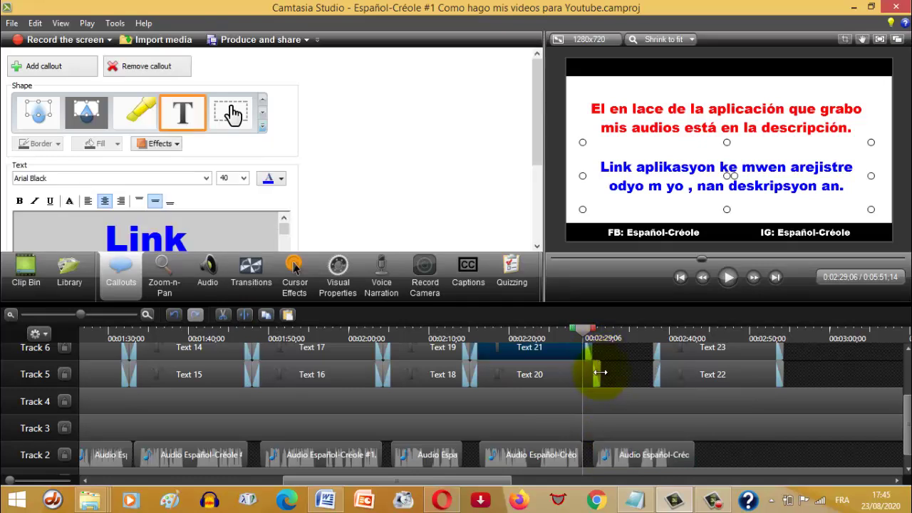
click(588, 372)
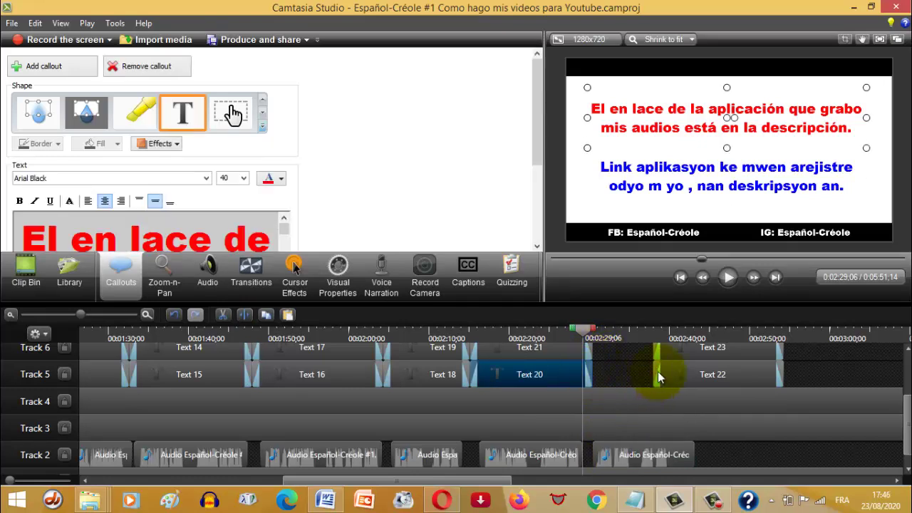
click(644, 354)
drag(667, 371, 610, 368)
Move the last Track 2 audio clip to start at about 0:02:31;25 and play its narration through
click(601, 327)
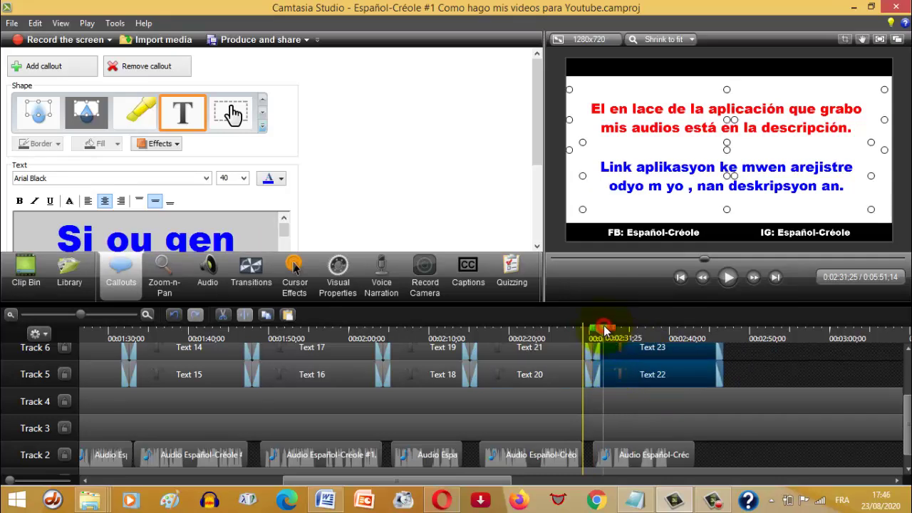
drag(613, 451, 622, 451)
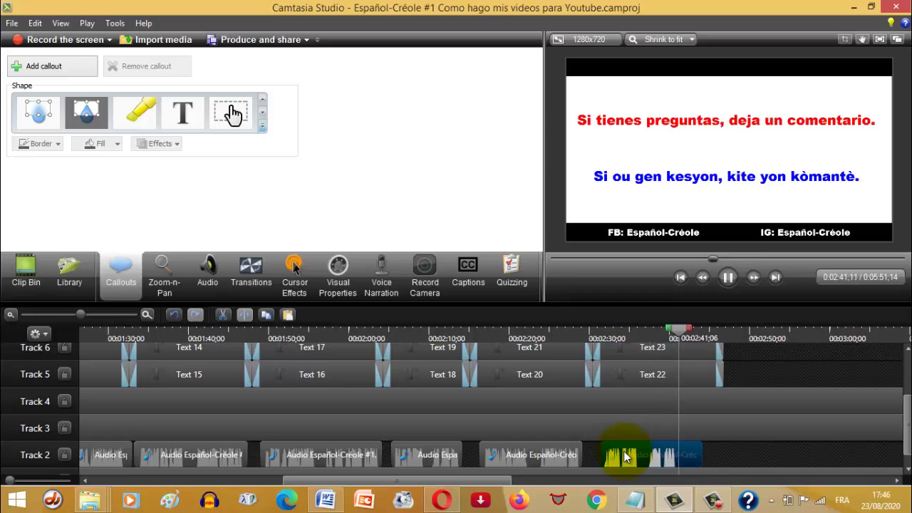
key(space)
Adjust the ends of the Text 22 and Text 23 callouts to 0:02:45;13, just past the end of the last audio clip
click(715, 376)
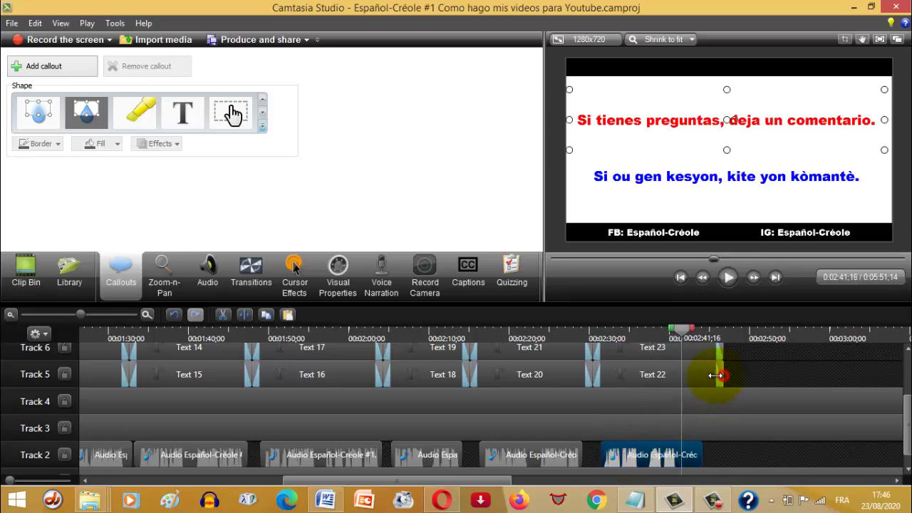
click(686, 371)
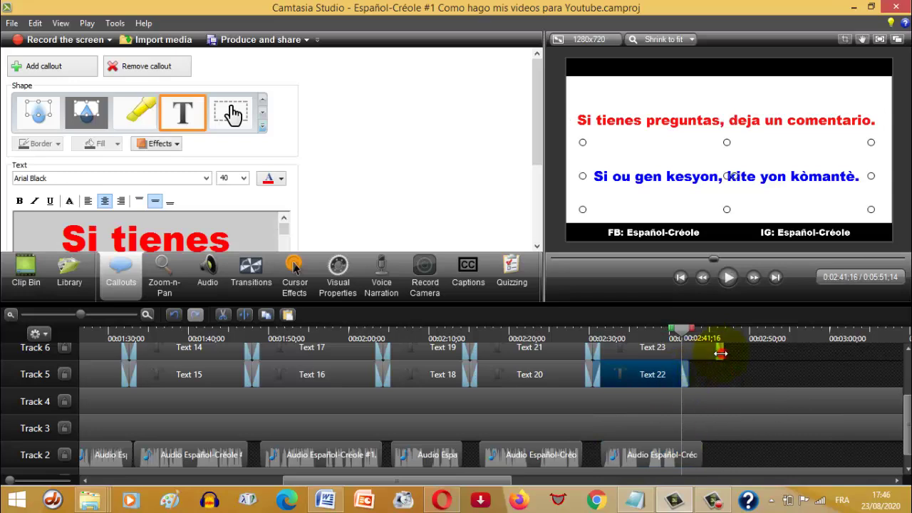
click(686, 348)
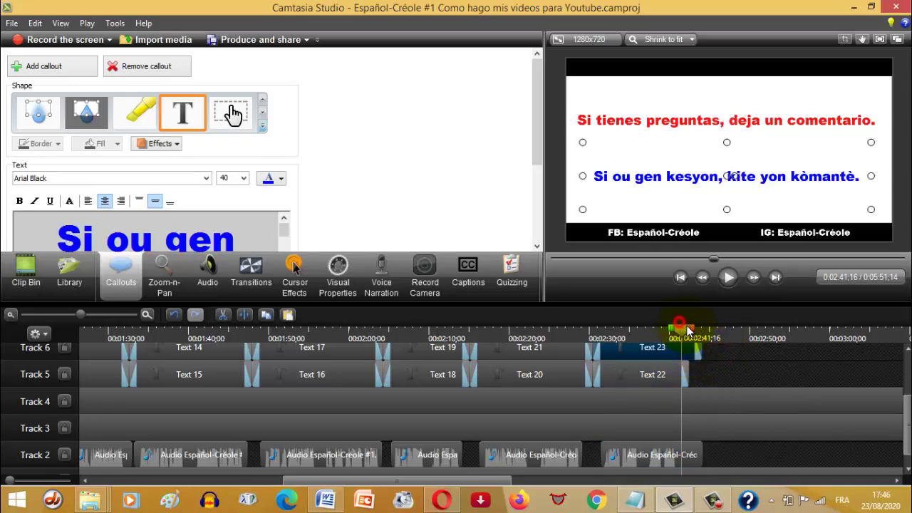
drag(694, 334, 708, 356)
drag(688, 369, 713, 371)
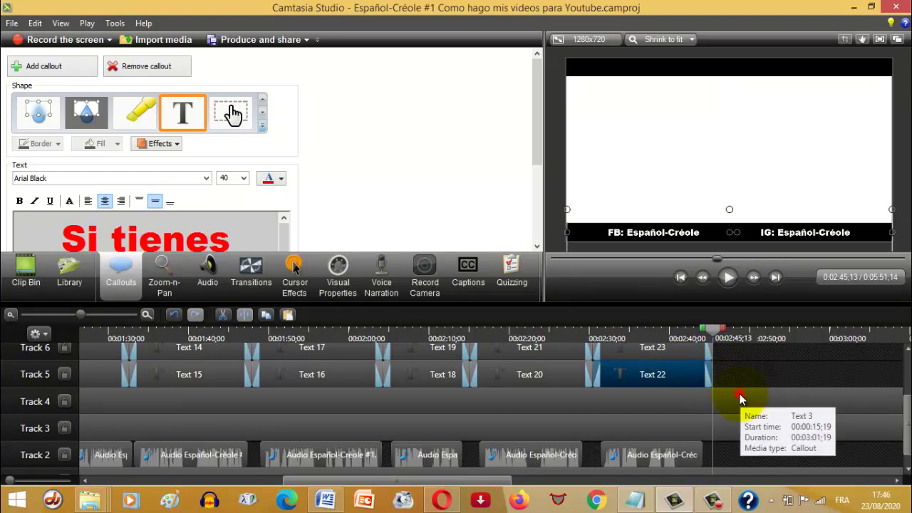
Split the Text 3 social media callout on Track 4 at 0:02:45;13 and delete the part after the cut
click(738, 395)
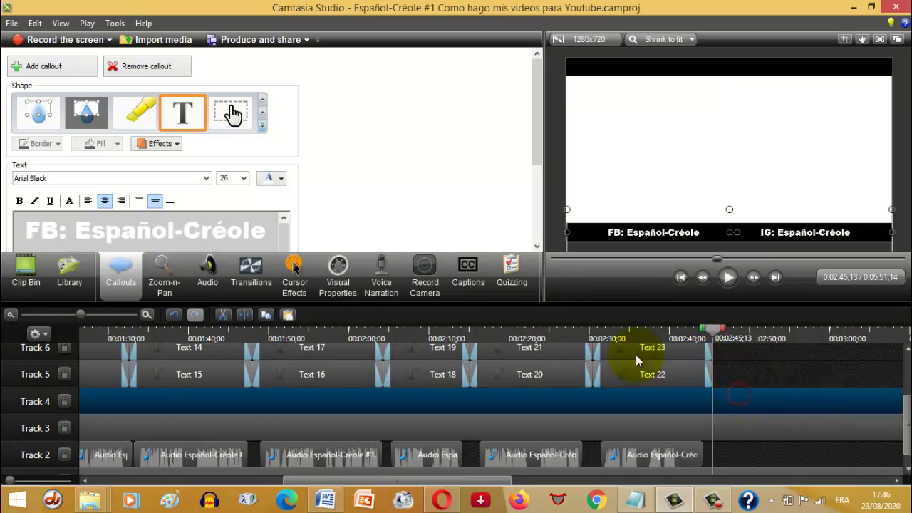
click(244, 314)
click(747, 397)
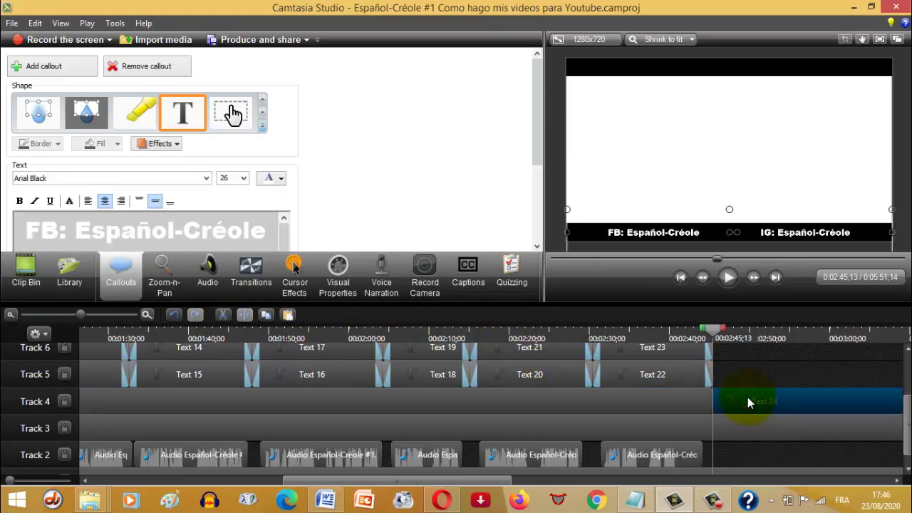
key(Delete)
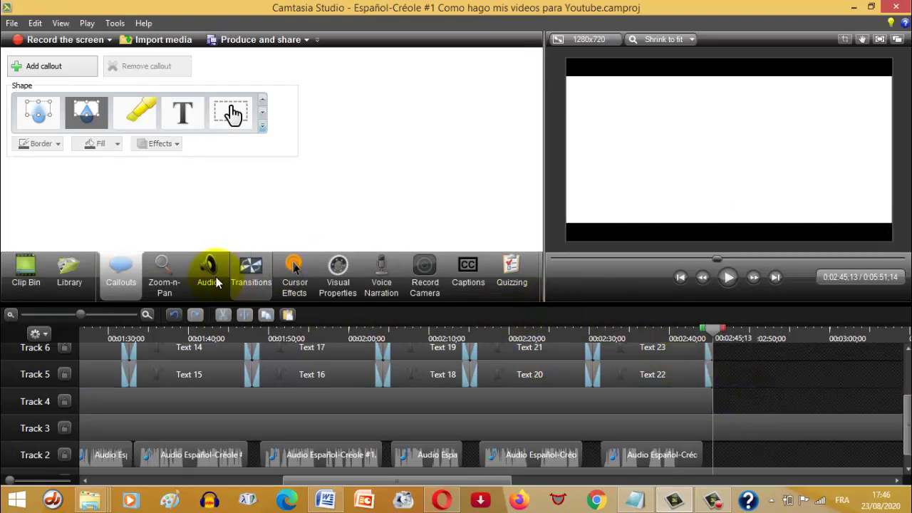
Add a Fade transition to the end of the Text 3 callout on Track 4
click(242, 275)
mouse_move(237, 141)
mouse_down()
mouse_move(327, 173)
mouse_move(613, 343)
mouse_move(691, 404)
mouse_move(706, 373)
mouse_up()
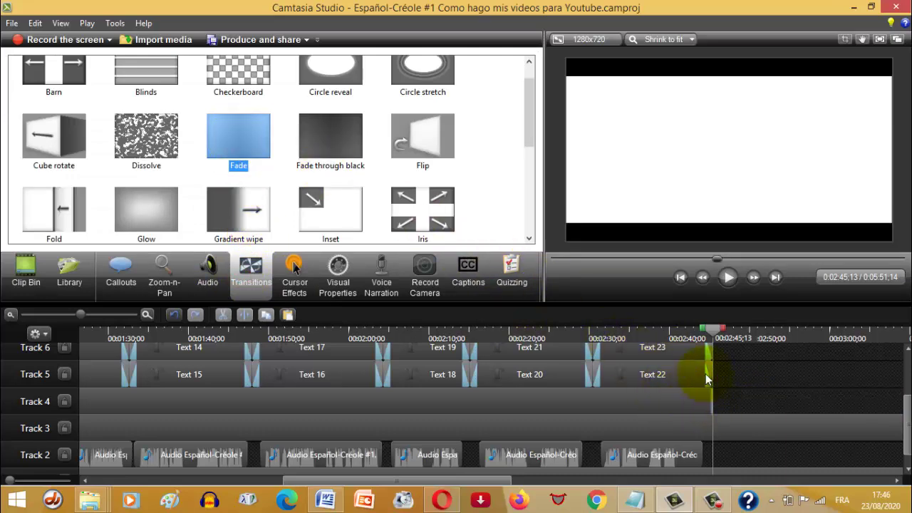
mouse_move(235, 128)
mouse_down()
mouse_move(401, 195)
mouse_move(669, 349)
mouse_move(713, 409)
mouse_move(708, 401)
mouse_up()
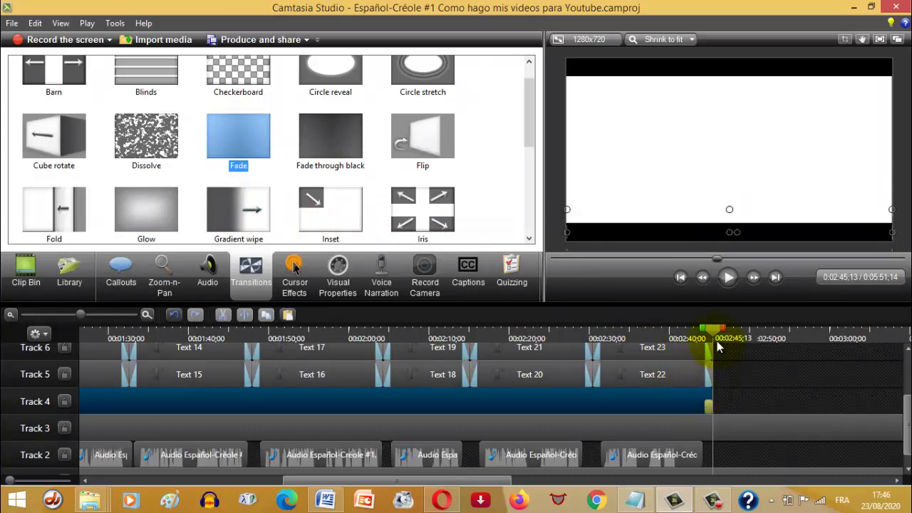
Insert the video Fin del video 20 minutos.mp4 on Track 4 at 0:02:45;13, right after the Text 3 callout
mouse_move(715, 335)
mouse_down()
mouse_move(704, 339)
mouse_move(712, 337)
mouse_up()
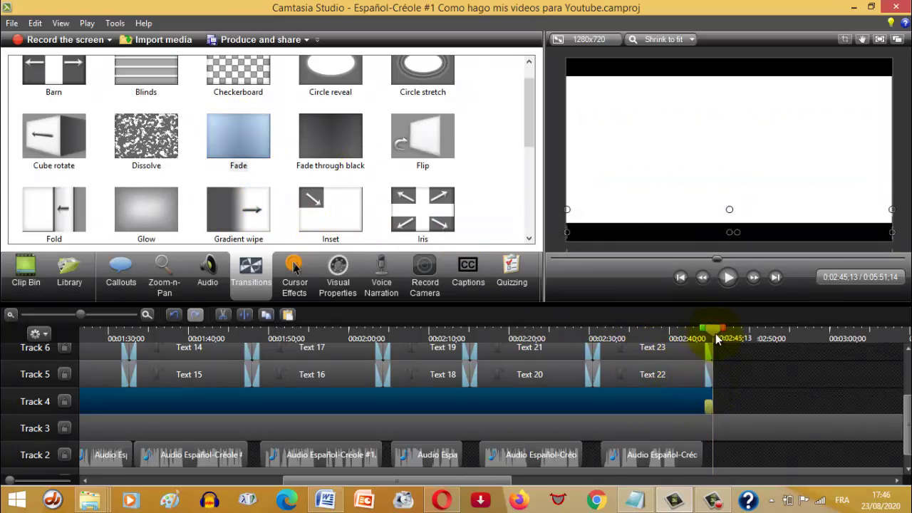
click(29, 274)
mouse_move(71, 197)
mouse_down()
mouse_move(51, 196)
mouse_move(501, 259)
mouse_move(737, 398)
mouse_move(770, 400)
mouse_move(753, 403)
mouse_up()
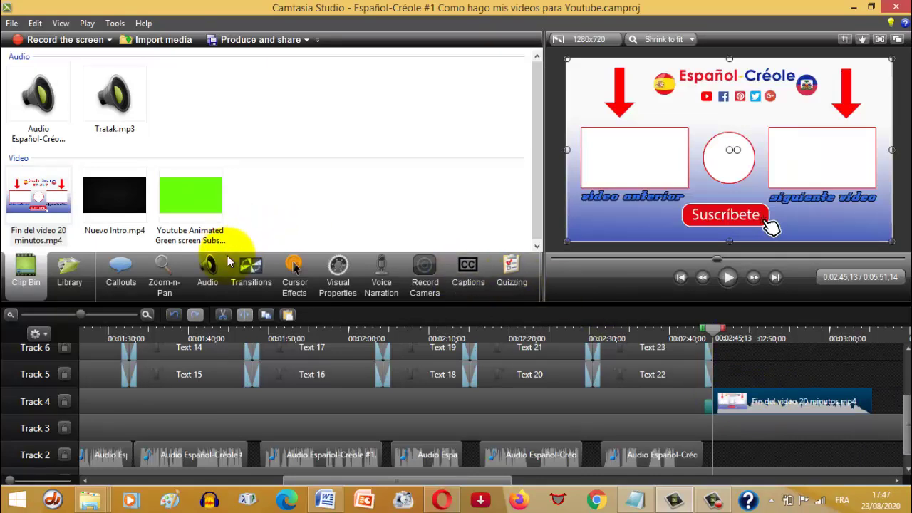
Add a Fade transition between the Text 3 callout and Fin del video 20 minutos.mp4 on Track 4, and play it back
click(249, 269)
drag(238, 136, 727, 403)
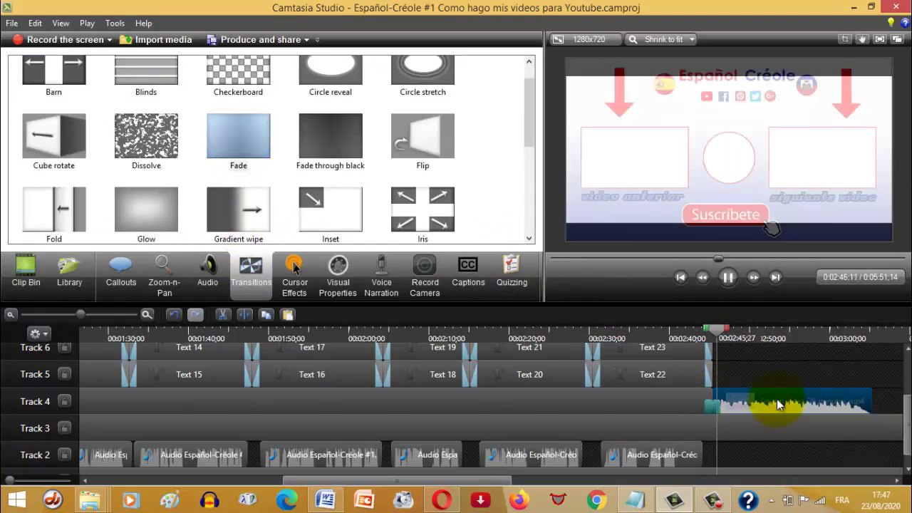
key(space)
click(777, 404)
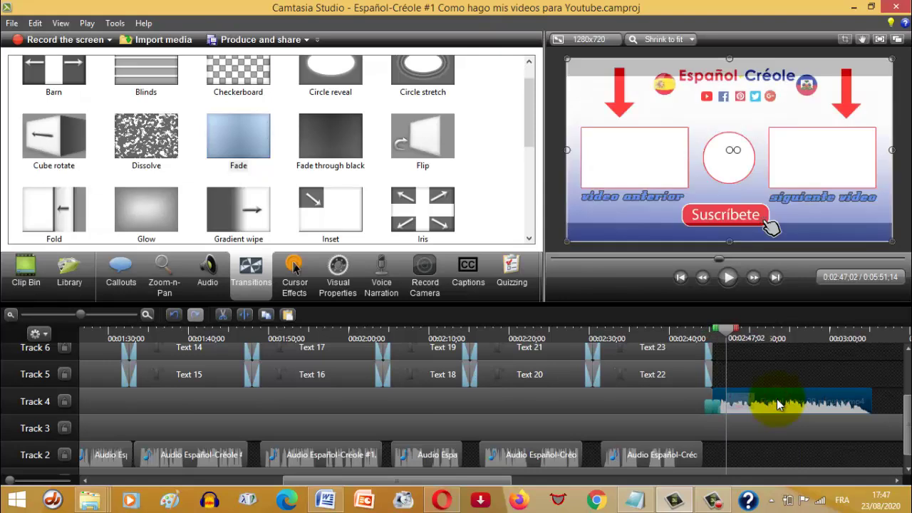
key(space)
key(space)
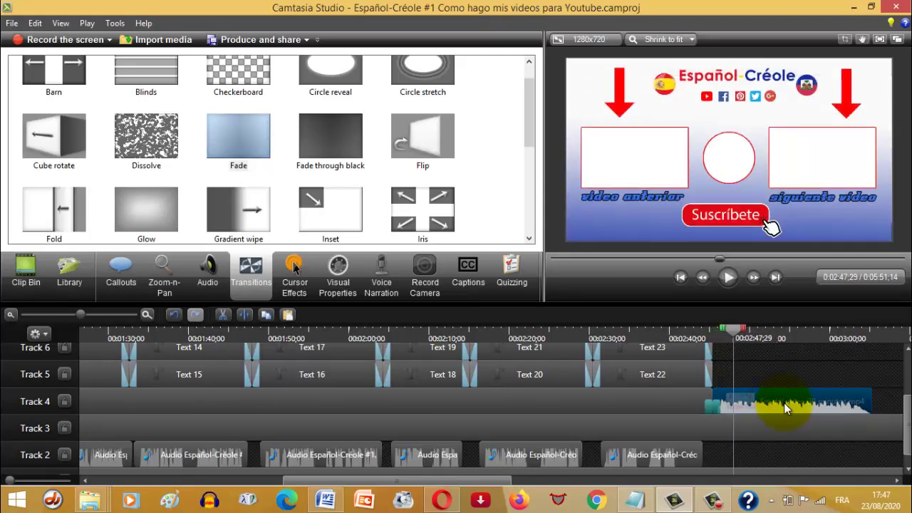
Silence the audio of the Fin del video 20 minutos.mp4 clip on Track 4 and check it in playback
click(782, 403)
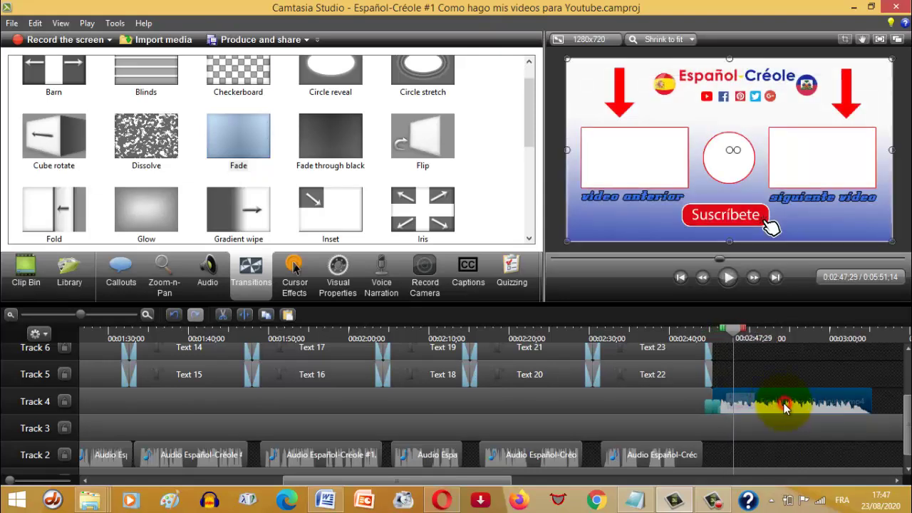
click(208, 269)
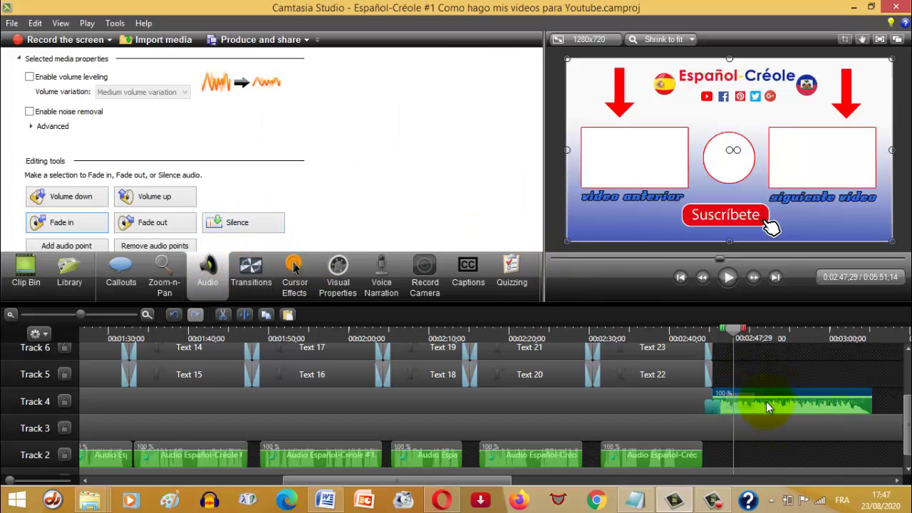
click(728, 278)
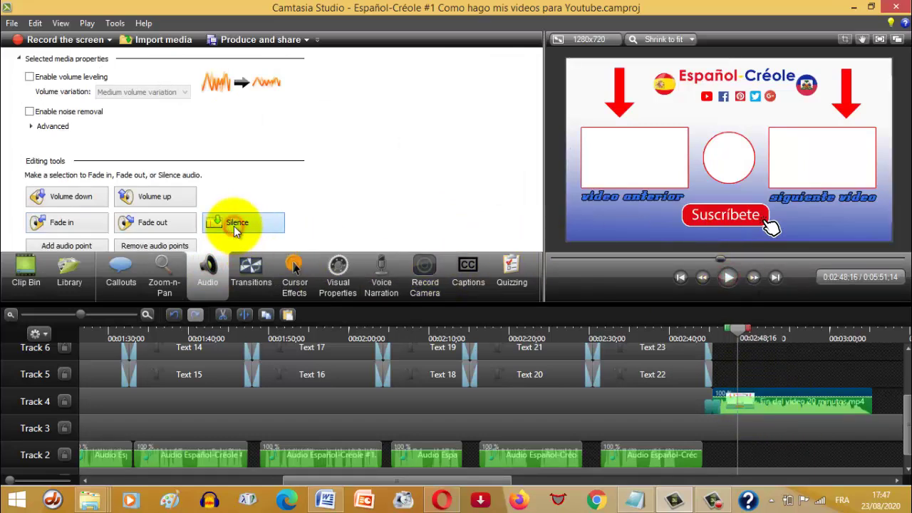
click(725, 279)
click(749, 337)
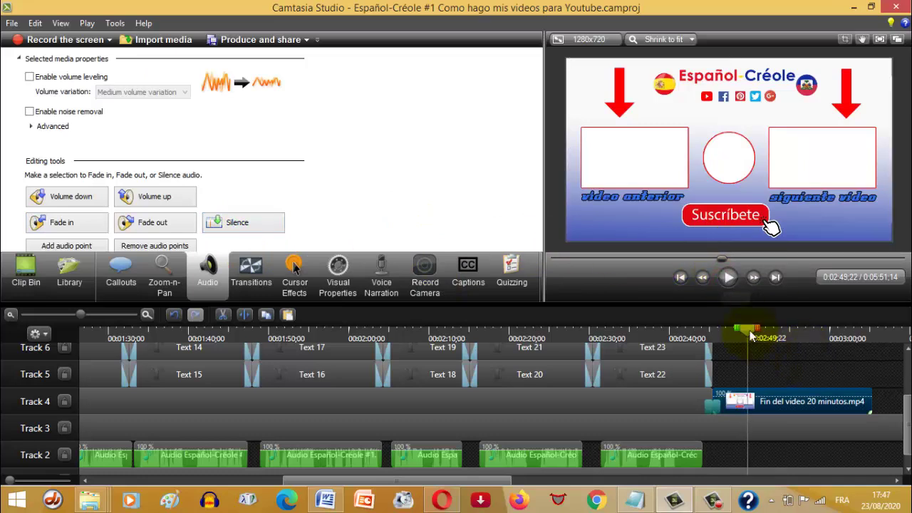
Split the Tratak.mp3 background music on Track 1 at 0:02:45;13, where the end screen clip begins
drag(749, 336, 711, 342)
drag(905, 412, 903, 432)
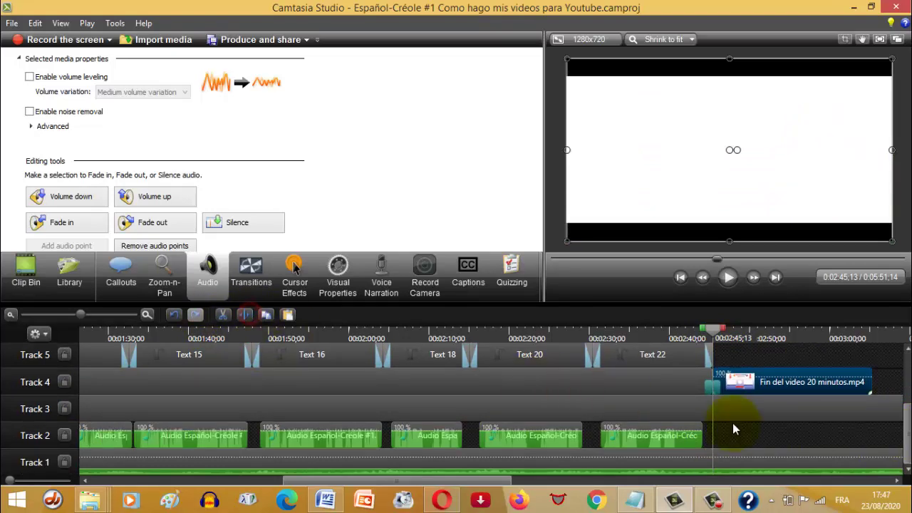
right_click(736, 461)
click(736, 463)
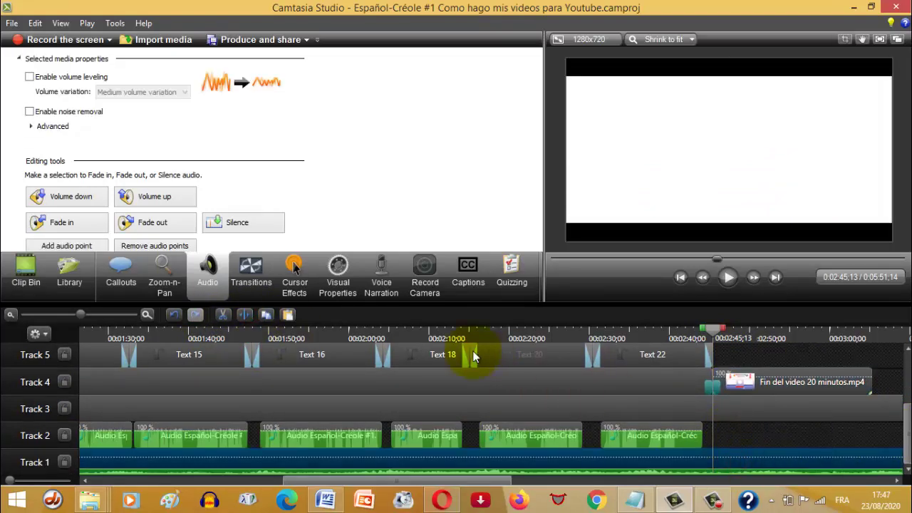
click(604, 390)
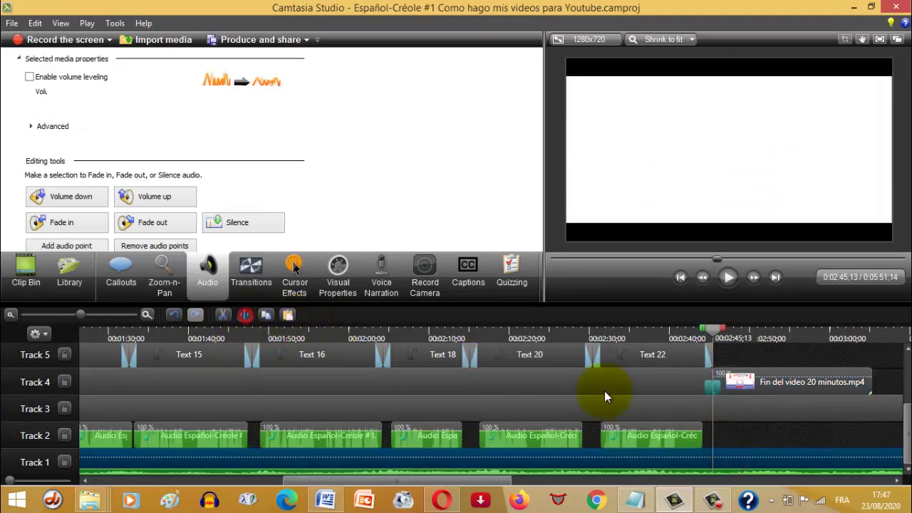
click(749, 463)
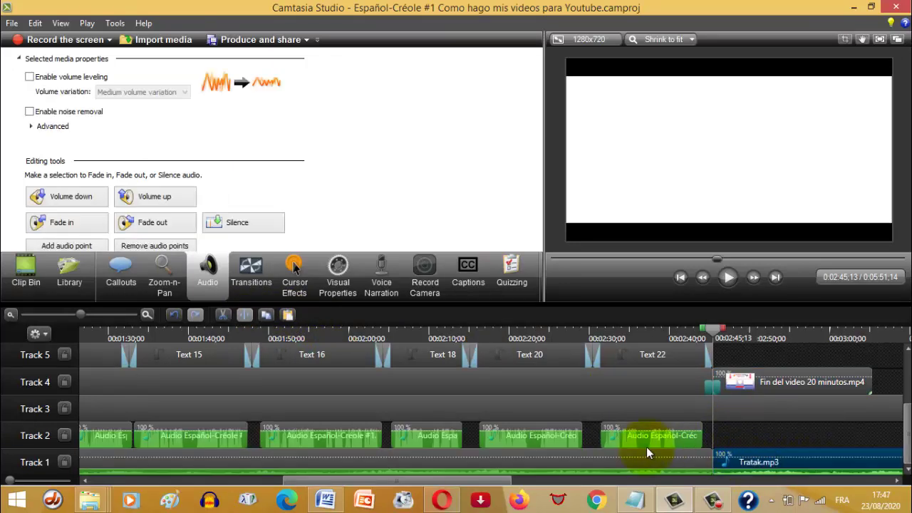
click(675, 462)
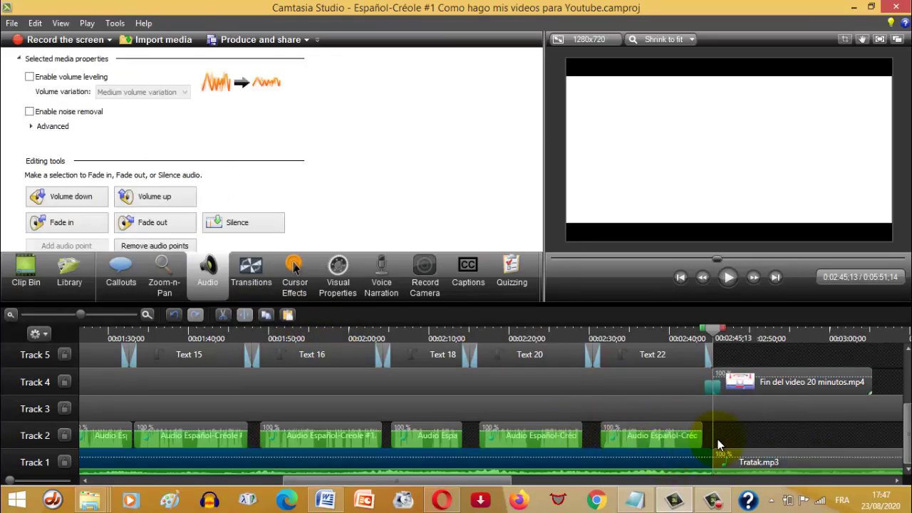
Add a fade-in to the Tratak.mp3 part after the cut and raise its volume to about 157%
click(730, 460)
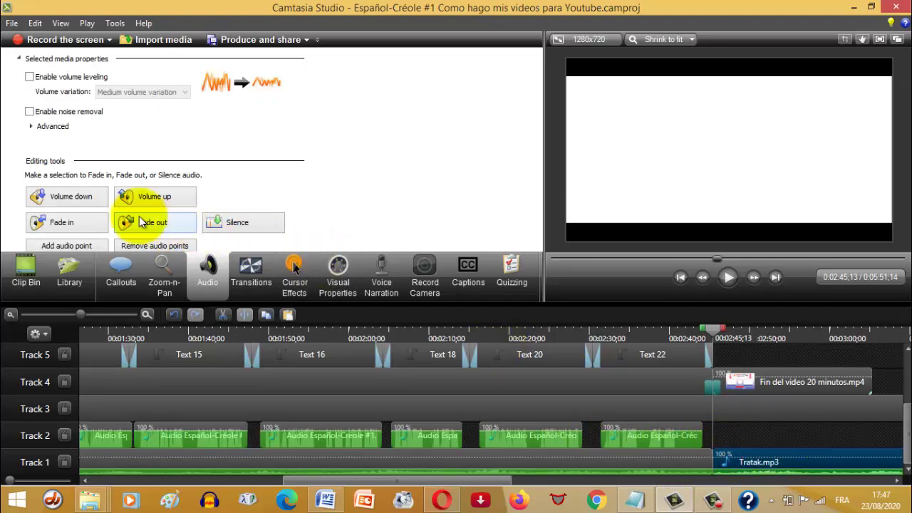
click(71, 221)
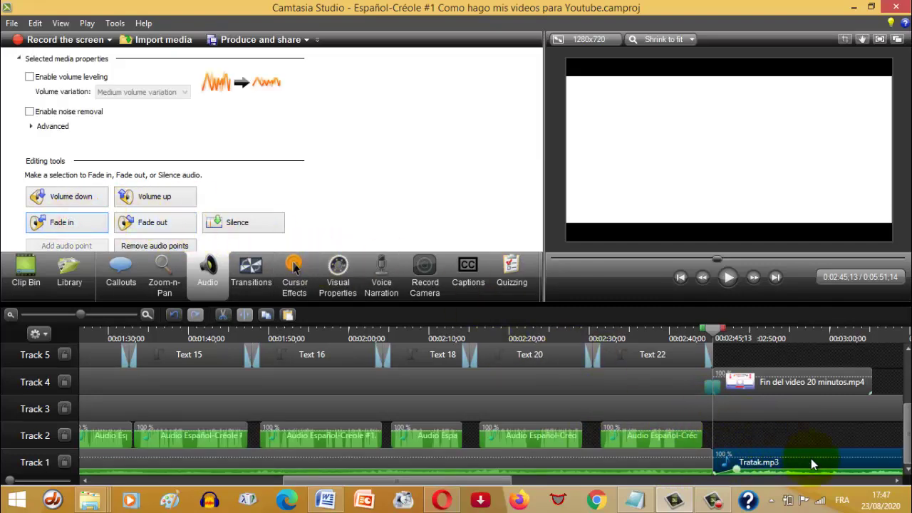
drag(820, 464, 819, 456)
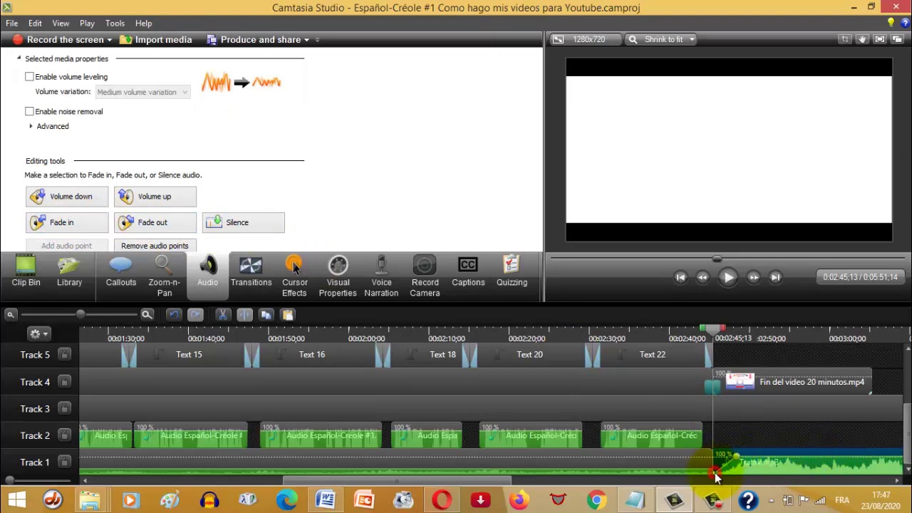
Shorten the fade-in at the start of the second Tratak.mp3 part and play it back
drag(714, 469, 714, 470)
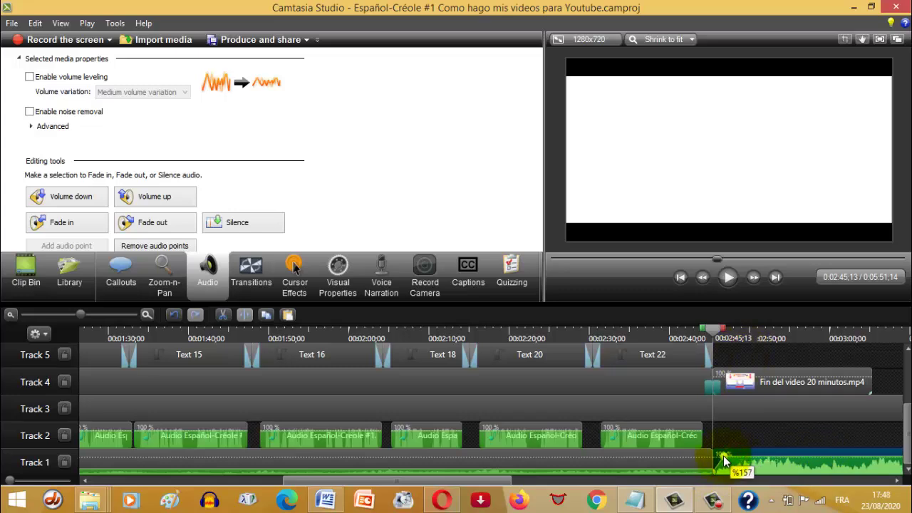
drag(723, 456, 723, 456)
click(725, 276)
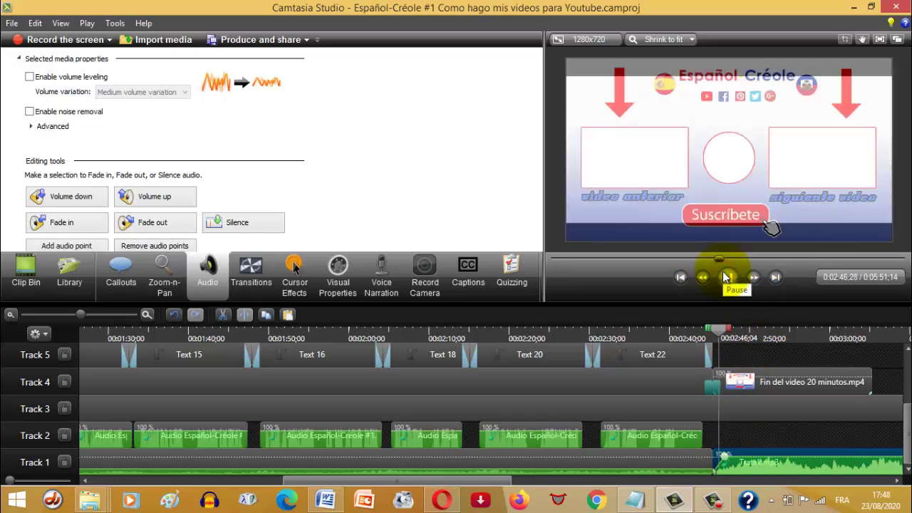
click(726, 276)
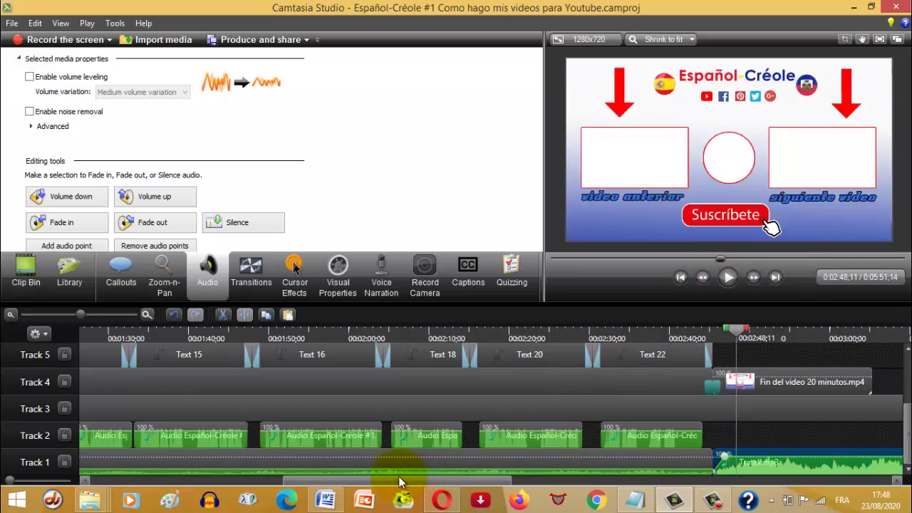
Shorten the end of Simple Rectangle 2 on Track 3 so it finishes before the end screen clip does
drag(398, 475, 470, 484)
key(space)
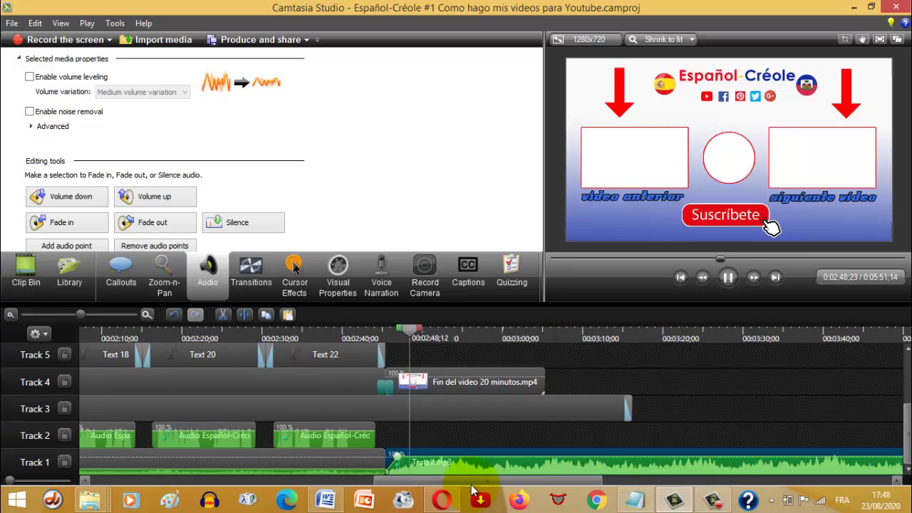
key(space)
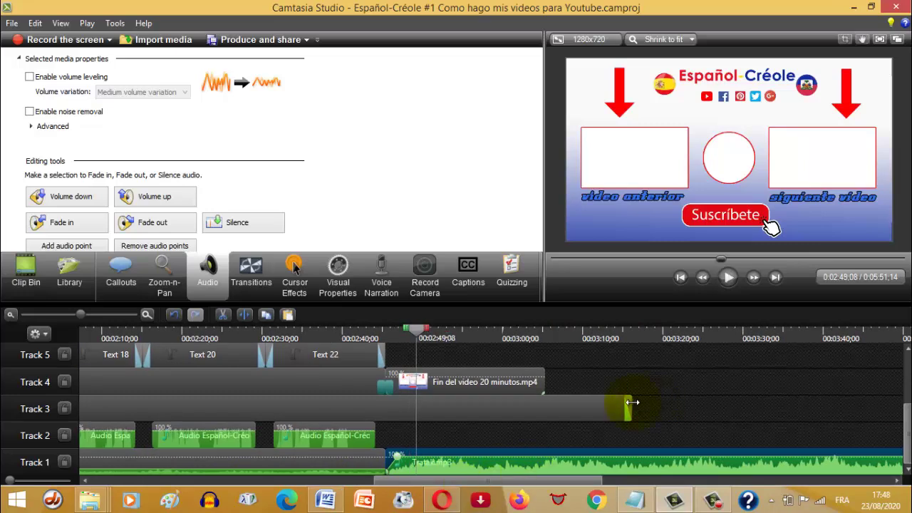
drag(631, 403, 470, 410)
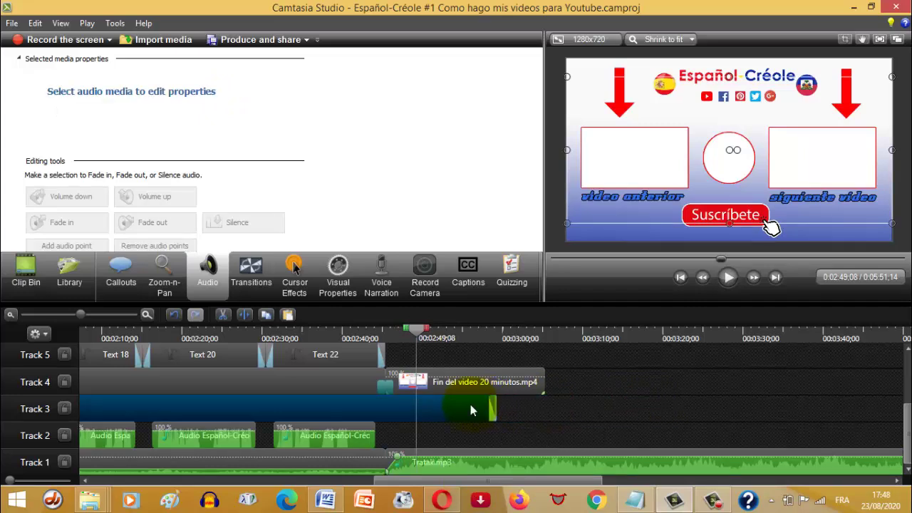
Split Tratak.mp3 on Track 1 at 0:03:05;10, the end of the end screen clip, and delete the part after the cut
click(541, 332)
drag(543, 333, 545, 354)
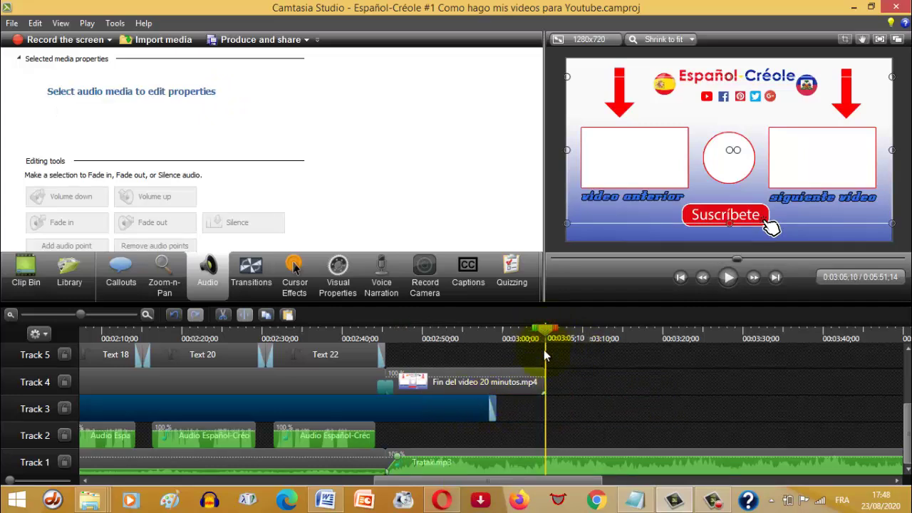
click(566, 458)
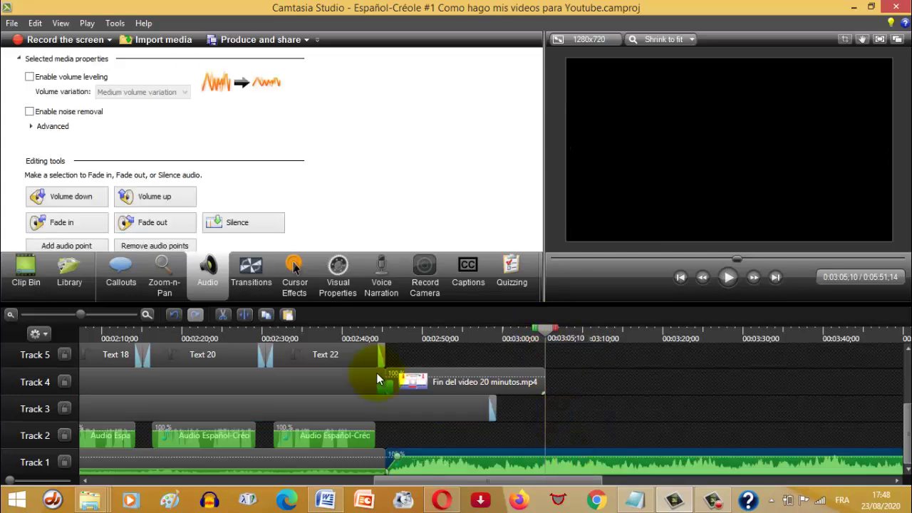
click(249, 319)
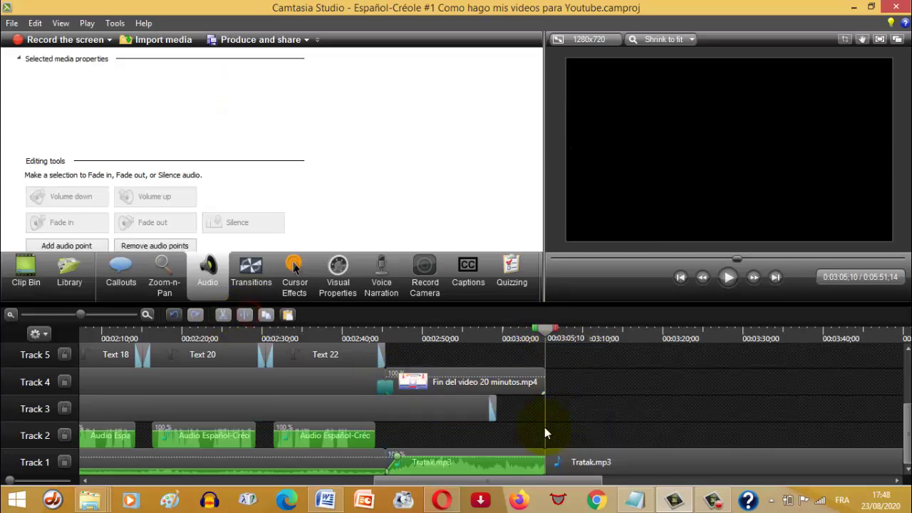
click(598, 463)
key(Delete)
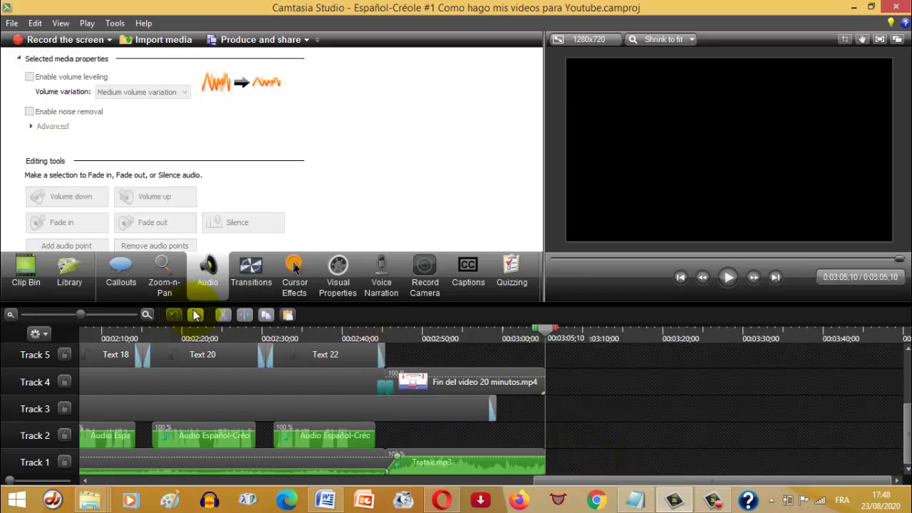
Add a fade-out to the last Tratak.mp3 part on Track 1 and play back the ending
click(529, 477)
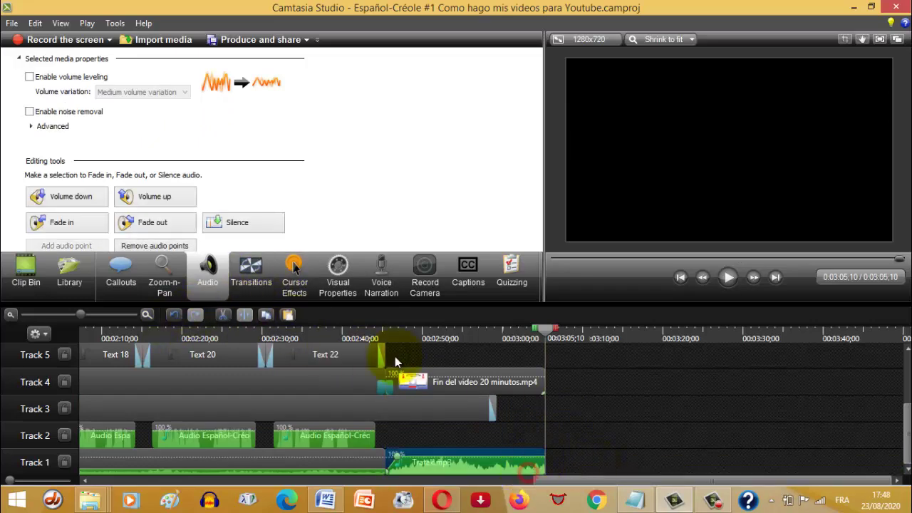
click(144, 225)
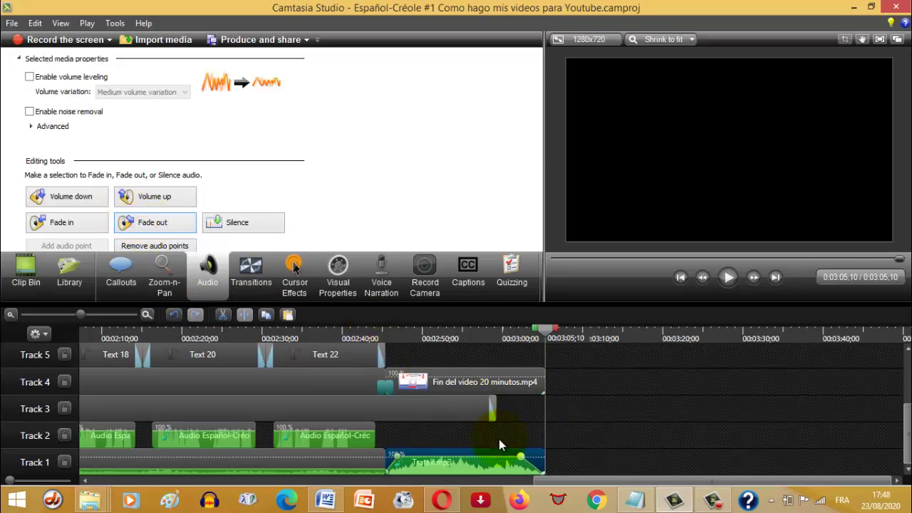
click(521, 339)
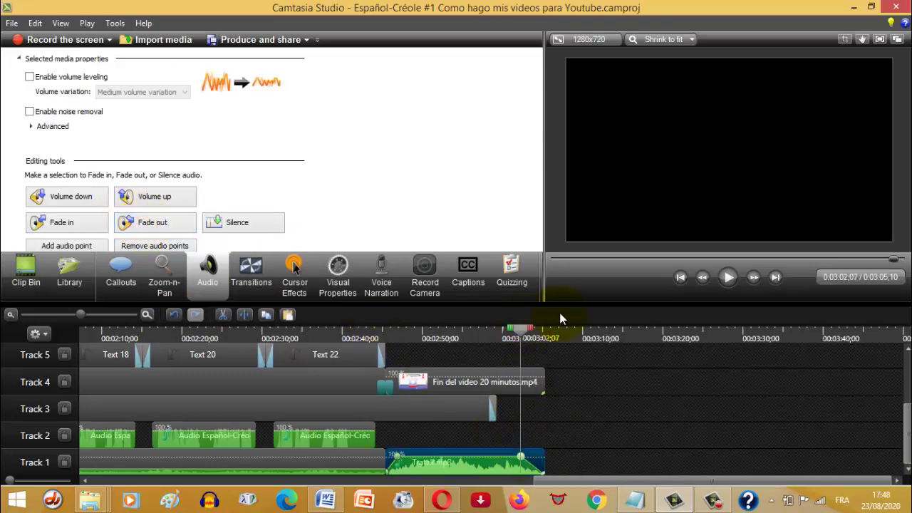
click(728, 278)
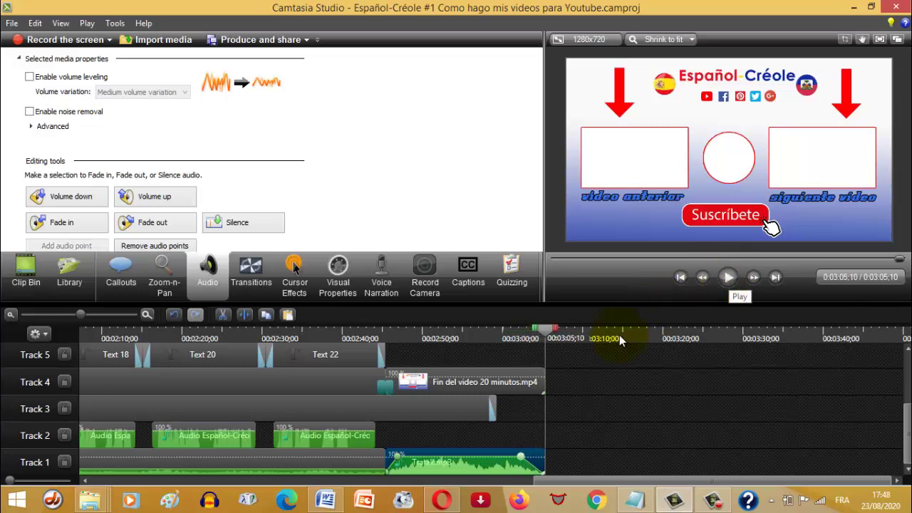
click(451, 348)
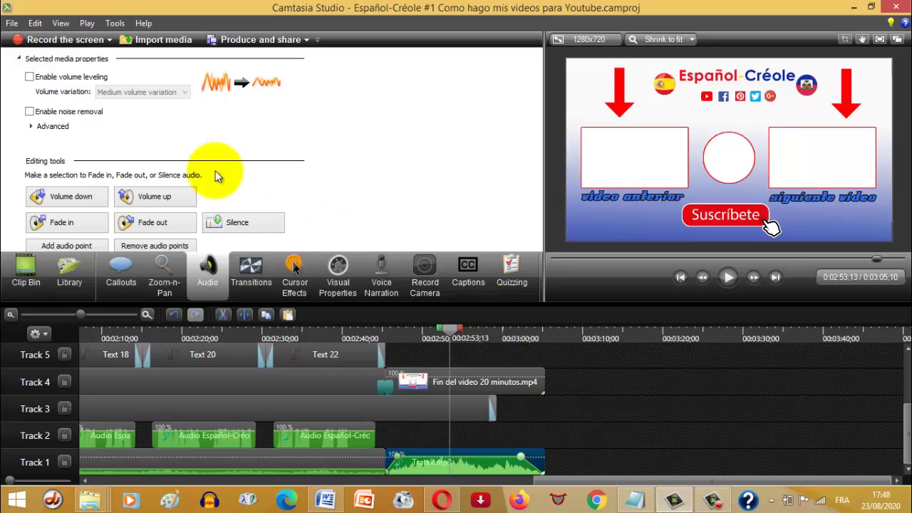
Save the project and return the playhead to the start of the timeline
click(13, 23)
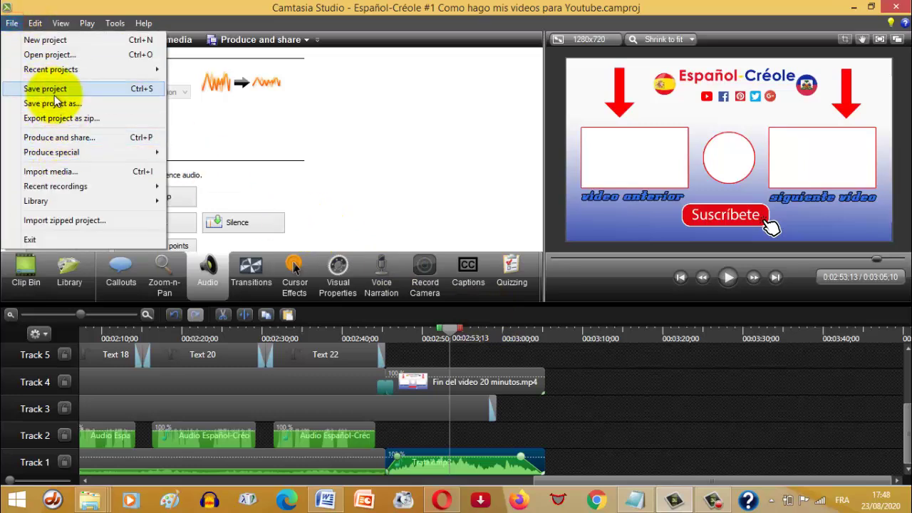
click(54, 93)
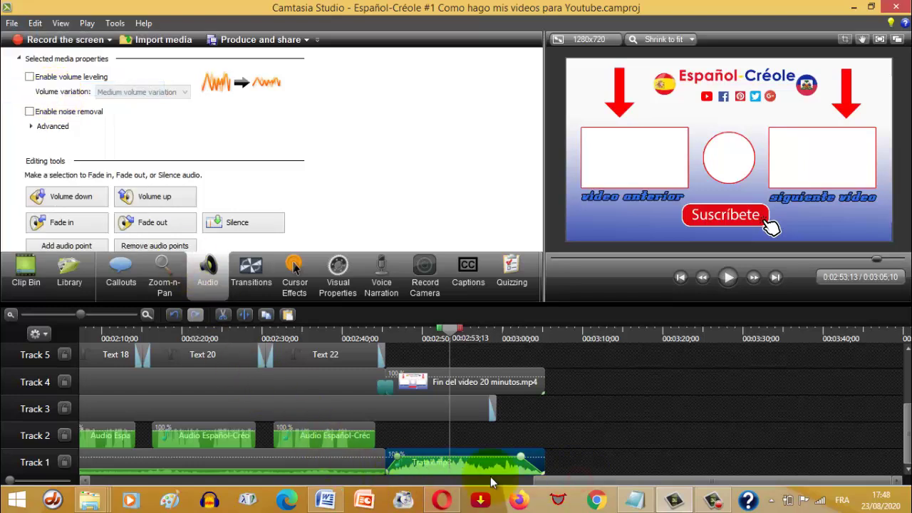
drag(490, 477, 74, 469)
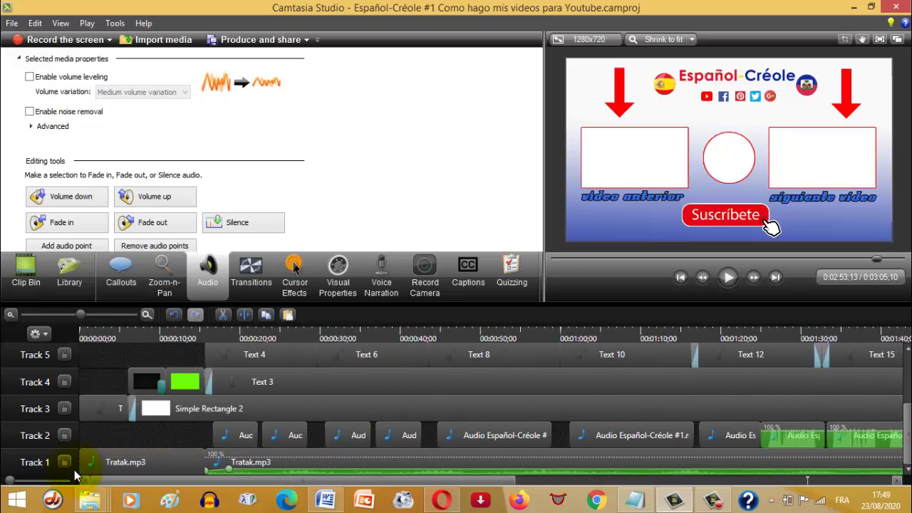
click(89, 335)
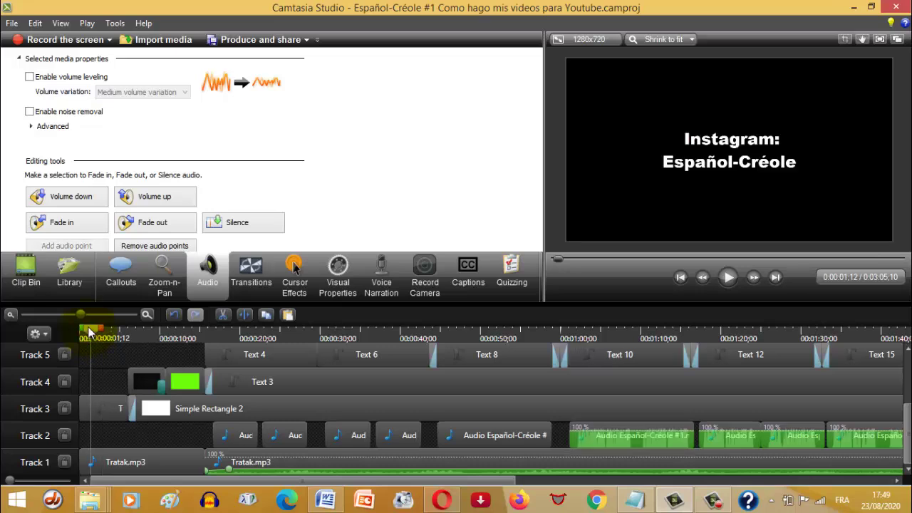
click(88, 333)
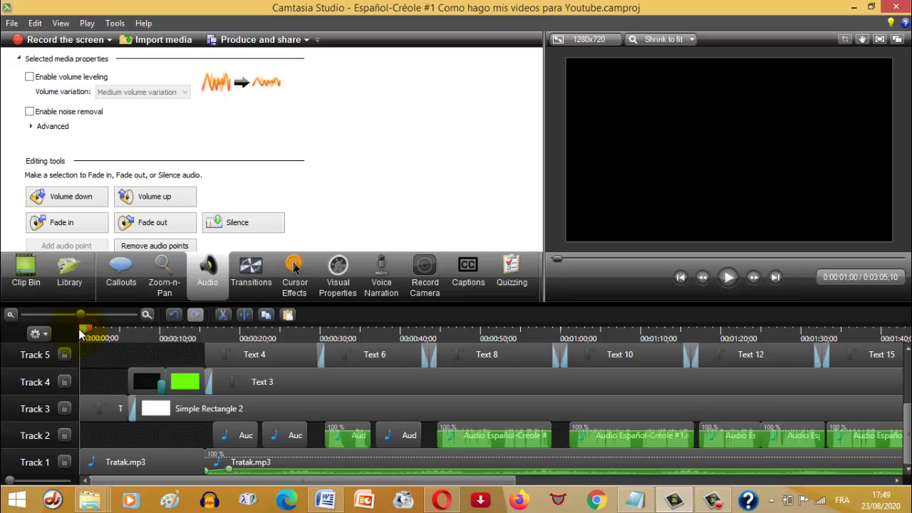
Play the video from the start and review the opening text, the logo intro and the subscribe animation
click(87, 334)
click(87, 333)
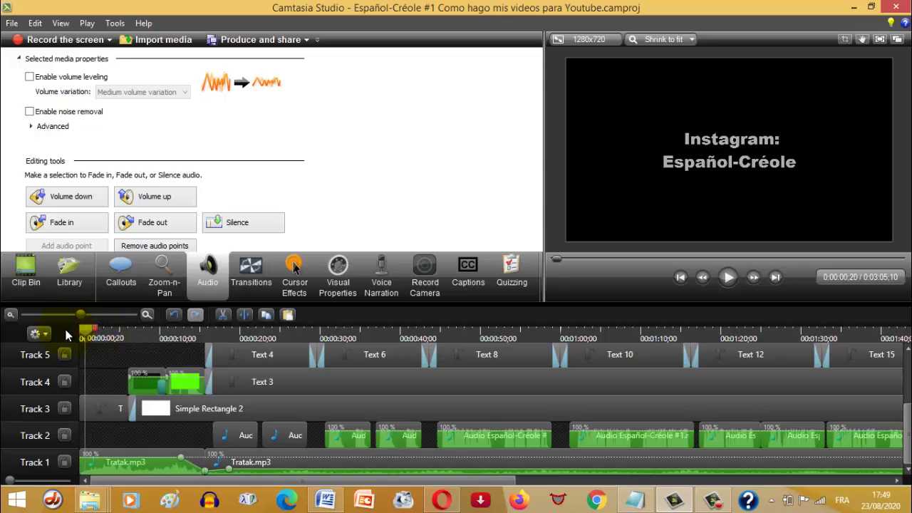
drag(83, 336, 71, 331)
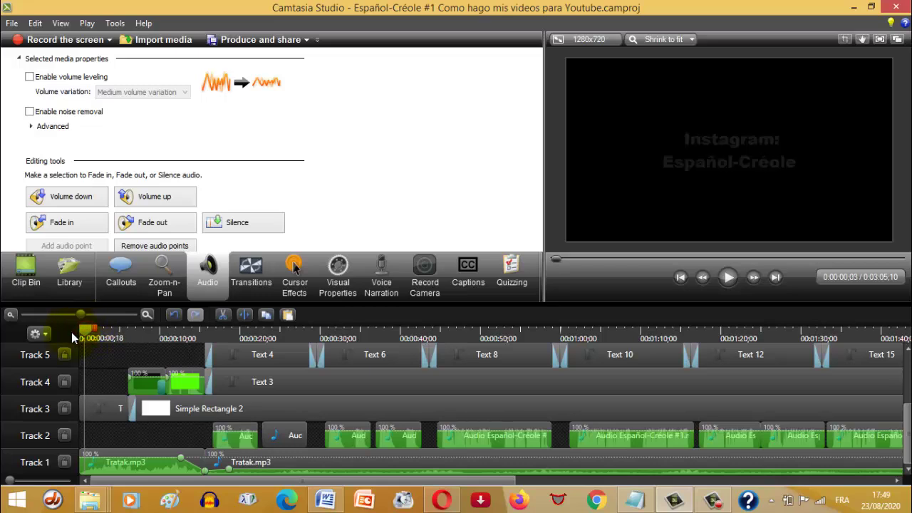
click(728, 278)
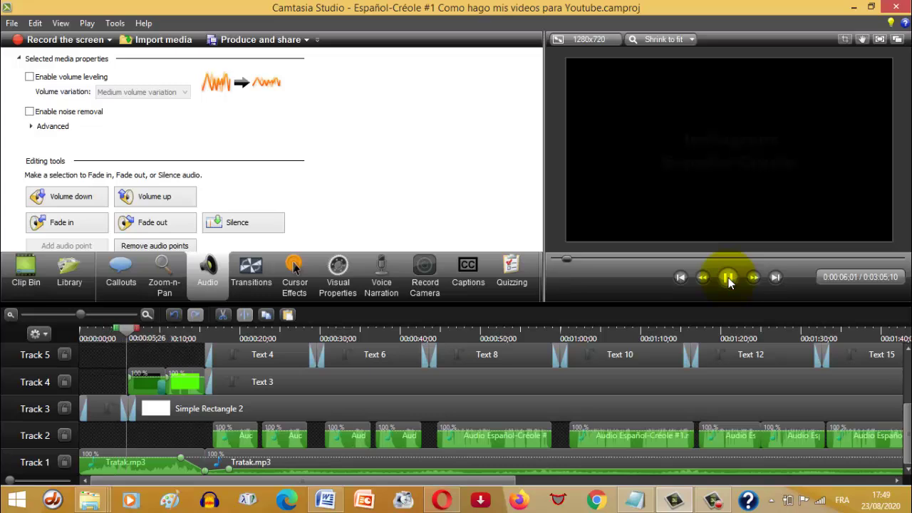
click(728, 278)
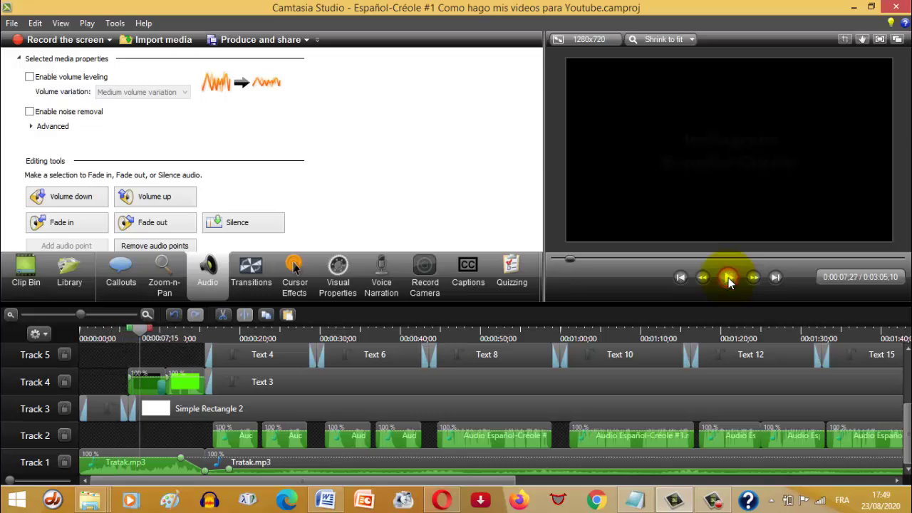
click(728, 278)
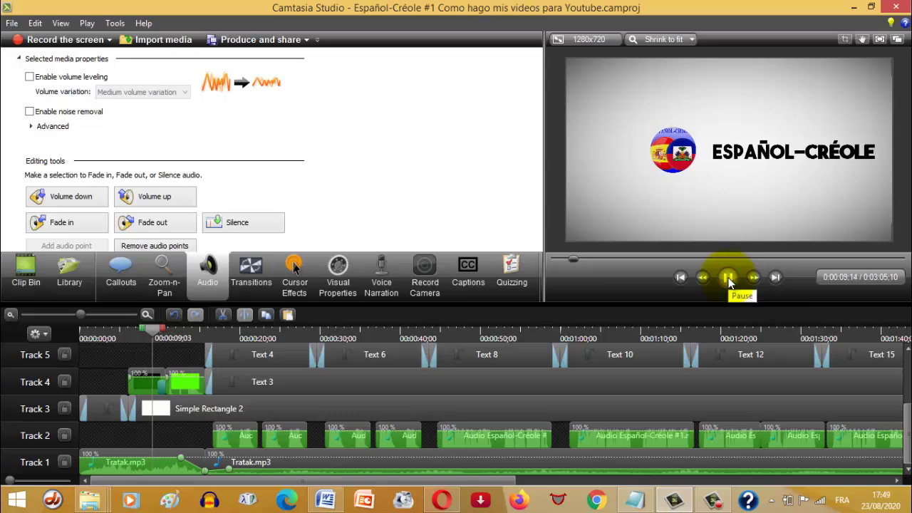
click(728, 278)
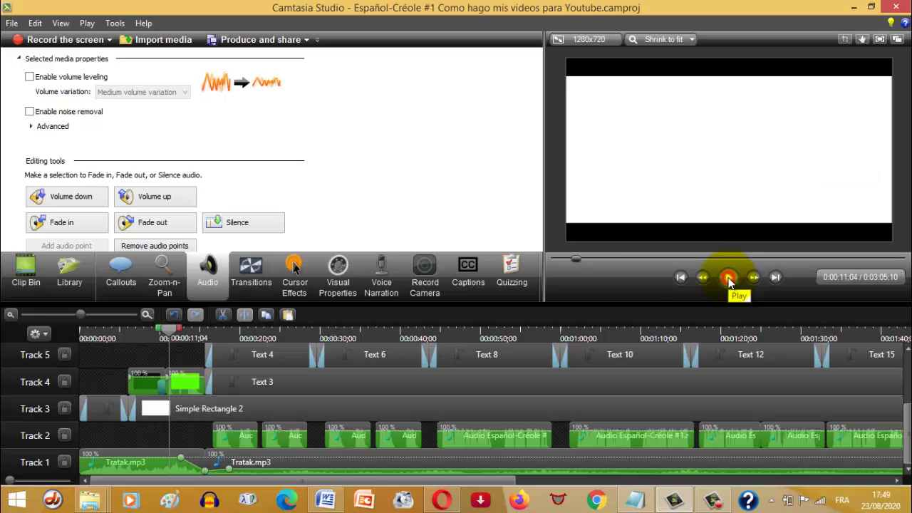
click(728, 279)
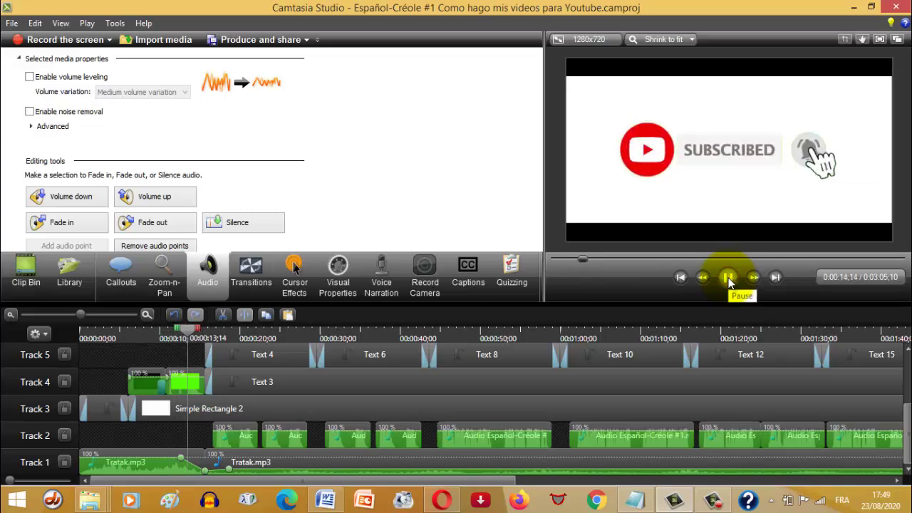
click(728, 280)
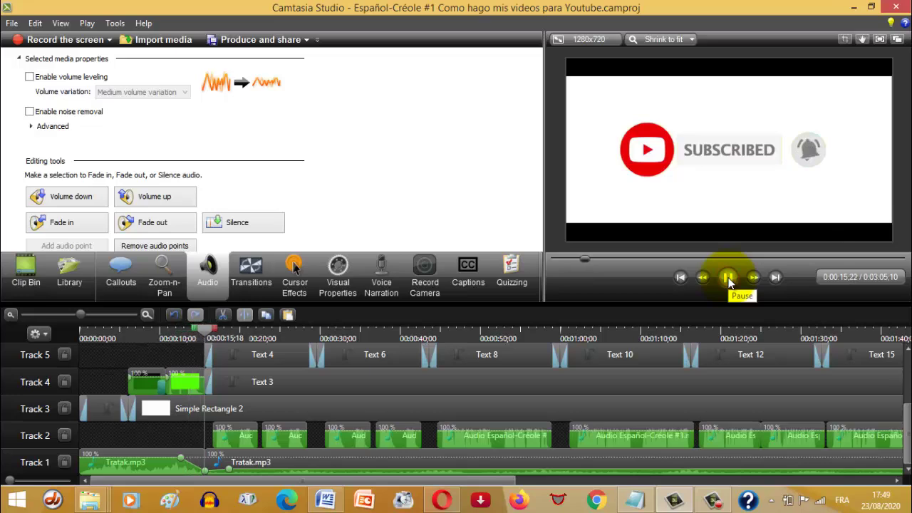
Continue playback through the bilingual captions from Text 4 to Text 15, checking their voice audio and transitions
click(728, 279)
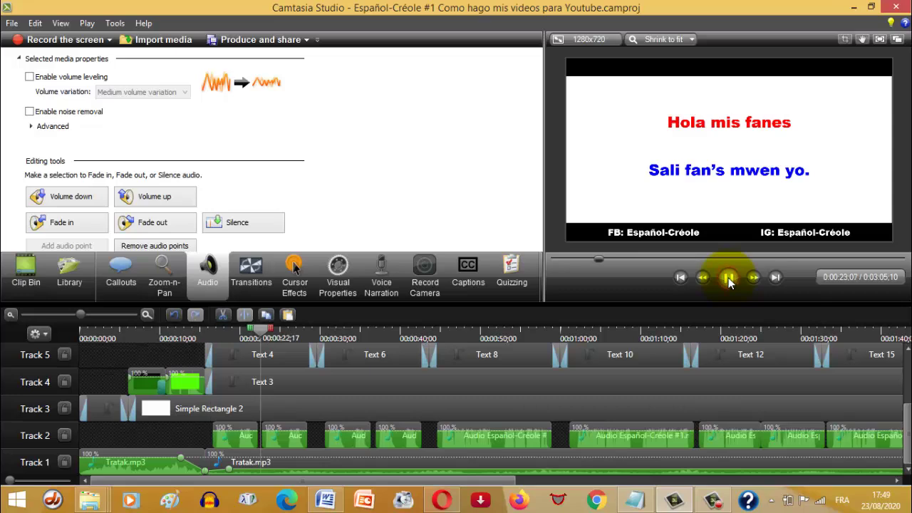
click(728, 278)
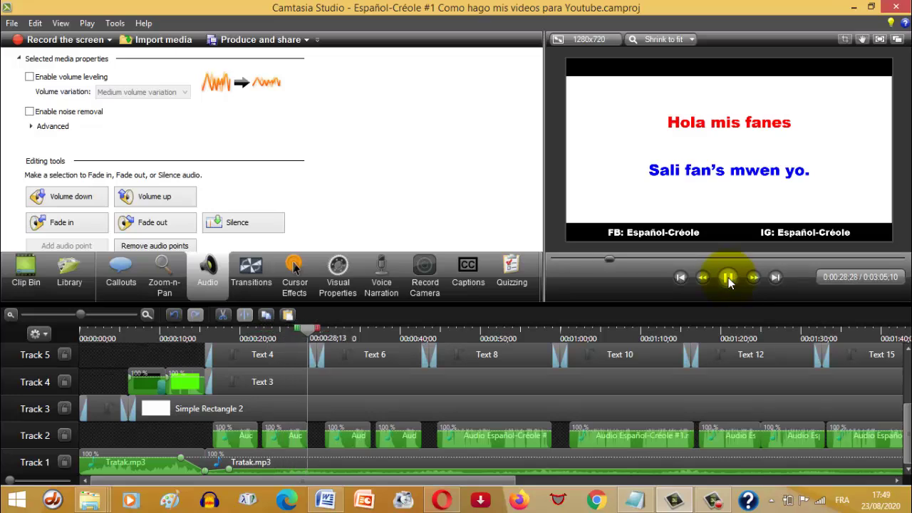
click(728, 278)
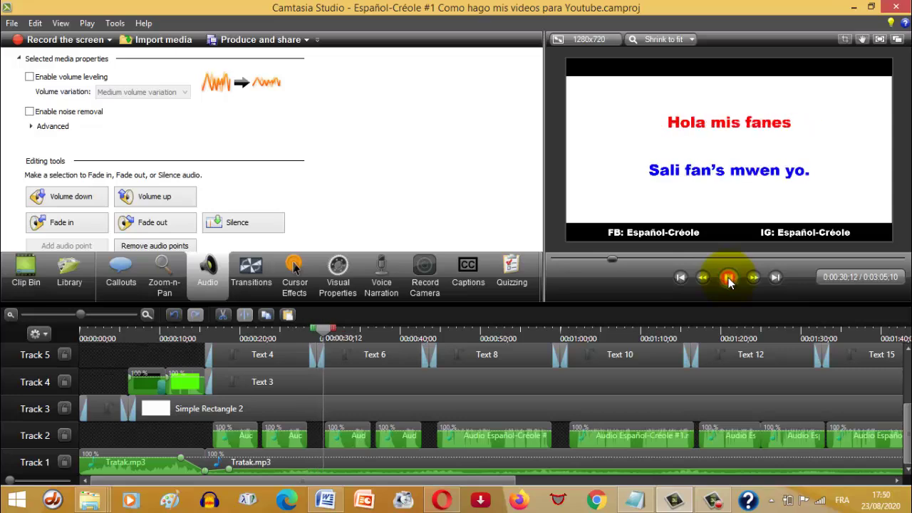
click(728, 280)
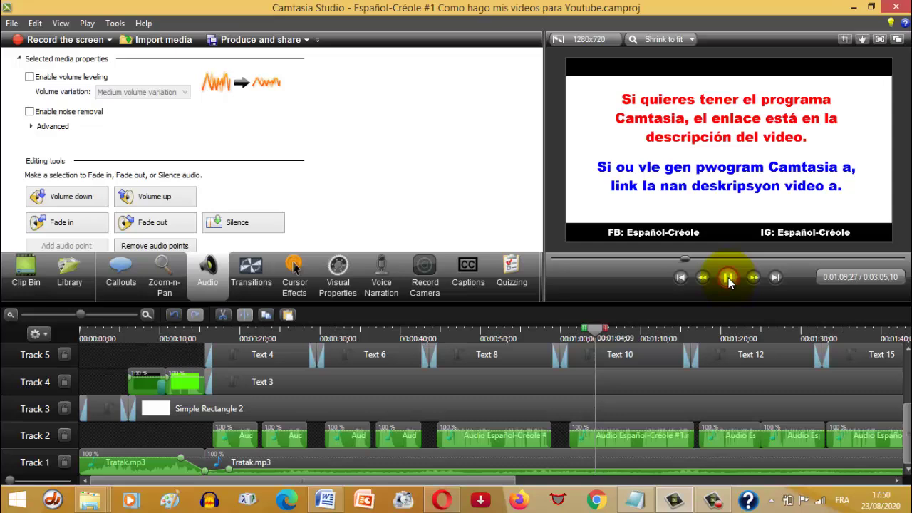
click(728, 278)
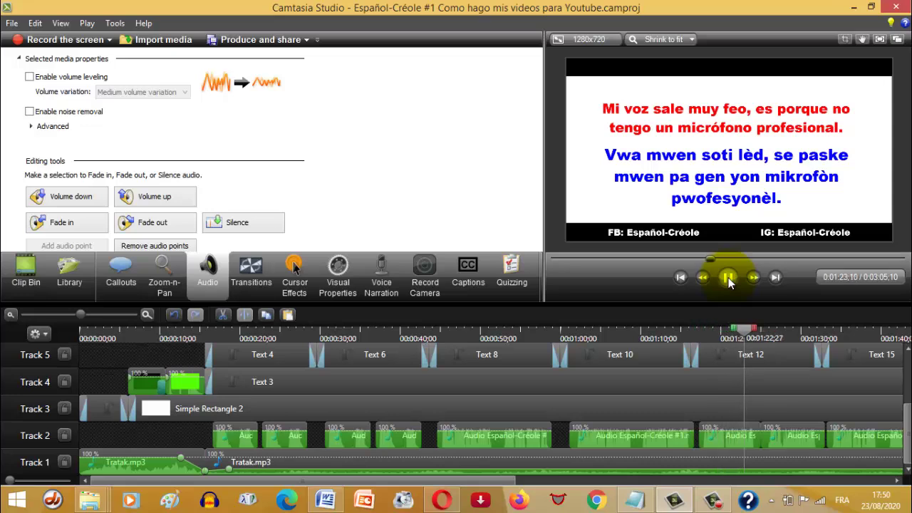
click(728, 280)
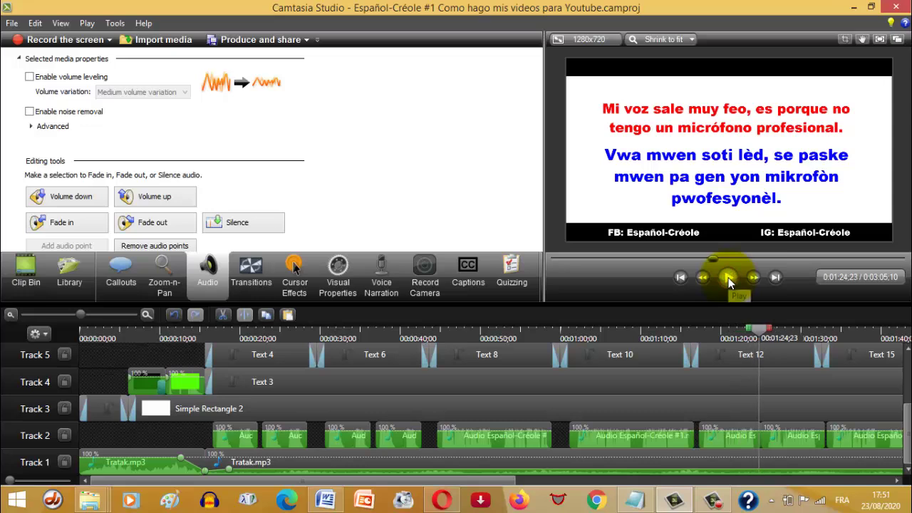
click(728, 279)
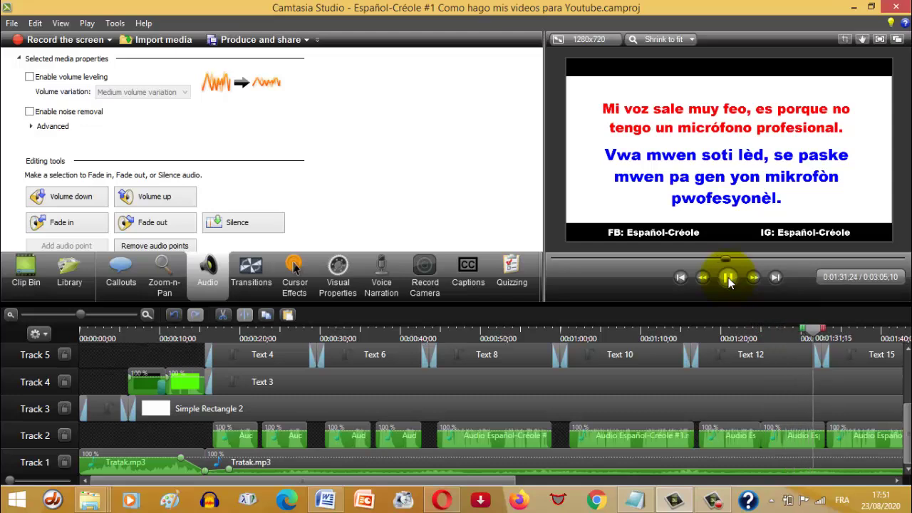
click(728, 277)
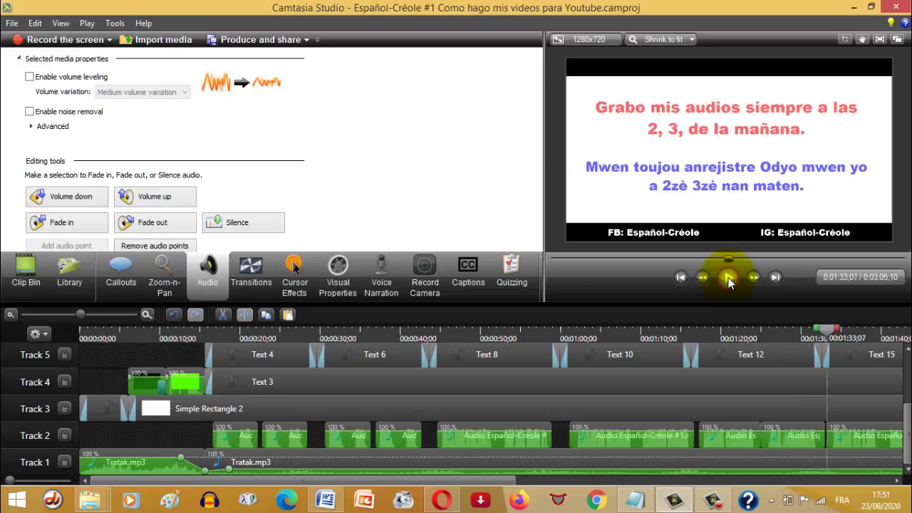
click(728, 278)
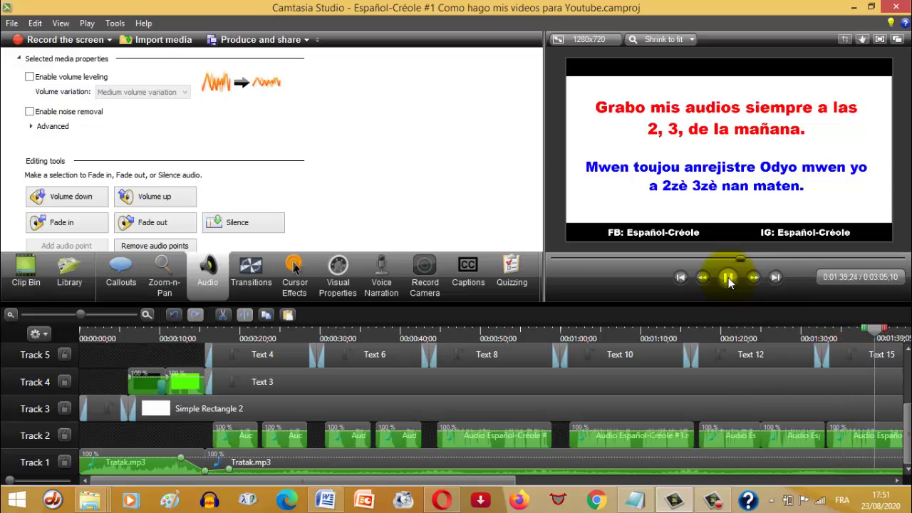
click(727, 279)
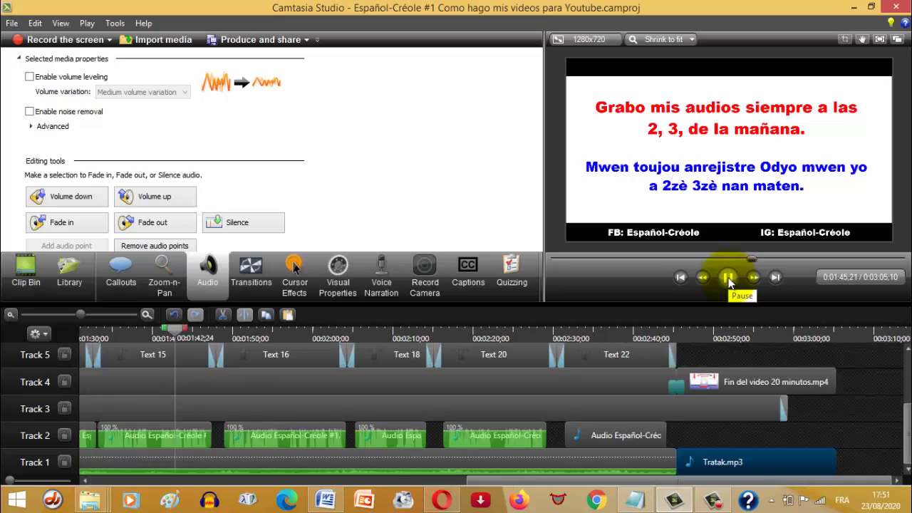
click(728, 279)
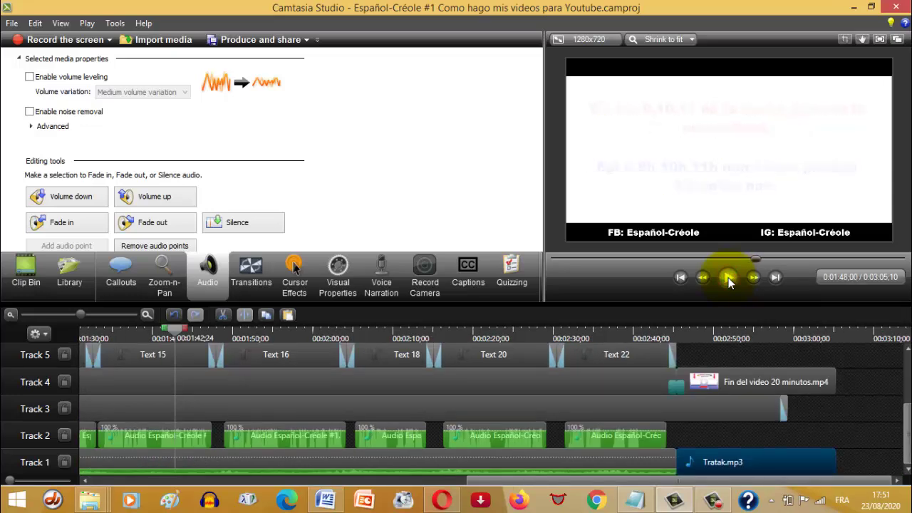
Play the remaining captions from Text 16 to Text 22 and check how they pass into the end screen
click(728, 278)
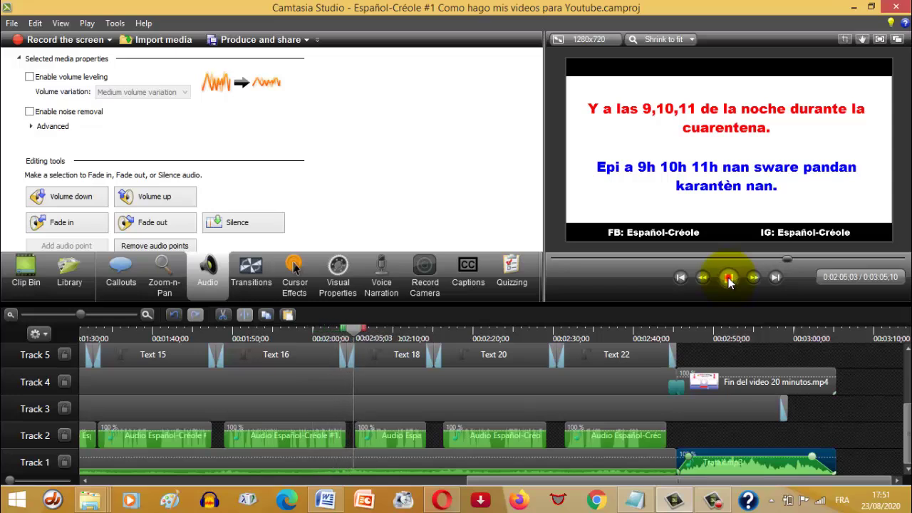
click(728, 279)
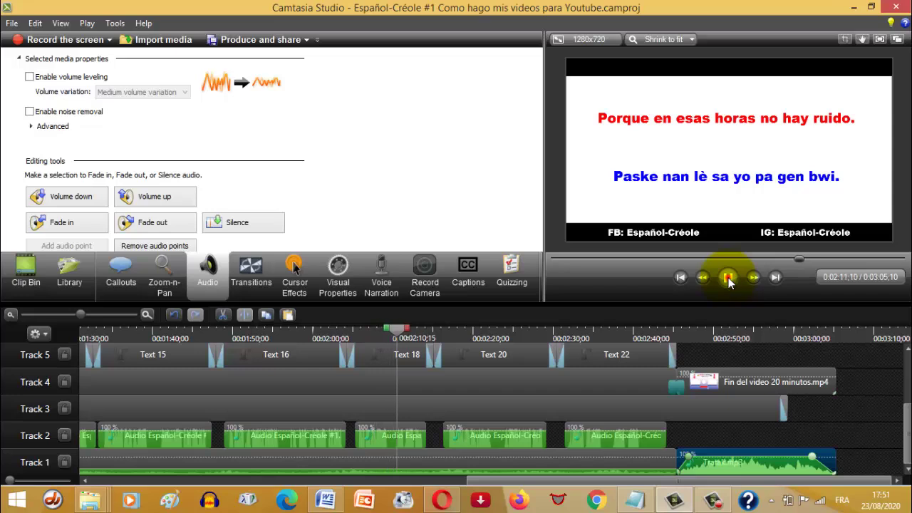
click(728, 280)
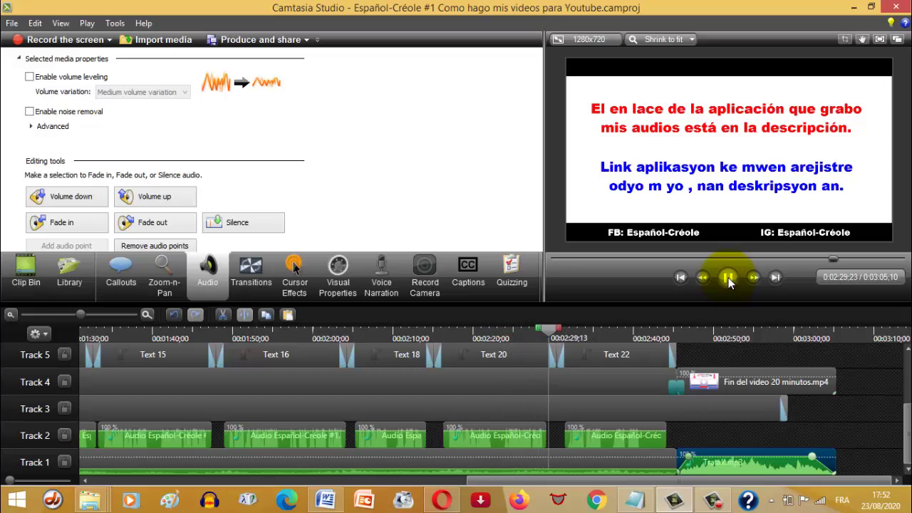
click(728, 279)
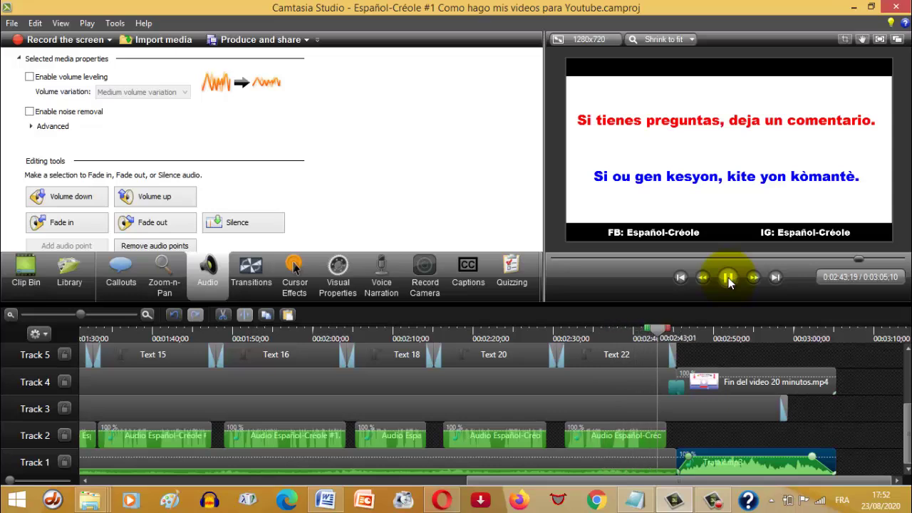
click(727, 278)
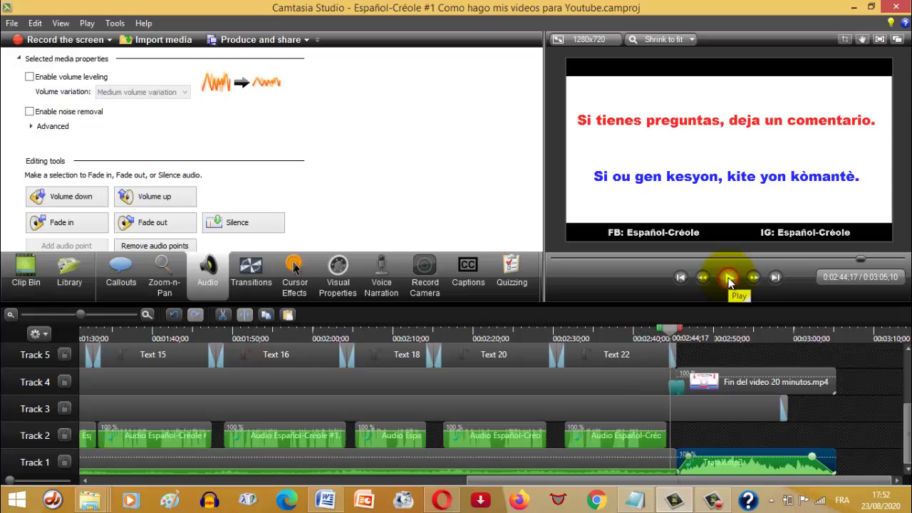
click(727, 278)
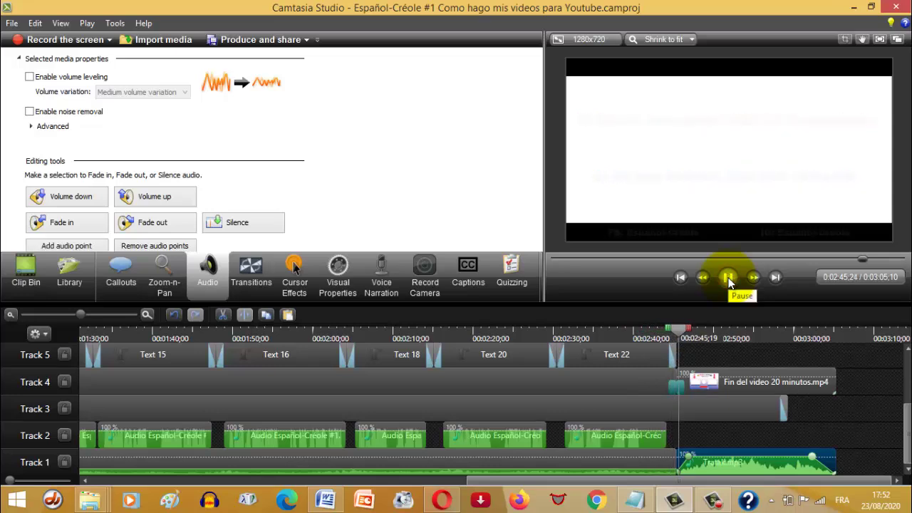
click(727, 278)
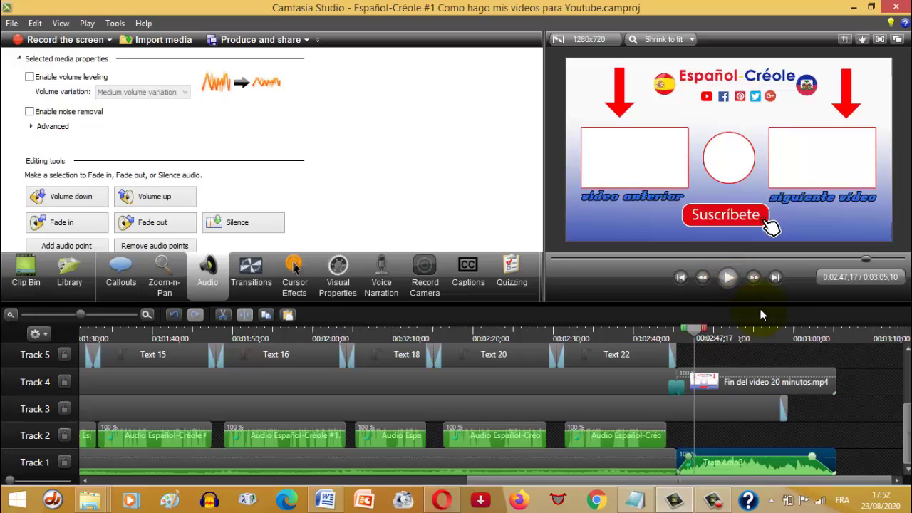
Move Fin del video 20 minutos.mp4 up to Track 5 and extend Text 3 on Track 4 under it, ending shortly before Simple Rectangle 2
click(728, 384)
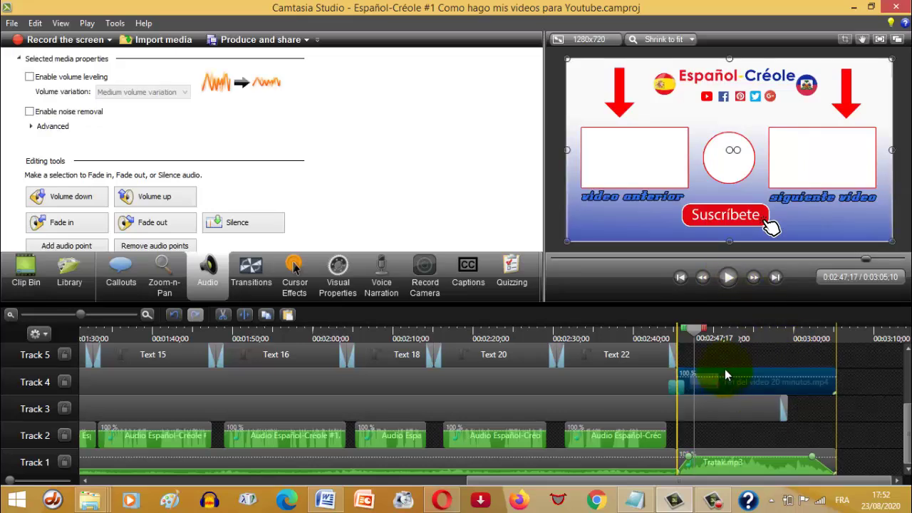
drag(723, 374, 723, 361)
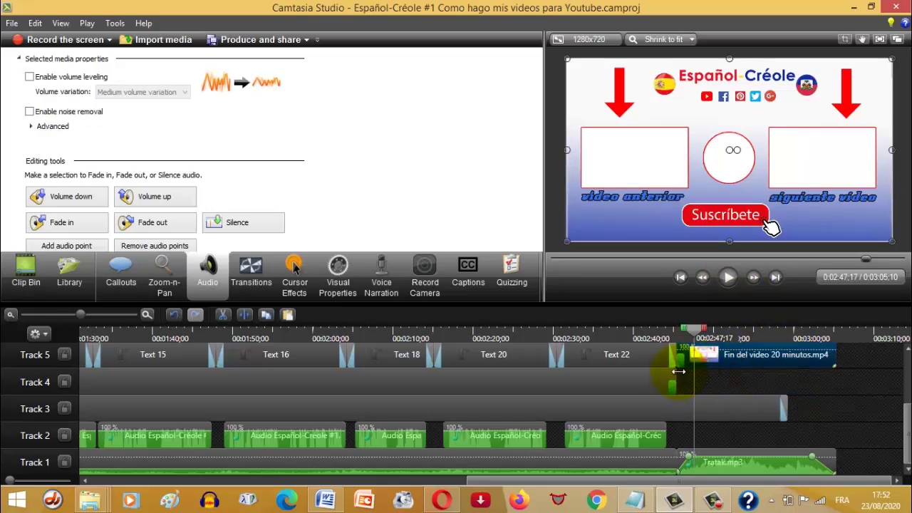
click(702, 372)
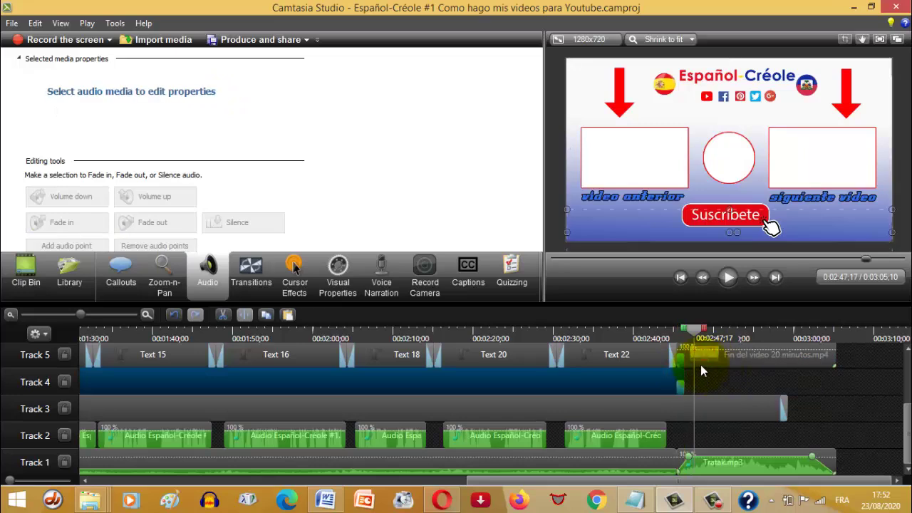
drag(683, 383, 763, 383)
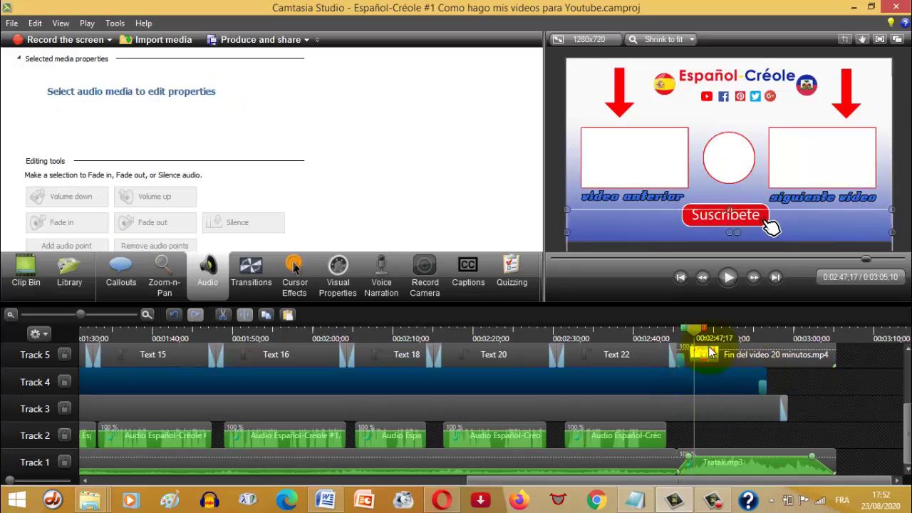
Play back from just before the end screen to check its transition over the extended Text 3 footer
click(676, 333)
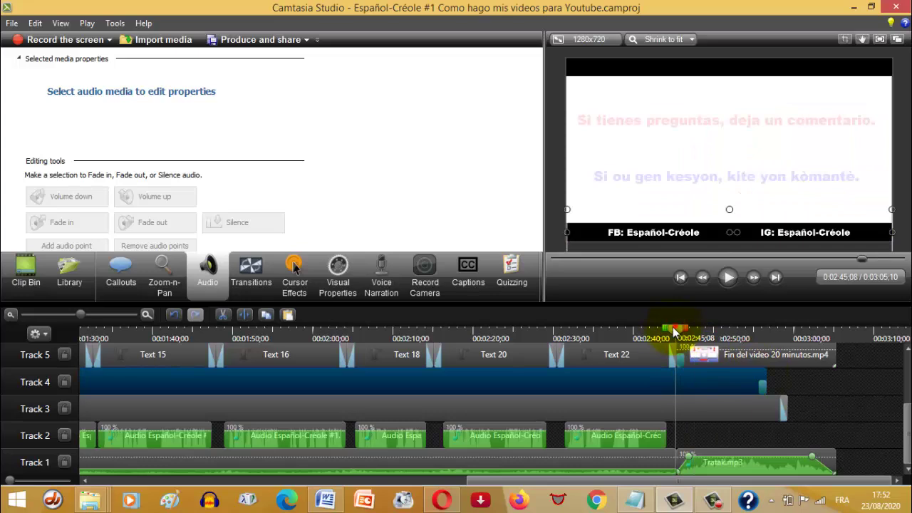
click(670, 334)
click(727, 278)
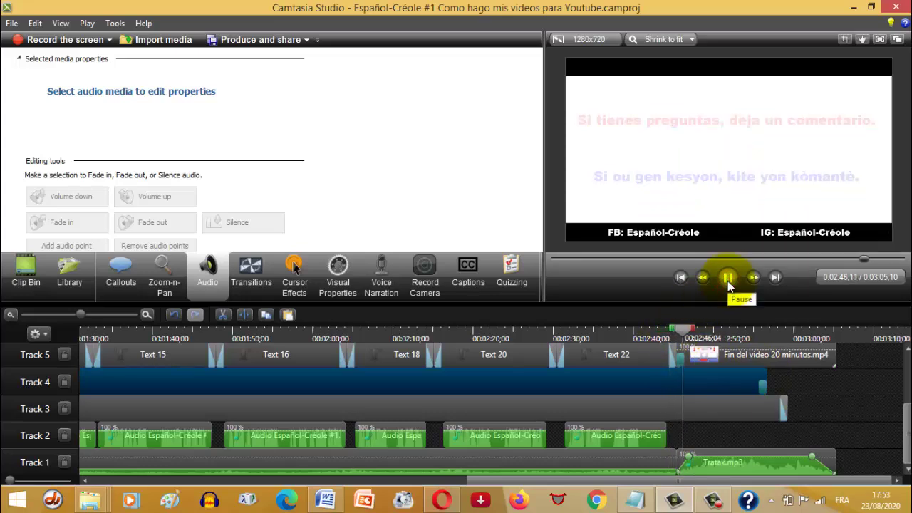
click(727, 280)
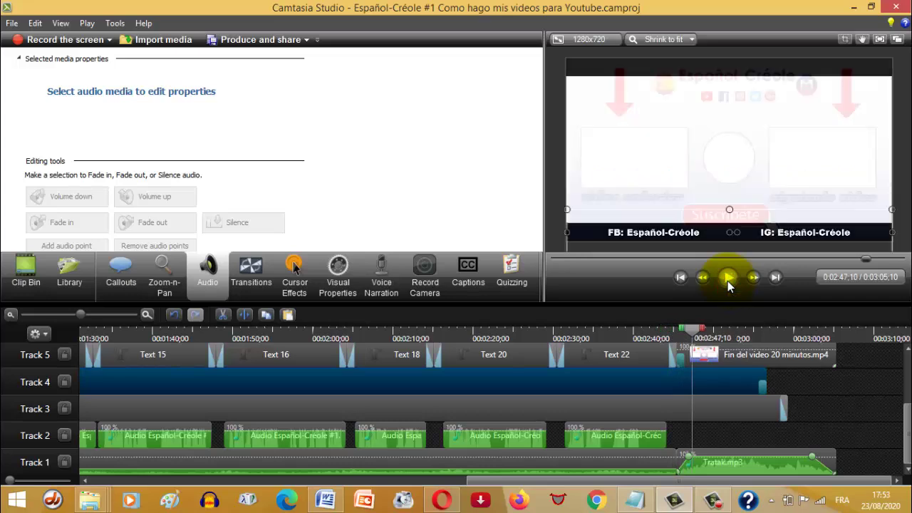
click(727, 281)
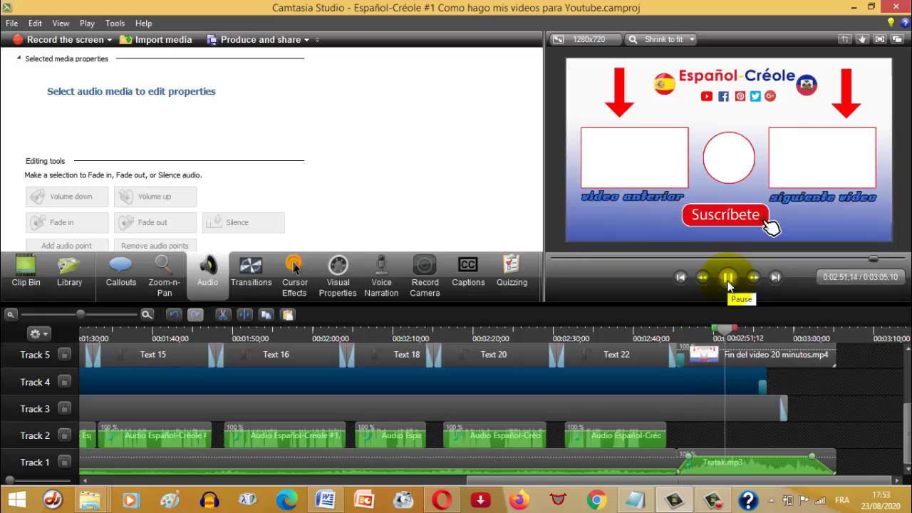
click(728, 279)
click(727, 280)
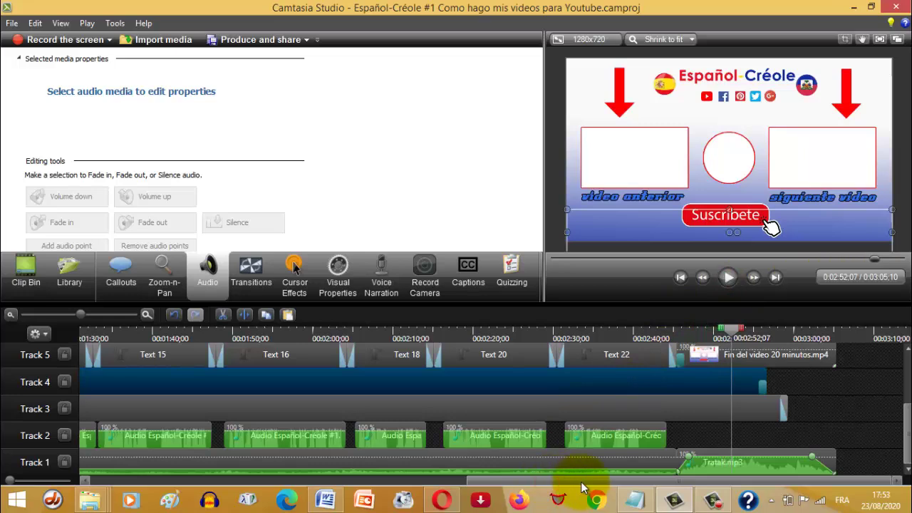
Play the very end of the timeline, return the playhead to about 0:00:35, and save the project
click(832, 333)
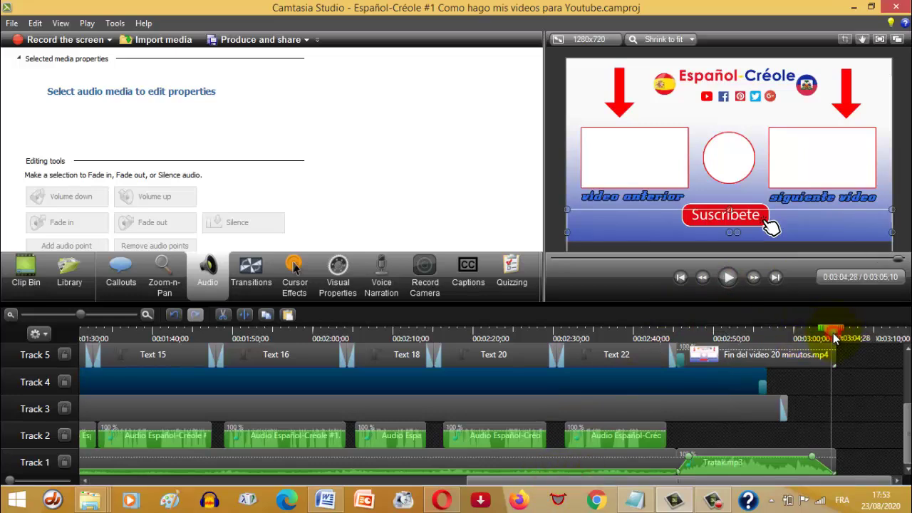
key(space)
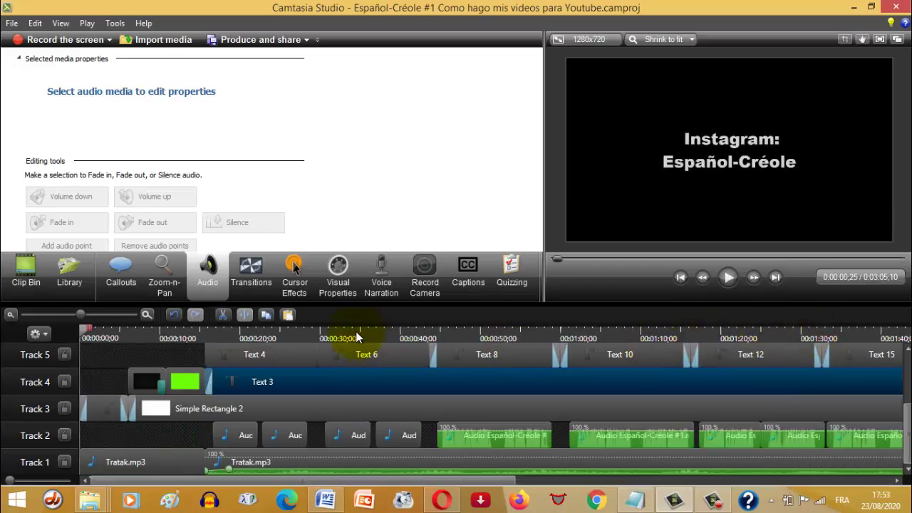
click(361, 330)
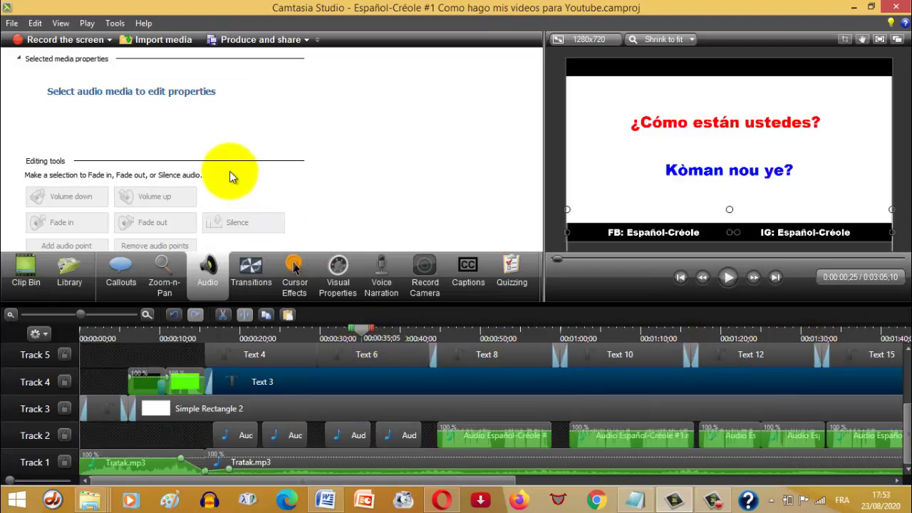
click(11, 24)
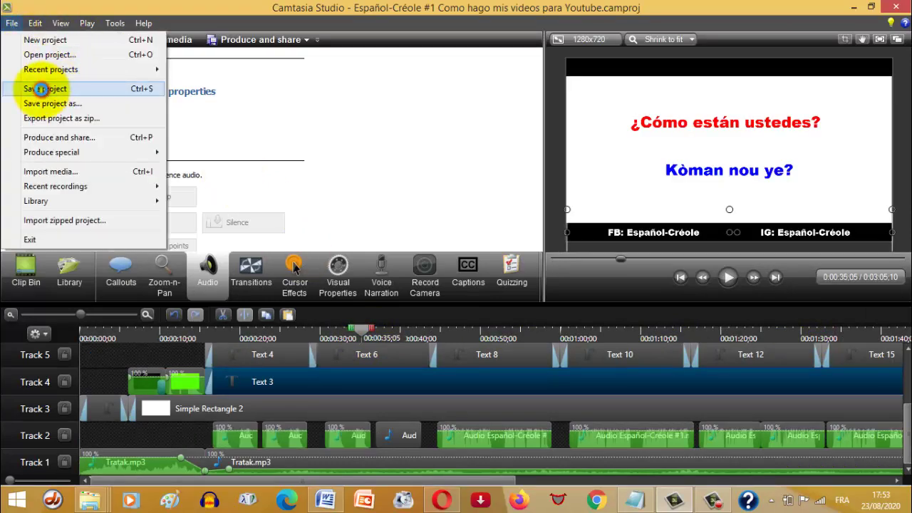
click(44, 90)
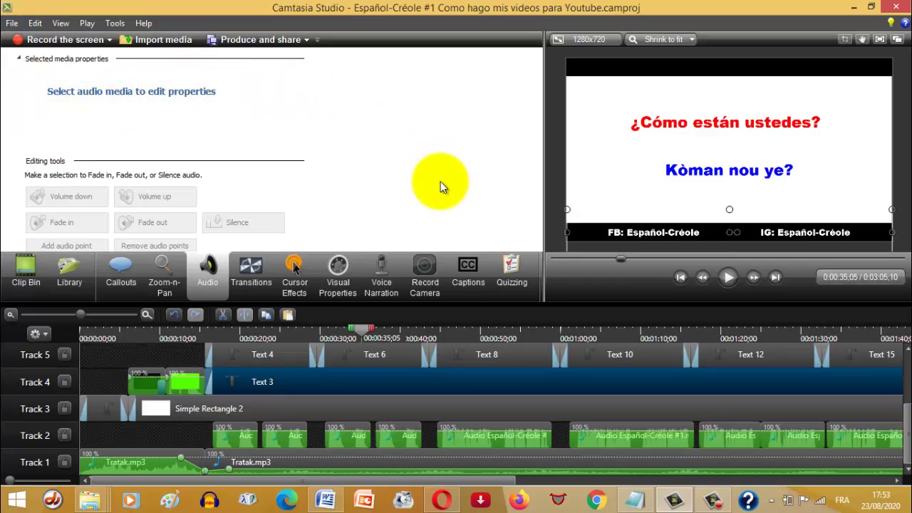
Start producing the video with the MP4 only (up to 720p) preset and continue to the file name and folder settings
click(403, 334)
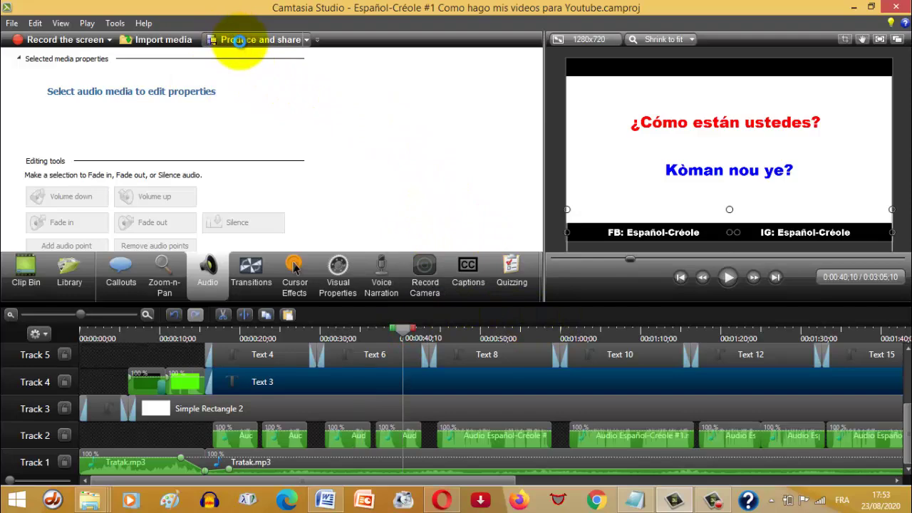
click(239, 41)
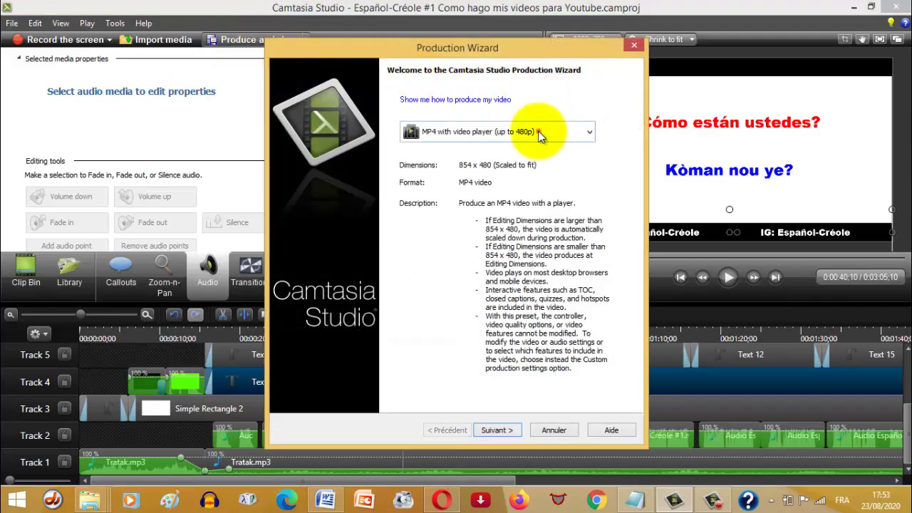
click(492, 132)
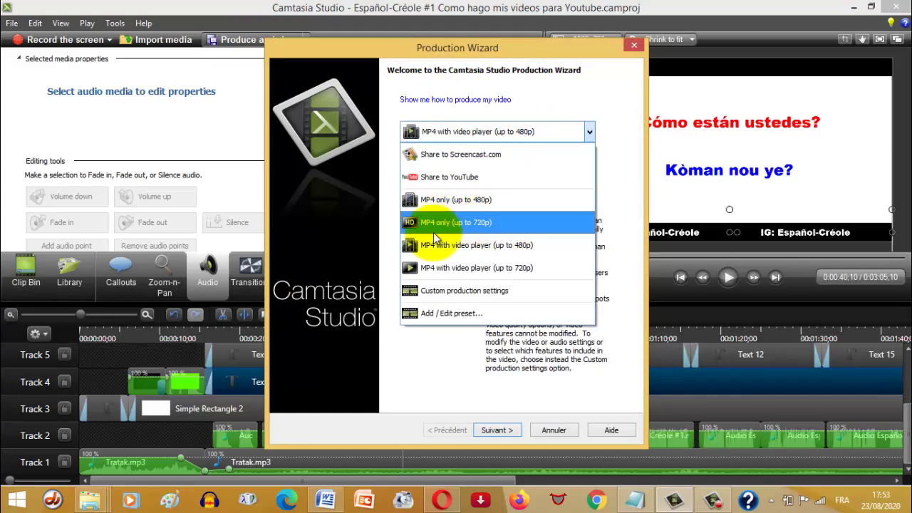
click(444, 222)
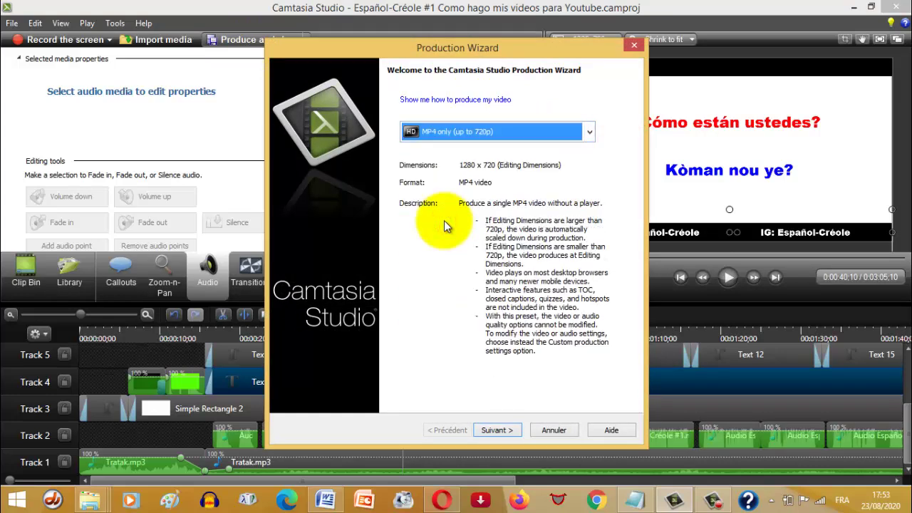
click(497, 430)
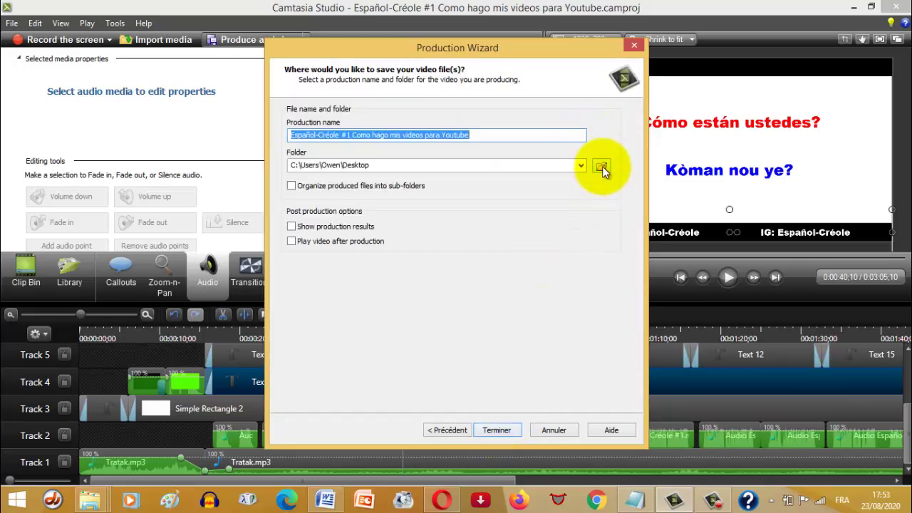
Set the production folder to Desktop\Español-Créole\Video, removing the .mp4 extension from the file name while saving the location
click(601, 166)
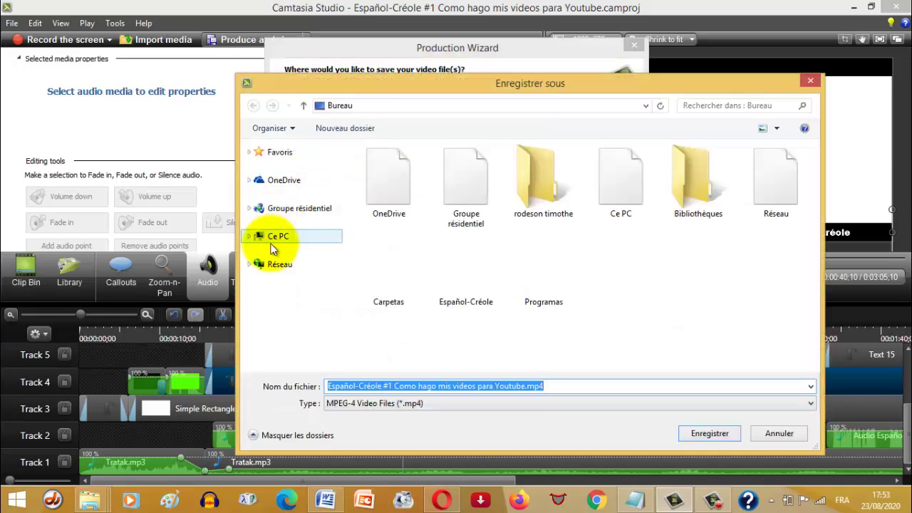
click(279, 255)
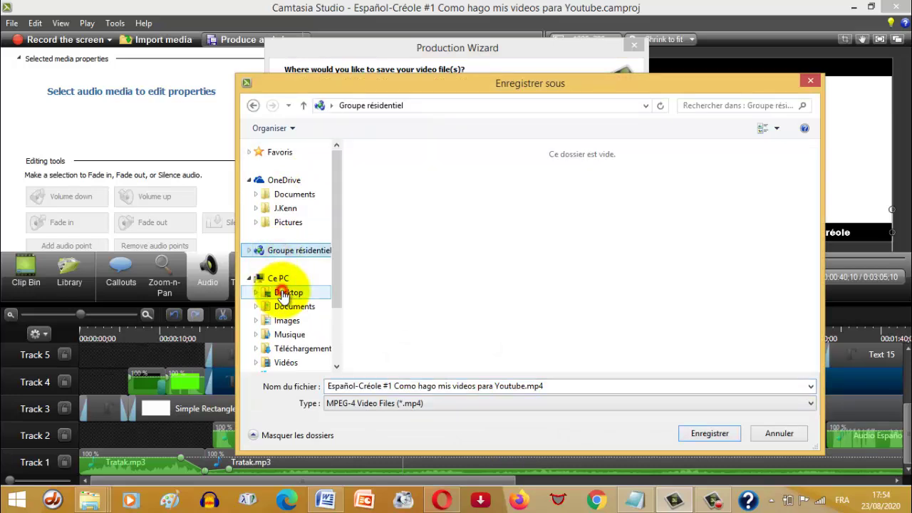
click(284, 292)
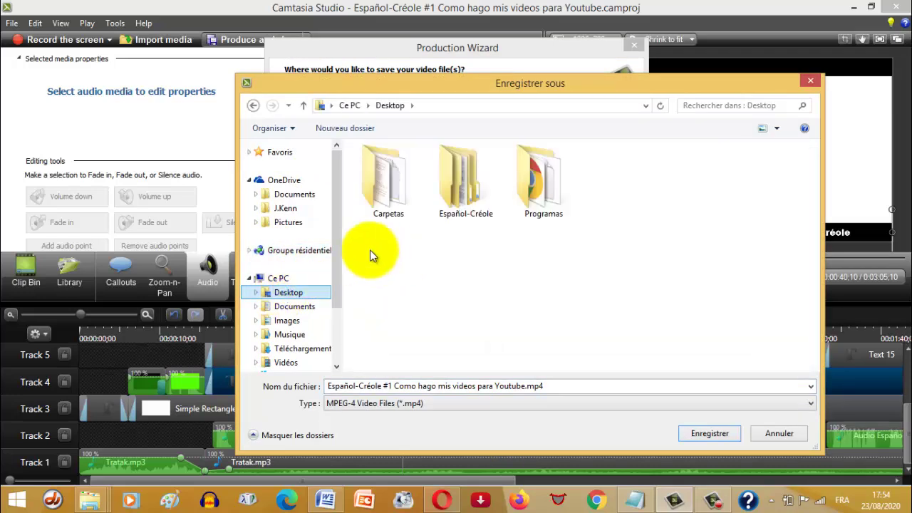
double_click(465, 182)
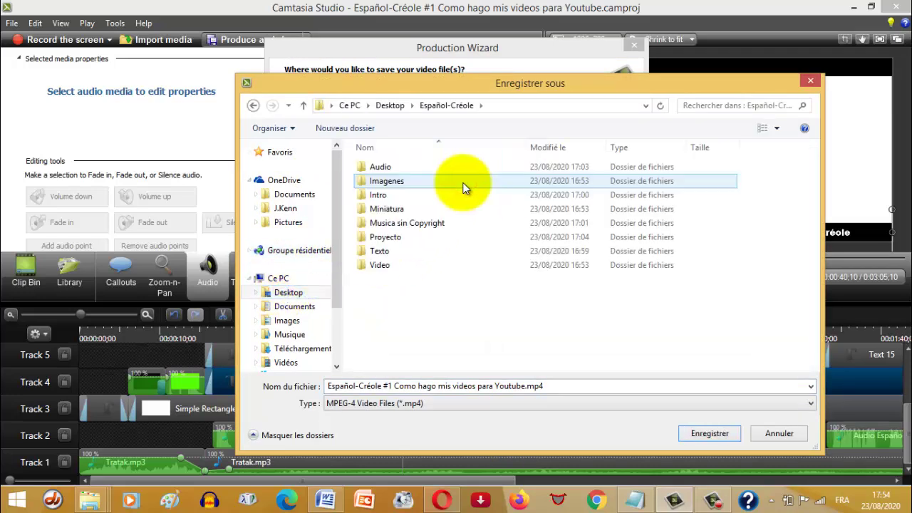
double_click(388, 265)
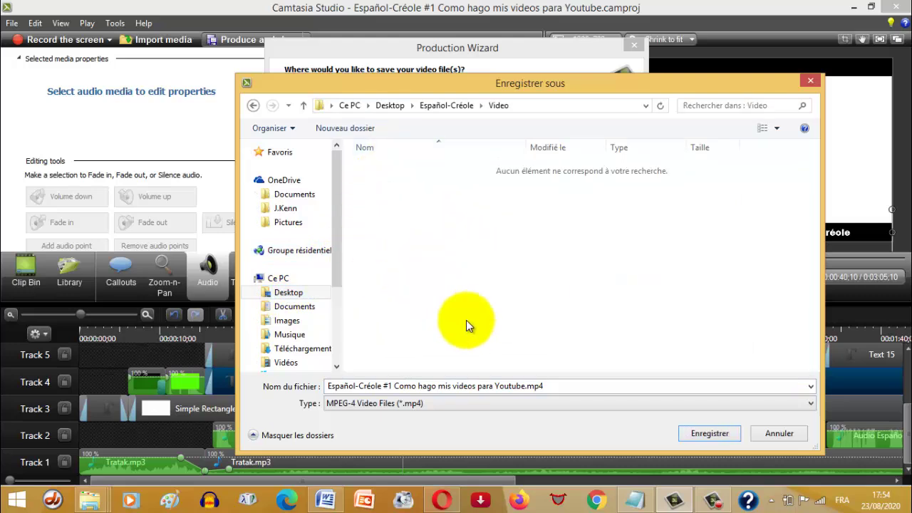
click(556, 384)
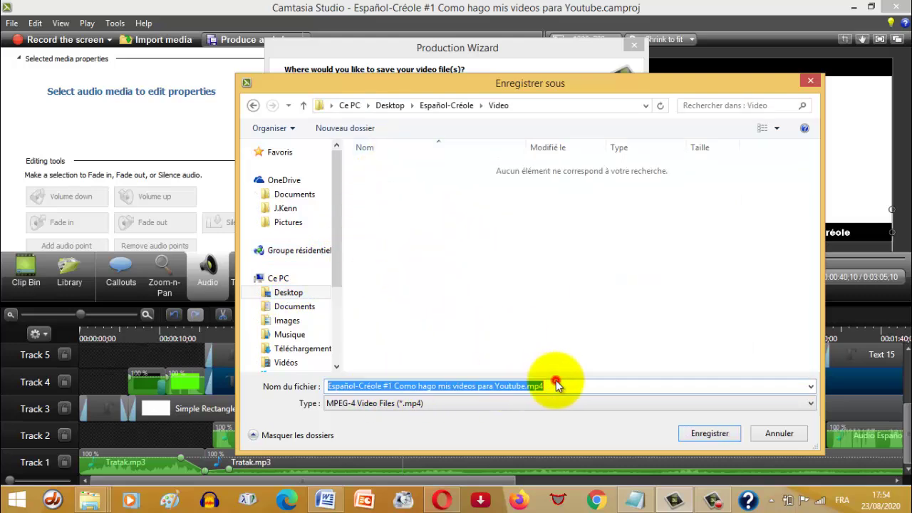
click(556, 385)
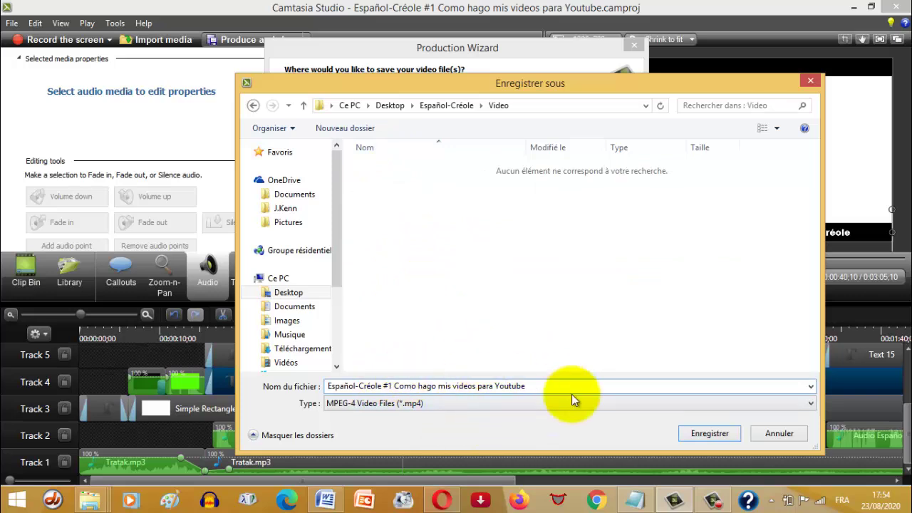
click(701, 432)
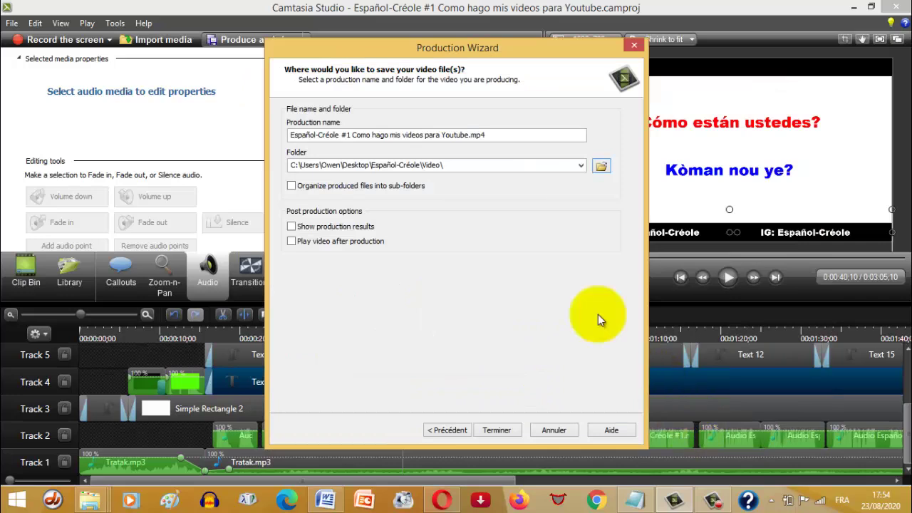
click(291, 185)
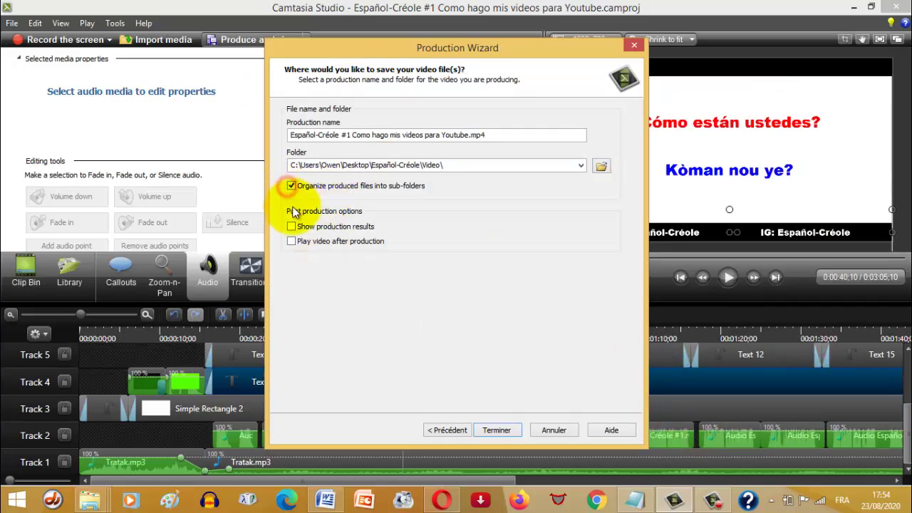
click(291, 226)
click(292, 241)
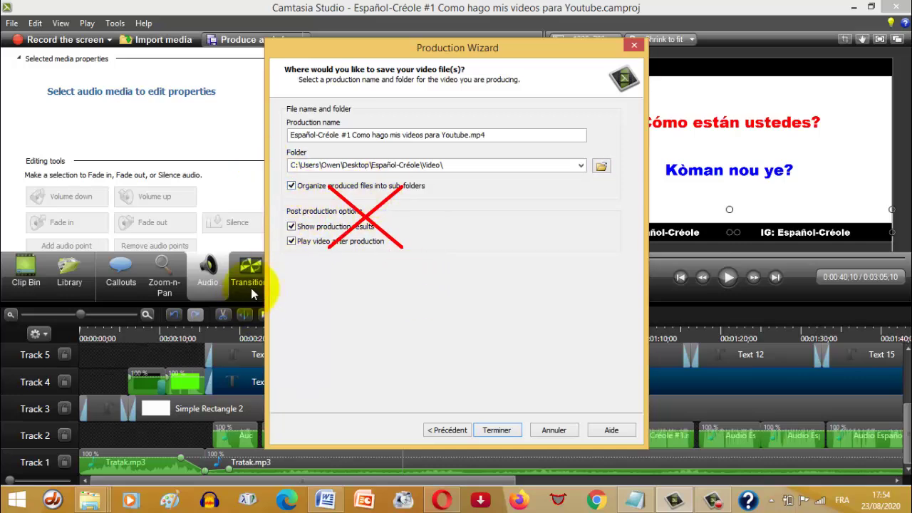
click(292, 185)
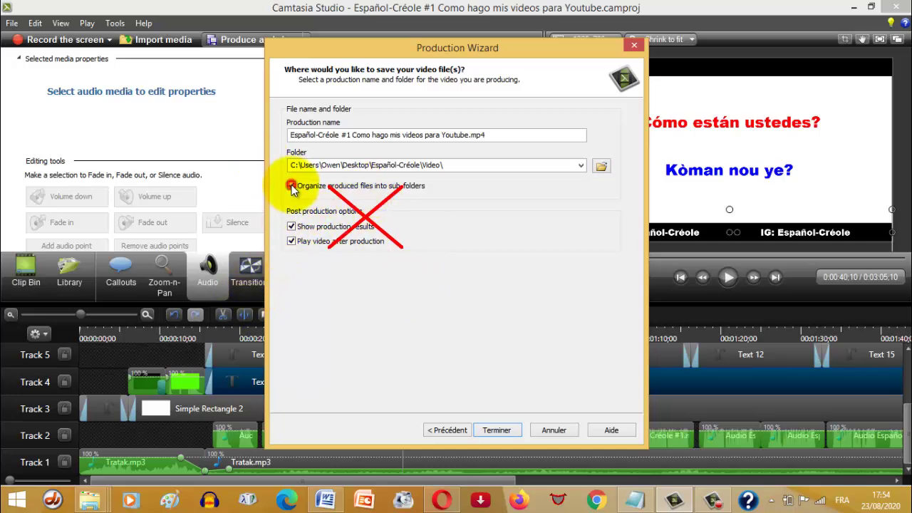
click(291, 226)
click(292, 241)
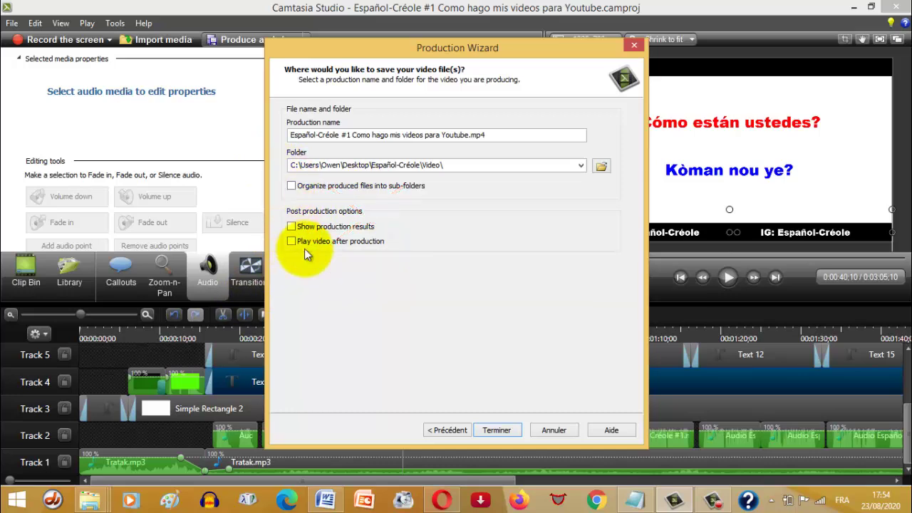
Try to finish the production with the current name, and reselect the Video folder inside Español-Créole as its destination
click(497, 428)
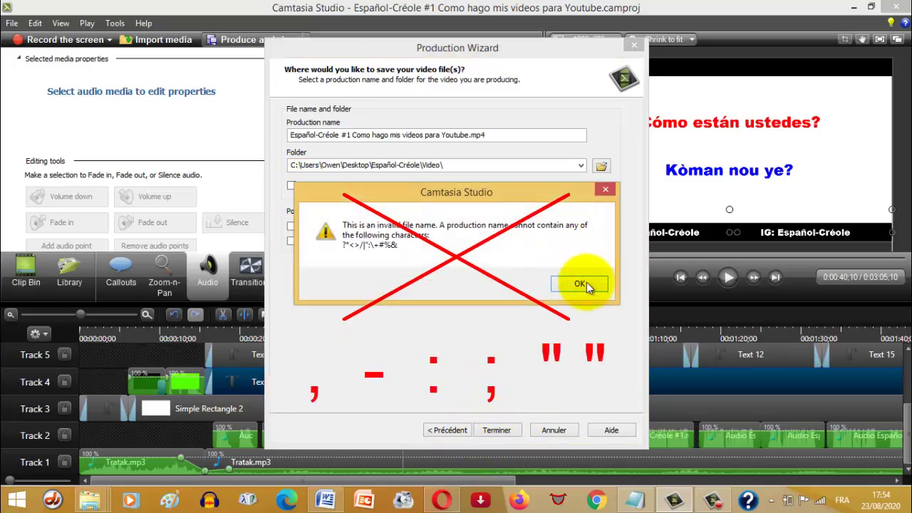
click(586, 283)
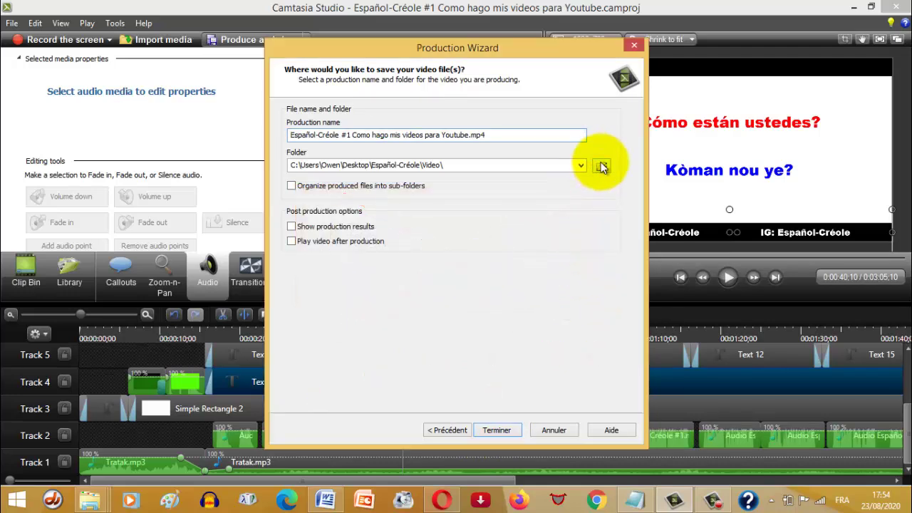
click(602, 166)
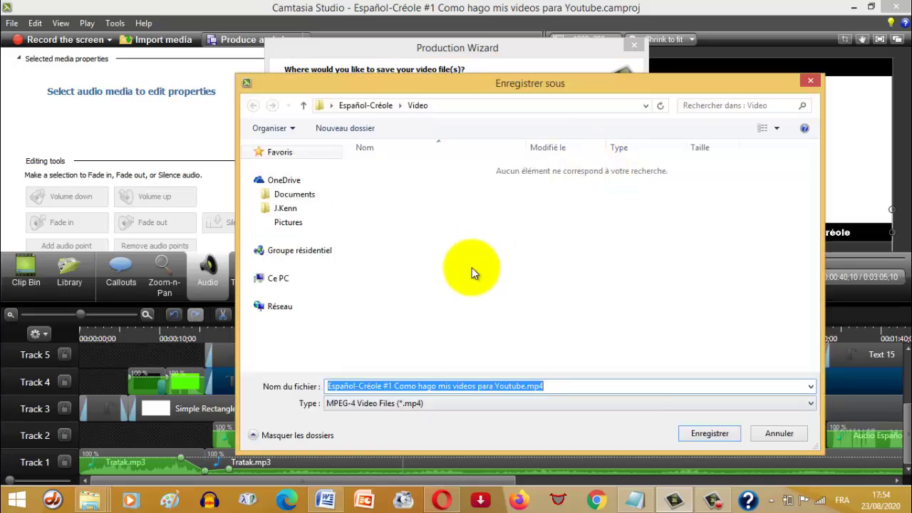
click(374, 105)
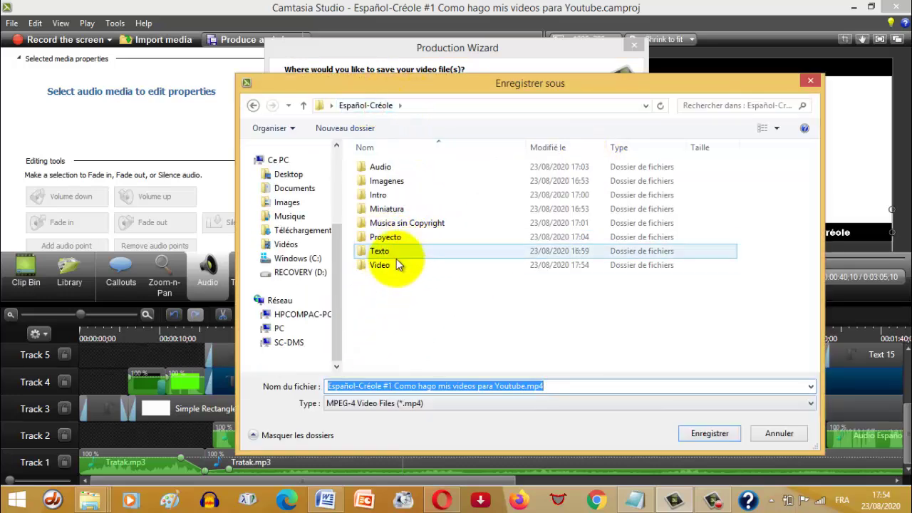
double_click(397, 264)
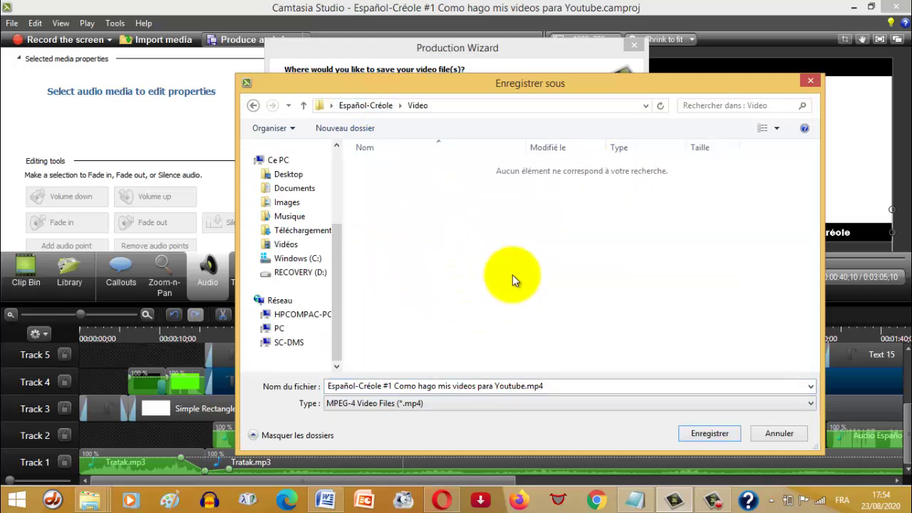
click(712, 434)
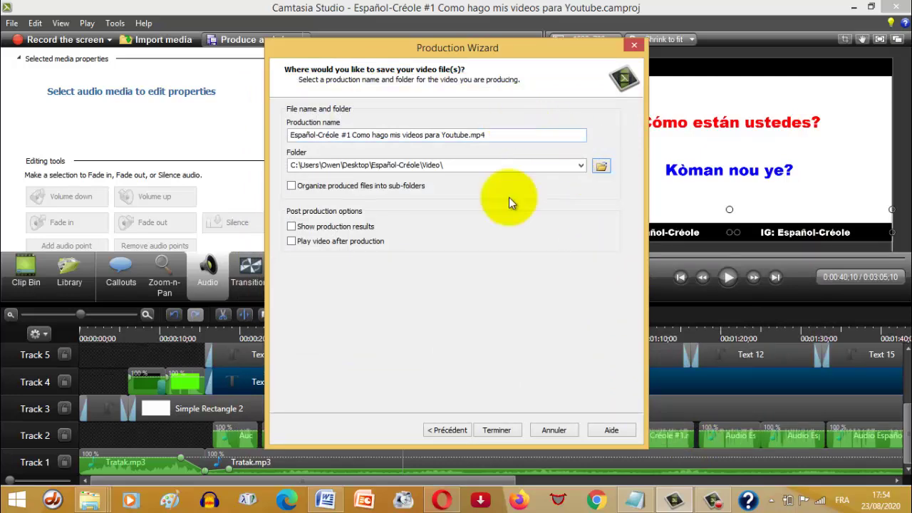
Rename the production as "Español Créole 1 Como hago mis videos para Youtube", without the number sign, hyphen or .mp4 extension
click(346, 134)
key(BackSpace)
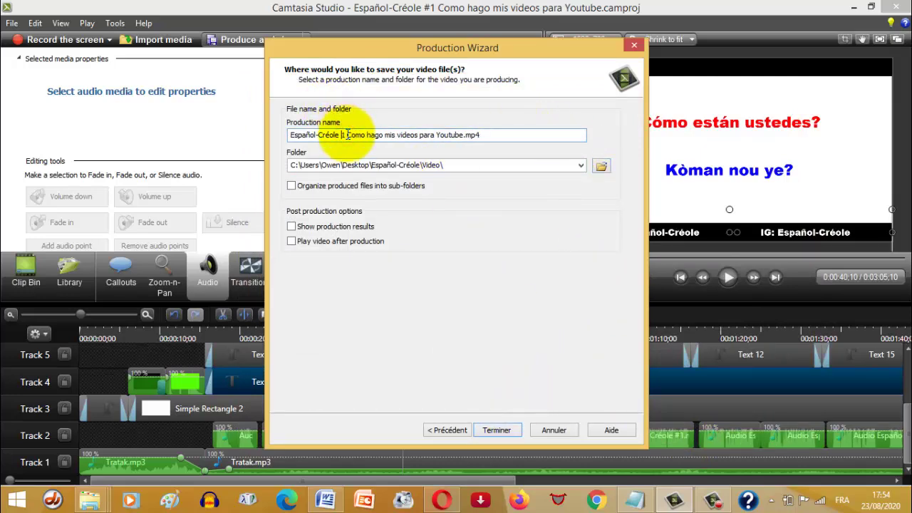
click(320, 135)
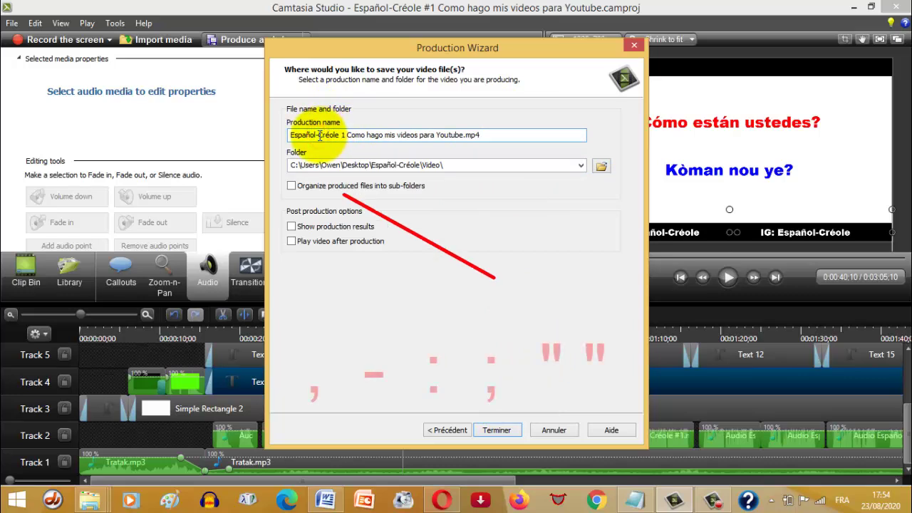
key(BackSpace)
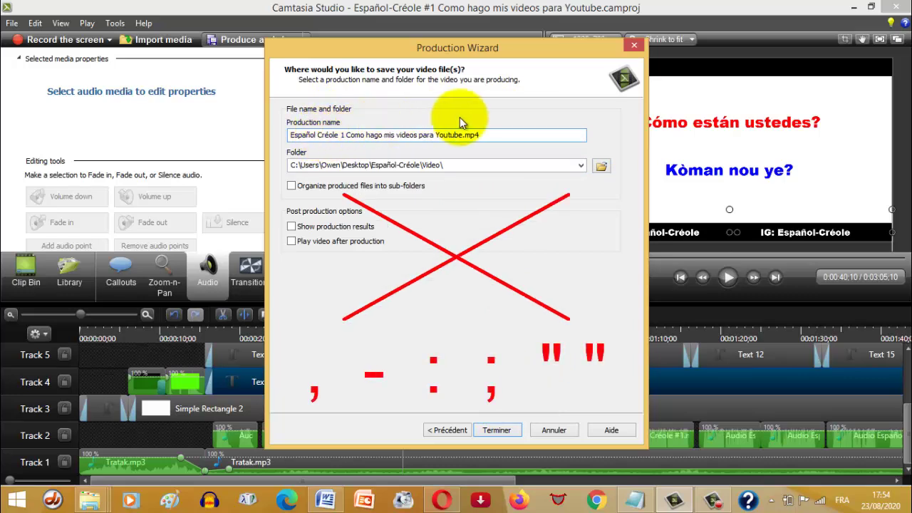
click(495, 137)
key(BackSpace)
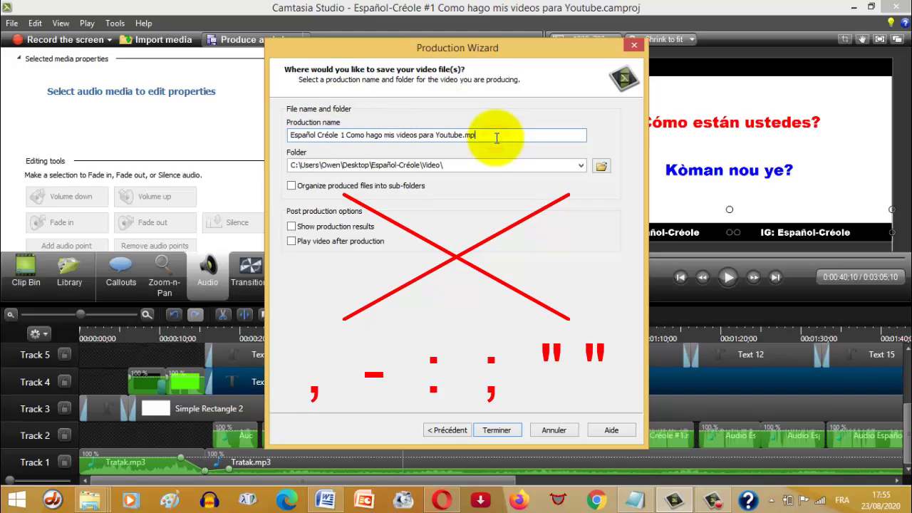
key(BackSpace)
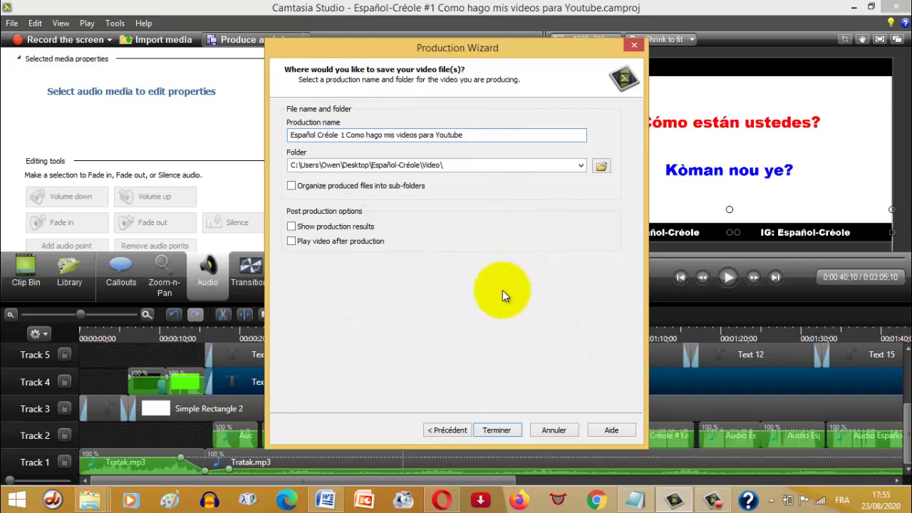
Start rendering the video and minimize the Word document window behind the progress dialog
click(497, 430)
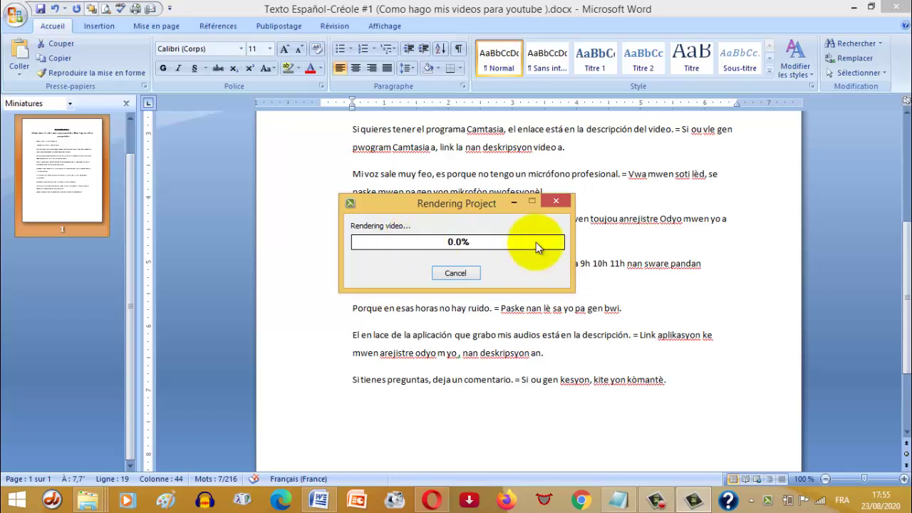
click(852, 7)
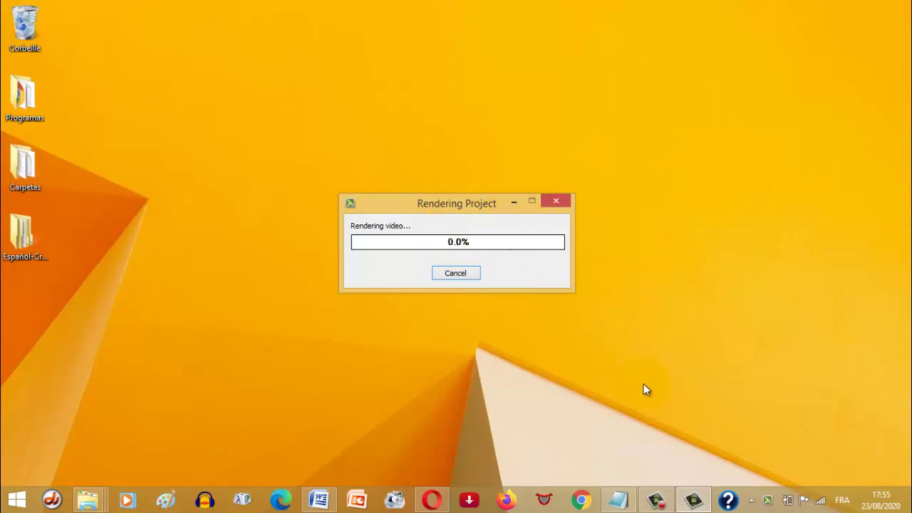
click(693, 501)
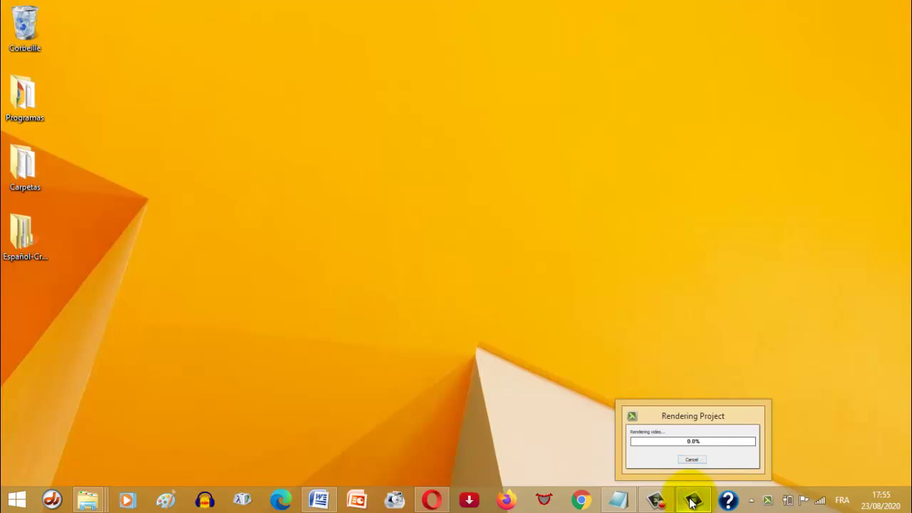
click(693, 502)
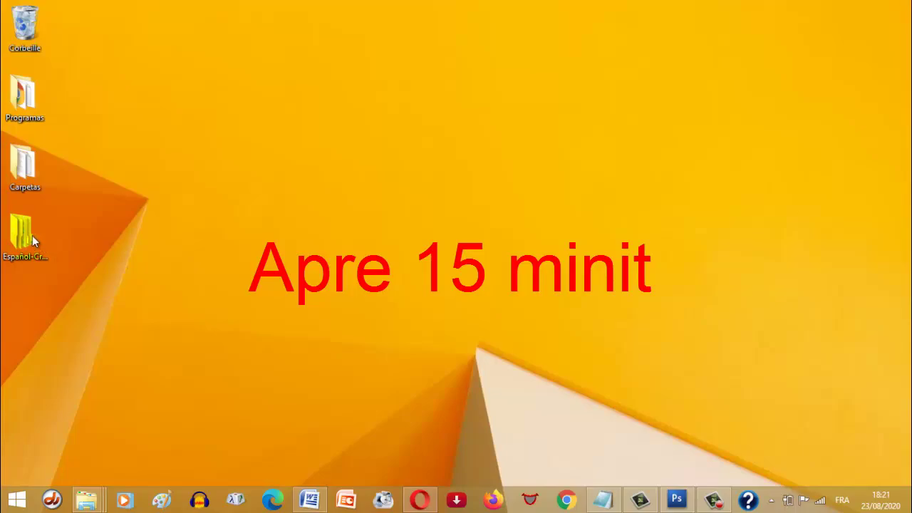
Open the Video folder inside Español-Créole and play "Español Créole 1 Como hago mis videos para Youtube.mp4" in the media player
double_click(24, 235)
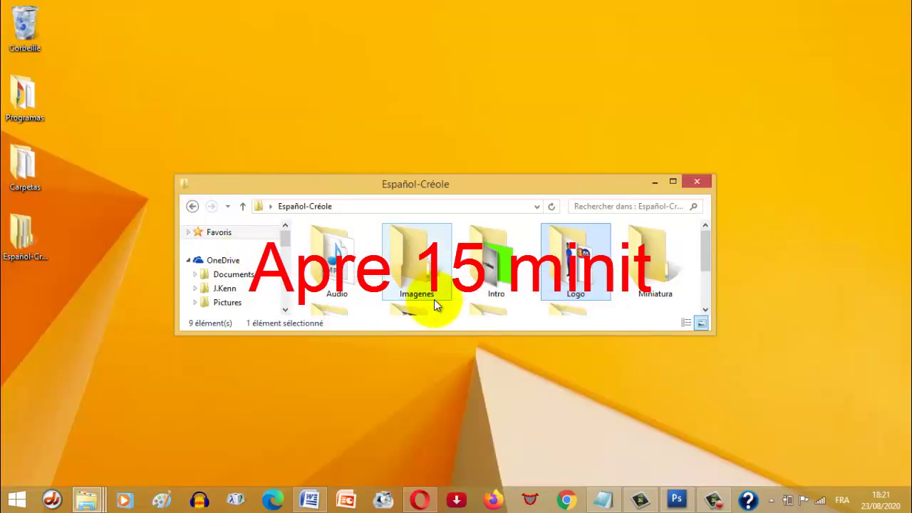
click(672, 183)
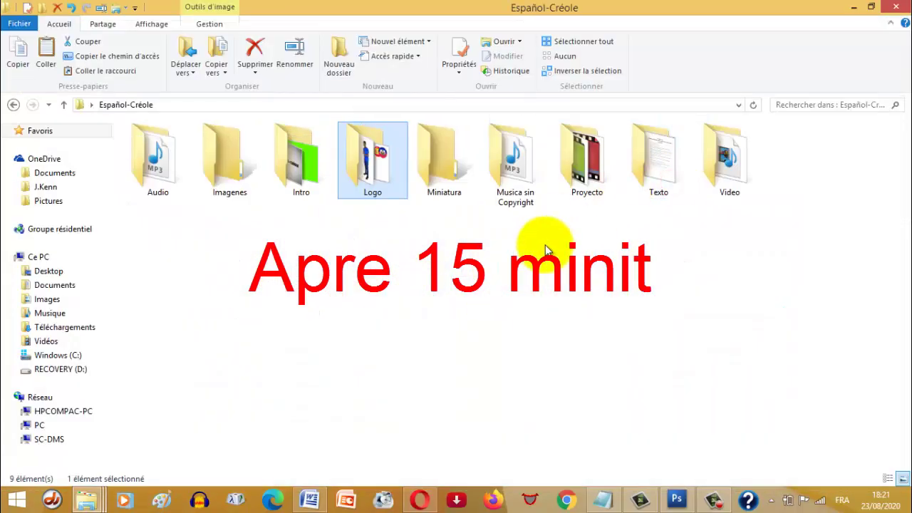
double_click(728, 161)
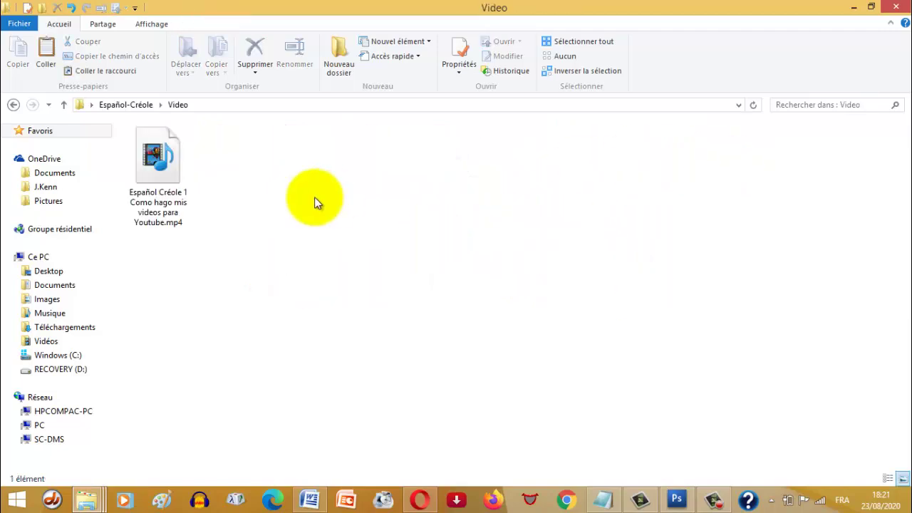
click(159, 172)
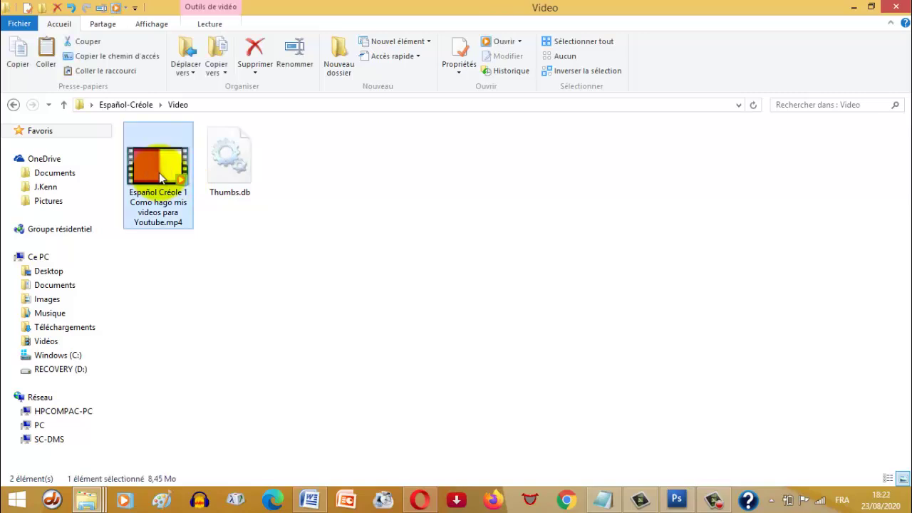
right_click(159, 173)
click(179, 118)
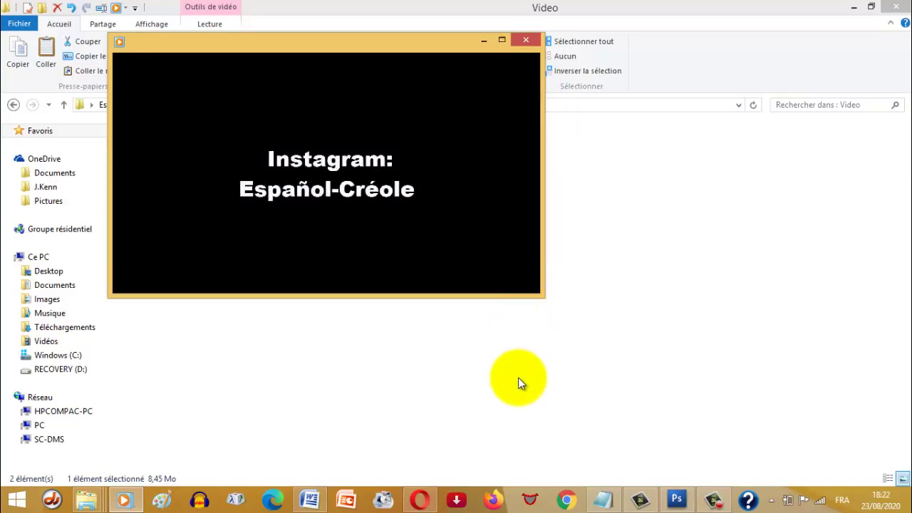
Review the produced video with the volume raised, viewing it maximized and full screen before restoring the player window
click(354, 49)
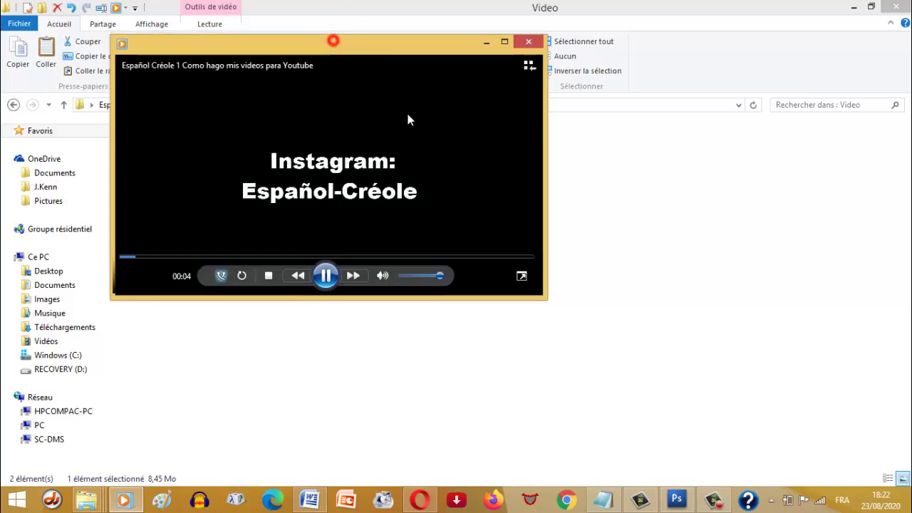
drag(335, 45, 358, 133)
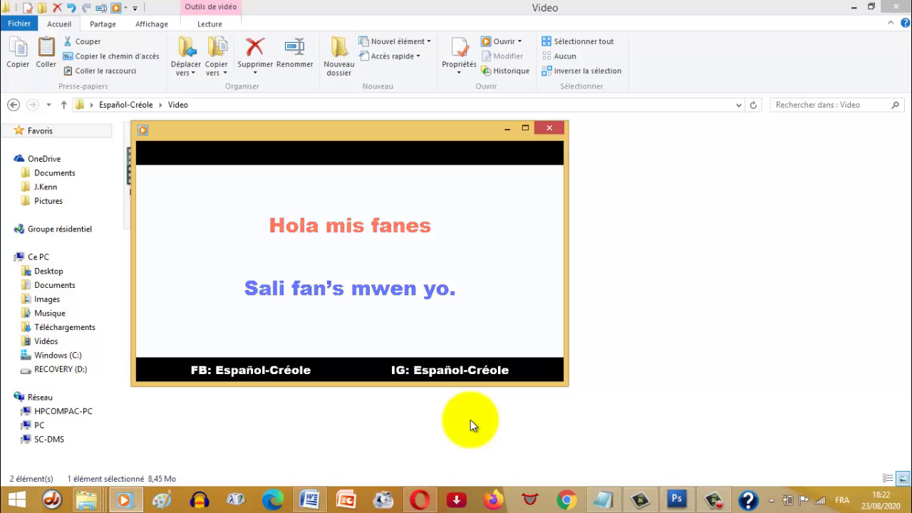
key(XF86AudioRaiseVolume)
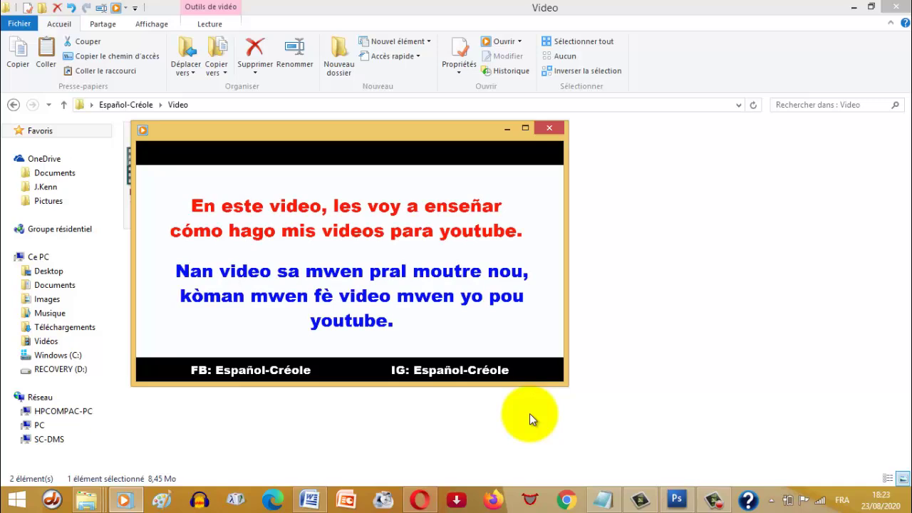
click(525, 128)
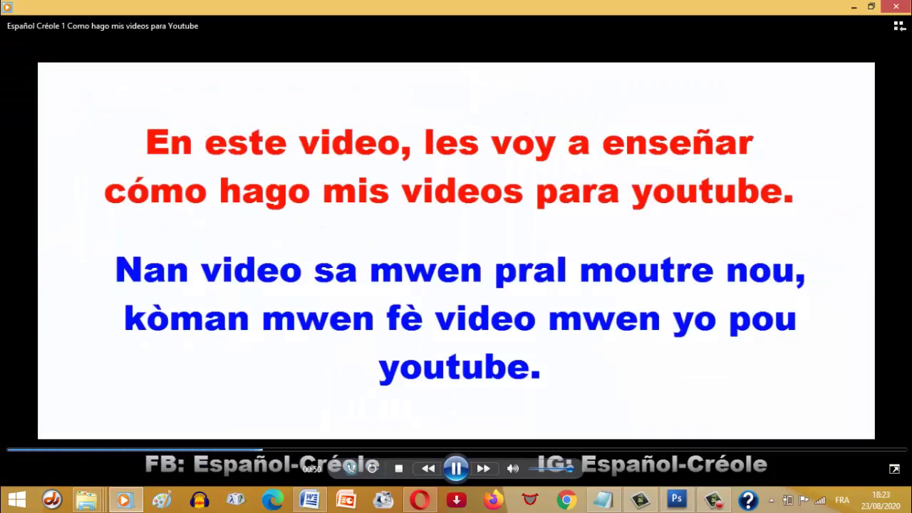
click(891, 469)
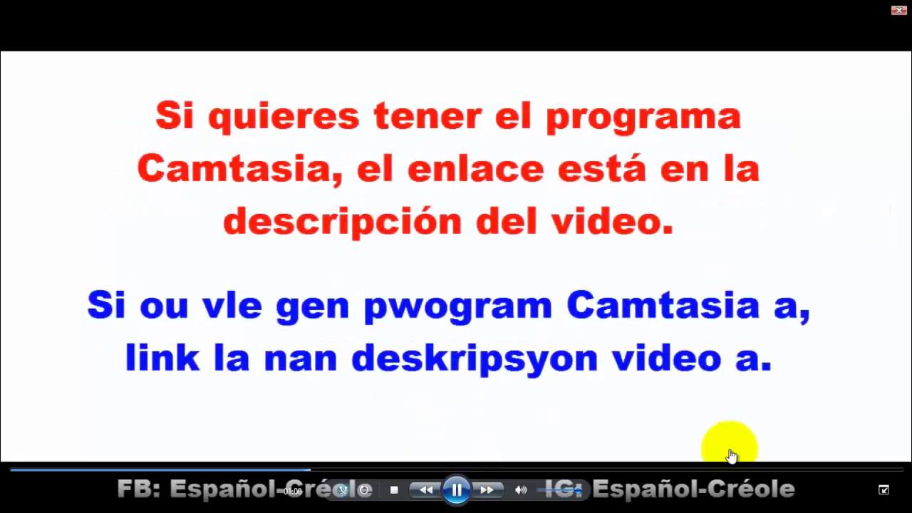
click(883, 491)
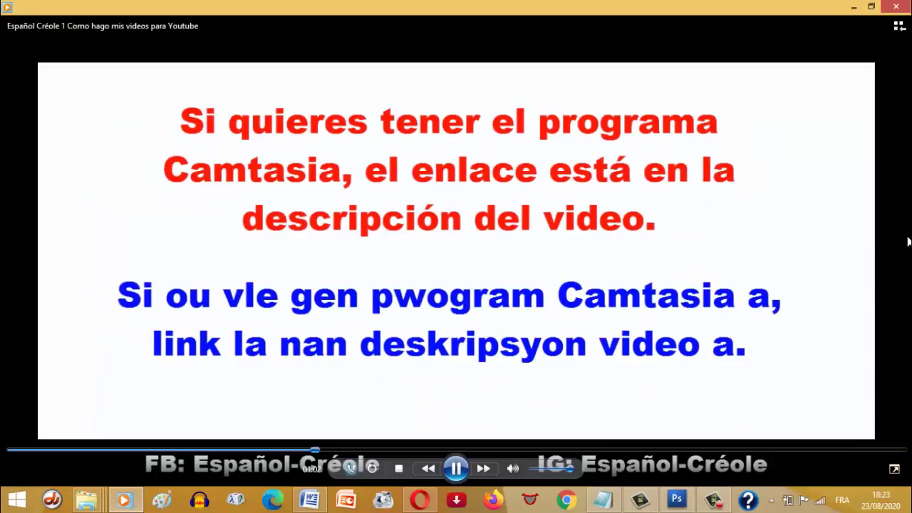
click(871, 6)
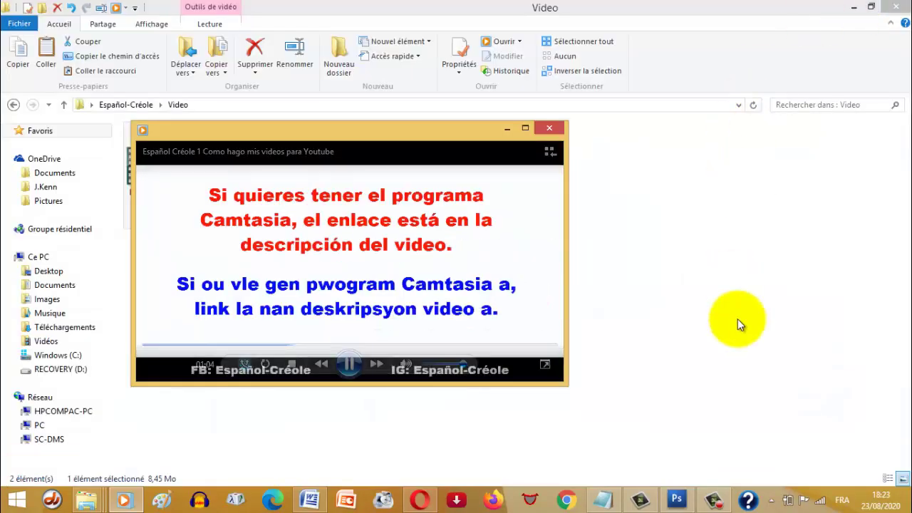
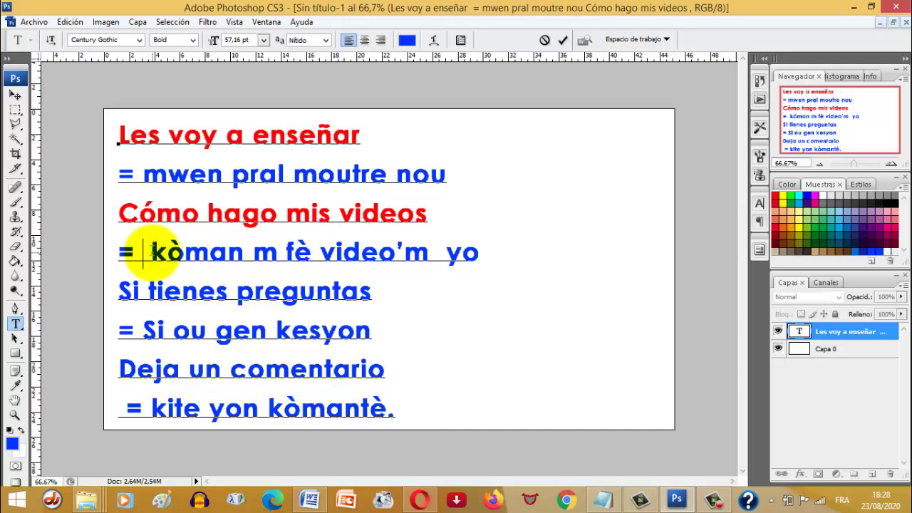
Remove the extra spaces from the text line "= kòman m fè video’m yo" in the thumbnail
key(Delete)
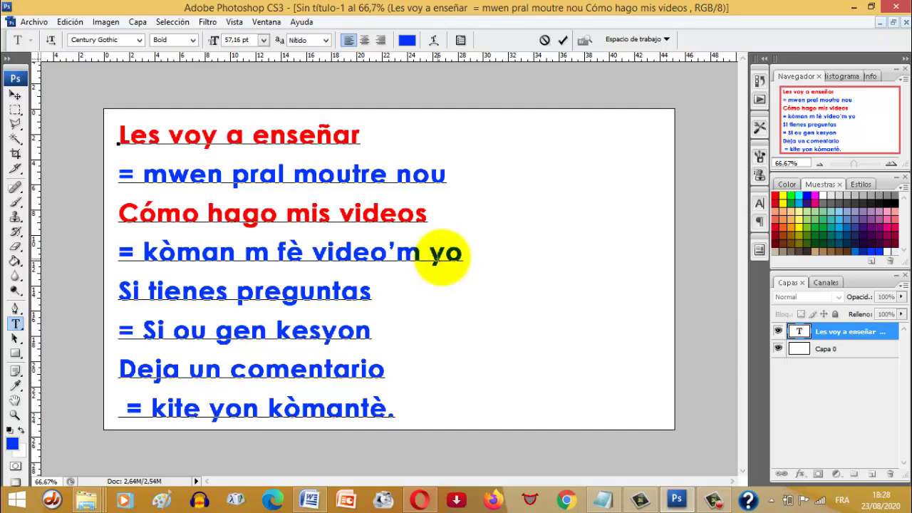
drag(456, 254, 100, 258)
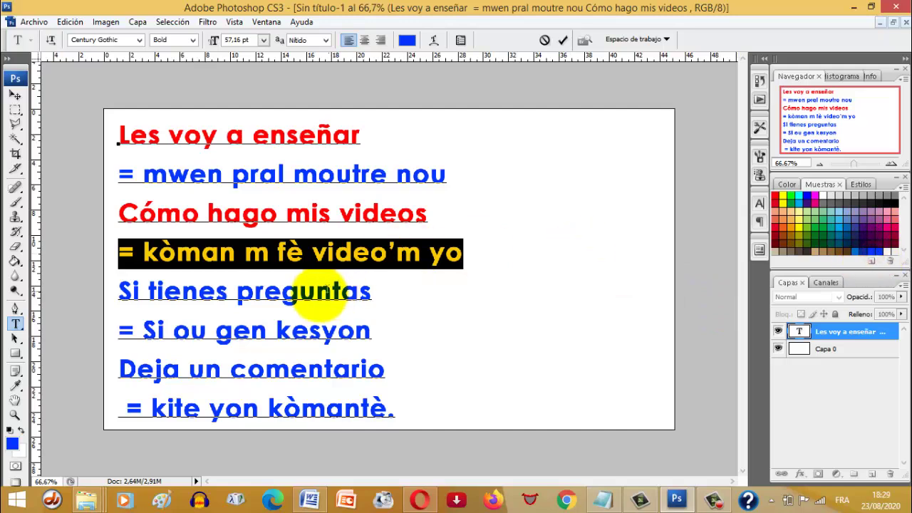
Color the text line "Si tienes preguntas" red and the line "= Si ou gen kesyon" blue
click(322, 292)
drag(371, 294, 112, 290)
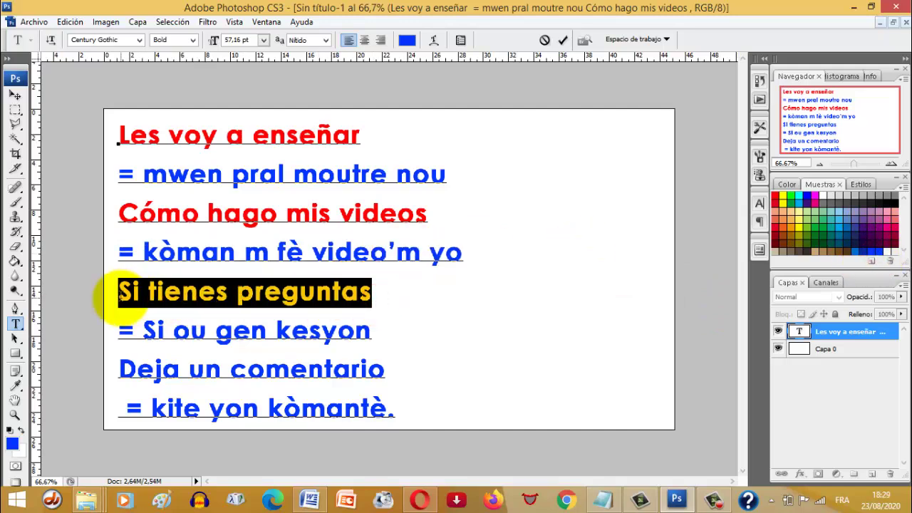
click(776, 196)
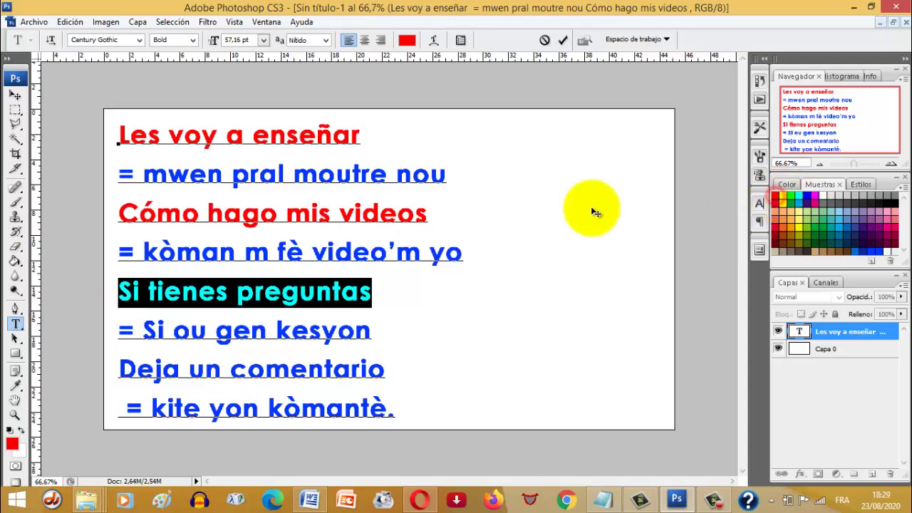
click(120, 337)
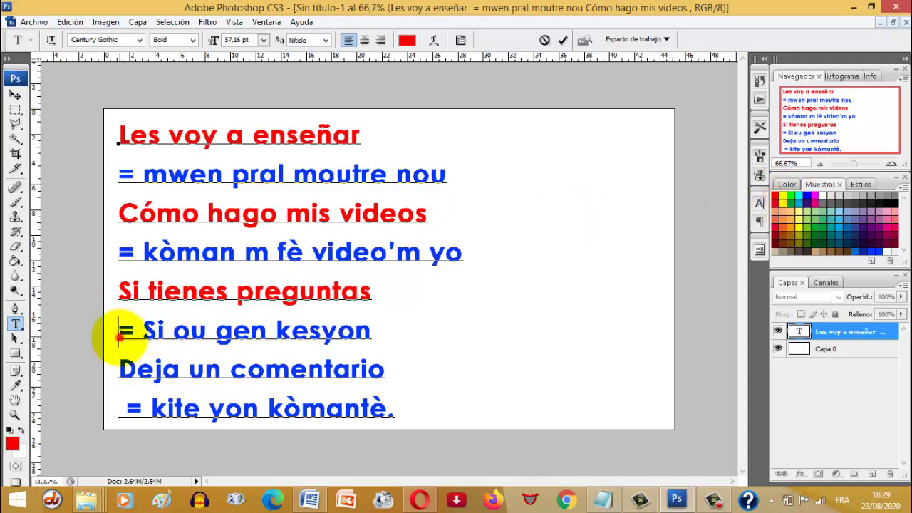
drag(120, 334, 376, 331)
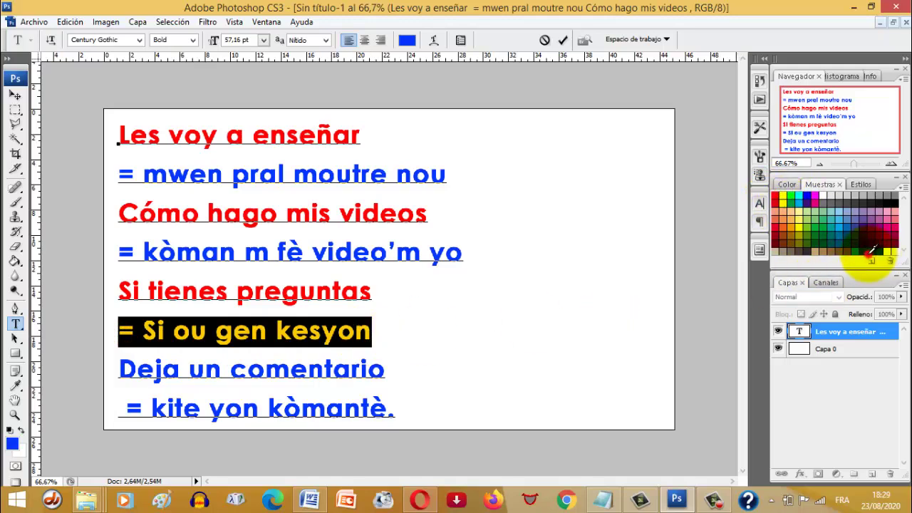
Color the text line "Deja un comentario" red and commit the edits to the text layer
click(263, 370)
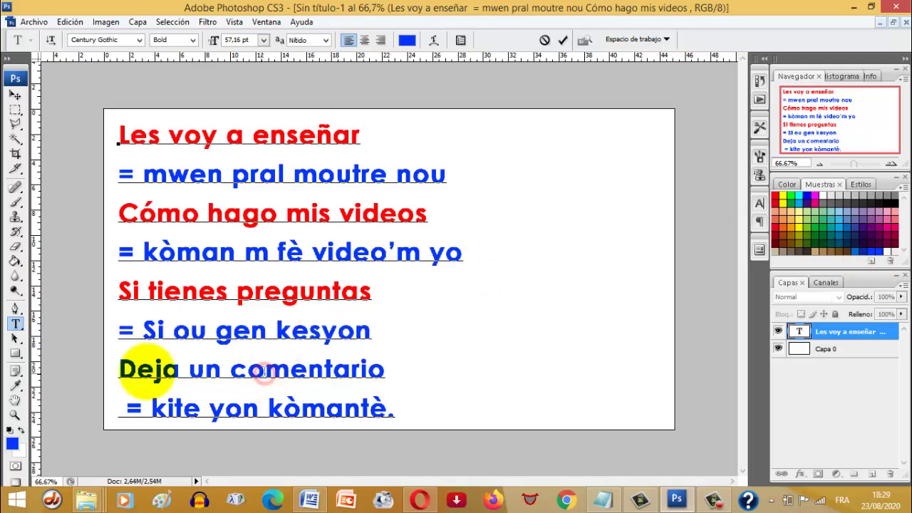
drag(117, 371, 360, 366)
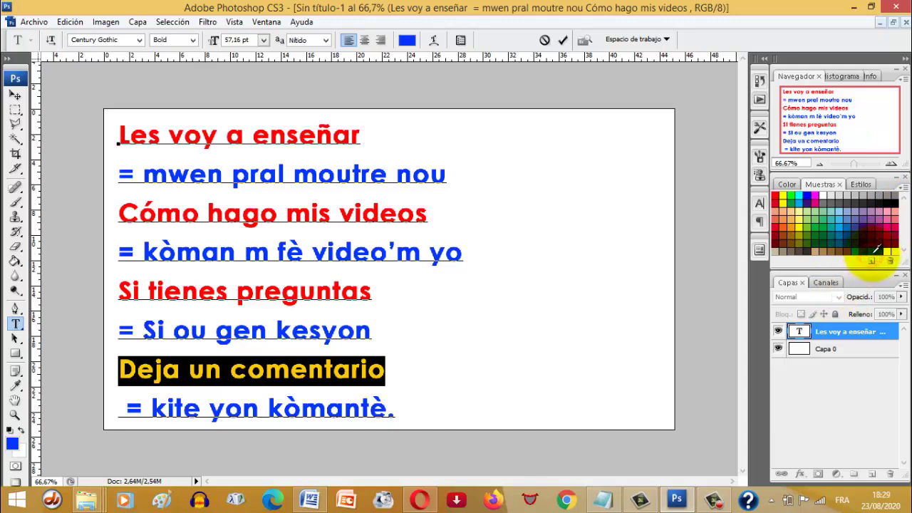
click(244, 364)
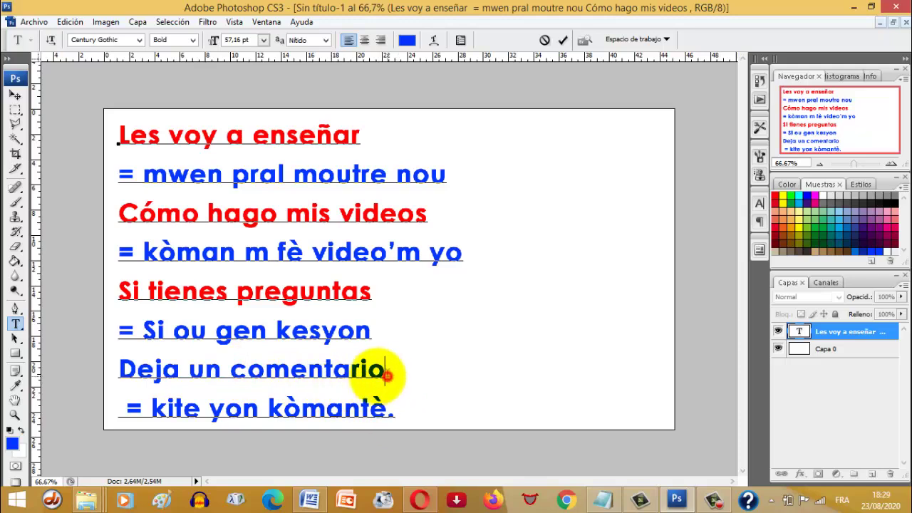
drag(386, 373, 139, 376)
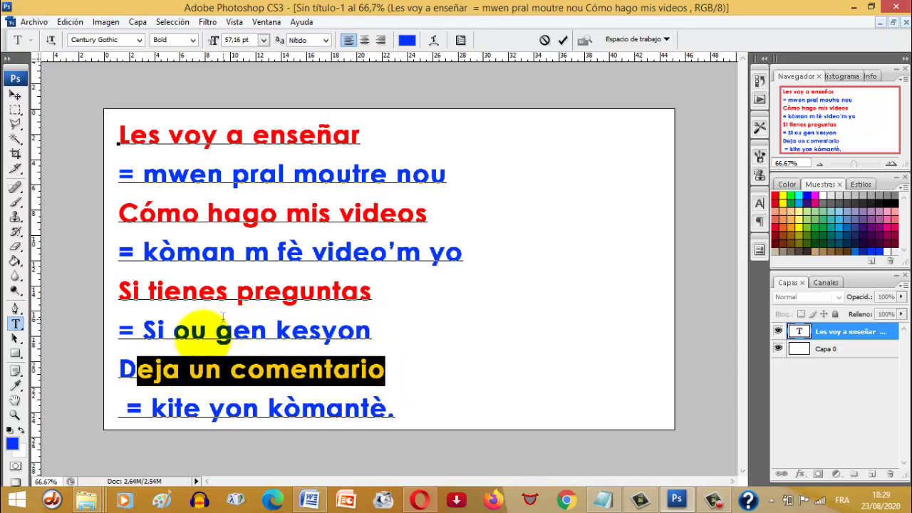
click(178, 369)
drag(127, 374, 416, 373)
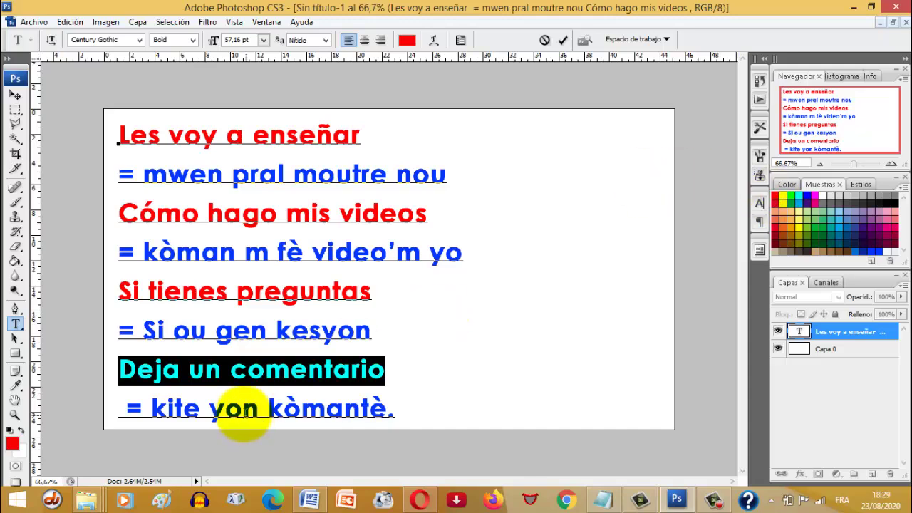
click(244, 409)
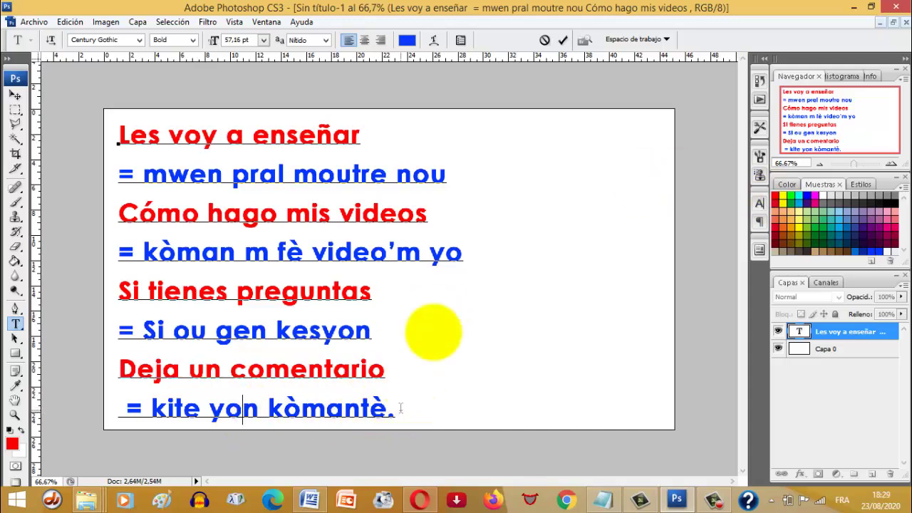
click(563, 42)
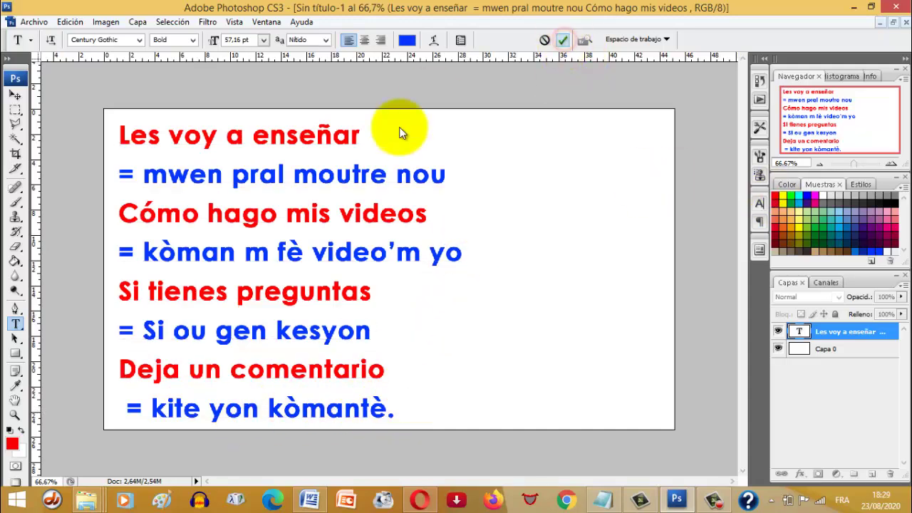
Place the standing man's portrait PNG from the Logo folder inside Español-Créole on the desktop into the thumbnail
click(34, 22)
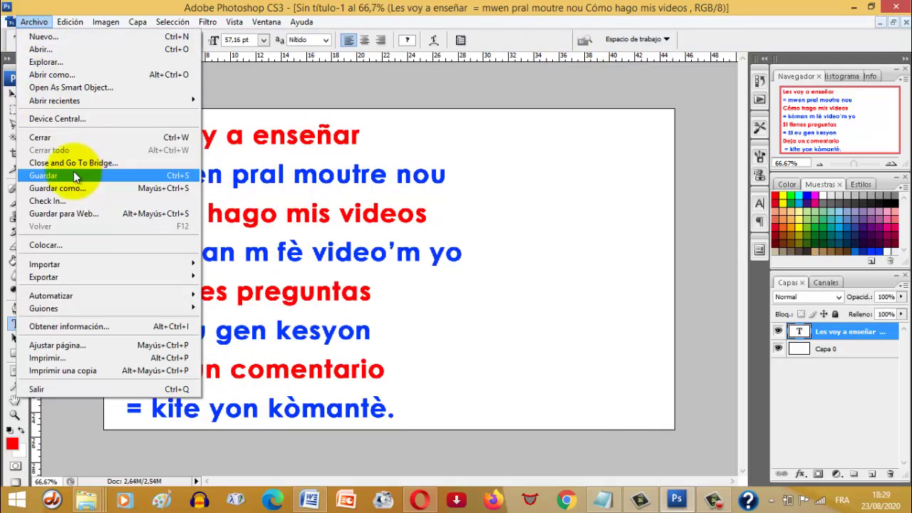
click(44, 244)
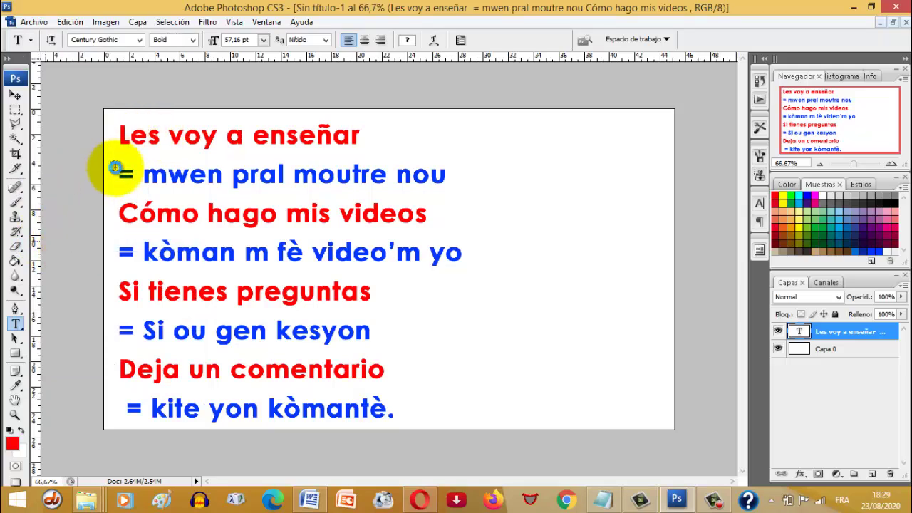
click(217, 192)
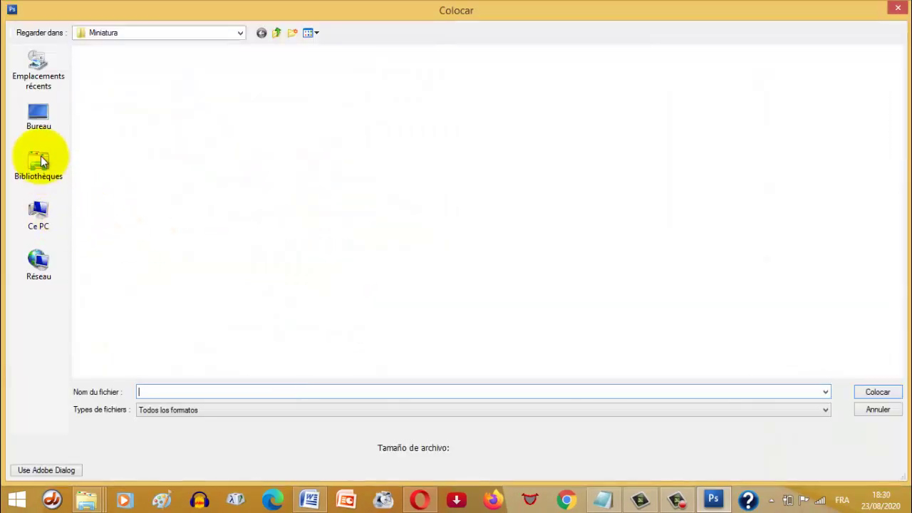
click(41, 156)
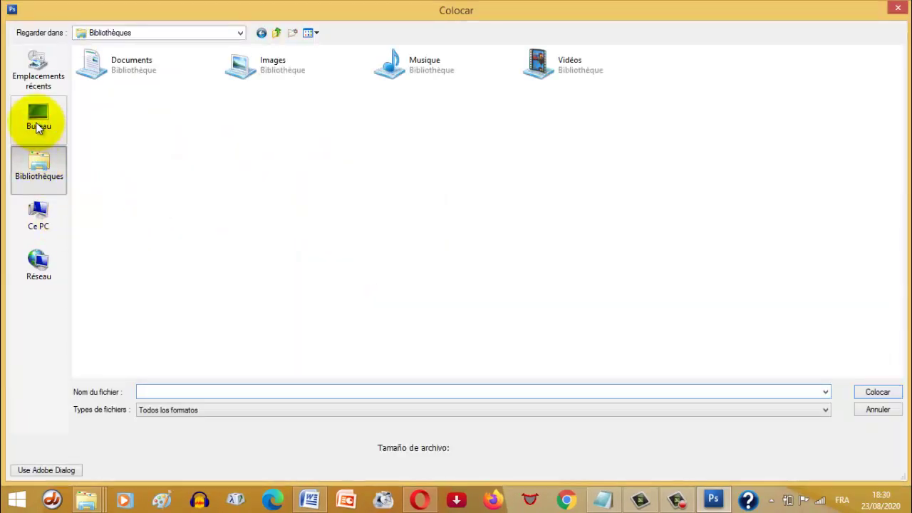
click(35, 120)
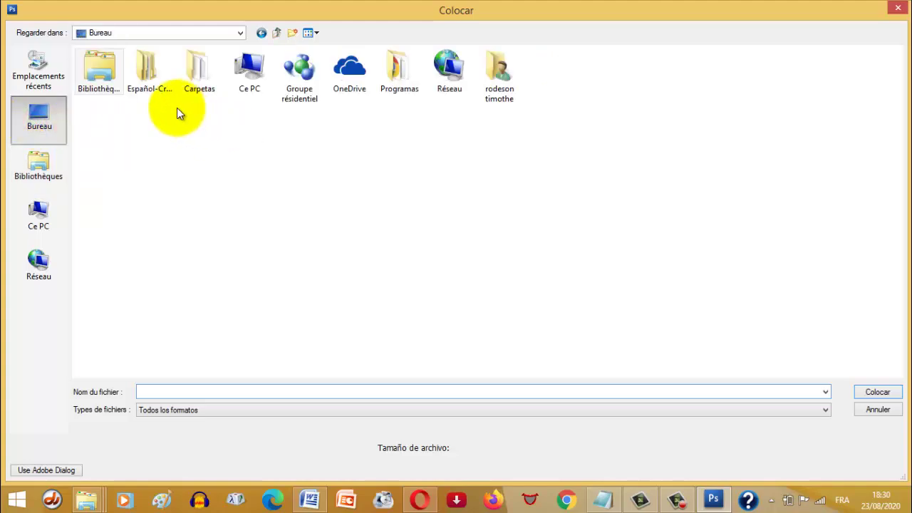
double_click(147, 82)
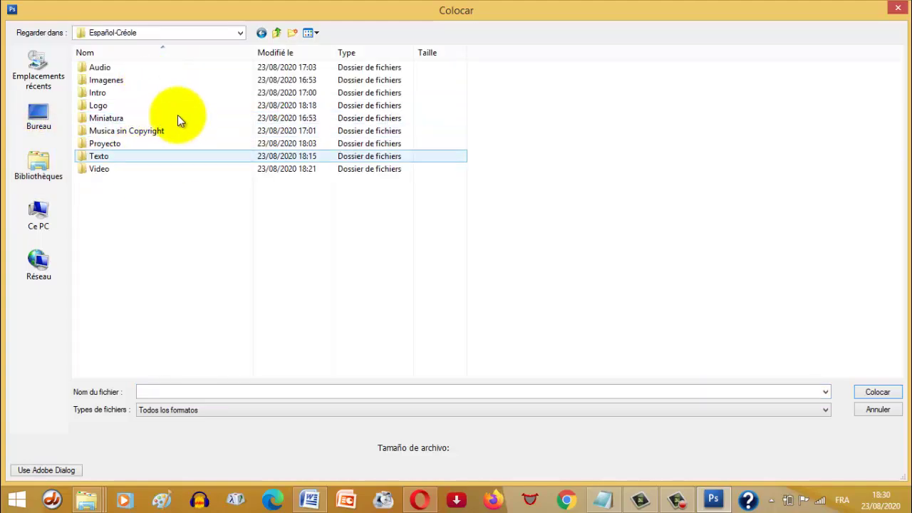
double_click(112, 106)
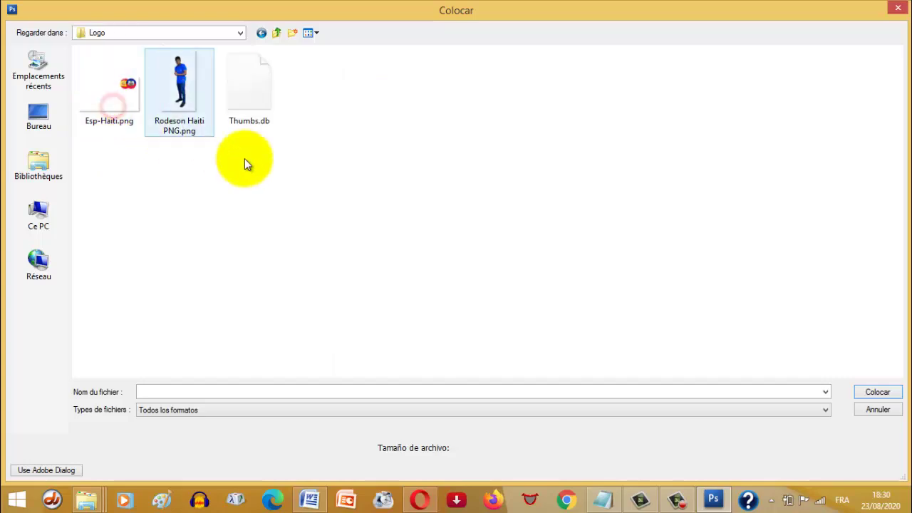
click(176, 87)
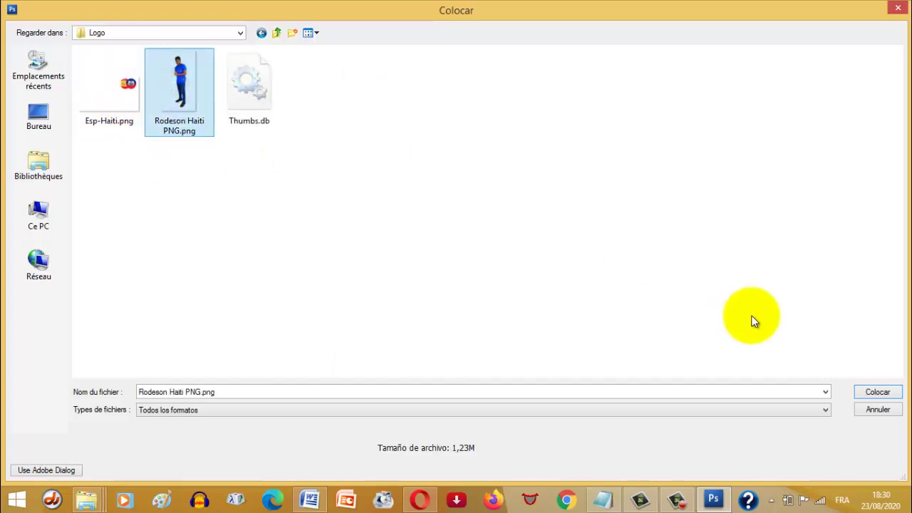
click(873, 393)
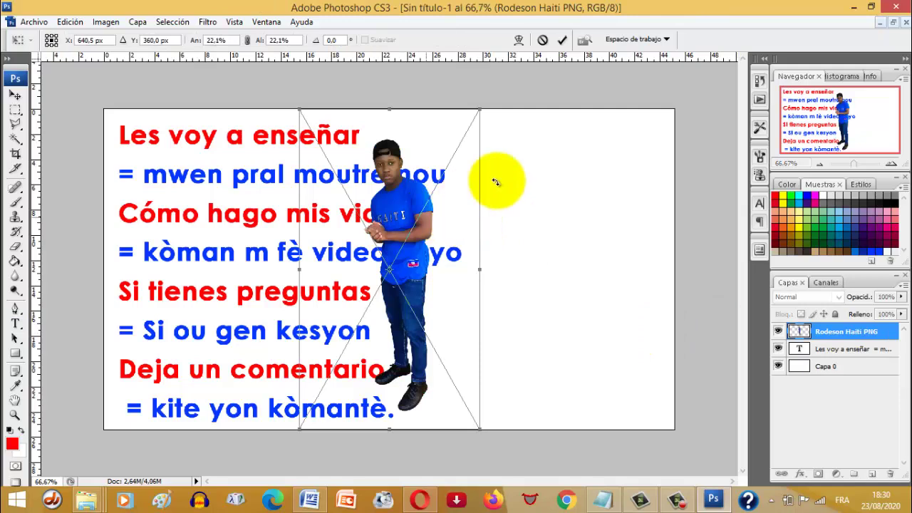
Scale the placed portrait proportionally to 48.2%, position it beside the text with the legs below the canvas edge, and commit the placement
click(819, 164)
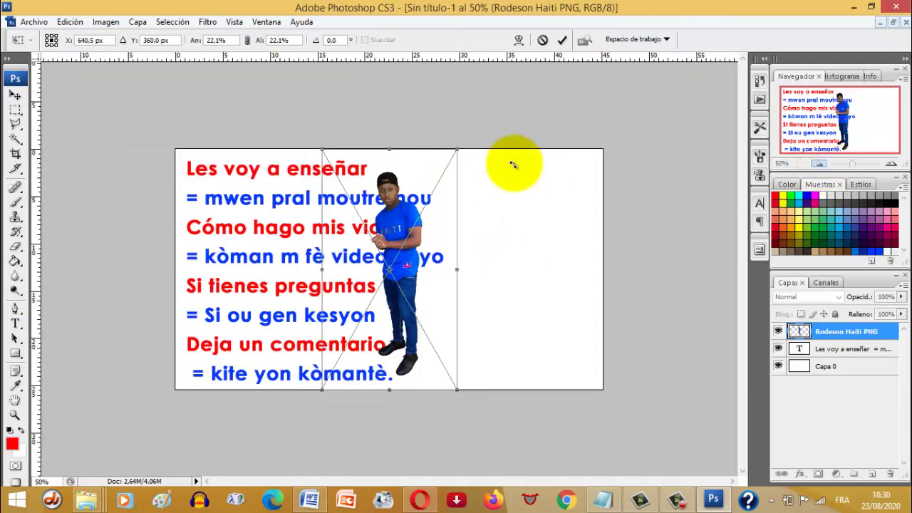
click(247, 41)
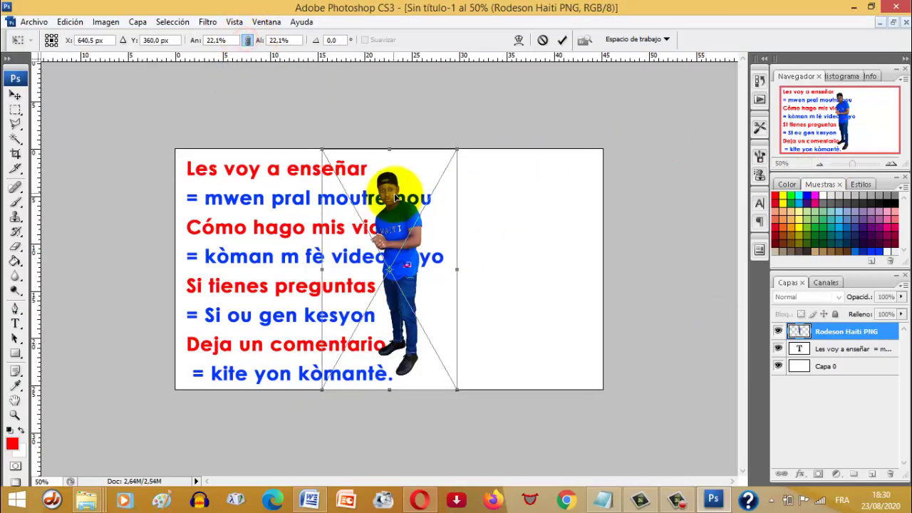
drag(397, 211, 533, 334)
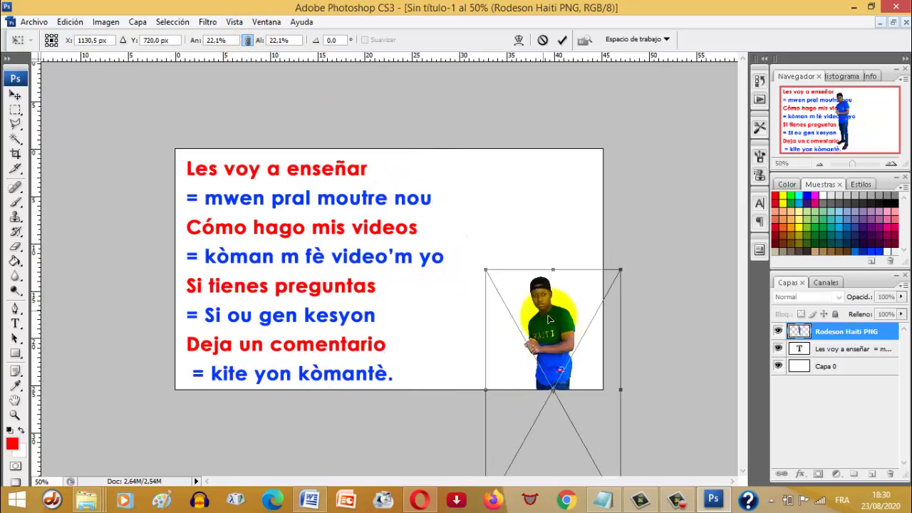
drag(484, 265, 510, 321)
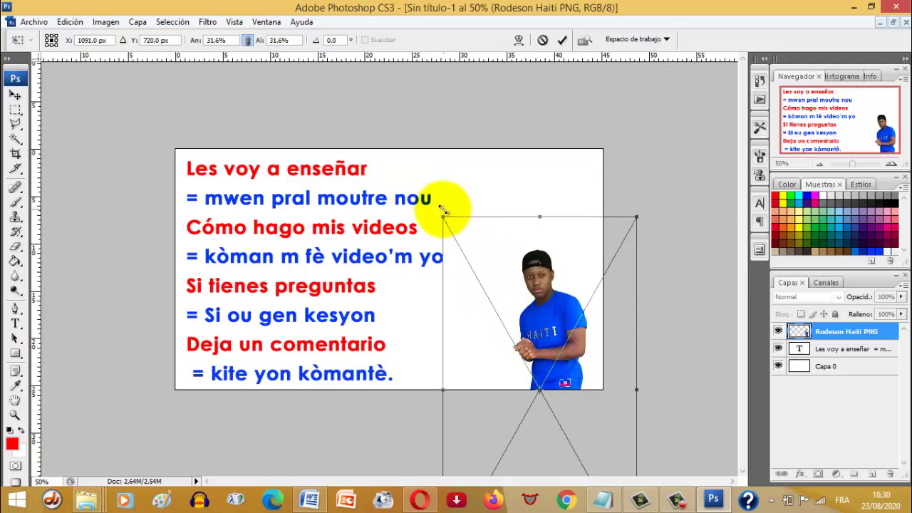
drag(441, 220, 356, 133)
drag(488, 183, 564, 316)
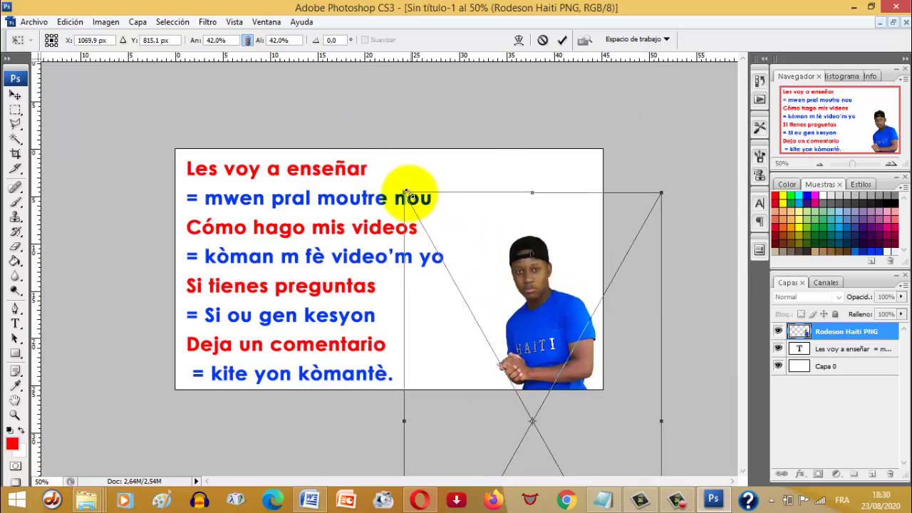
drag(394, 173, 364, 123)
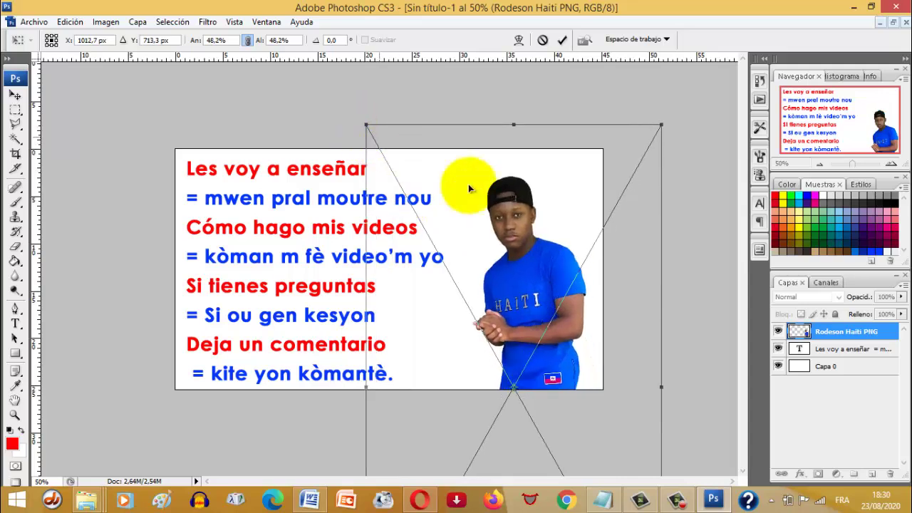
drag(468, 183, 527, 248)
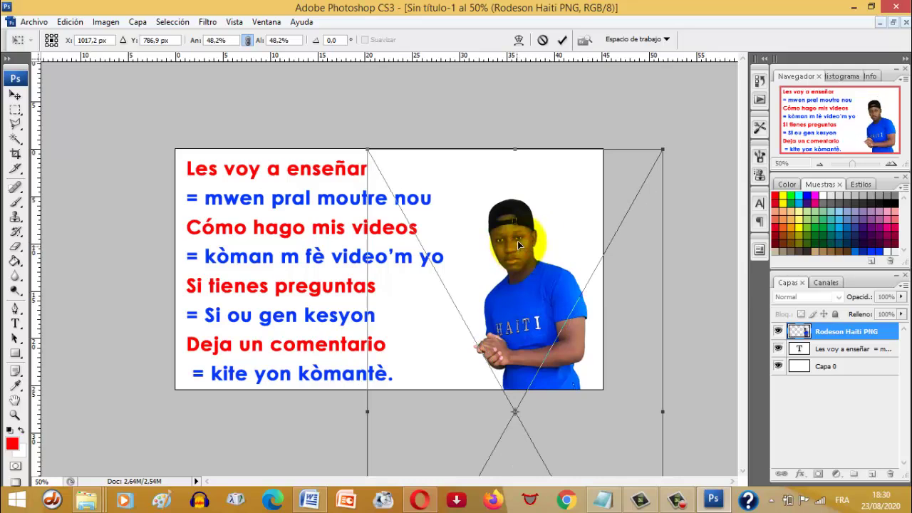
click(561, 39)
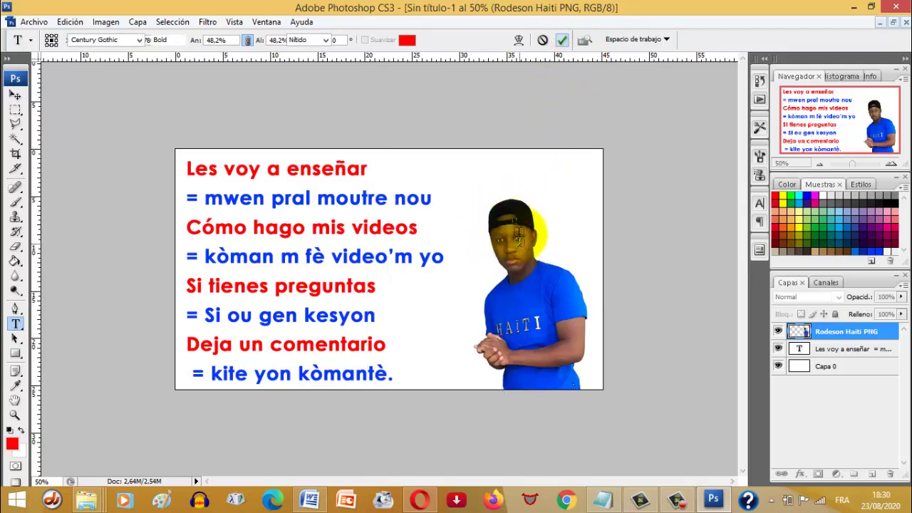
click(561, 39)
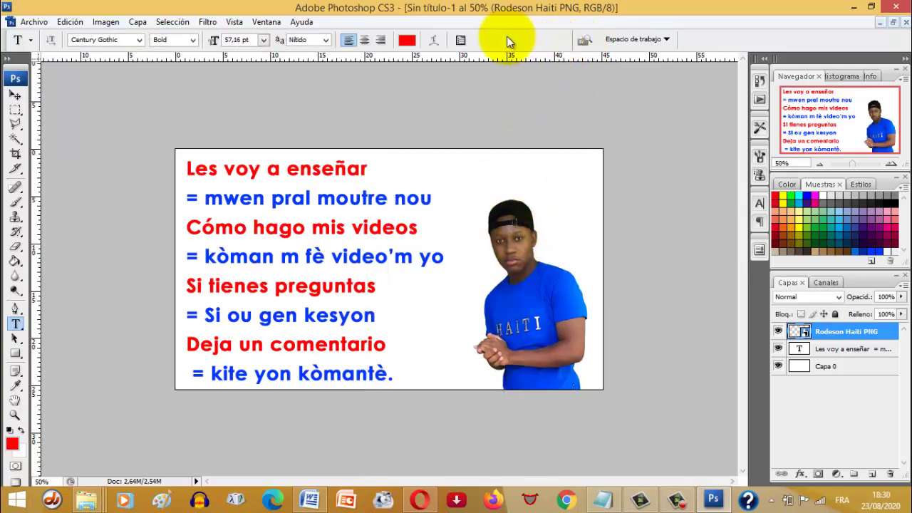
Rasterize the portrait layer and shift the portrait slightly toward the text and downward
right_click(819, 329)
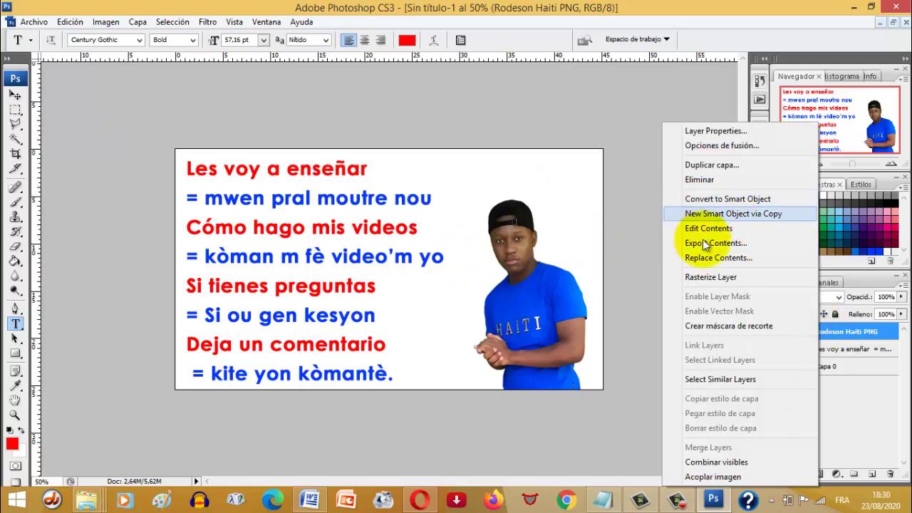
click(718, 276)
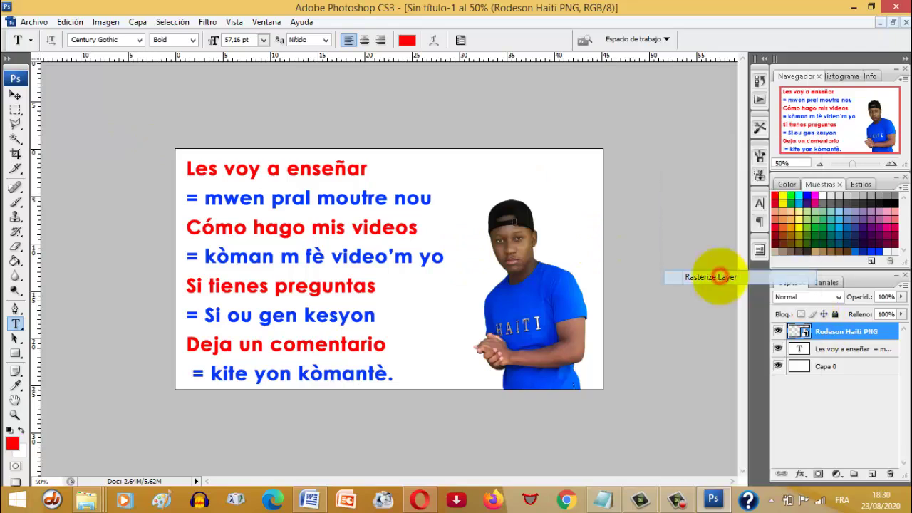
click(15, 94)
mouse_move(518, 275)
mouse_down()
mouse_move(504, 277)
mouse_move(511, 280)
mouse_up()
Place the flag logo Esp-Haiti.png from the Logo folder into the thumbnail
click(33, 22)
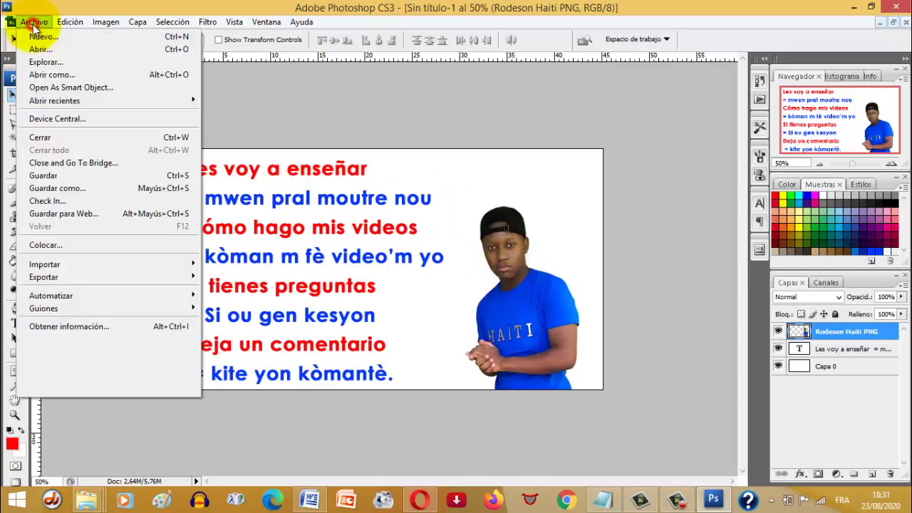
click(42, 244)
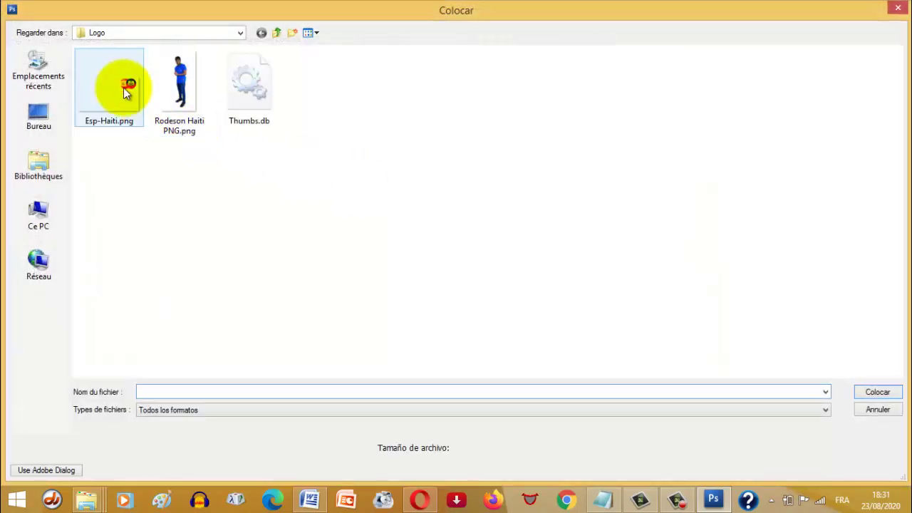
click(123, 86)
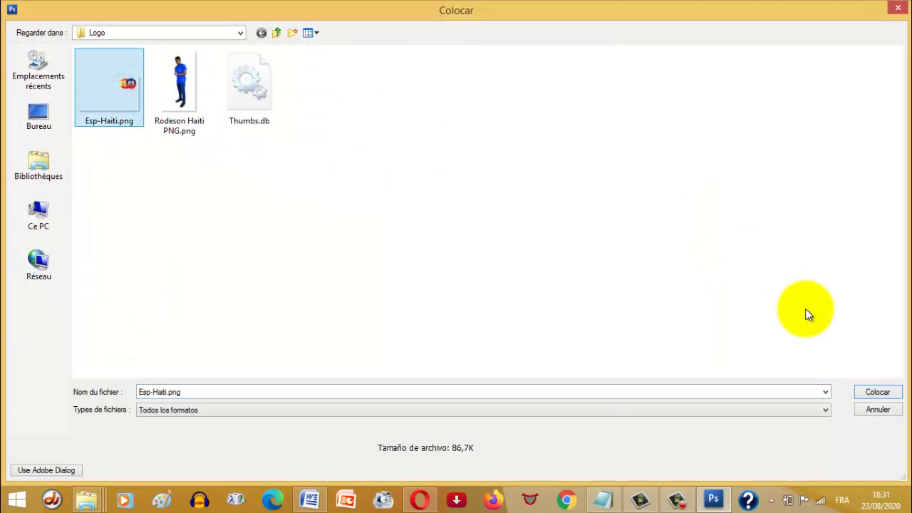
click(877, 391)
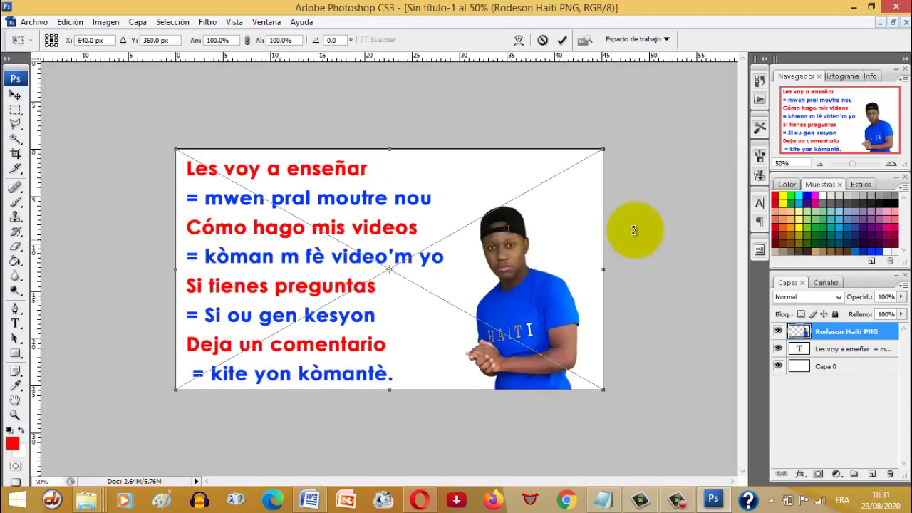
Scale the flag logo proportionally to 91.1%, position it just above the man's head, and commit the placement
mouse_move(530, 207)
mouse_down()
mouse_move(532, 197)
mouse_move(533, 212)
mouse_up()
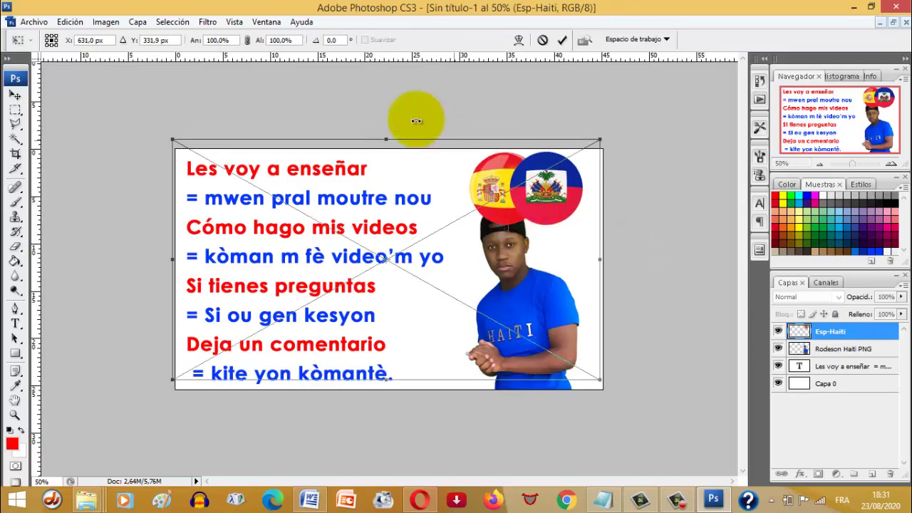
click(248, 40)
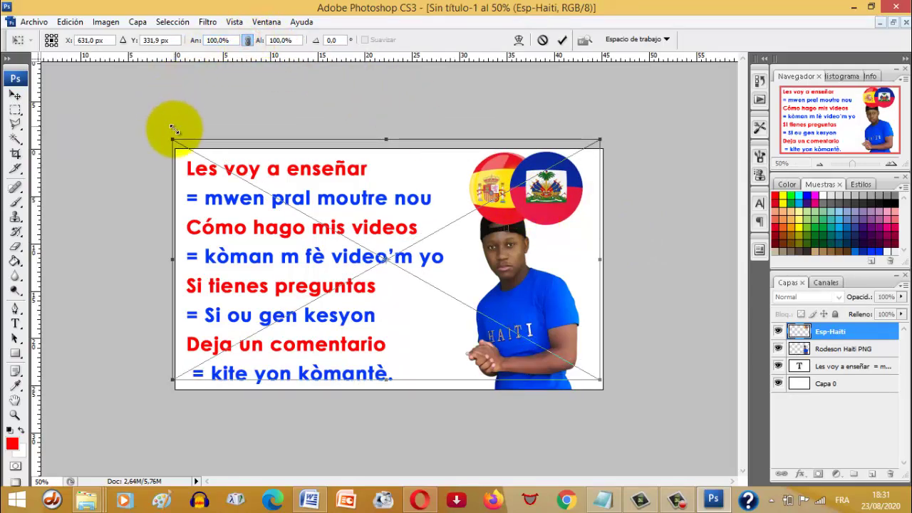
drag(173, 140, 193, 152)
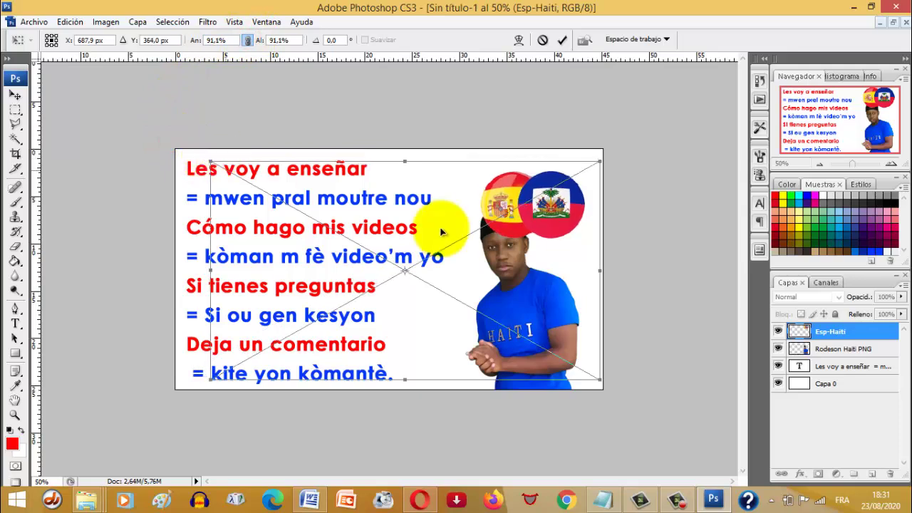
drag(444, 228, 520, 247)
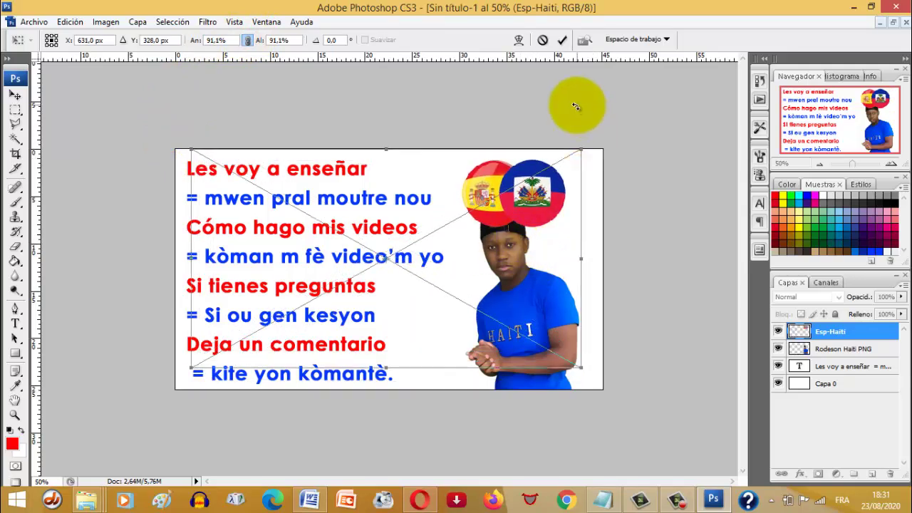
click(562, 39)
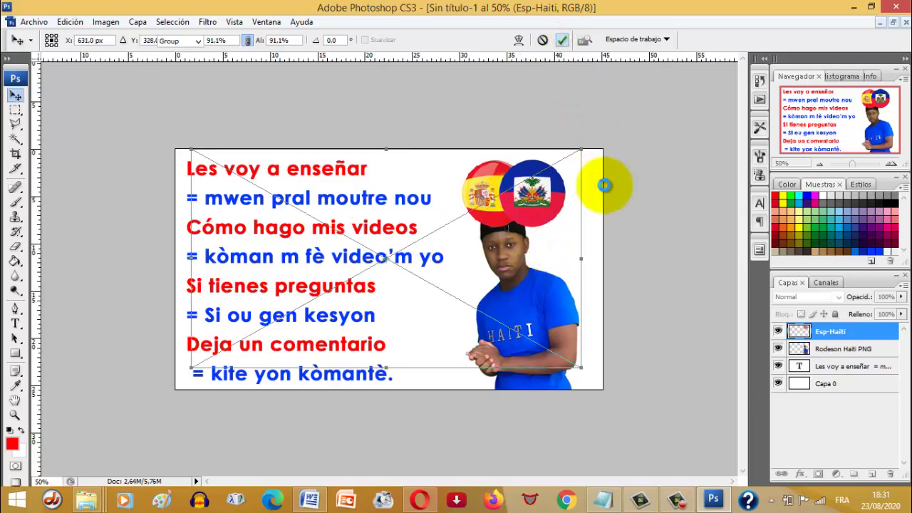
Scale the portrait layer proportionally to 104.5%, shift it slightly away from the text, and commit the transform
click(838, 354)
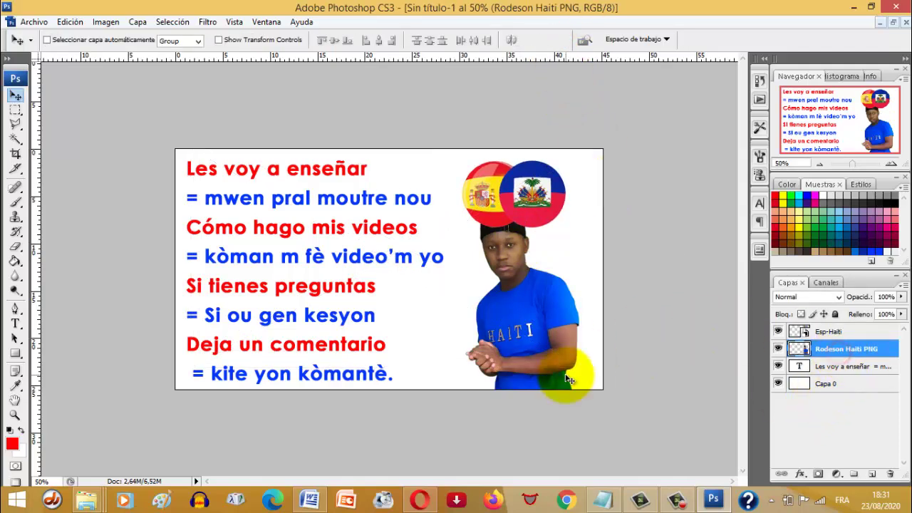
key(ctrl+t)
mouse_move(464, 279)
mouse_down()
mouse_move(482, 284)
mouse_move(487, 311)
mouse_move(487, 302)
mouse_up()
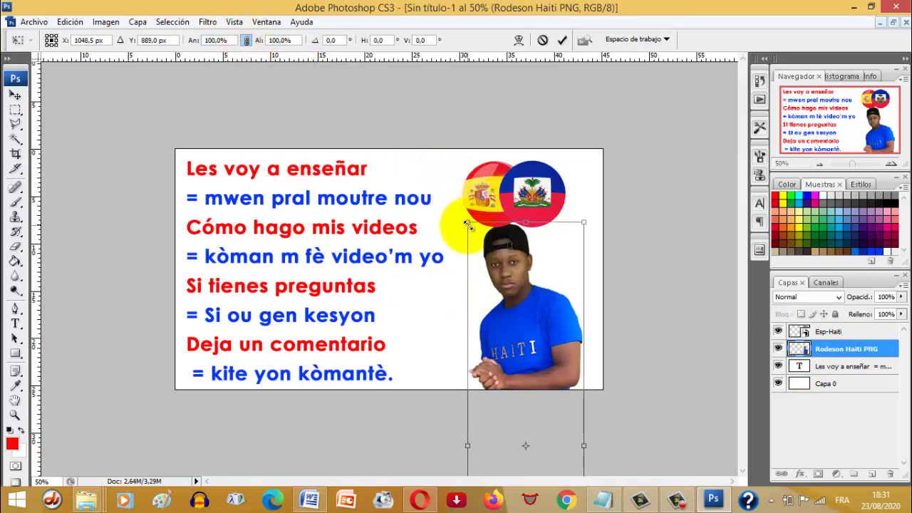
drag(467, 223, 514, 282)
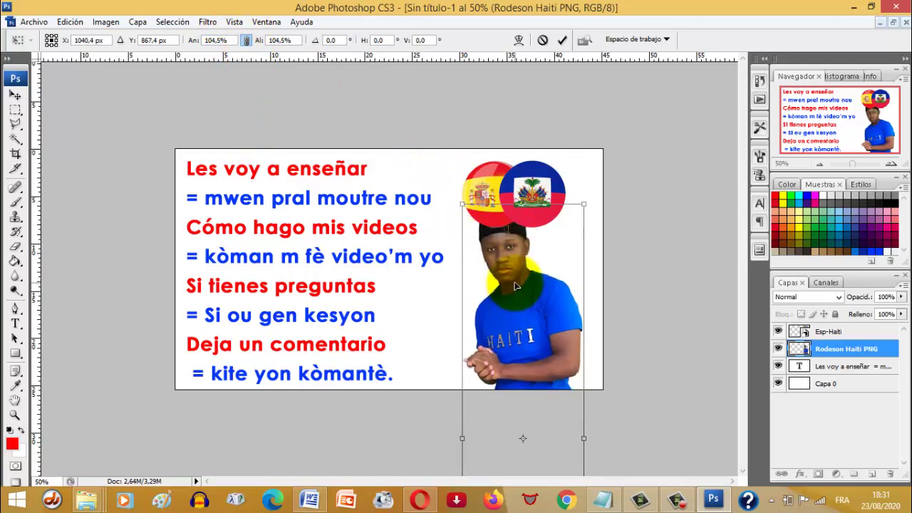
click(517, 298)
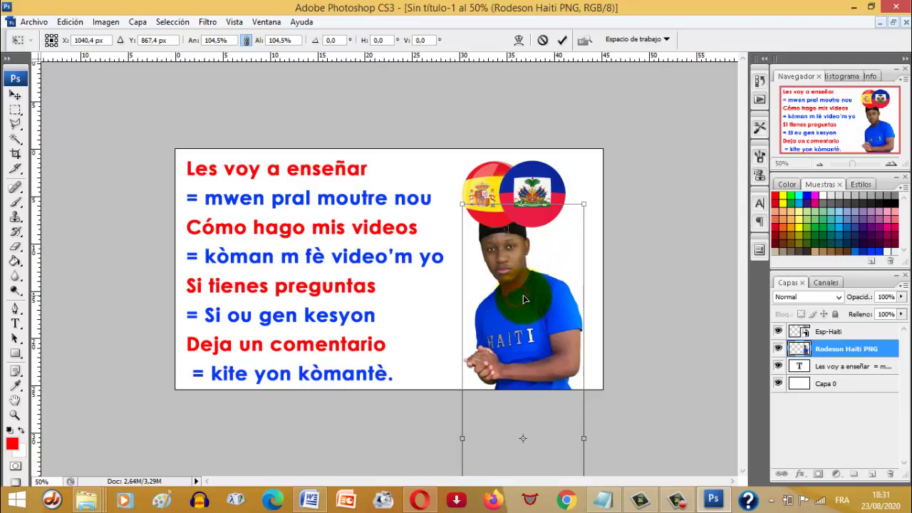
drag(523, 300, 518, 298)
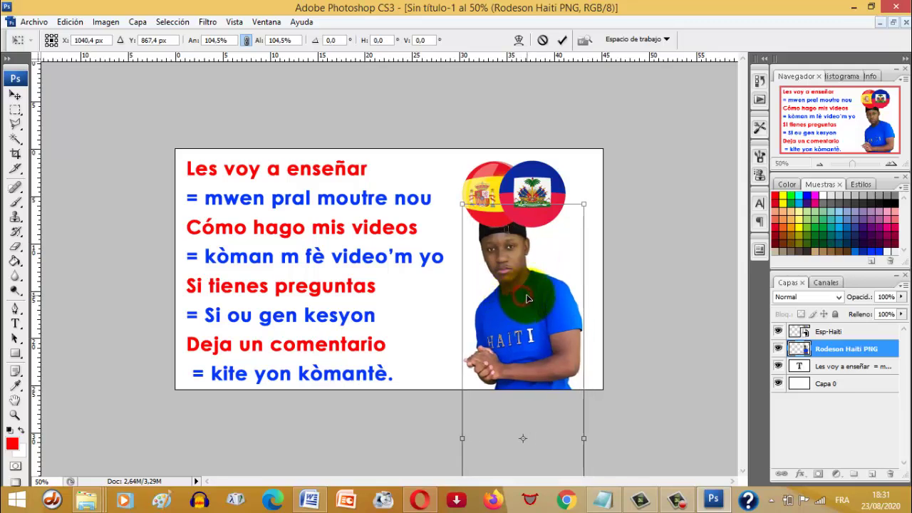
drag(528, 298, 534, 299)
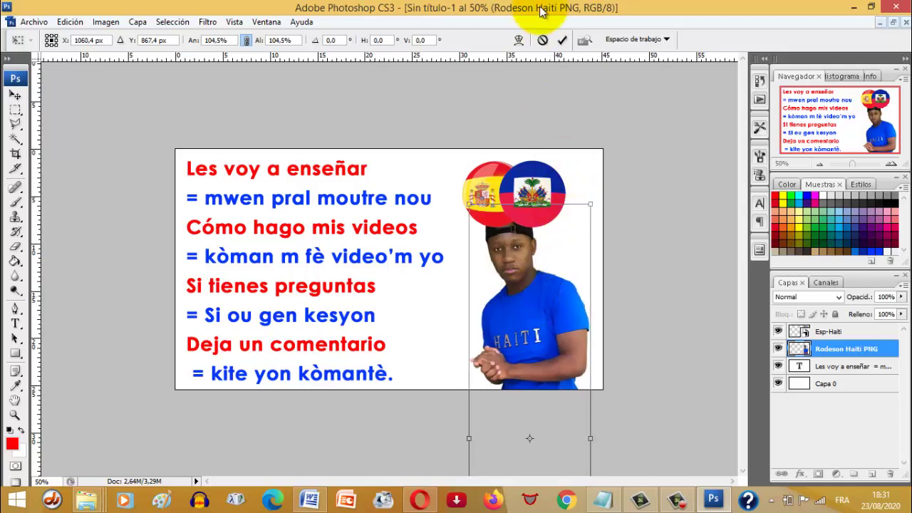
click(563, 41)
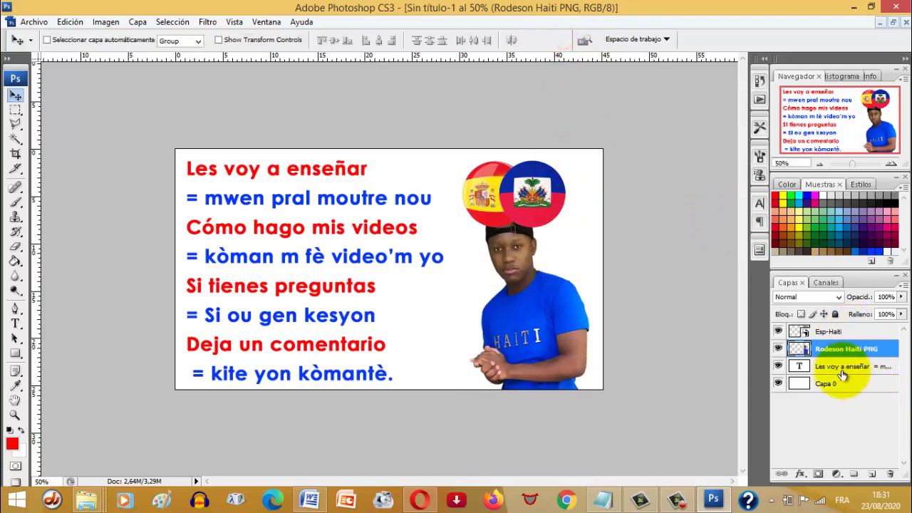
Scale the flag logo proportionally to 51.9%, place it in the canvas's upper-right corner above the man's shoulder, and commit the transform
click(839, 329)
key(ctrl+t)
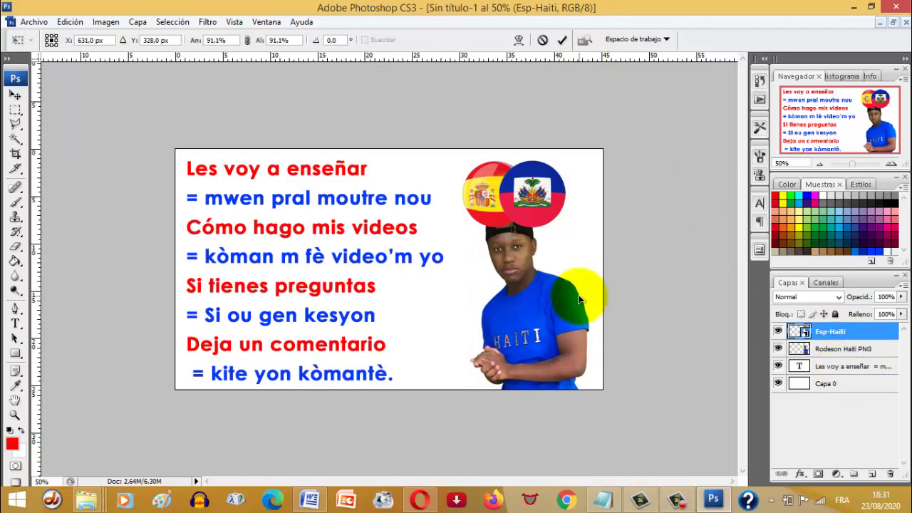
click(248, 40)
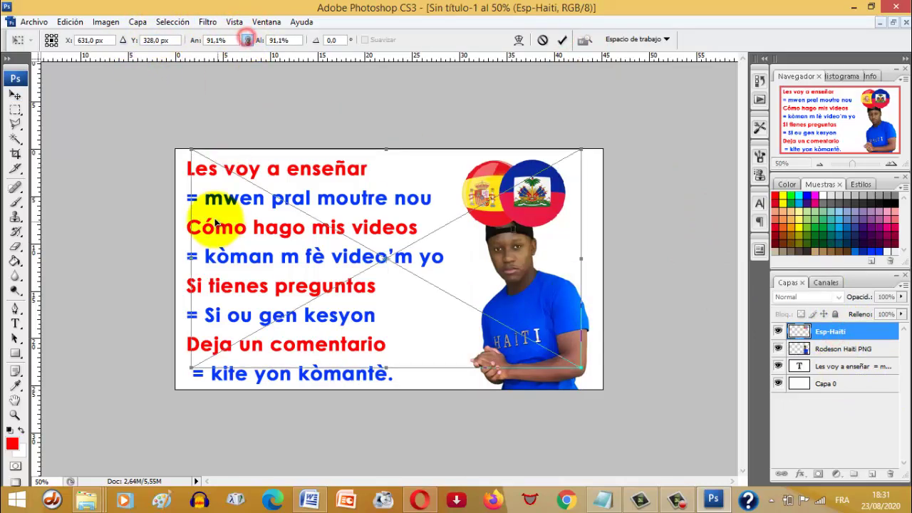
drag(188, 364, 357, 274)
drag(534, 214, 556, 204)
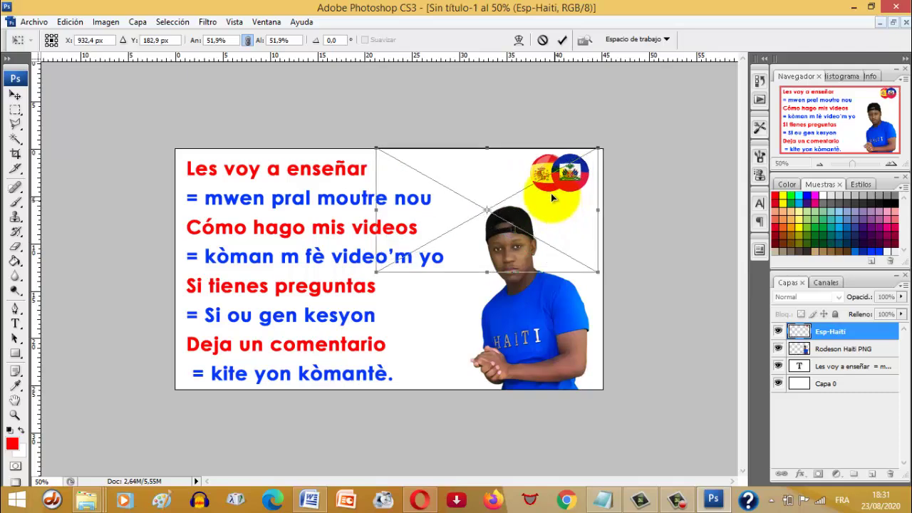
click(562, 42)
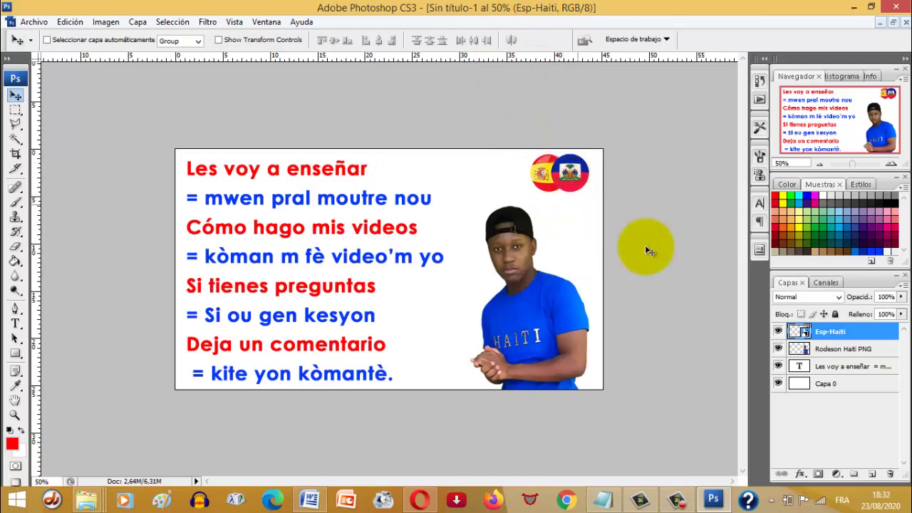
Enlarge the portrait layer proportionally to 118.1%, position the head beside the flag logo near the canvas's upper edge, and commit the transform
click(838, 353)
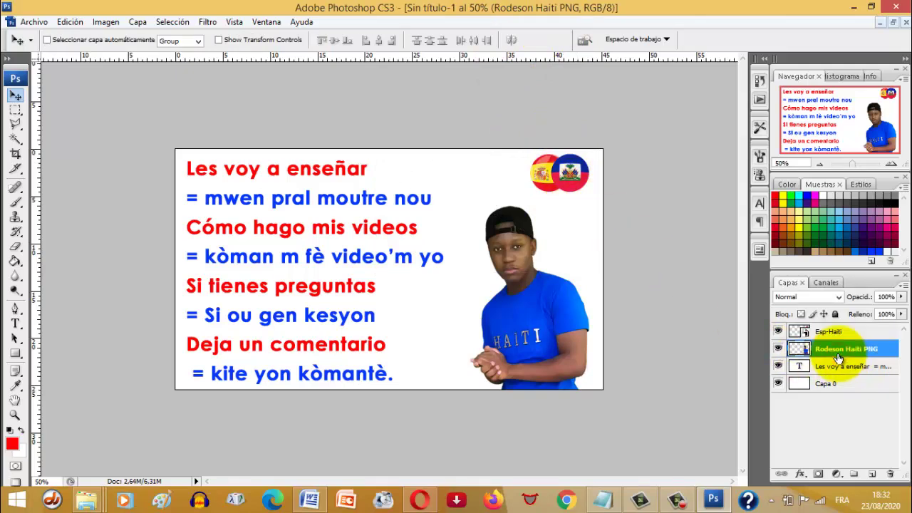
key(ctrl+t)
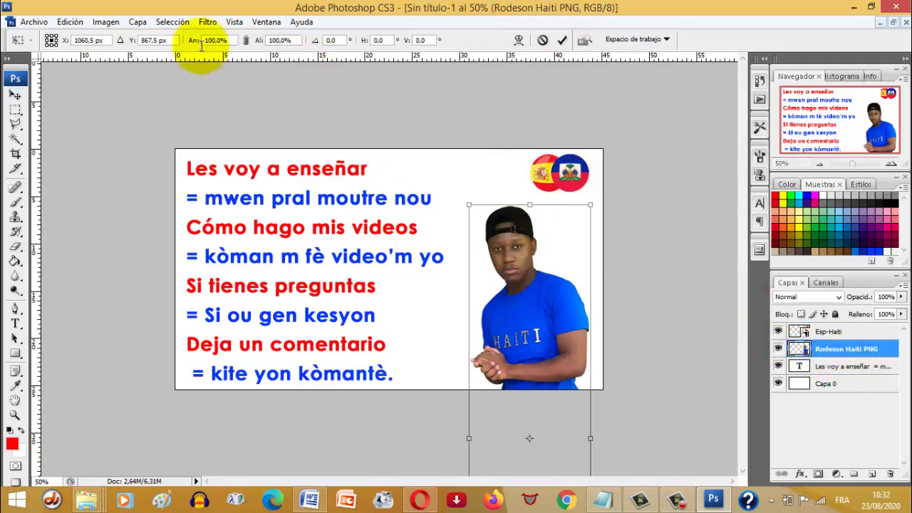
click(247, 40)
drag(469, 204, 427, 161)
drag(556, 341, 500, 286)
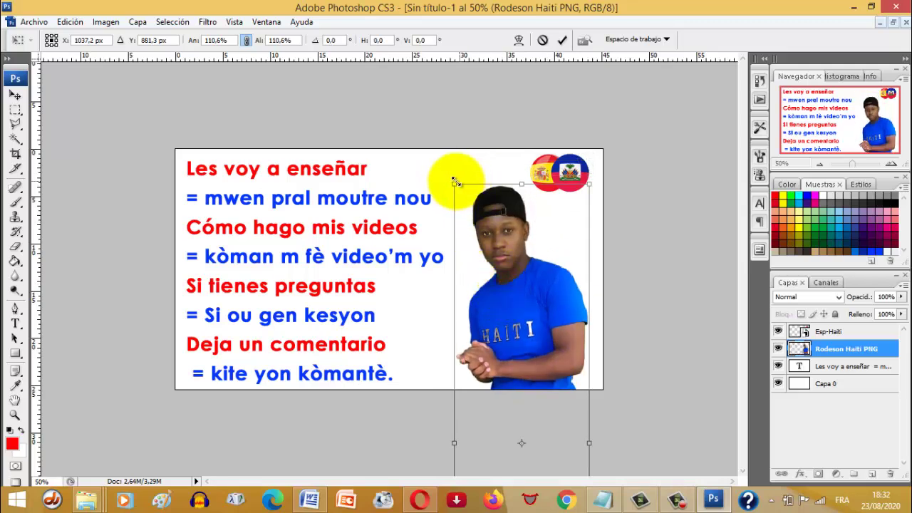
drag(444, 168, 435, 161)
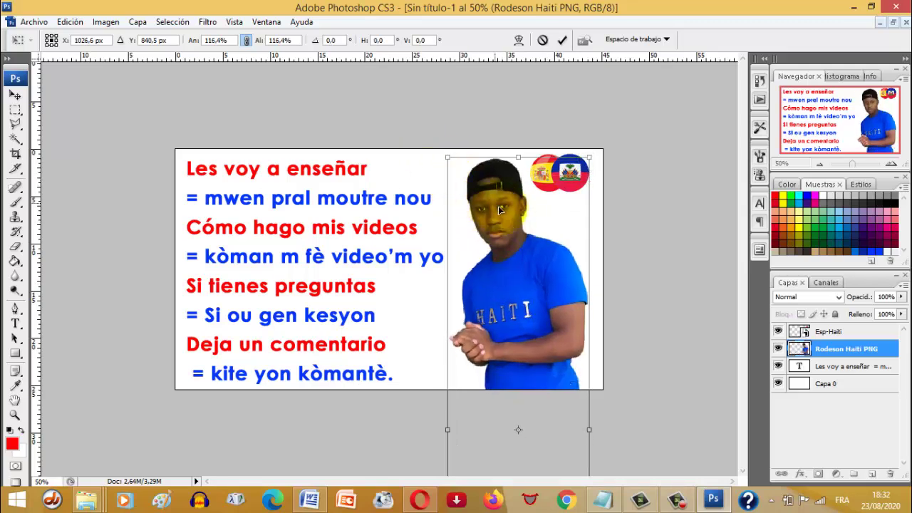
drag(518, 237, 516, 242)
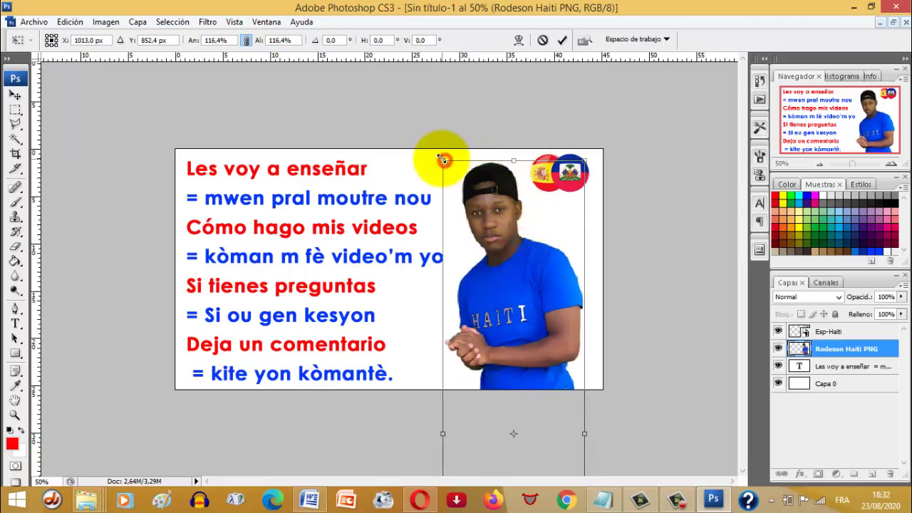
drag(442, 159, 439, 153)
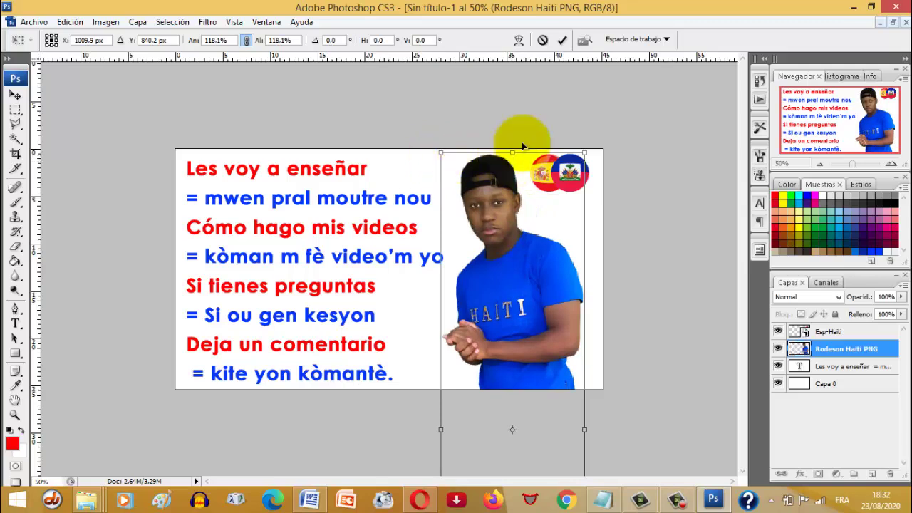
click(563, 41)
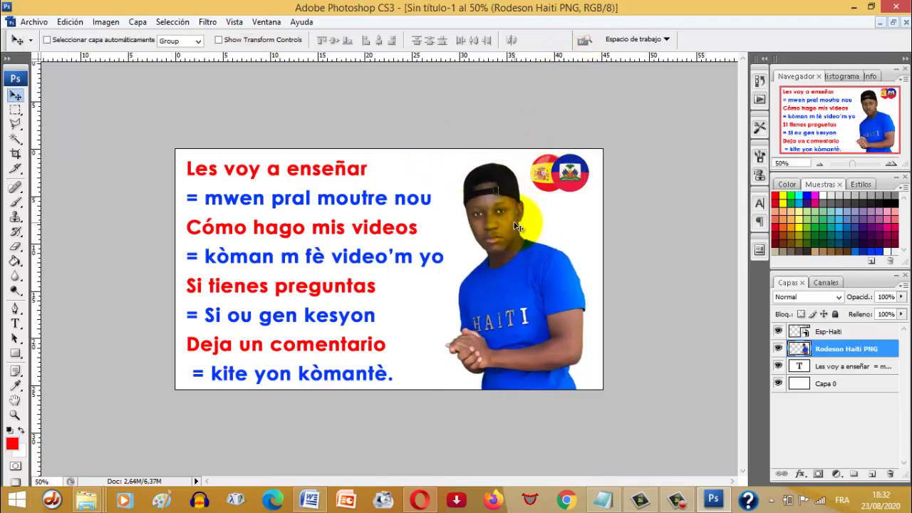
Nudge the portrait slightly toward the text, keeping its height on the canvas
key(Left)
key(Left)
key(Left)
key(Left)
key(Left)
key(Left)
key(Left)
key(Left)
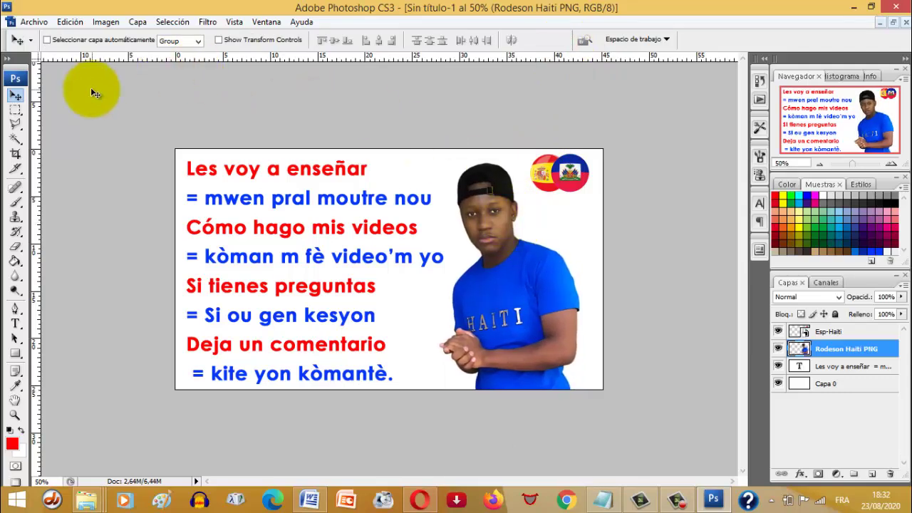
Save the thumbnail as the Photoshop file "Como hago mis videos" in the desktop's Español-Créole/Miniatura folder, with maximum compatibility enabled
click(32, 21)
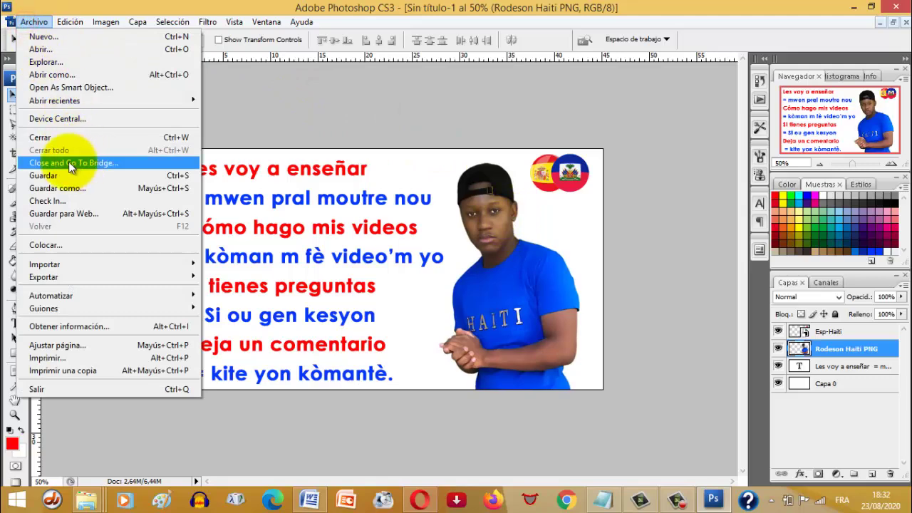
click(59, 187)
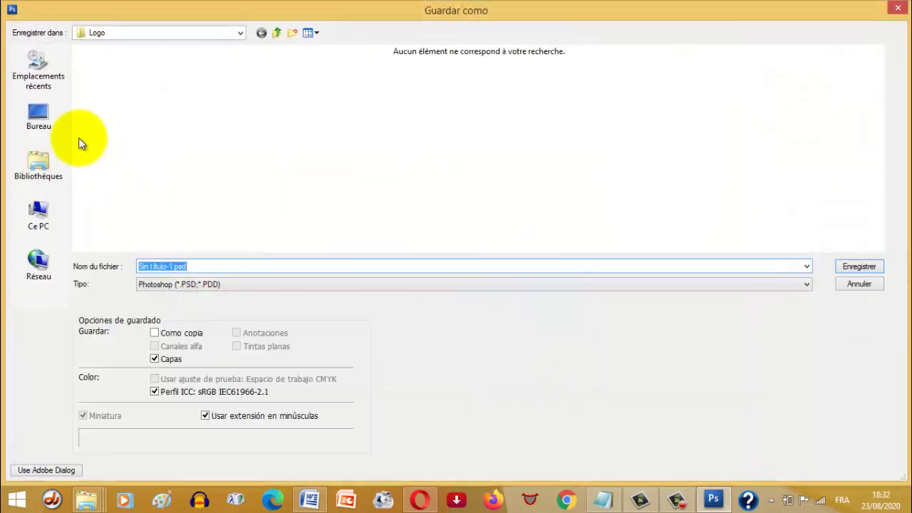
click(41, 118)
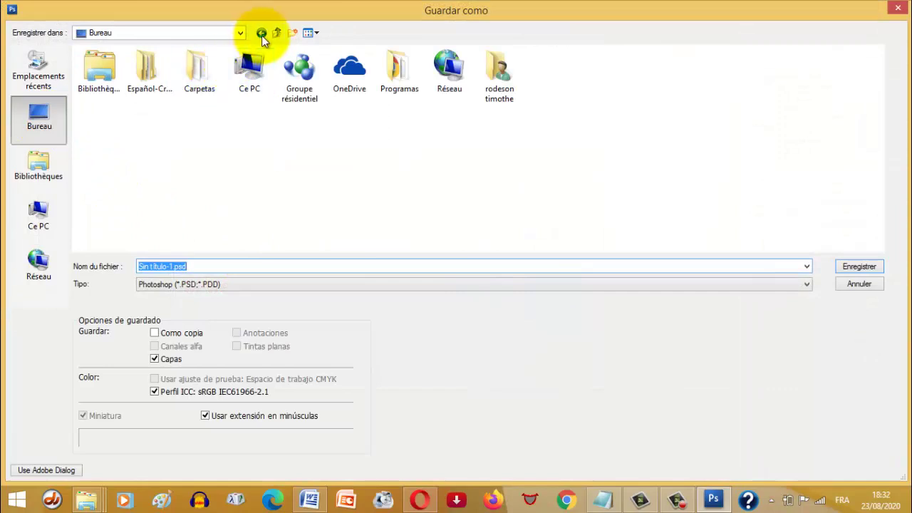
double_click(168, 74)
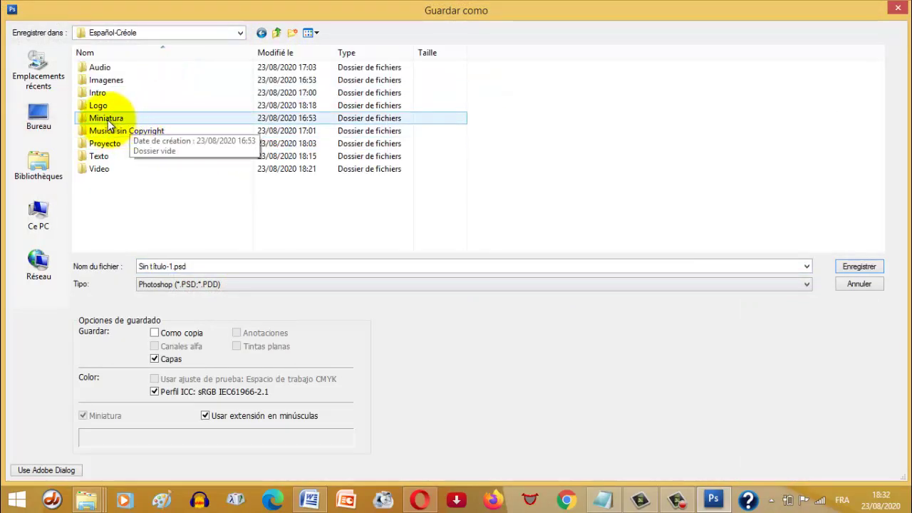
double_click(112, 118)
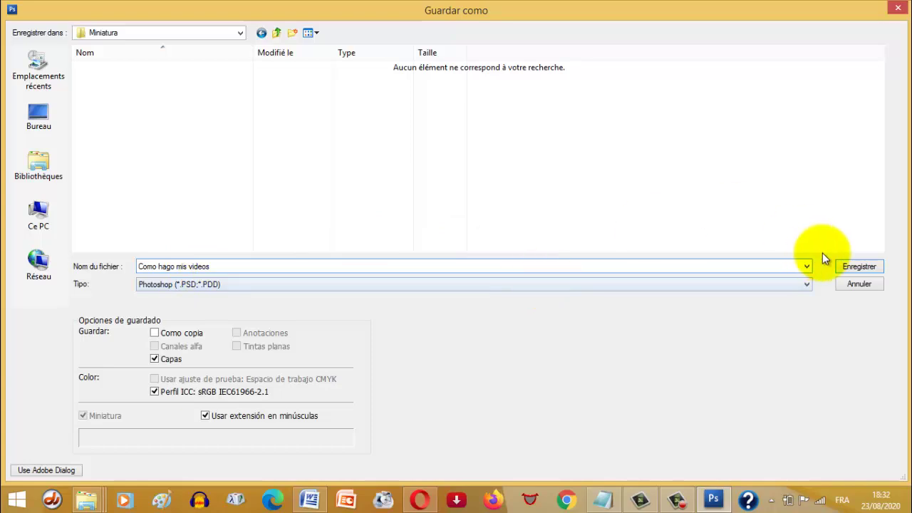
click(849, 265)
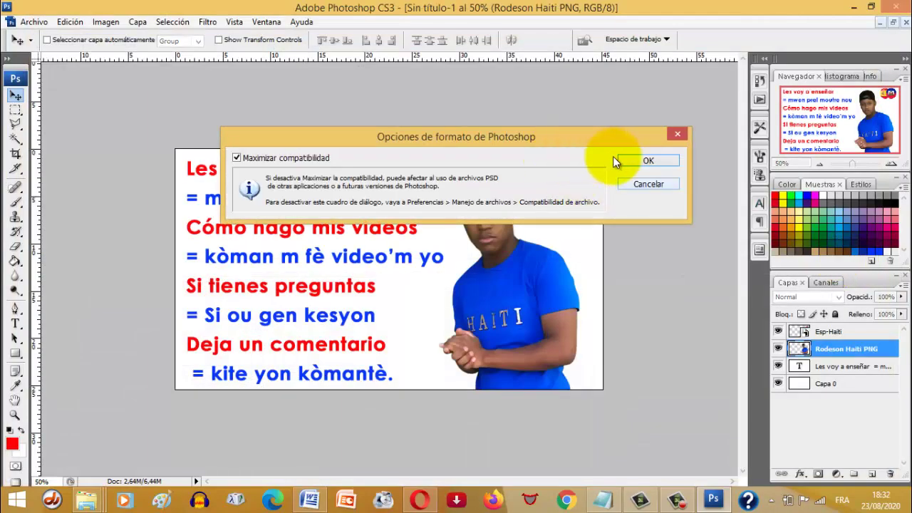
click(617, 157)
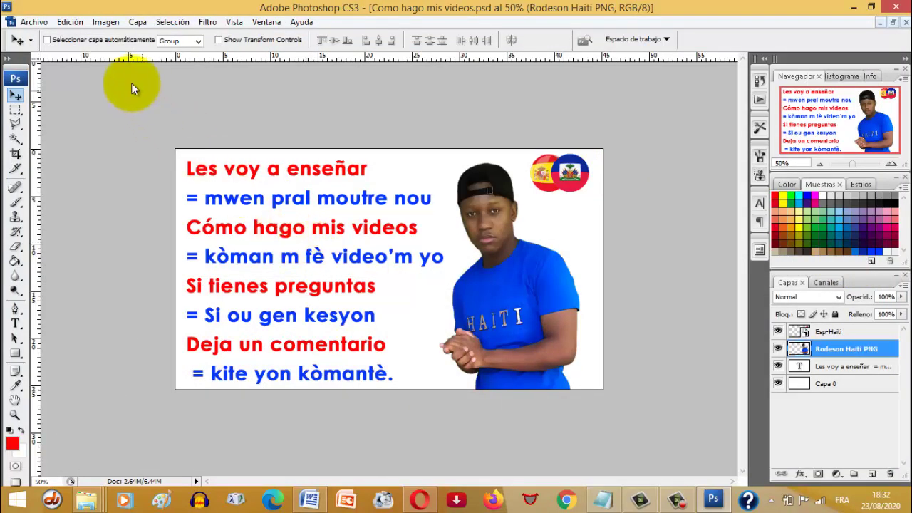
Save a JPEG copy of the thumbnail as "Como hago mis videos copia.jpg" in the Miniatura folder with quality 12
click(20, 23)
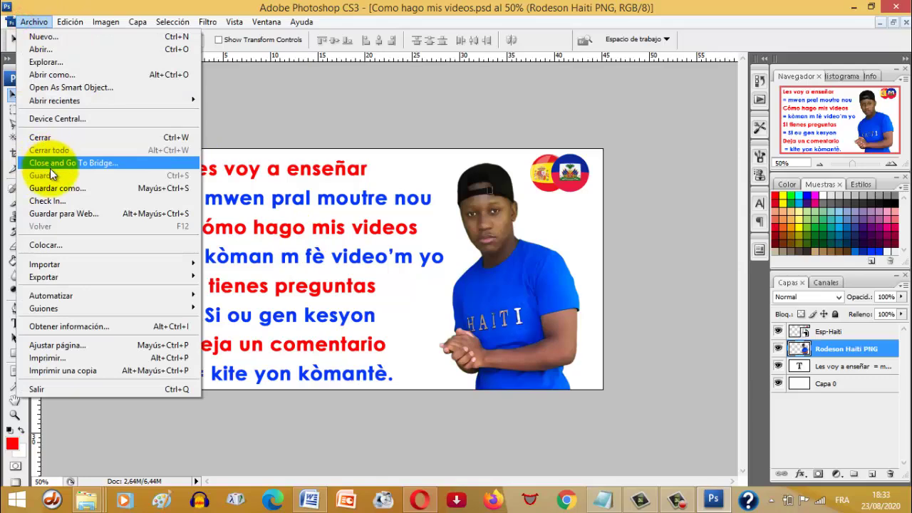
click(60, 189)
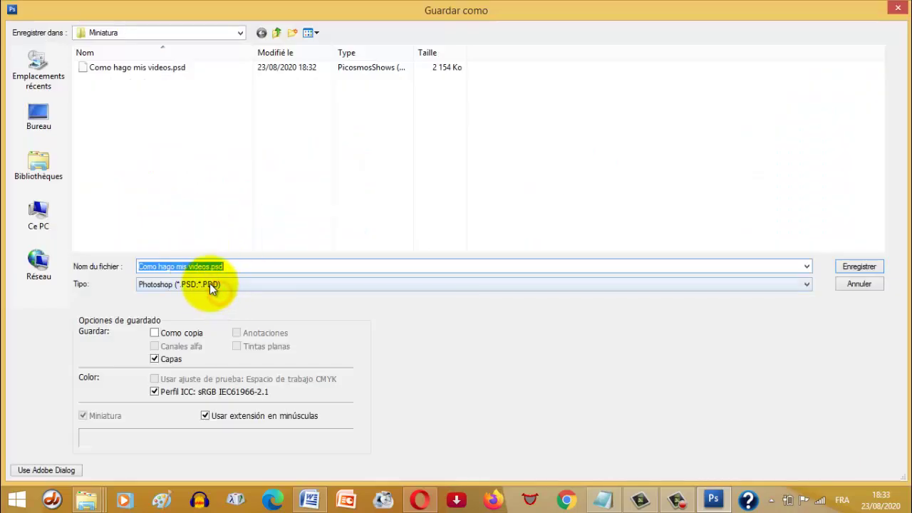
click(209, 284)
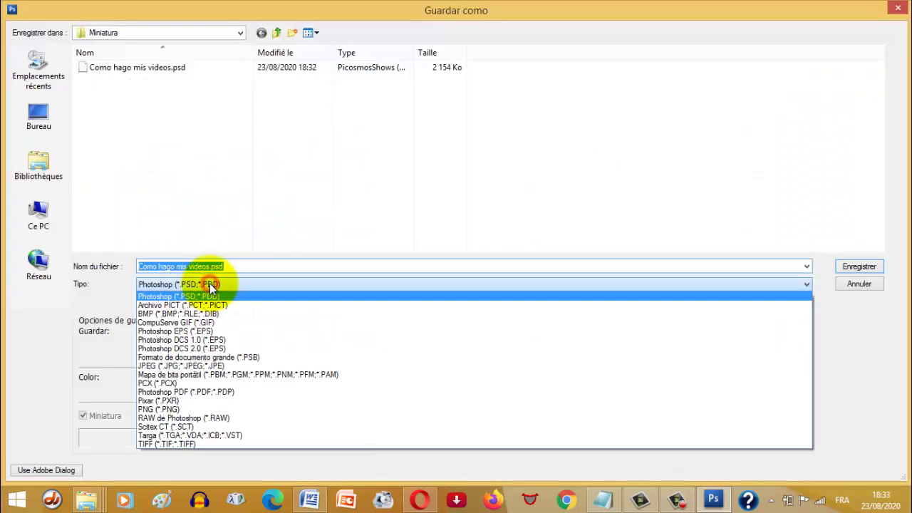
click(211, 366)
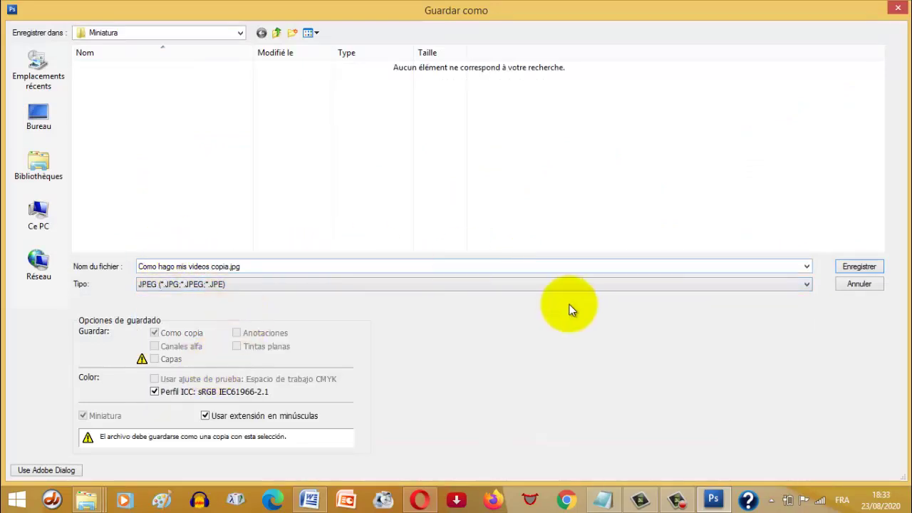
click(858, 266)
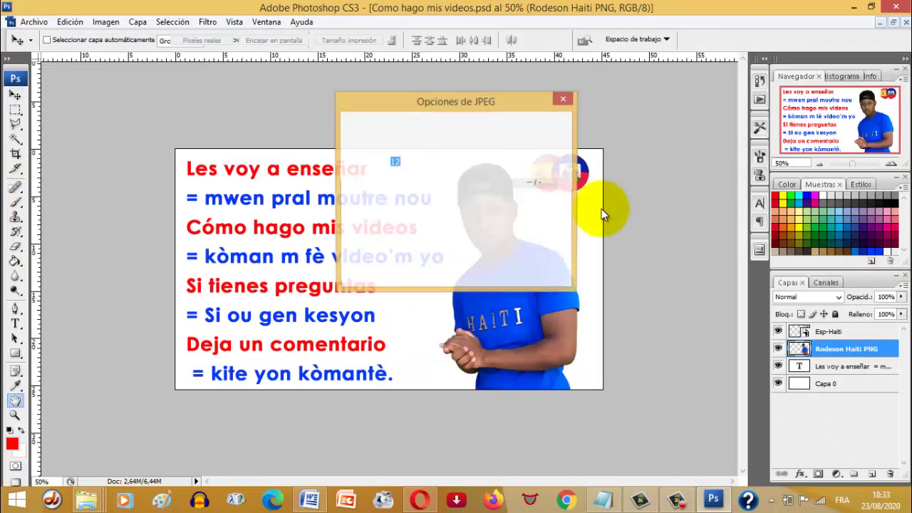
click(531, 122)
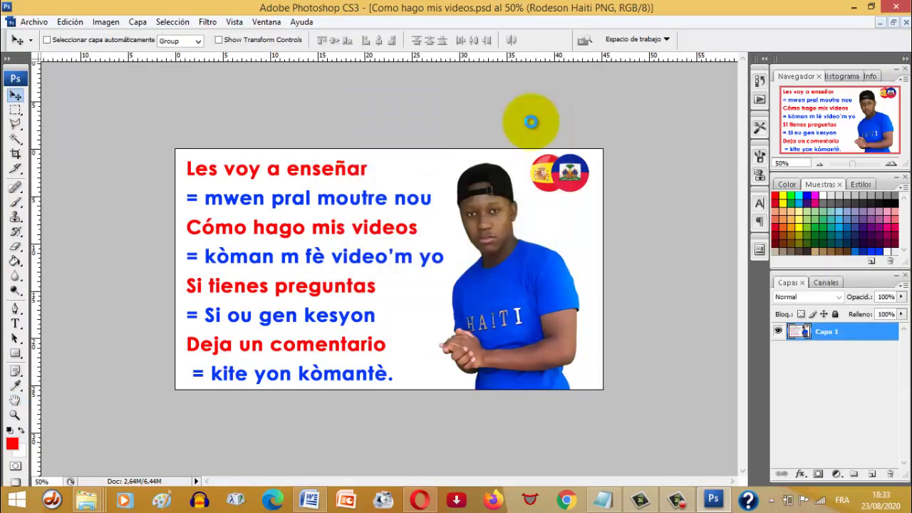
Minimize the open windows and open the Miniatura folder inside the desktop's Español-Créole folder to check the saved thumbnail files
click(855, 7)
click(854, 7)
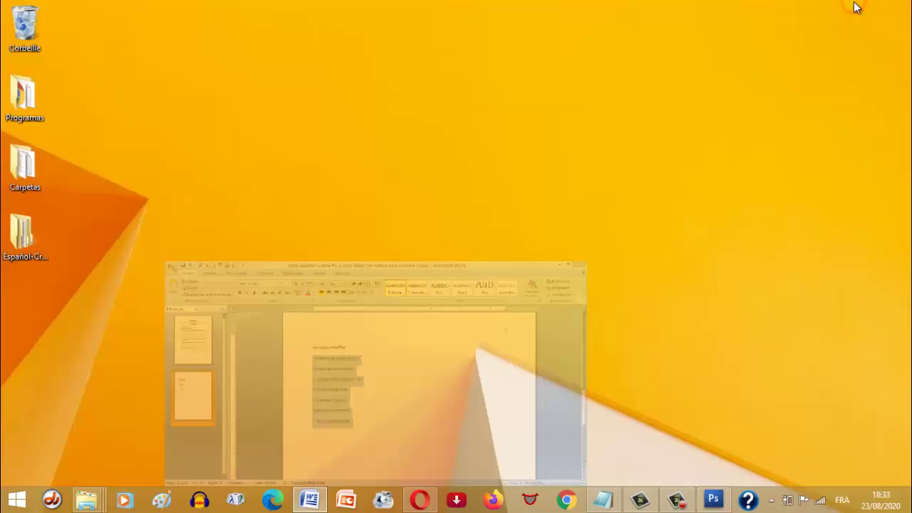
double_click(37, 228)
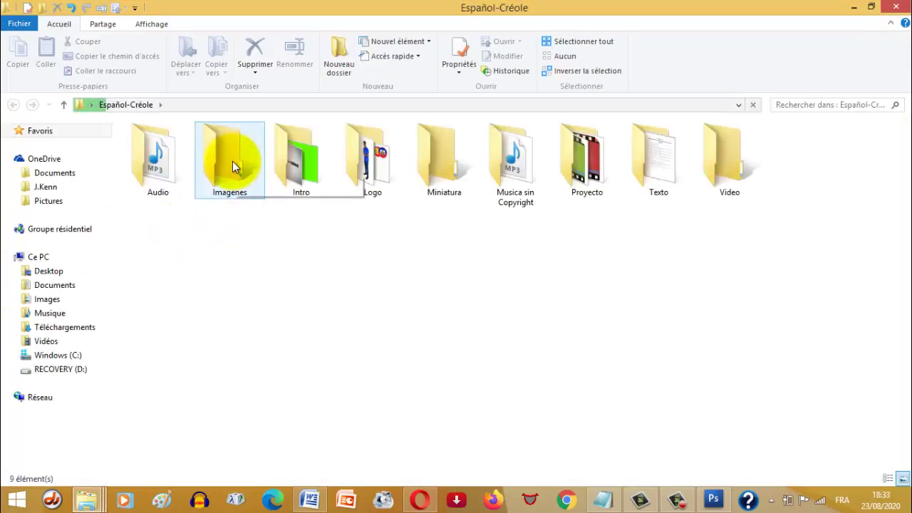
double_click(441, 164)
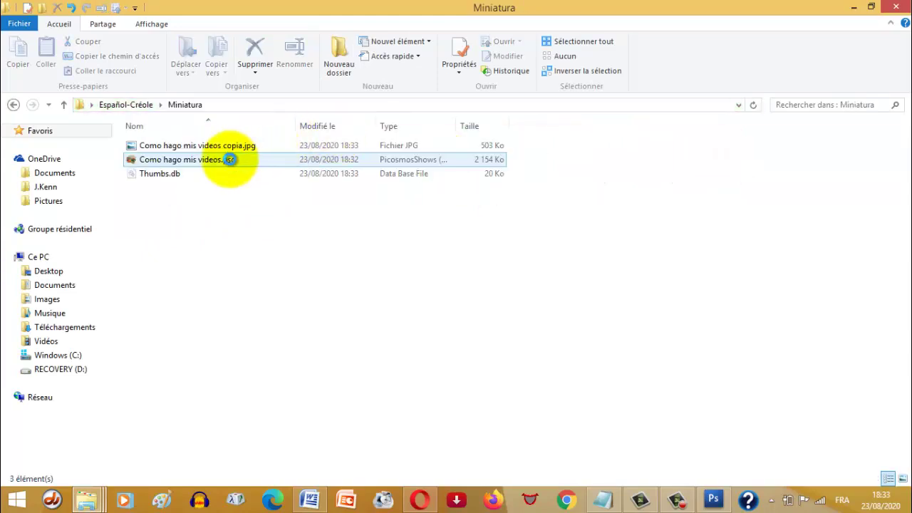
Show the Miniatura files as large thumbnails and view "Como hago mis videos copia.jpg" in the photo viewer, closing it after the check
click(902, 478)
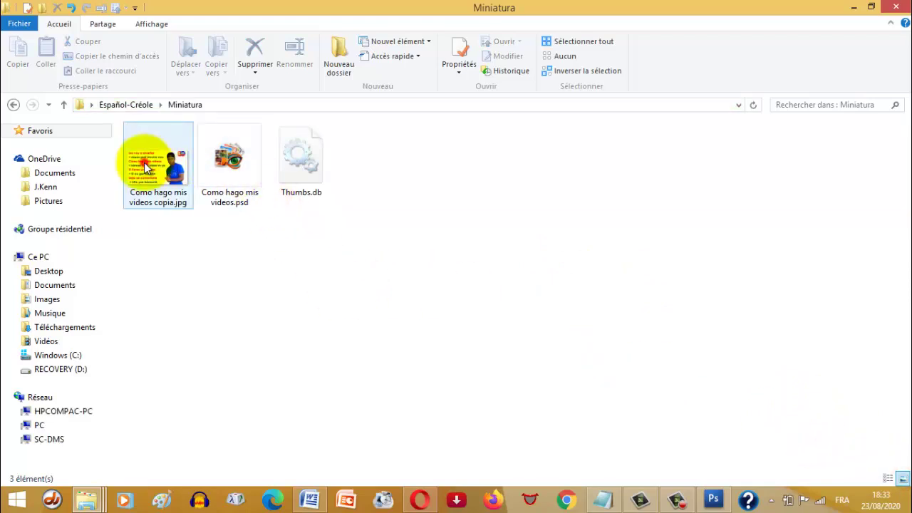
double_click(144, 166)
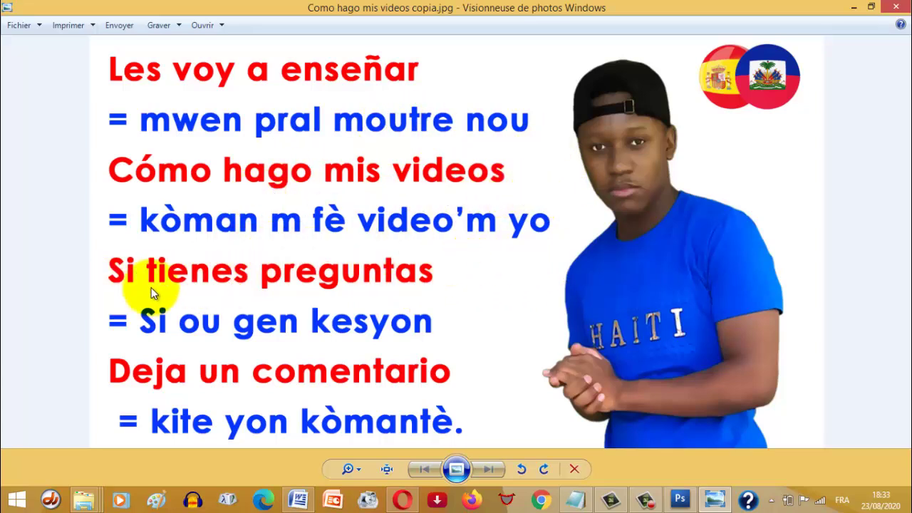
click(593, 305)
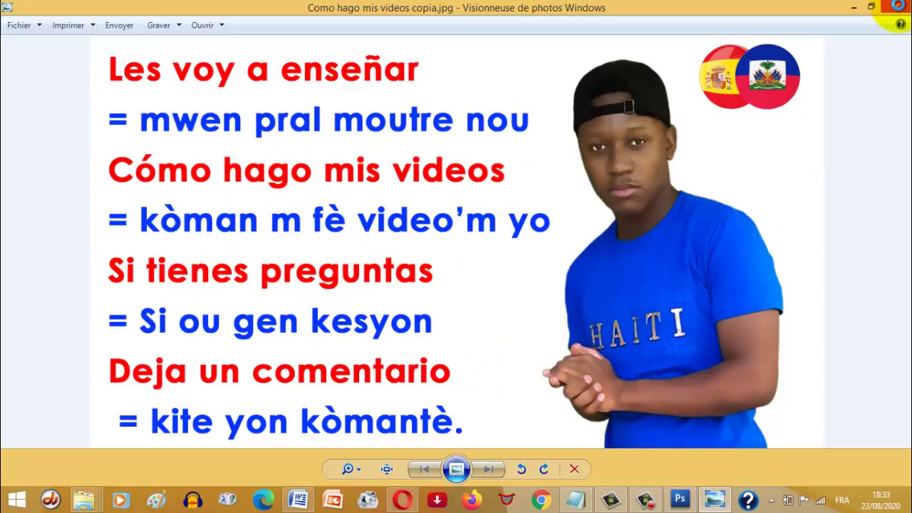
click(896, 6)
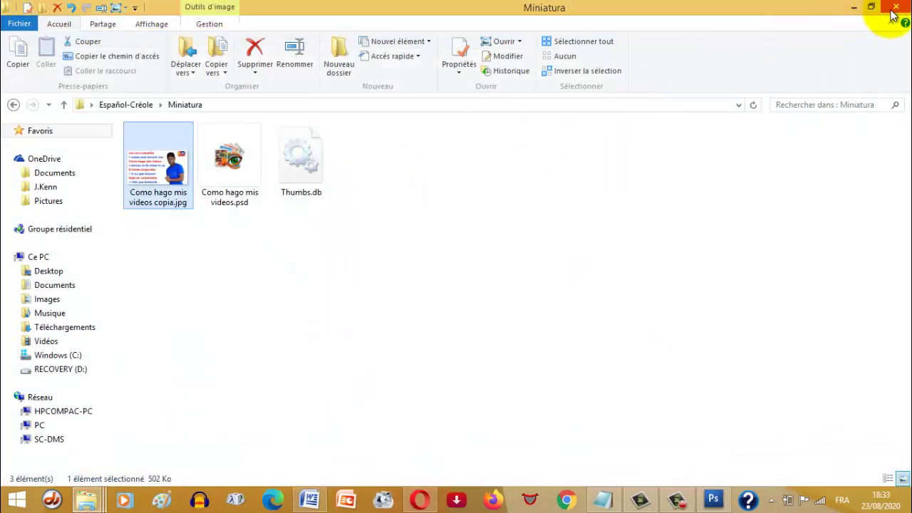
Check the contents of the Video folder inside Español-Créole and return to the Español-Créole folder
click(125, 107)
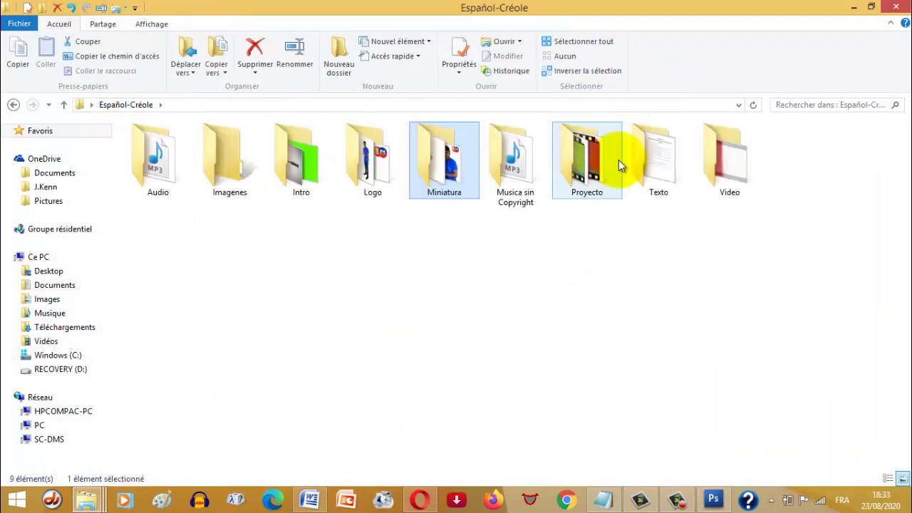
double_click(722, 170)
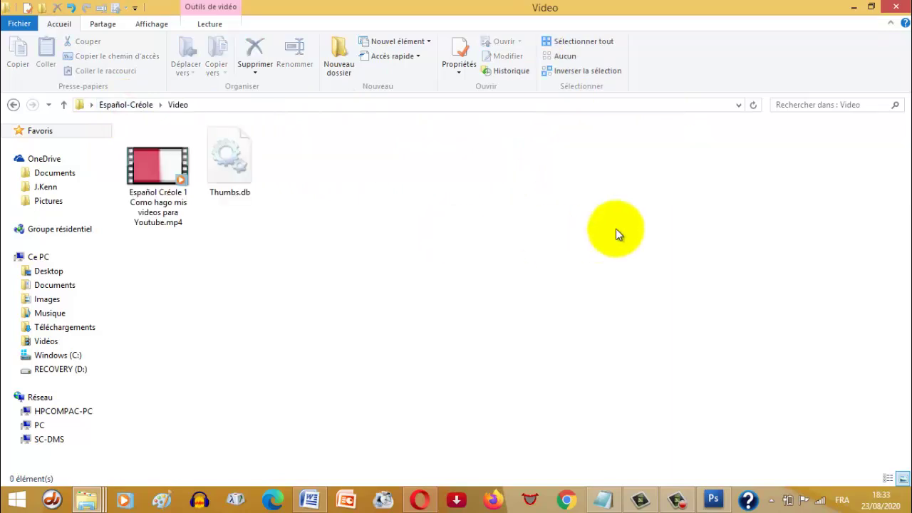
click(14, 104)
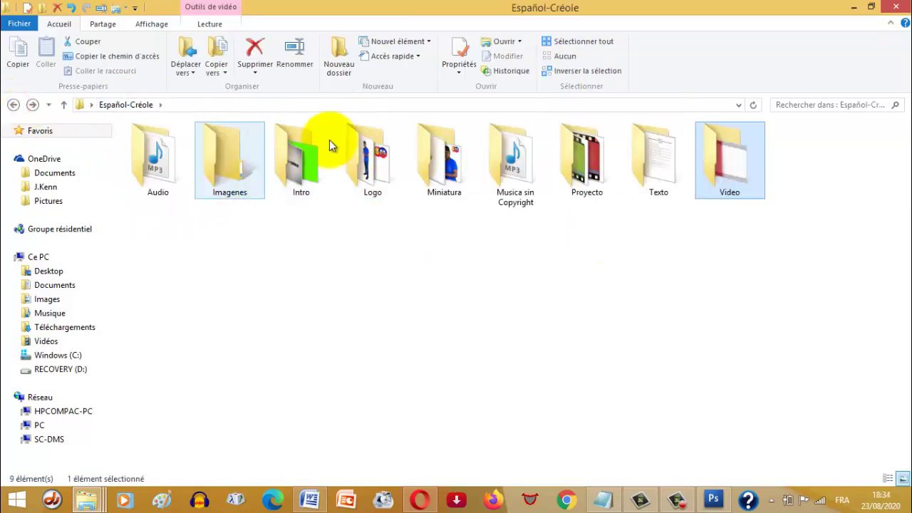